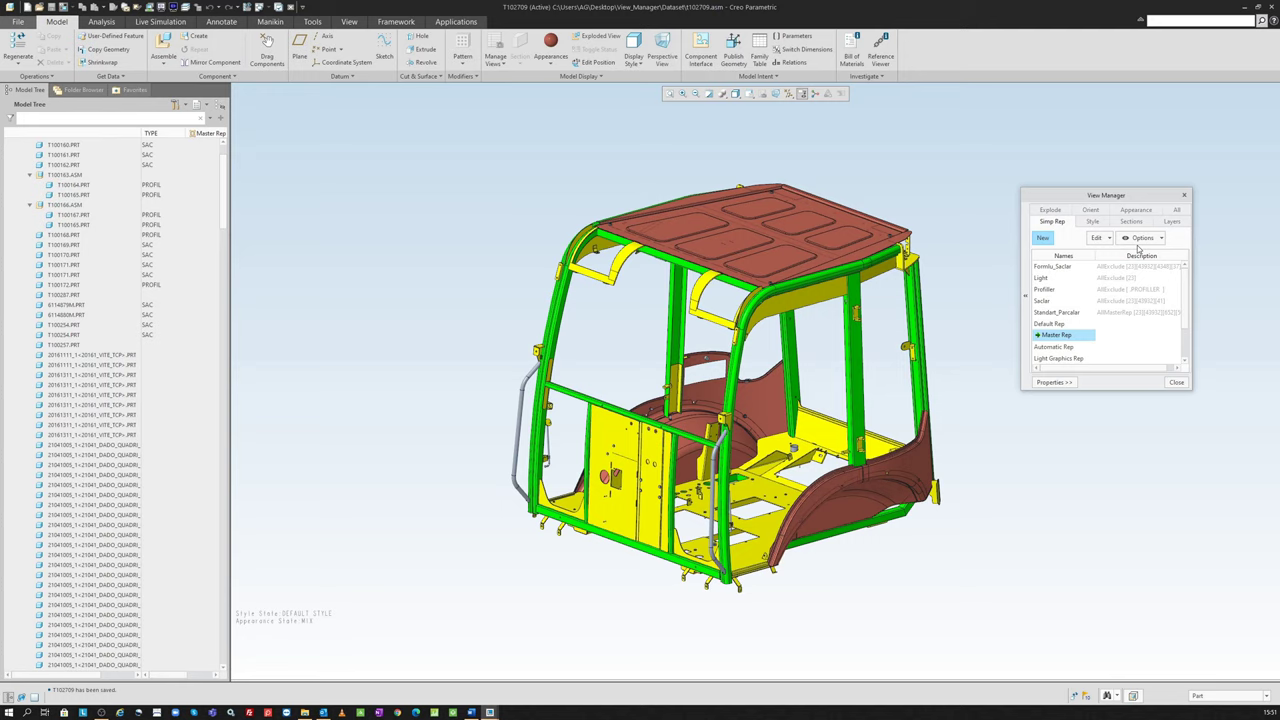
Step: List all combined views and close View Manager so Master, Formlu_Saclar, Profiller, Saclar appear as tabs
{"action": "left_click", "coordinate": [1174, 211]}
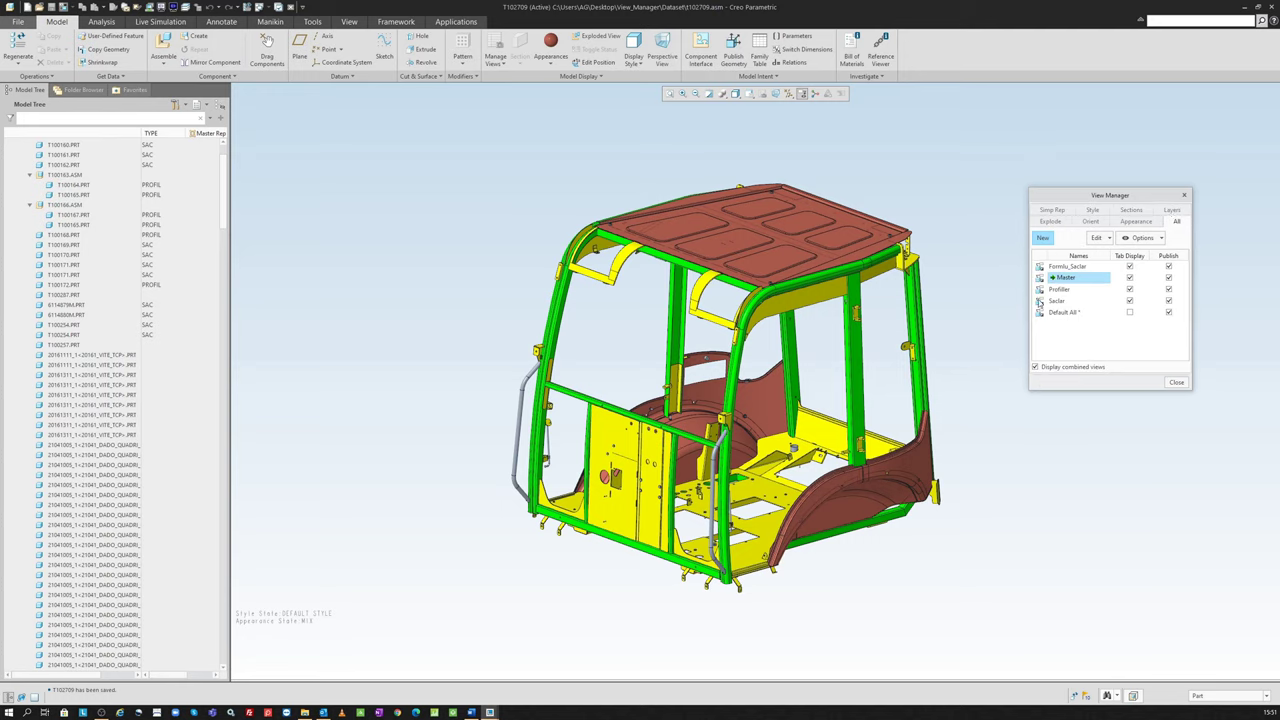
{"action": "left_click", "coordinate": [1176, 383]}
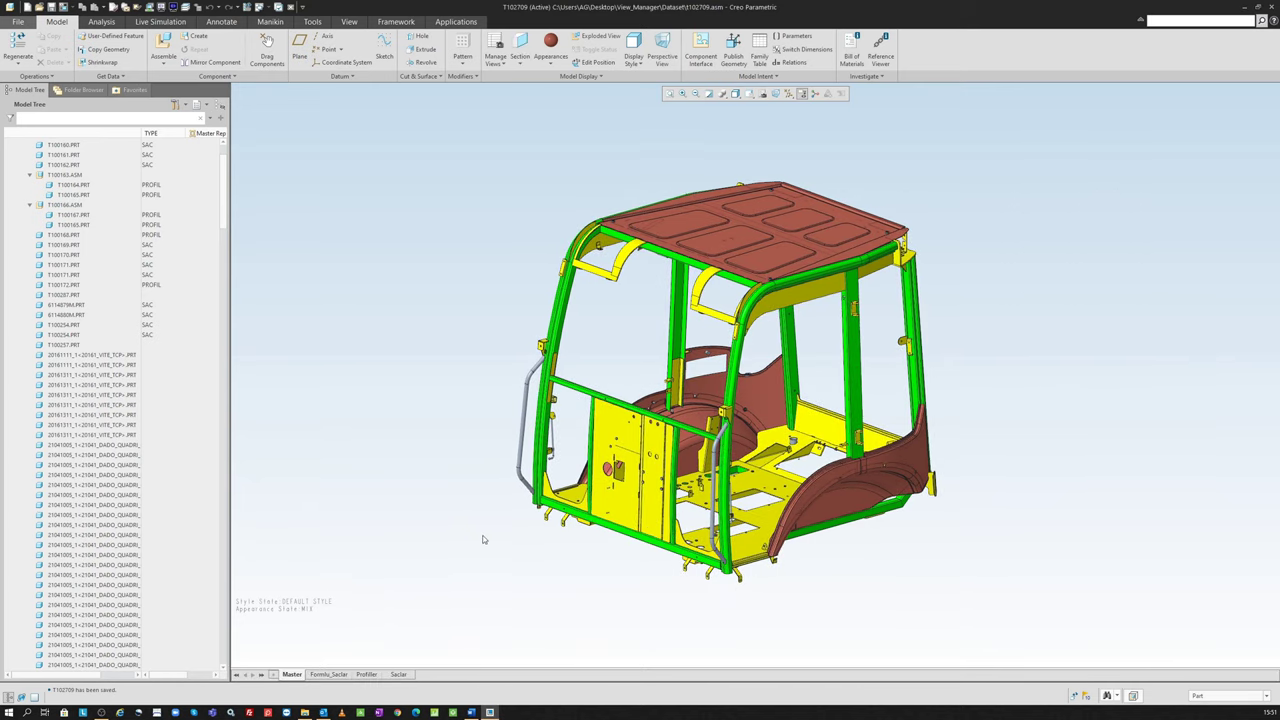
{"action": "left_click", "coordinate": [330, 675]}
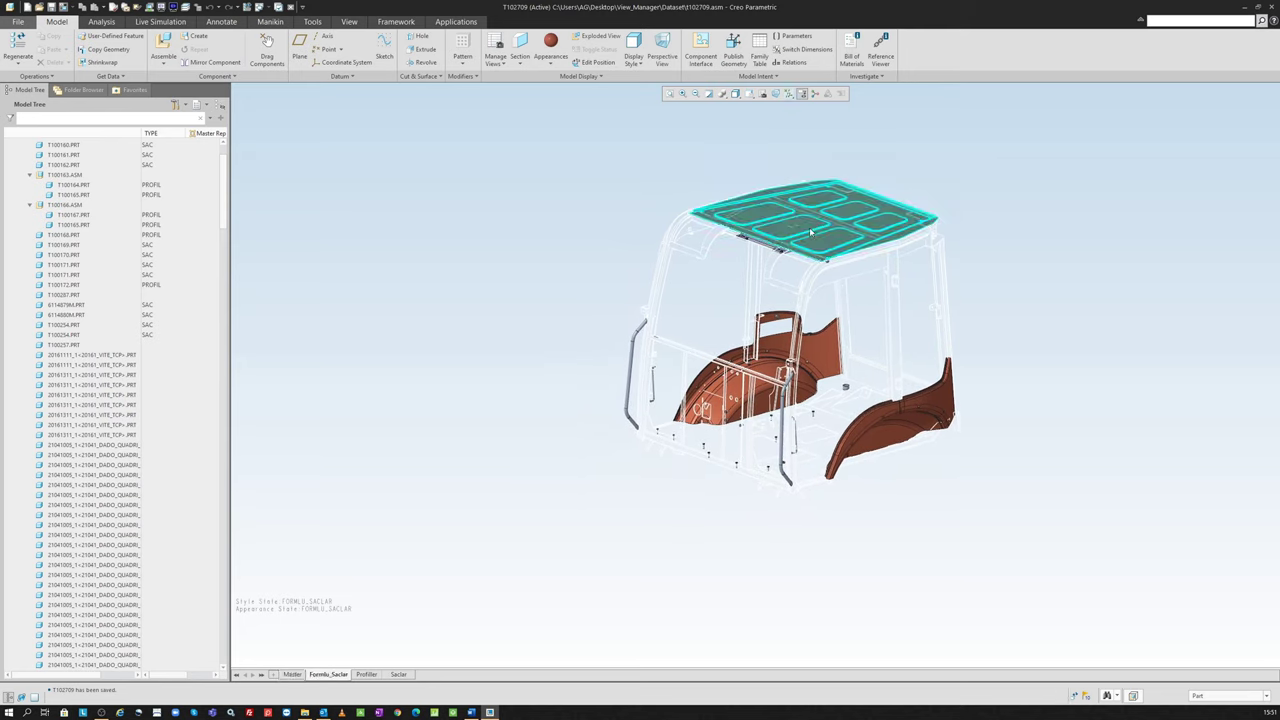
{"action": "left_click", "coordinate": [368, 675]}
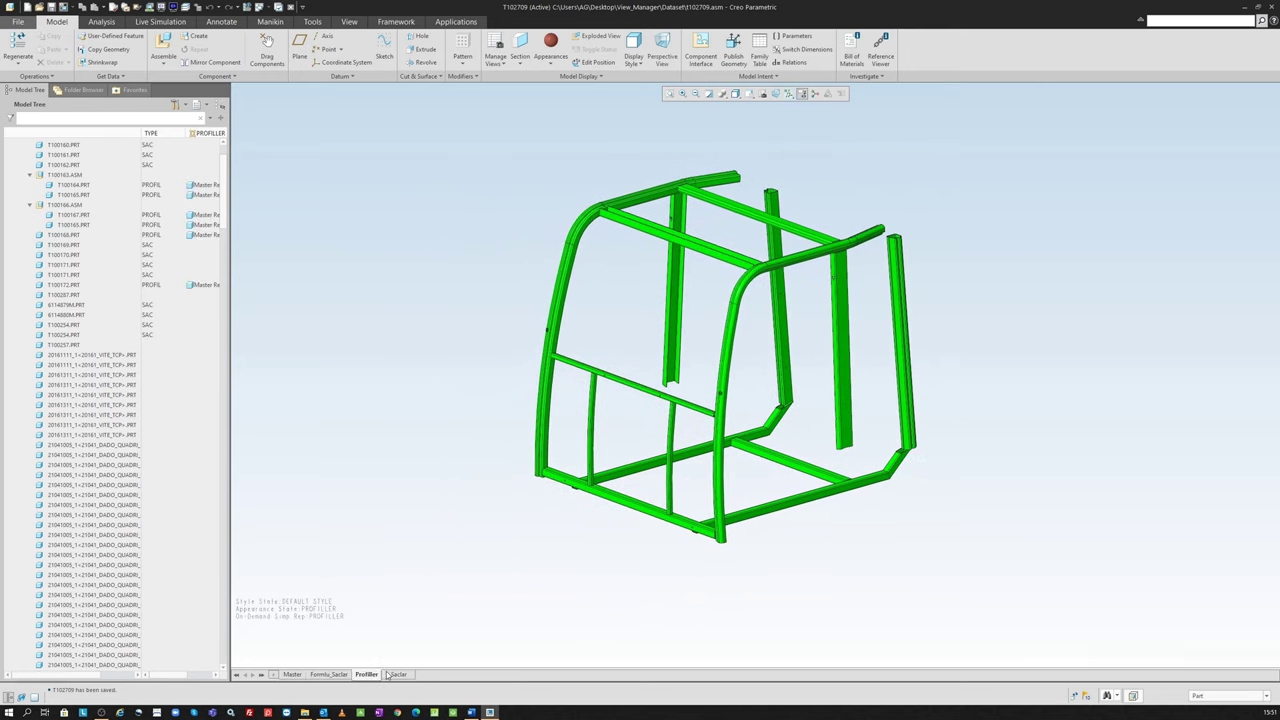
{"action": "left_click", "coordinate": [399, 675]}
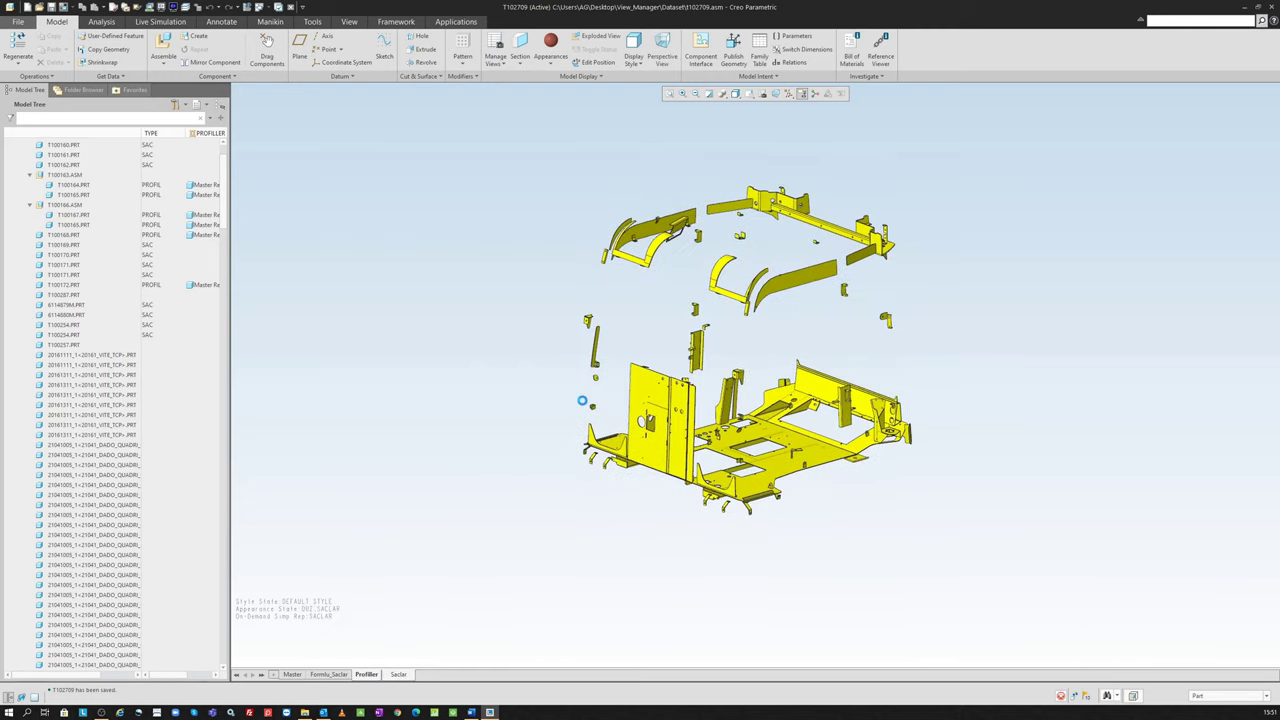
{"action": "left_click", "coordinate": [294, 675]}
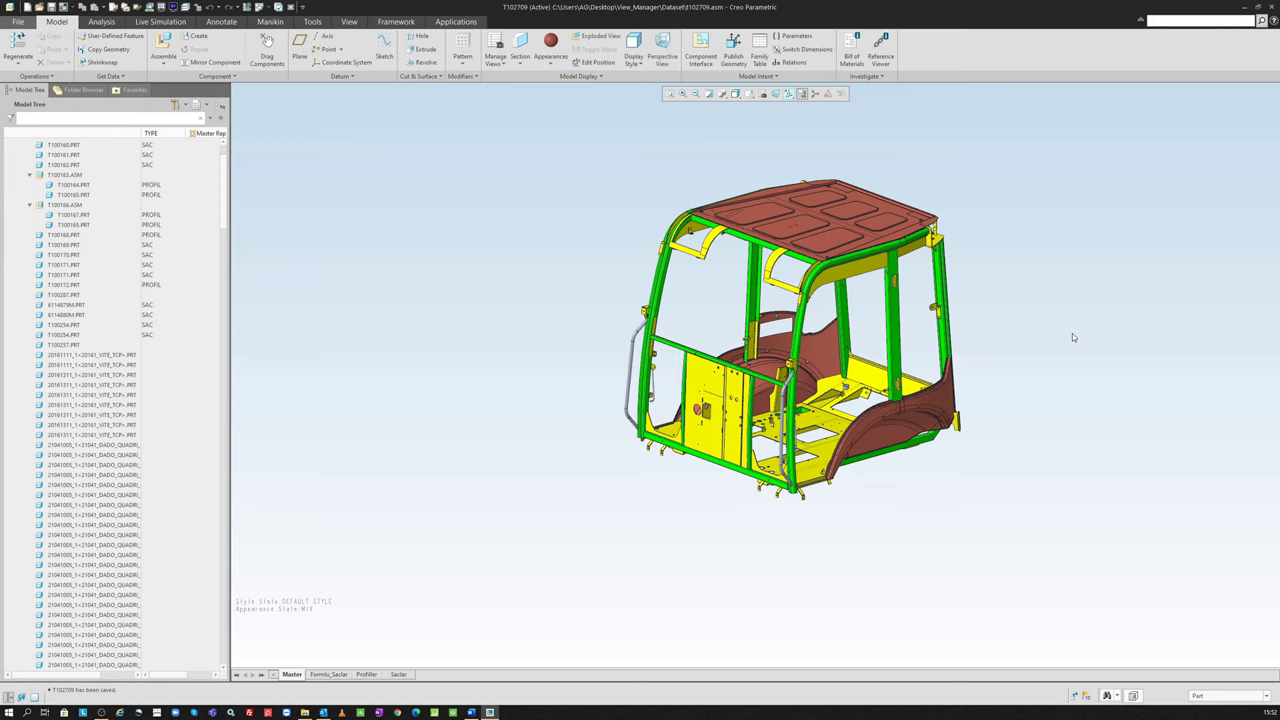
Step: Close the T102709 cab window and erase not-displayed objects from the session
{"action": "scroll", "coordinate": [1003, 260], "scroll_direction": "up", "scroll_amount": 2}
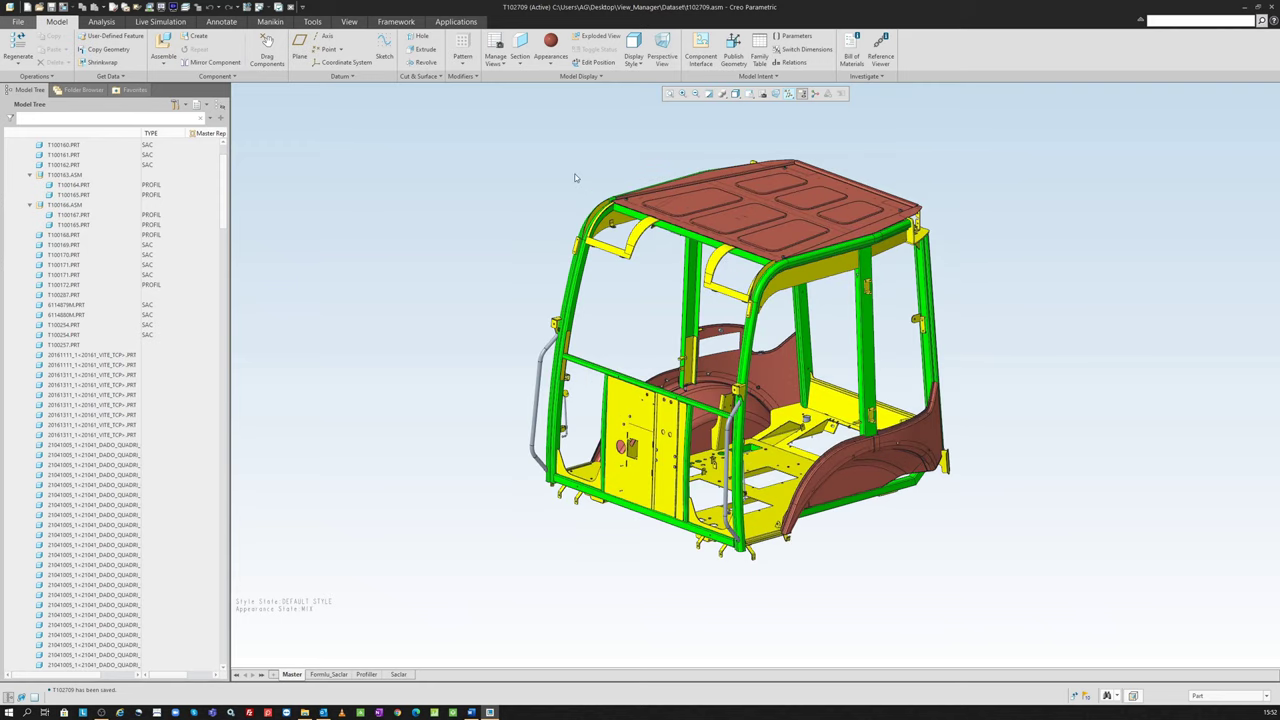
{"action": "left_click", "coordinate": [290, 7]}
{"action": "left_click", "coordinate": [130, 45]}
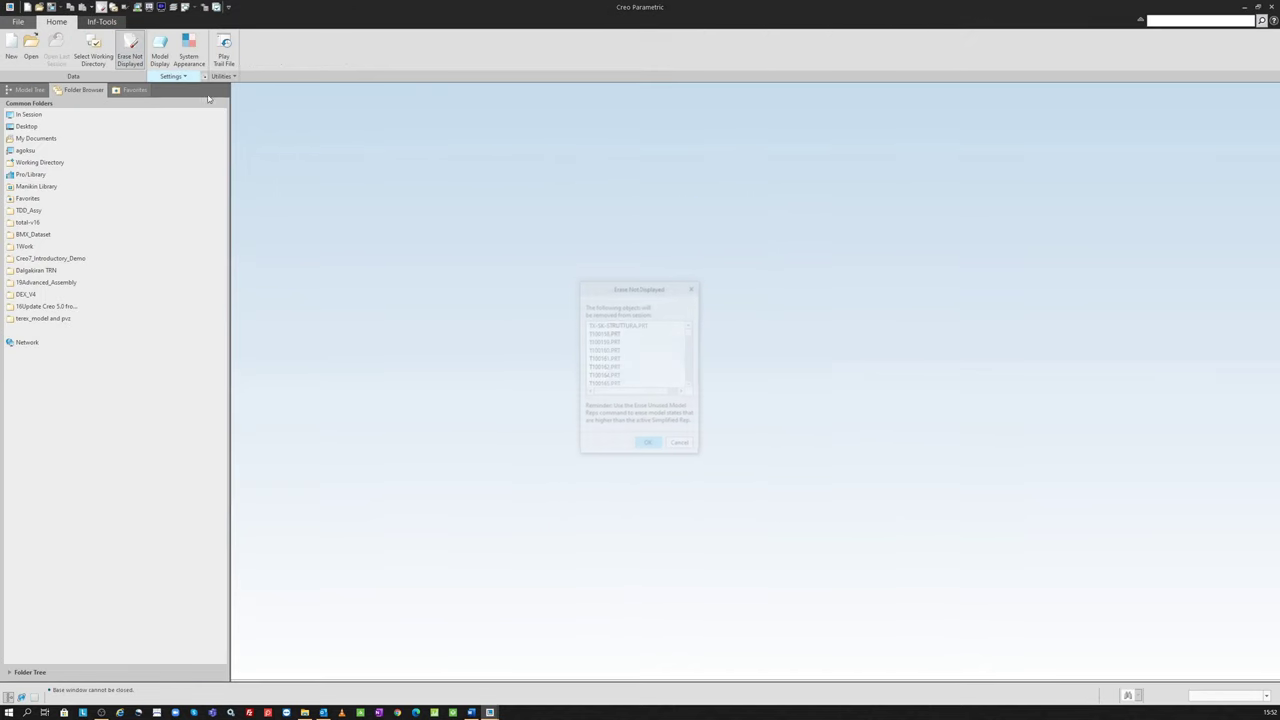
{"action": "key", "text": "Return"}
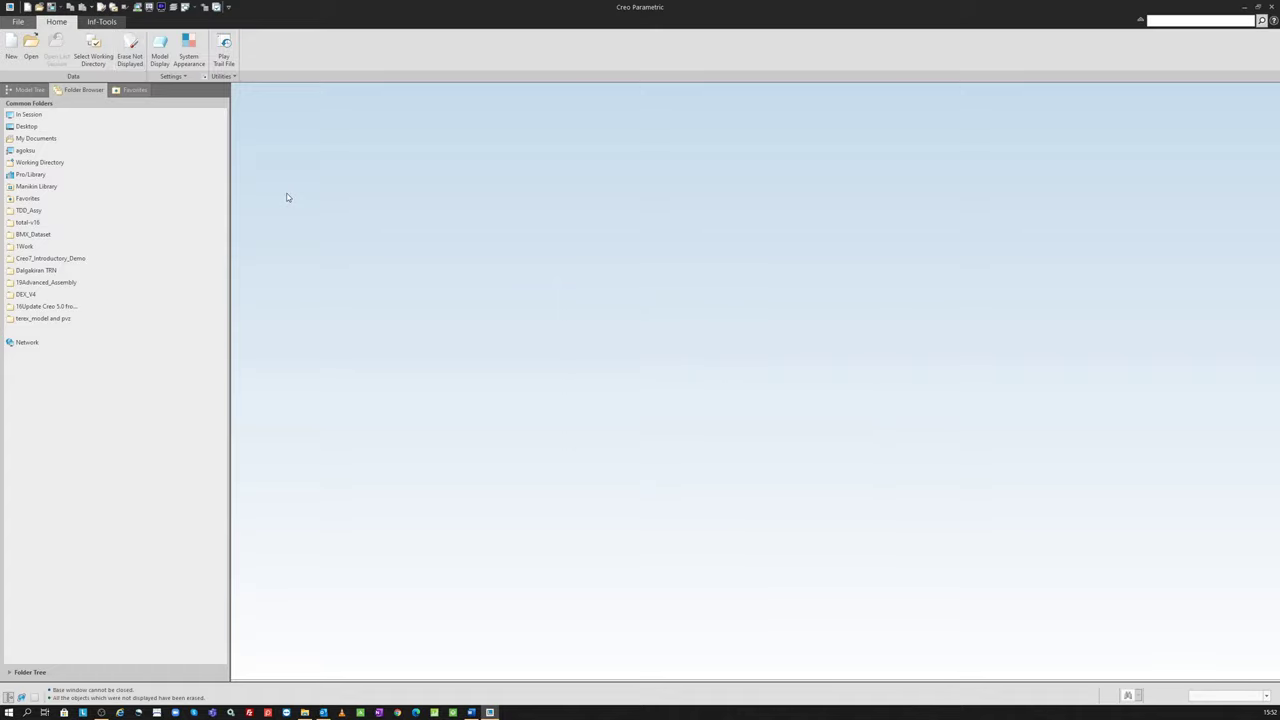
Step: Open cabine_assembly.asm from the Cab_Dataset folder with its Master Rep
{"action": "left_click", "coordinate": [31, 45]}
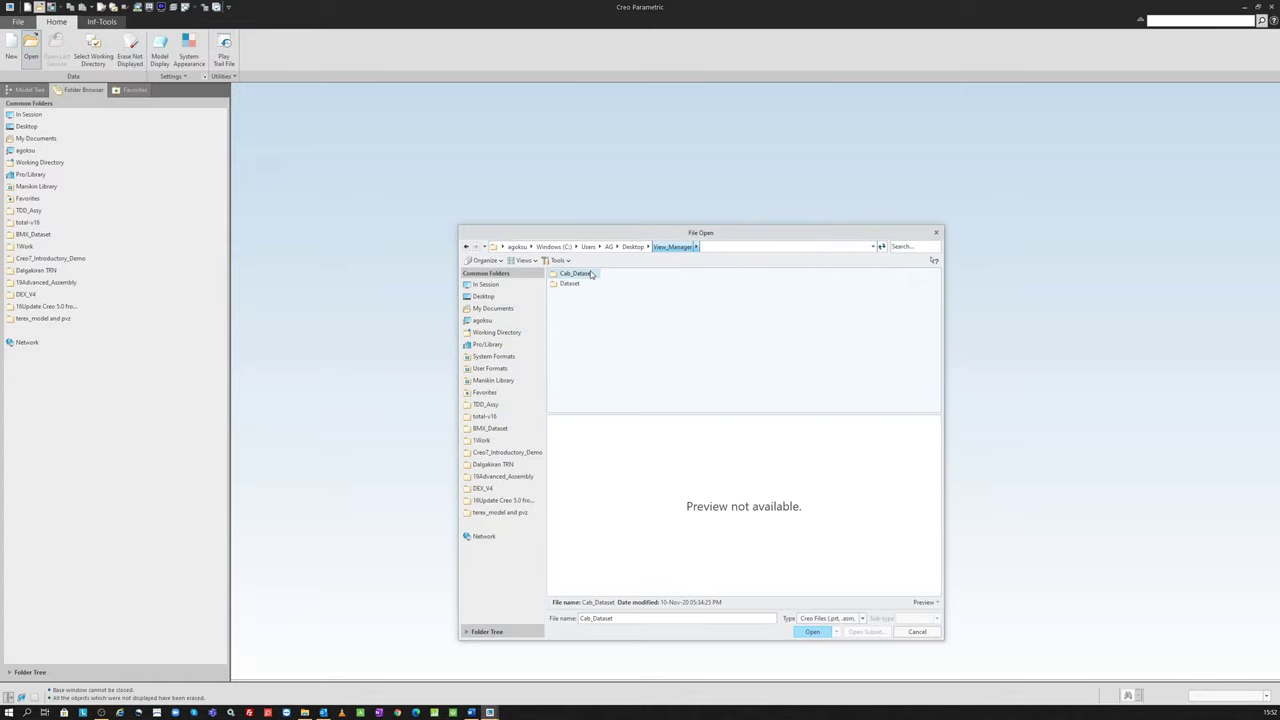
{"action": "double_click", "coordinate": [585, 274]}
{"action": "type", "text": "cab"}
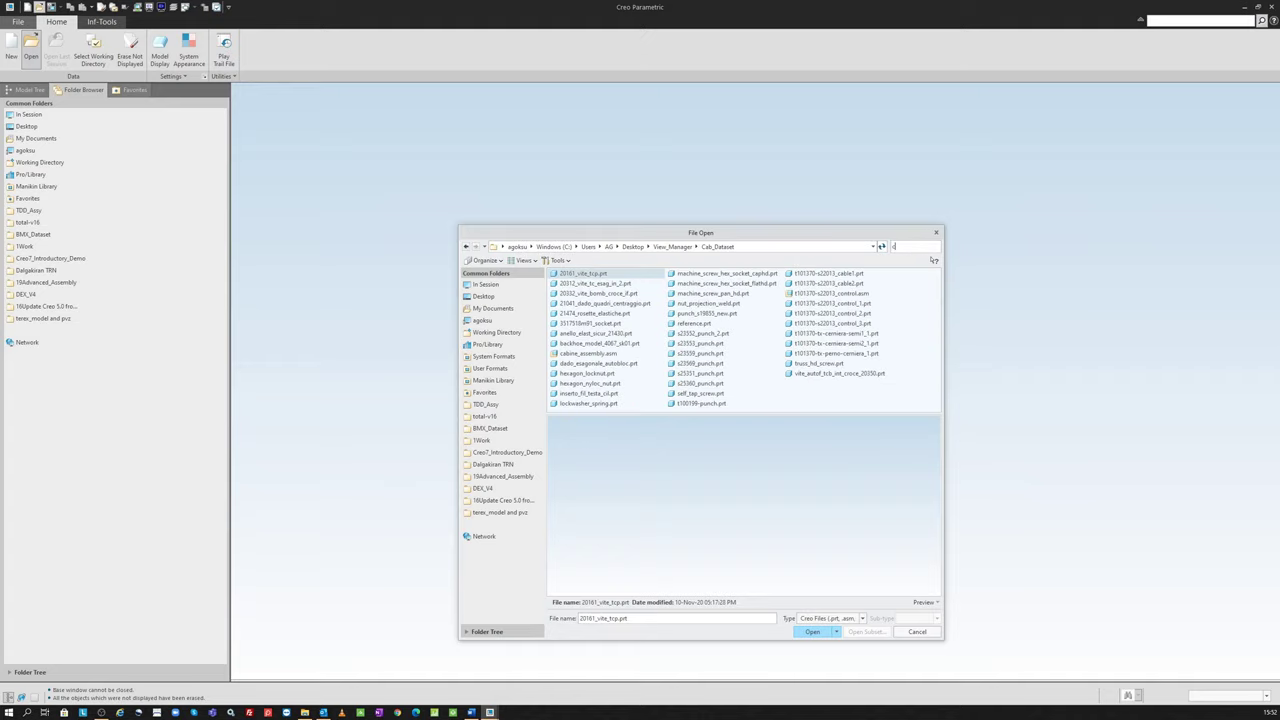
{"action": "double_click", "coordinate": [591, 275]}
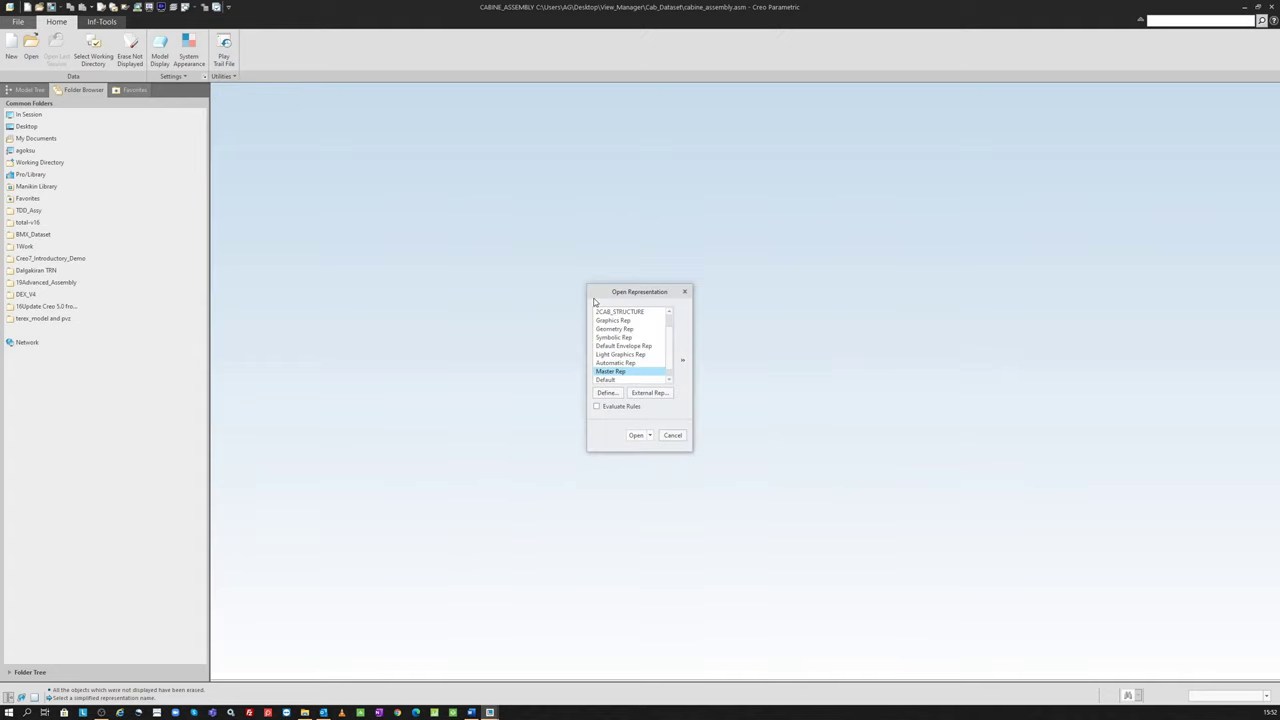
{"action": "key", "text": "Return"}
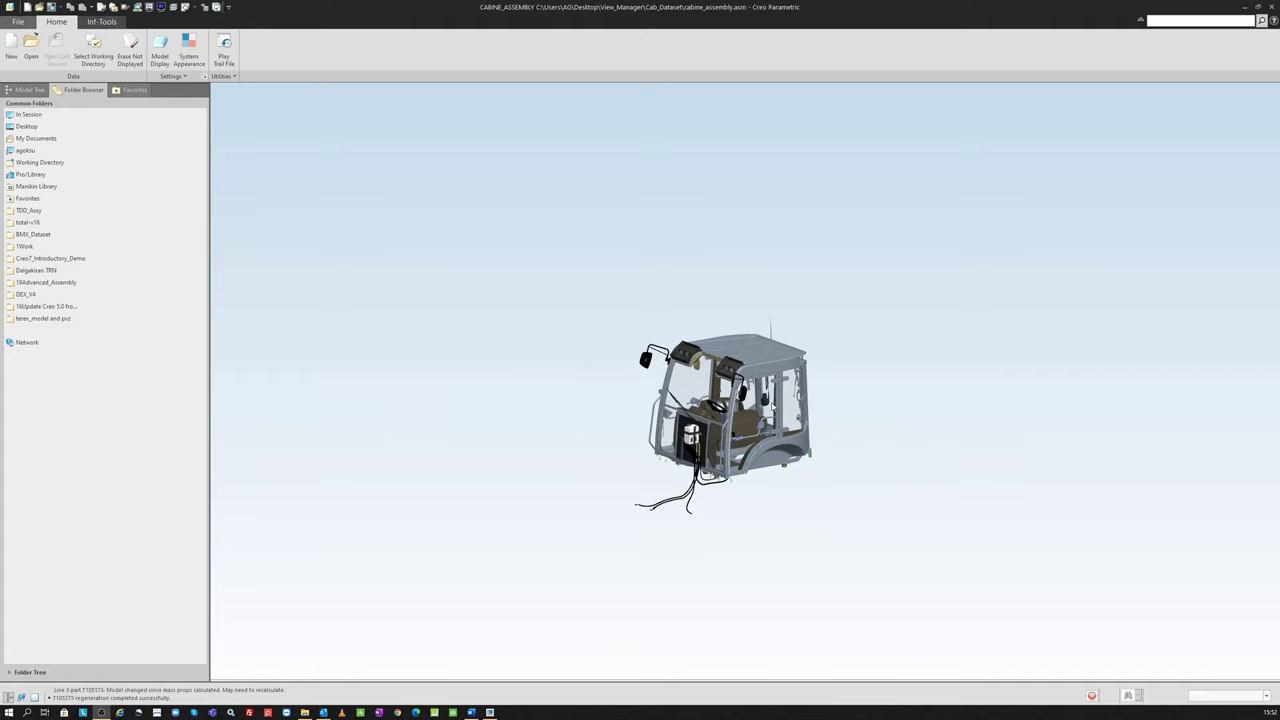
{"action": "scroll", "coordinate": [760, 453], "scroll_direction": "down", "scroll_amount": 3}
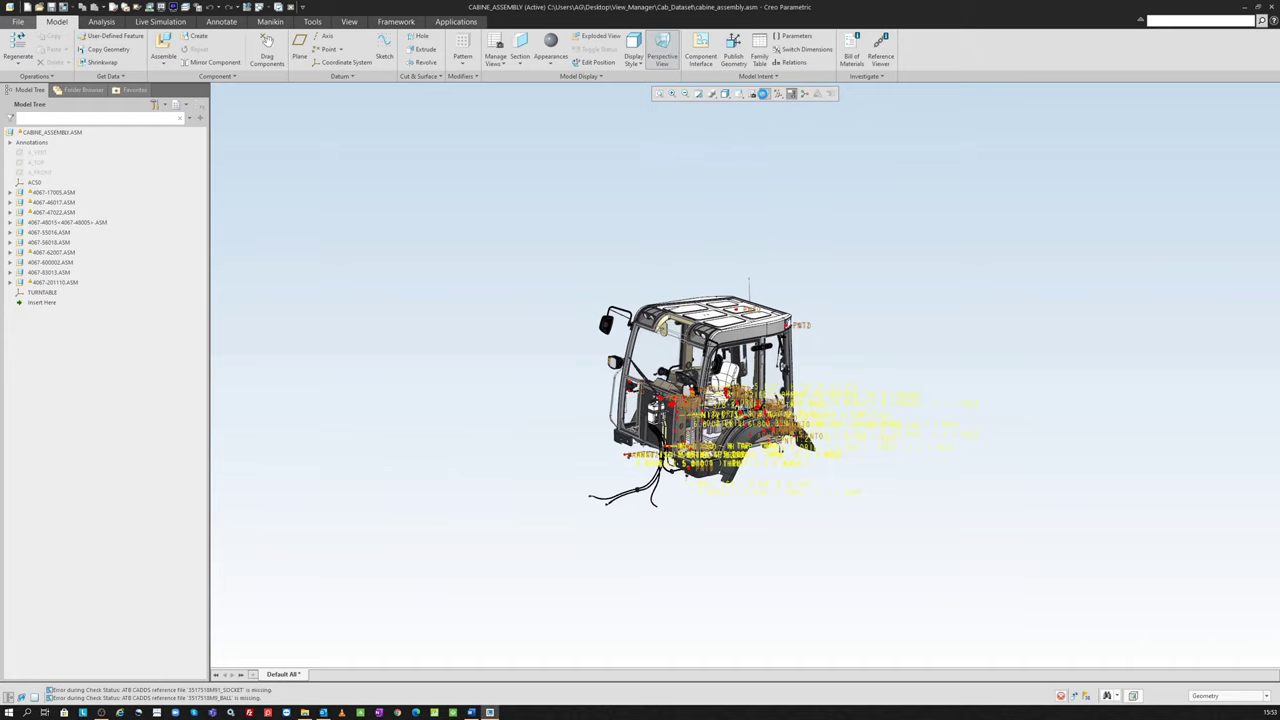
Step: Hide datum points, then open sub-assembly T100220.ASM from the model tree in its own window
{"action": "left_click", "coordinate": [779, 94]}
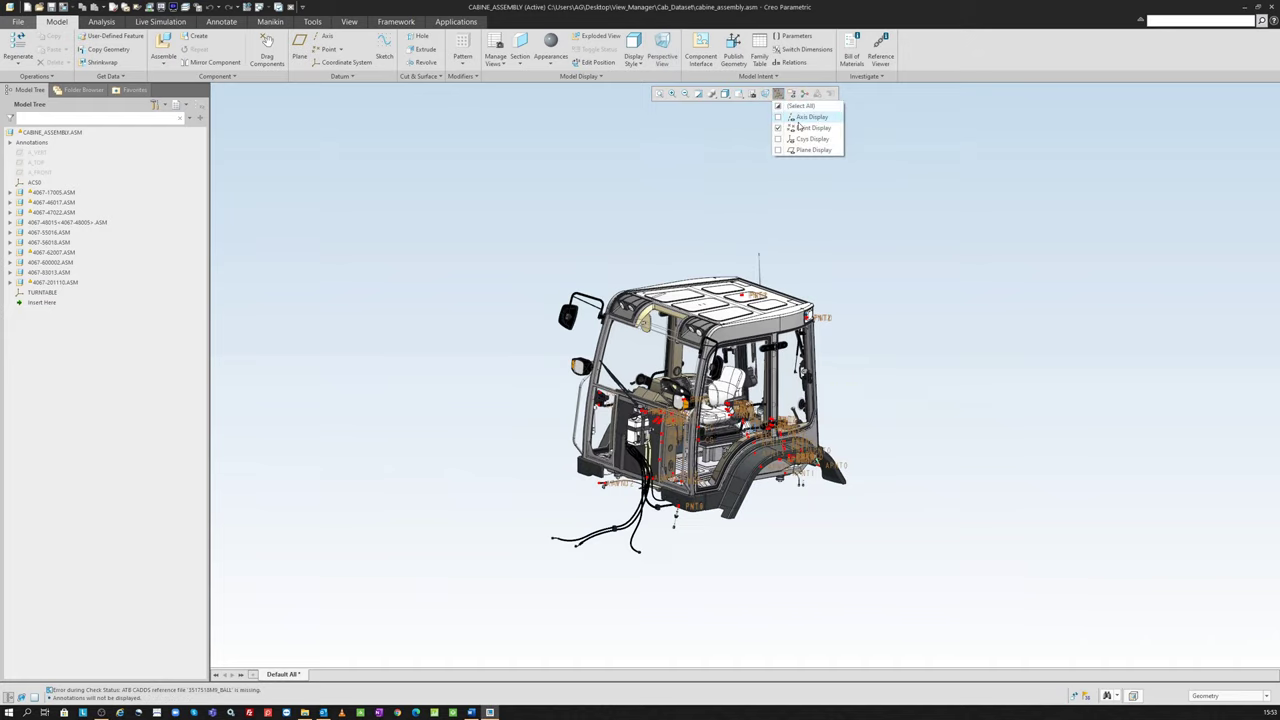
{"action": "left_click", "coordinate": [779, 128]}
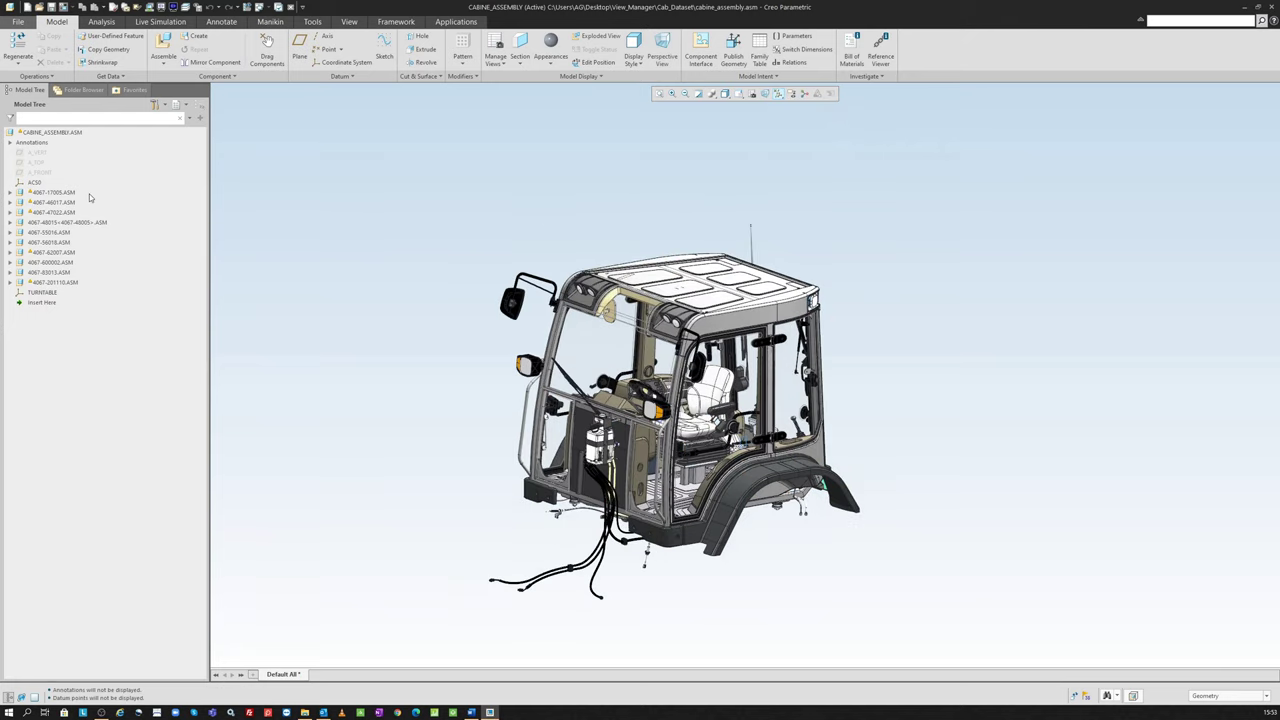
{"action": "left_click", "coordinate": [56, 192]}
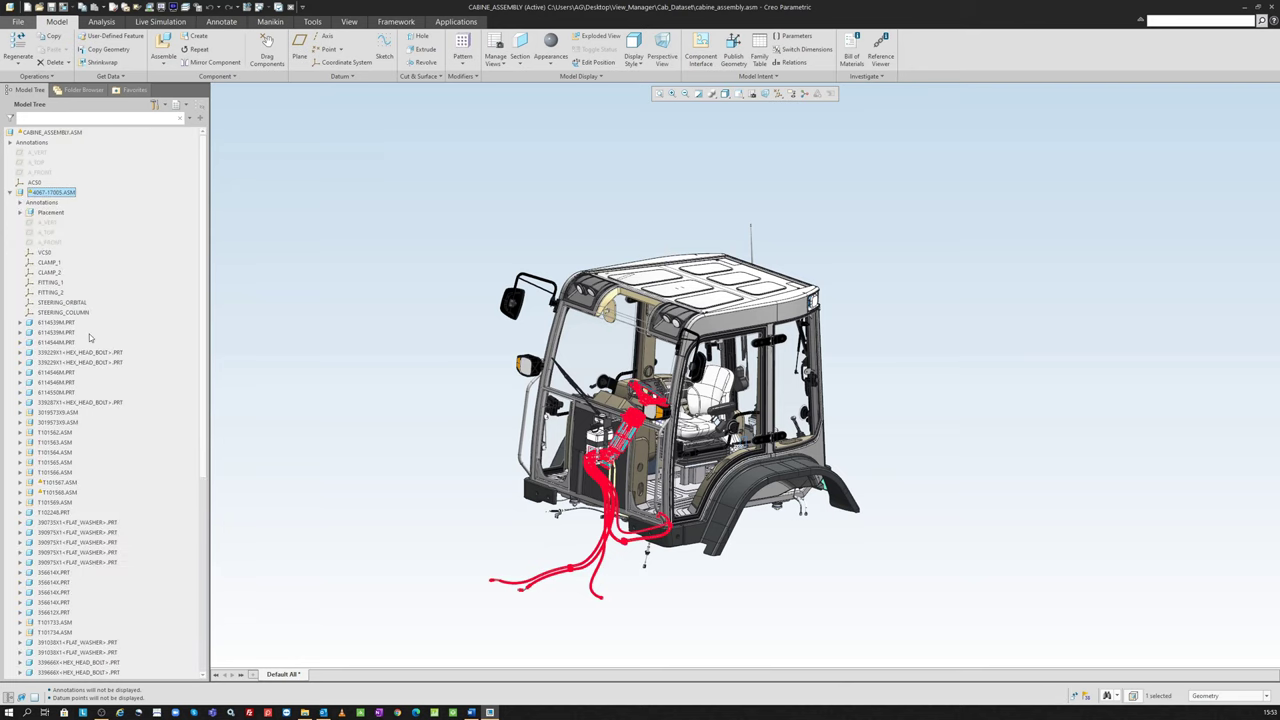
{"action": "left_click", "coordinate": [62, 193]}
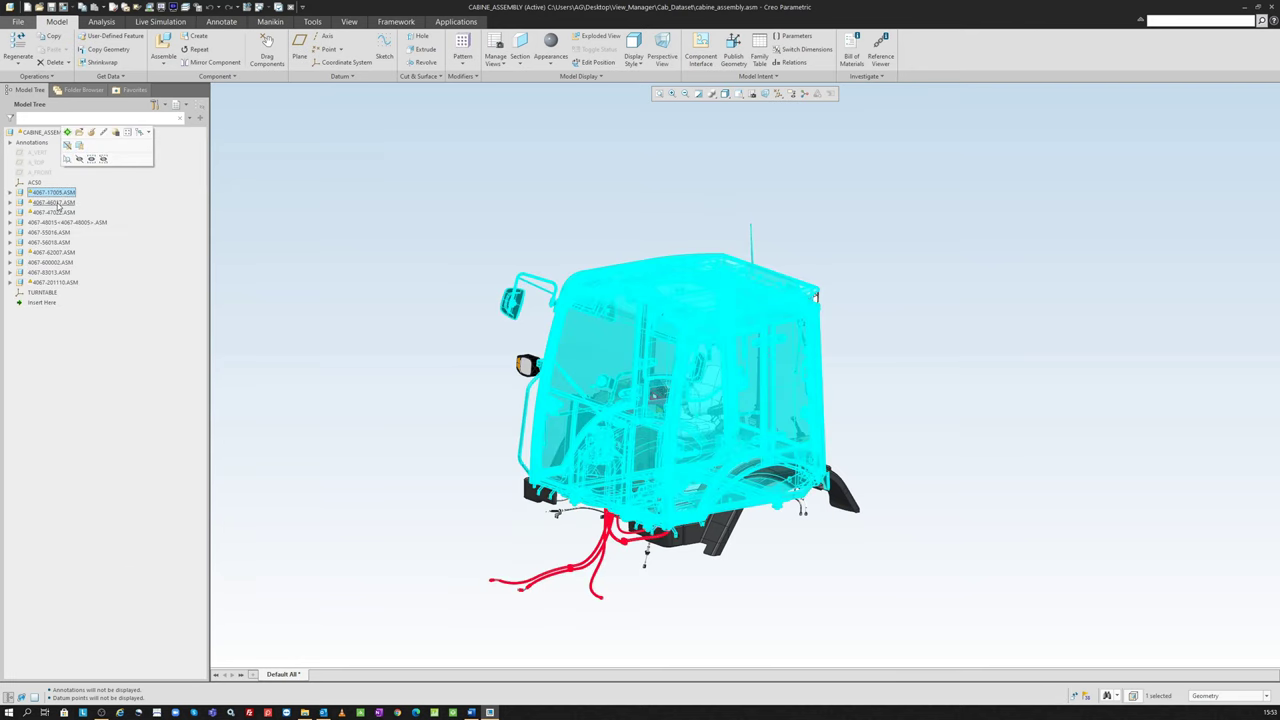
{"action": "left_click", "coordinate": [58, 204]}
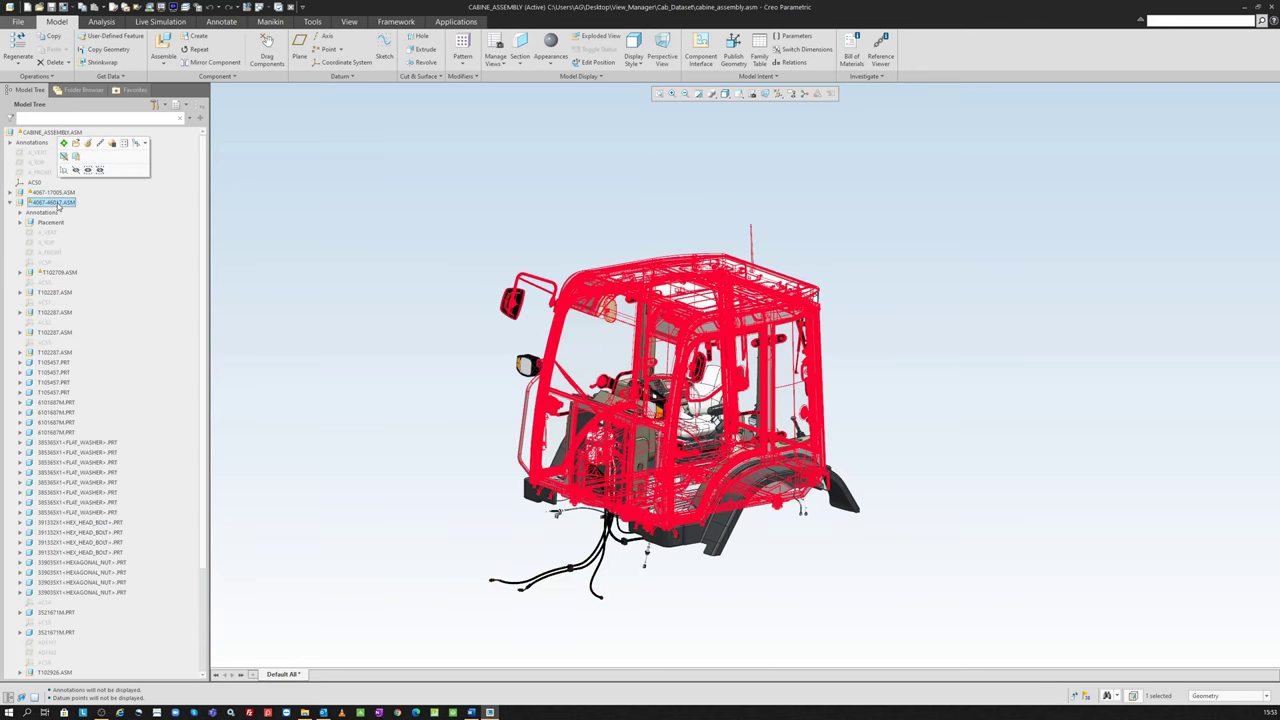
{"action": "left_click", "coordinate": [60, 273]}
{"action": "left_click", "coordinate": [67, 343]}
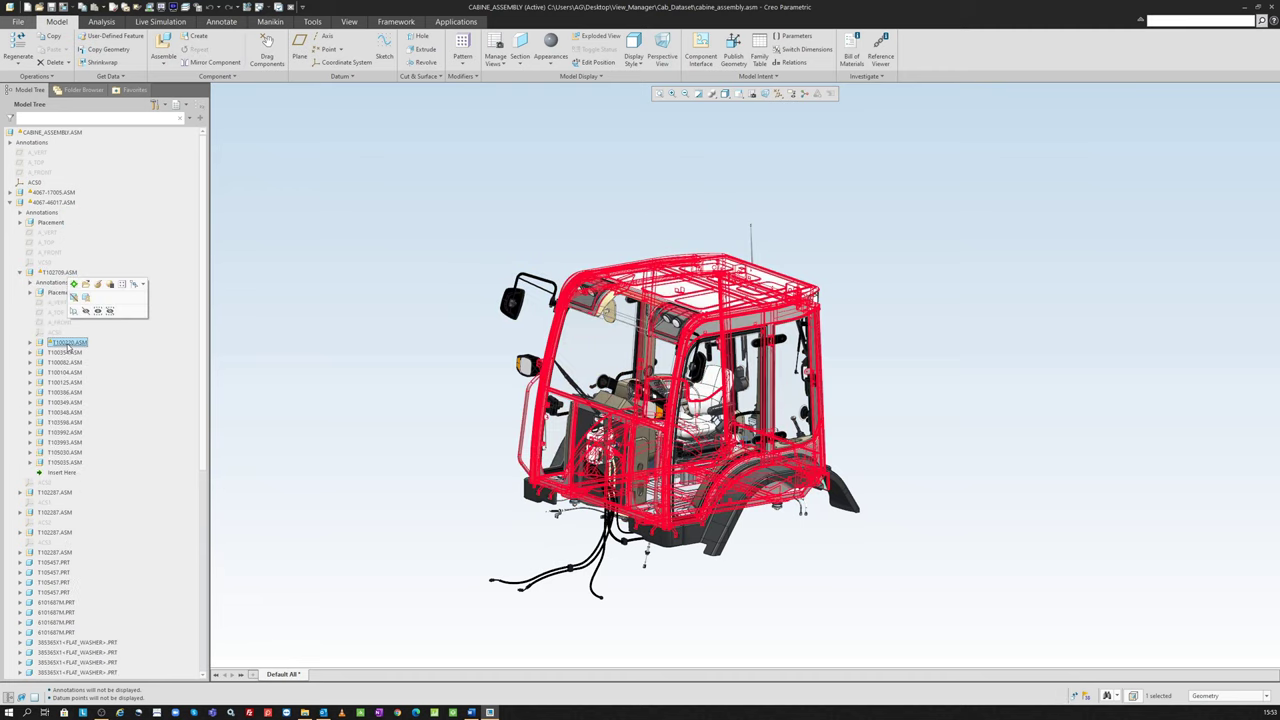
{"action": "left_click", "coordinate": [74, 284]}
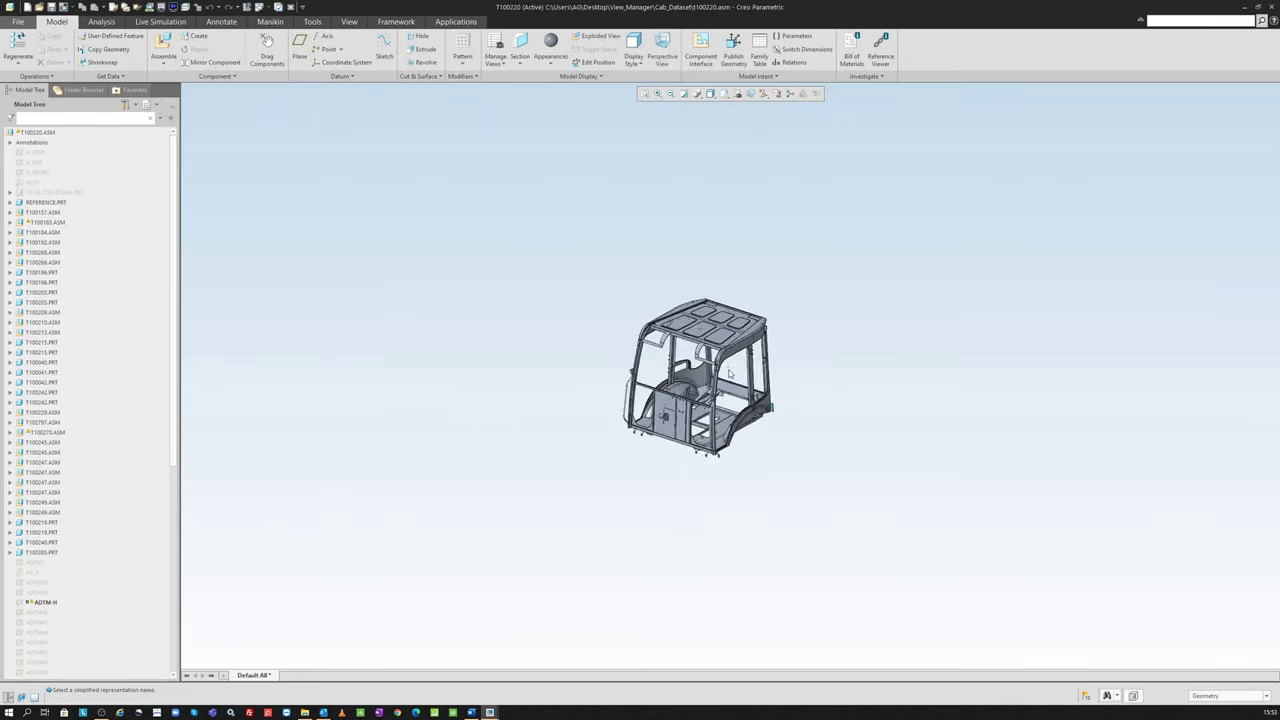
Step: Rotate and zoom the T100220 cab frame to a new orientation
{"action": "scroll", "coordinate": [729, 373], "scroll_direction": "down", "scroll_amount": 3}
{"action": "mouse_move", "coordinate": [712, 379]}
{"action": "middle_mouse_down"}
{"action": "mouse_move", "coordinate": [694, 289]}
{"action": "mouse_move", "coordinate": [730, 371]}
{"action": "middle_mouse_up"}
{"action": "scroll", "coordinate": [706, 340], "scroll_direction": "down", "scroll_amount": 1}
{"action": "scroll", "coordinate": [708, 360], "scroll_direction": "down", "scroll_amount": 1}
{"action": "scroll", "coordinate": [712, 370], "scroll_direction": "down", "scroll_amount": 2}
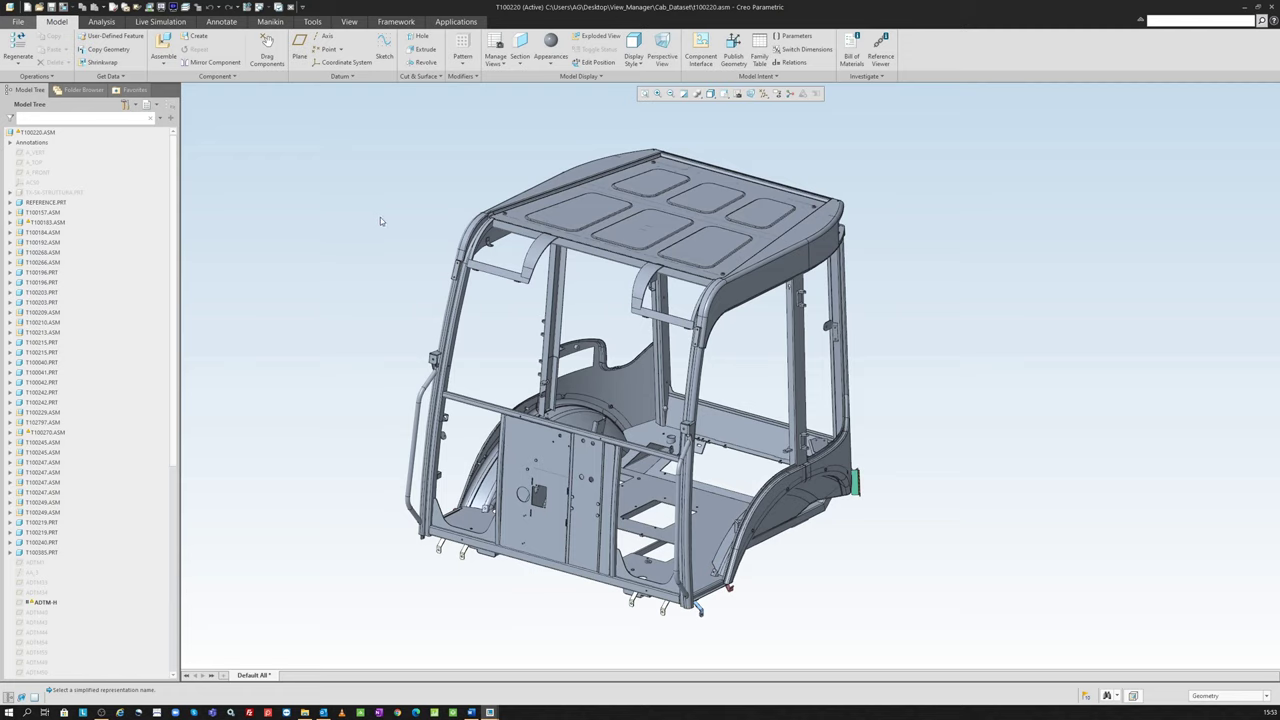
Step: Show the cab's simplified representations in View Manager, then start a new Part file
{"action": "left_click", "coordinate": [739, 95]}
{"action": "left_click_drag", "start_coordinate": [1155, 148], "coordinate": [1106, 159]}
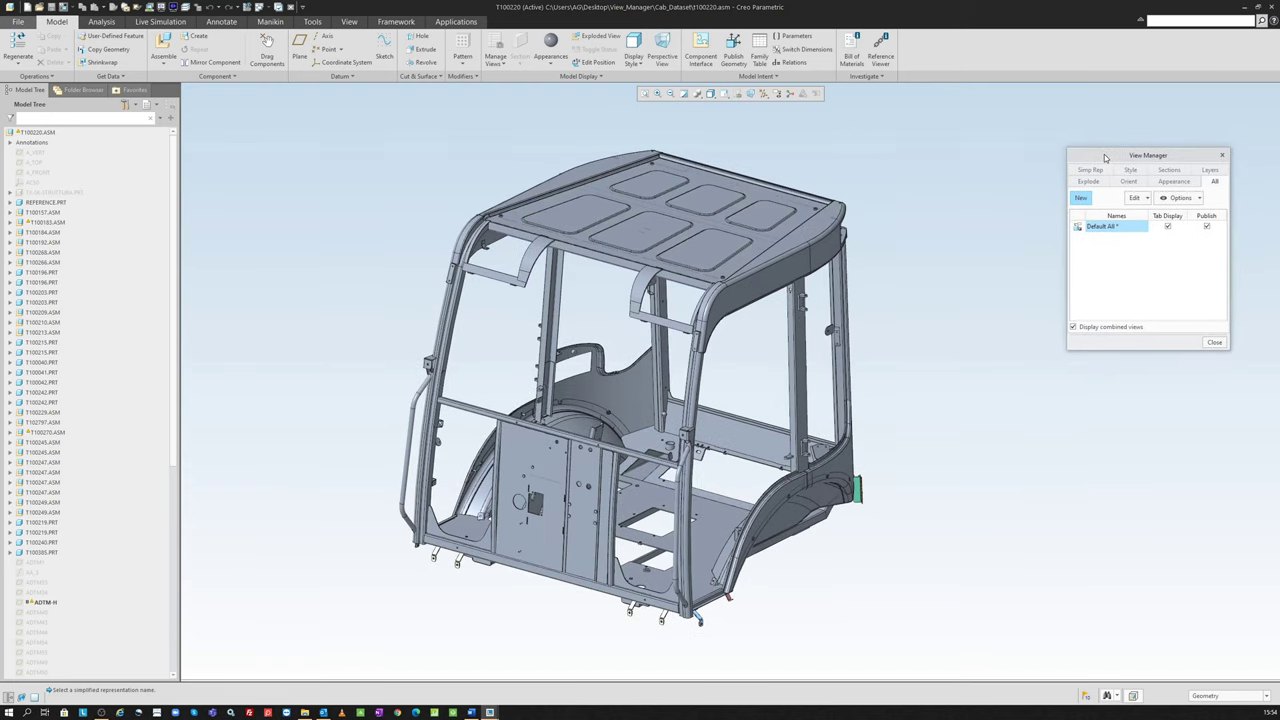
{"action": "left_click", "coordinate": [1090, 172]}
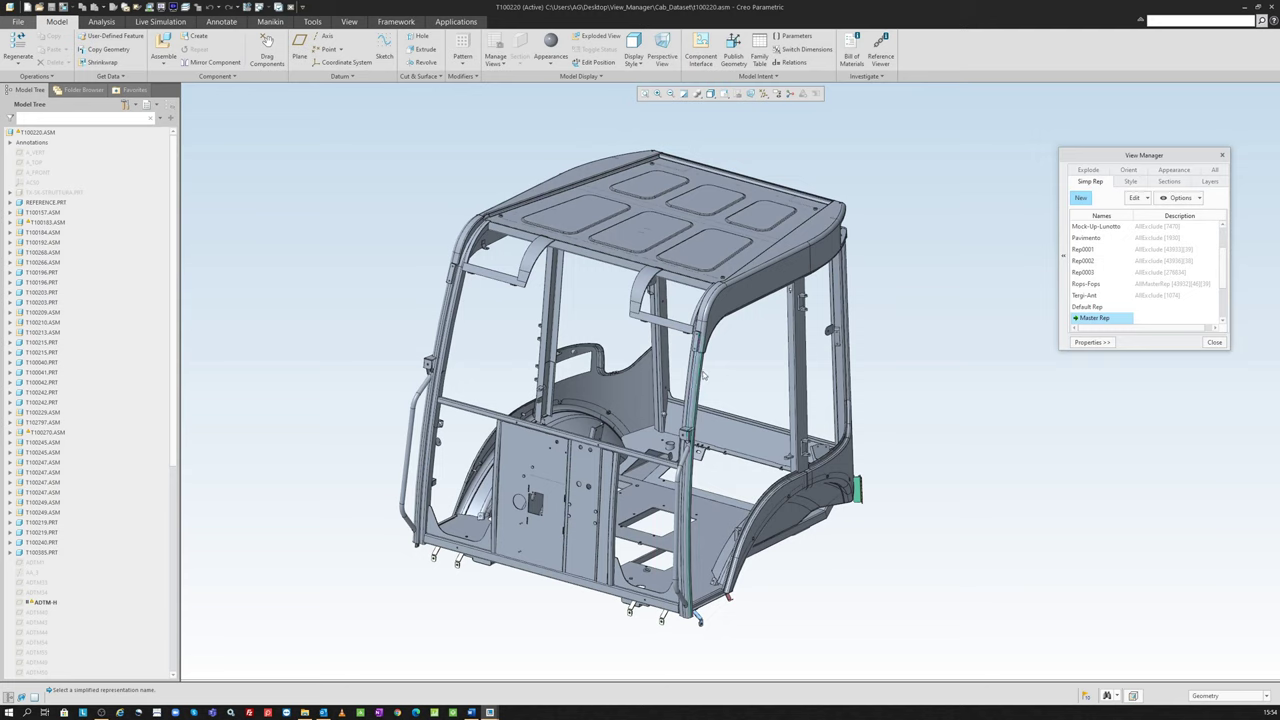
{"action": "left_click", "coordinate": [700, 380]}
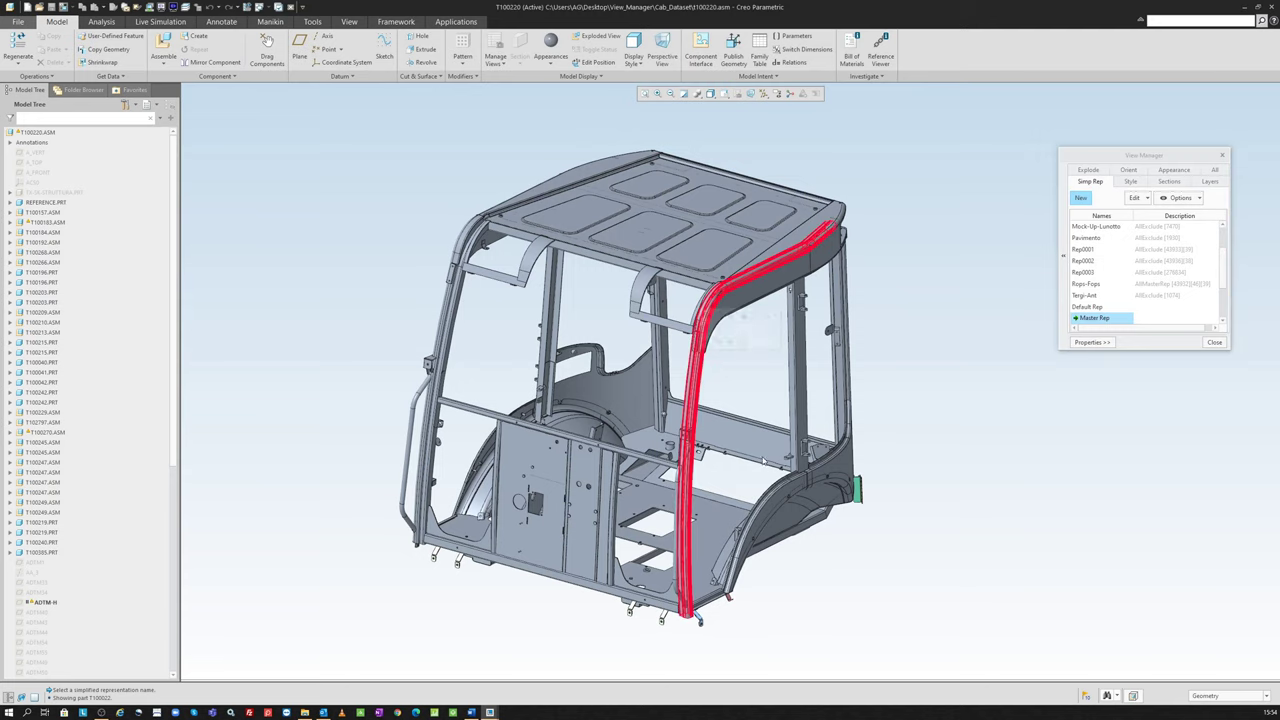
{"action": "left_click", "coordinate": [940, 378]}
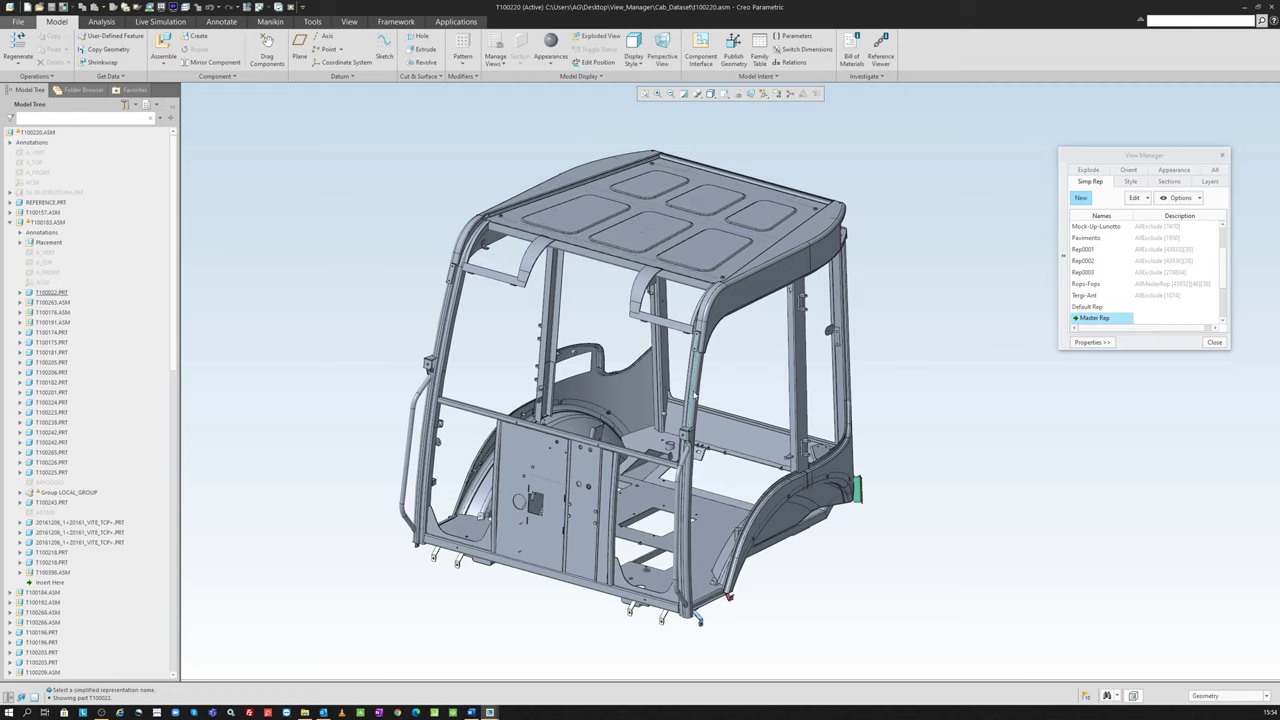
{"action": "key", "text": "ctrl+n"}
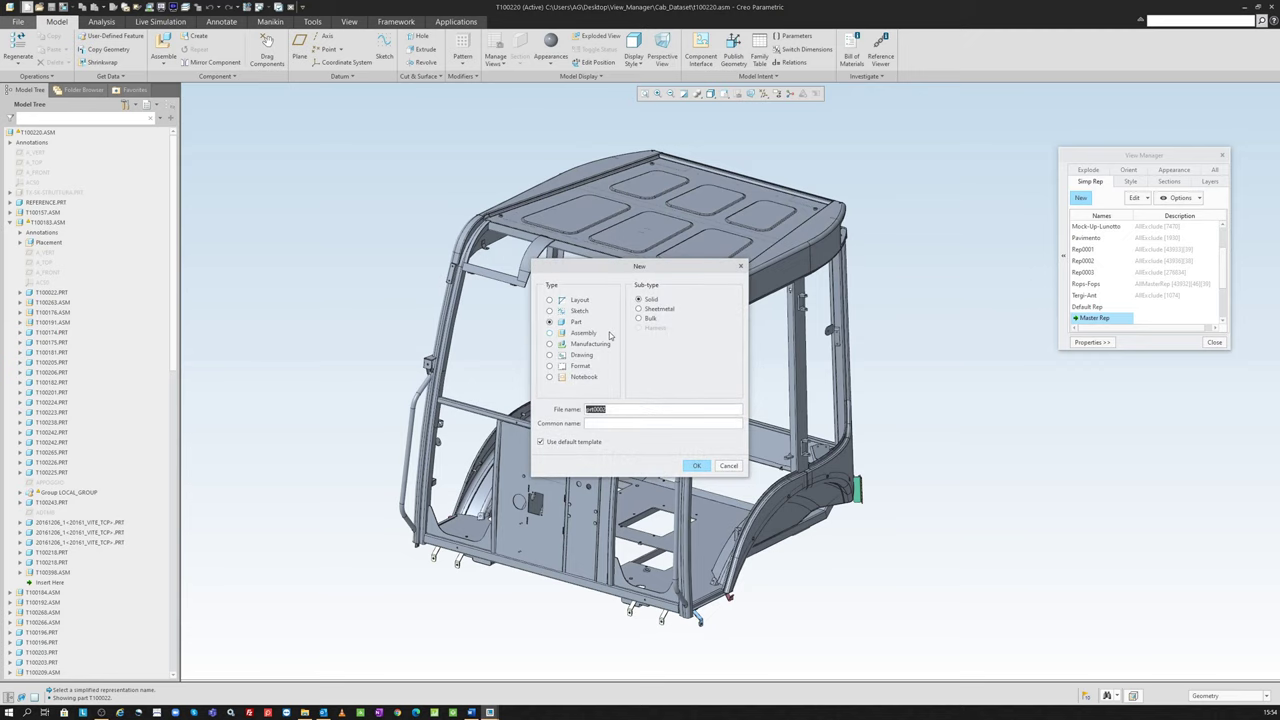
Step: Create part PRT0002 and give it a String parameter TYPE with value SAC
{"action": "key", "text": "Return"}
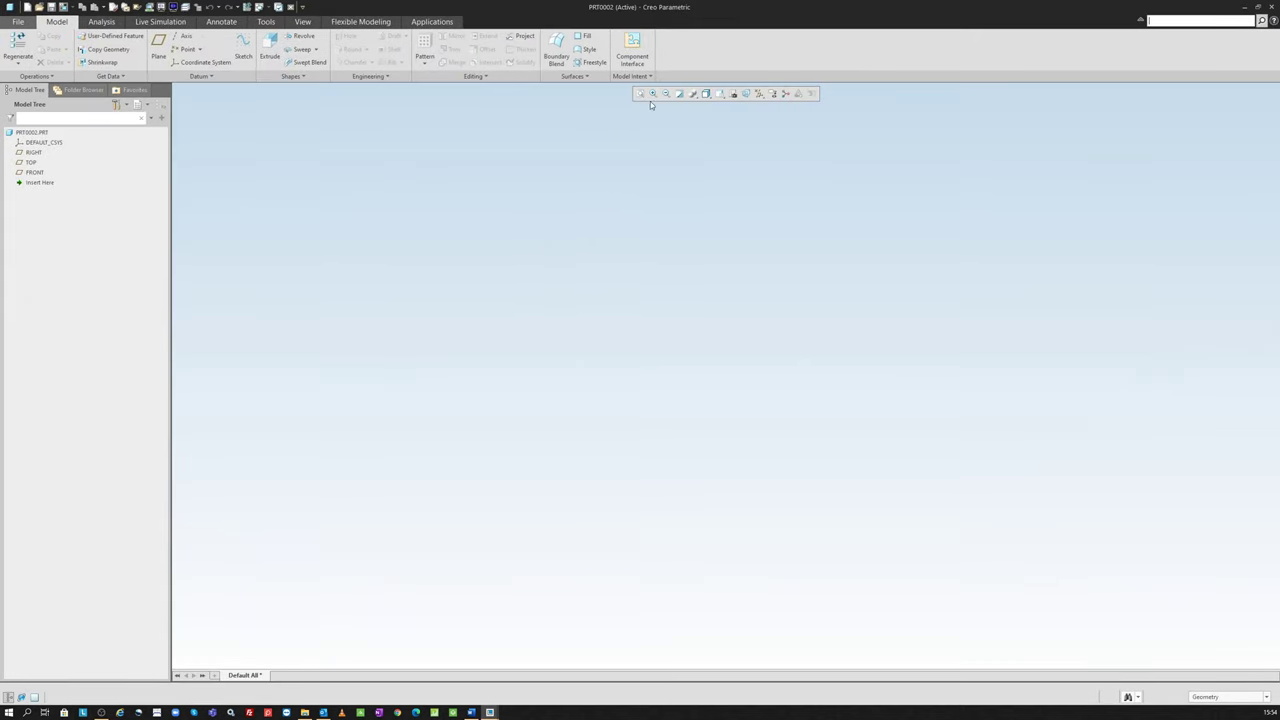
{"action": "left_click", "coordinate": [630, 77]}
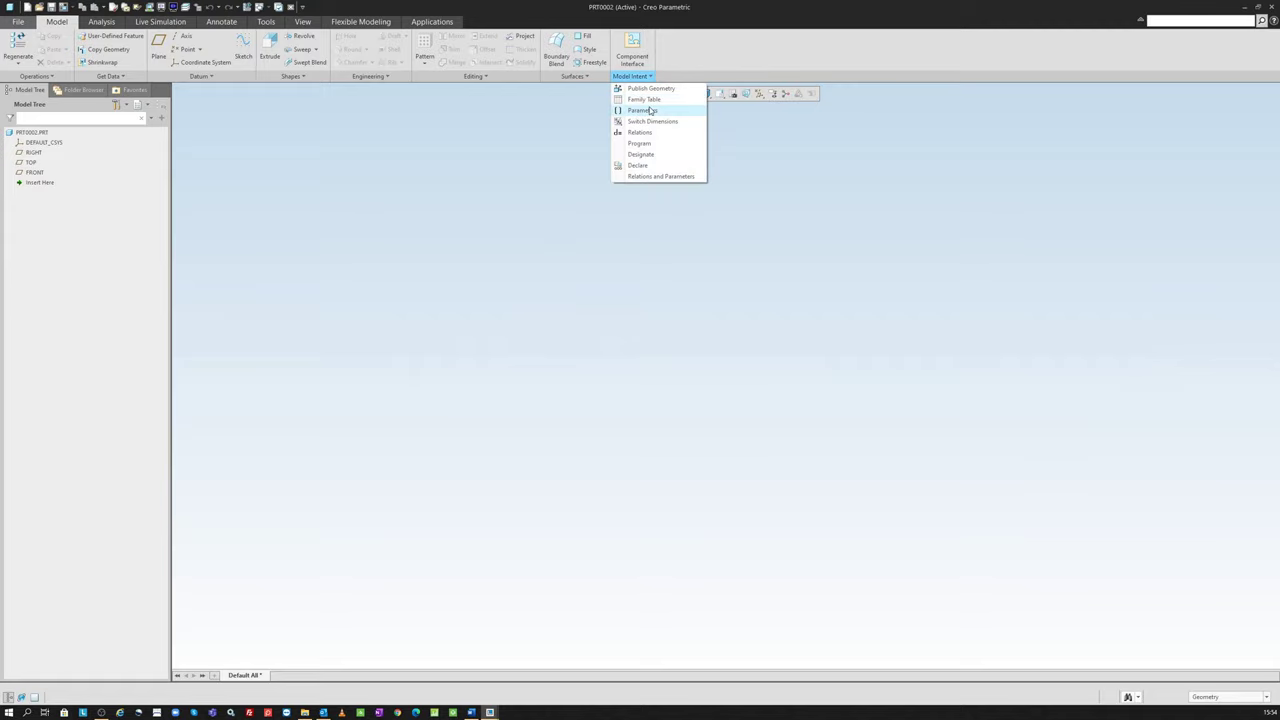
{"action": "left_click", "coordinate": [650, 110]}
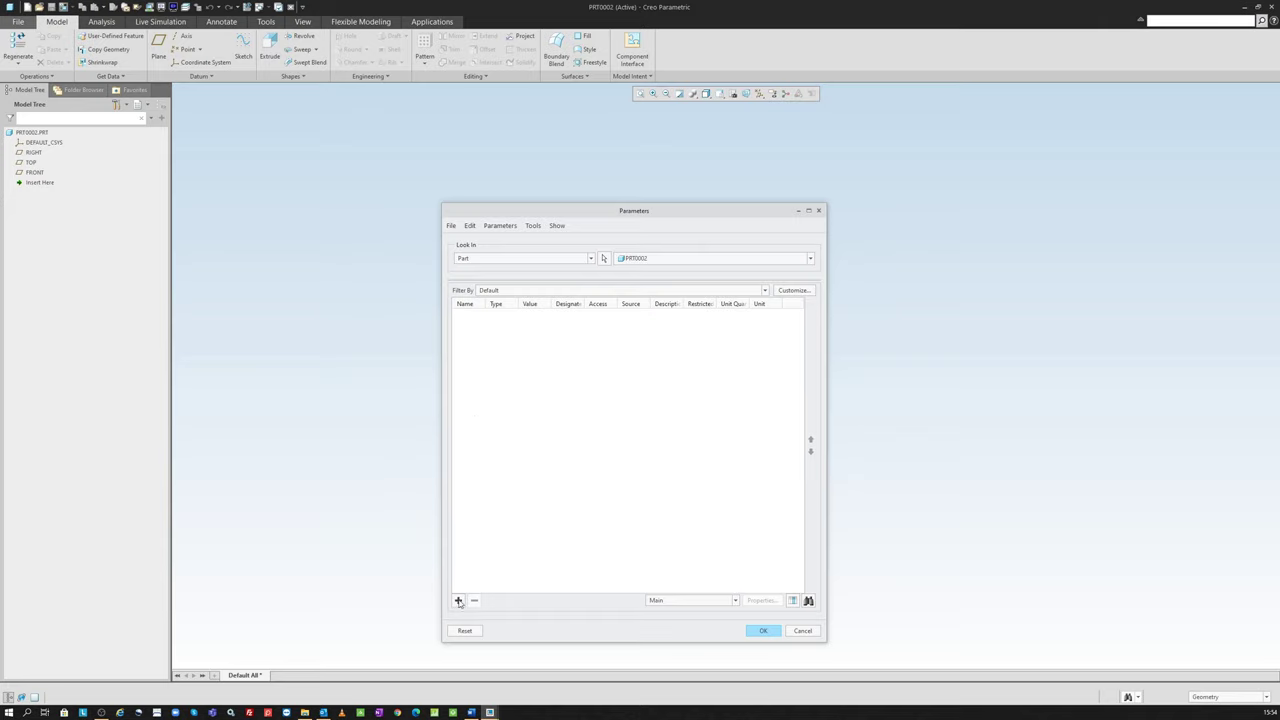
{"action": "left_click", "coordinate": [459, 601]}
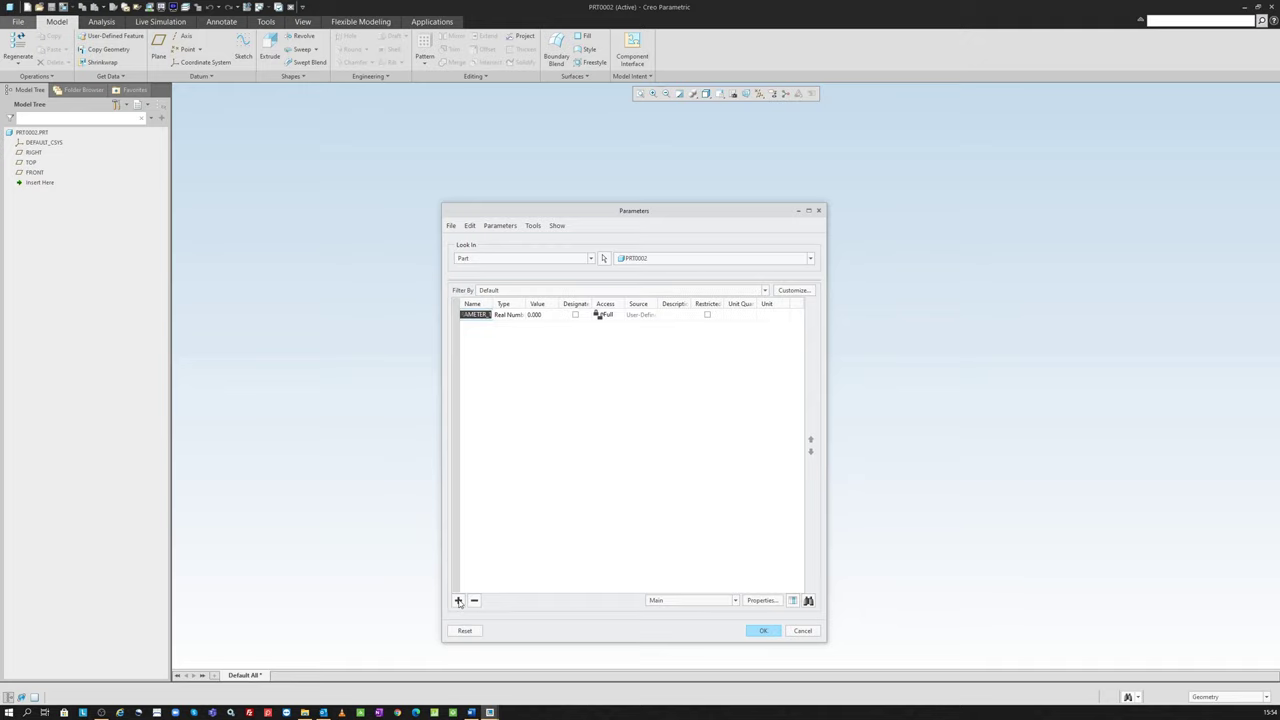
{"action": "type", "text": "type"}
{"action": "left_click_drag", "start_coordinate": [487, 315], "coordinate": [446, 303]}
{"action": "type", "text": "TYPE"}
{"action": "left_click", "coordinate": [511, 315]}
{"action": "left_click", "coordinate": [514, 343]}
{"action": "left_click", "coordinate": [544, 315]}
{"action": "type", "text": "SAC"}
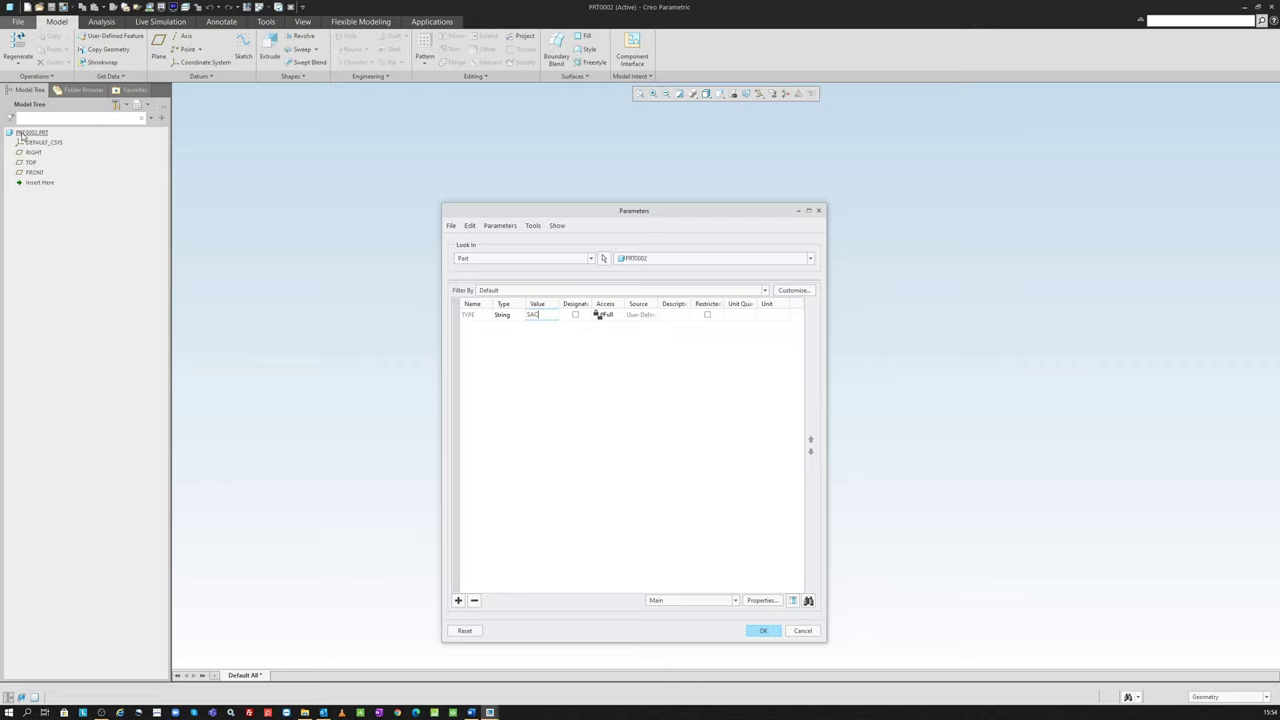
{"action": "left_click", "coordinate": [812, 631]}
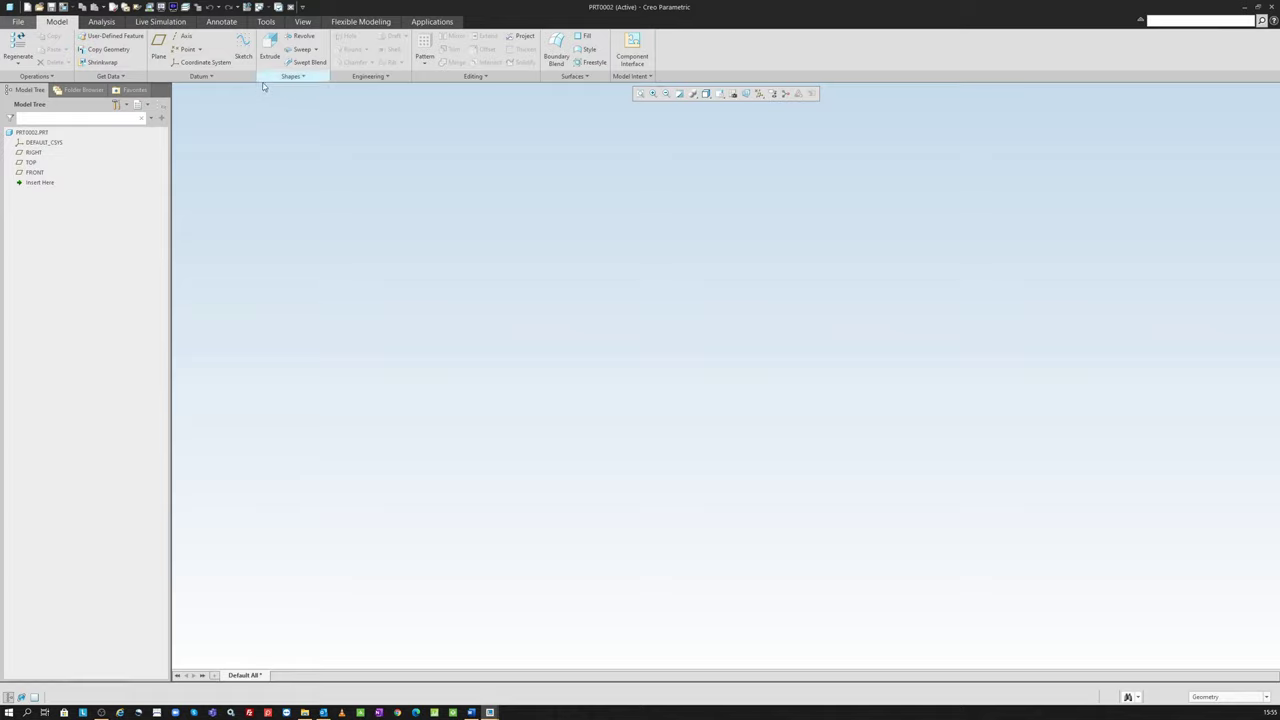
Step: Return to the T100220 cab assembly window and pick its front pillar part
{"action": "left_click", "coordinate": [631, 76]}
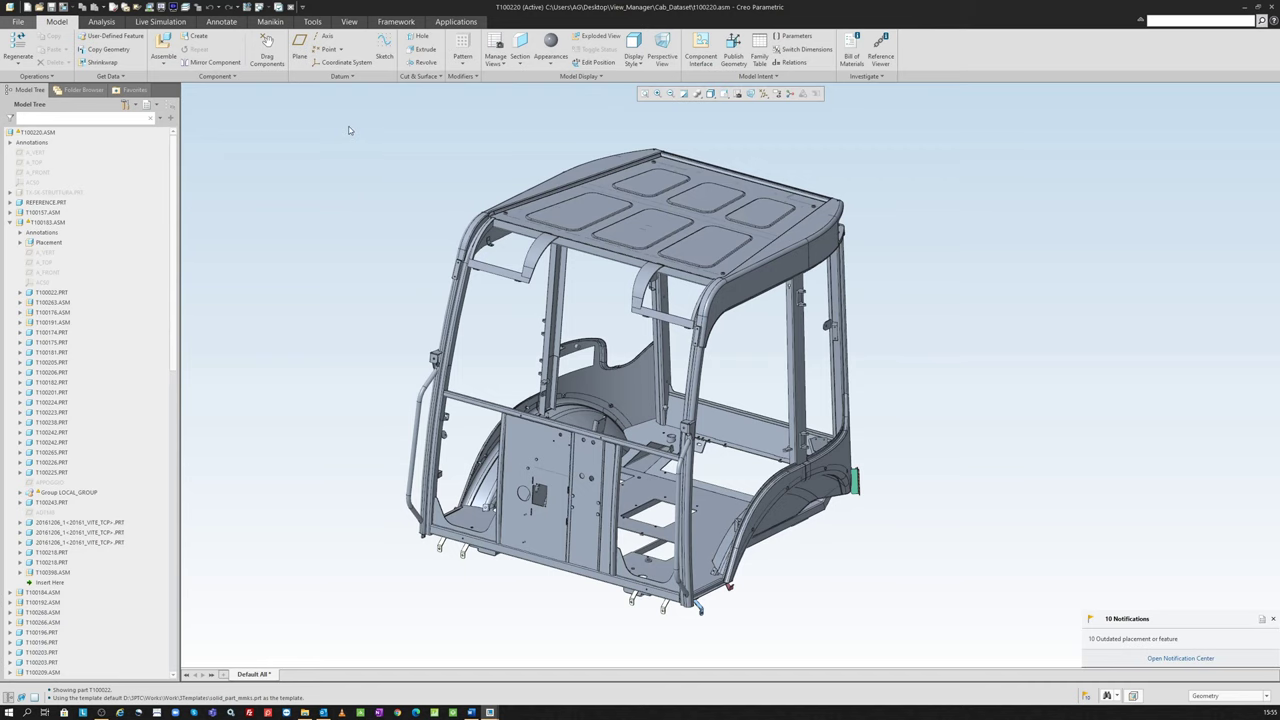
{"action": "left_click_drag", "start_coordinate": [349, 130], "coordinate": [911, 650]}
{"action": "left_click", "coordinate": [409, 302]}
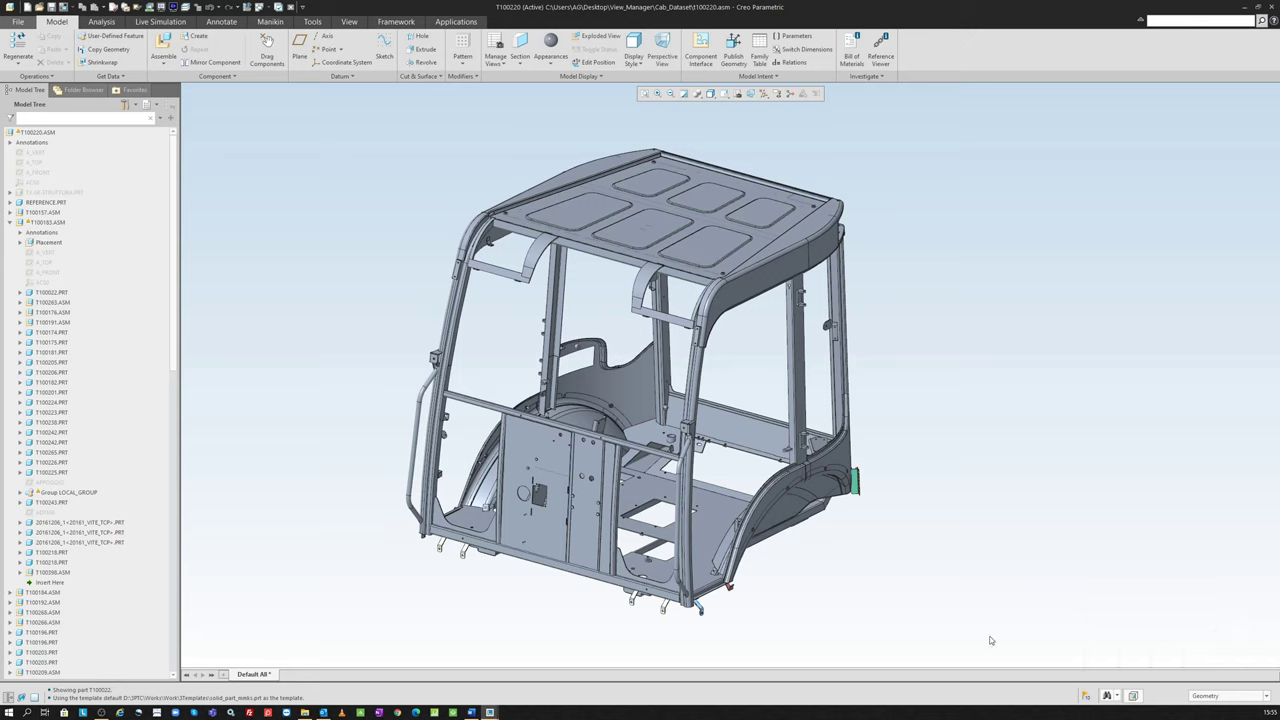
{"action": "left_click", "coordinate": [398, 196]}
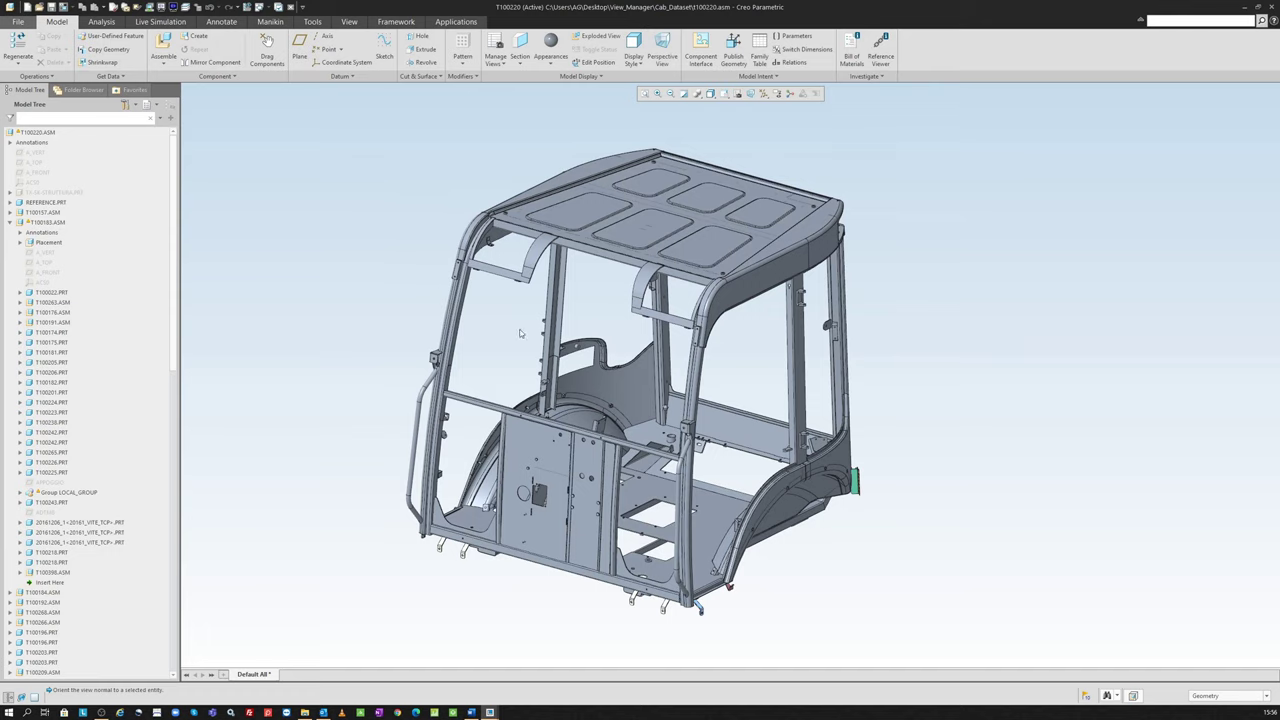
{"action": "left_click", "coordinate": [689, 385]}
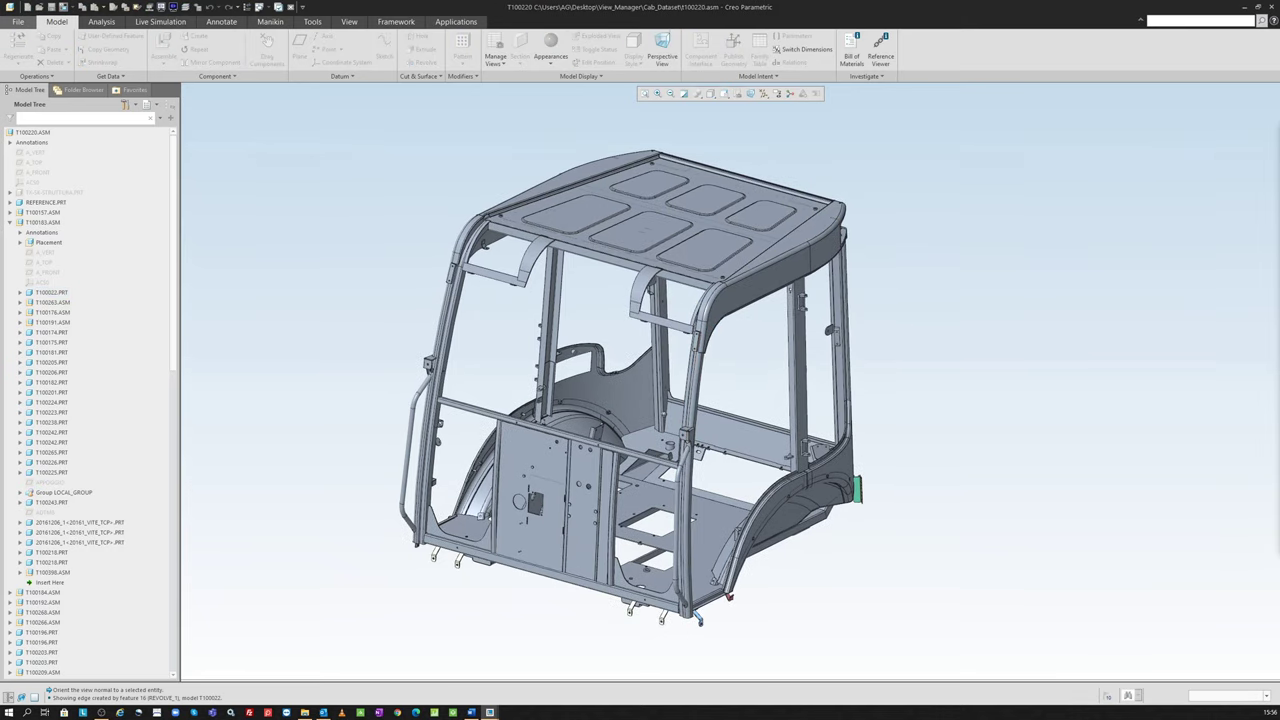
Step: Open pillar part T100022 and add a String parameter TYPE with value PROFIL
{"action": "left_click_drag", "start_coordinate": [1224, 210], "coordinate": [648, 4]}
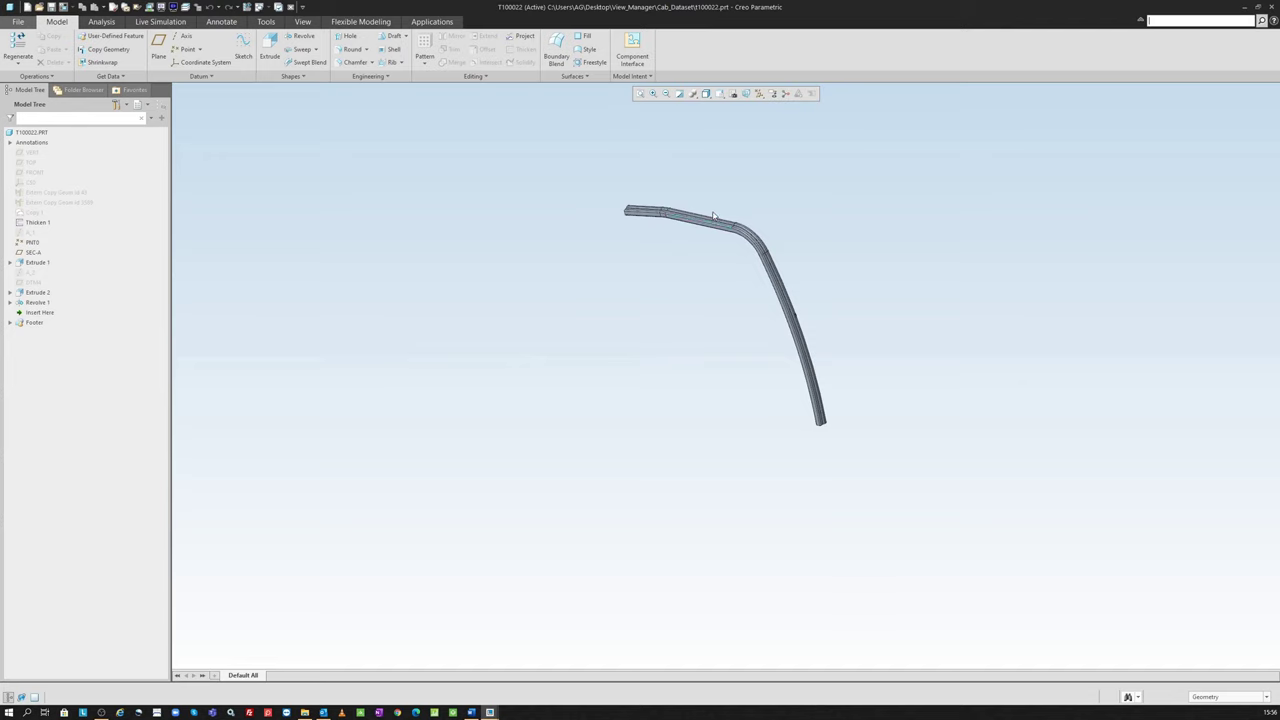
{"action": "left_click", "coordinate": [629, 76]}
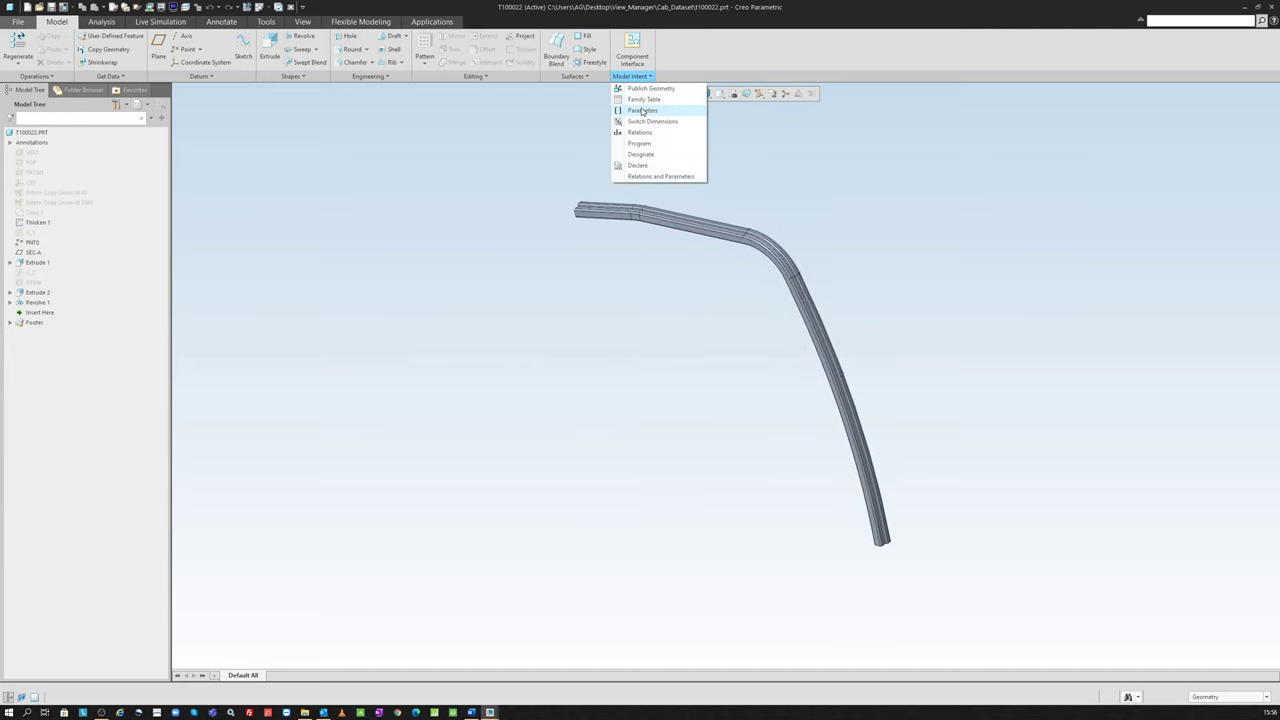
{"action": "left_click", "coordinate": [641, 110]}
{"action": "scroll", "coordinate": [498, 480], "scroll_direction": "down", "scroll_amount": 5}
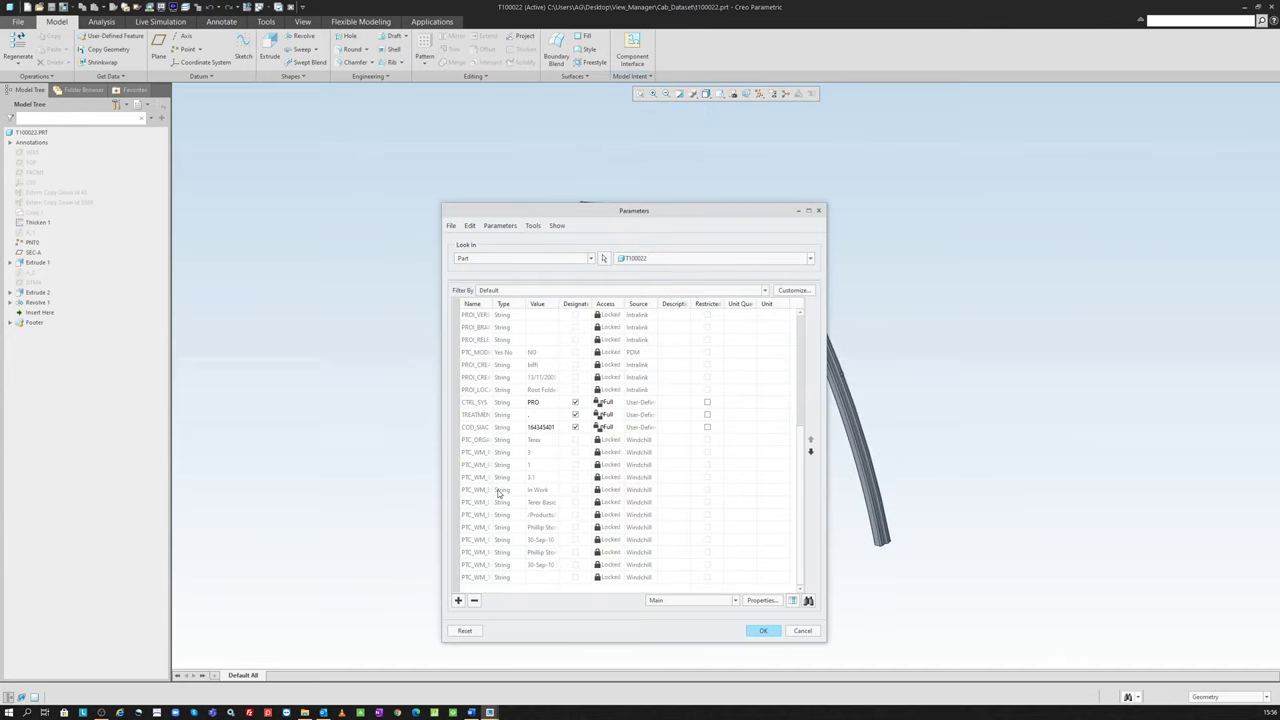
{"action": "left_click", "coordinate": [458, 600]}
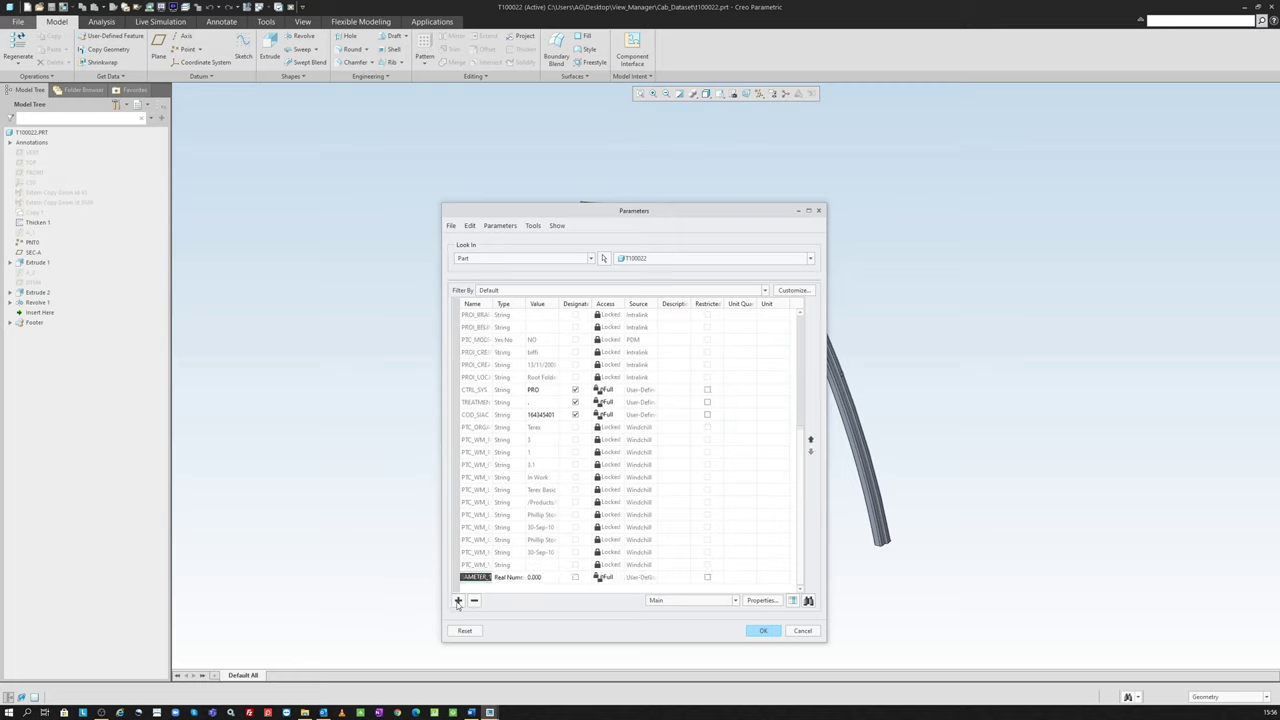
{"action": "type", "text": "TYP"}
{"action": "type", "text": "E"}
{"action": "left_click", "coordinate": [510, 578]}
{"action": "left_click", "coordinate": [514, 578]}
{"action": "left_click", "coordinate": [503, 606]}
{"action": "left_click", "coordinate": [541, 577]}
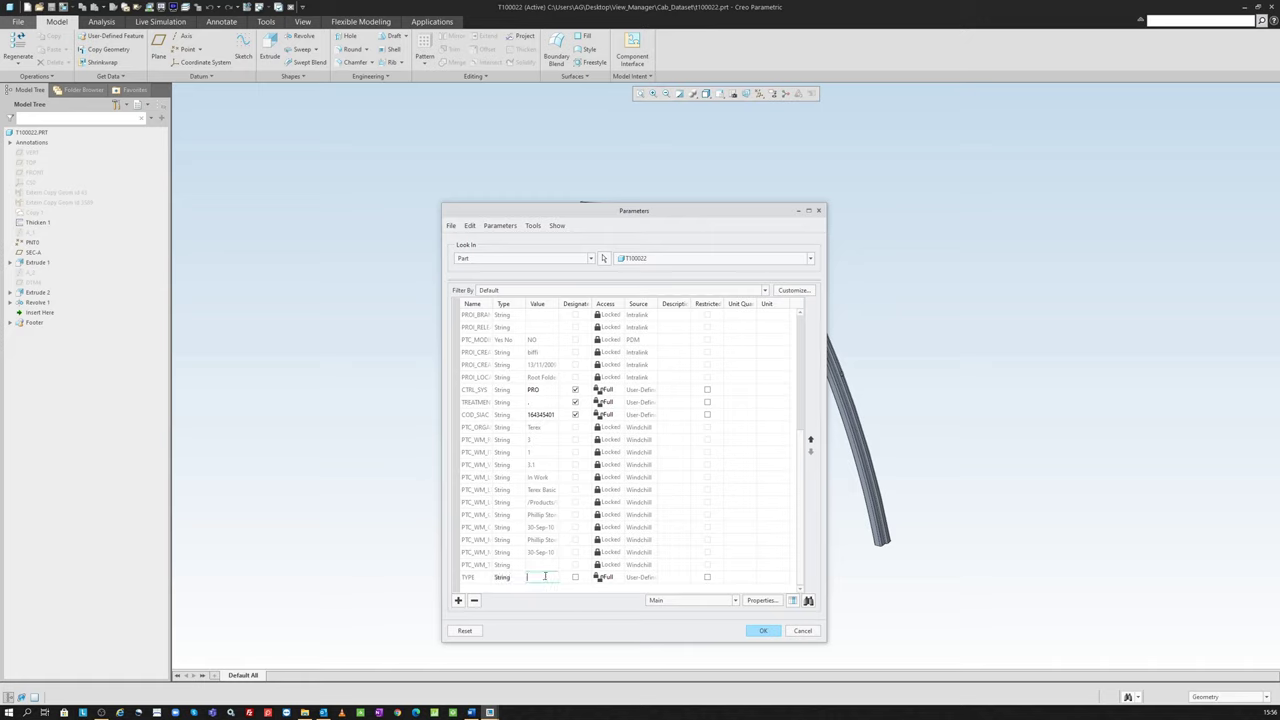
{"action": "type", "text": "PROFIL"}
{"action": "key", "text": "Return"}
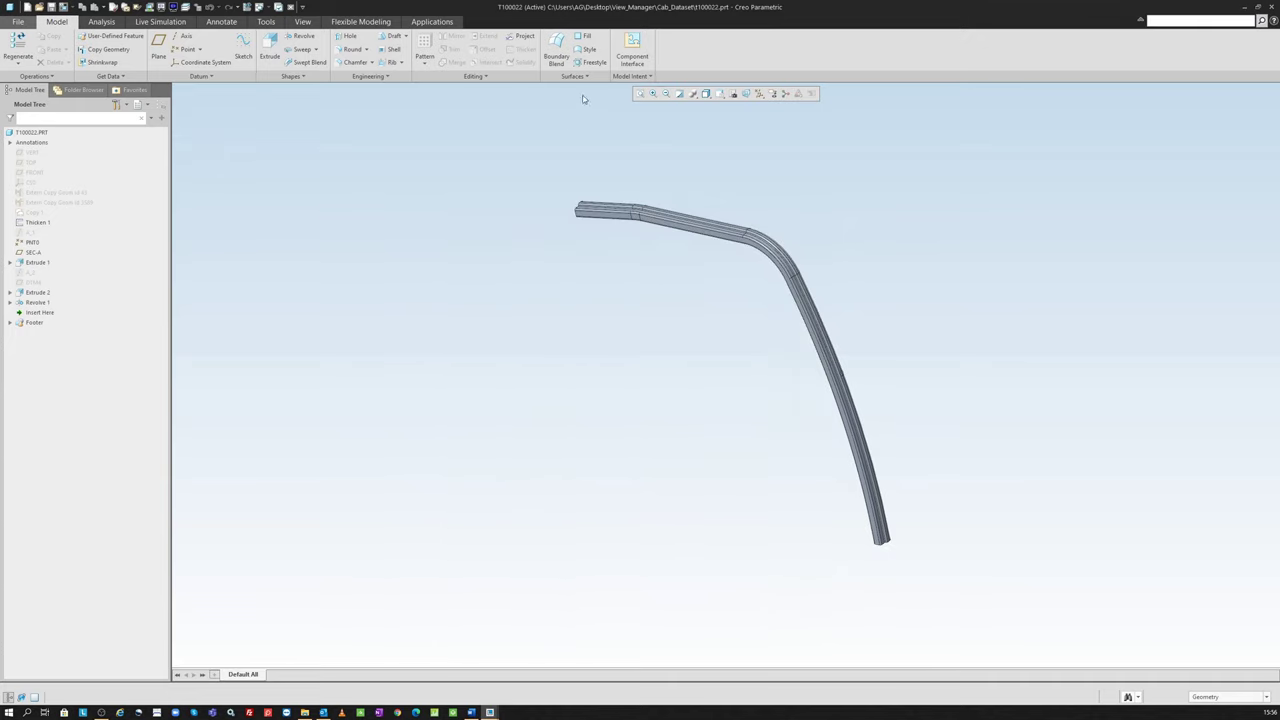
Step: Reopen T100022's parameter list to verify TYPE reads PROFIL
{"action": "left_click", "coordinate": [632, 76]}
{"action": "left_click", "coordinate": [635, 106]}
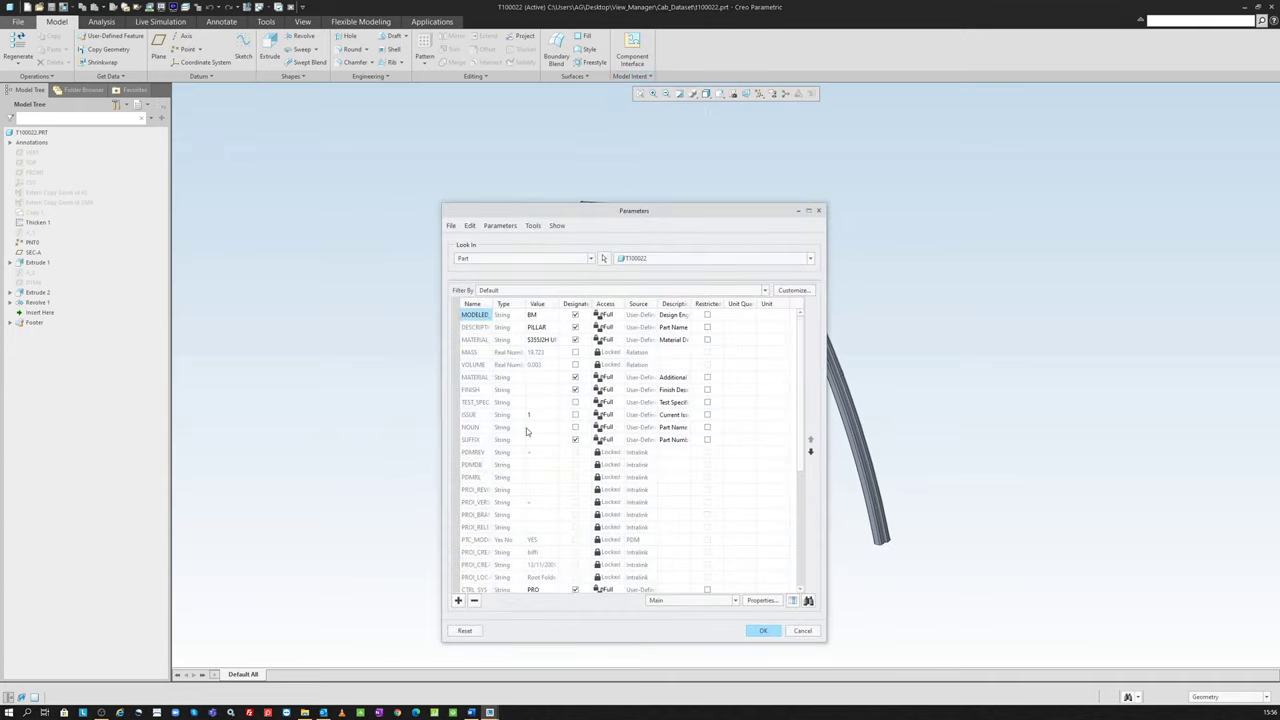
{"action": "scroll", "coordinate": [527, 431], "scroll_direction": "down", "scroll_amount": 5}
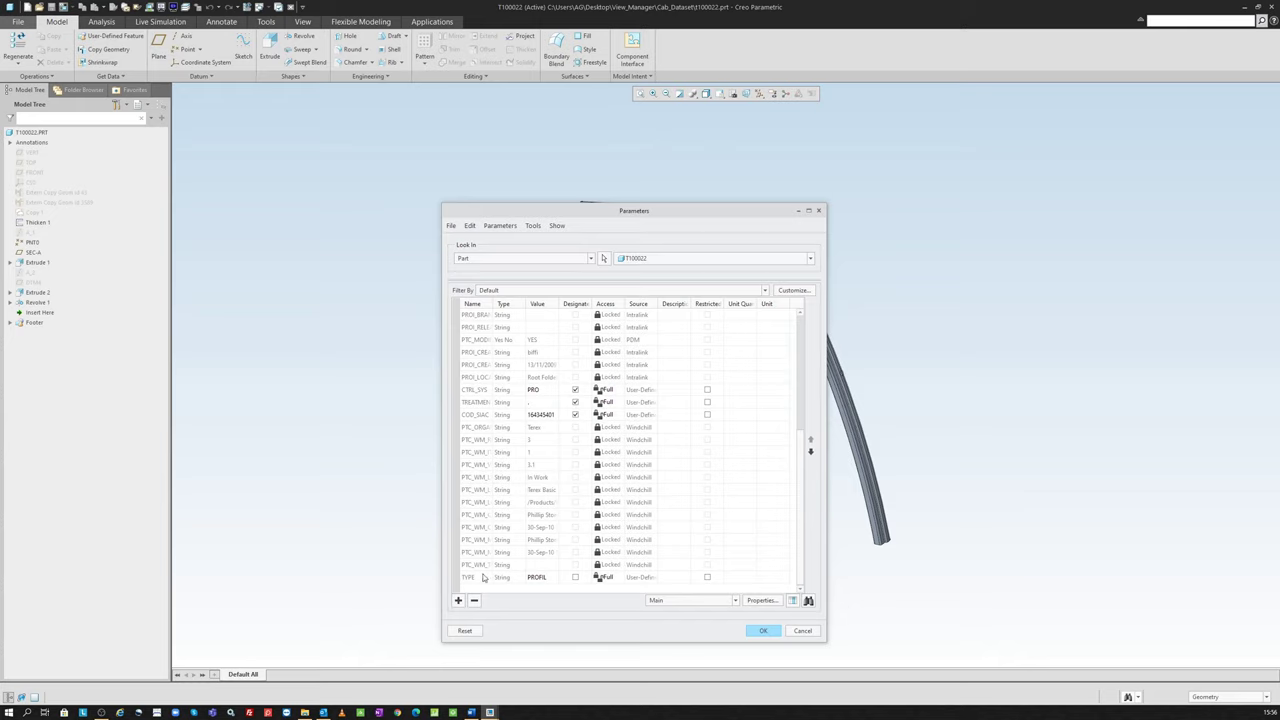
{"action": "left_click", "coordinate": [473, 580]}
{"action": "key", "text": "Return"}
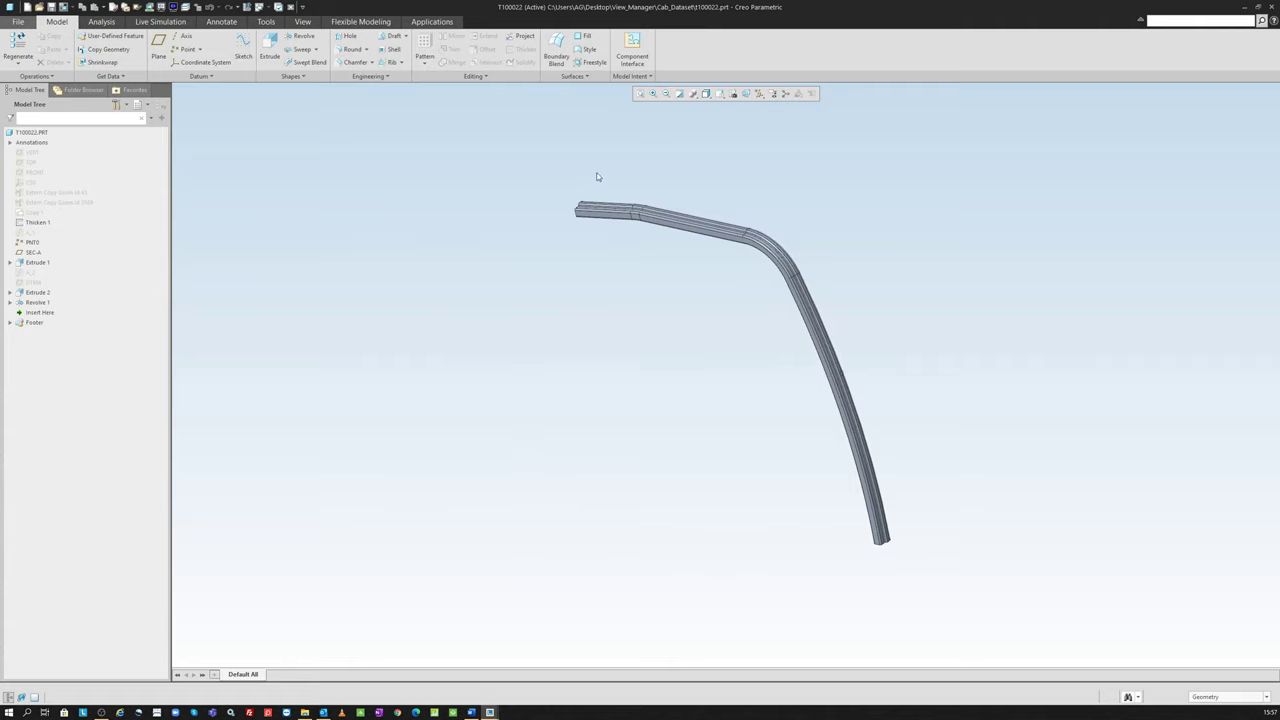
{"action": "left_click", "coordinate": [631, 76]}
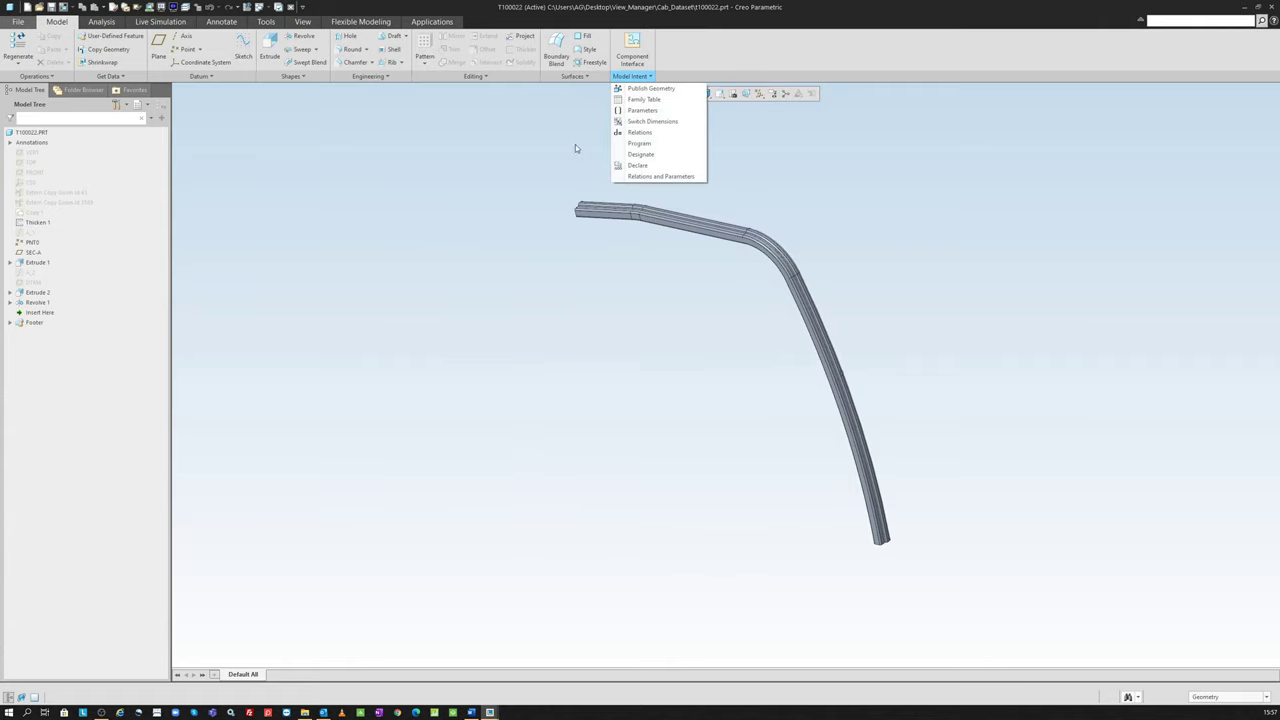
{"action": "left_click", "coordinate": [641, 110]}
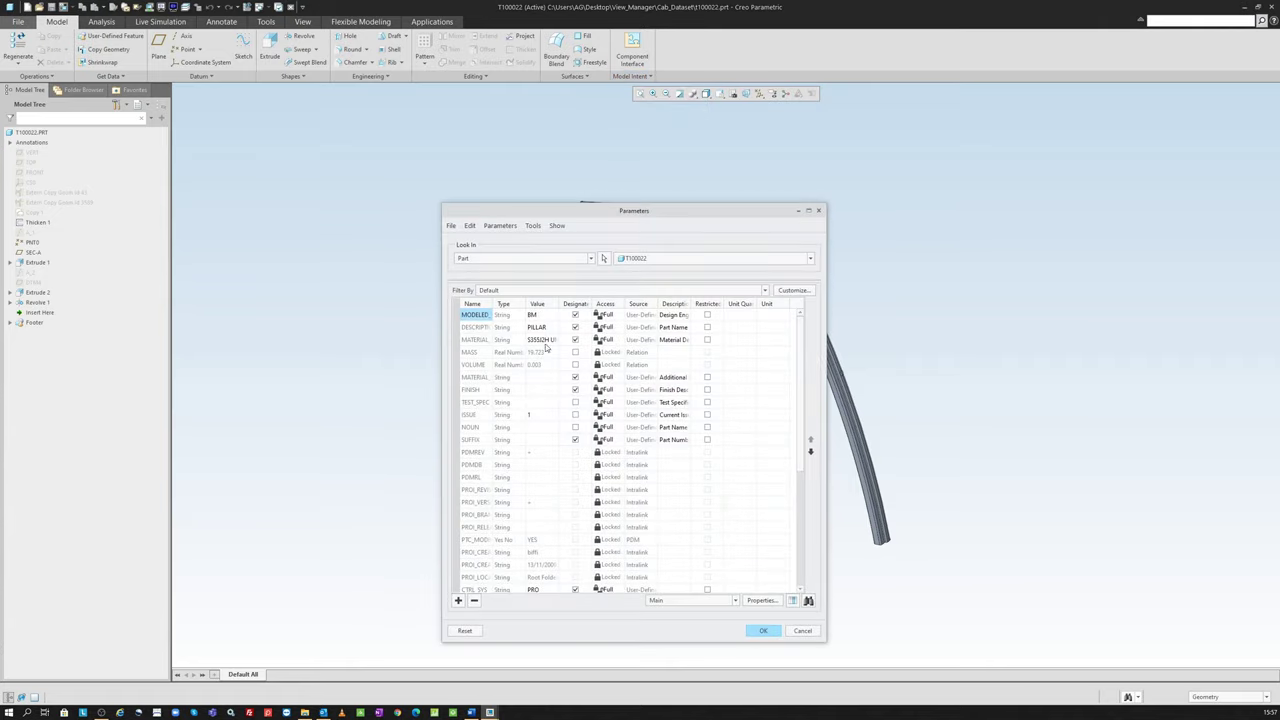
{"action": "scroll", "coordinate": [490, 524], "scroll_direction": "down", "scroll_amount": 4}
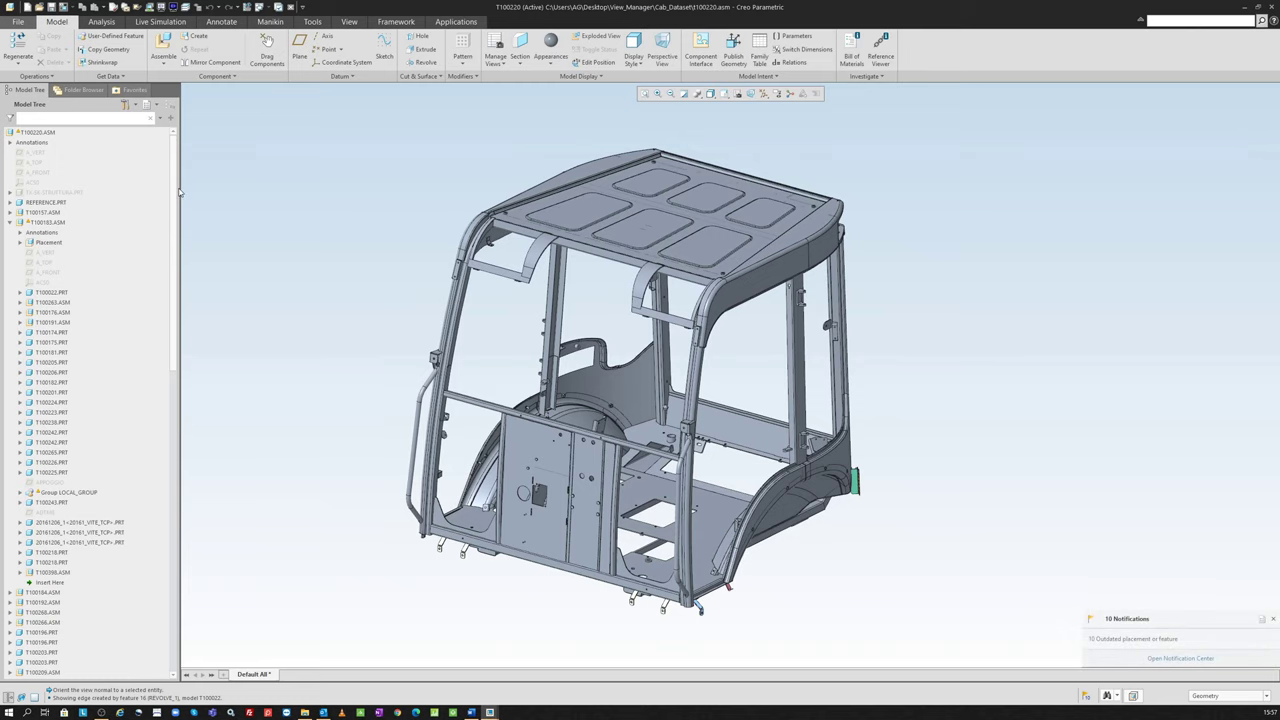
Step: Widen the model tree, locate T100205 and T100022 in the cab, and open tree settings
{"action": "left_click_drag", "start_coordinate": [190, 194], "coordinate": [218, 207]}
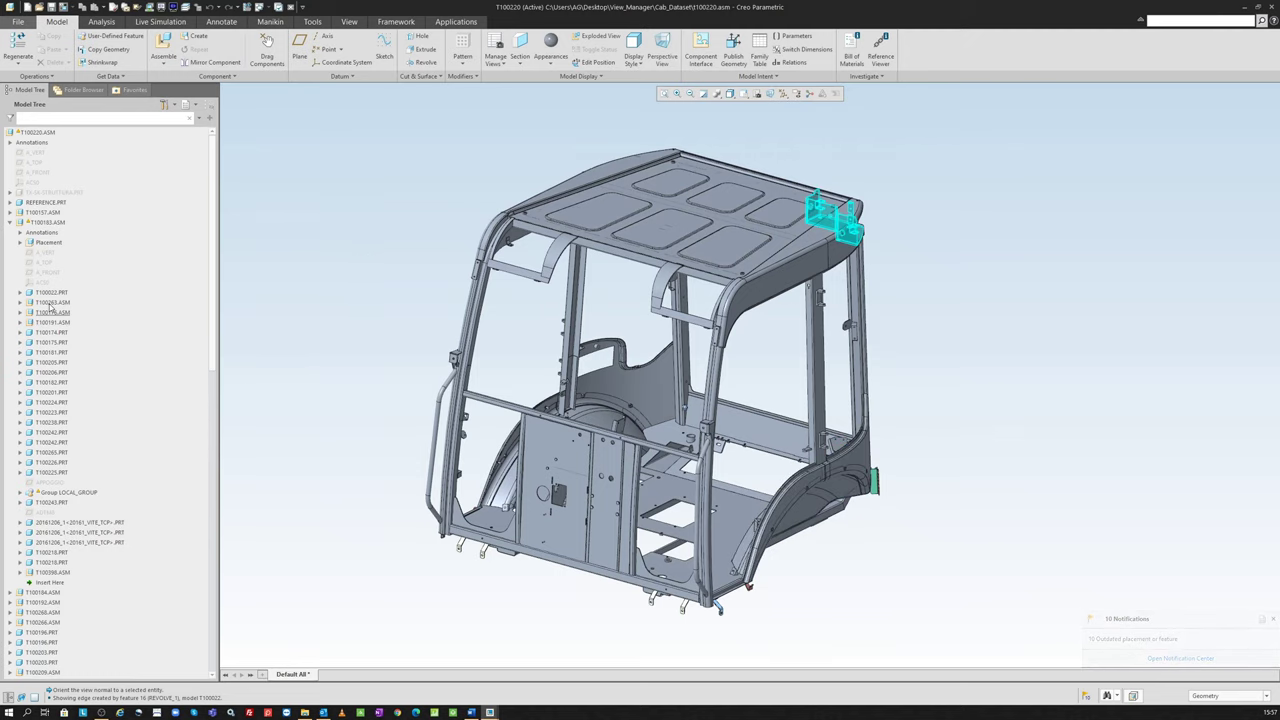
{"action": "left_click", "coordinate": [54, 362]}
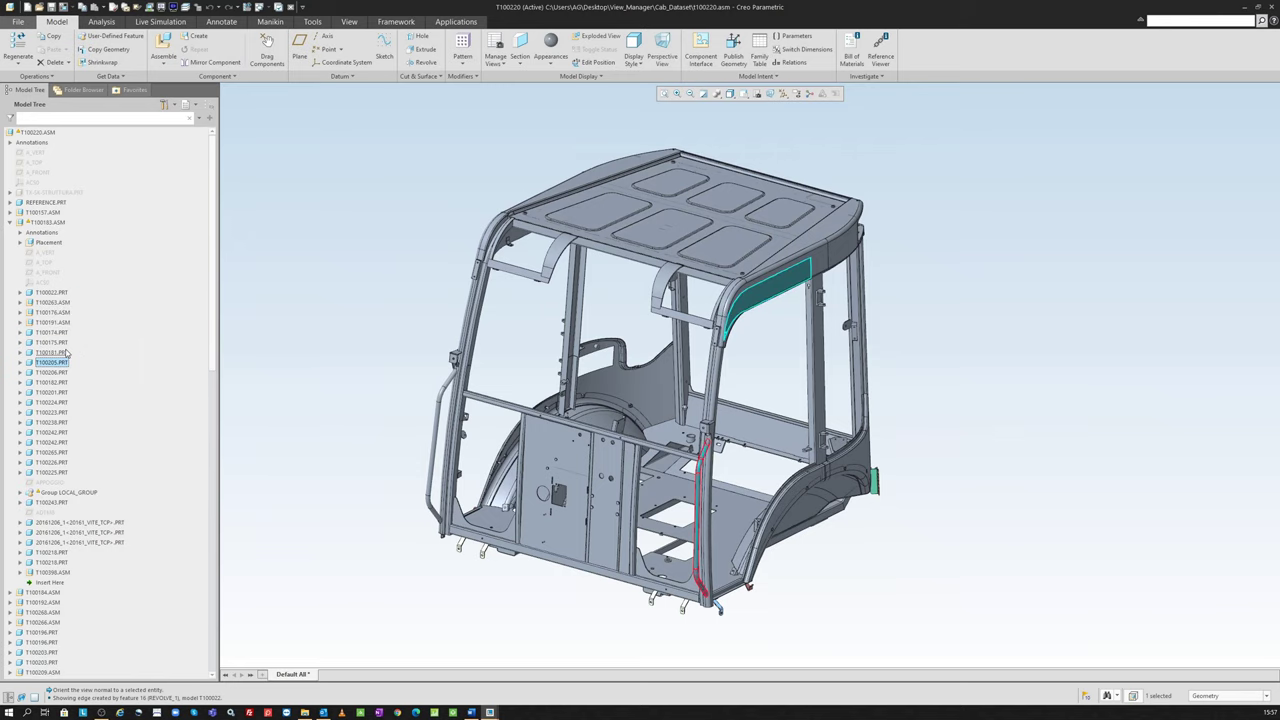
{"action": "left_click", "coordinate": [62, 293]}
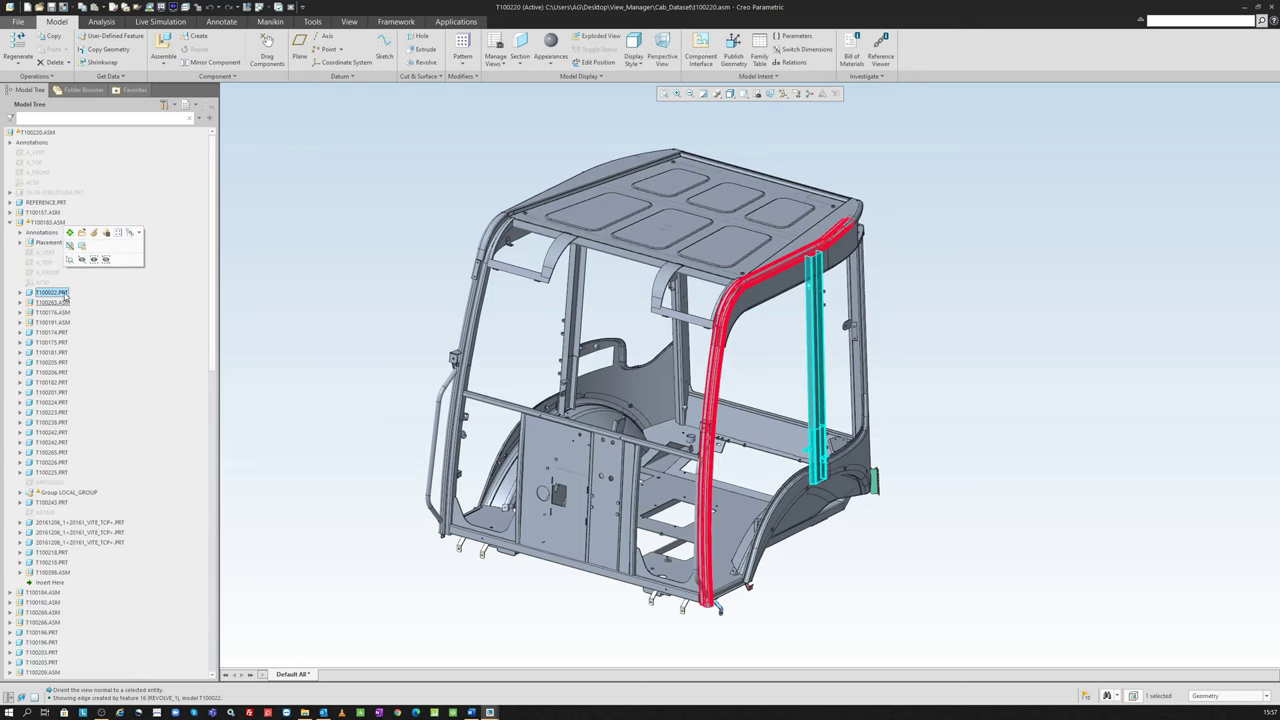
{"action": "left_click", "coordinate": [366, 377]}
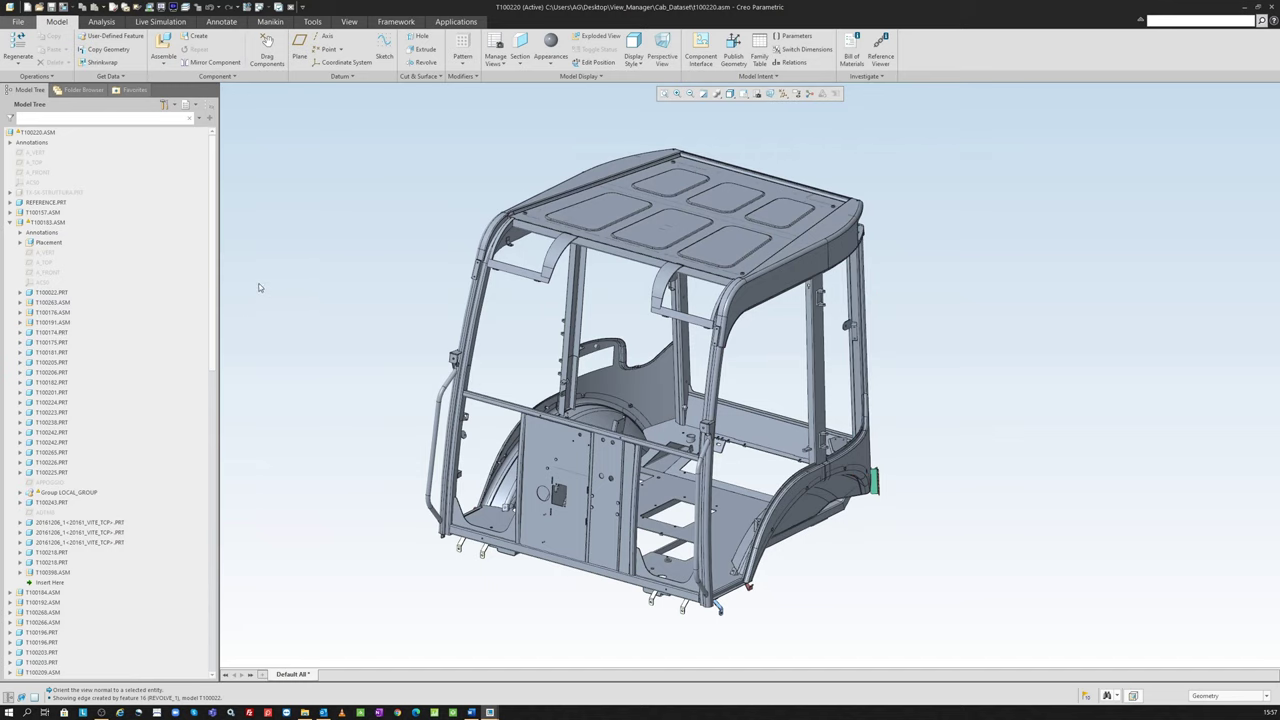
{"action": "left_click", "coordinate": [169, 105]}
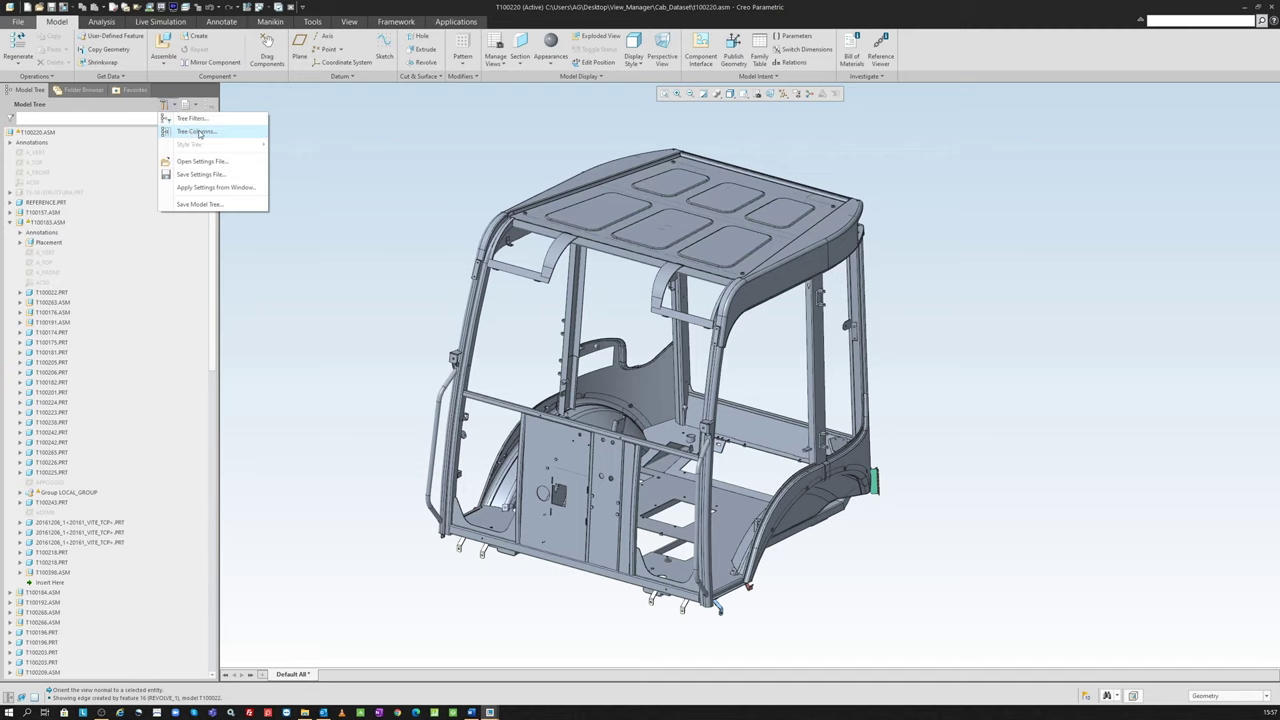
Step: Add the TYPE model parameter as a model tree column, showing PROFIL for T100022.PRT
{"action": "left_click", "coordinate": [200, 132]}
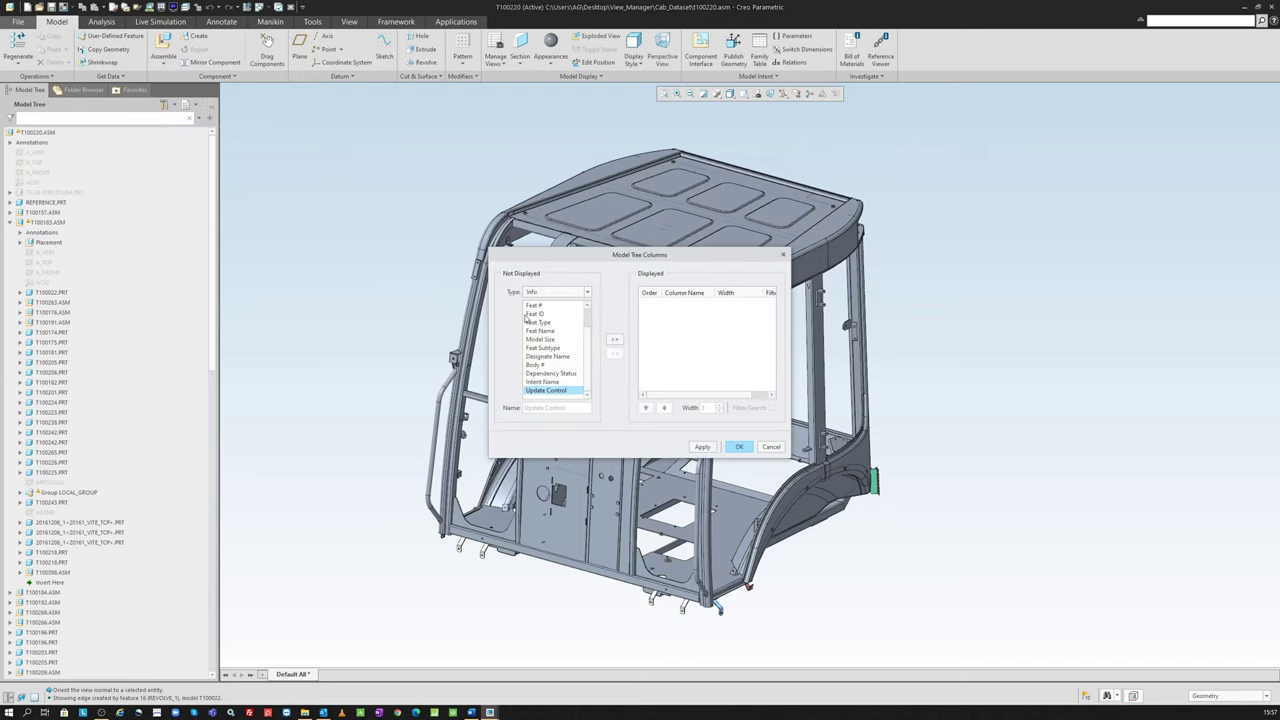
{"action": "left_click", "coordinate": [546, 293]}
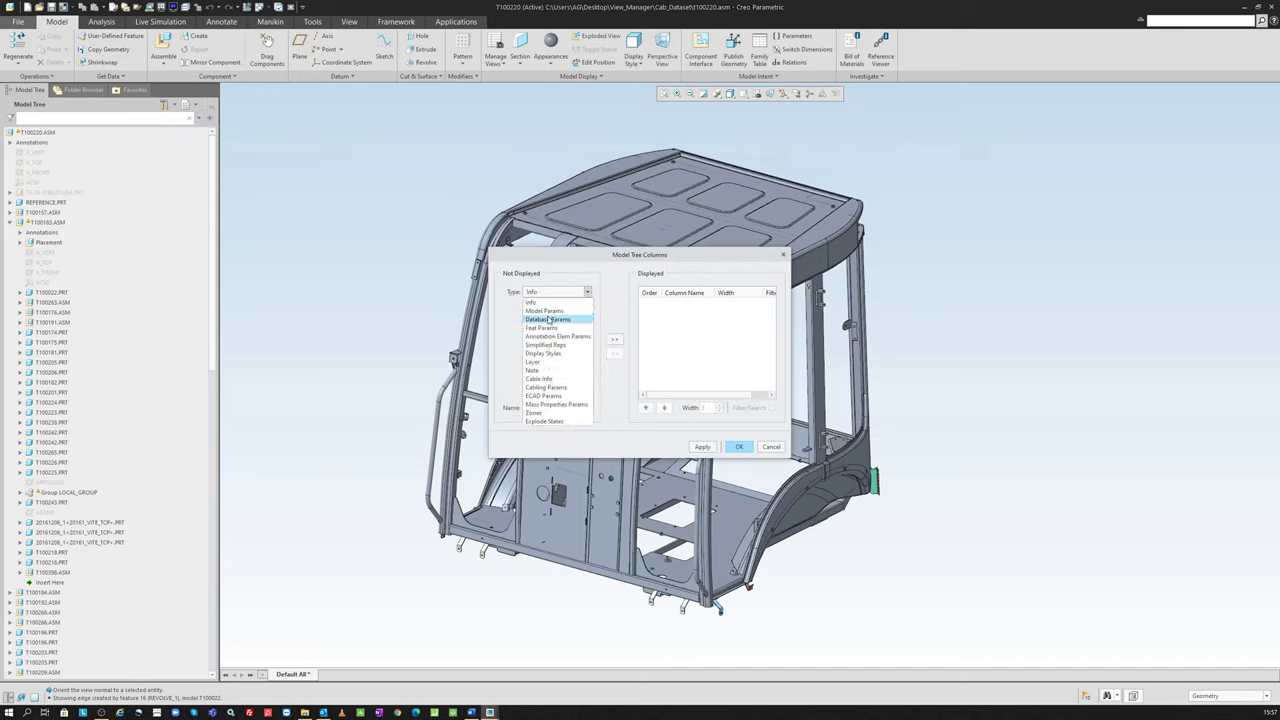
{"action": "left_click", "coordinate": [549, 311]}
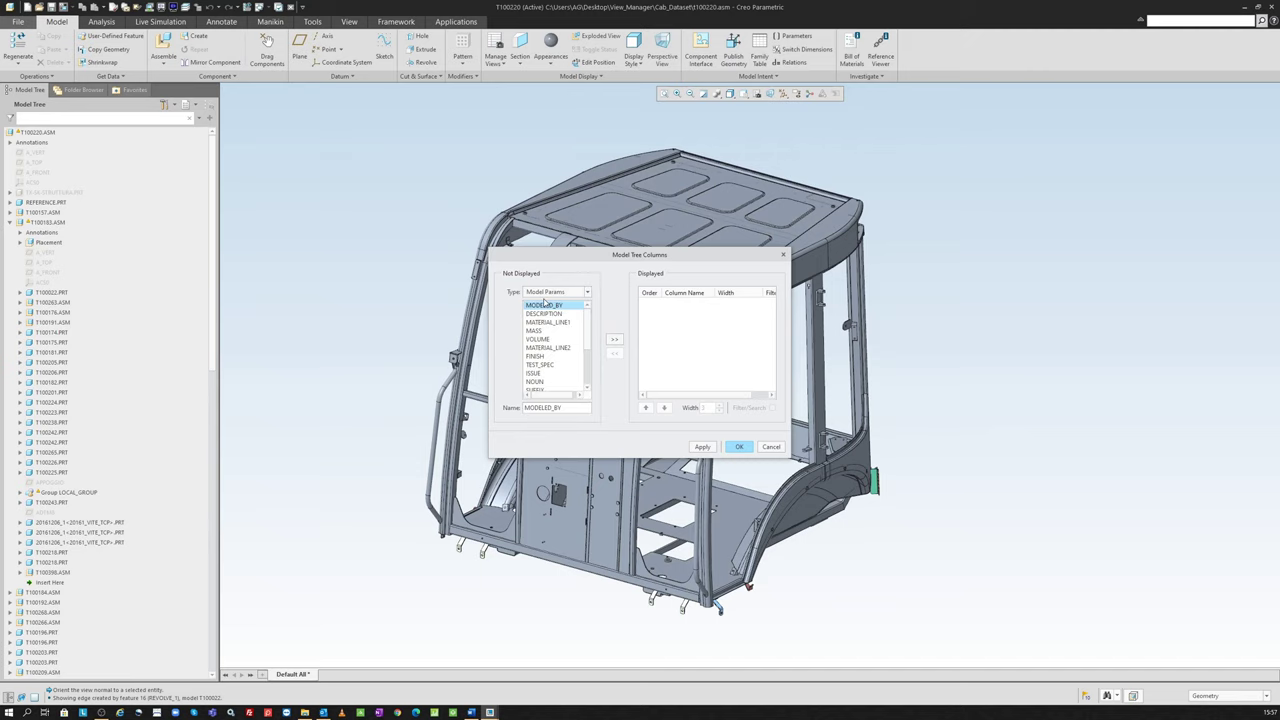
{"action": "scroll", "coordinate": [556, 318], "scroll_direction": "down", "scroll_amount": 2}
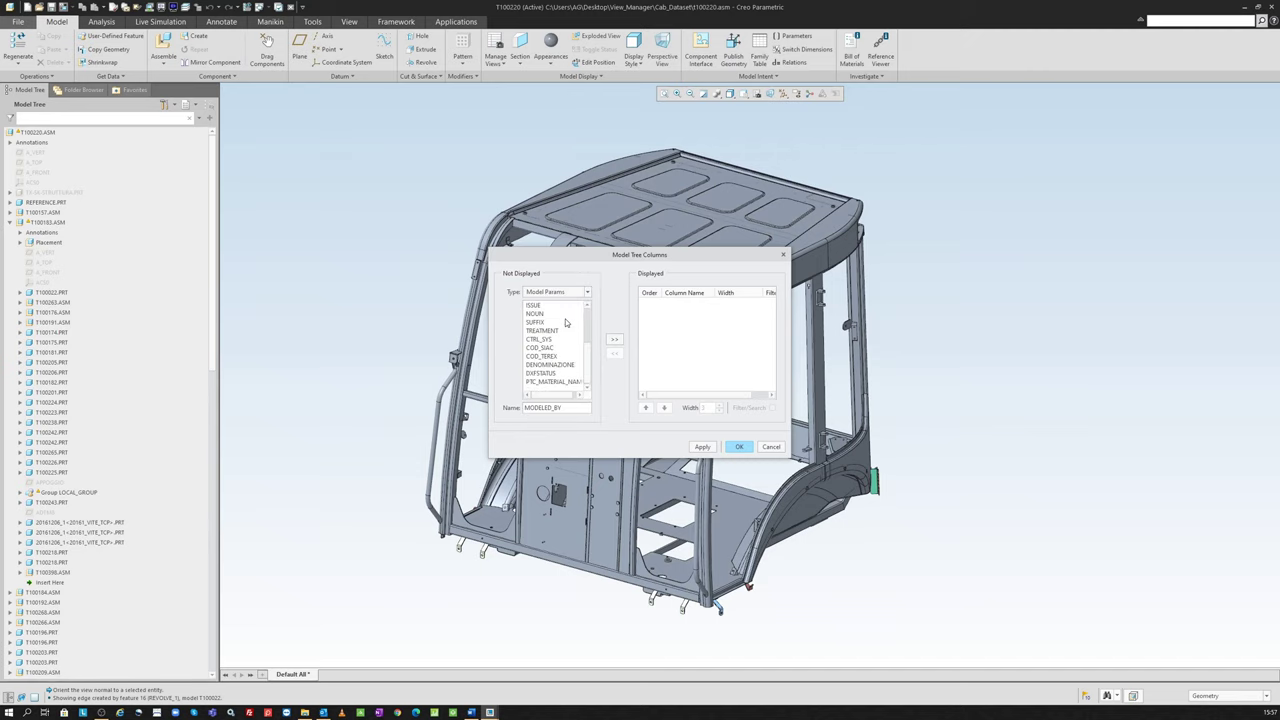
{"action": "scroll", "coordinate": [556, 318], "scroll_direction": "up", "scroll_amount": 2}
{"action": "scroll", "coordinate": [556, 319], "scroll_direction": "down", "scroll_amount": 1}
{"action": "scroll", "coordinate": [560, 340], "scroll_direction": "down", "scroll_amount": 1}
{"action": "scroll", "coordinate": [562, 362], "scroll_direction": "up", "scroll_amount": 2}
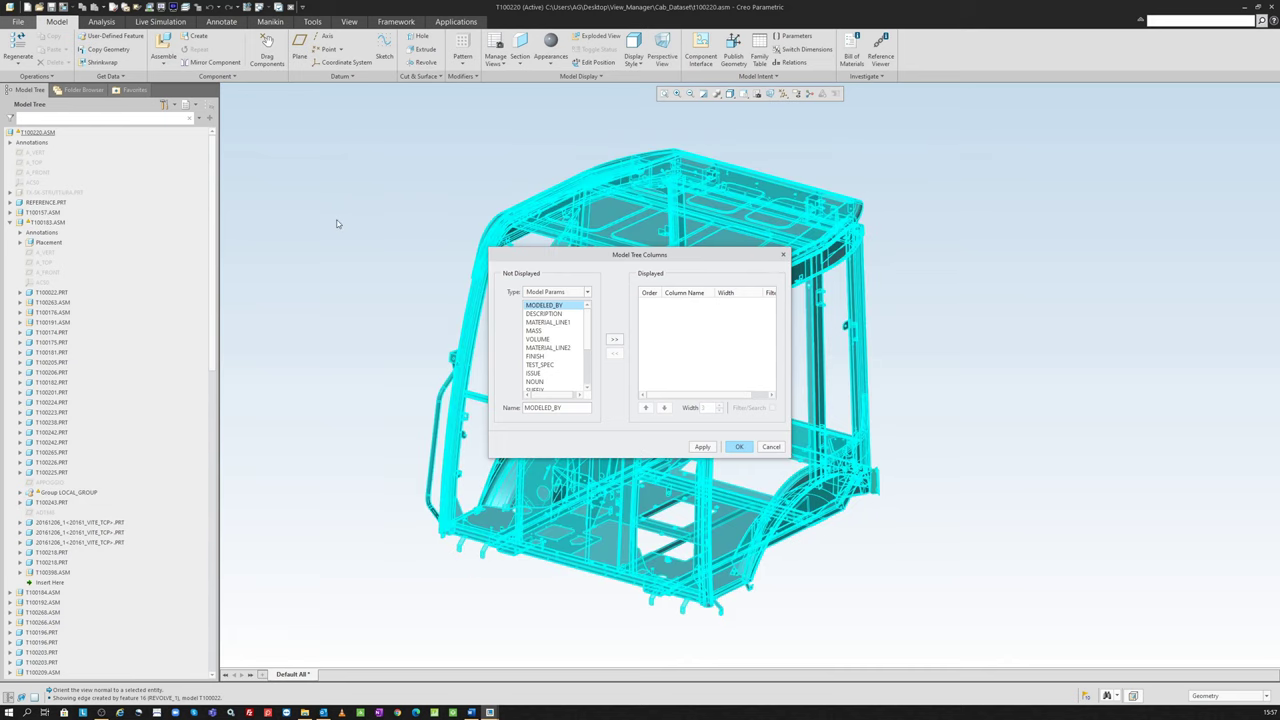
{"action": "scroll", "coordinate": [556, 350], "scroll_direction": "down", "scroll_amount": 2}
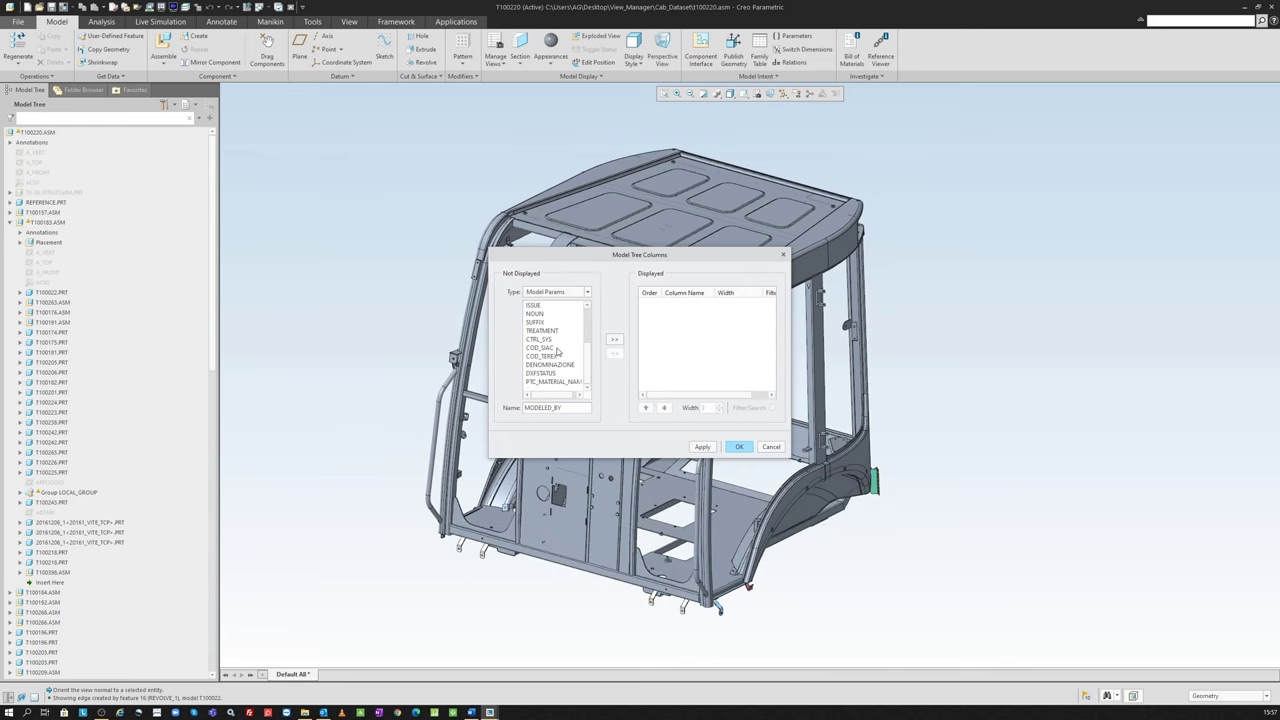
{"action": "double_click", "coordinate": [572, 410]}
{"action": "type", "text": "TYPI"}
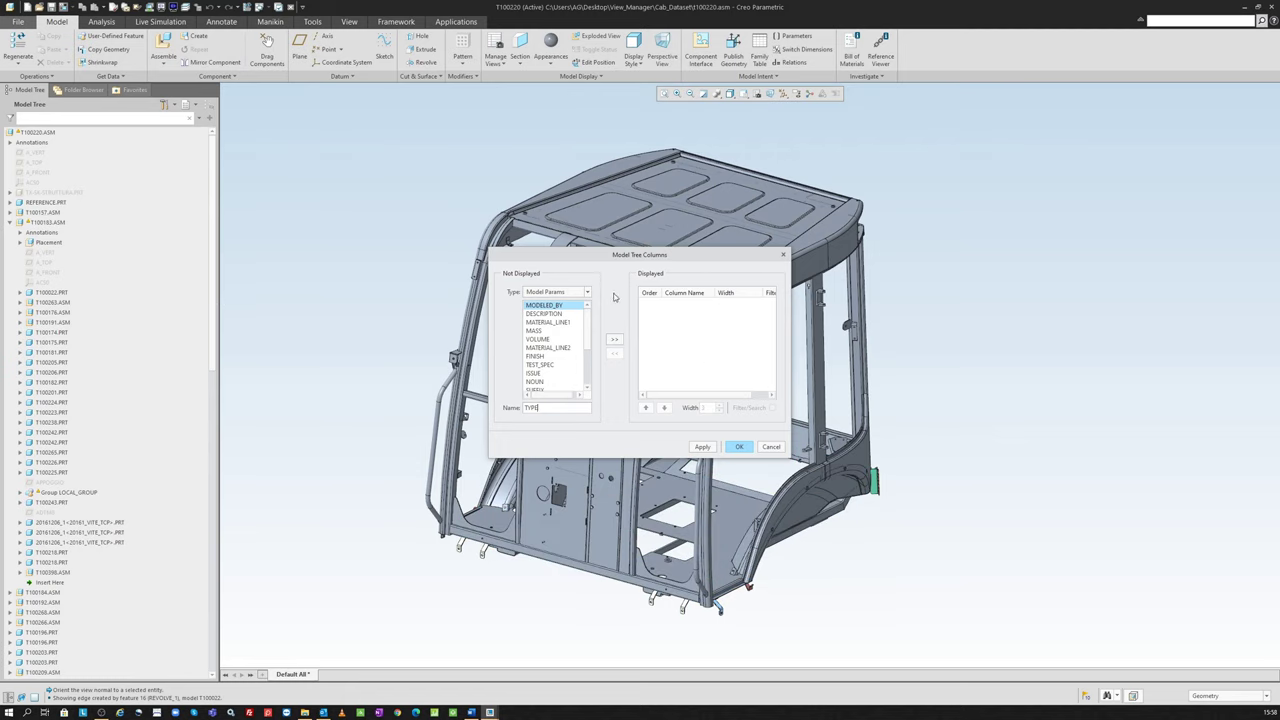
{"action": "left_click", "coordinate": [617, 340]}
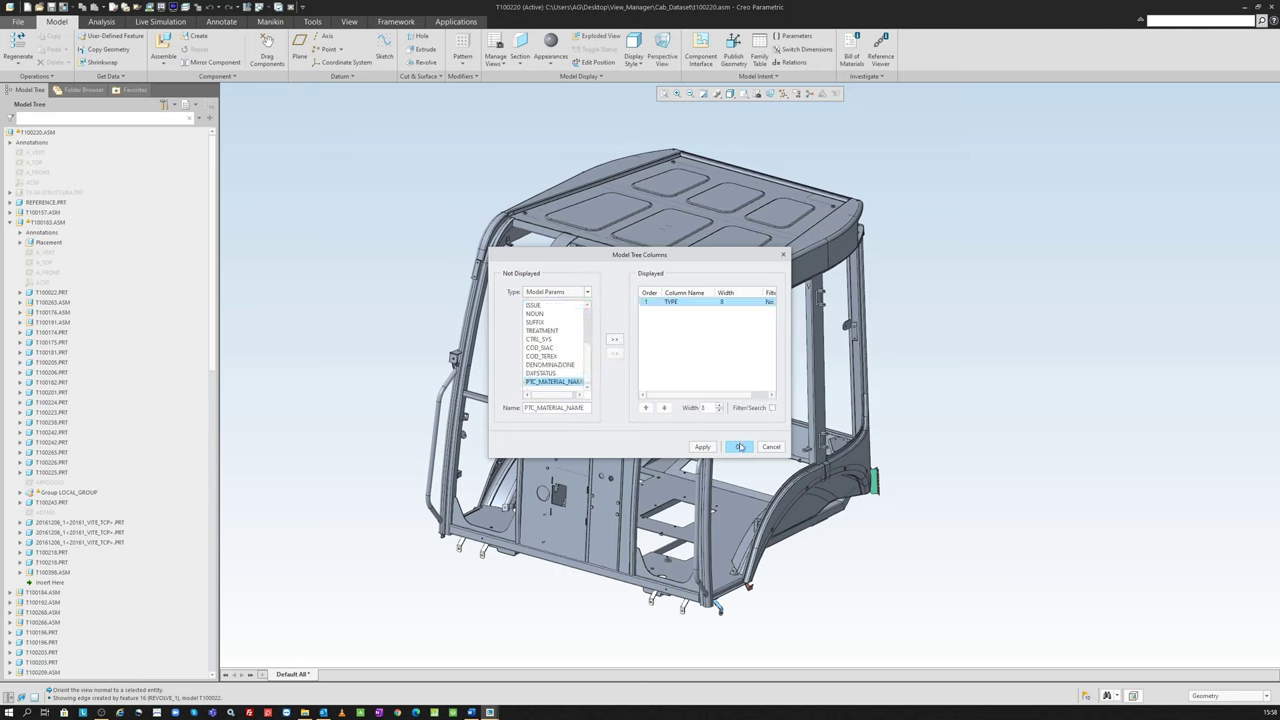
{"action": "left_click", "coordinate": [701, 448]}
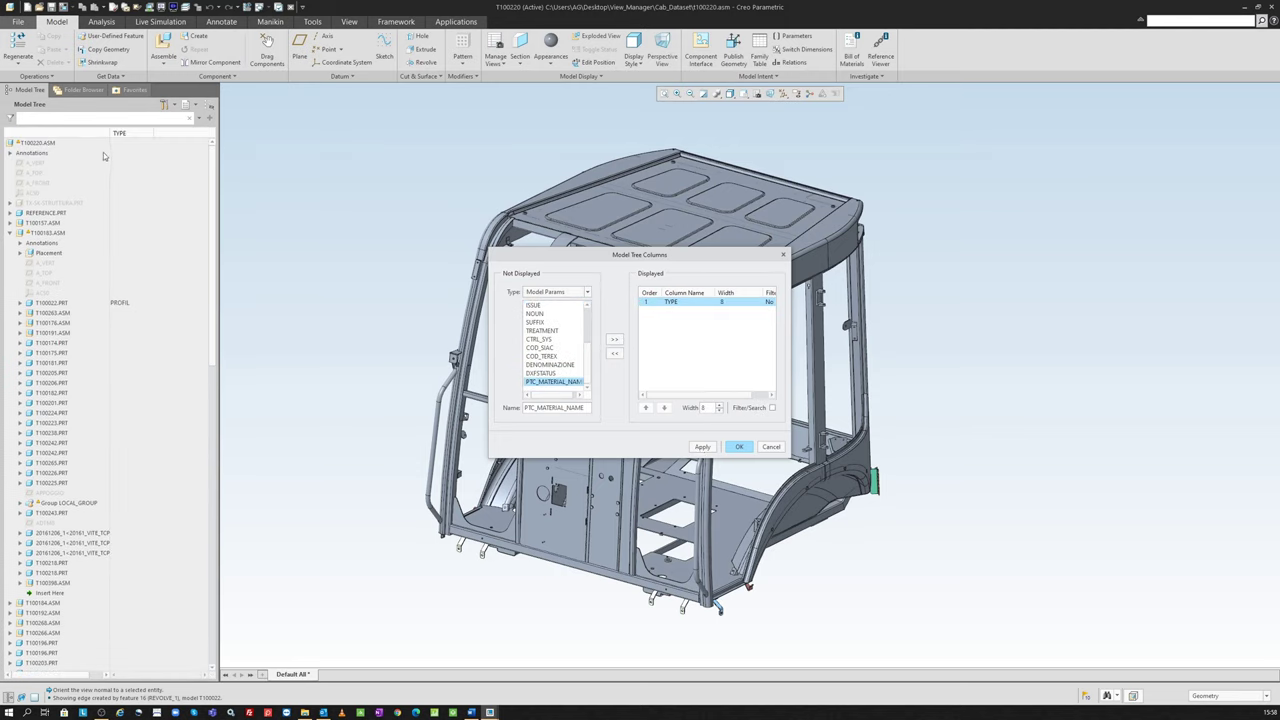
{"action": "left_click", "coordinate": [739, 446]}
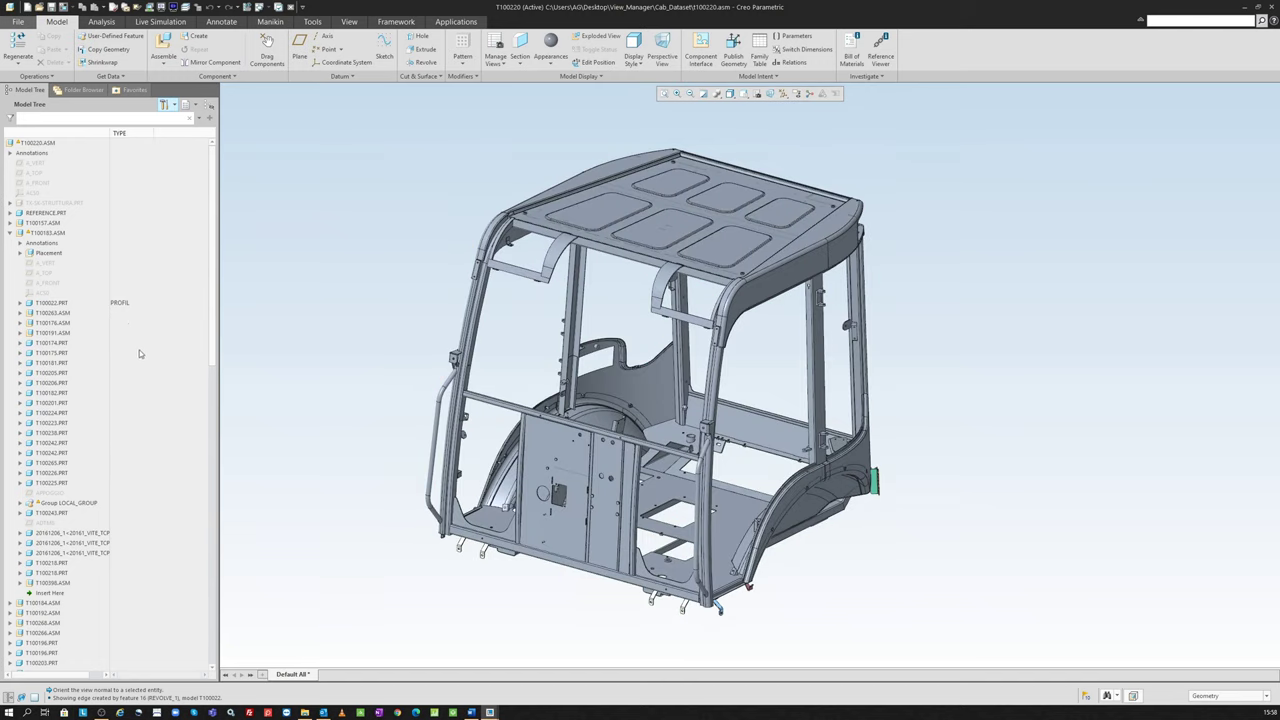
Step: Define a String TYPE parameter valued PROFIL for T100174.PRT from its tree cell
{"action": "left_click", "coordinate": [55, 343]}
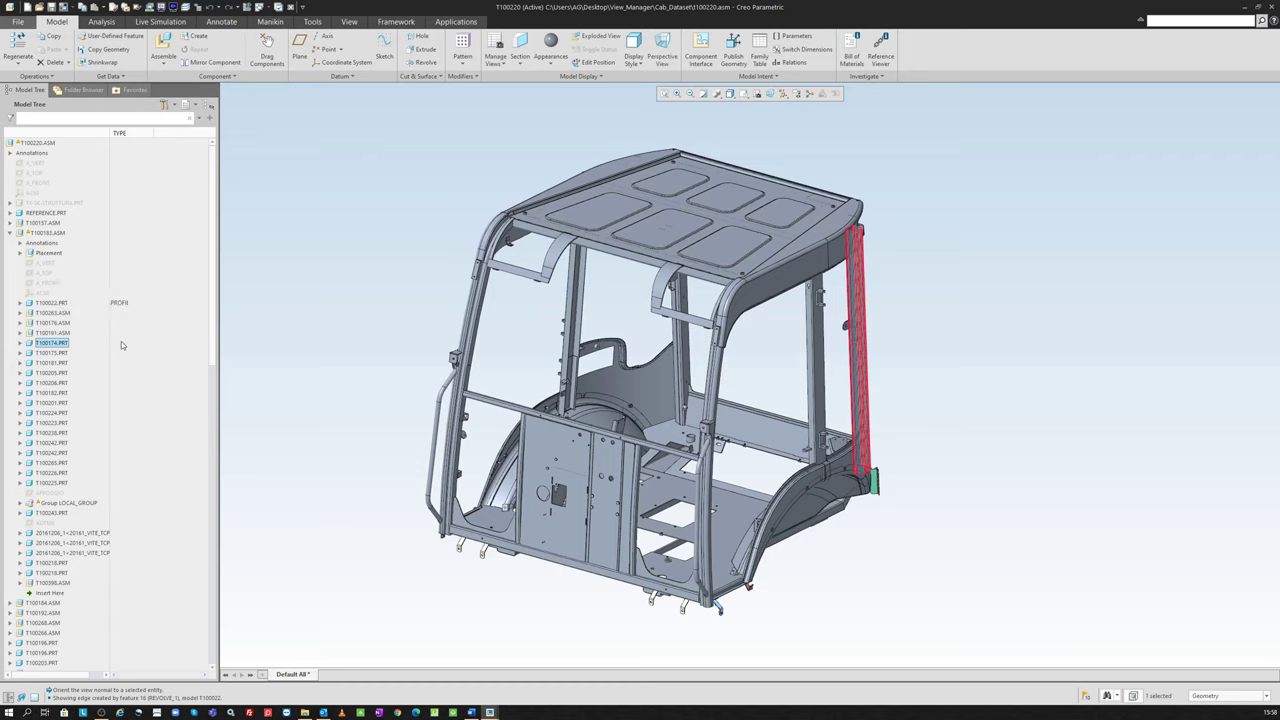
{"action": "double_click", "coordinate": [120, 302]}
{"action": "left_click", "coordinate": [122, 348]}
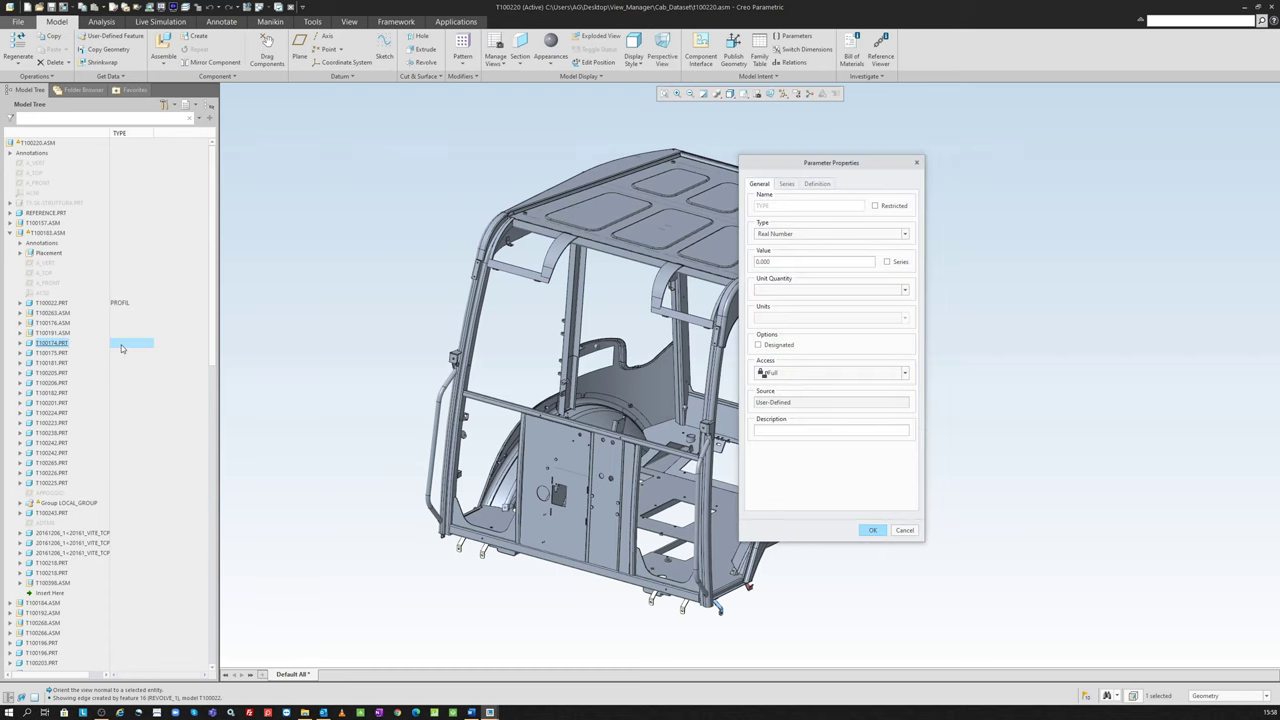
{"action": "mouse_move", "coordinate": [773, 167]}
{"action": "left_mouse_down"}
{"action": "mouse_move", "coordinate": [415, 230]}
{"action": "mouse_move", "coordinate": [440, 190]}
{"action": "left_mouse_up"}
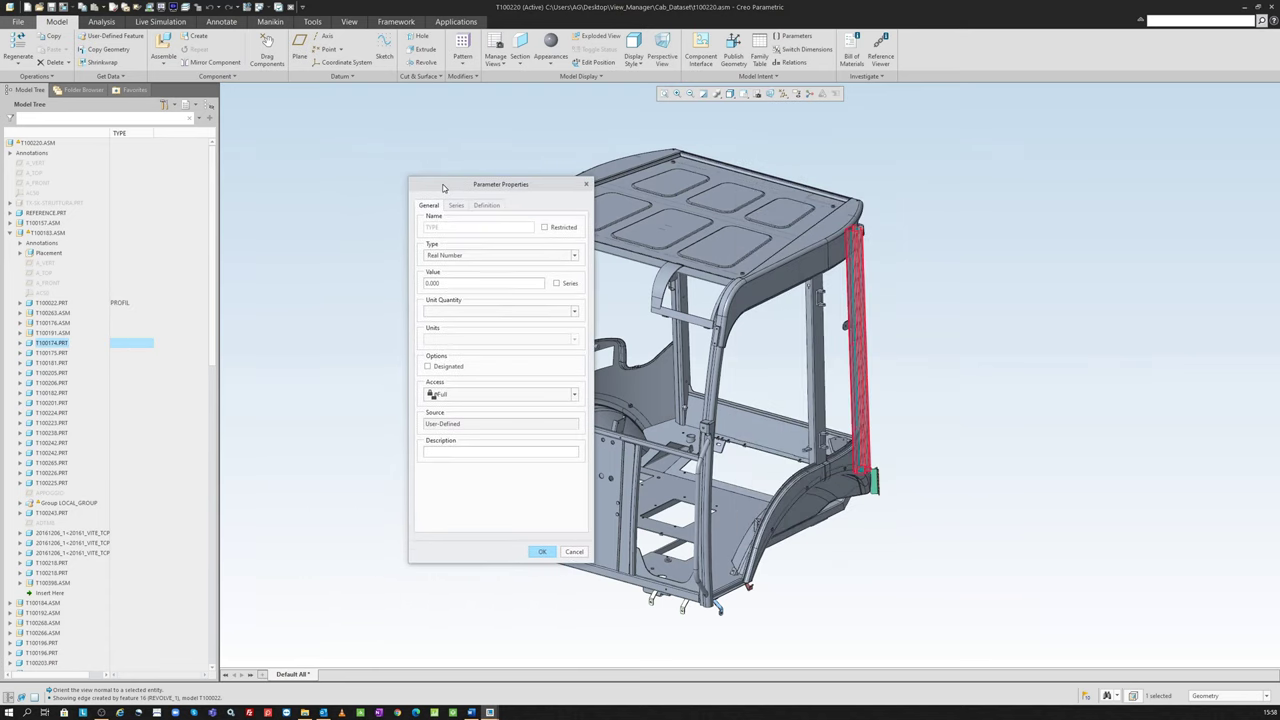
{"action": "left_click", "coordinate": [445, 258]}
{"action": "left_click", "coordinate": [453, 284]}
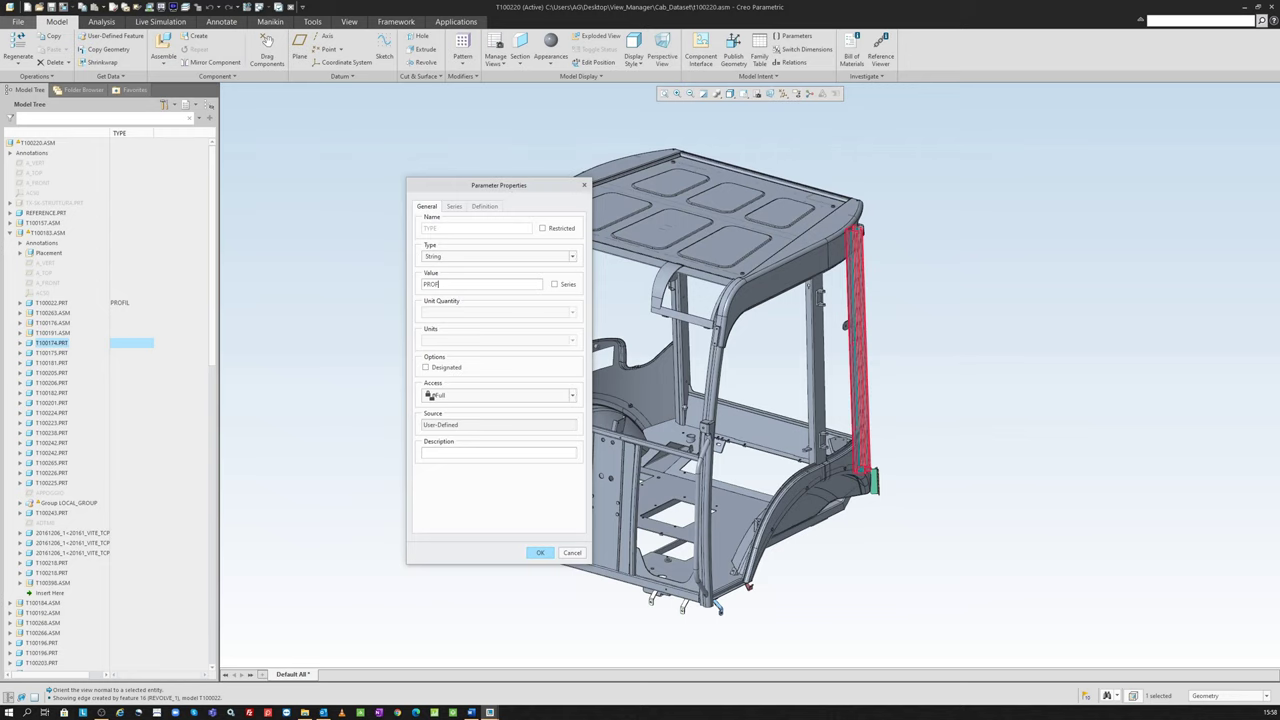
{"action": "left_click", "coordinate": [540, 552]}
{"action": "type", "text": "PROFIL"}
Step: Check T100174's TYPE parameter in its own window, then close it back to the assembly
{"action": "left_click", "coordinate": [314, 376]}
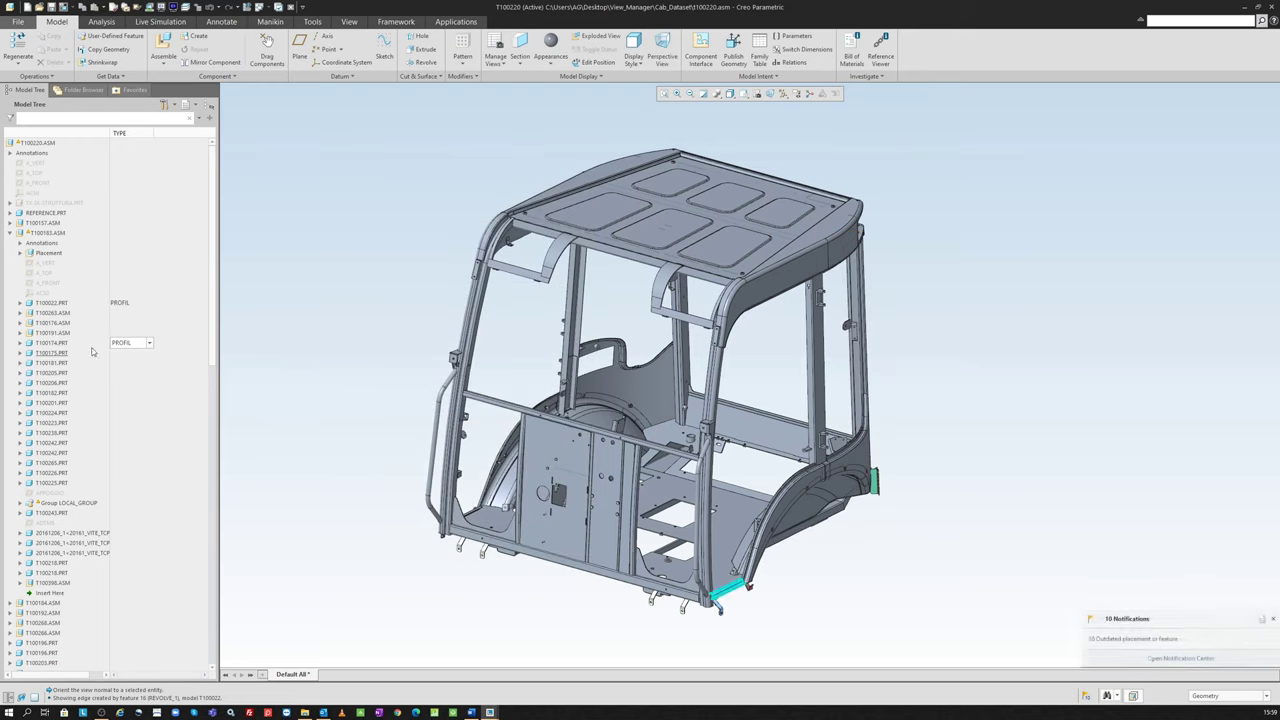
{"action": "left_click", "coordinate": [60, 343]}
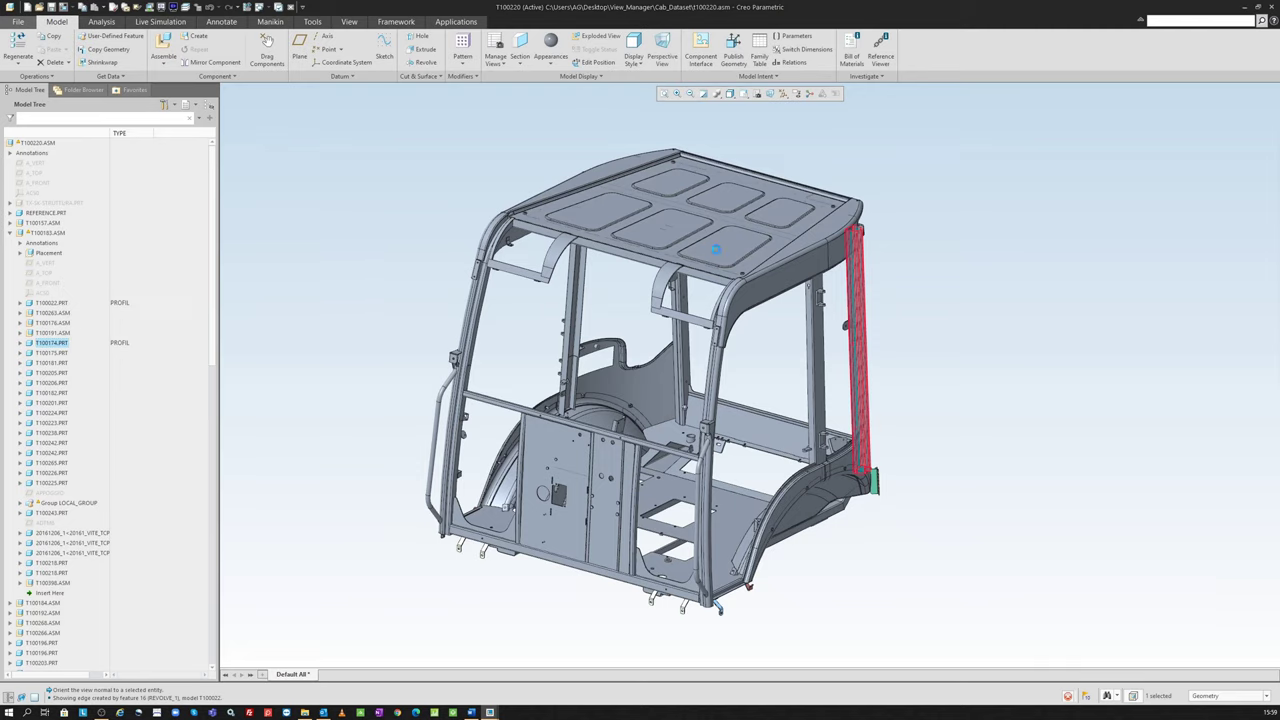
{"action": "left_click_drag", "start_coordinate": [547, 200], "coordinate": [547, 27]}
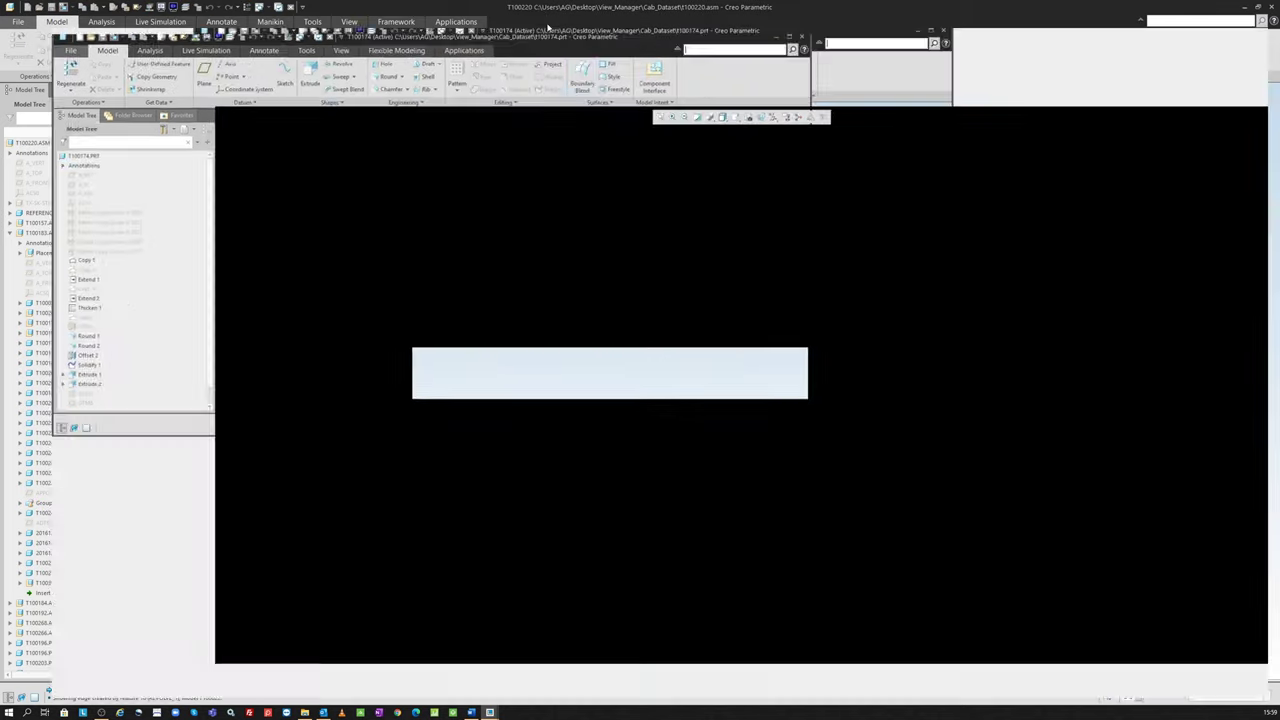
{"action": "left_click", "coordinate": [636, 77]}
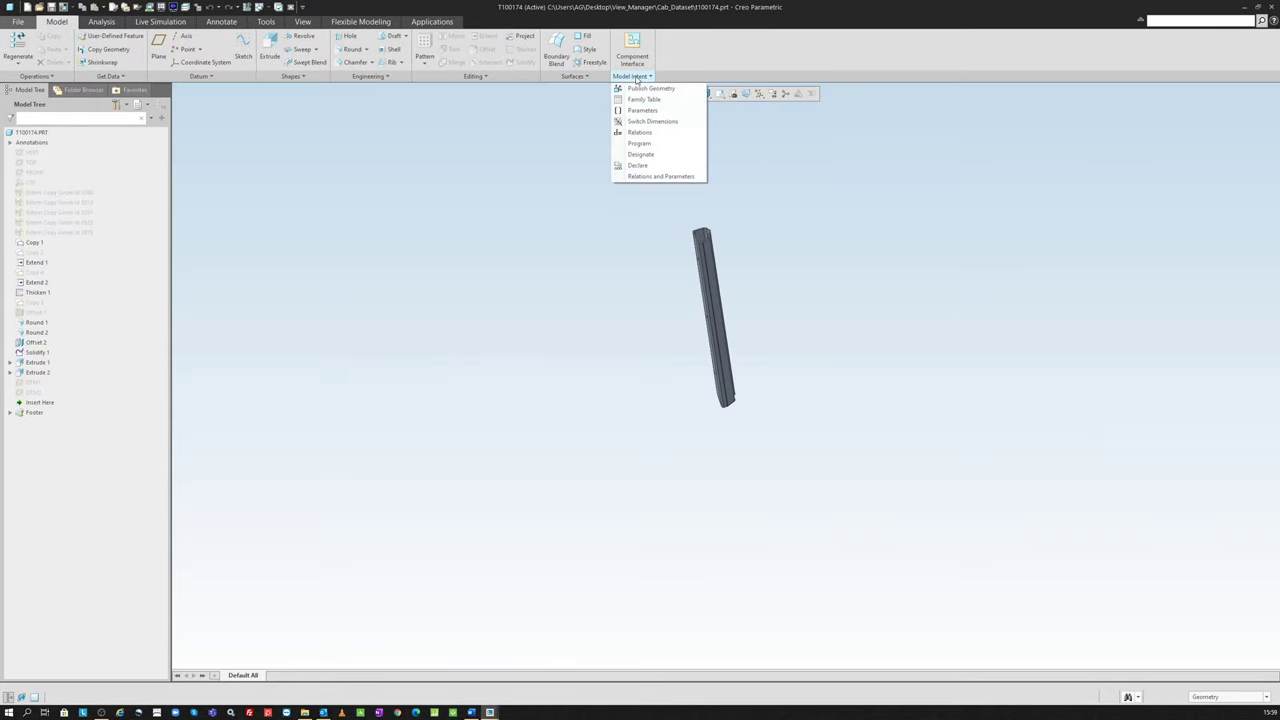
{"action": "left_click", "coordinate": [642, 110]}
{"action": "scroll", "coordinate": [530, 442], "scroll_direction": "down", "scroll_amount": 5}
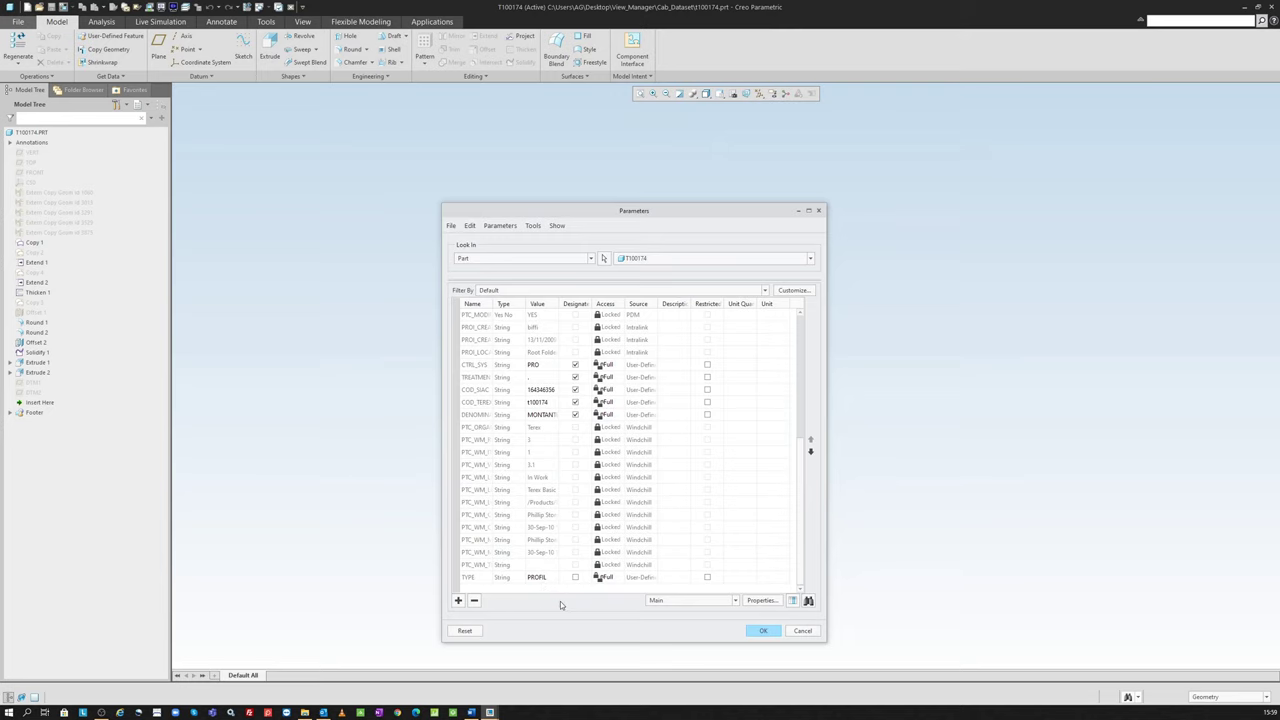
{"action": "key", "text": "Escape"}
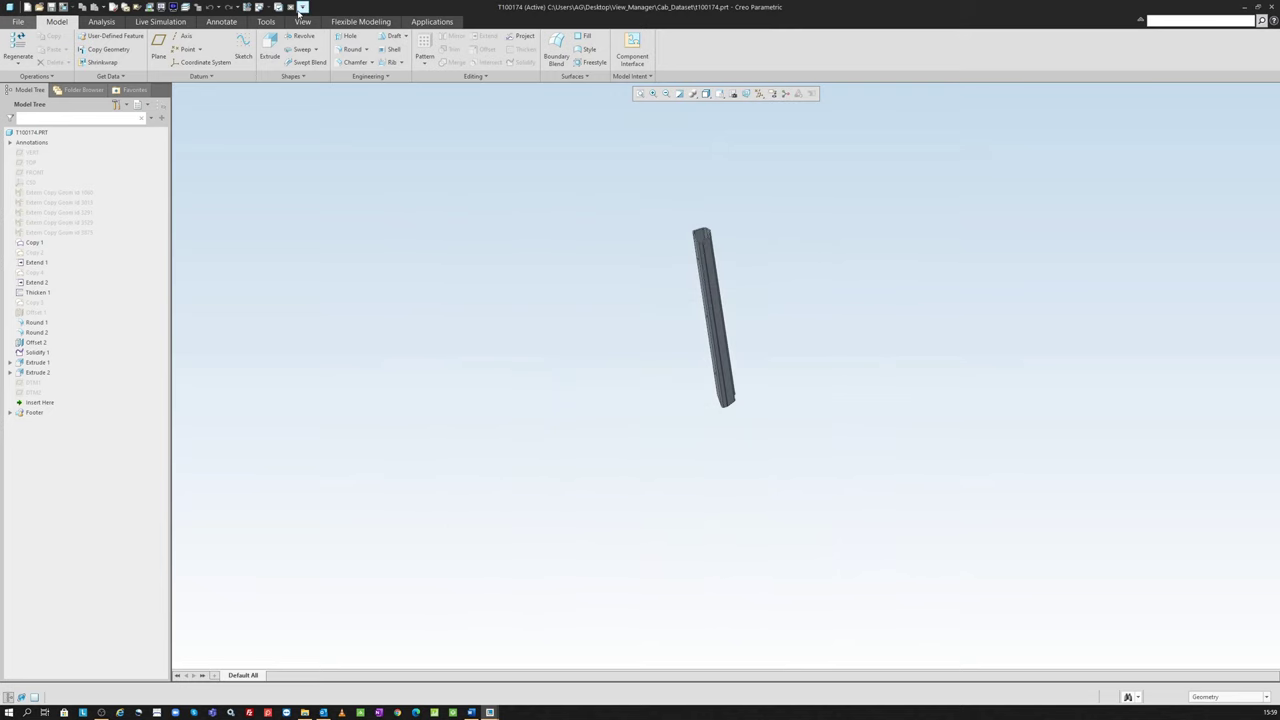
{"action": "left_click", "coordinate": [301, 7]}
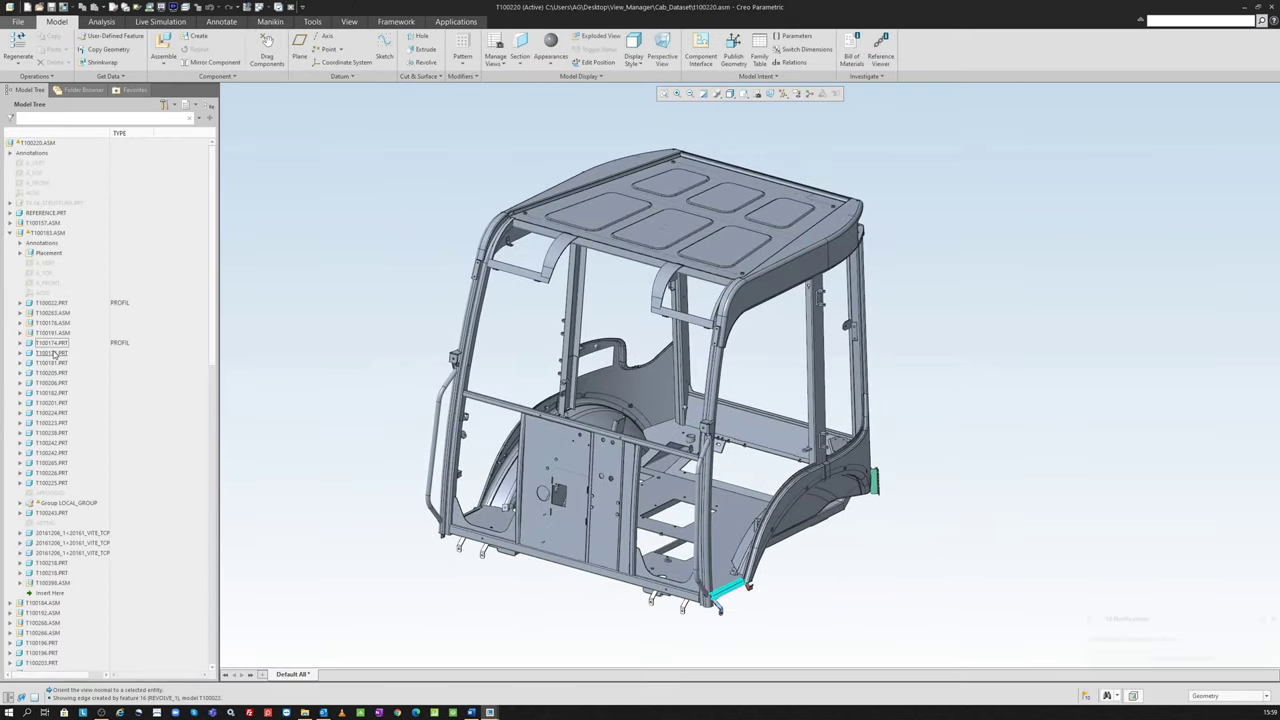
Step: Open the Parameters dialog of T100175.PRT from its right-click menu
{"action": "double_click", "coordinate": [124, 353]}
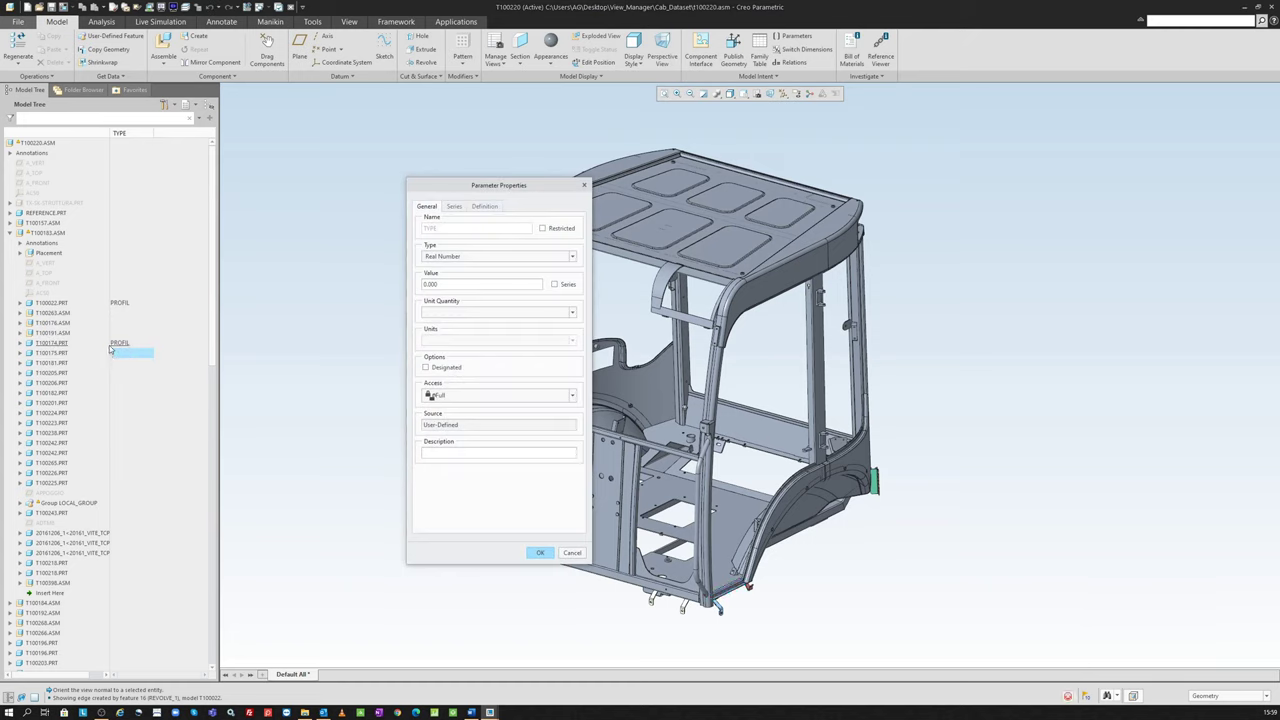
{"action": "left_click", "coordinate": [574, 554]}
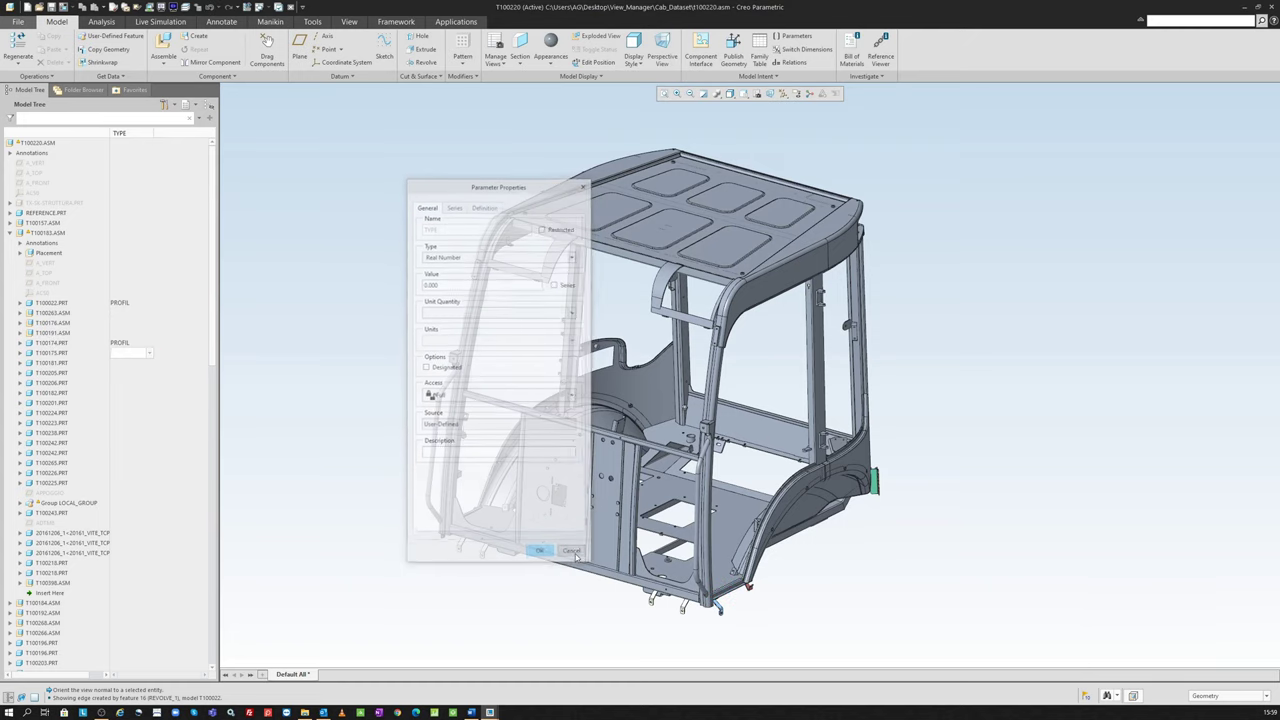
{"action": "left_click", "coordinate": [53, 353]}
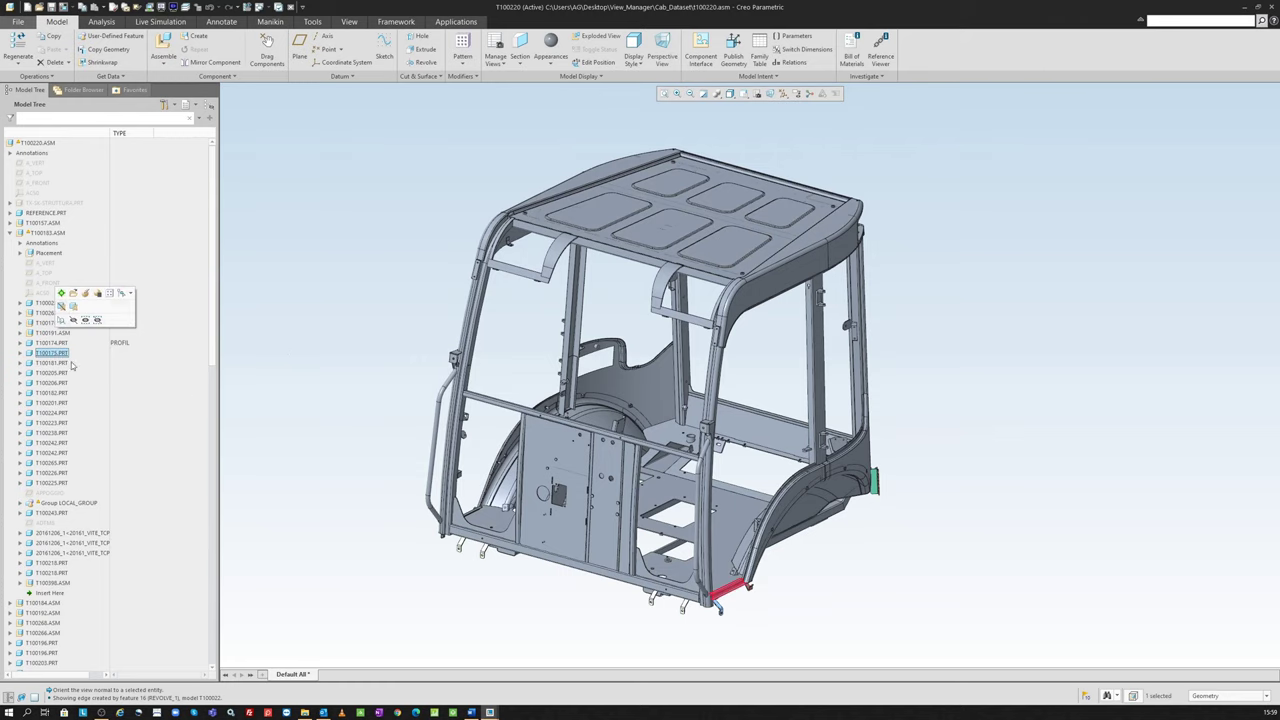
{"action": "right_click", "coordinate": [62, 354]}
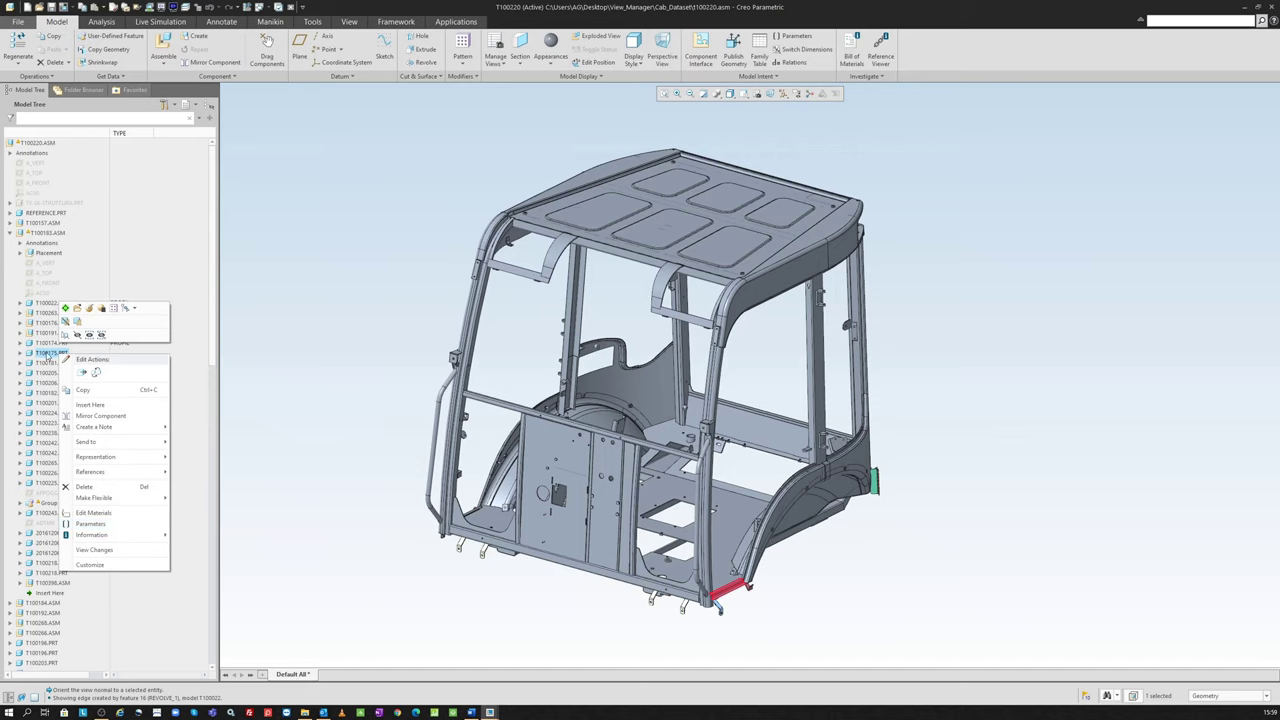
{"action": "left_click", "coordinate": [116, 527]}
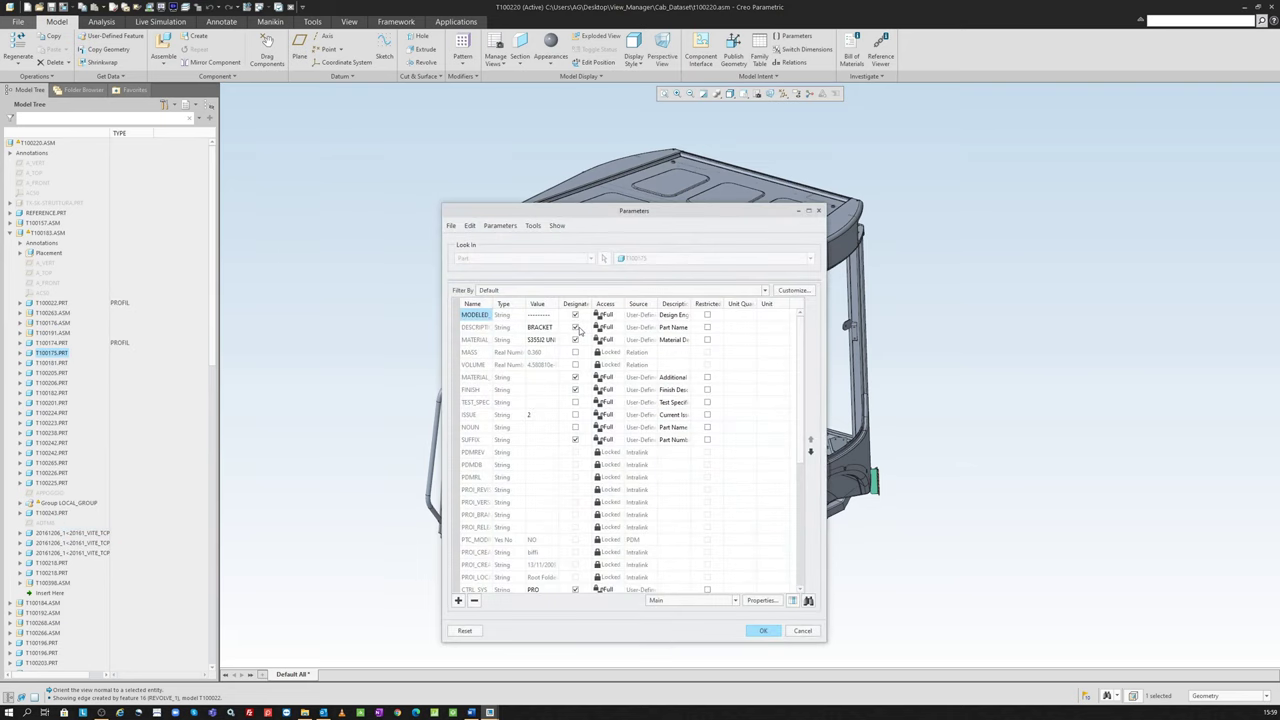
{"action": "scroll", "coordinate": [578, 340], "scroll_direction": "down", "scroll_amount": 6}
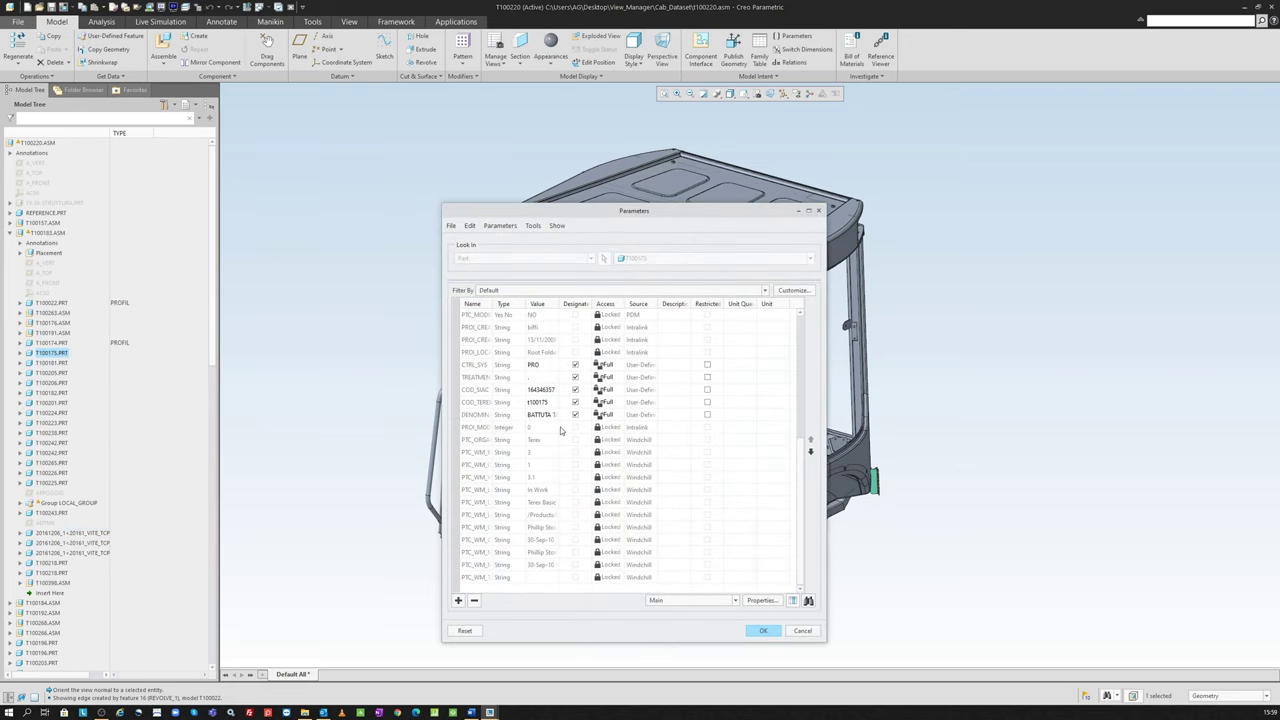
Step: Add a String parameter TYPE with value PROFIL to T100175.PRT and confirm
{"action": "left_click", "coordinate": [458, 600]}
{"action": "type", "text": "TYPE"}
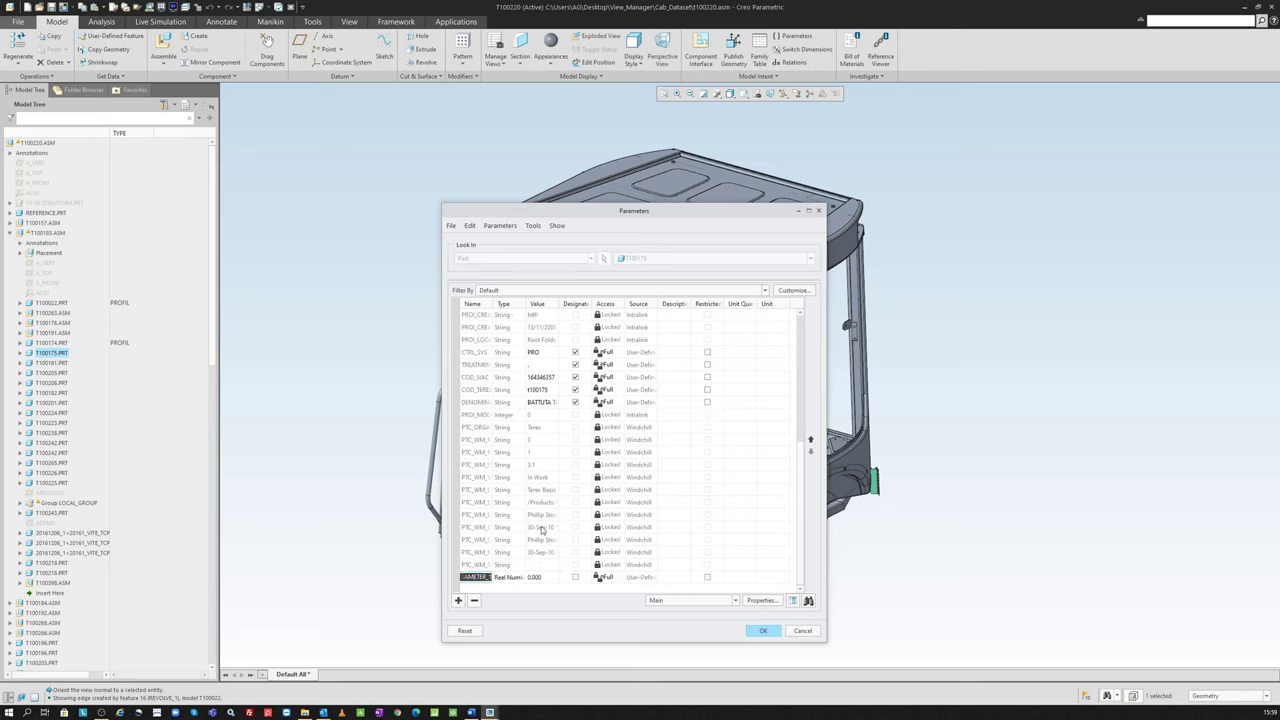
{"action": "left_click", "coordinate": [520, 577]}
{"action": "left_click", "coordinate": [520, 577]}
{"action": "left_click", "coordinate": [526, 604]}
{"action": "left_click", "coordinate": [546, 578]}
{"action": "left_click", "coordinate": [763, 630]}
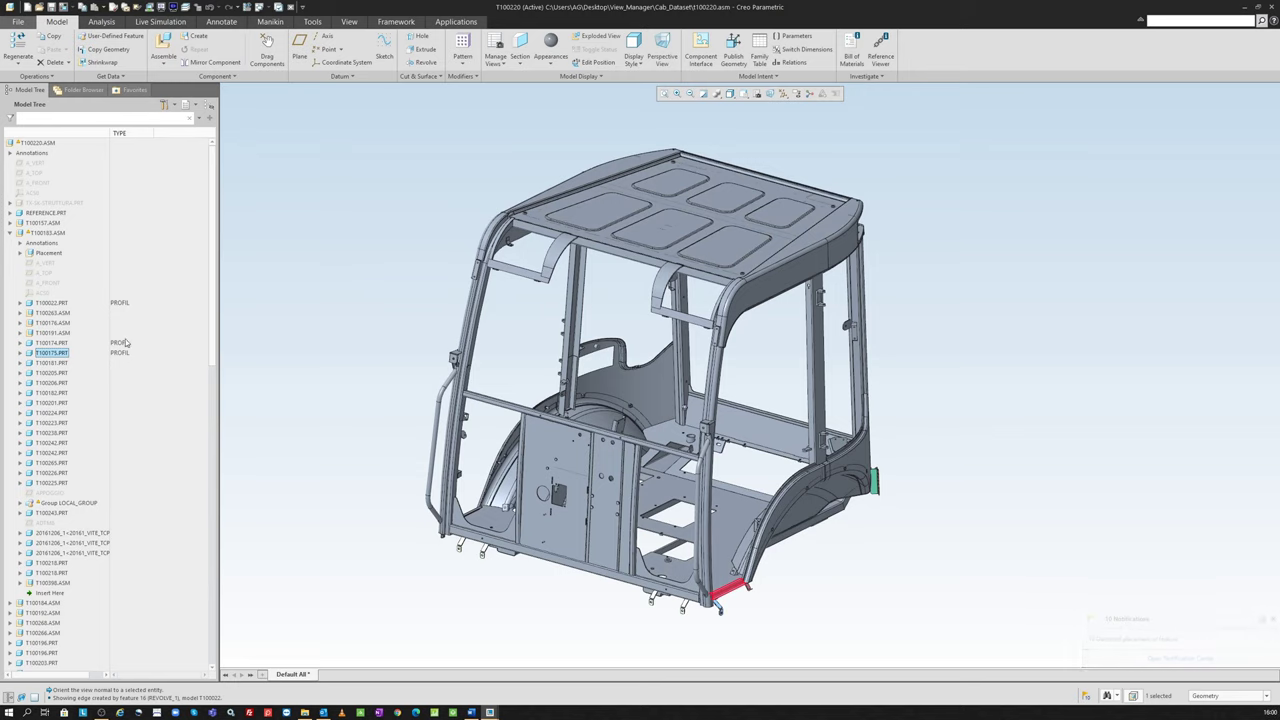
{"action": "right_click", "coordinate": [58, 353]}
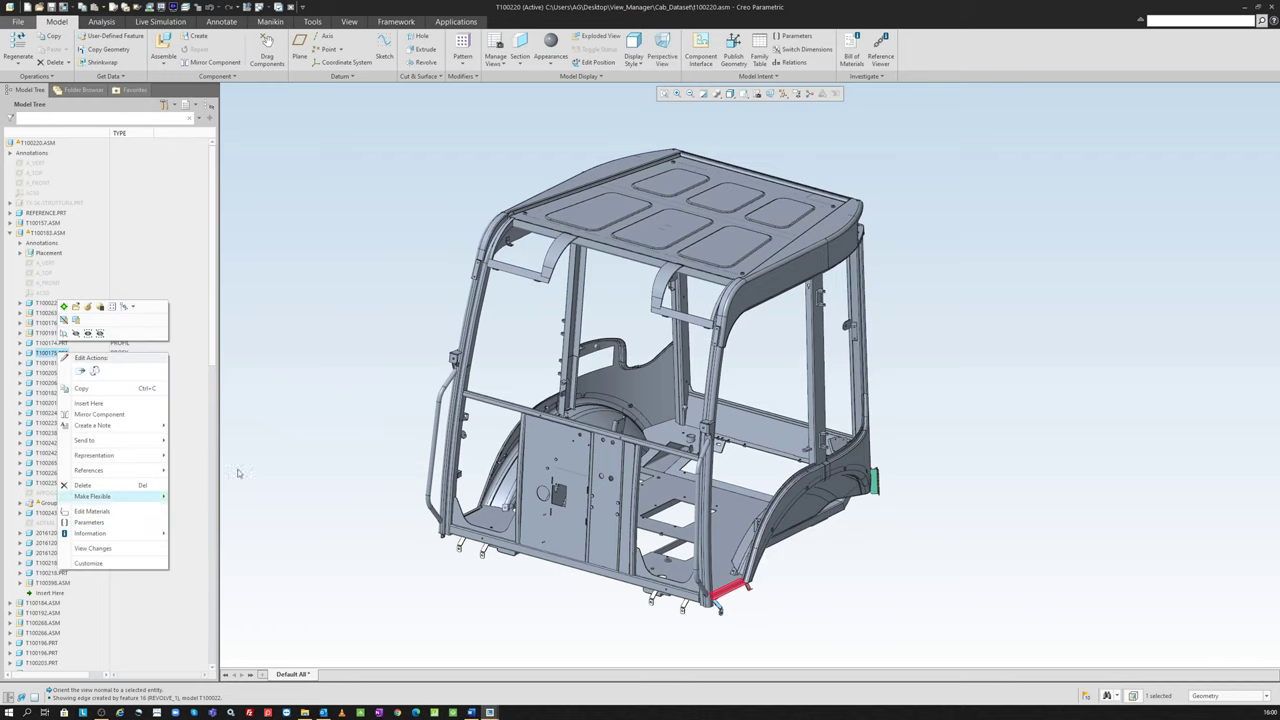
{"action": "left_click", "coordinate": [282, 394]}
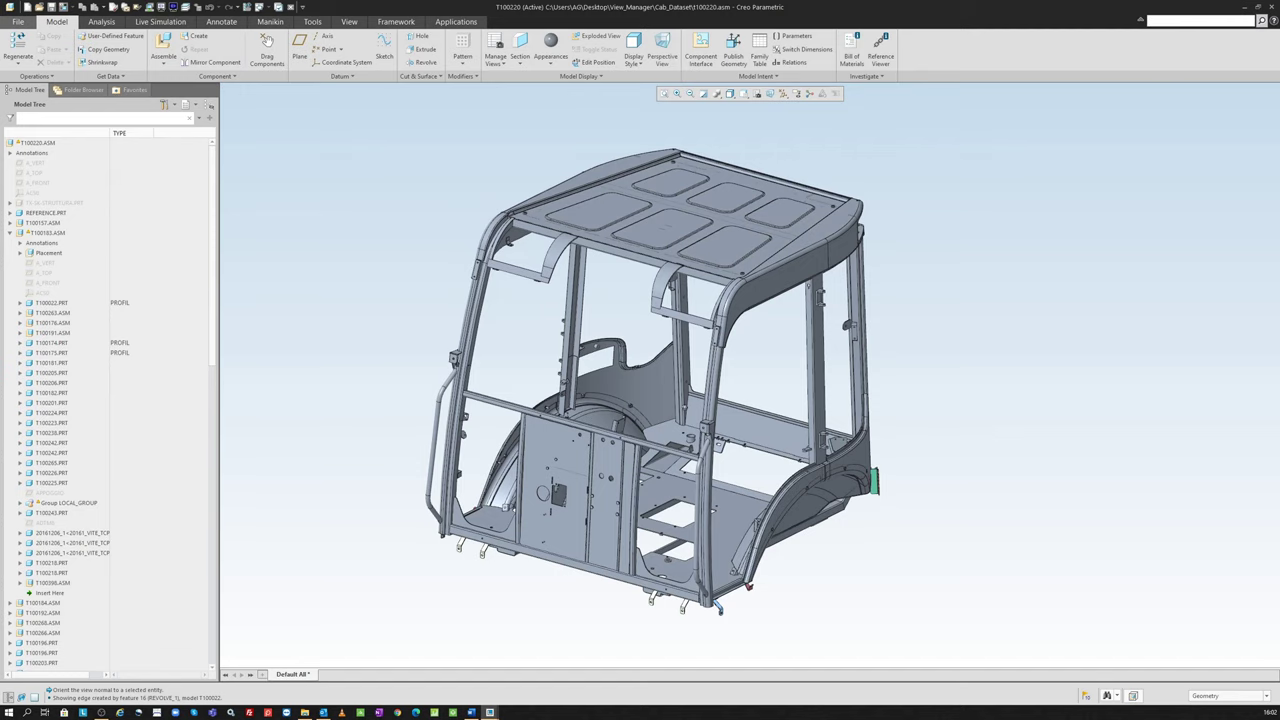
Step: Open the Mapkeys dialog with a MAP command search and position it
{"action": "type", "text": "MAP"}
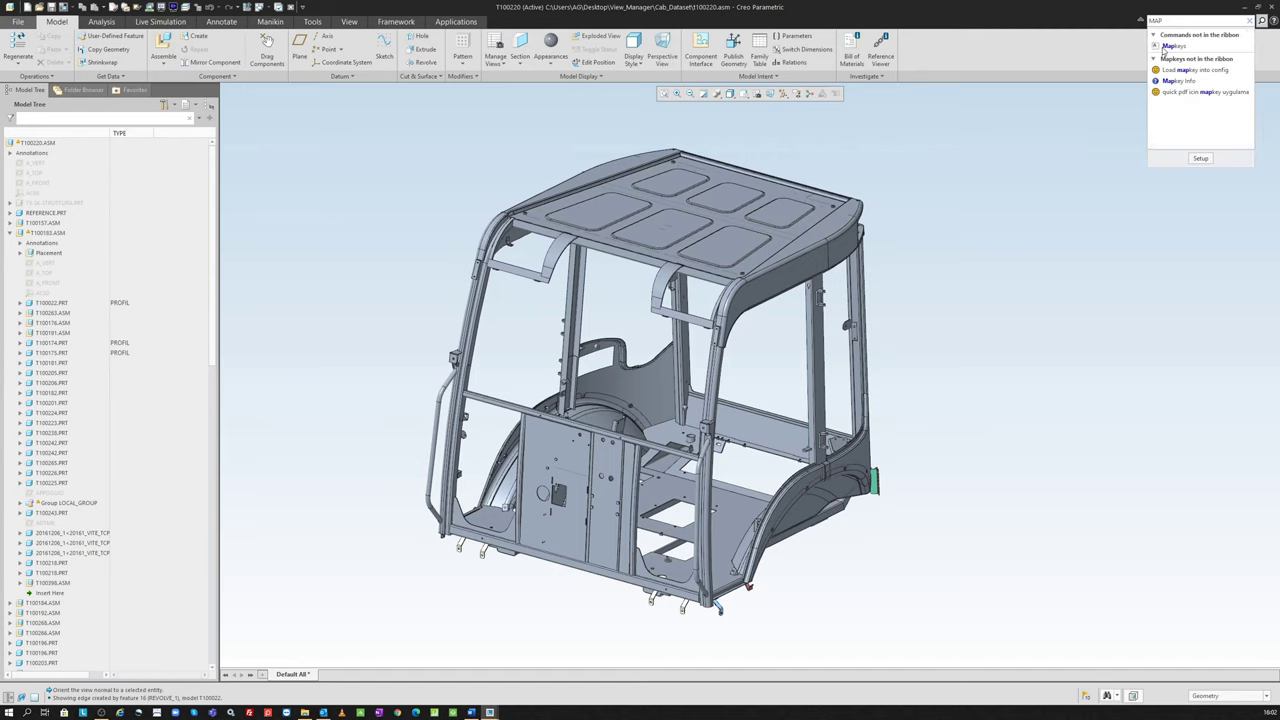
{"action": "left_click", "coordinate": [1169, 46]}
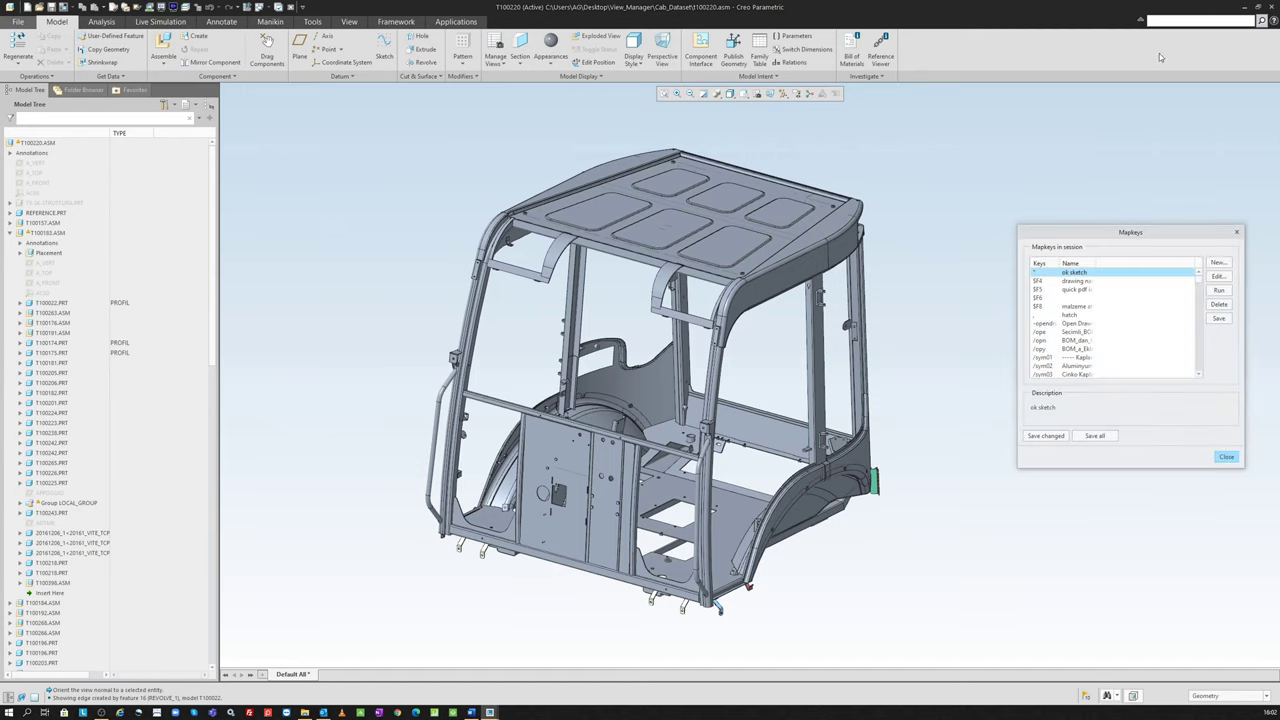
{"action": "left_click_drag", "start_coordinate": [1137, 231], "coordinate": [1097, 216]}
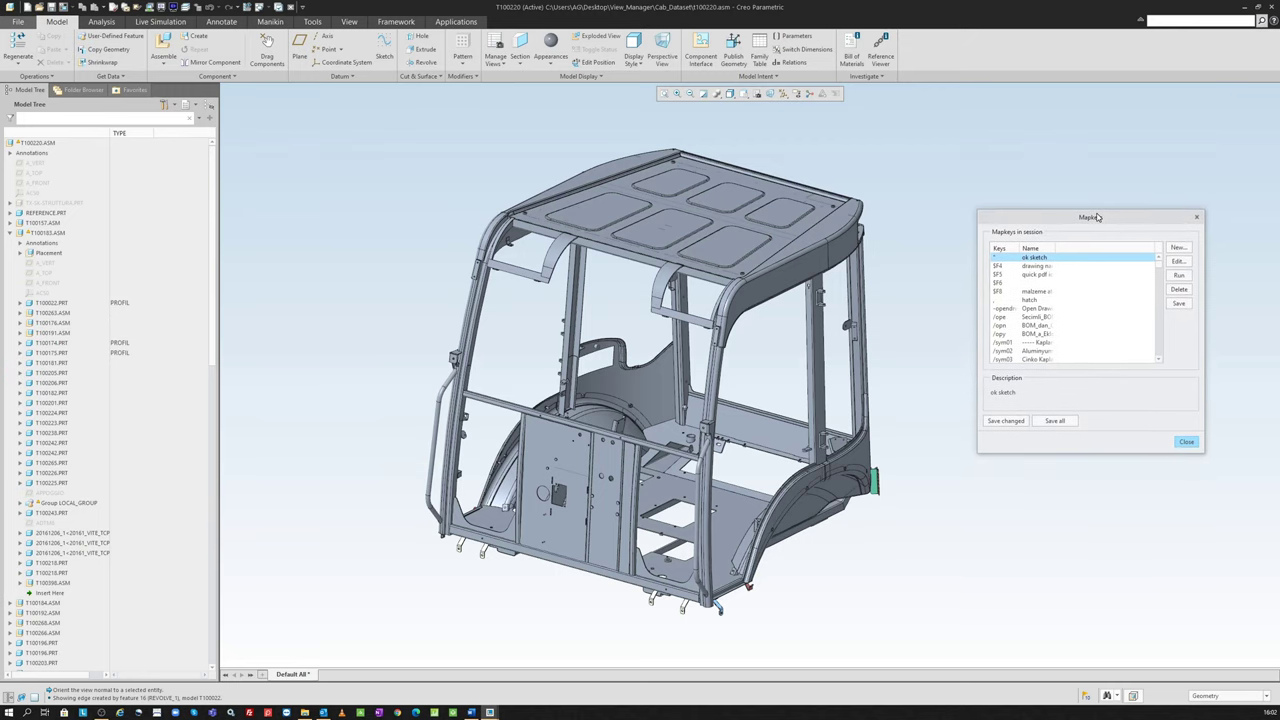
{"action": "mouse_move", "coordinate": [1097, 216]}
{"action": "left_mouse_down"}
{"action": "mouse_move", "coordinate": [1090, 245]}
{"action": "mouse_move", "coordinate": [1034, 246]}
{"action": "left_mouse_up"}
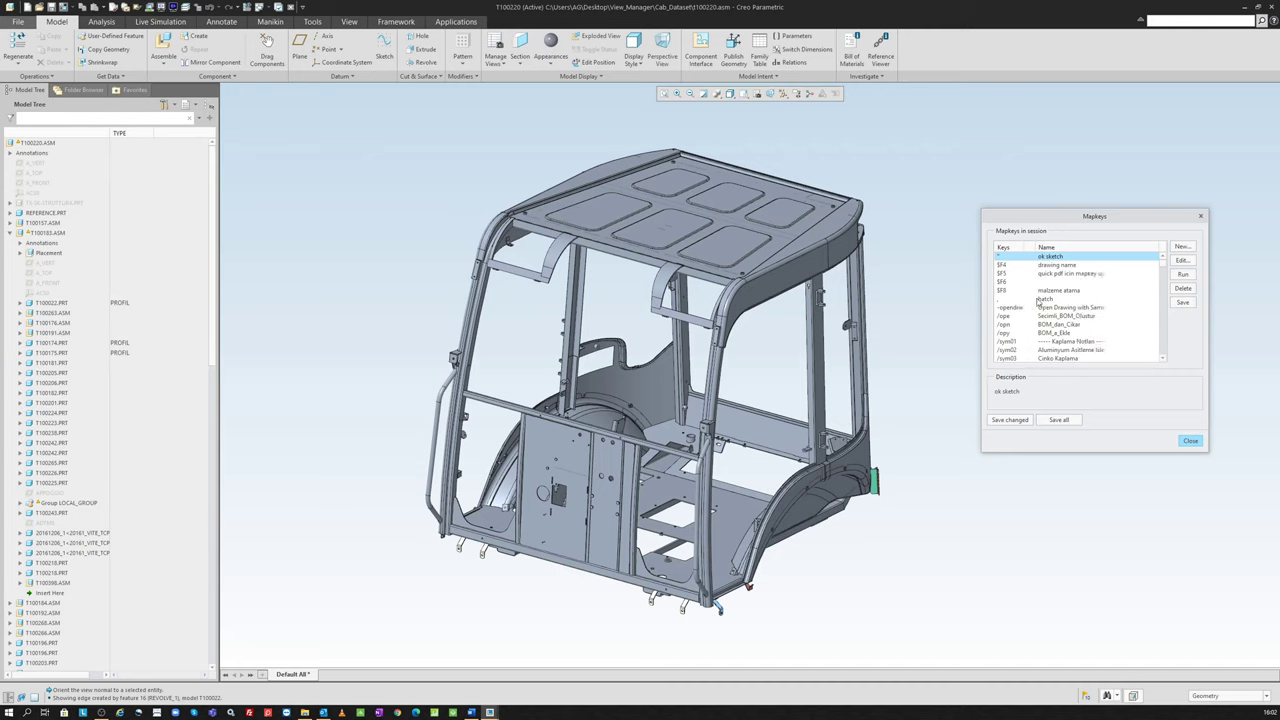
Step: Scroll through the mapkeys list, then close the dialog
{"action": "scroll", "coordinate": [1040, 303], "scroll_direction": "down", "scroll_amount": 4}
{"action": "scroll", "coordinate": [1036, 311], "scroll_direction": "down", "scroll_amount": 4}
{"action": "scroll", "coordinate": [1036, 311], "scroll_direction": "down", "scroll_amount": 2}
{"action": "scroll", "coordinate": [1036, 311], "scroll_direction": "down", "scroll_amount": 2}
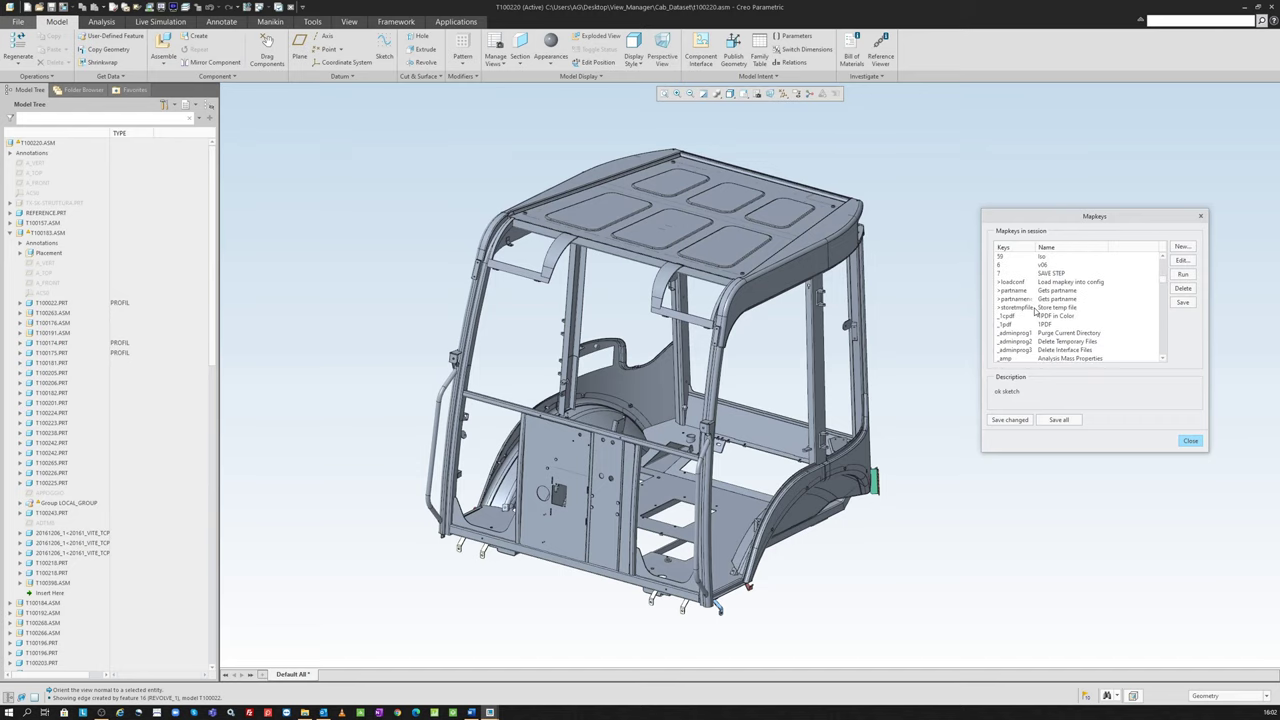
{"action": "scroll", "coordinate": [1036, 311], "scroll_direction": "down", "scroll_amount": 2}
{"action": "scroll", "coordinate": [1036, 311], "scroll_direction": "down", "scroll_amount": 2}
{"action": "scroll", "coordinate": [1036, 311], "scroll_direction": "down", "scroll_amount": 3}
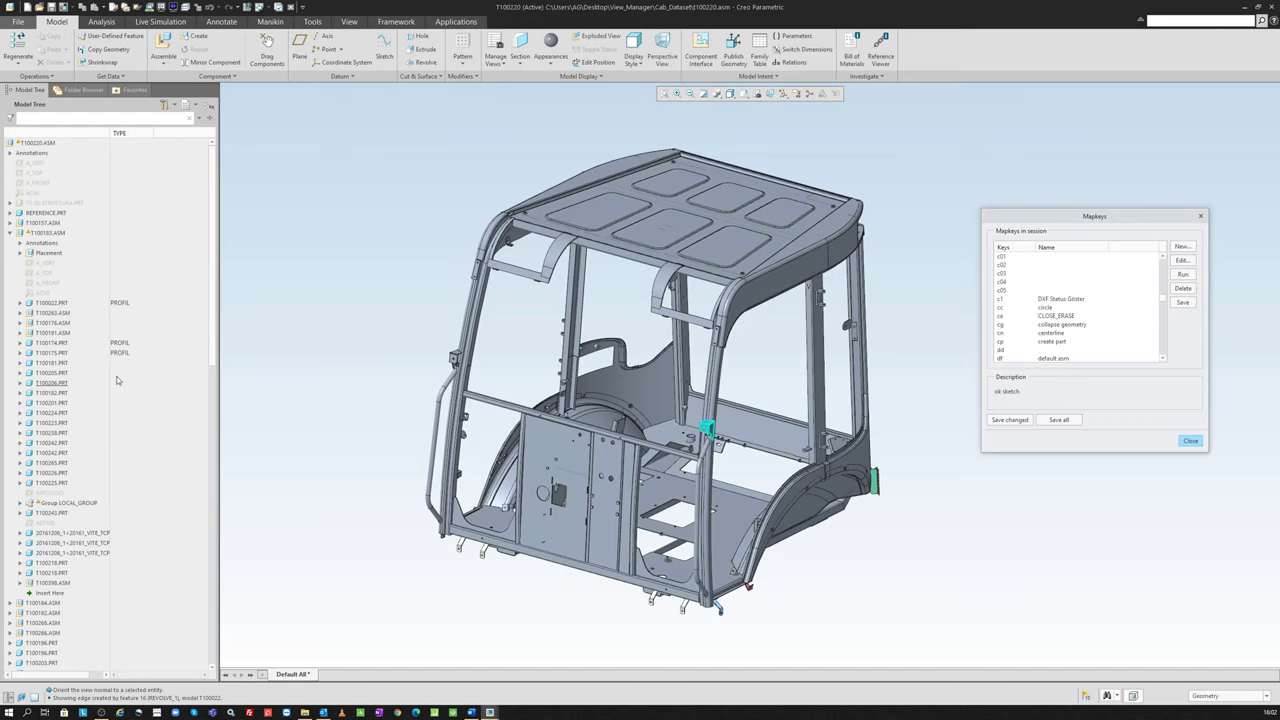
{"action": "left_click", "coordinate": [1199, 443]}
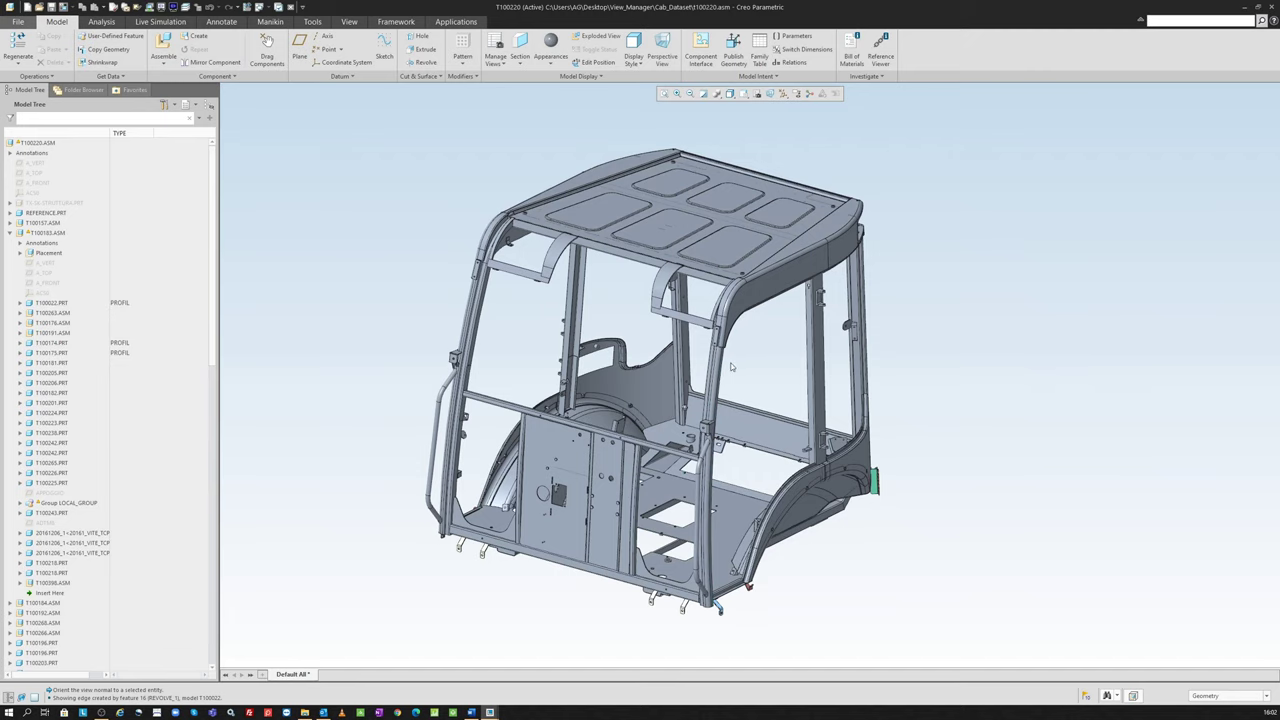
{"action": "left_click", "coordinate": [721, 372]}
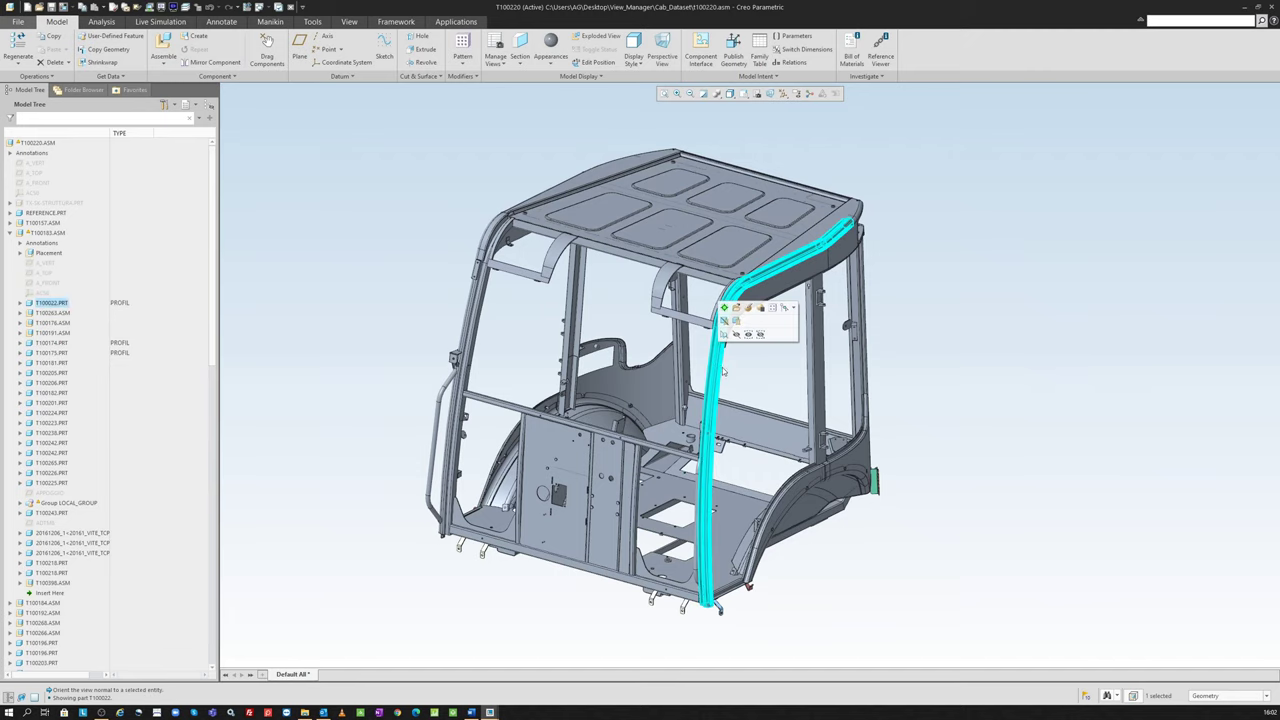
{"action": "left_click", "coordinate": [55, 363]}
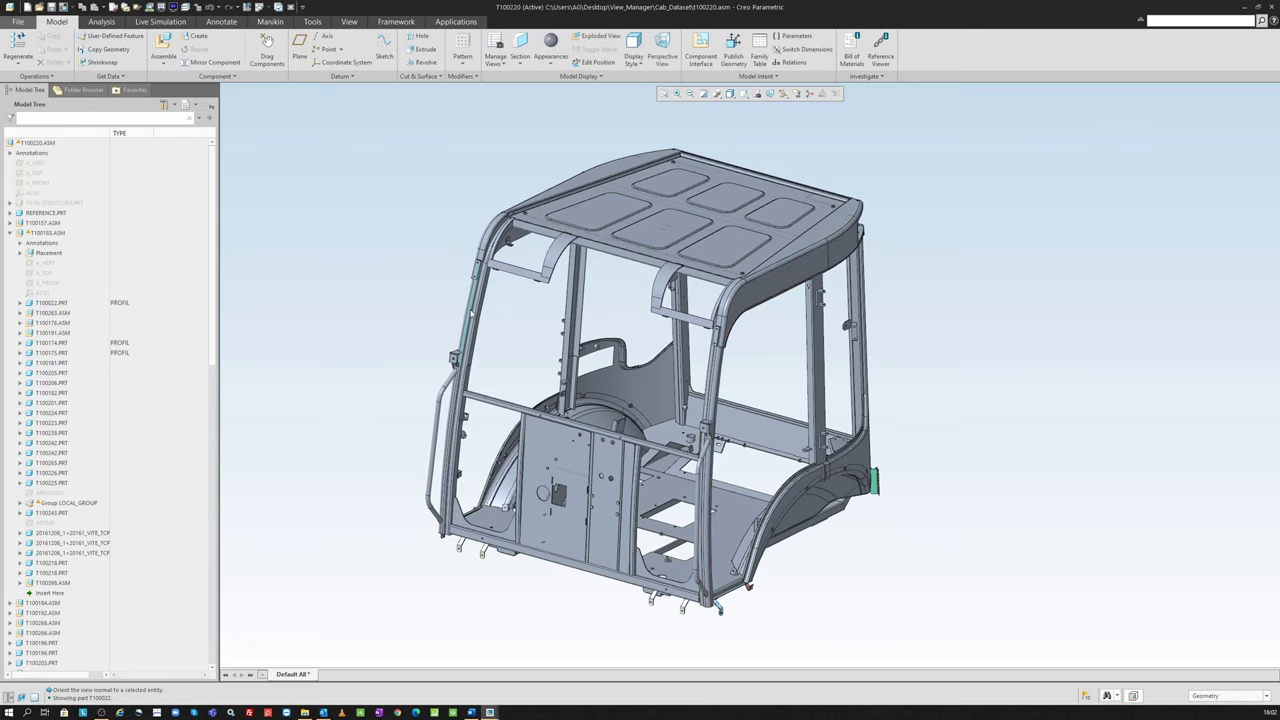
{"action": "left_click", "coordinate": [55, 373]}
{"action": "right_click", "coordinate": [56, 410]}
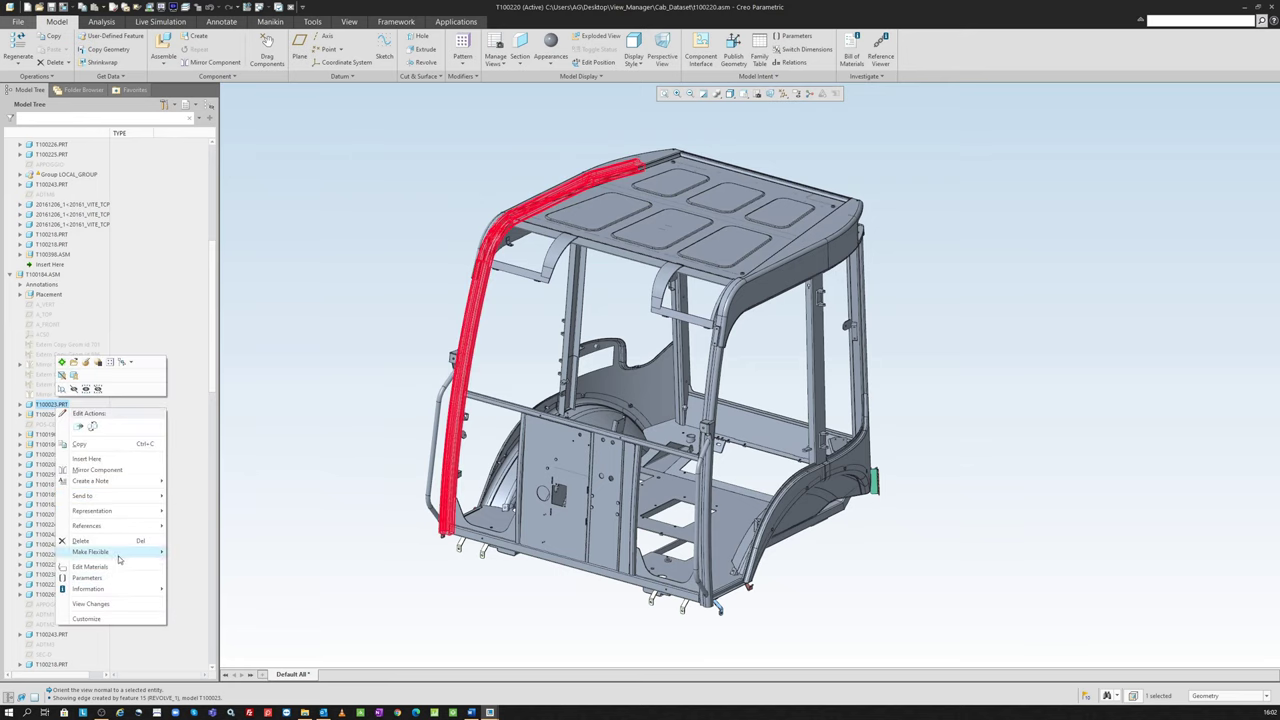
{"action": "mouse_move", "coordinate": [91, 552]}
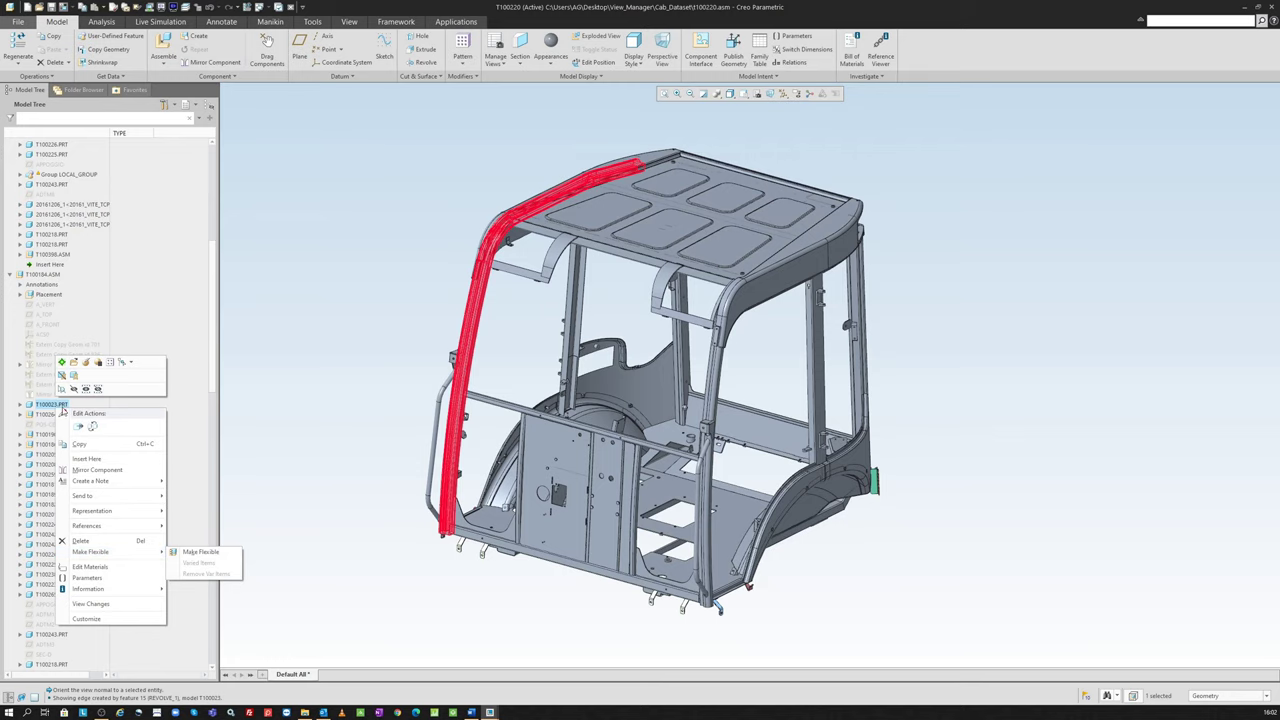
{"action": "left_click", "coordinate": [52, 410]}
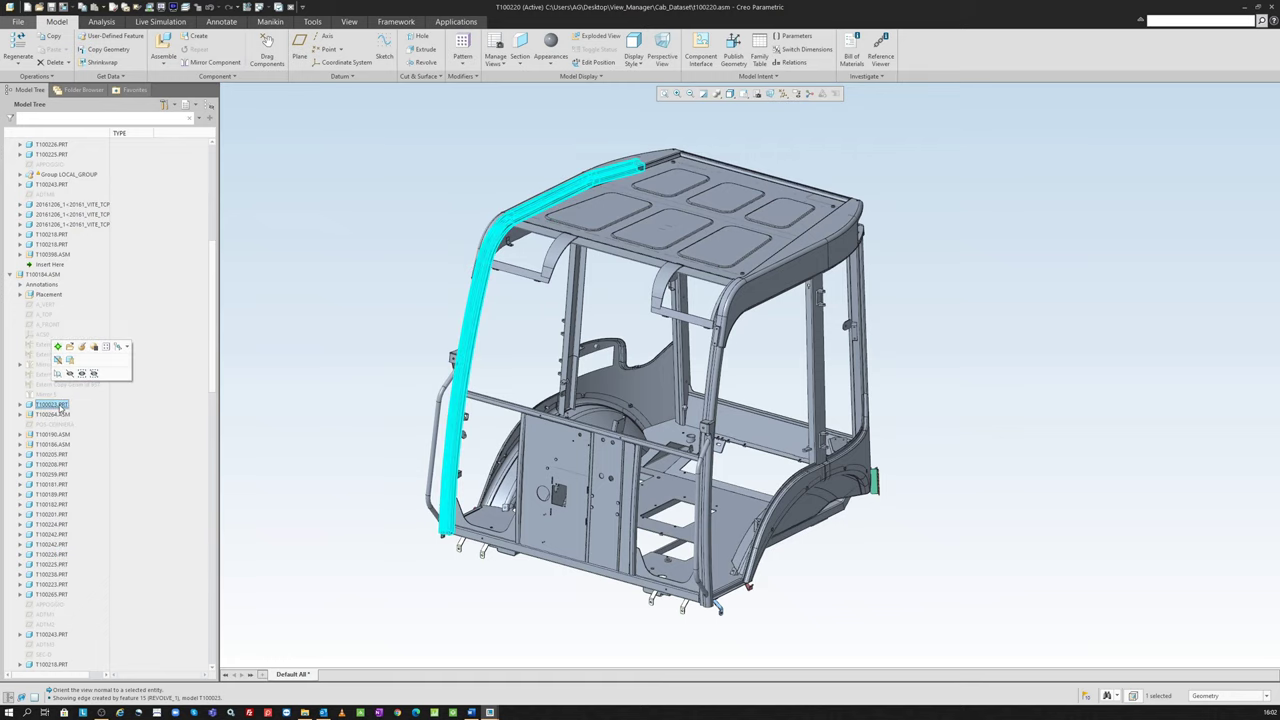
{"action": "right_click", "coordinate": [52, 407]}
{"action": "left_click", "coordinate": [90, 575]}
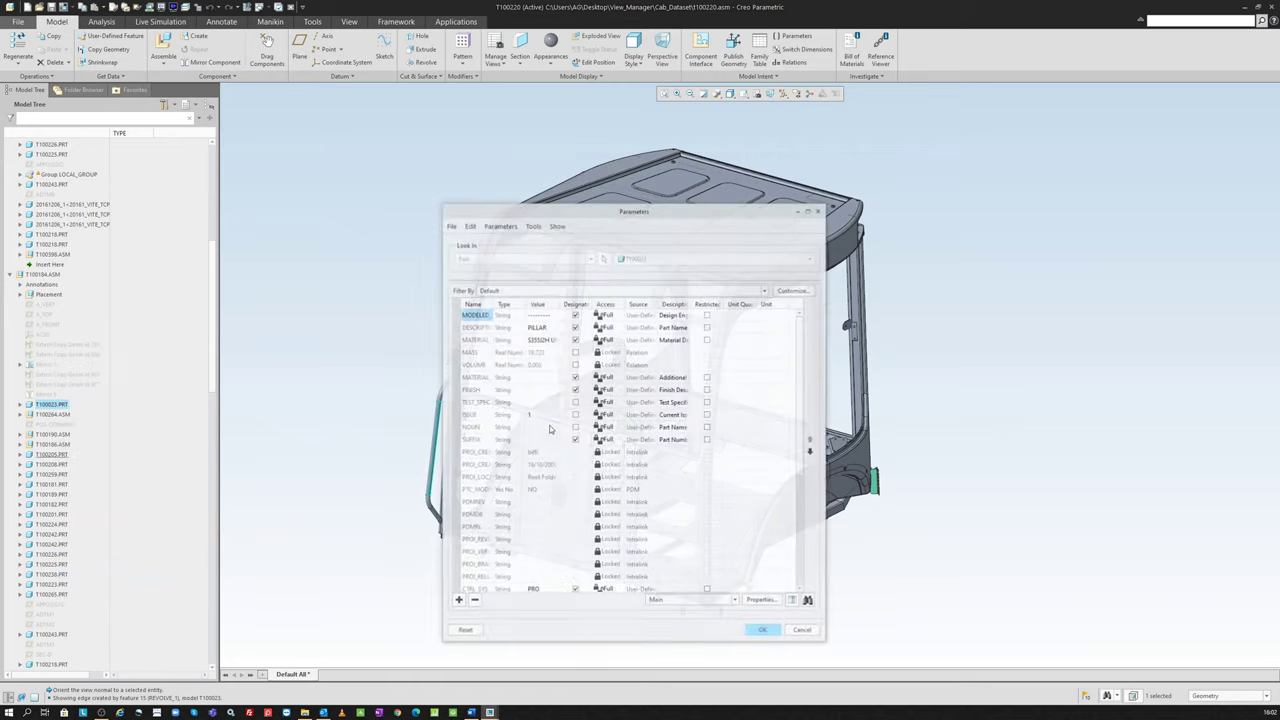
{"action": "scroll", "coordinate": [475, 571], "scroll_direction": "down", "scroll_amount": 5}
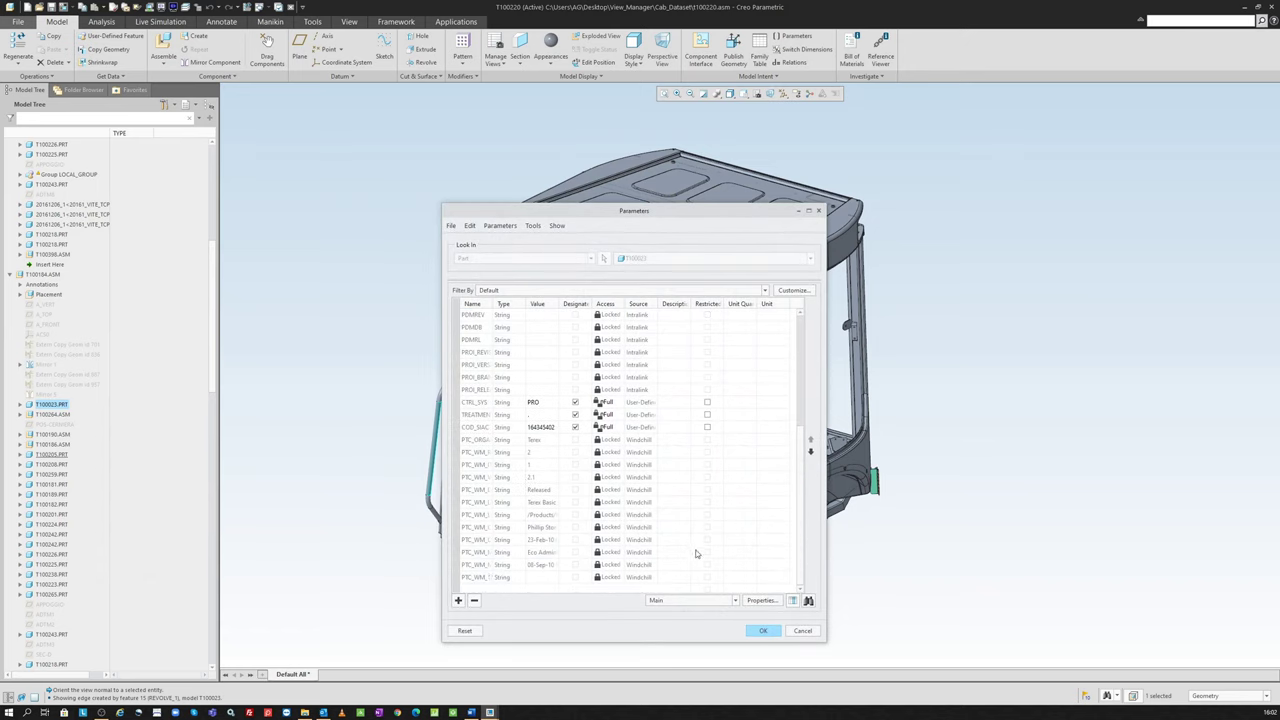
{"action": "left_click", "coordinate": [765, 632]}
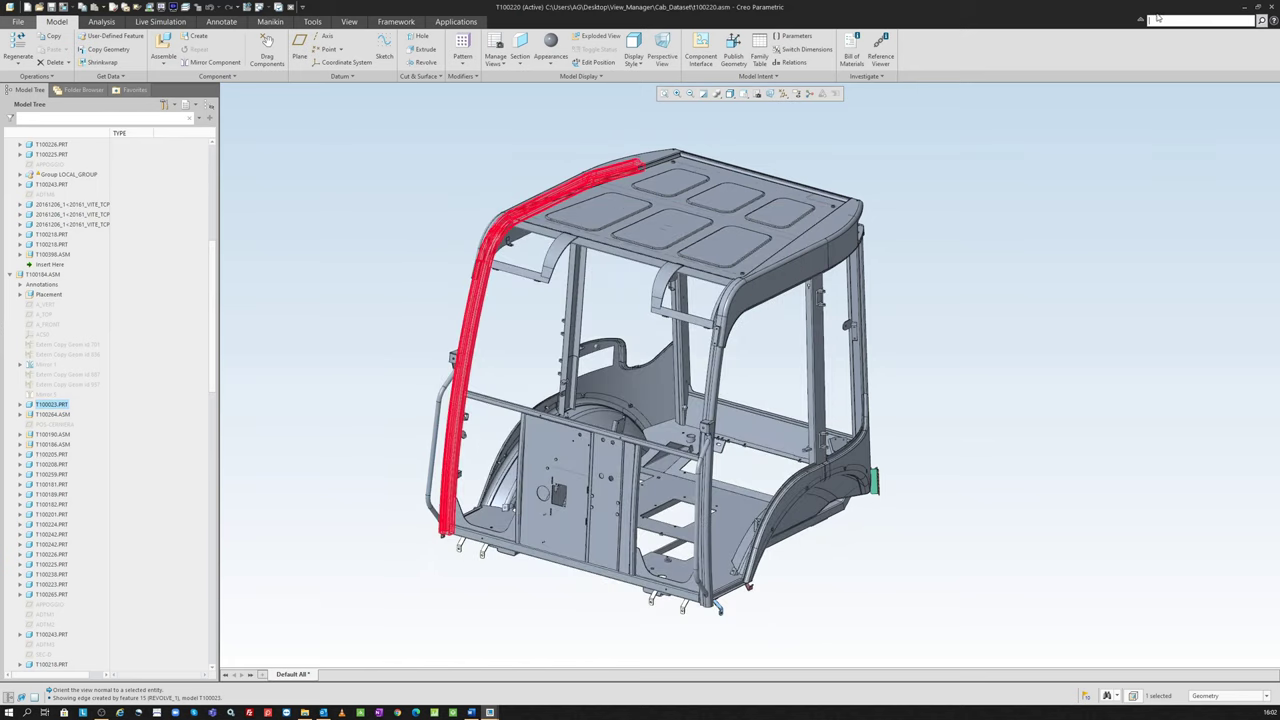
Step: Restore and resize the T100220 window and minimize the cabin_assembly window
{"action": "left_click_drag", "start_coordinate": [1145, 7], "coordinate": [888, 108]}
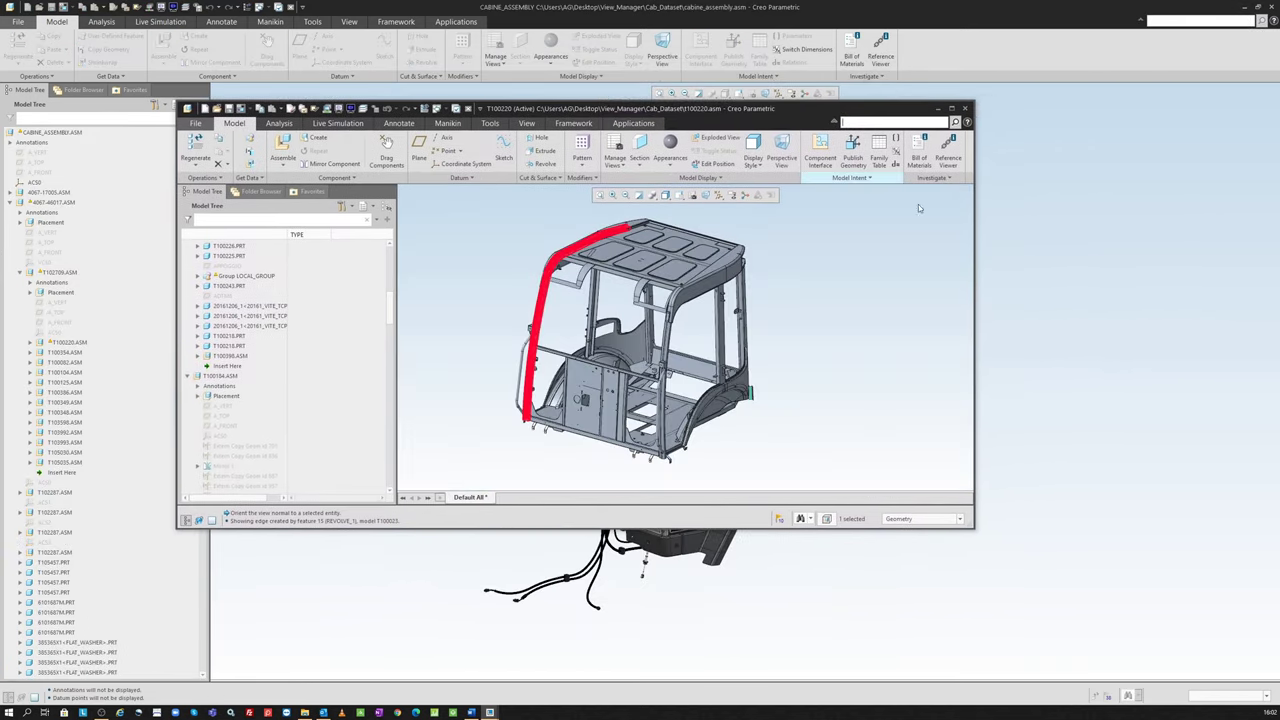
{"action": "left_click", "coordinate": [1242, 9]}
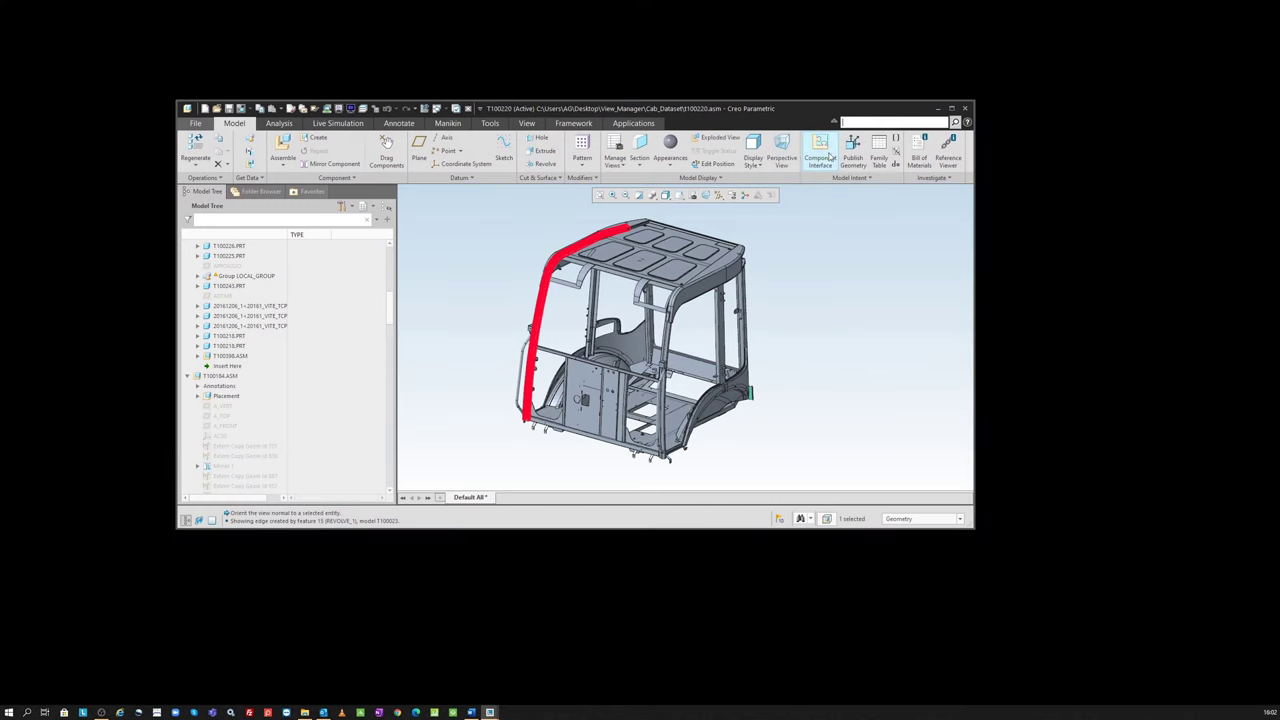
{"action": "left_click_drag", "start_coordinate": [774, 108], "coordinate": [663, 81]}
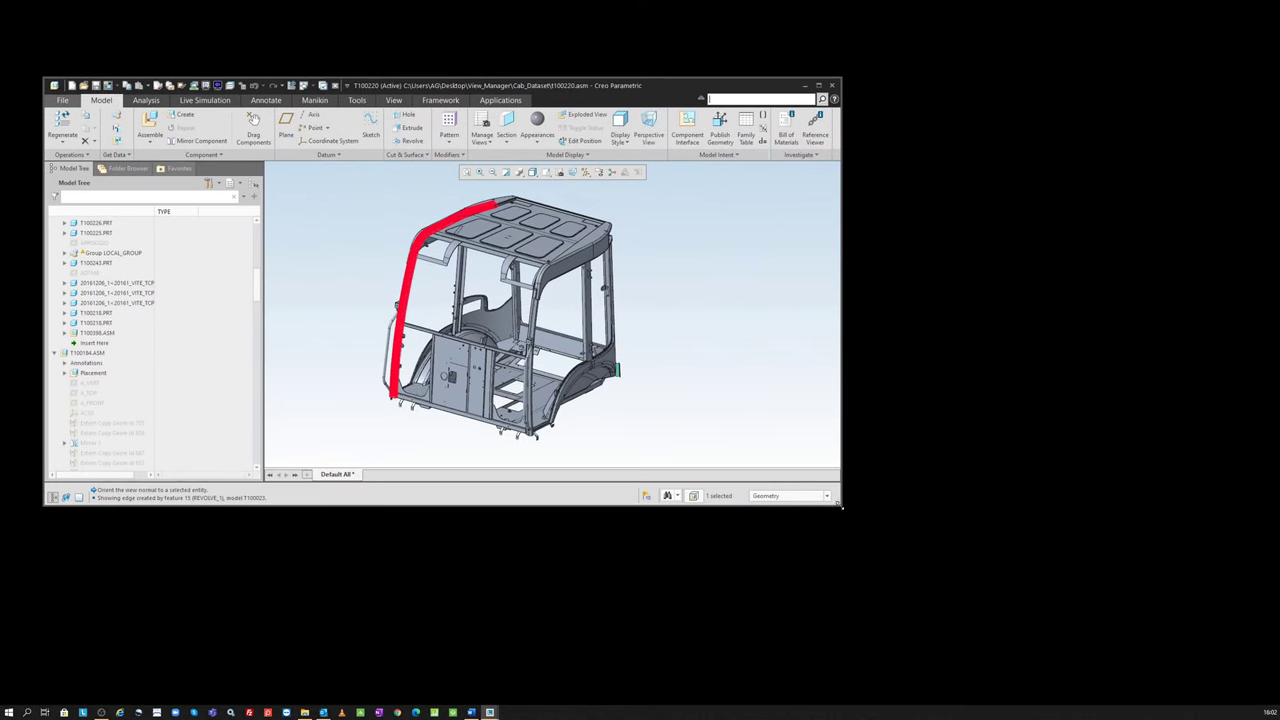
{"action": "left_click_drag", "start_coordinate": [842, 507], "coordinate": [1156, 710]}
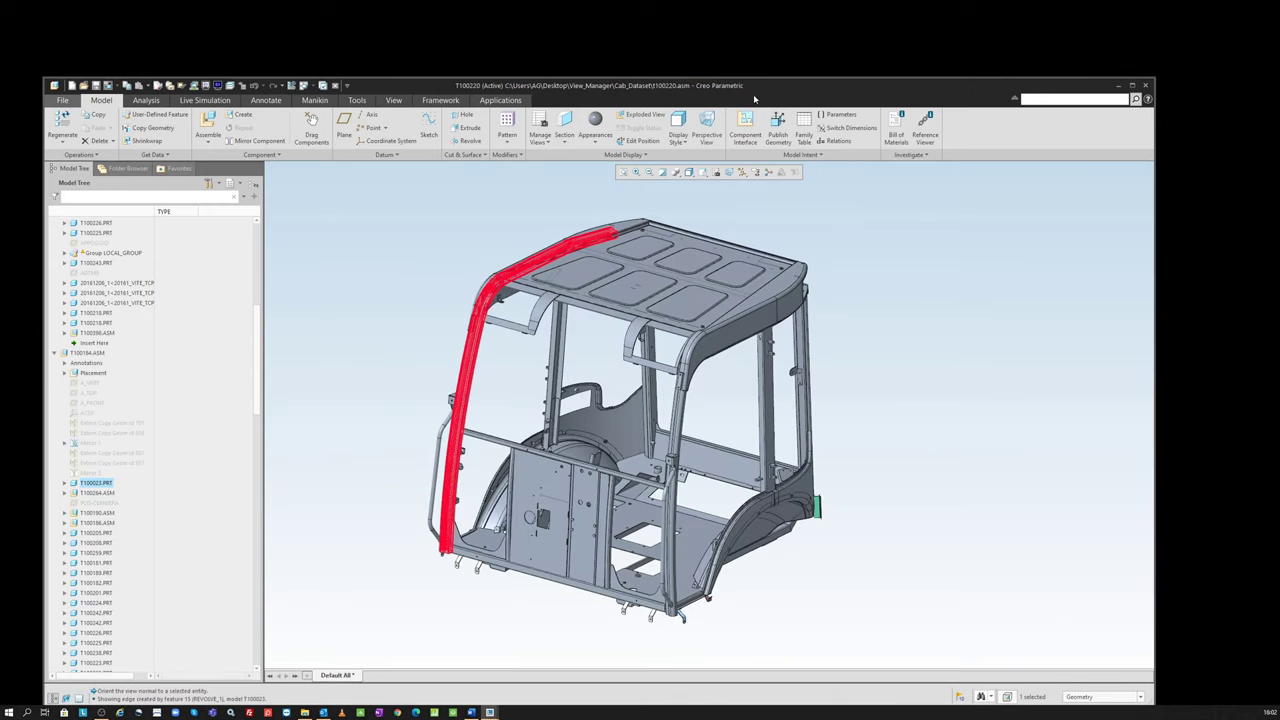
{"action": "left_click_drag", "start_coordinate": [755, 98], "coordinate": [740, 68]}
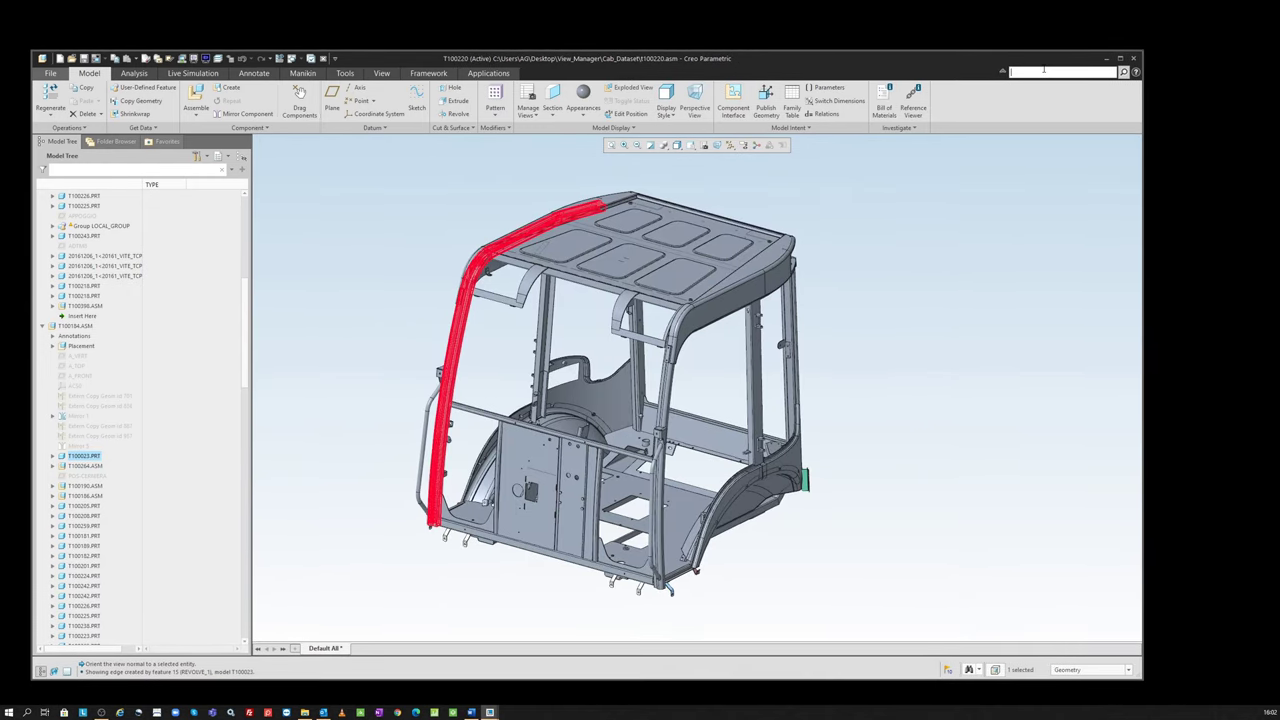
Step: Open the Mapkeys list via a MAPK search and scroll through the session's mapkeys
{"action": "type", "text": "MAPK"}
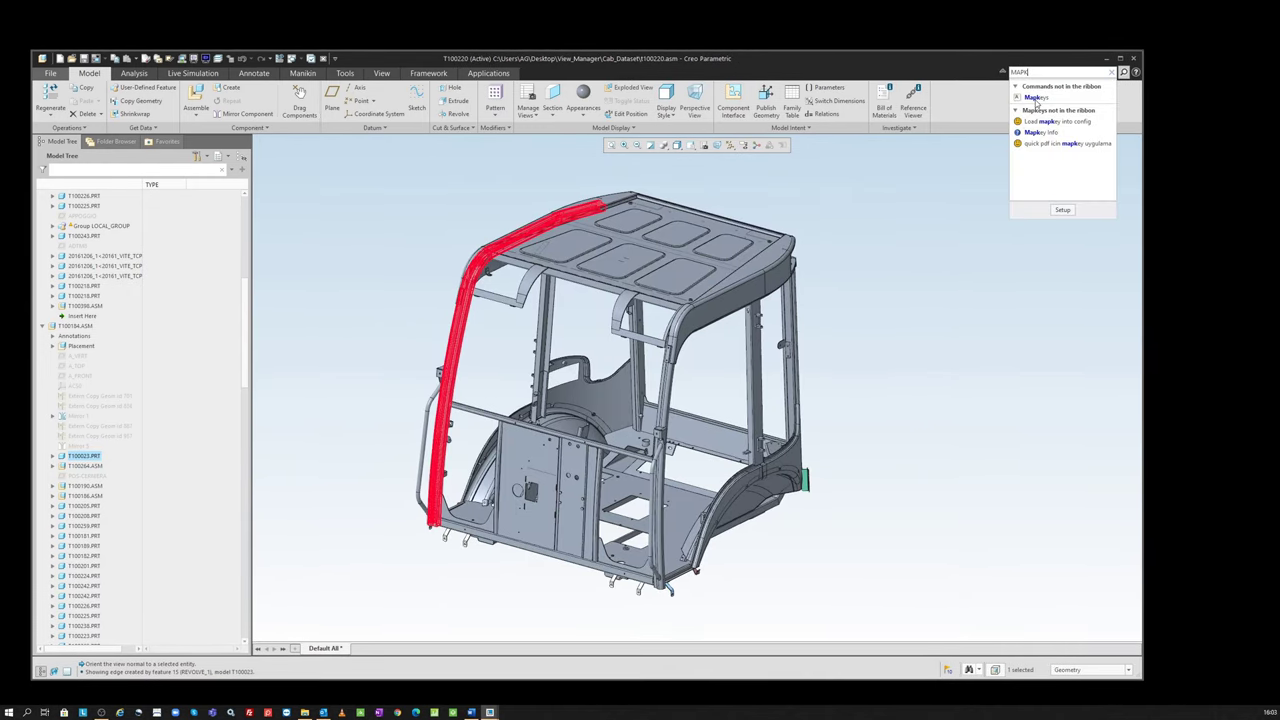
{"action": "left_click", "coordinate": [1035, 100]}
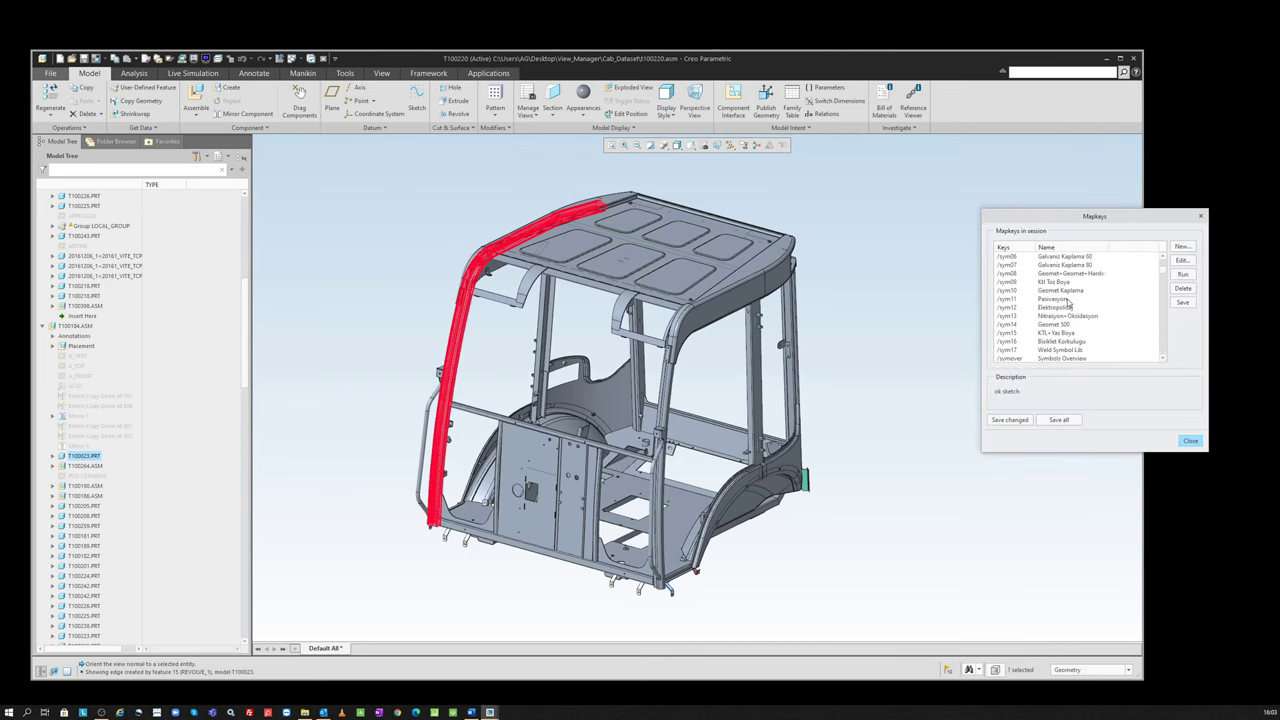
{"action": "scroll", "coordinate": [1068, 302], "scroll_direction": "down", "scroll_amount": 5}
{"action": "scroll", "coordinate": [1074, 360], "scroll_direction": "down", "scroll_amount": 5}
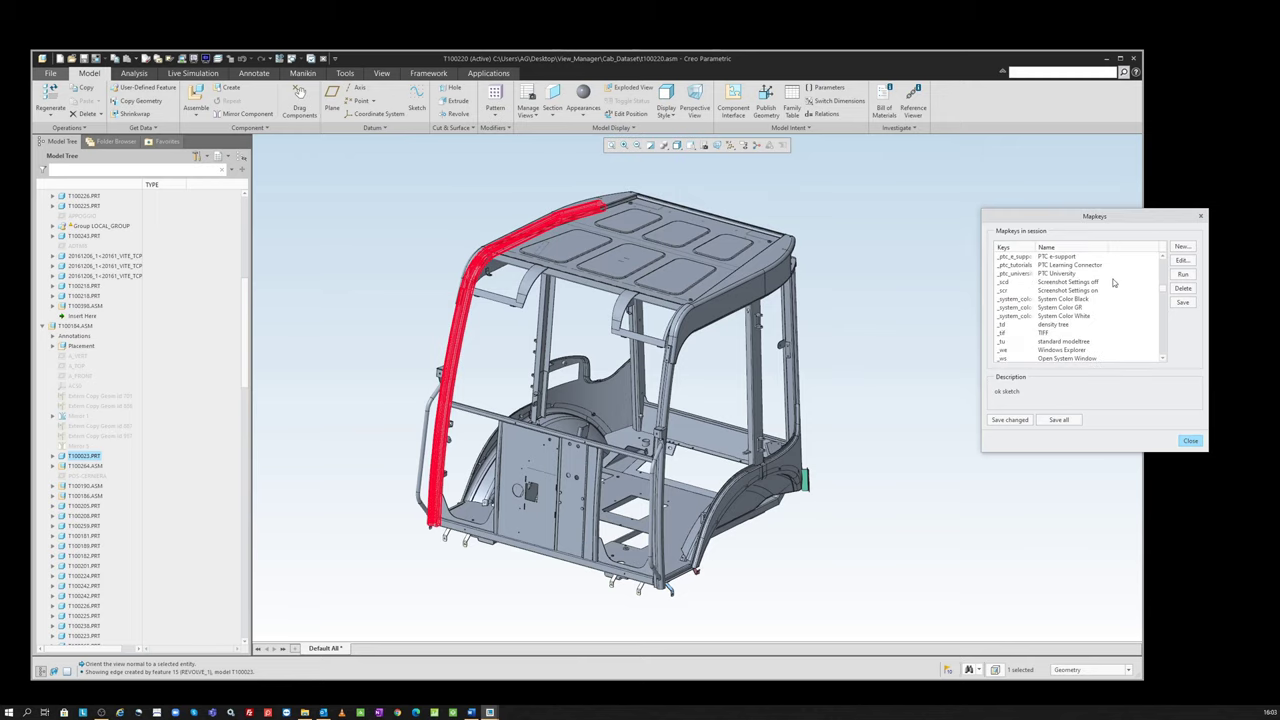
{"action": "scroll", "coordinate": [1075, 300], "scroll_direction": "down", "scroll_amount": 5}
{"action": "scroll", "coordinate": [1043, 297], "scroll_direction": "down", "scroll_amount": 2}
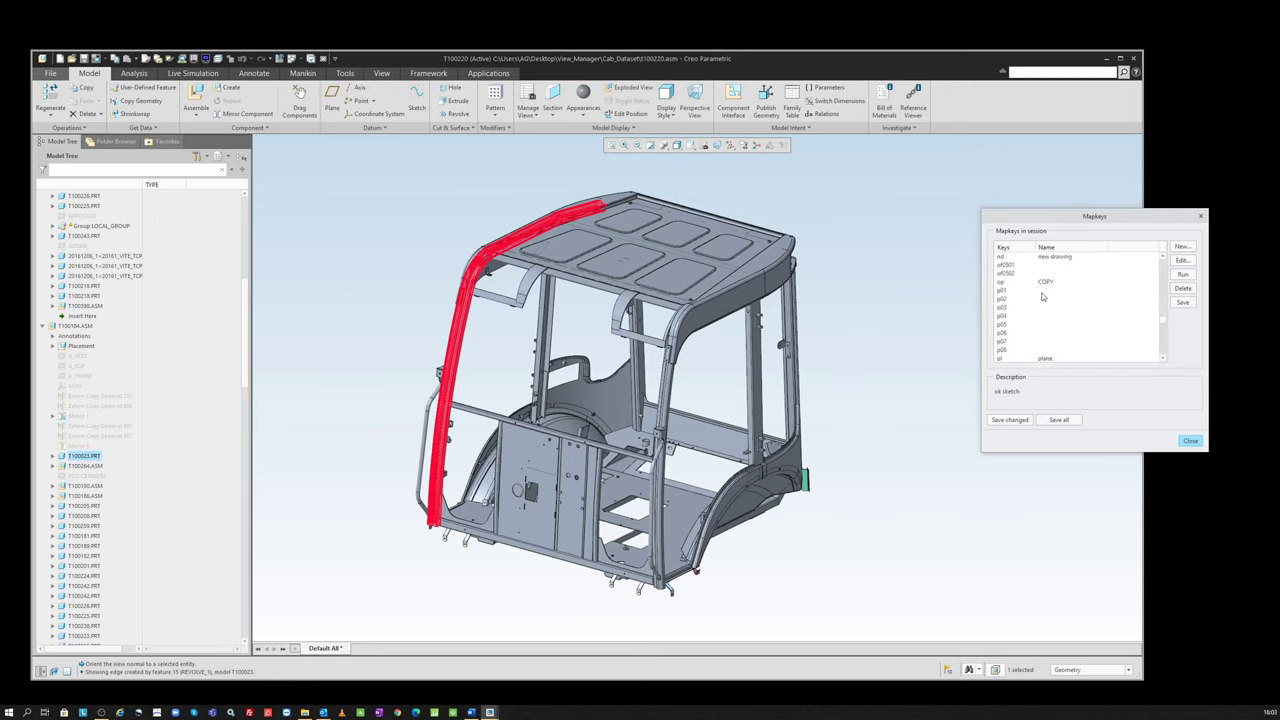
{"action": "scroll", "coordinate": [1040, 298], "scroll_direction": "down", "scroll_amount": 2}
{"action": "scroll", "coordinate": [1038, 299], "scroll_direction": "down", "scroll_amount": 2}
{"action": "scroll", "coordinate": [1033, 300], "scroll_direction": "down", "scroll_amount": 1}
{"action": "scroll", "coordinate": [1032, 305], "scroll_direction": "down", "scroll_amount": 1}
{"action": "scroll", "coordinate": [1032, 307], "scroll_direction": "down", "scroll_amount": 1}
{"action": "scroll", "coordinate": [1029, 275], "scroll_direction": "down", "scroll_amount": 3}
{"action": "scroll", "coordinate": [1030, 300], "scroll_direction": "down", "scroll_amount": 5}
{"action": "scroll", "coordinate": [1030, 306], "scroll_direction": "down", "scroll_amount": 4}
{"action": "scroll", "coordinate": [1040, 328], "scroll_direction": "down", "scroll_amount": 1}
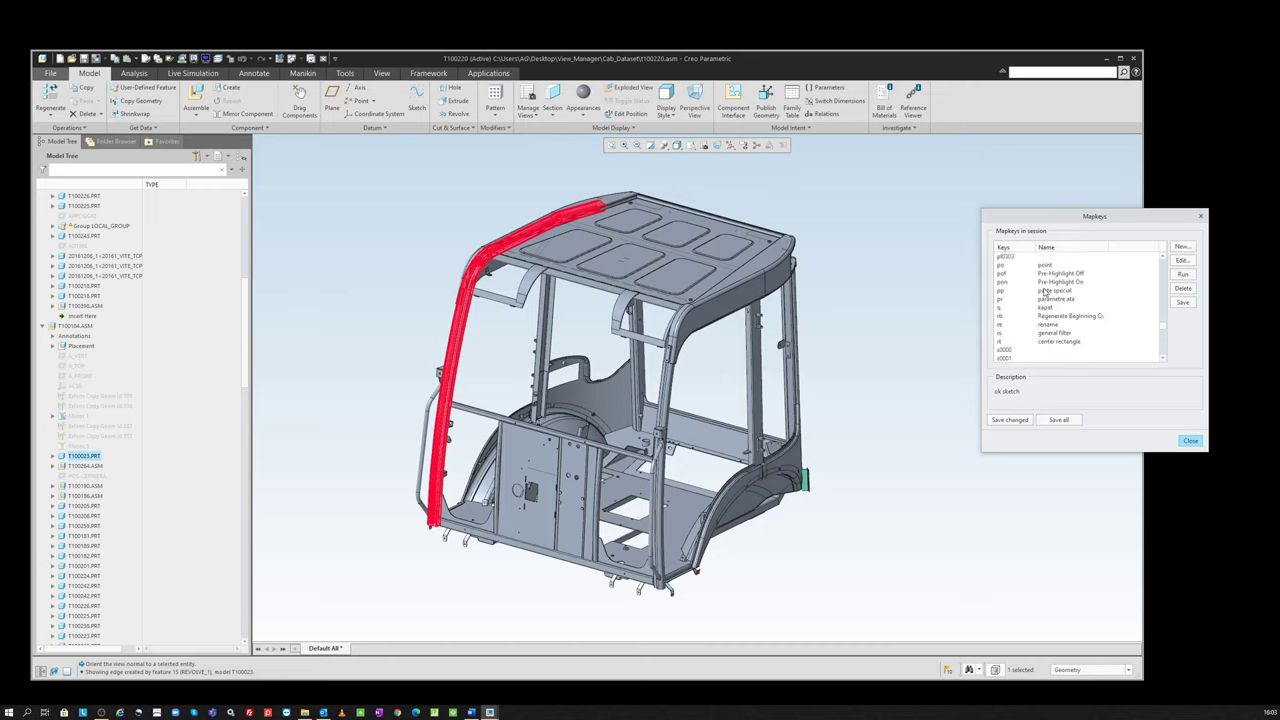
{"action": "scroll", "coordinate": [1040, 294], "scroll_direction": "up", "scroll_amount": 1}
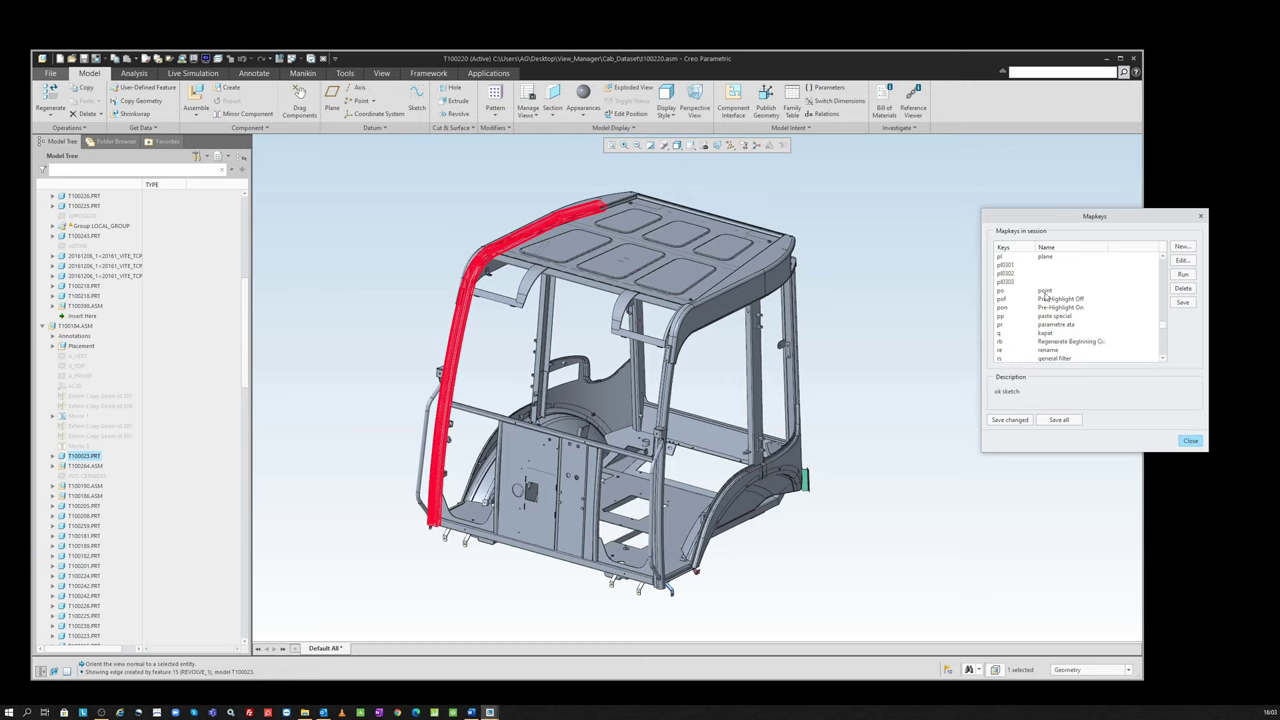
{"action": "scroll", "coordinate": [1041, 292], "scroll_direction": "down", "scroll_amount": 1}
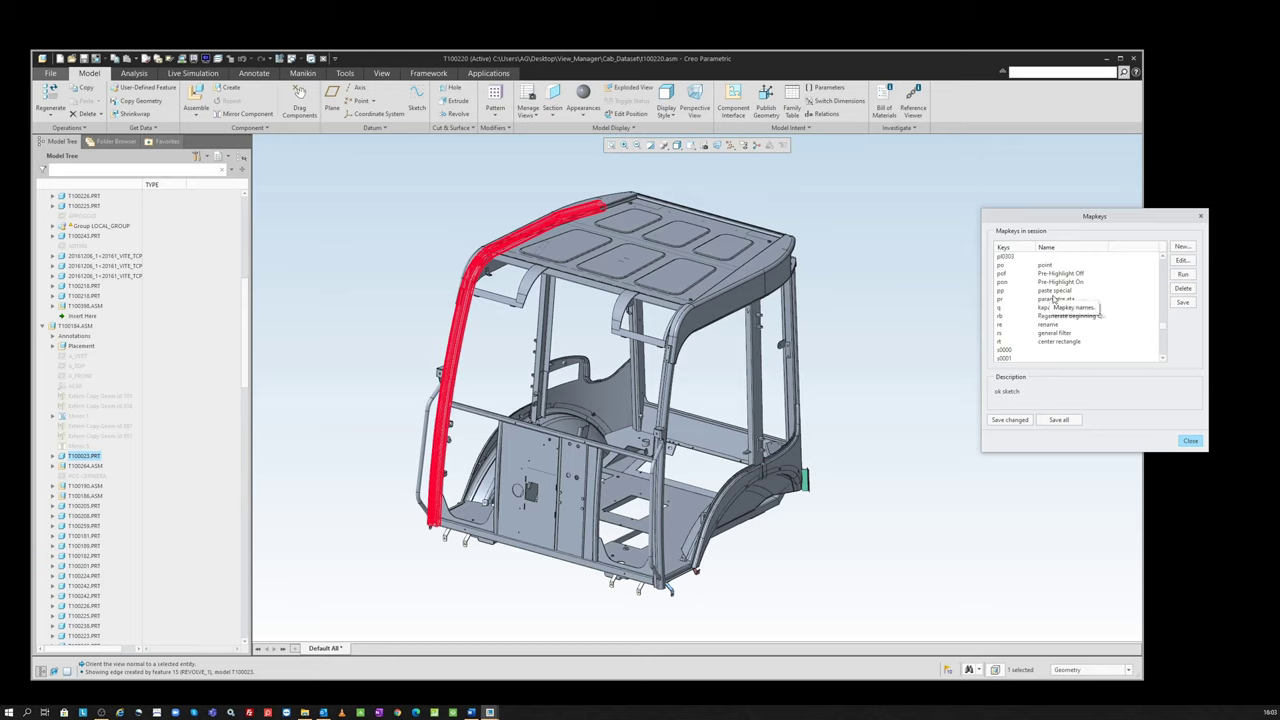
Step: Start a new mapkey with shortcut PL named PROFIL PARAMETRESI ATAMA
{"action": "left_click", "coordinate": [1179, 247]}
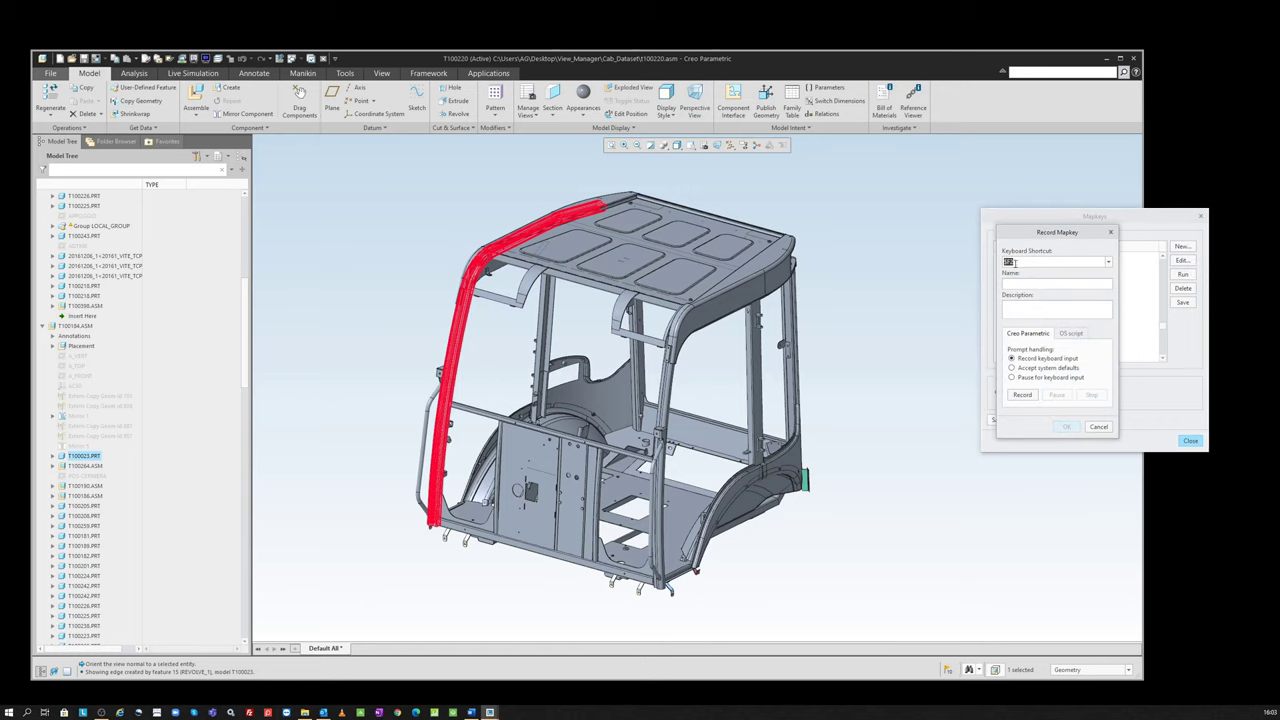
{"action": "type", "text": "PL"}
{"action": "left_click_drag", "start_coordinate": [1035, 236], "coordinate": [958, 215]}
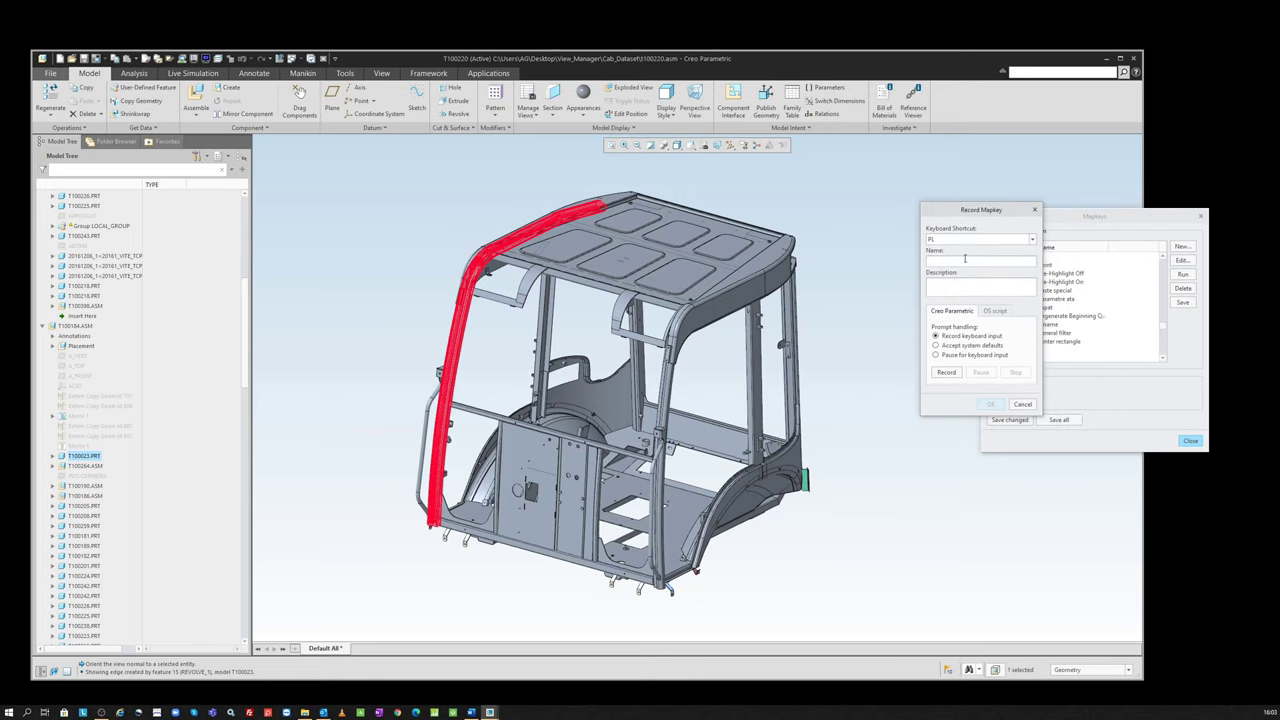
{"action": "key", "text": "Tab"}
{"action": "type", "text": "PRO"}
{"action": "left_click_drag", "start_coordinate": [983, 214], "coordinate": [1009, 221]}
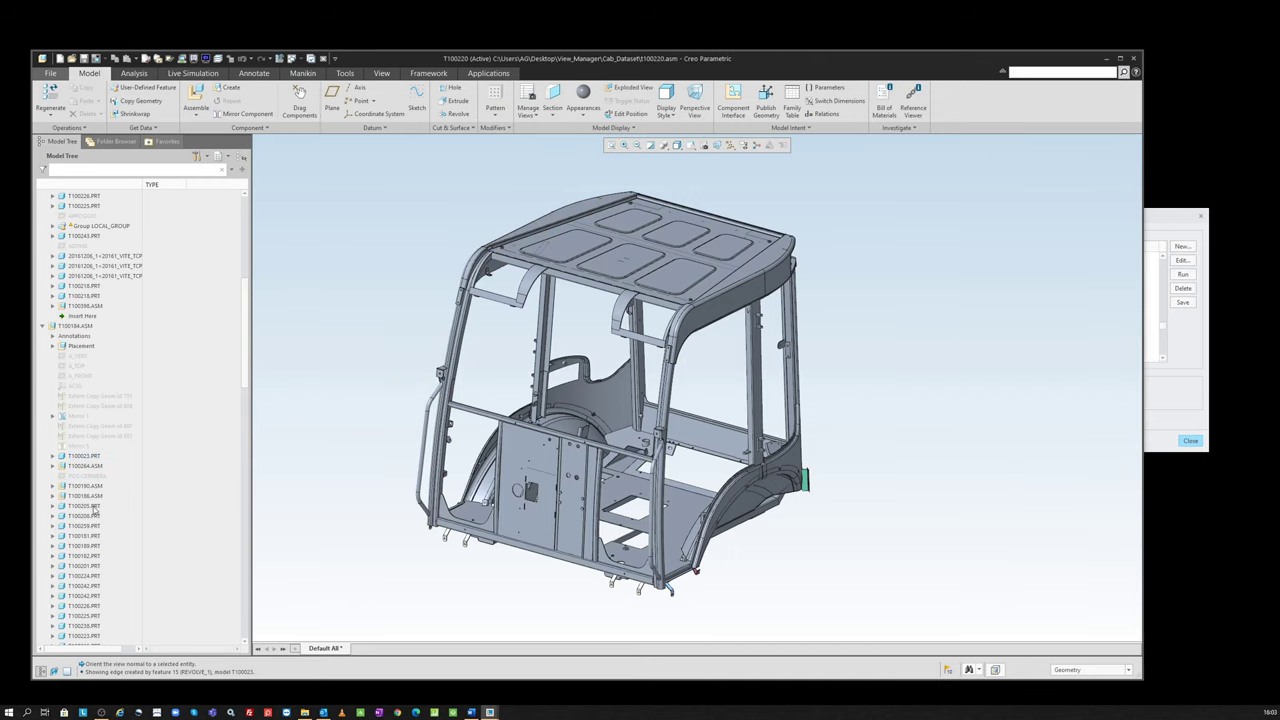
Step: Arrange the mapkey and model windows side by side and select T100205.PRT
{"action": "left_click", "coordinate": [86, 456]}
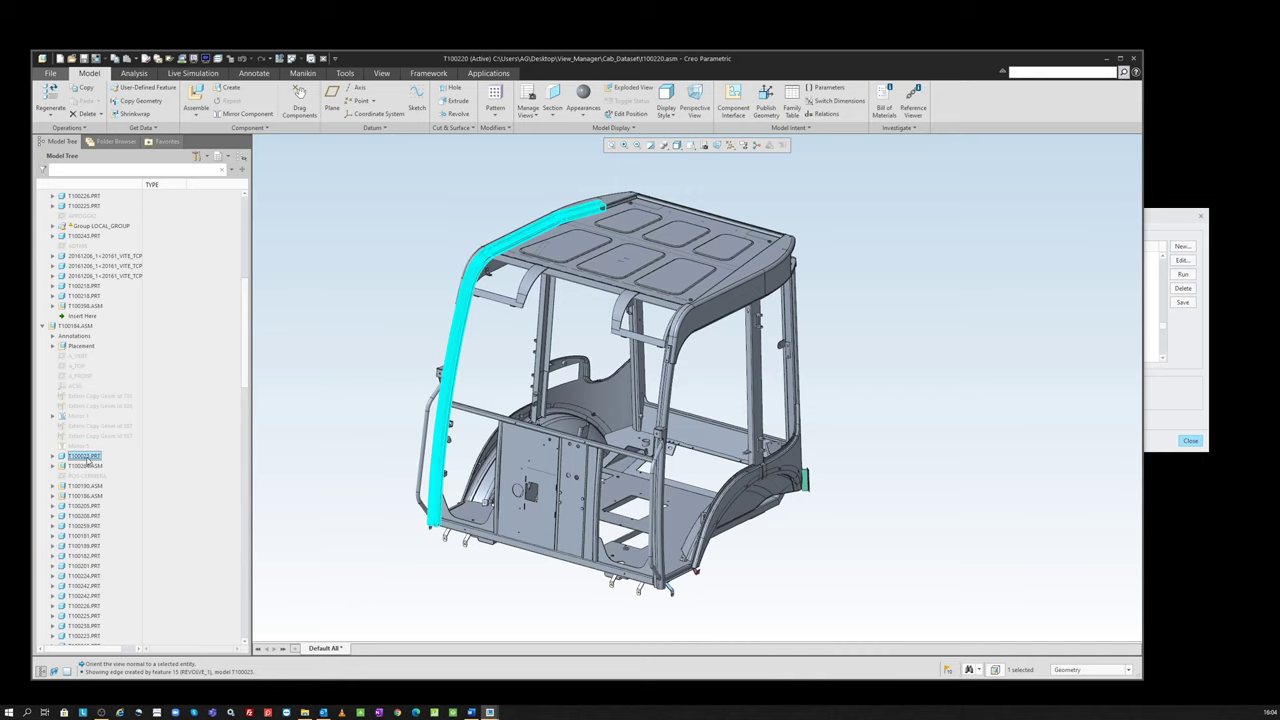
{"action": "left_click", "coordinate": [324, 440]}
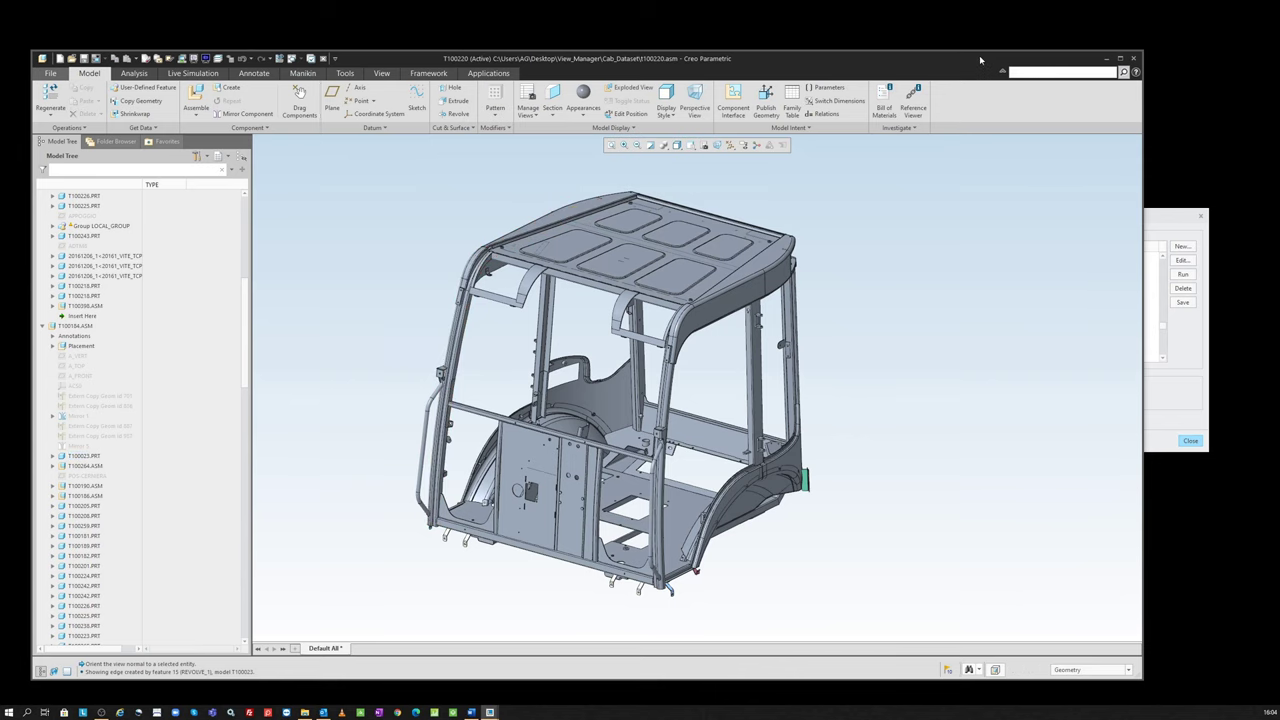
{"action": "left_click_drag", "start_coordinate": [979, 55], "coordinate": [903, 112]}
{"action": "left_click", "coordinate": [1070, 232]}
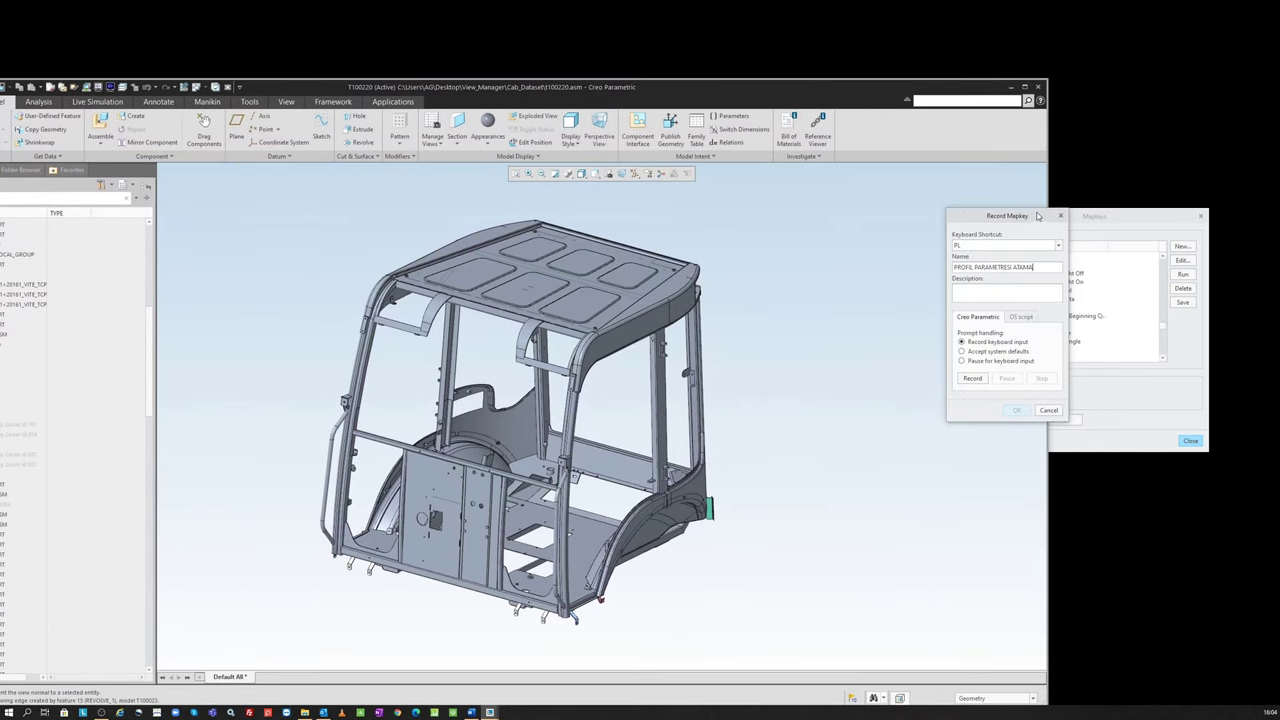
{"action": "left_click_drag", "start_coordinate": [1037, 217], "coordinate": [1118, 101]}
{"action": "left_click_drag", "start_coordinate": [928, 87], "coordinate": [996, 70]}
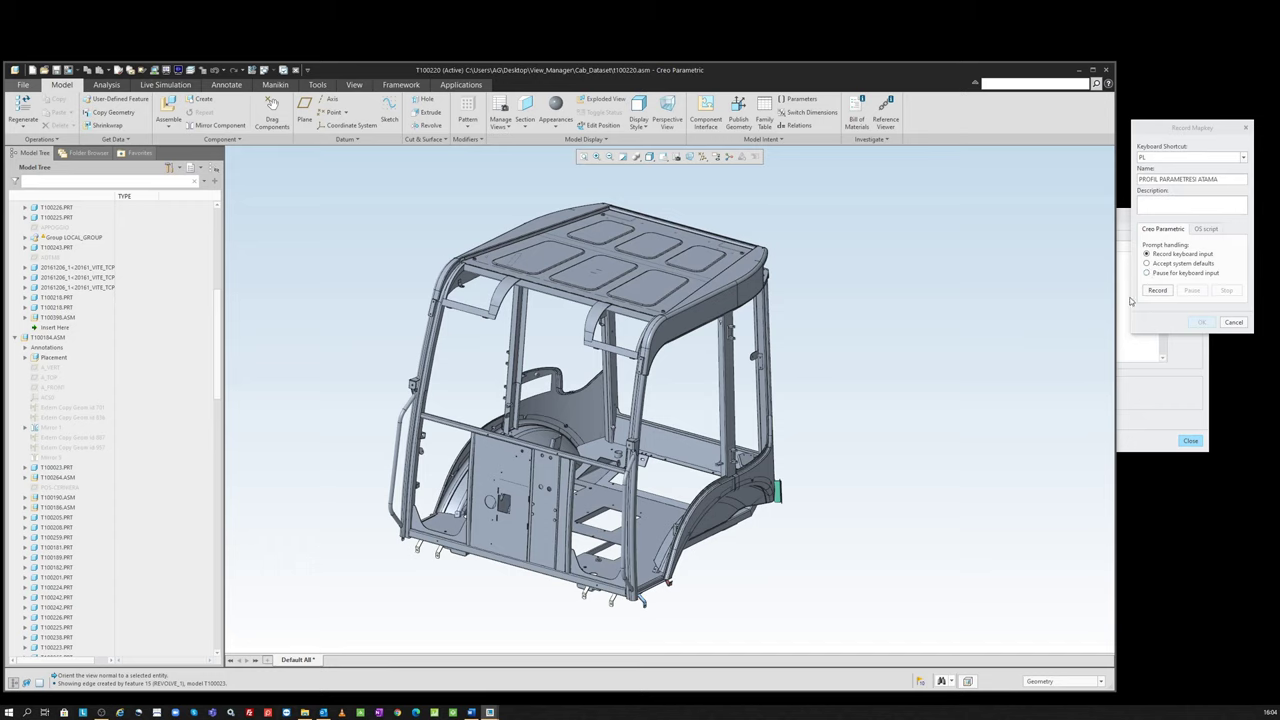
{"action": "left_click", "coordinate": [58, 518]}
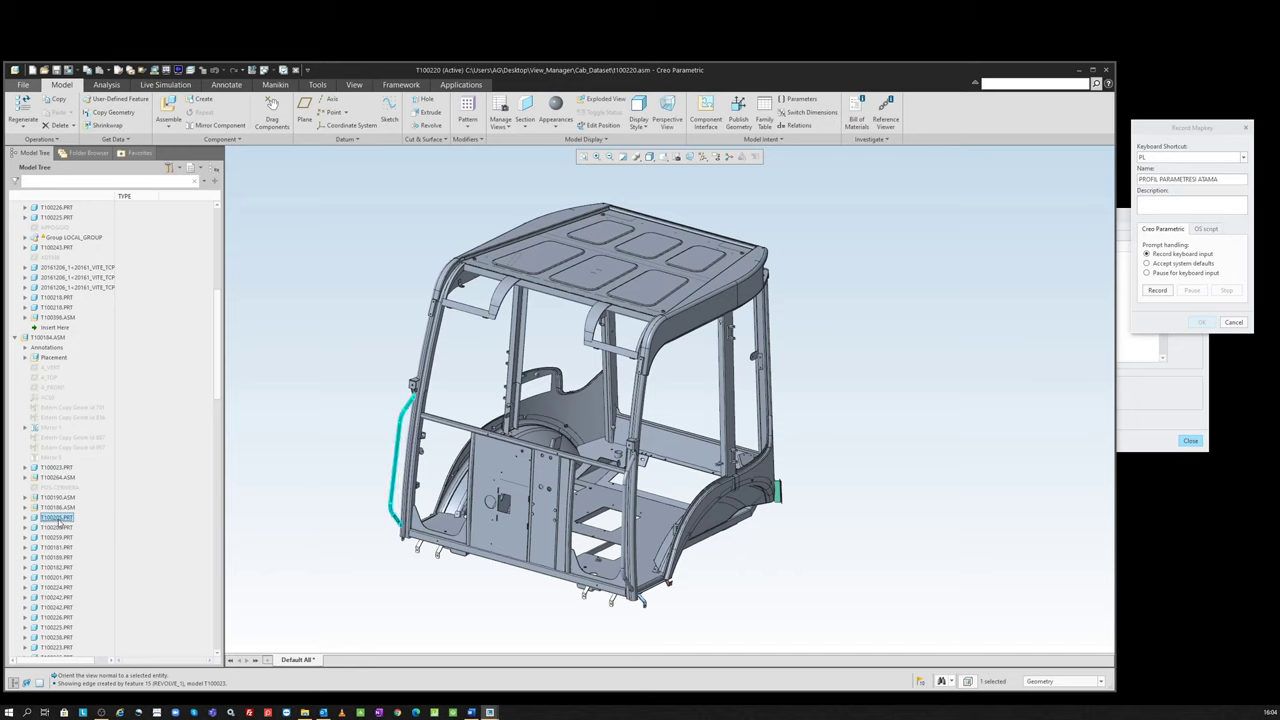
Step: Record the mapkey while adding a String TYPE parameter valued PROFIL to T100205.PRT
{"action": "left_click", "coordinate": [1158, 290]}
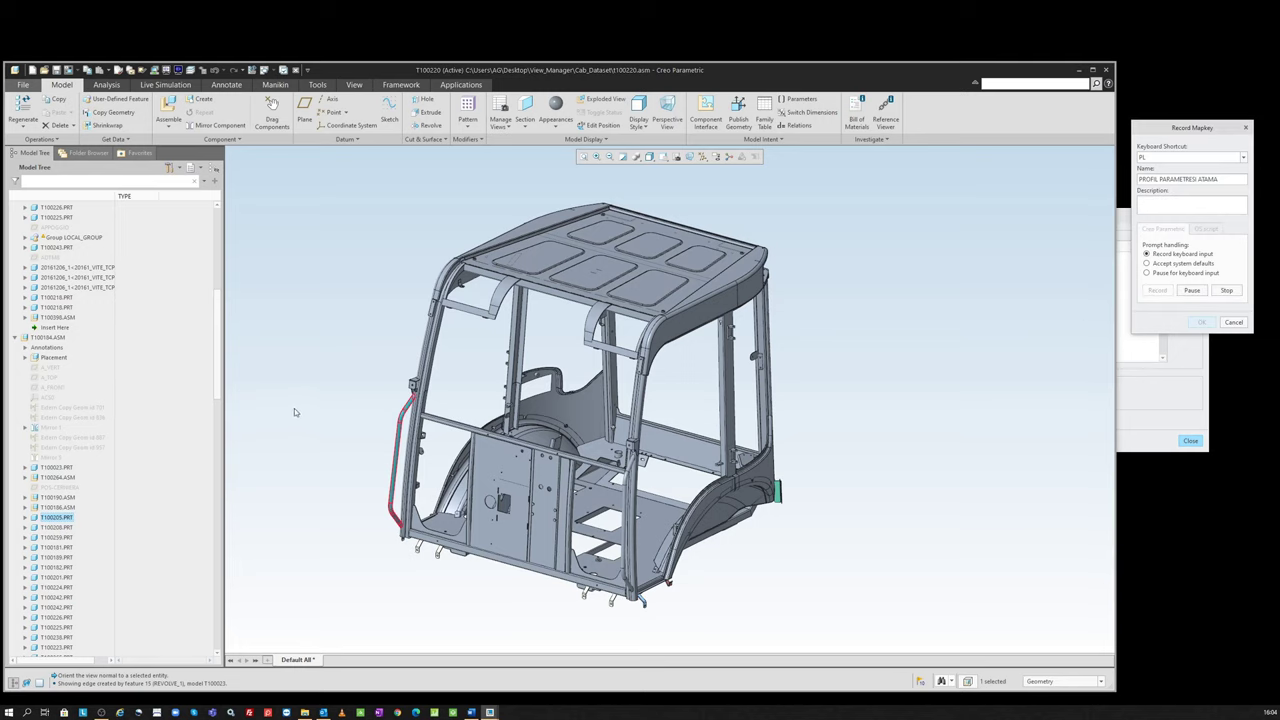
{"action": "right_click", "coordinate": [308, 381]}
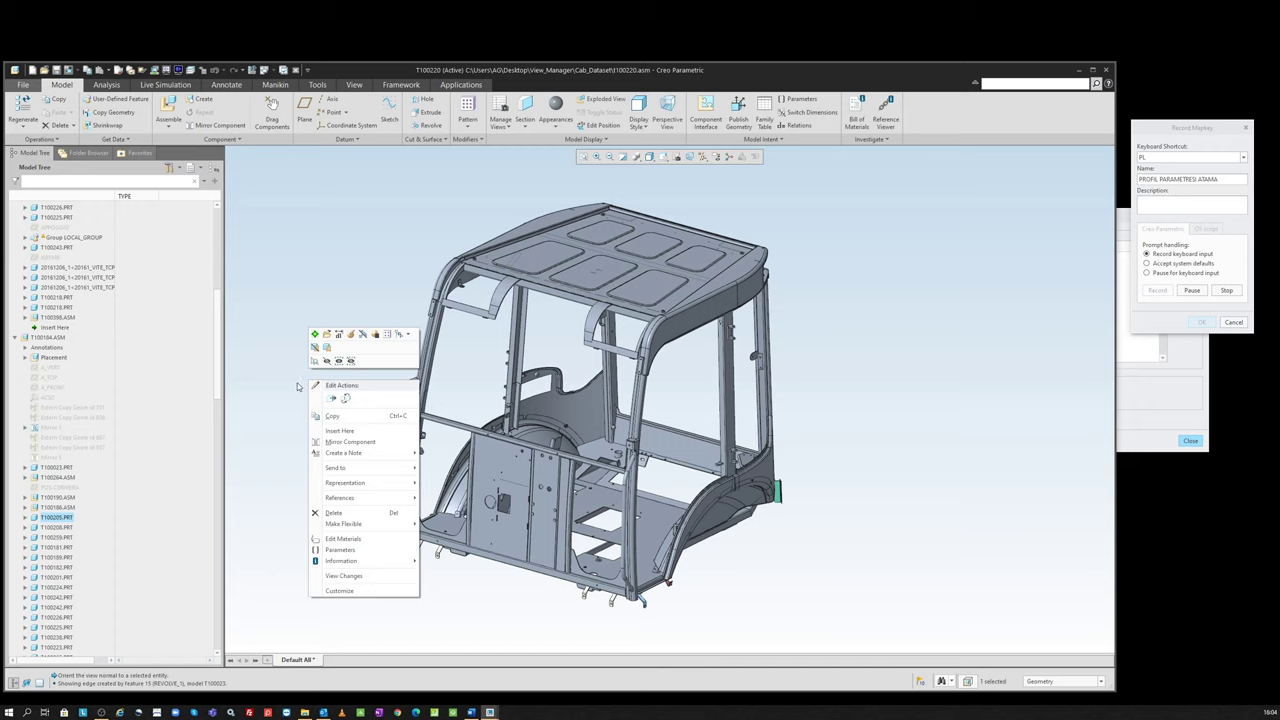
{"action": "left_click", "coordinate": [340, 550]}
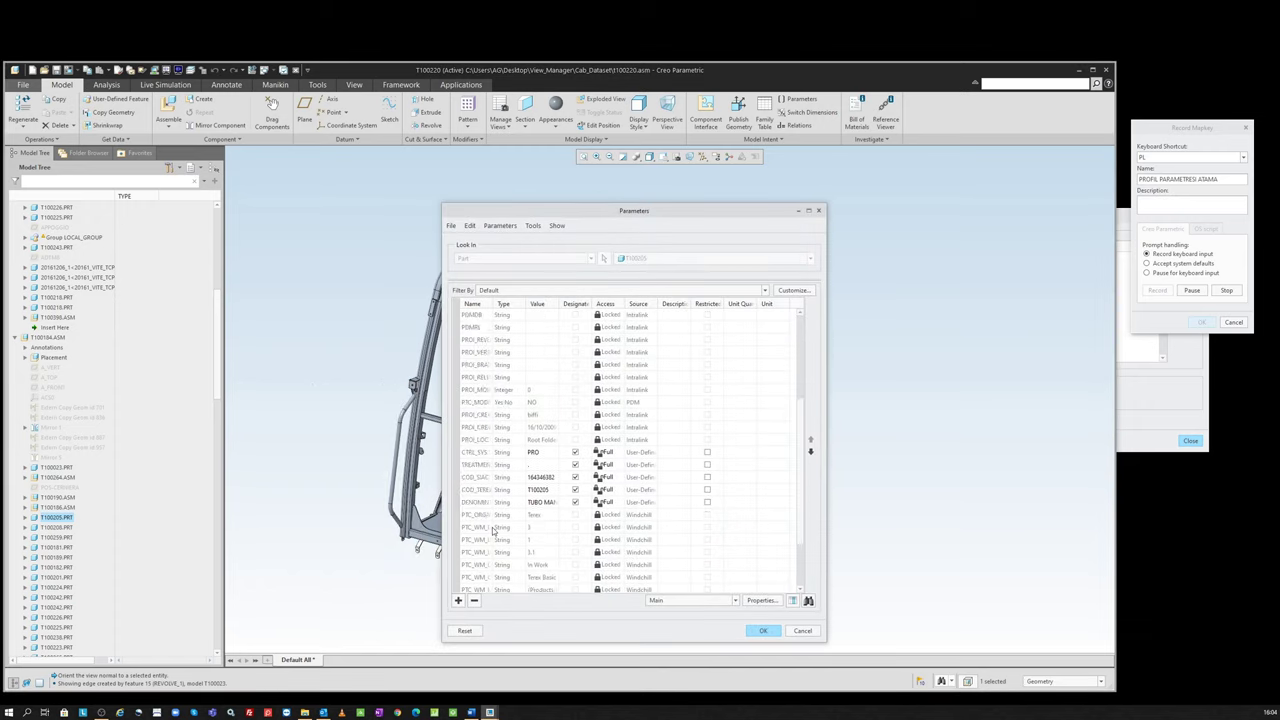
{"action": "left_click", "coordinate": [458, 601]}
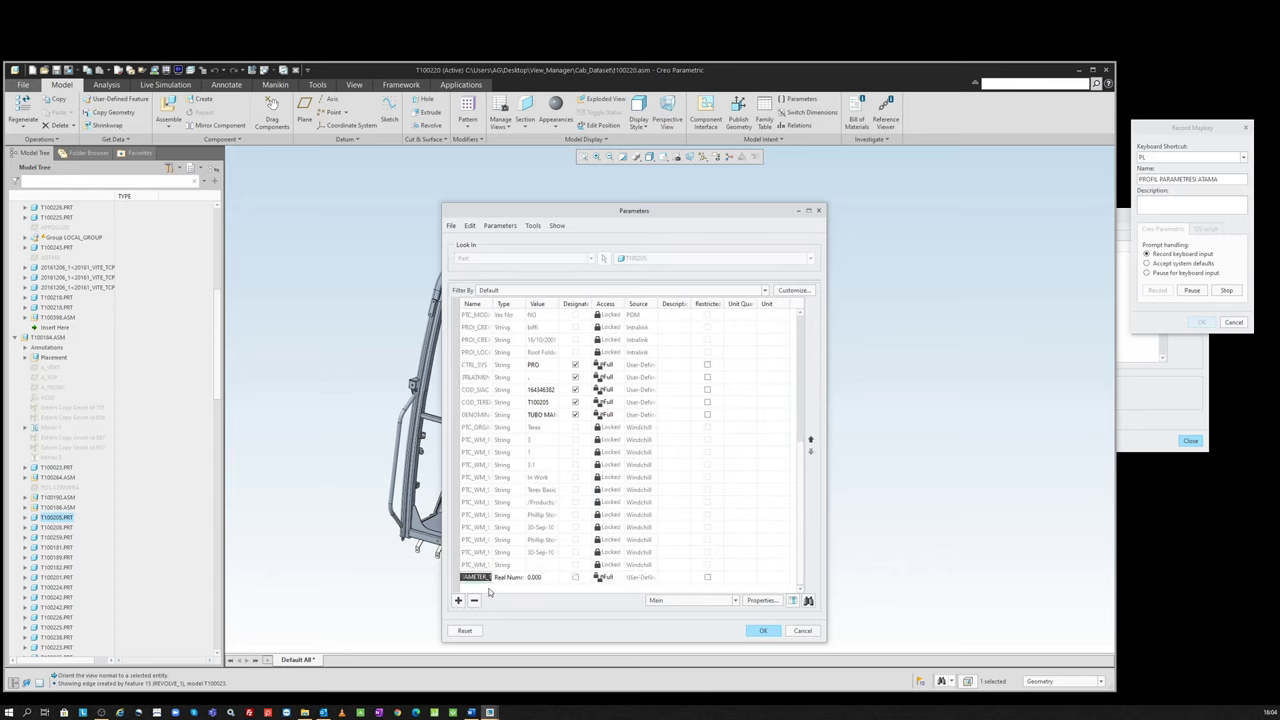
{"action": "type", "text": "TYPE"}
{"action": "left_click", "coordinate": [508, 577]}
{"action": "left_click", "coordinate": [519, 577]}
{"action": "left_click", "coordinate": [508, 606]}
{"action": "type", "text": "PROFIL"}
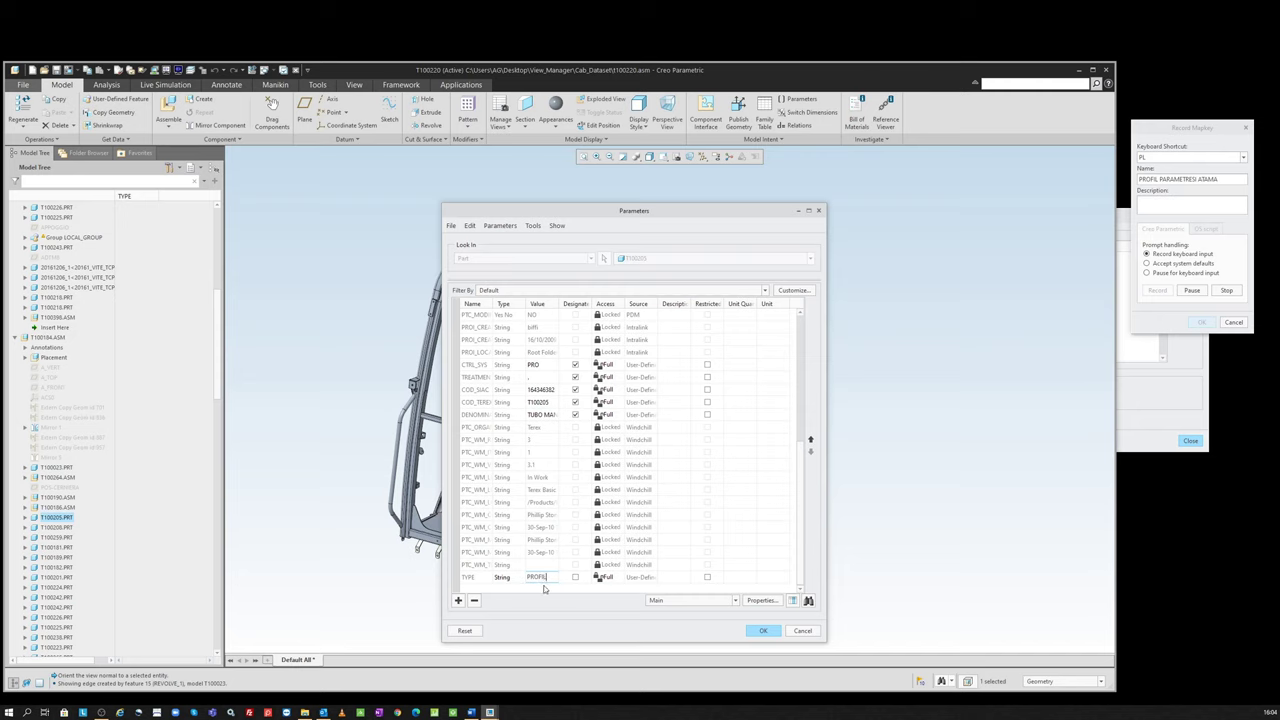
{"action": "left_click", "coordinate": [763, 631]}
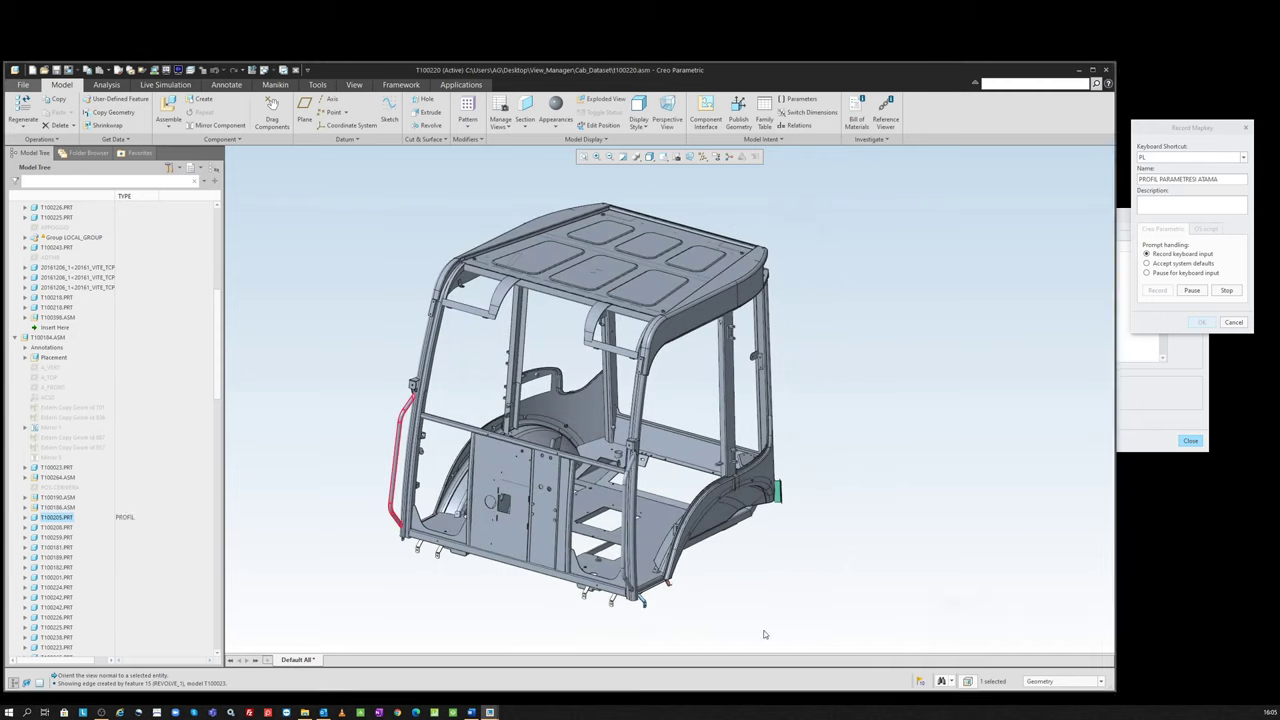
Step: Stop recording, accept the mapkey, and let it replace the old PL shortcut
{"action": "left_click", "coordinate": [1228, 291]}
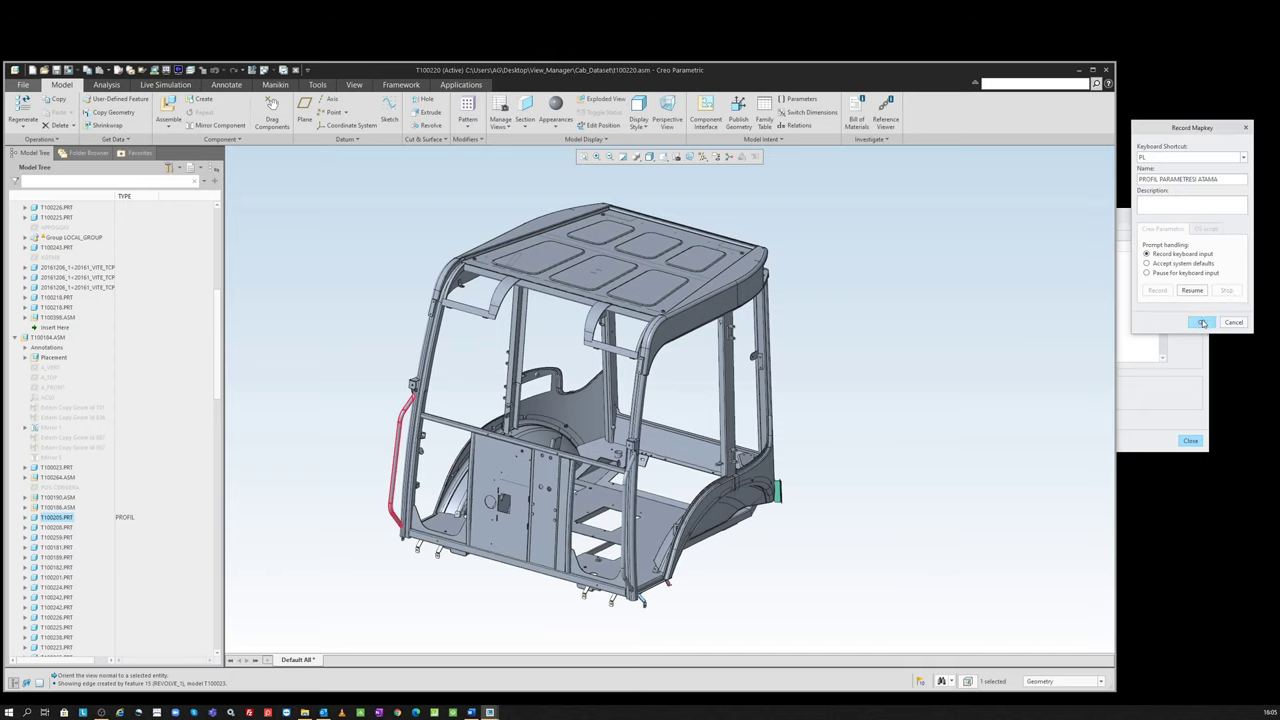
{"action": "left_click", "coordinate": [1200, 322]}
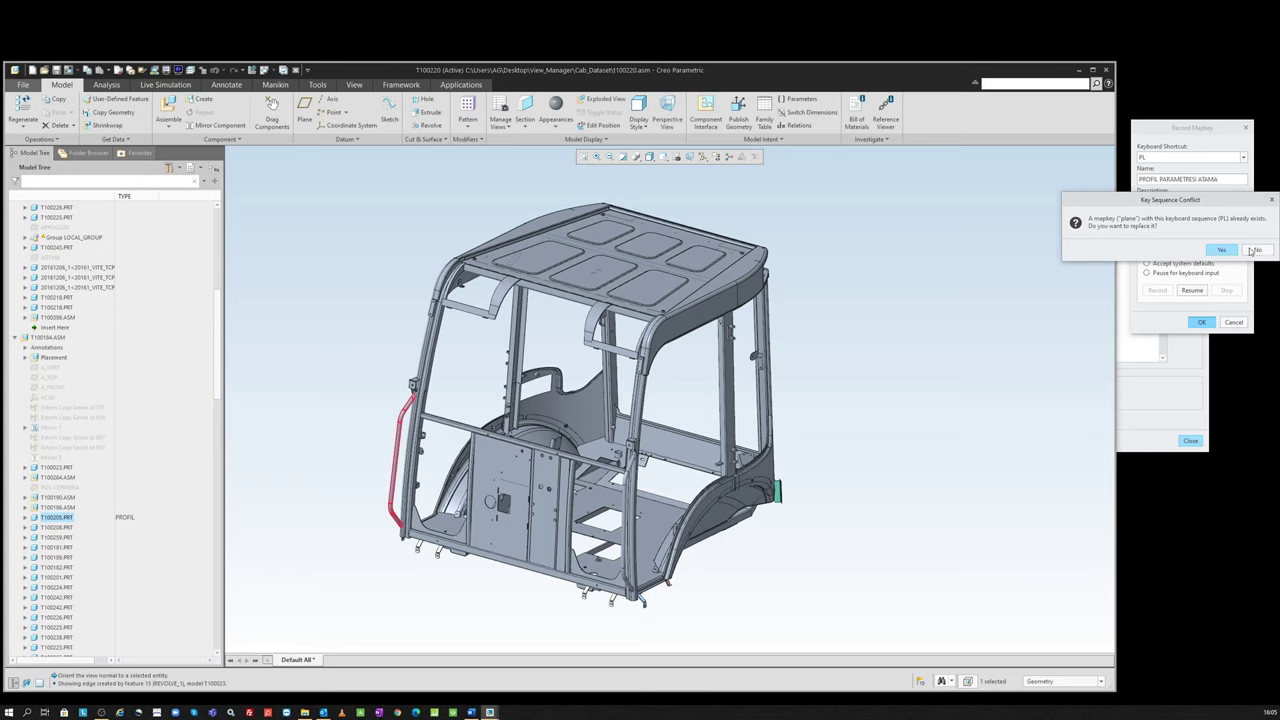
{"action": "left_click", "coordinate": [1220, 249]}
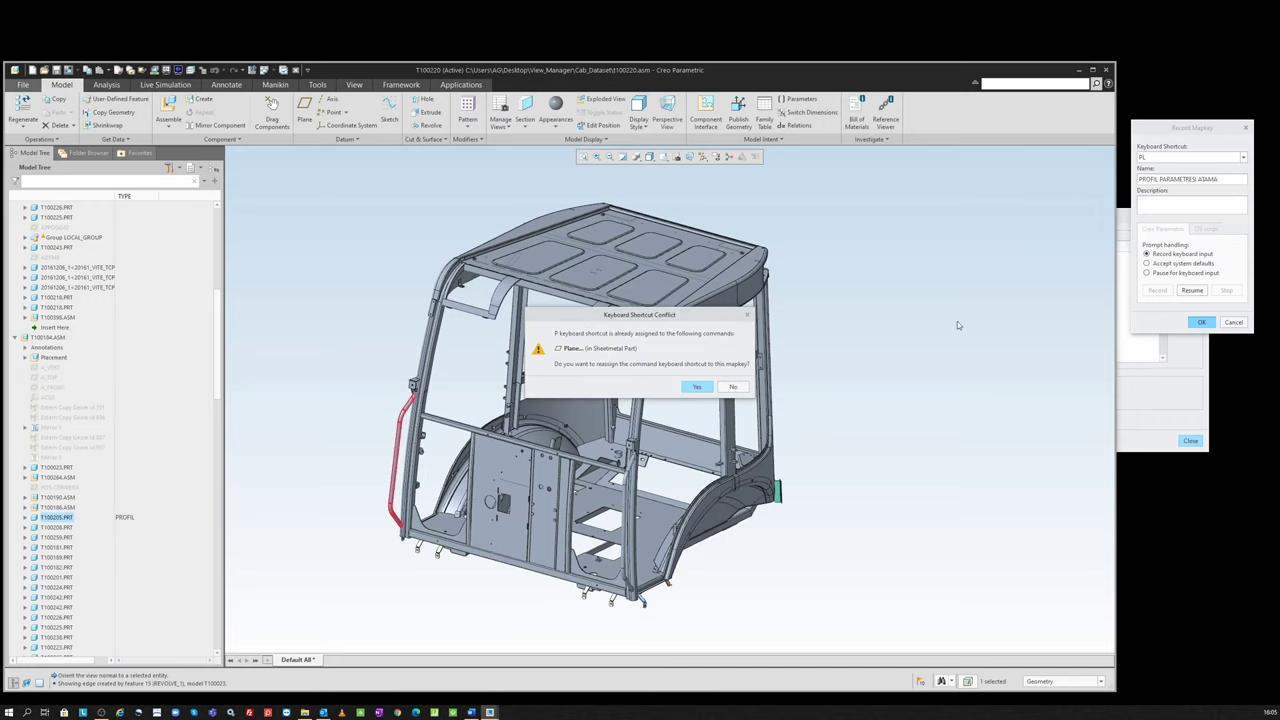
{"action": "left_click", "coordinate": [697, 388]}
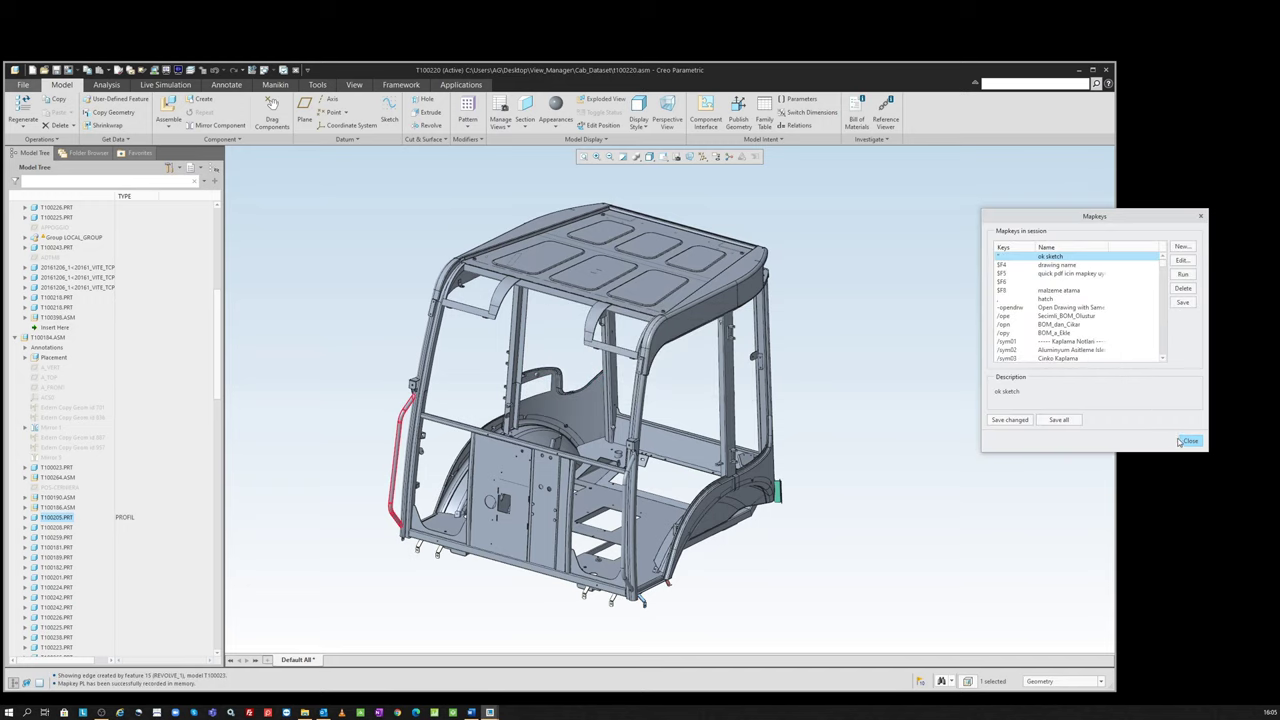
Step: Find the new pl entry in the Mapkeys list, then close the list
{"action": "scroll", "coordinate": [1110, 330], "scroll_direction": "down", "scroll_amount": 5}
{"action": "scroll", "coordinate": [1110, 330], "scroll_direction": "down", "scroll_amount": 5}
{"action": "scroll", "coordinate": [1090, 325], "scroll_direction": "down", "scroll_amount": 5}
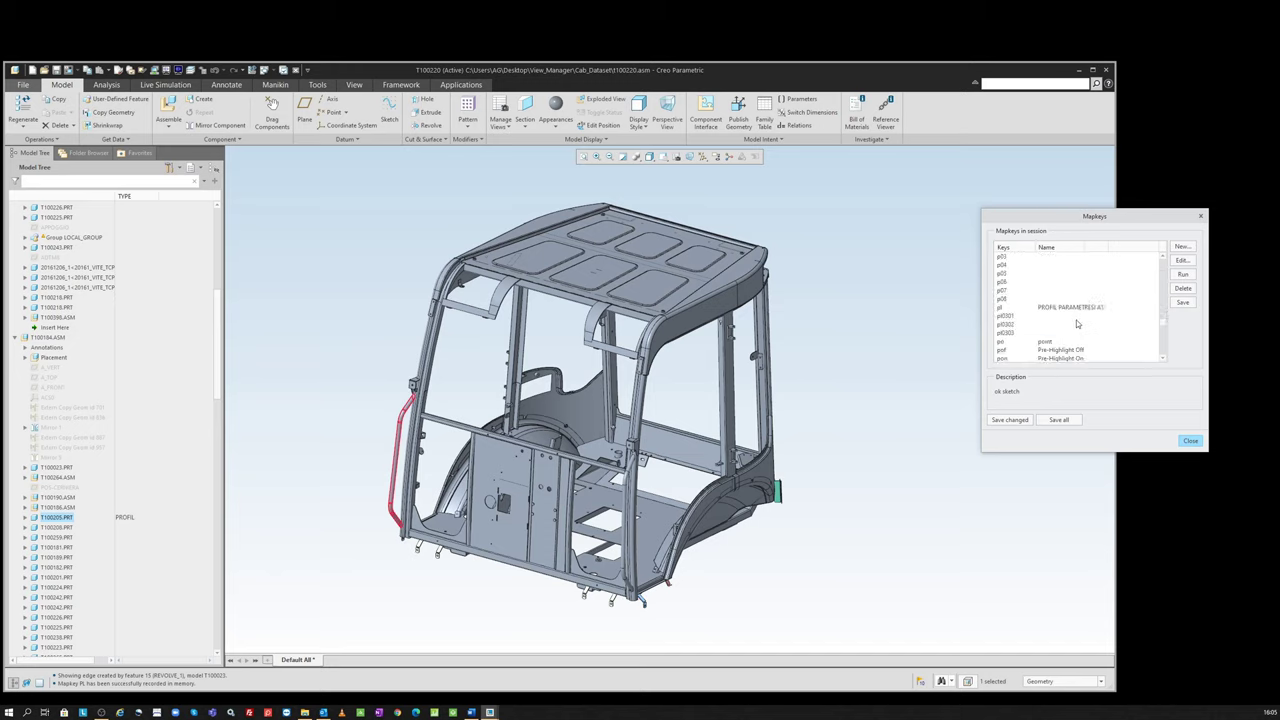
{"action": "scroll", "coordinate": [1065, 322], "scroll_direction": "down", "scroll_amount": 3}
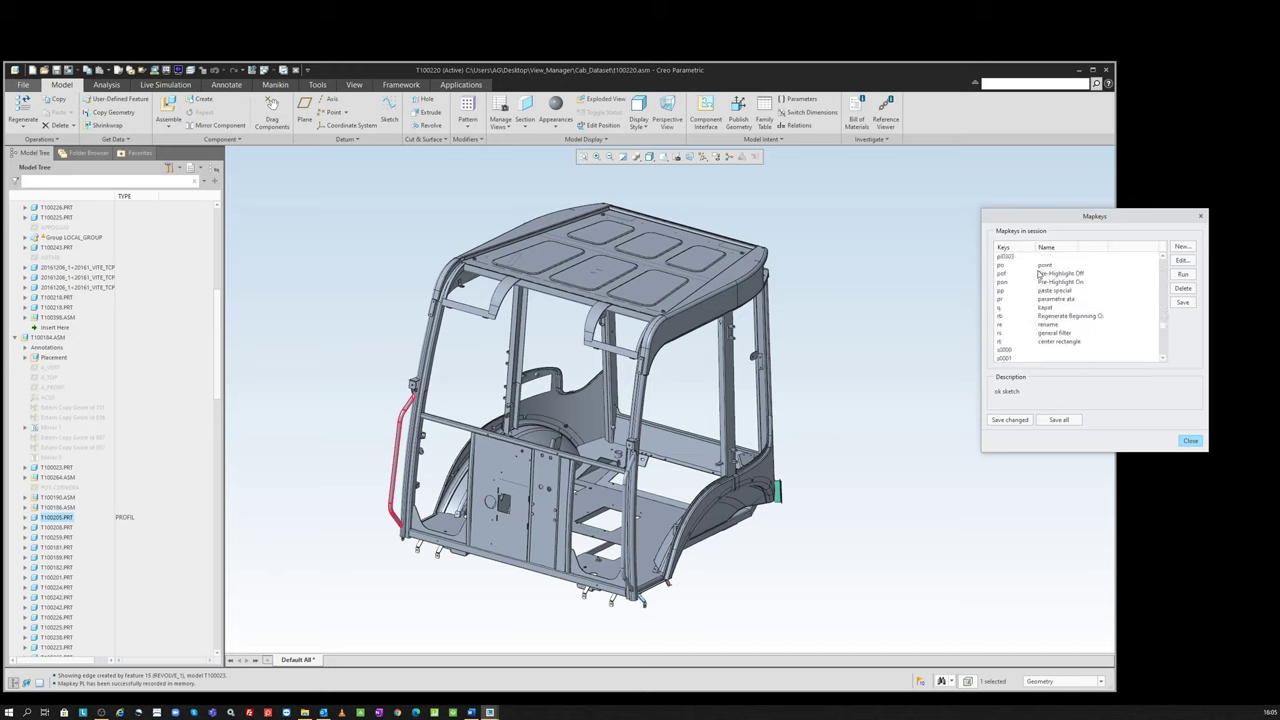
{"action": "scroll", "coordinate": [1050, 305], "scroll_direction": "up", "scroll_amount": 2}
{"action": "scroll", "coordinate": [1040, 320], "scroll_direction": "up", "scroll_amount": 2}
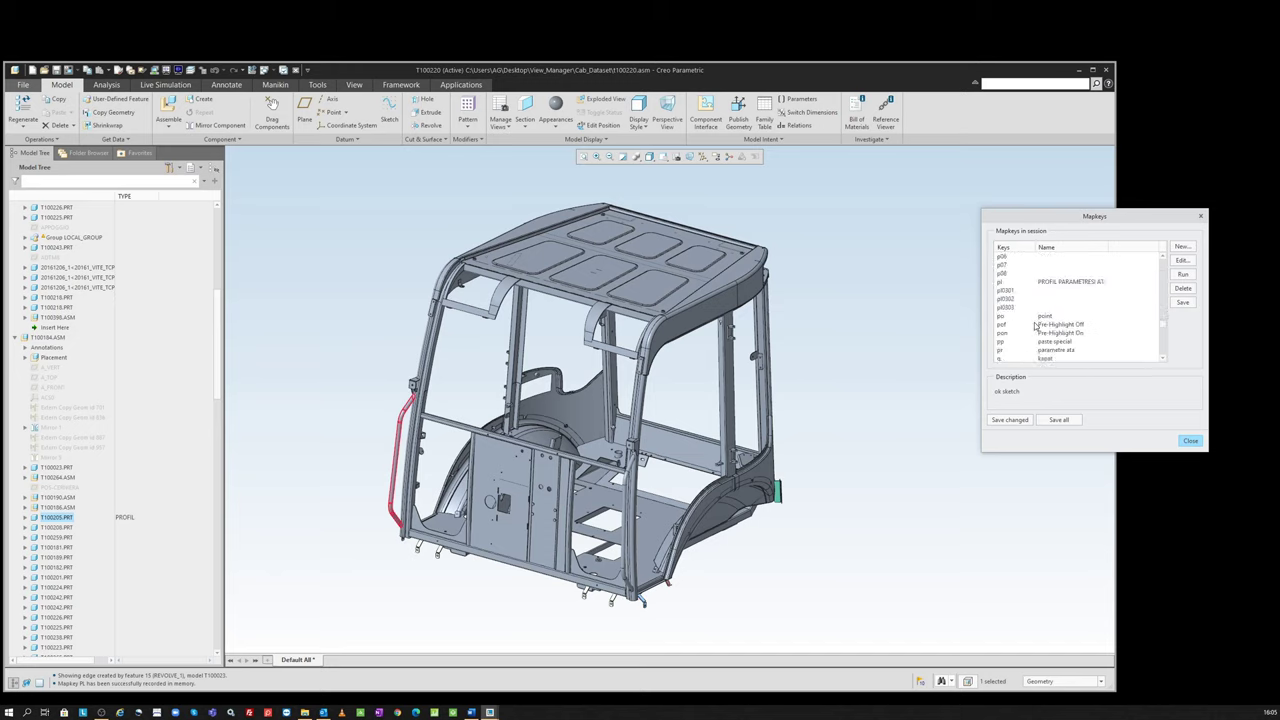
{"action": "scroll", "coordinate": [1038, 327], "scroll_direction": "down", "scroll_amount": 1}
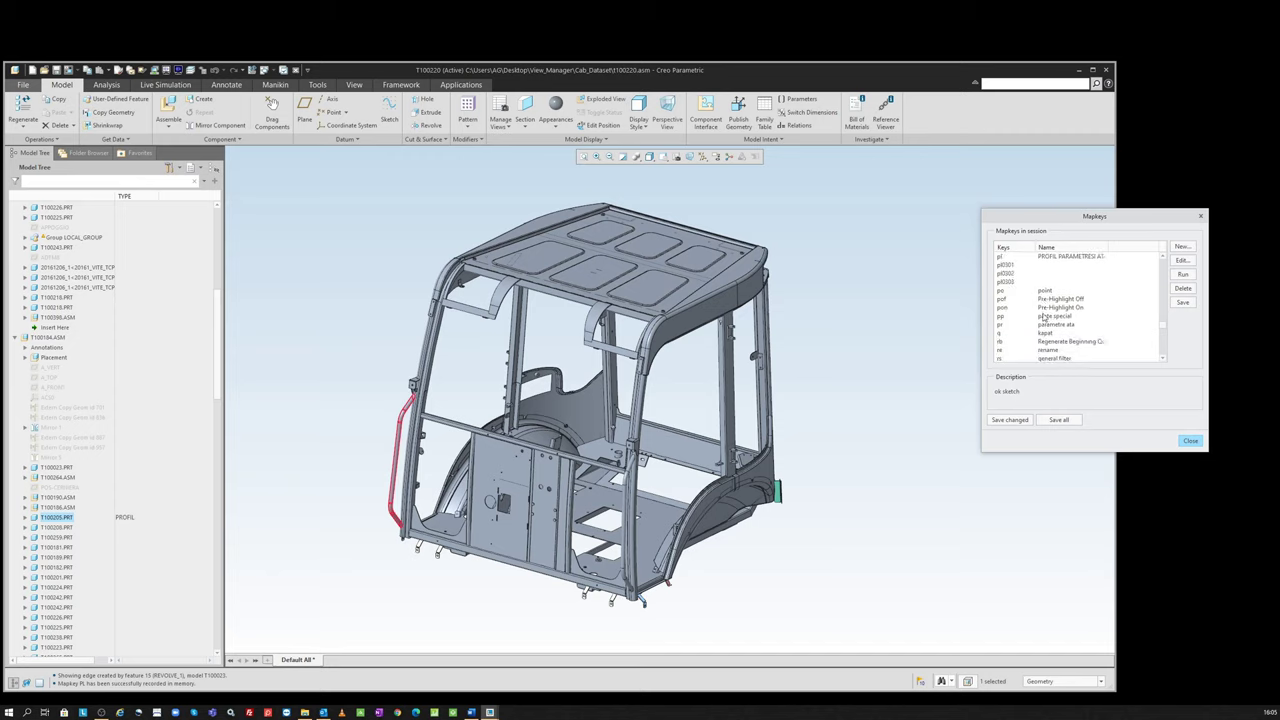
{"action": "scroll", "coordinate": [1045, 306], "scroll_direction": "down", "scroll_amount": 1}
{"action": "scroll", "coordinate": [1045, 303], "scroll_direction": "up", "scroll_amount": 1}
{"action": "scroll", "coordinate": [1043, 290], "scroll_direction": "up", "scroll_amount": 1}
{"action": "left_click", "coordinate": [1045, 288]}
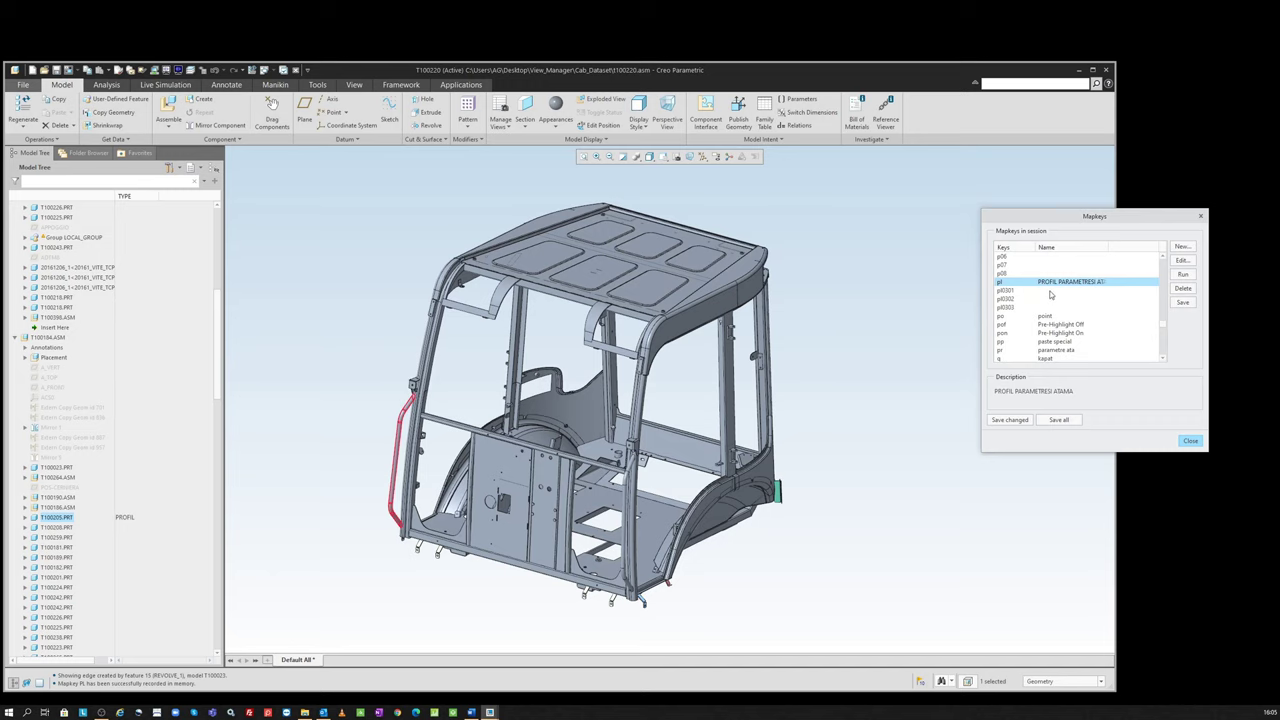
{"action": "left_click", "coordinate": [1190, 441]}
Step: Run the PL mapkey on the front pillar, rear pillar and horizontal cross beam
{"action": "scroll", "coordinate": [476, 380], "scroll_direction": "up", "scroll_amount": 2}
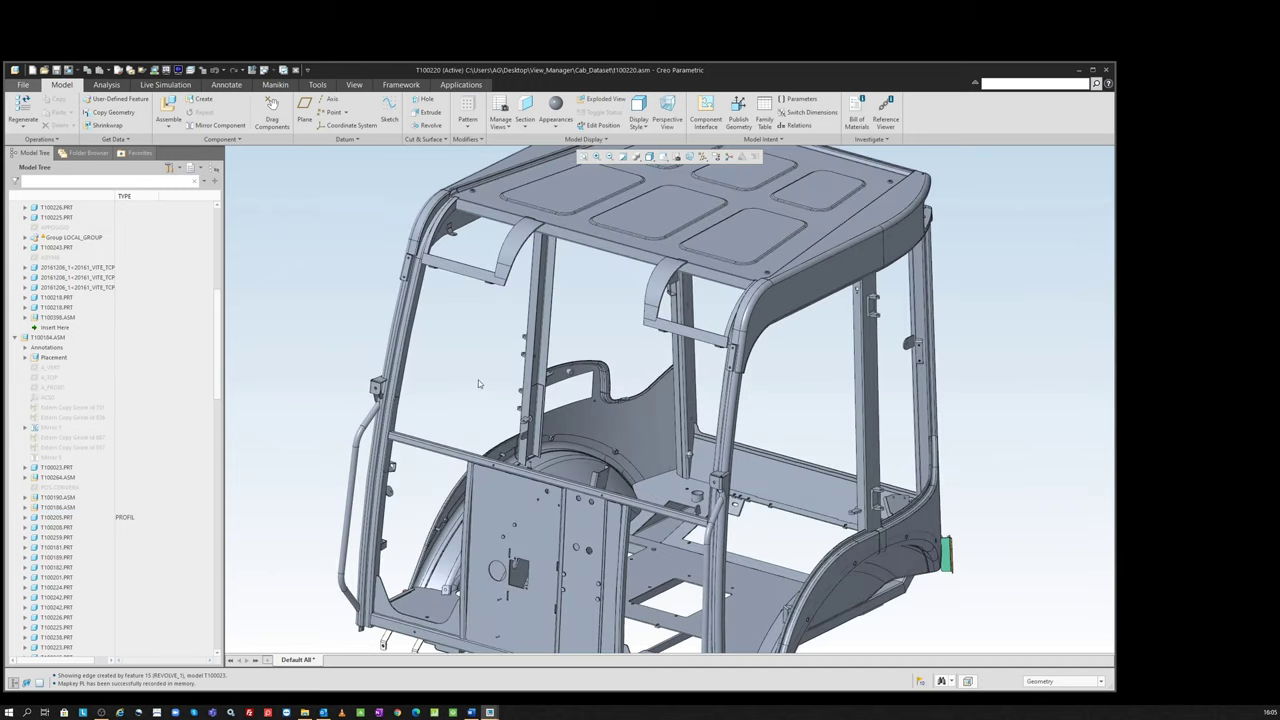
{"action": "left_click", "coordinate": [541, 318]}
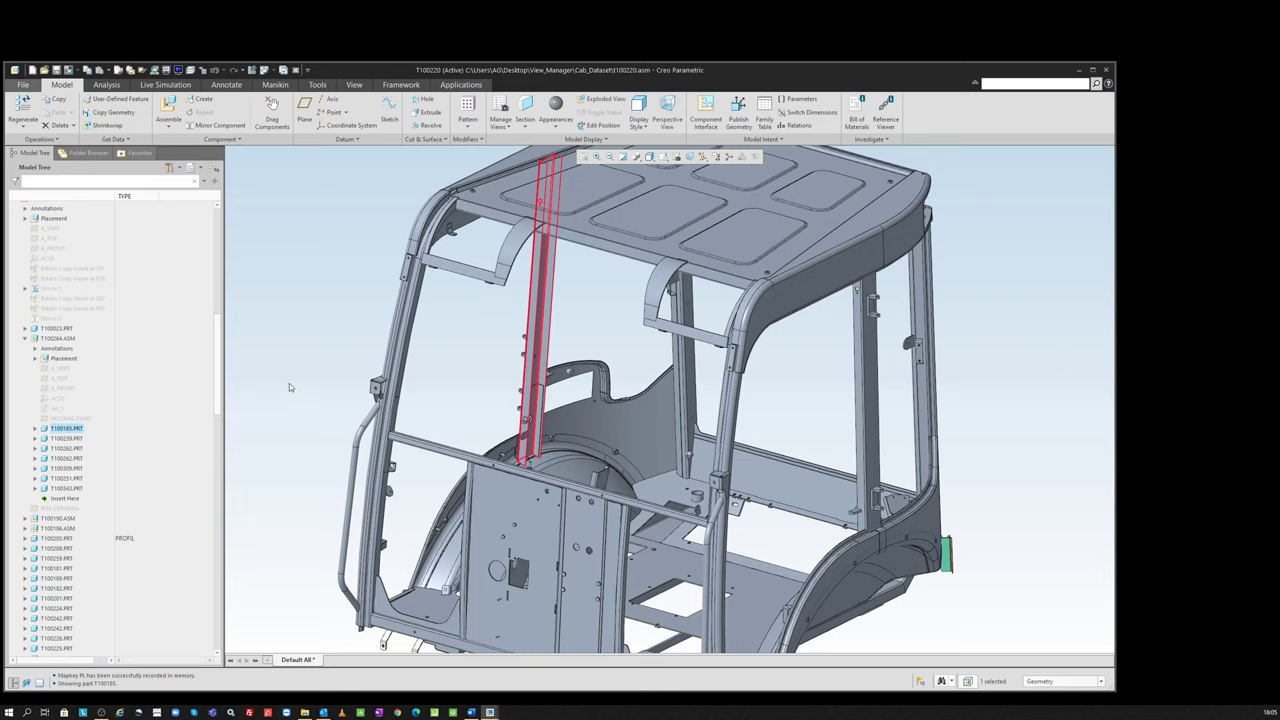
{"action": "key", "text": "p"}
{"action": "key", "text": "l"}
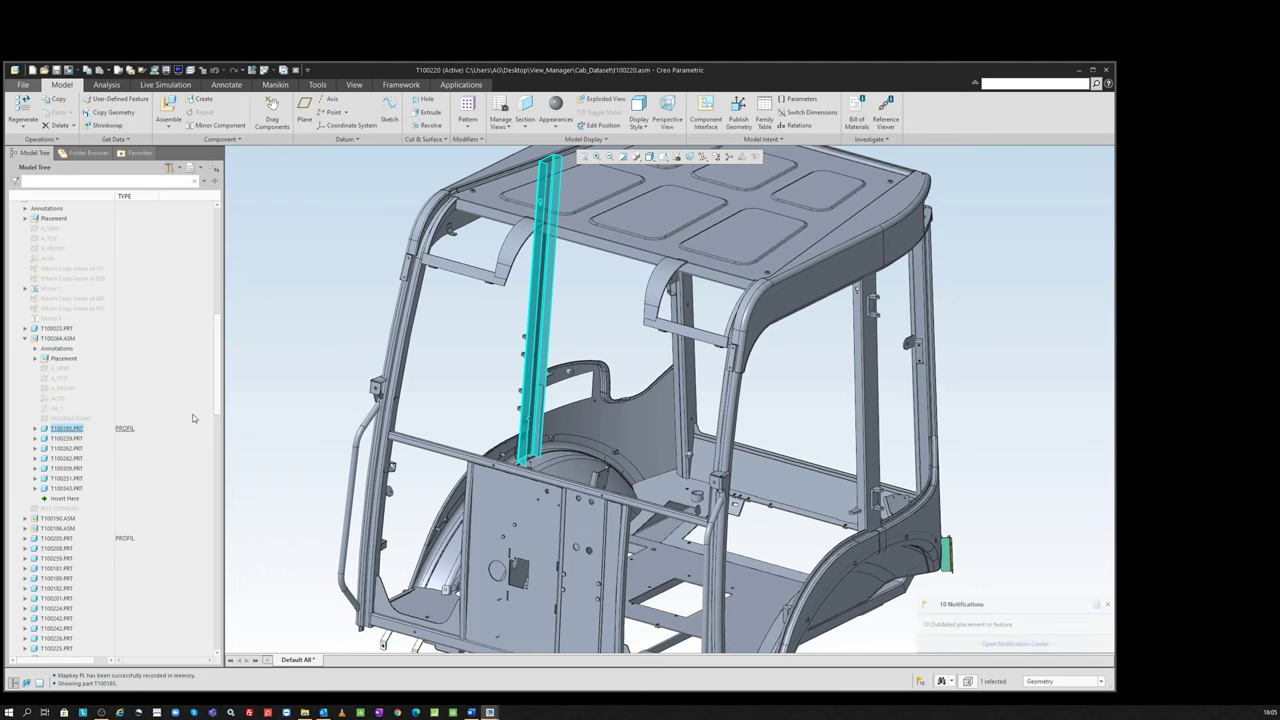
{"action": "key", "text": "ctrl+d"}
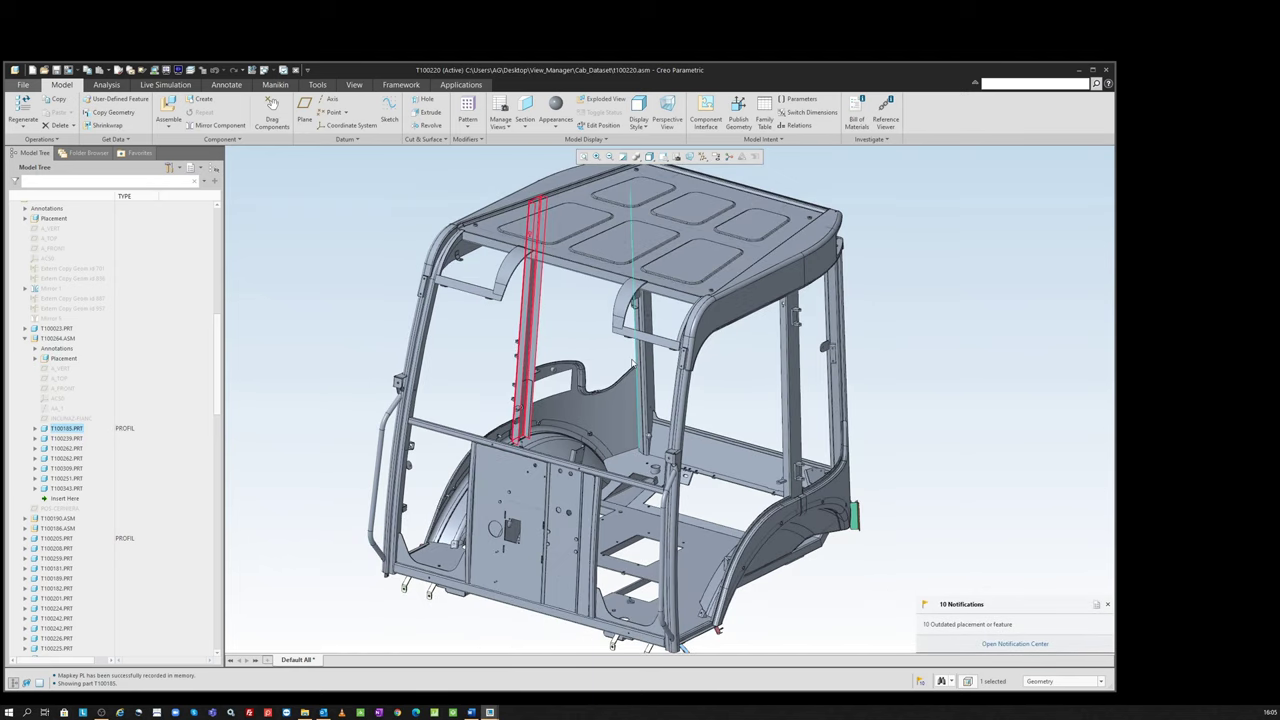
{"action": "left_click", "coordinate": [648, 355]}
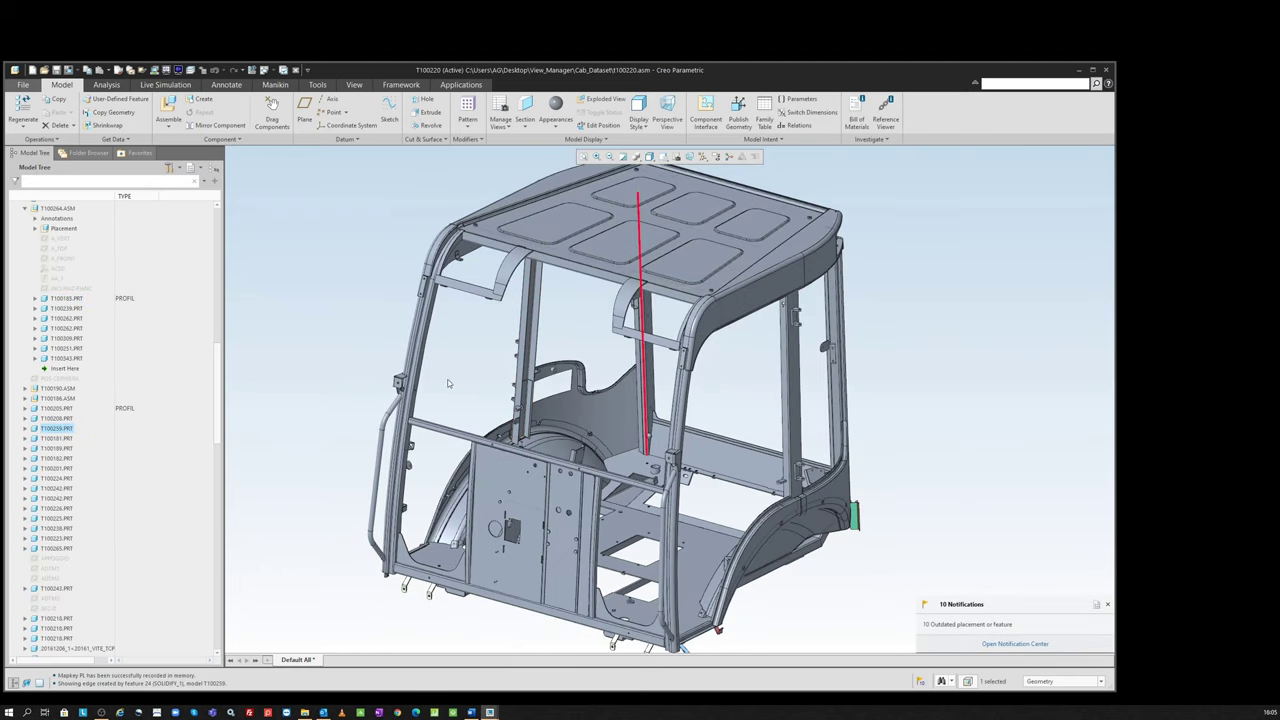
{"action": "key", "text": "p"}
{"action": "key", "text": "l"}
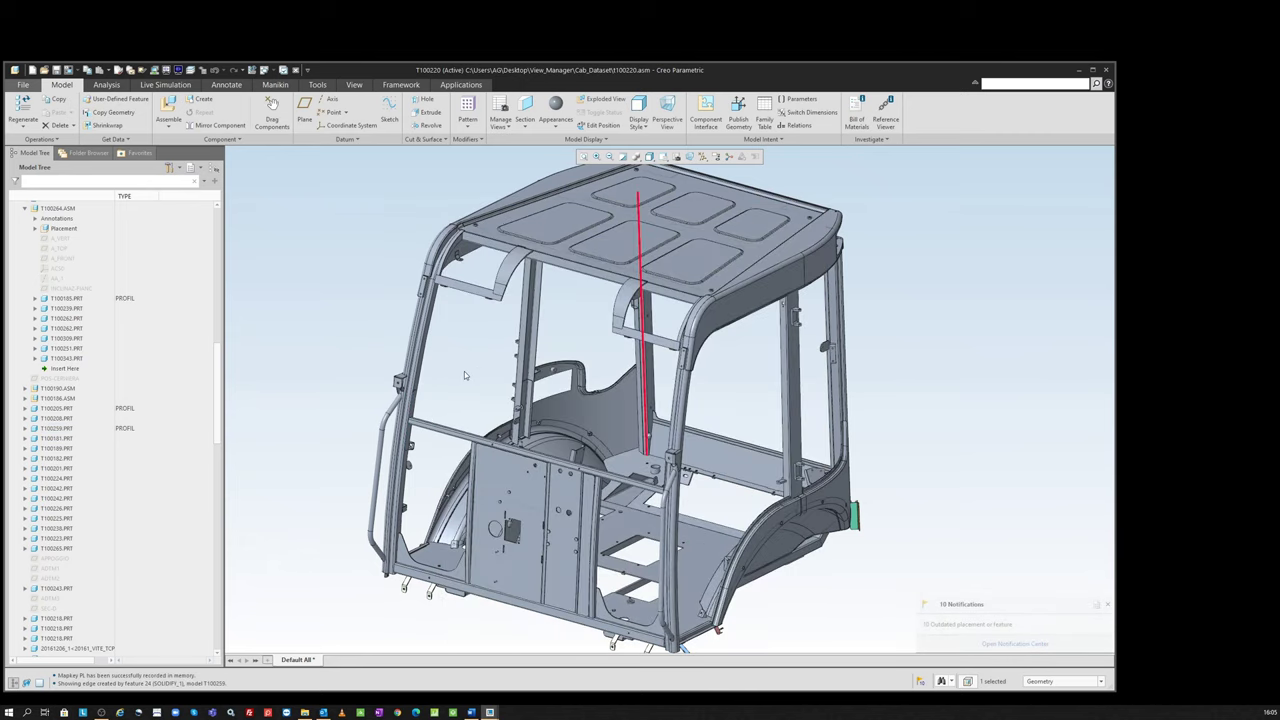
{"action": "scroll", "coordinate": [445, 435], "scroll_direction": "up", "scroll_amount": 4}
{"action": "left_click", "coordinate": [456, 425]}
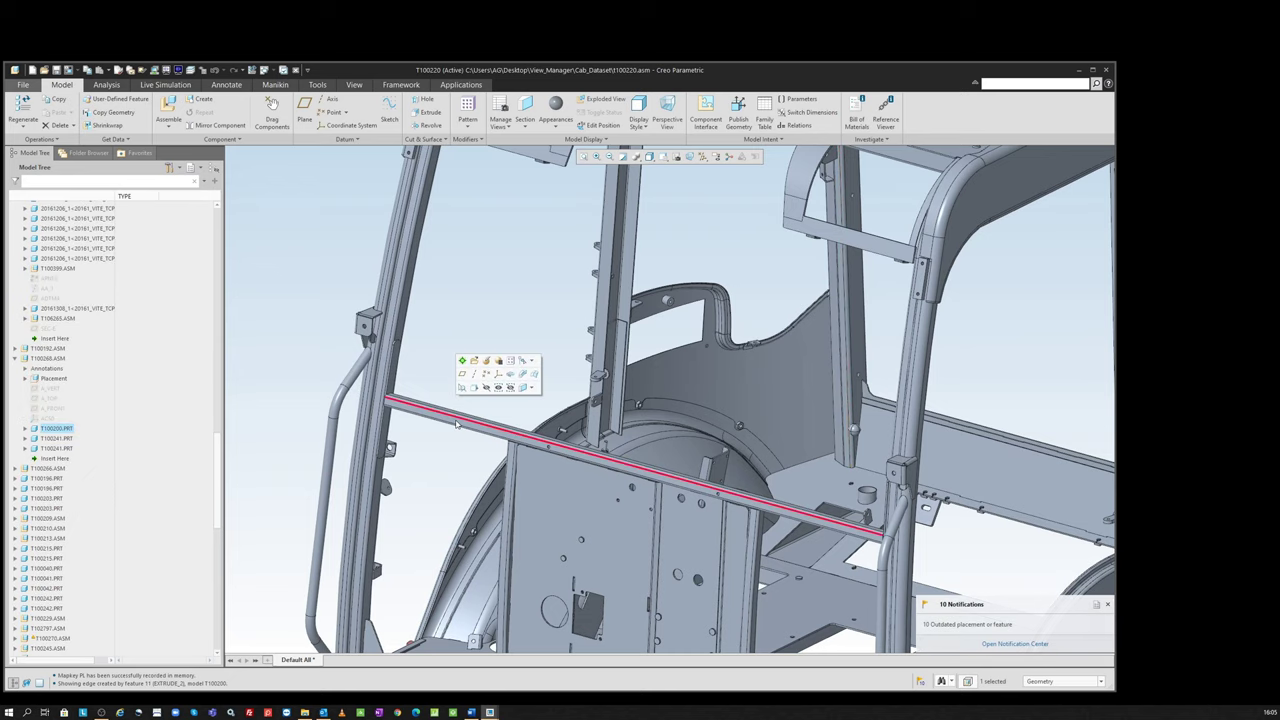
{"action": "key", "text": "p"}
{"action": "key", "text": "l"}
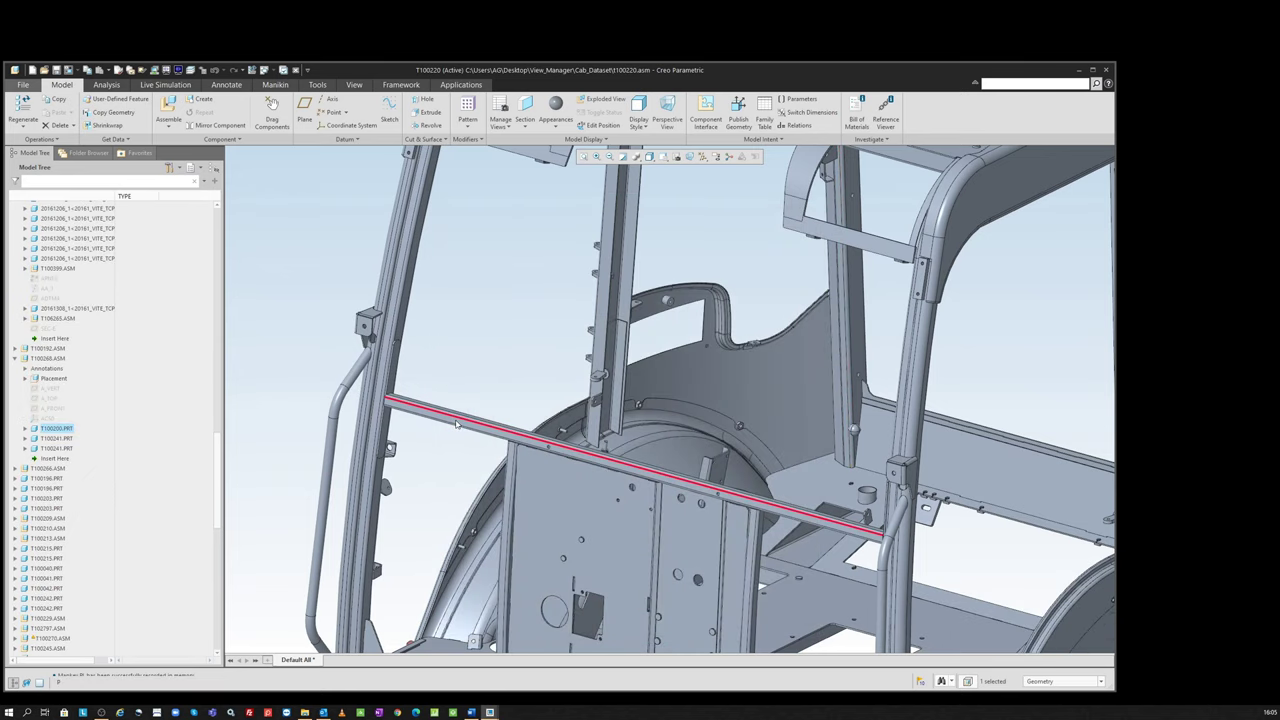
Step: Run PL on the bottom beam, then select the vertical rail T100193 by the side panel
{"action": "scroll", "coordinate": [486, 334], "scroll_direction": "down", "scroll_amount": 2}
{"action": "scroll", "coordinate": [478, 417], "scroll_direction": "down", "scroll_amount": 2}
{"action": "middle_click_drag", "start_coordinate": [494, 440], "coordinate": [476, 445]}
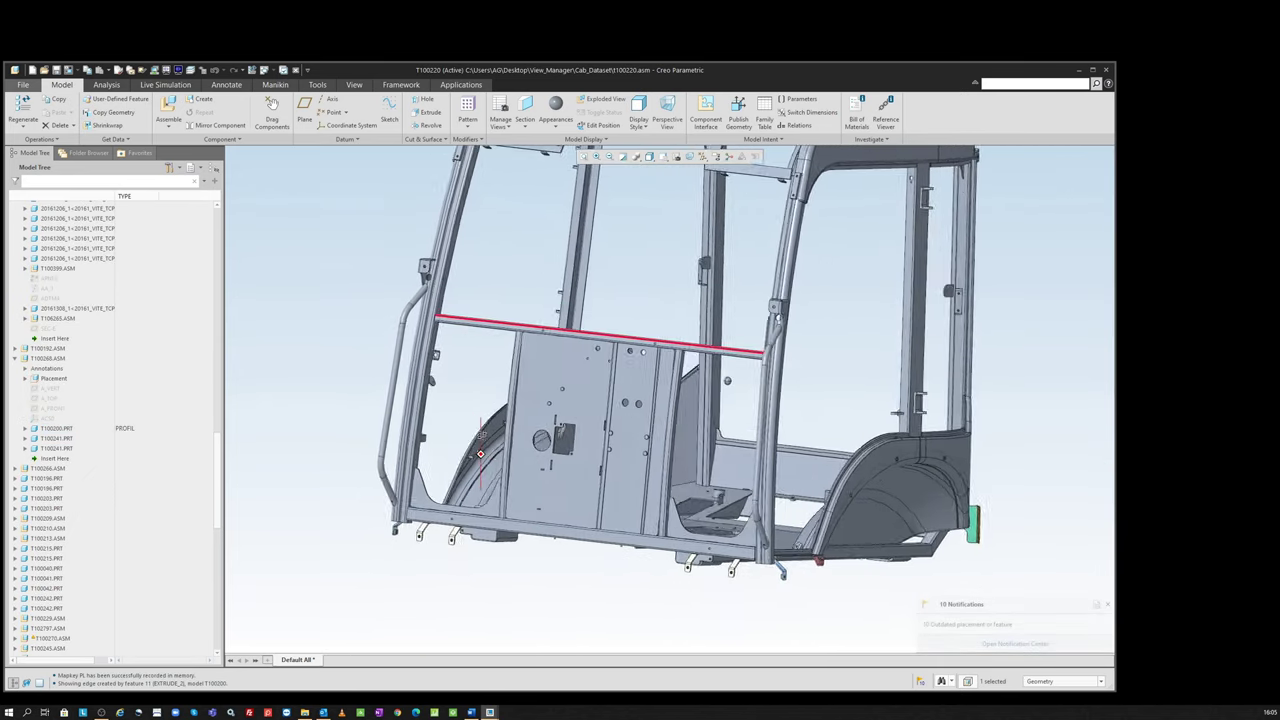
{"action": "scroll", "coordinate": [512, 535], "scroll_direction": "up", "scroll_amount": 3}
{"action": "left_click", "coordinate": [516, 529]}
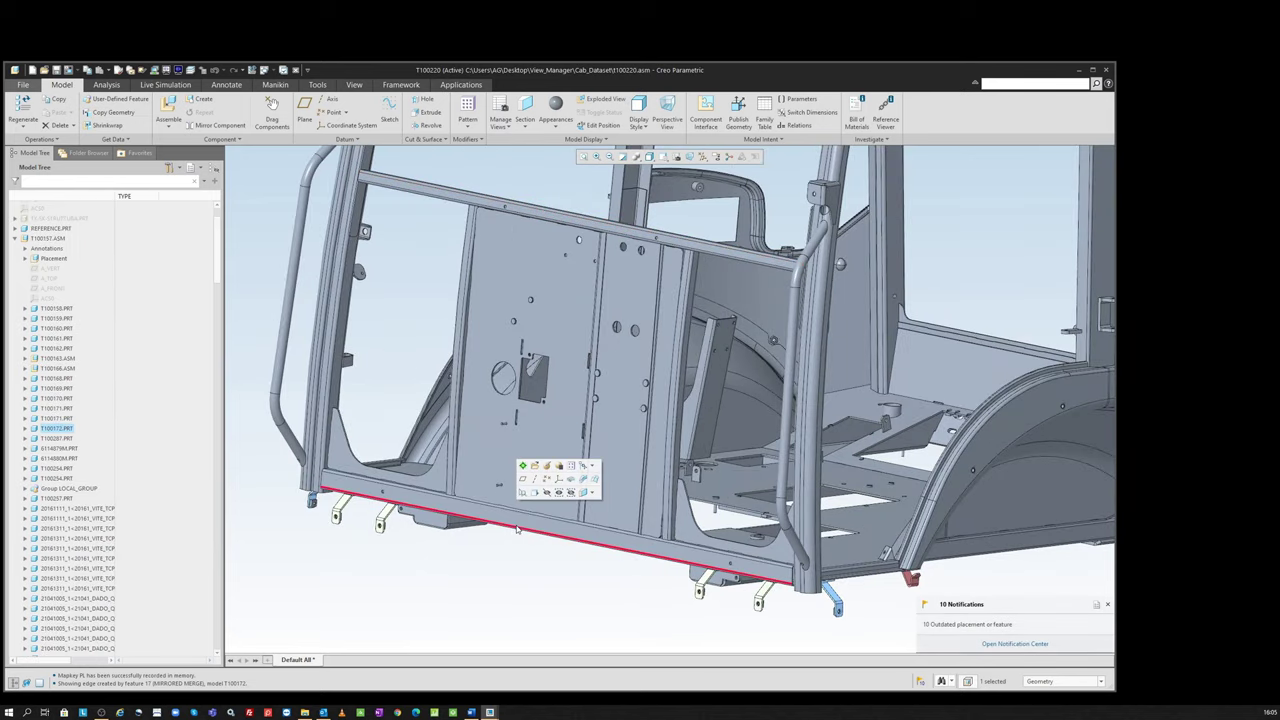
{"action": "key", "text": "p"}
{"action": "key", "text": "l"}
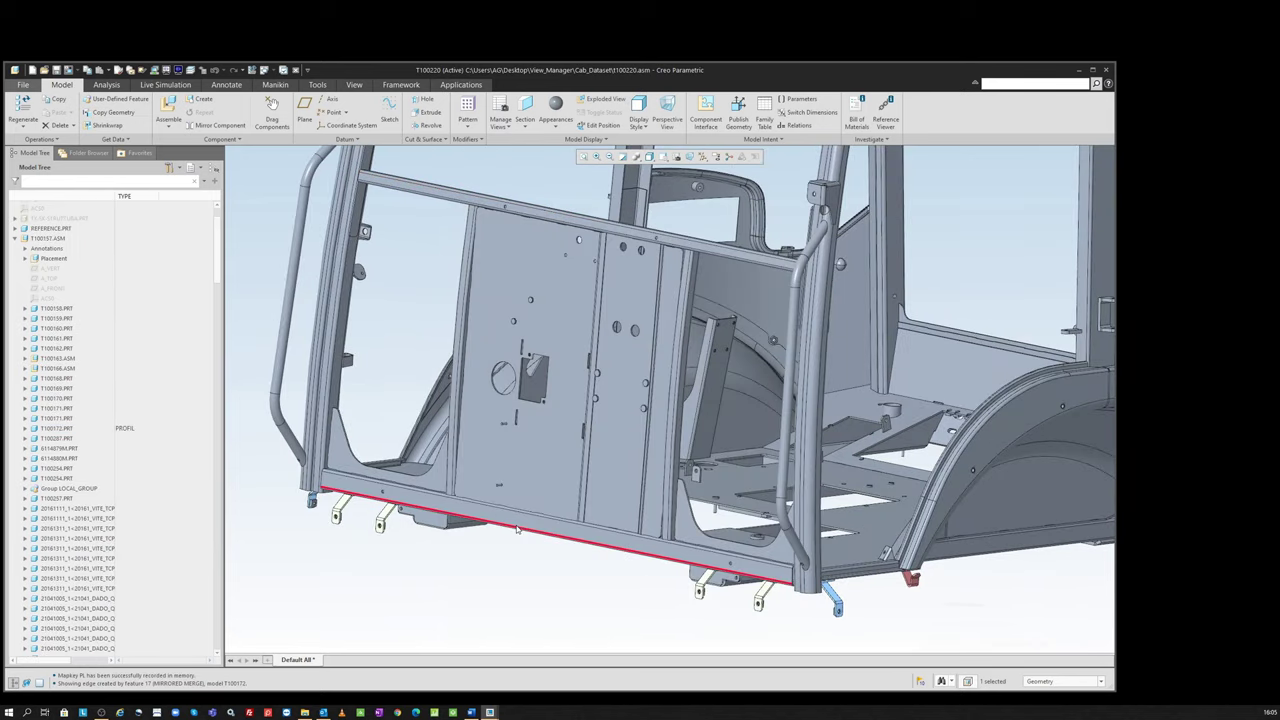
{"action": "scroll", "coordinate": [530, 505], "scroll_direction": "down", "scroll_amount": 2}
{"action": "scroll", "coordinate": [557, 465], "scroll_direction": "down", "scroll_amount": 2}
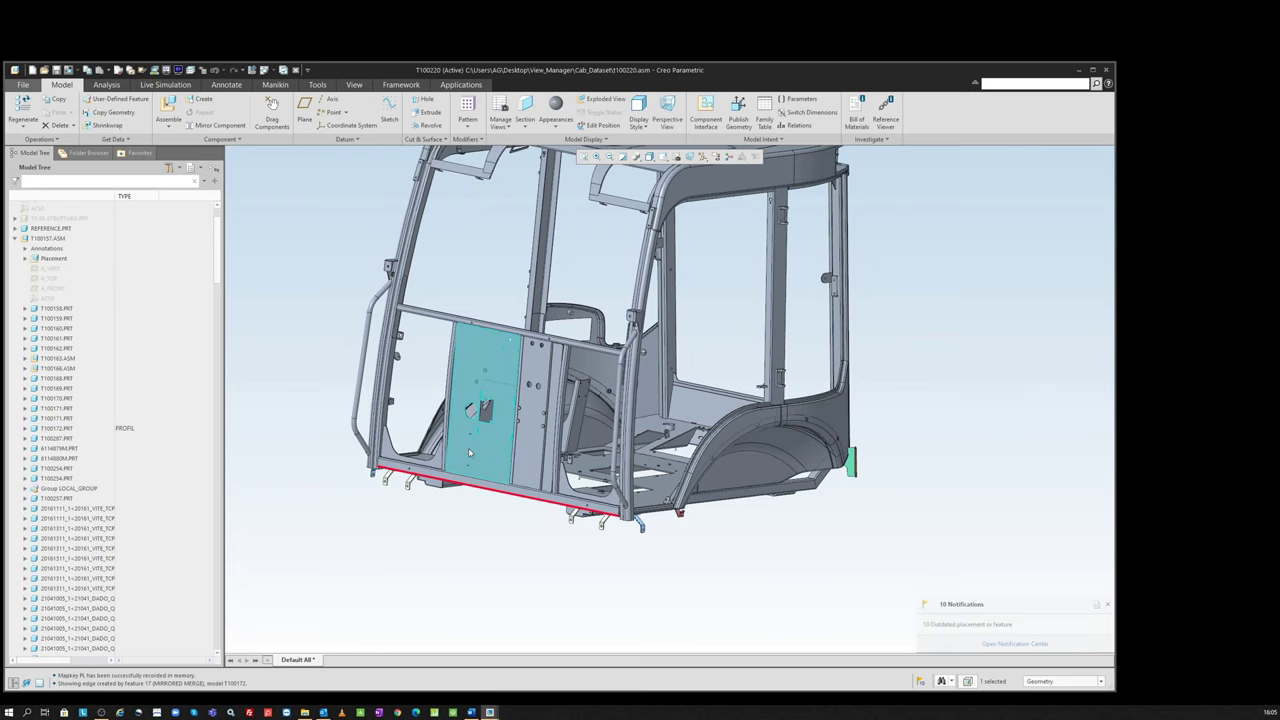
{"action": "middle_click_drag", "start_coordinate": [563, 441], "coordinate": [567, 474]}
{"action": "scroll", "coordinate": [567, 473], "scroll_direction": "up", "scroll_amount": 3}
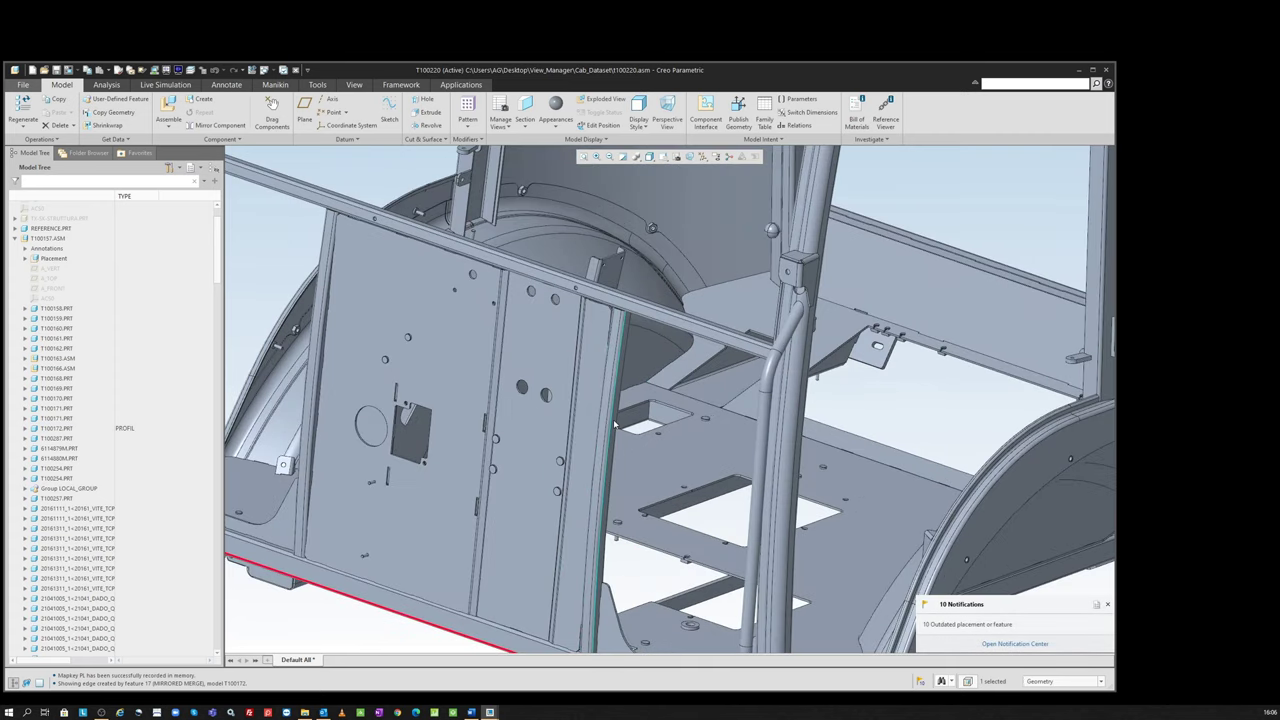
{"action": "left_click", "coordinate": [615, 425]}
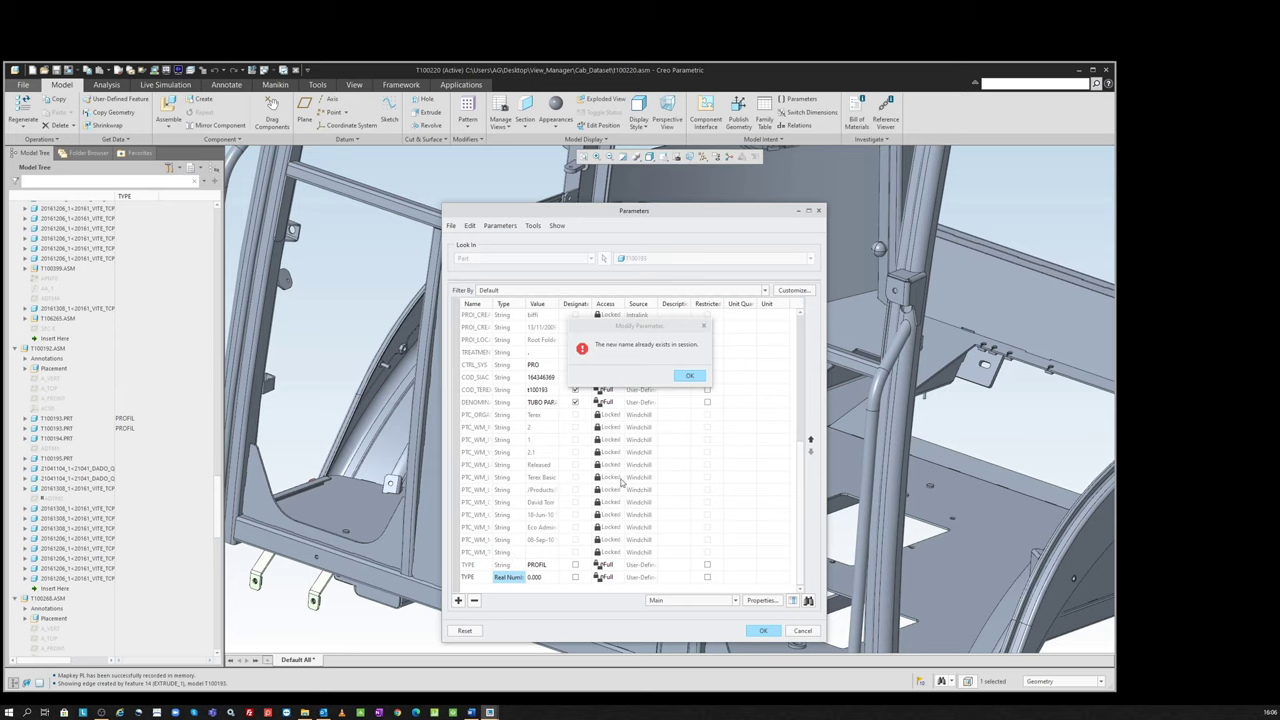
Step: Dismiss the duplicate-name error, delete the extra real TYPE parameter, and reset the cab view
{"action": "left_click", "coordinate": [688, 379]}
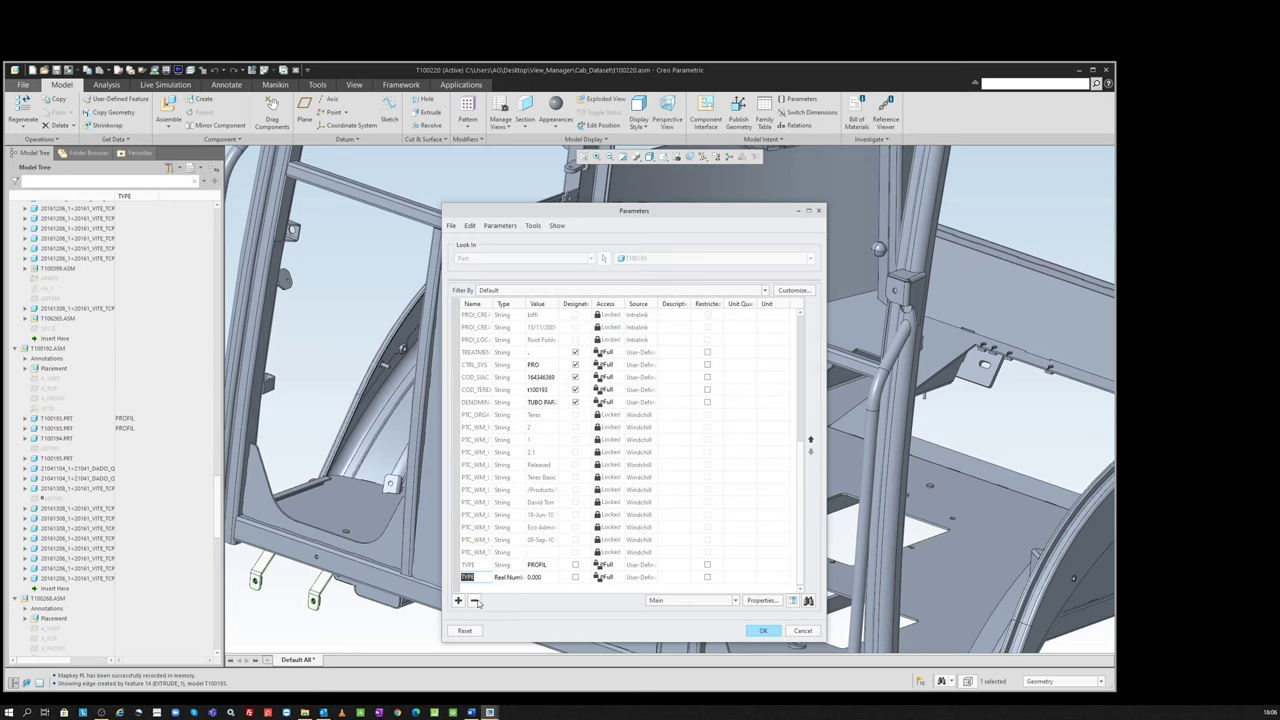
{"action": "left_click", "coordinate": [475, 601]}
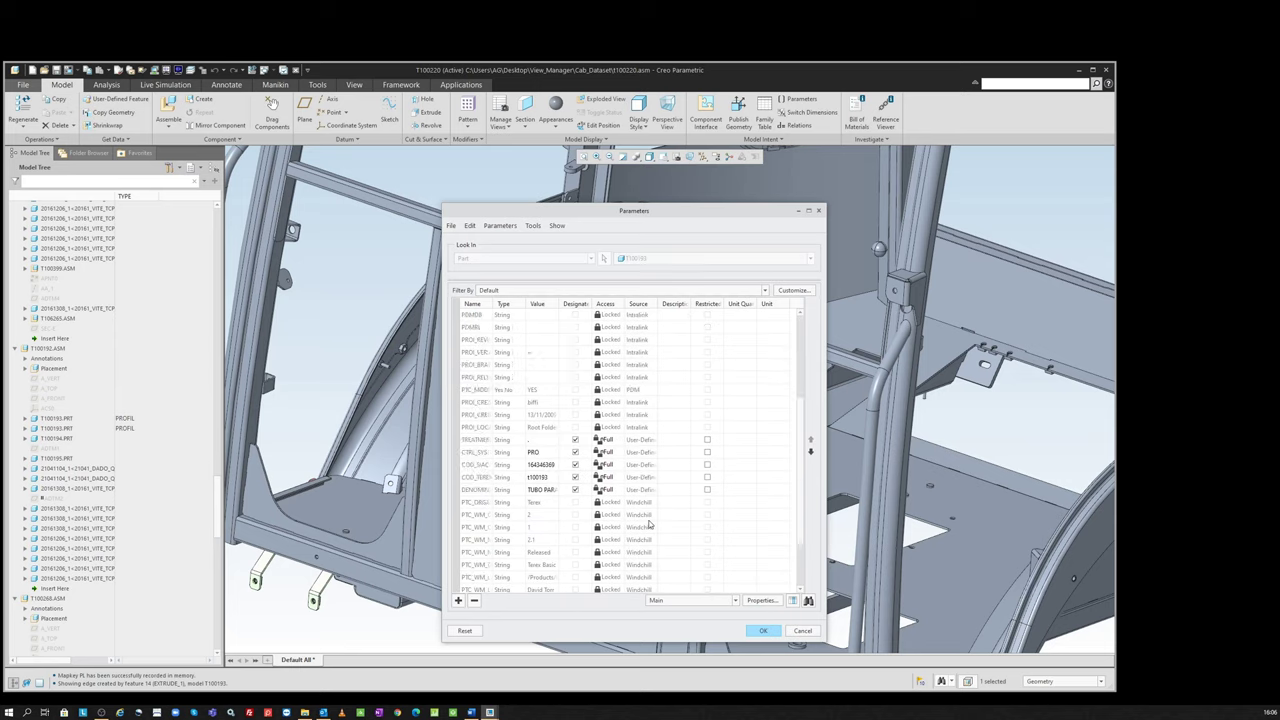
{"action": "left_click", "coordinate": [765, 631]}
{"action": "key", "text": "ctrl+d"}
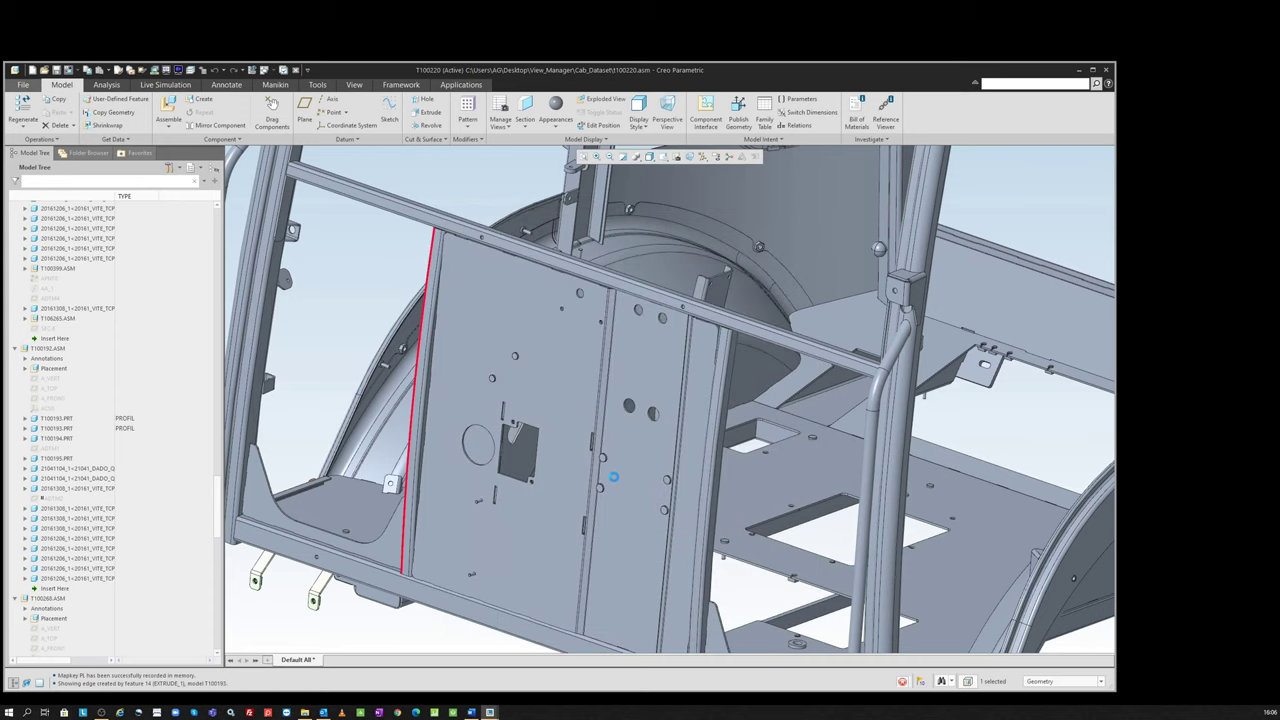
{"action": "left_click", "coordinate": [428, 354]}
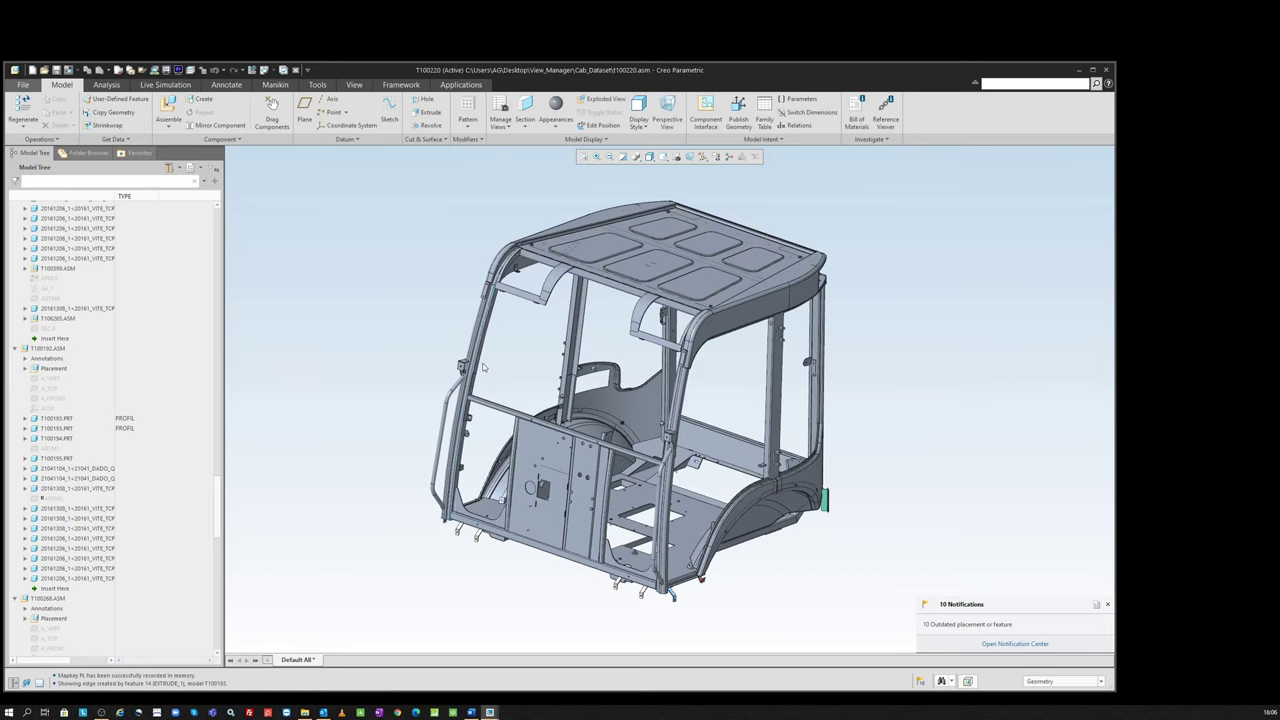
Step: Open the Search Tool from the status-bar Find button and move it over the view
{"action": "mouse_move", "coordinate": [643, 371]}
{"action": "middle_mouse_down"}
{"action": "mouse_move", "coordinate": [622, 376]}
{"action": "mouse_move", "coordinate": [629, 356]}
{"action": "middle_mouse_up"}
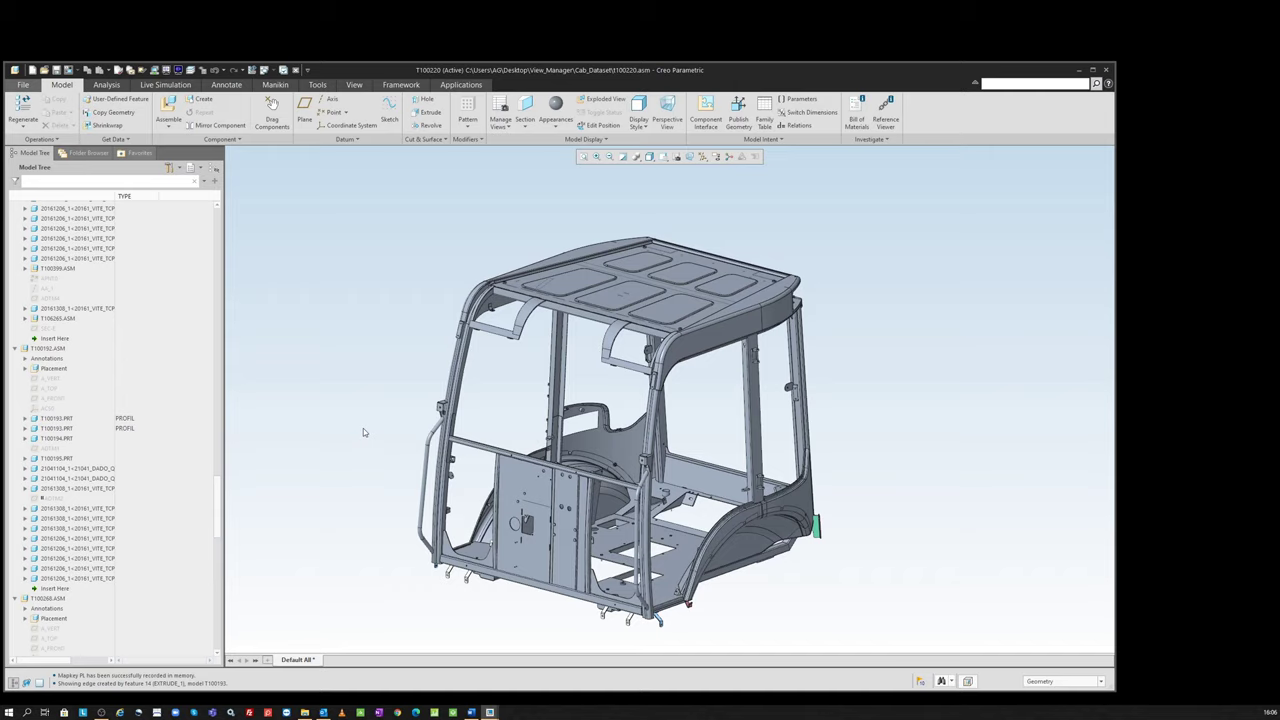
{"action": "left_click", "coordinate": [940, 681]}
{"action": "left_click_drag", "start_coordinate": [1155, 77], "coordinate": [947, 181]}
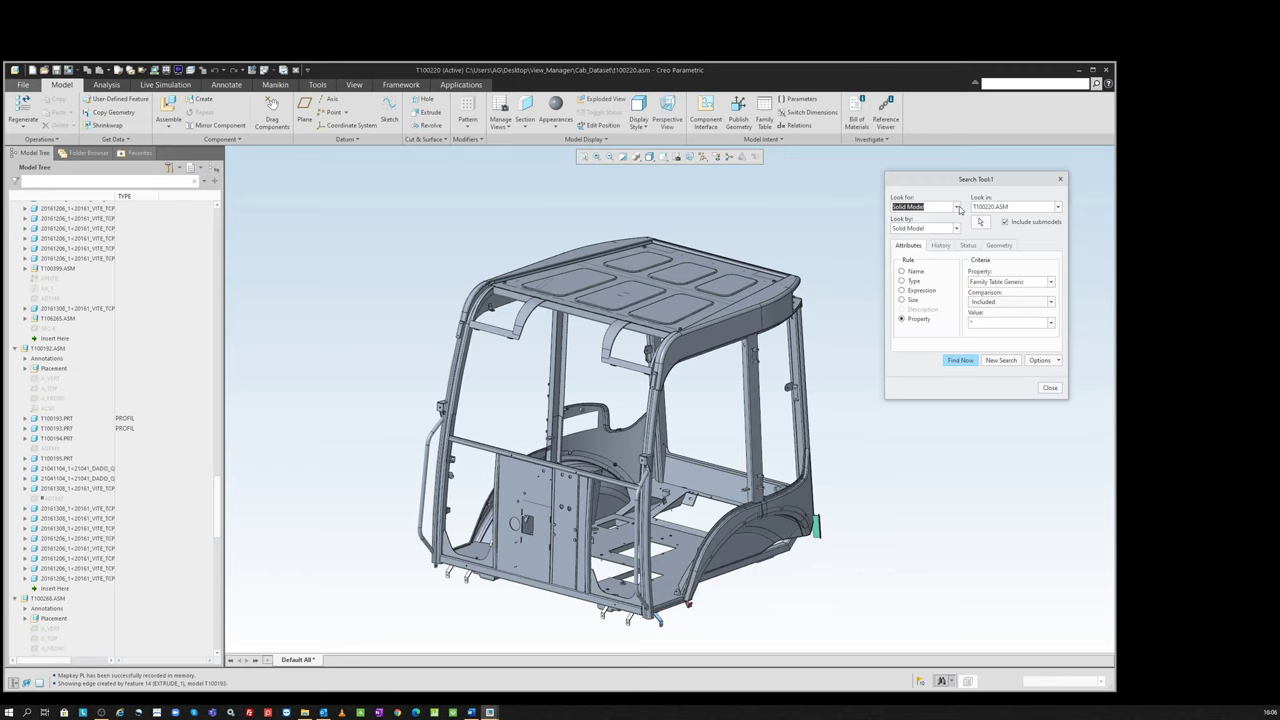
Step: Set the search to an Expression on the String parameter TYPE
{"action": "left_click", "coordinate": [902, 290]}
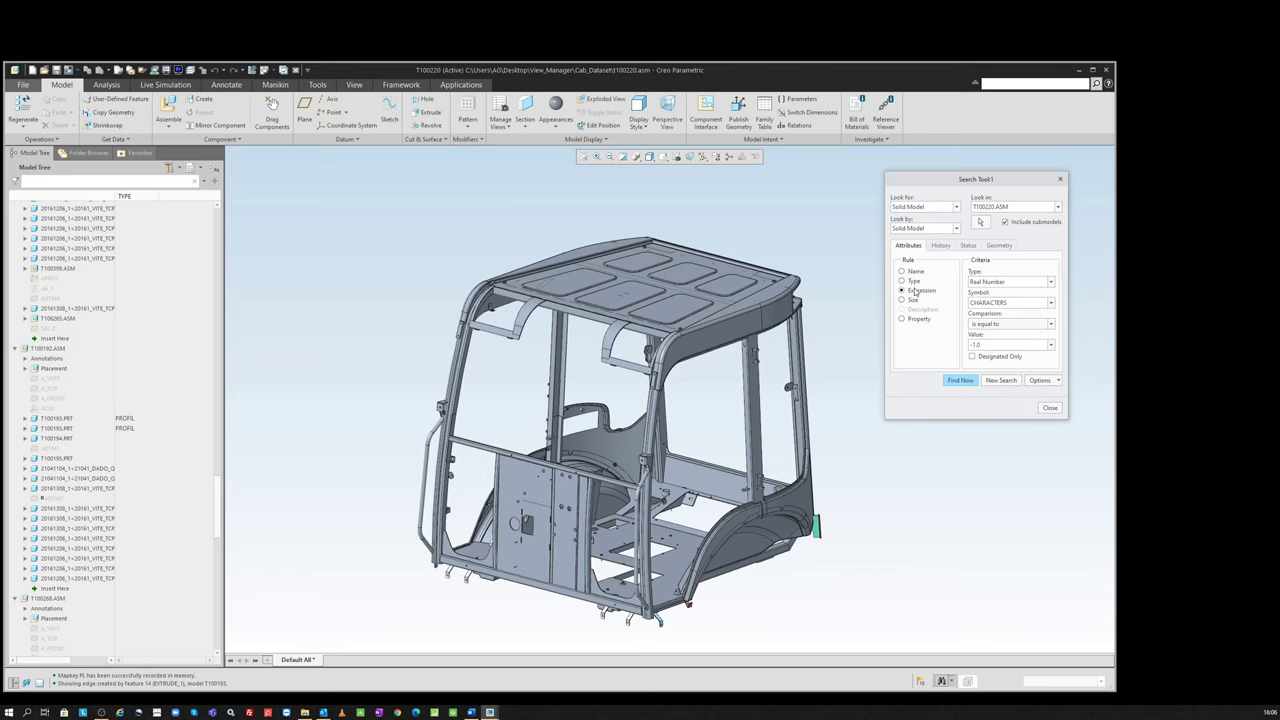
{"action": "left_click", "coordinate": [1044, 282]}
{"action": "left_click", "coordinate": [1012, 283]}
{"action": "left_click", "coordinate": [1052, 284]}
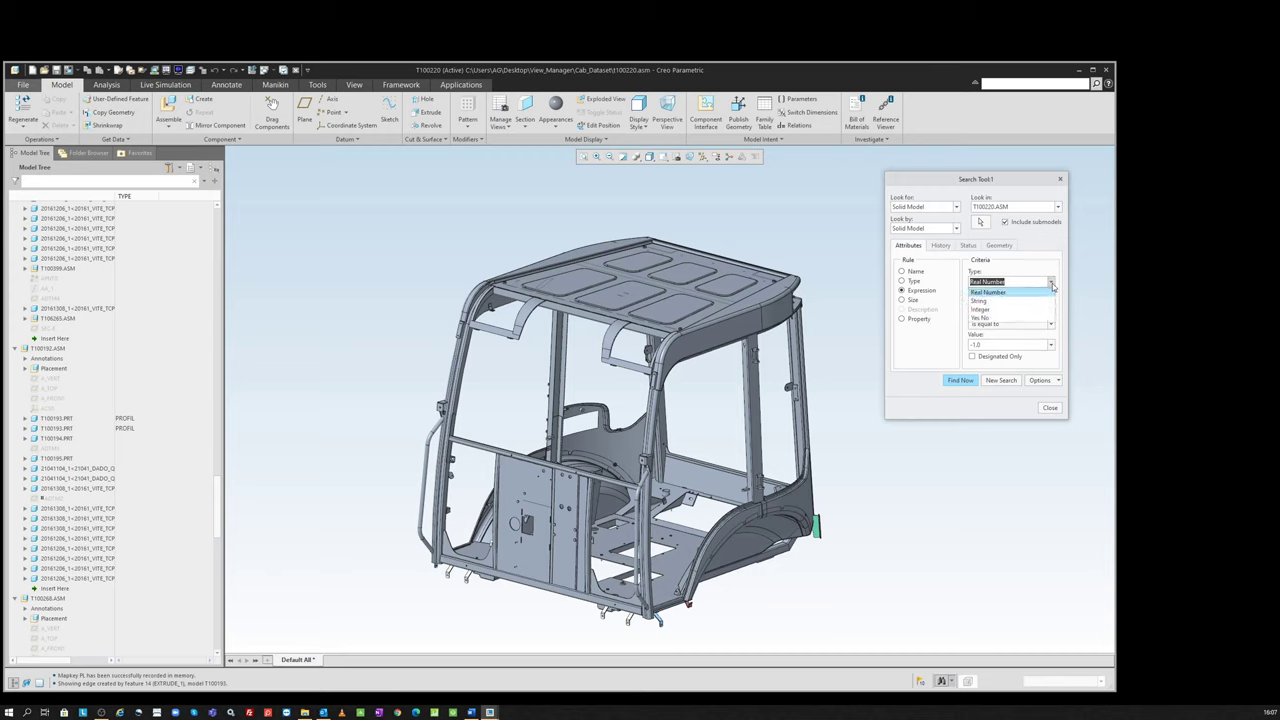
{"action": "left_click", "coordinate": [1013, 302]}
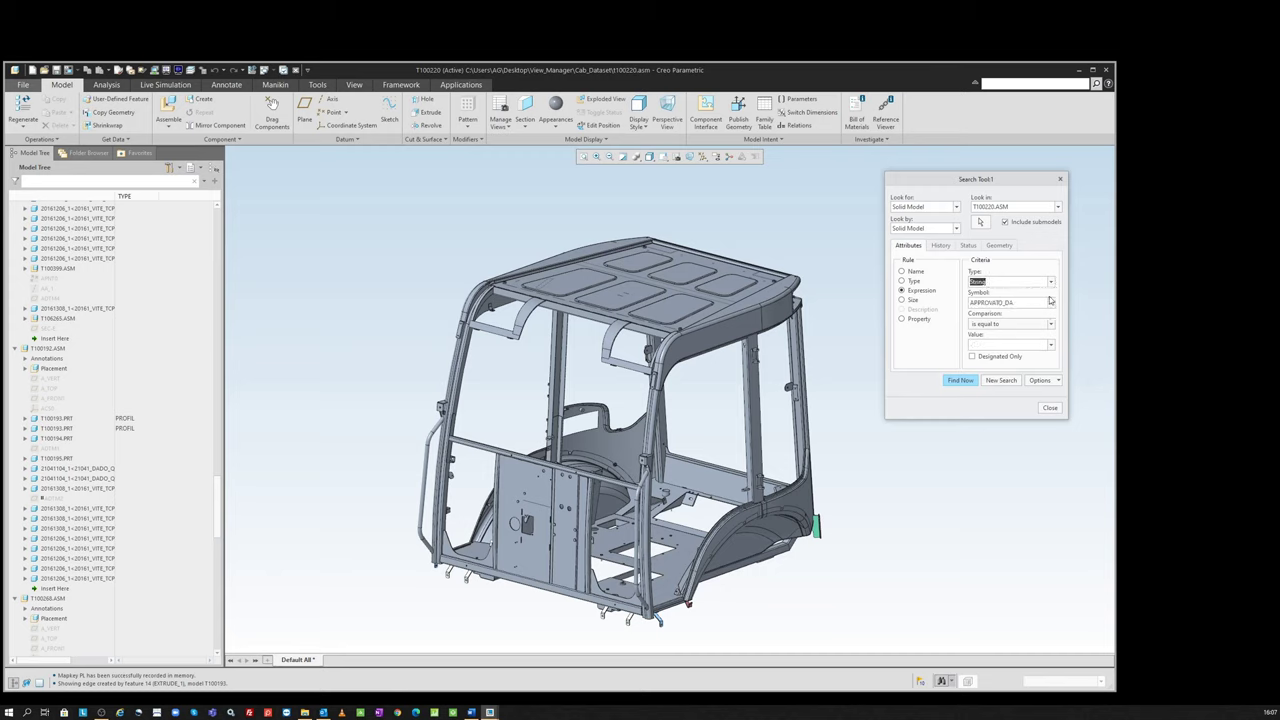
{"action": "left_click", "coordinate": [1051, 302]}
{"action": "scroll", "coordinate": [1015, 420], "scroll_direction": "down", "scroll_amount": 4}
{"action": "scroll", "coordinate": [995, 440], "scroll_direction": "down", "scroll_amount": 3}
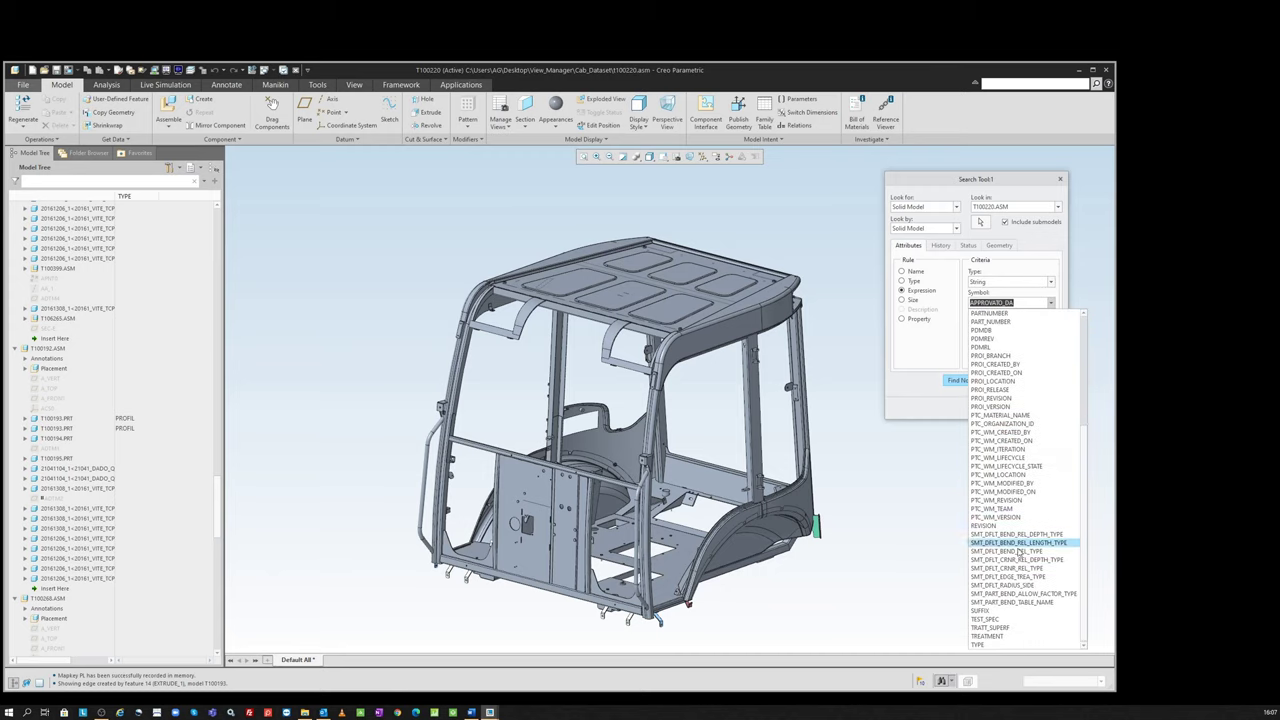
{"action": "left_click", "coordinate": [995, 645]}
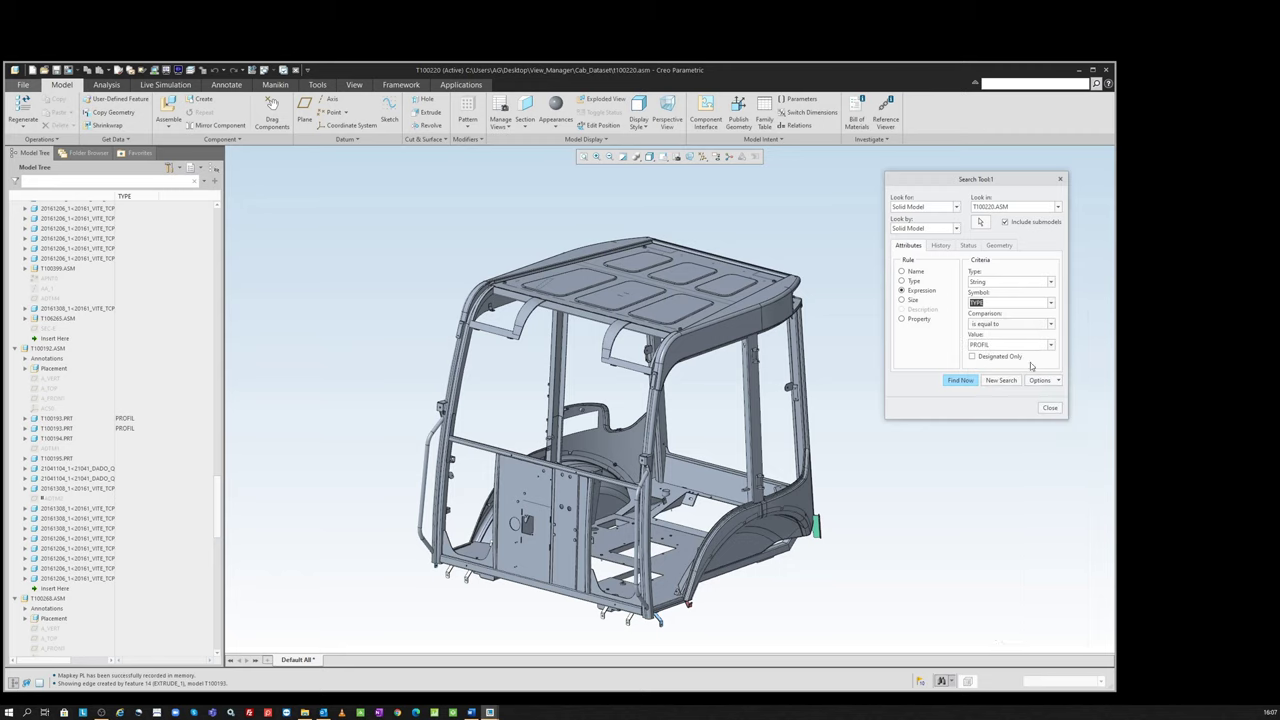
Step: Search for TYPE value PROFIL and select all 11 found parts
{"action": "left_click", "coordinate": [1048, 303]}
{"action": "left_click", "coordinate": [1044, 300]}
{"action": "double_click", "coordinate": [997, 344]}
{"action": "left_click", "coordinate": [966, 380]}
{"action": "left_click", "coordinate": [926, 470]}
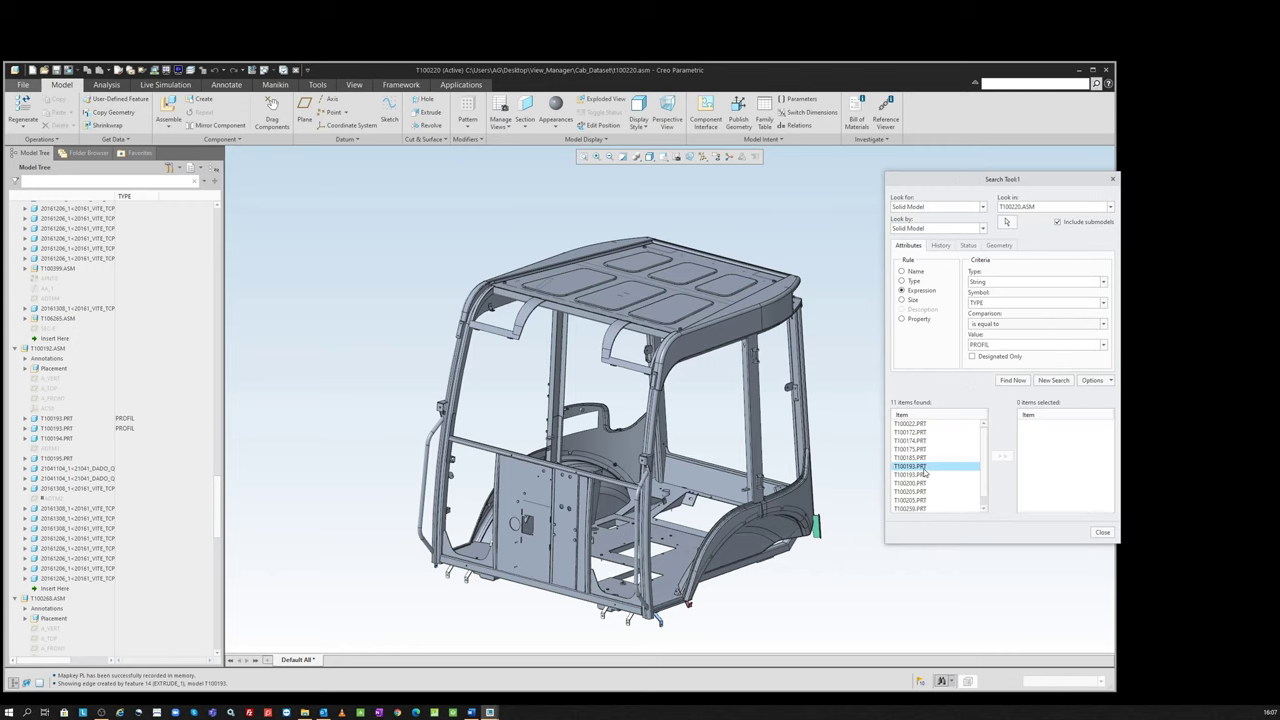
{"action": "key", "text": "ctrl+a"}
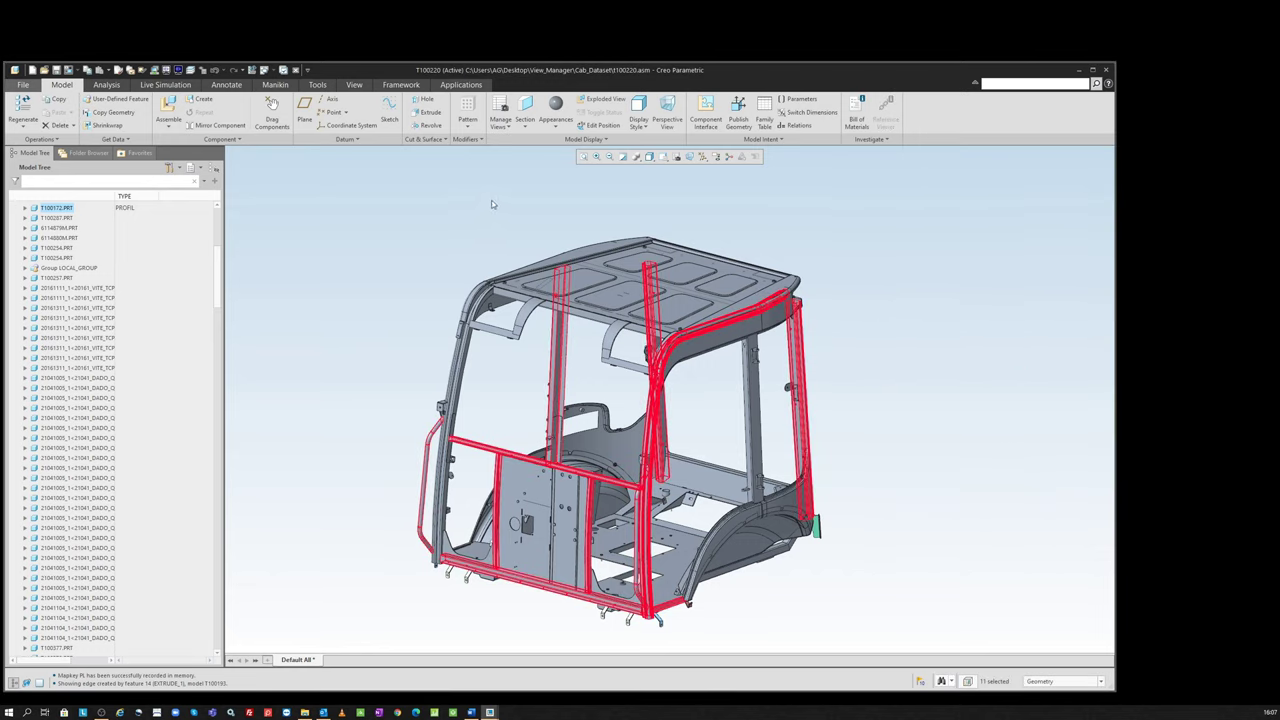
Step: Hide the 11 found PROFIL parts and tag the left roof pillar and right rear pillar with the PL mapkey
{"action": "right_click", "coordinate": [491, 204]}
{"action": "left_click", "coordinate": [506, 184]}
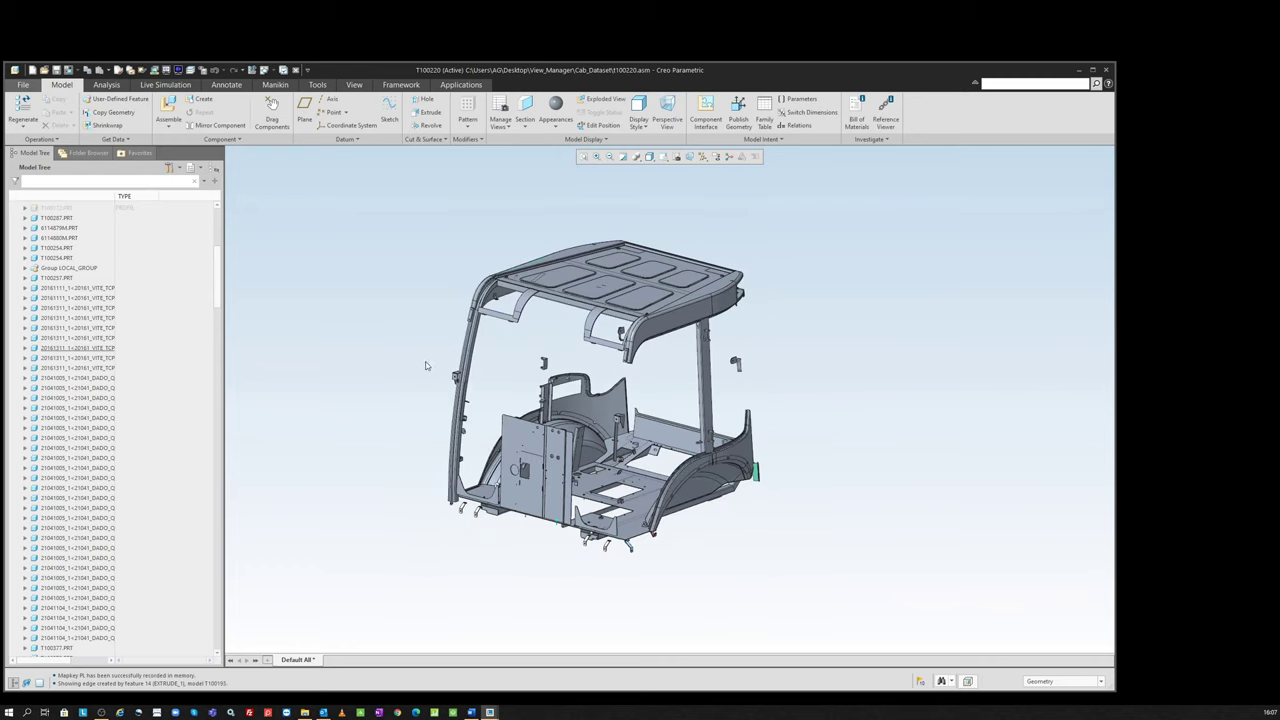
{"action": "scroll", "coordinate": [428, 366], "scroll_direction": "up", "scroll_amount": 3}
{"action": "left_click", "coordinate": [502, 350]}
{"action": "key", "text": "p"}
{"action": "key", "text": "l"}
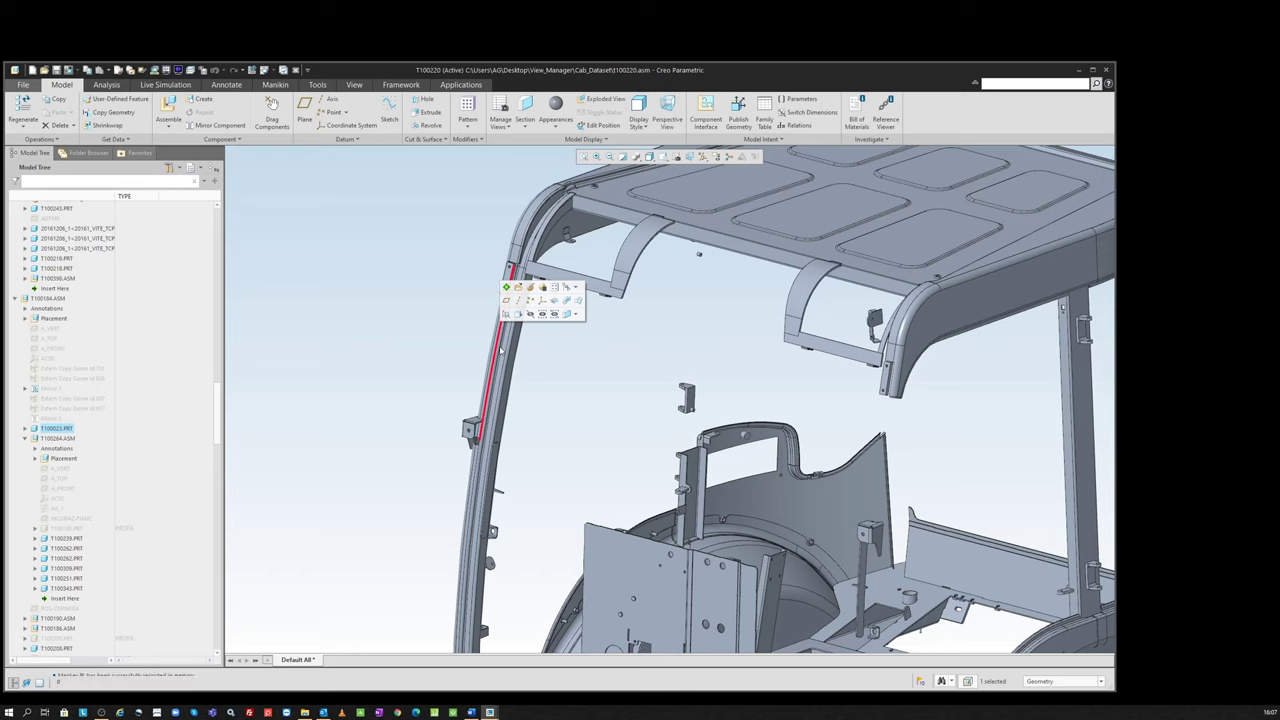
{"action": "scroll", "coordinate": [461, 374], "scroll_direction": "down", "scroll_amount": 3}
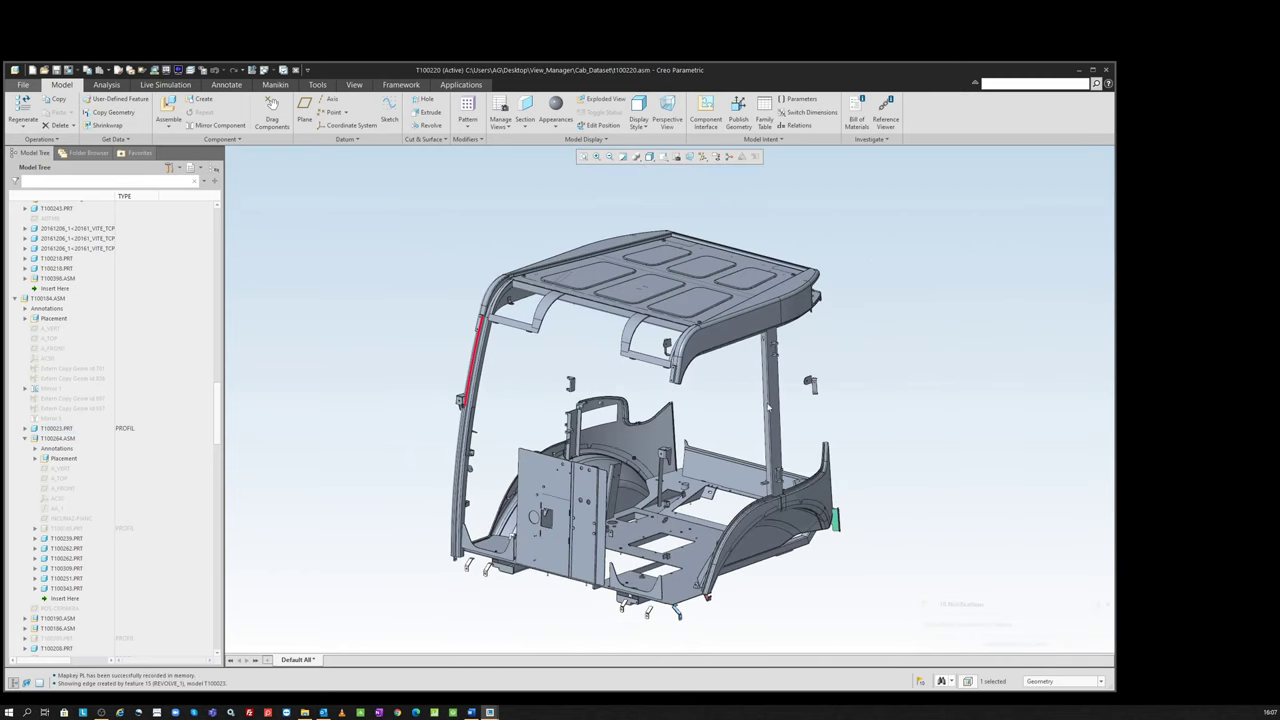
{"action": "scroll", "coordinate": [719, 397], "scroll_direction": "up", "scroll_amount": 5}
{"action": "left_click", "coordinate": [719, 397]}
{"action": "key", "text": "p"}
{"action": "key", "text": "l"}
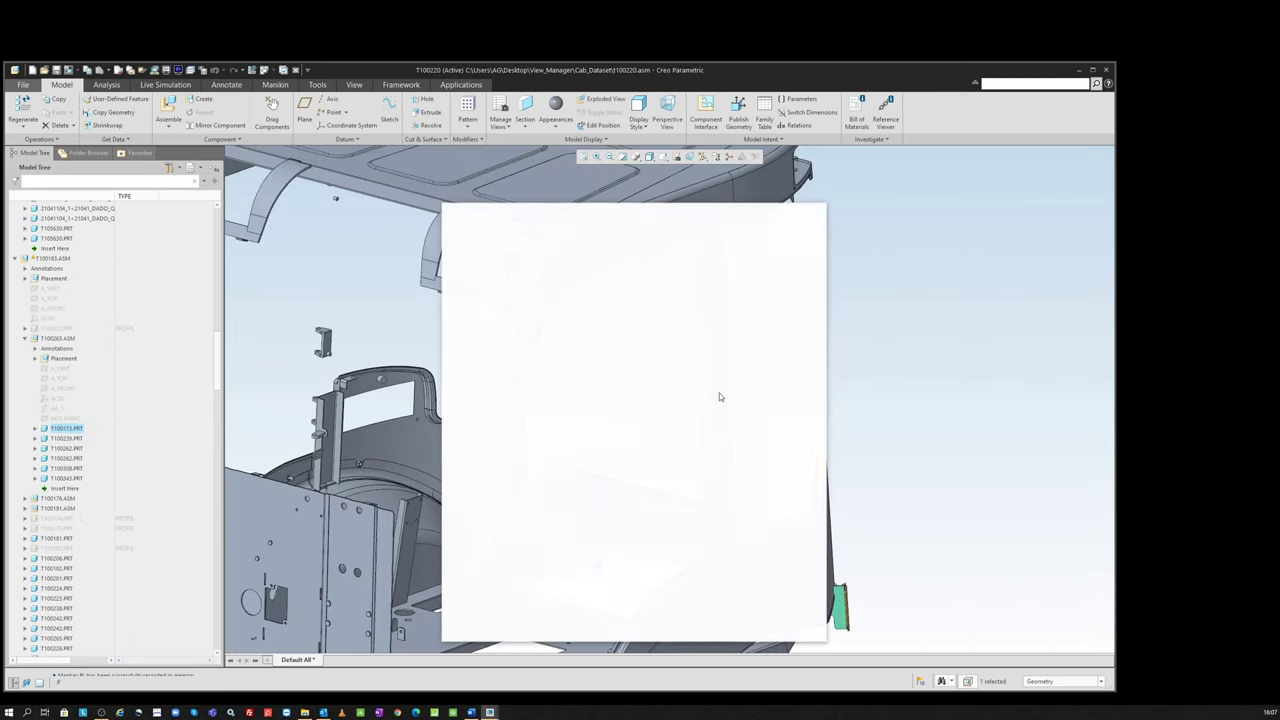
Step: Tag the roof edge rail, the crossbar under the roof and the lower rail with the PL mapkey
{"action": "scroll", "coordinate": [671, 391], "scroll_direction": "down", "scroll_amount": 2}
{"action": "scroll", "coordinate": [619, 389], "scroll_direction": "down", "scroll_amount": 2}
{"action": "middle_click_drag", "start_coordinate": [628, 361], "coordinate": [480, 310]}
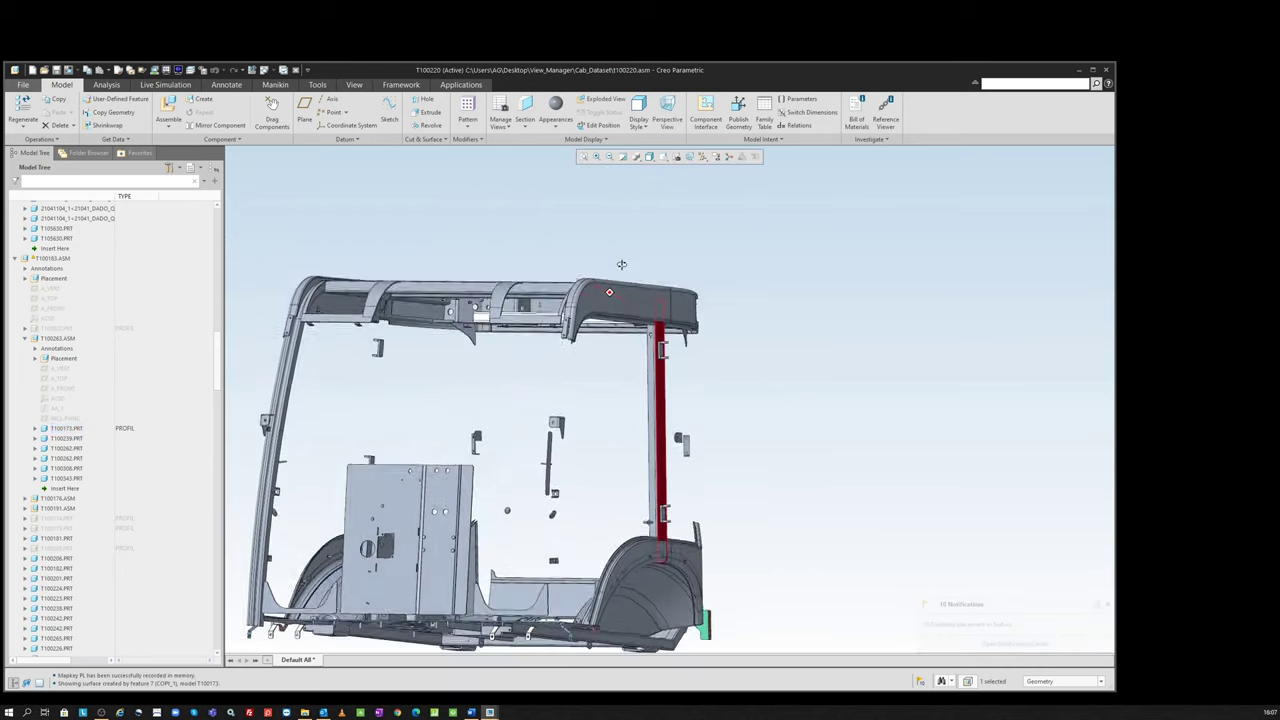
{"action": "scroll", "coordinate": [475, 308], "scroll_direction": "up", "scroll_amount": 4}
{"action": "left_click", "coordinate": [475, 305]}
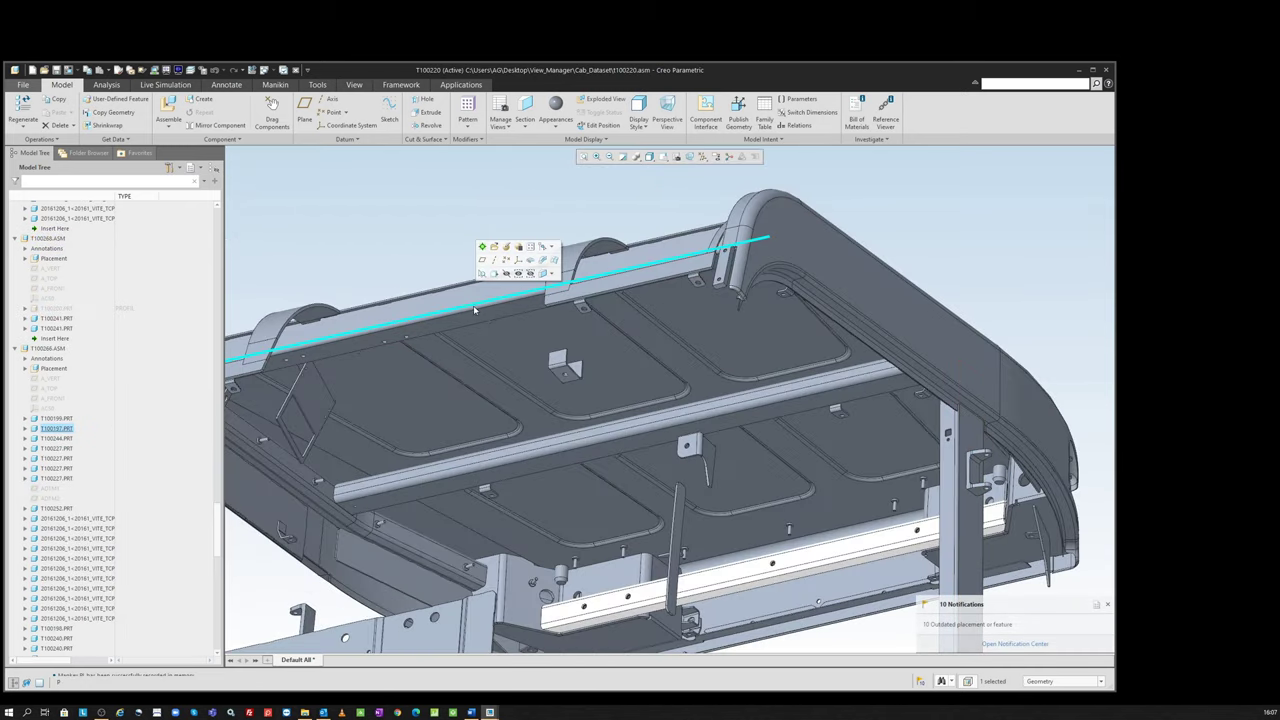
{"action": "key", "text": "p"}
{"action": "key", "text": "l"}
{"action": "left_click", "coordinate": [704, 418]}
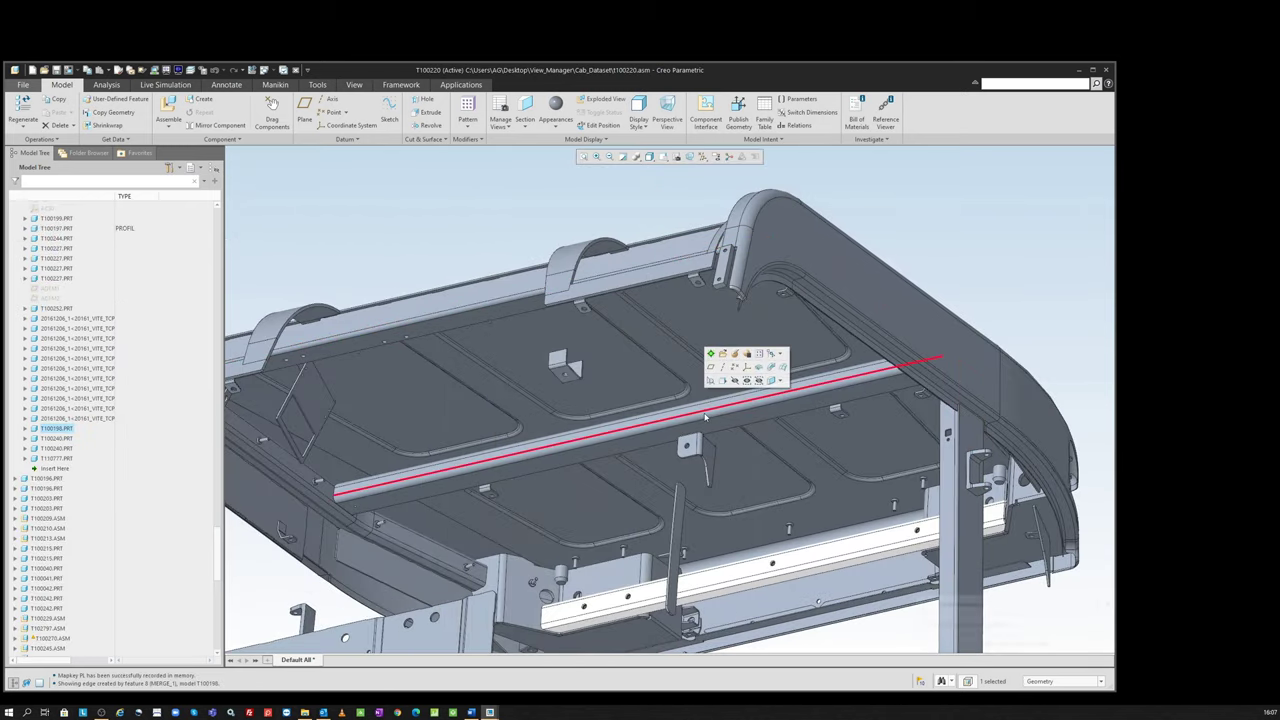
{"action": "key", "text": "p"}
{"action": "key", "text": "l"}
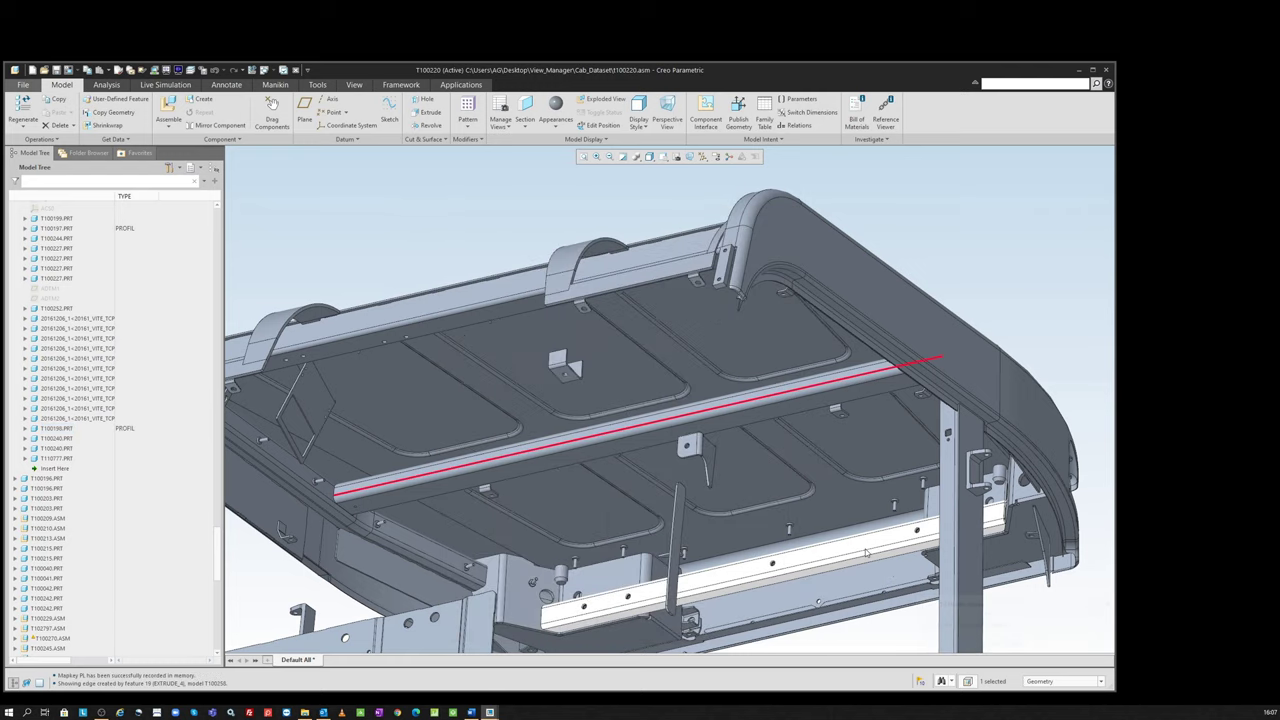
{"action": "left_click", "coordinate": [880, 560]}
{"action": "key", "text": "p"}
{"action": "key", "text": "l"}
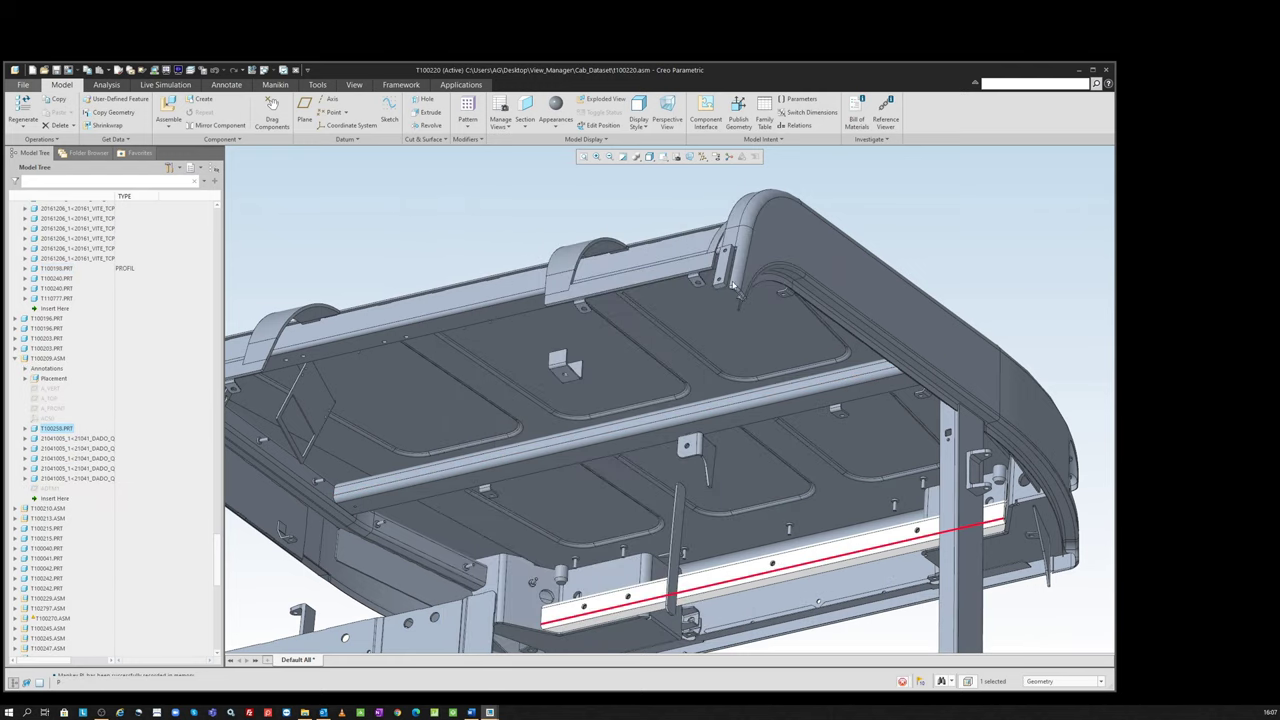
Step: Tag the lower side rail, upper floor rail and lower-left floor side rail with the PL mapkey
{"action": "left_click", "coordinate": [739, 473]}
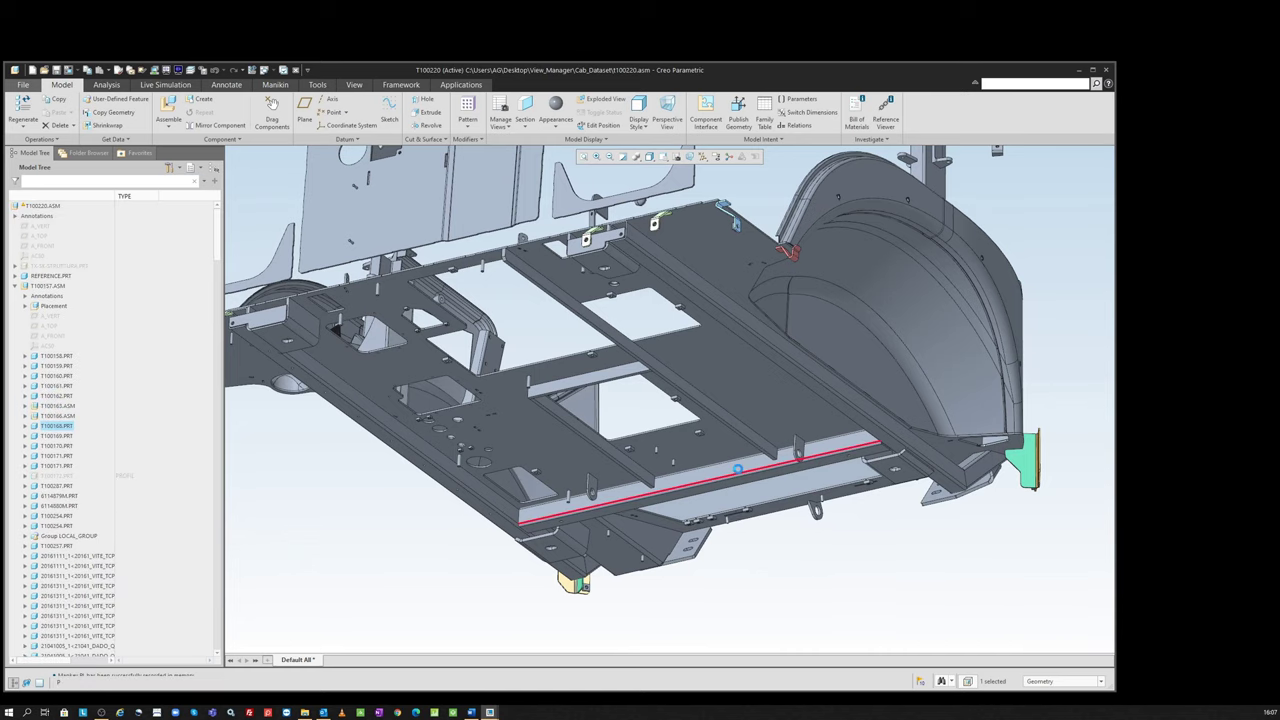
{"action": "key", "text": "p"}
{"action": "key", "text": "l"}
{"action": "left_click", "coordinate": [854, 400]}
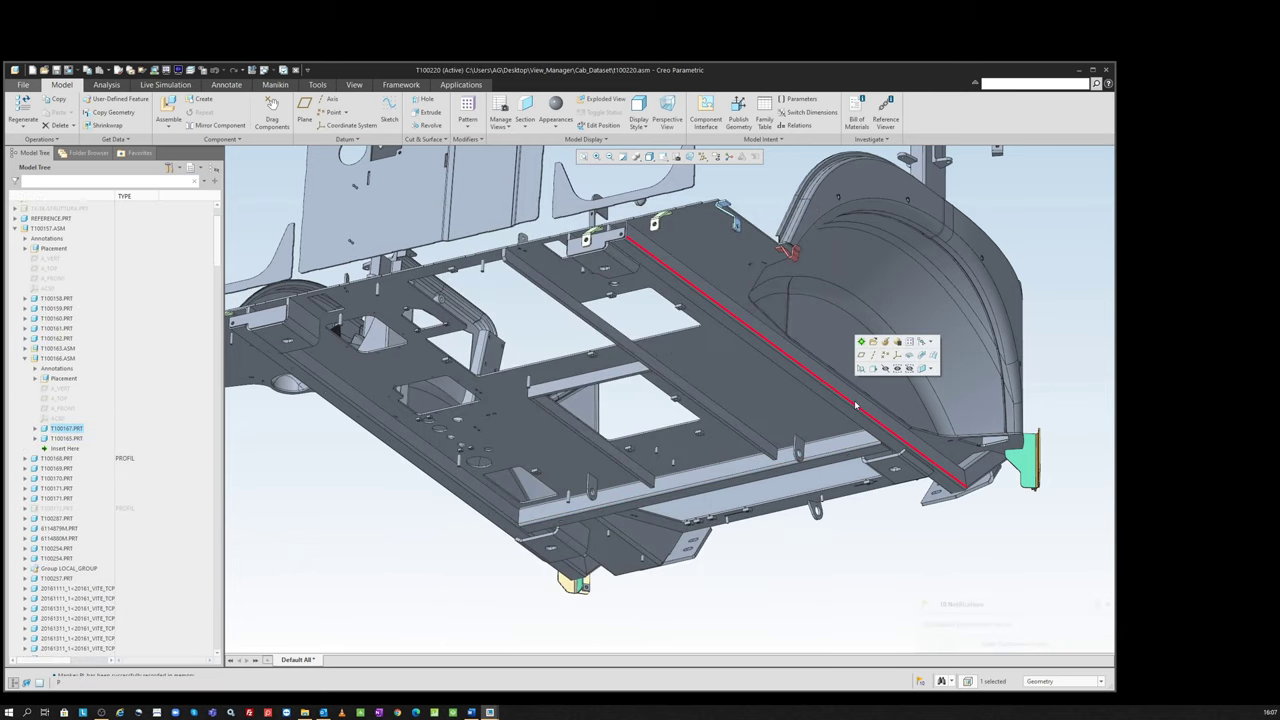
{"action": "key", "text": "p"}
{"action": "key", "text": "l"}
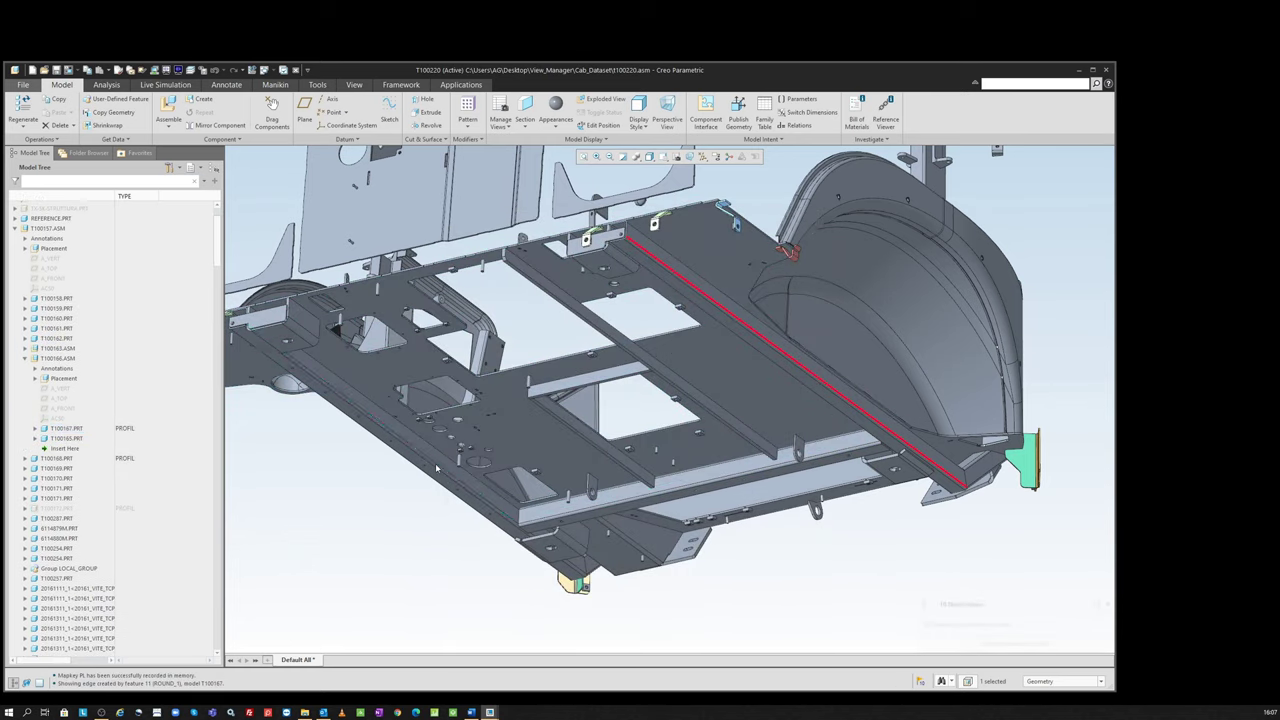
{"action": "left_click", "coordinate": [436, 467]}
{"action": "key", "text": "p"}
{"action": "key", "text": "l"}
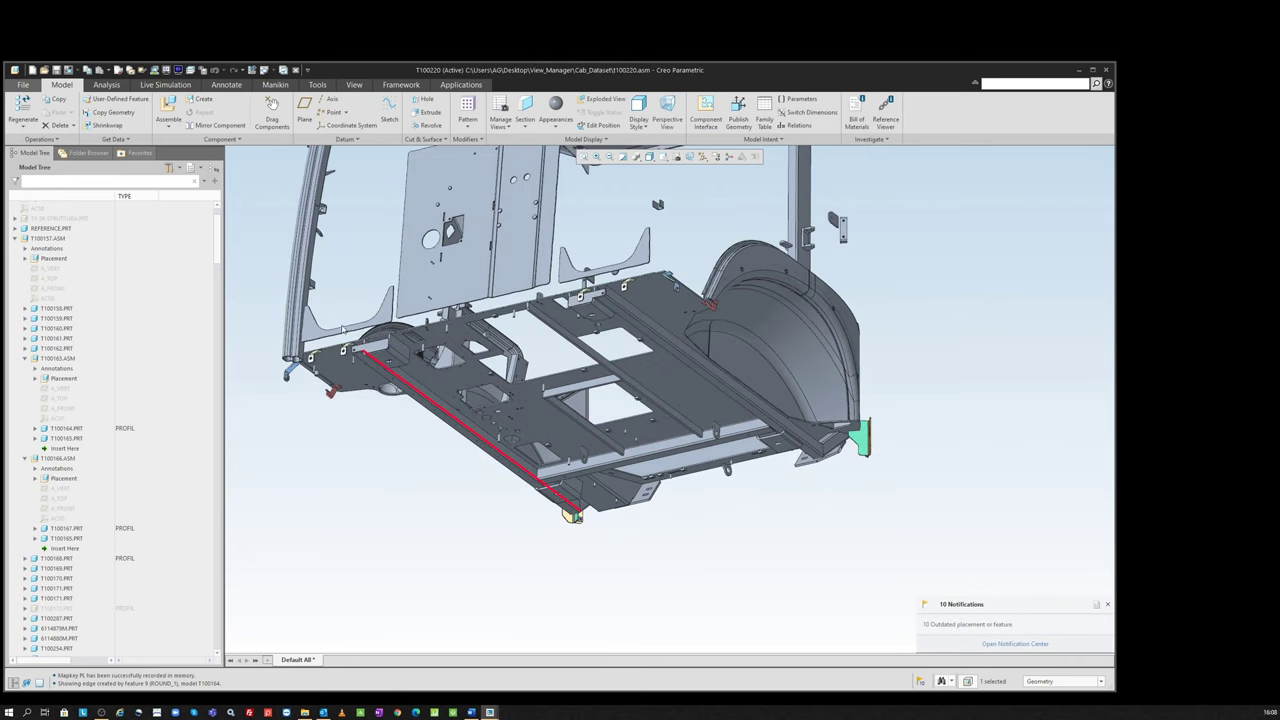
Step: Run the PL mapkey on part T100165, dismiss the name-exists warning and cancel its parameters
{"action": "middle_click_drag", "start_coordinate": [445, 317], "coordinate": [598, 409]}
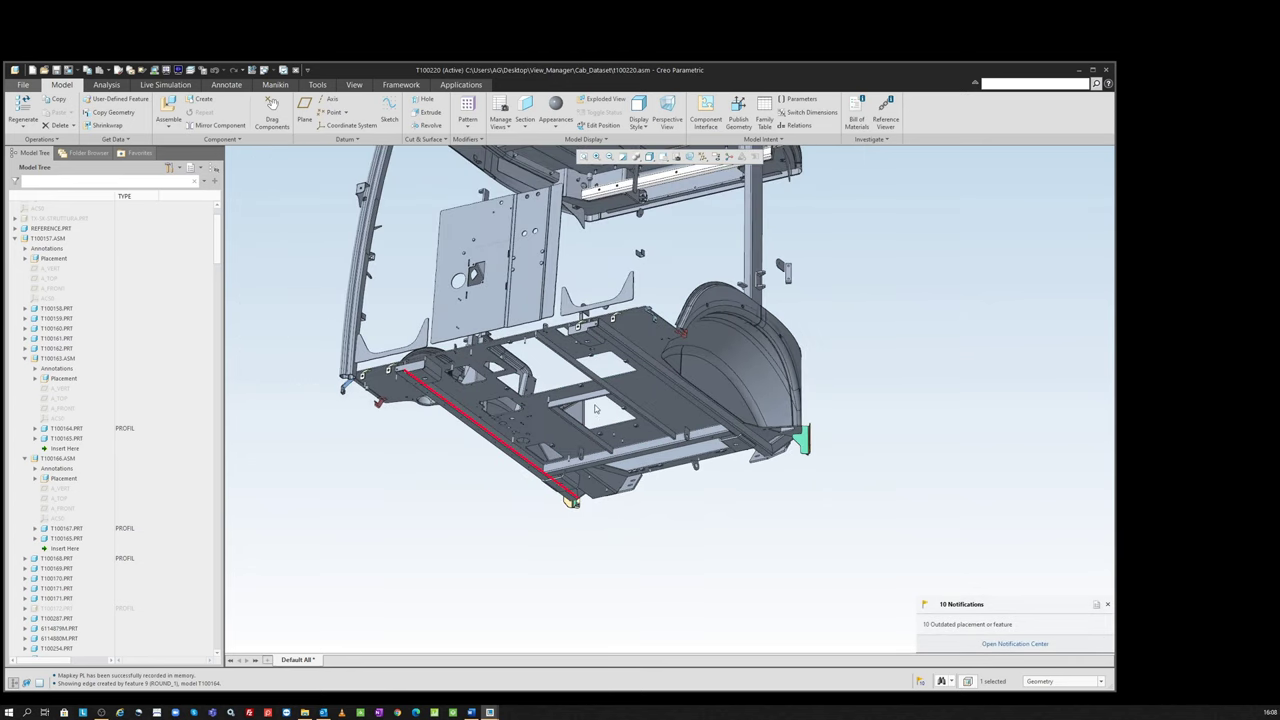
{"action": "scroll", "coordinate": [707, 385], "scroll_direction": "down", "scroll_amount": 3}
{"action": "scroll", "coordinate": [707, 385], "scroll_direction": "down", "scroll_amount": 3}
{"action": "left_click", "coordinate": [812, 413]}
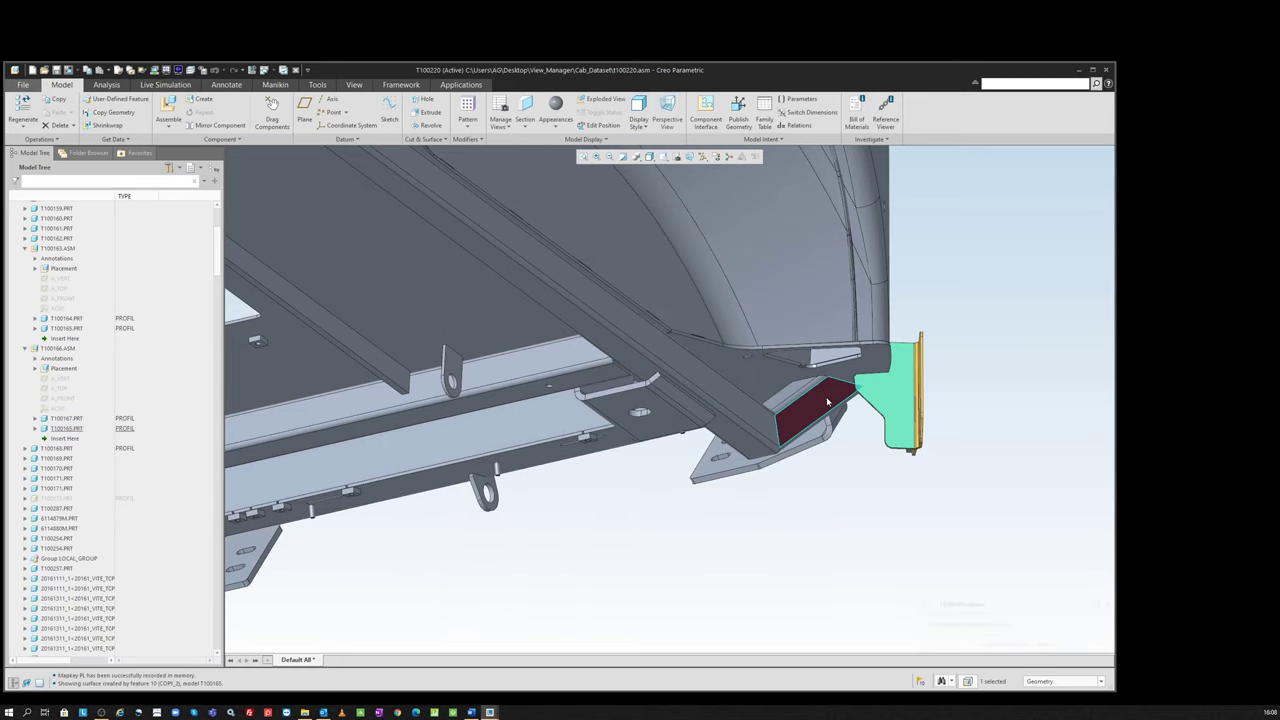
{"action": "scroll", "coordinate": [799, 407], "scroll_direction": "up", "scroll_amount": 5}
{"action": "scroll", "coordinate": [572, 449], "scroll_direction": "down", "scroll_amount": 2}
{"action": "scroll", "coordinate": [572, 449], "scroll_direction": "down", "scroll_amount": 2}
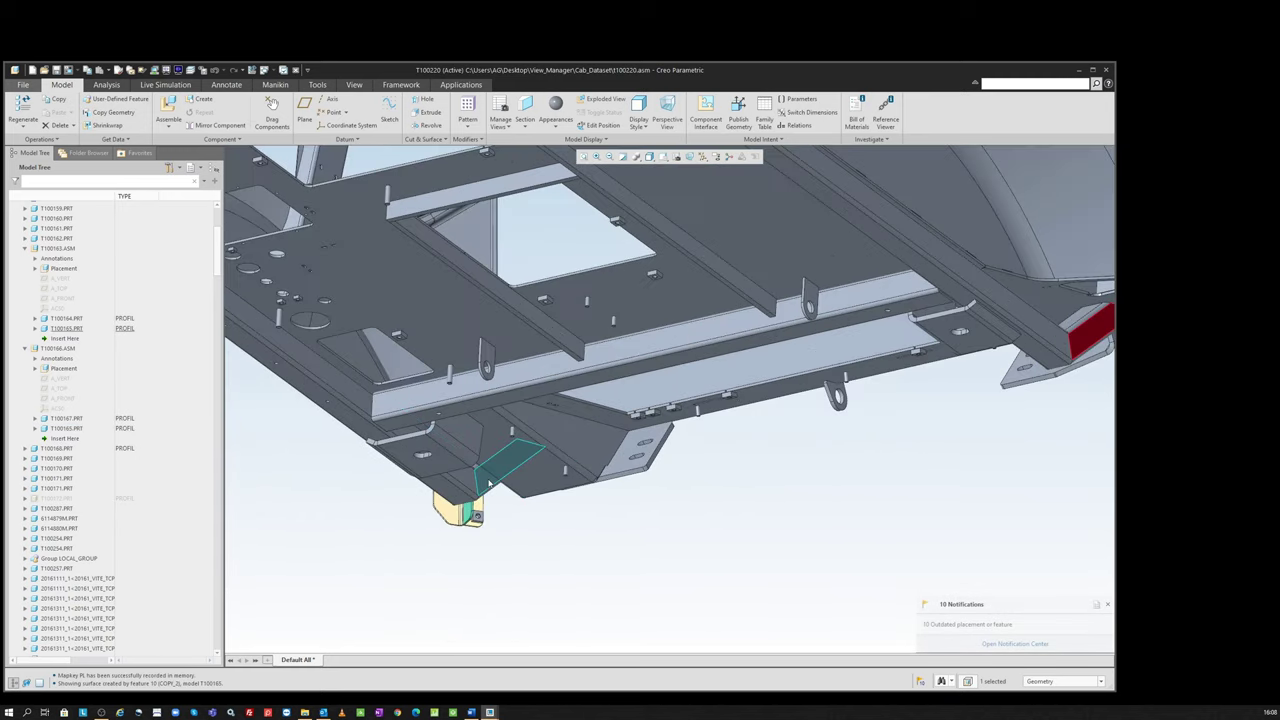
{"action": "left_click", "coordinate": [488, 480]}
{"action": "key", "text": "p"}
{"action": "key", "text": "l"}
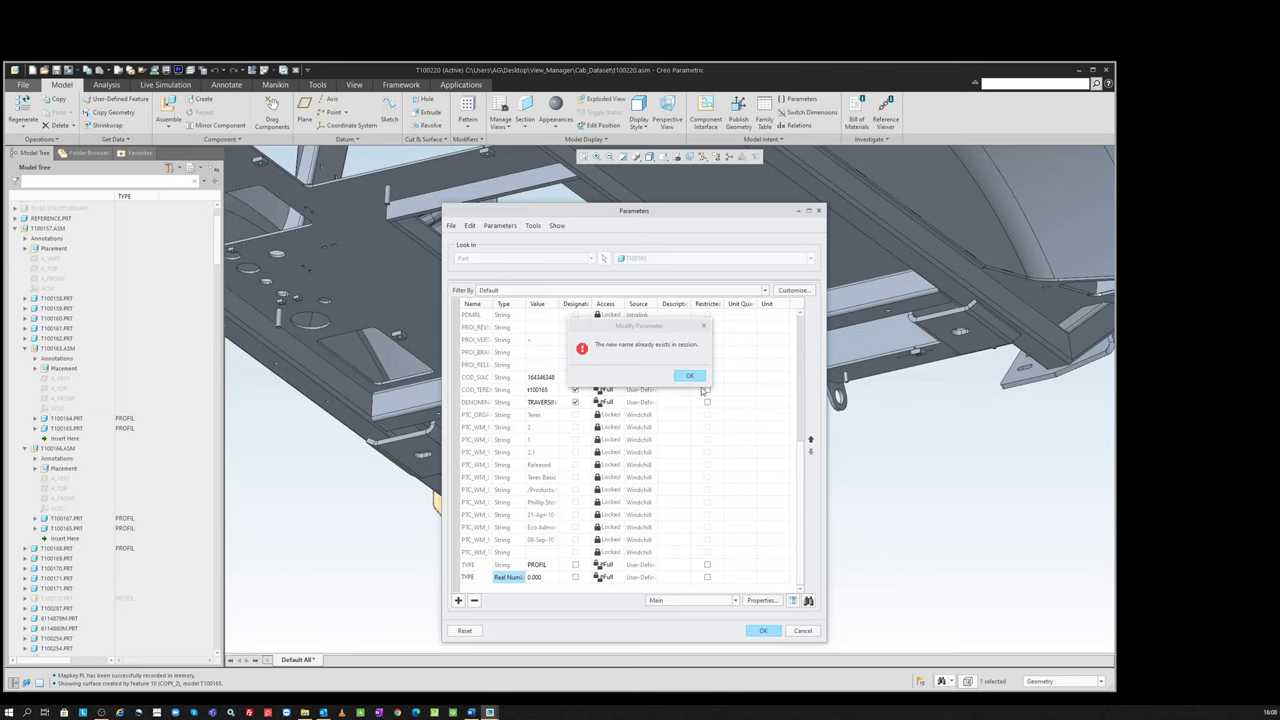
{"action": "left_click", "coordinate": [690, 376]}
{"action": "left_click", "coordinate": [805, 630]}
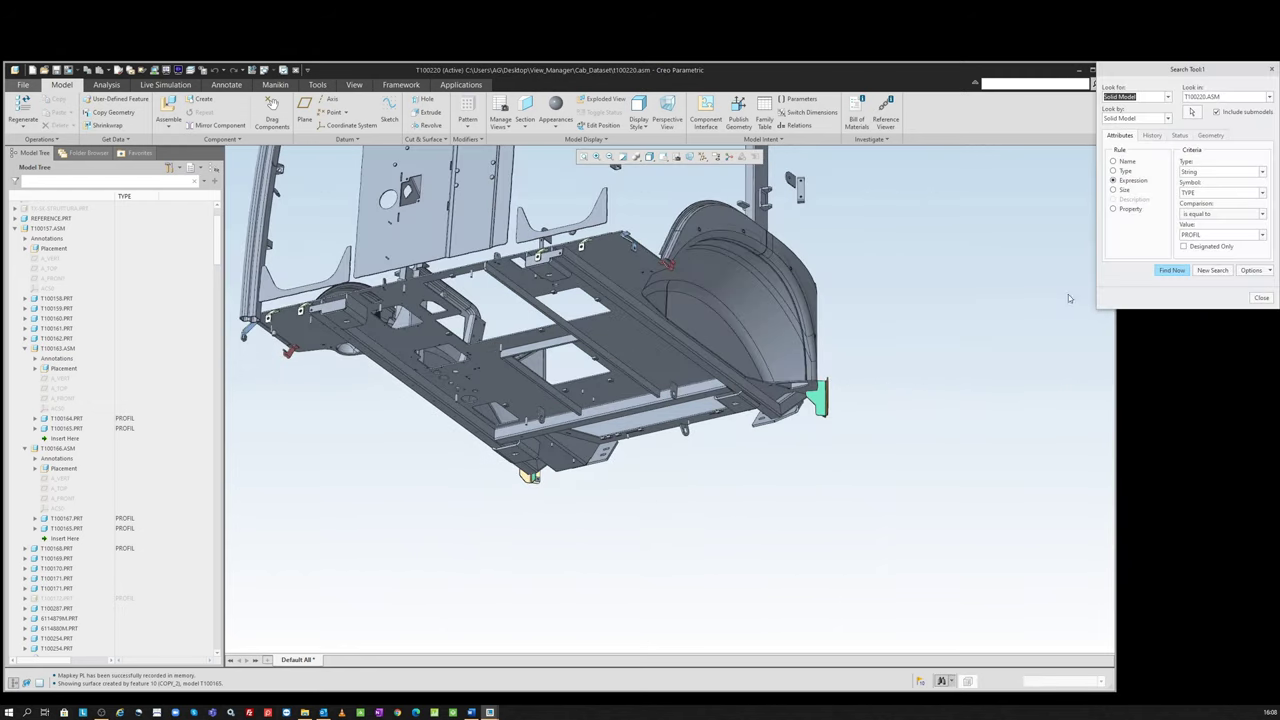
Step: Run the TYPE = PROFIL search, select all 21 results and hide them
{"action": "left_click_drag", "start_coordinate": [1181, 69], "coordinate": [1015, 179]}
{"action": "key", "text": "Return"}
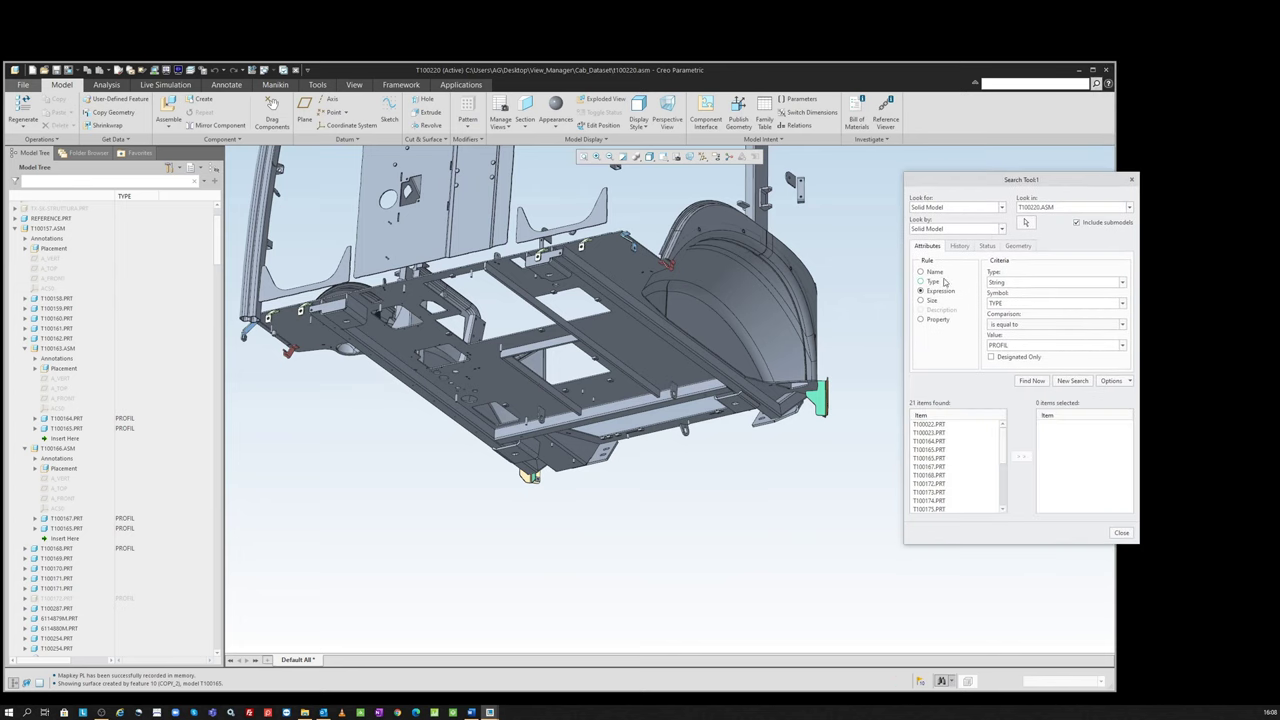
{"action": "key", "text": "ctrl+a"}
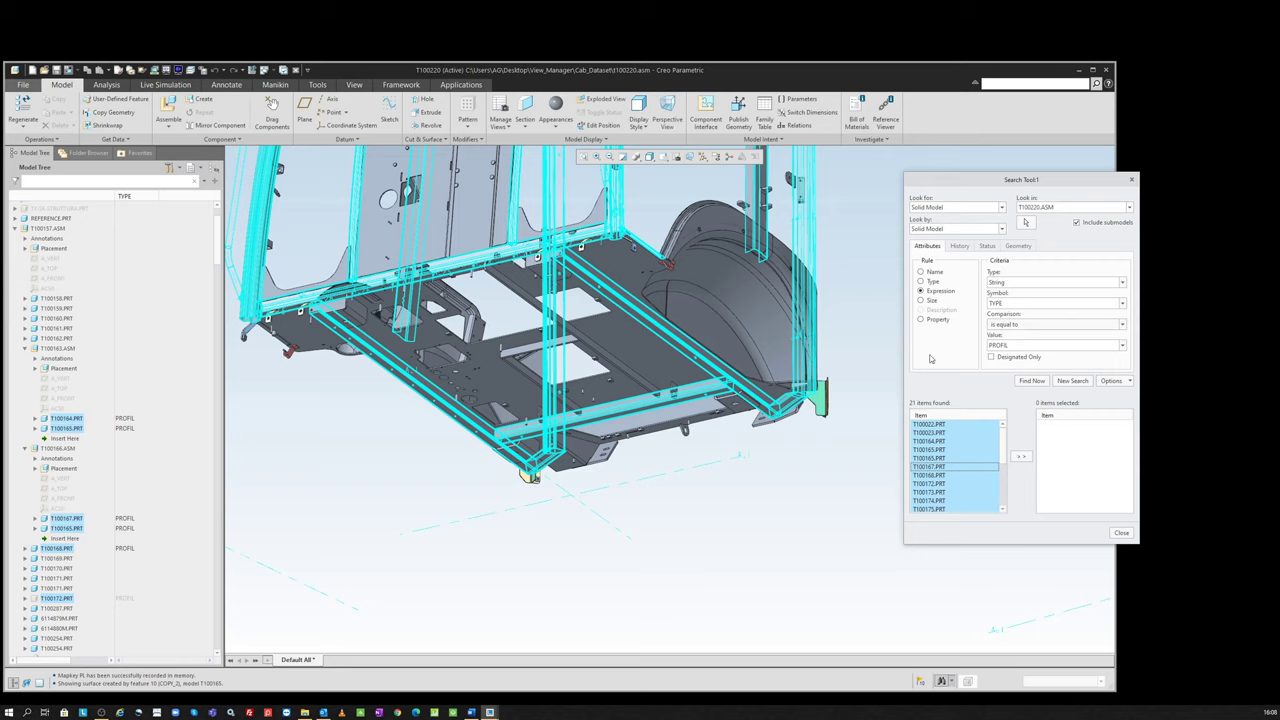
{"action": "middle_click", "coordinate": [865, 307]}
{"action": "right_click", "coordinate": [896, 262]}
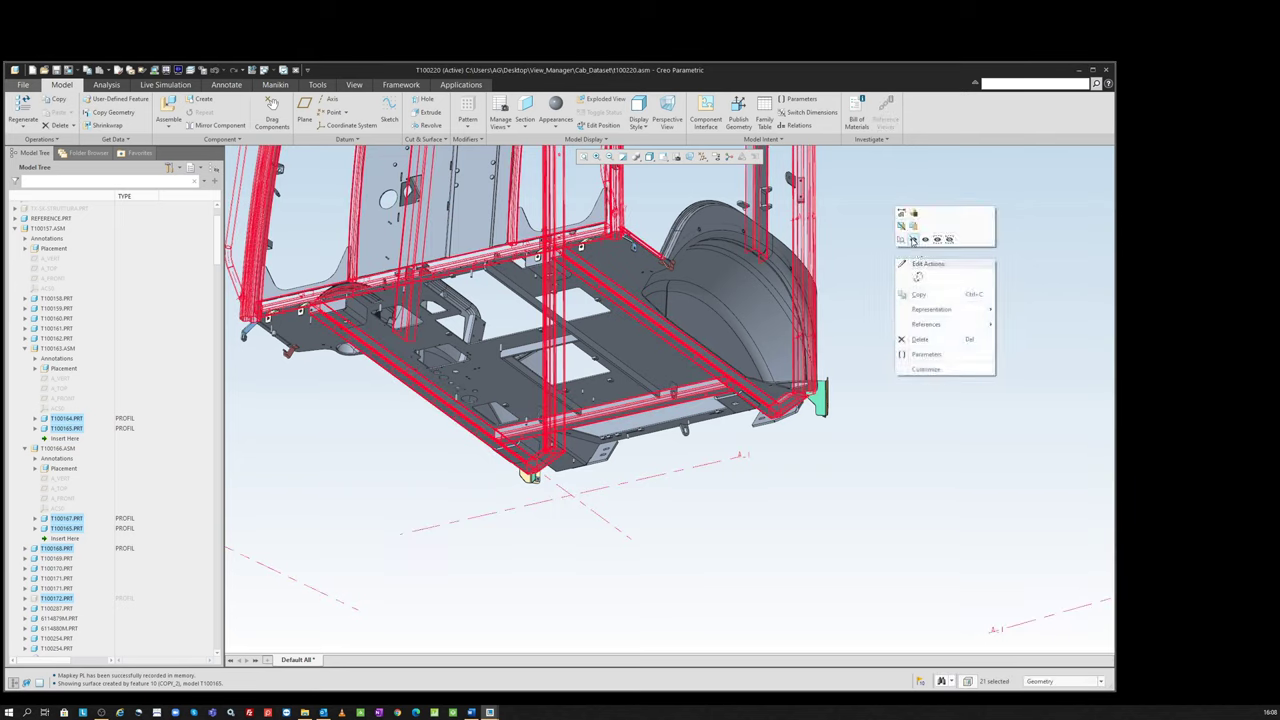
{"action": "left_click", "coordinate": [912, 241]}
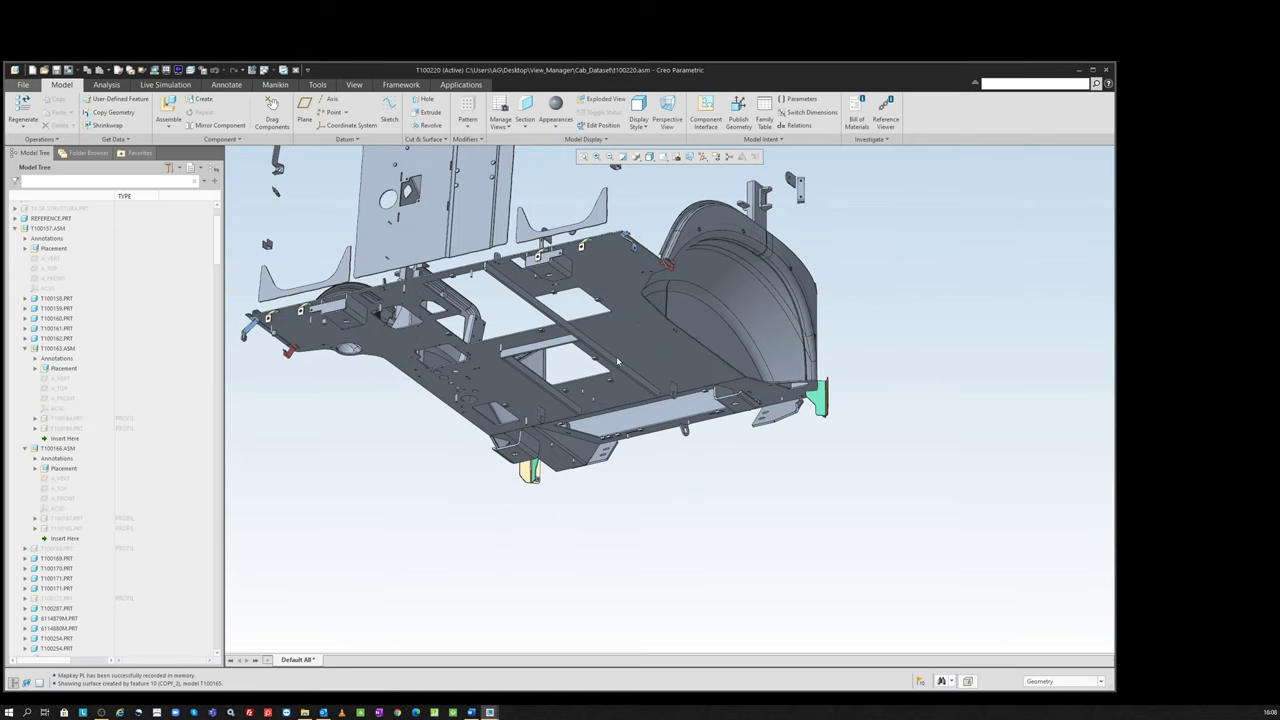
{"action": "mouse_move", "coordinate": [618, 362]}
{"action": "middle_mouse_down"}
{"action": "mouse_move", "coordinate": [611, 381]}
{"action": "mouse_move", "coordinate": [686, 336]}
{"action": "mouse_move", "coordinate": [686, 285]}
{"action": "mouse_move", "coordinate": [690, 320]}
{"action": "mouse_move", "coordinate": [672, 283]}
{"action": "mouse_move", "coordinate": [732, 302]}
{"action": "mouse_move", "coordinate": [676, 283]}
{"action": "mouse_move", "coordinate": [621, 325]}
{"action": "middle_mouse_up"}
Step: Maximize, restore and stretch the Creo window so it is taller at top and bottom
{"action": "scroll", "coordinate": [621, 325], "scroll_direction": "up", "scroll_amount": 2}
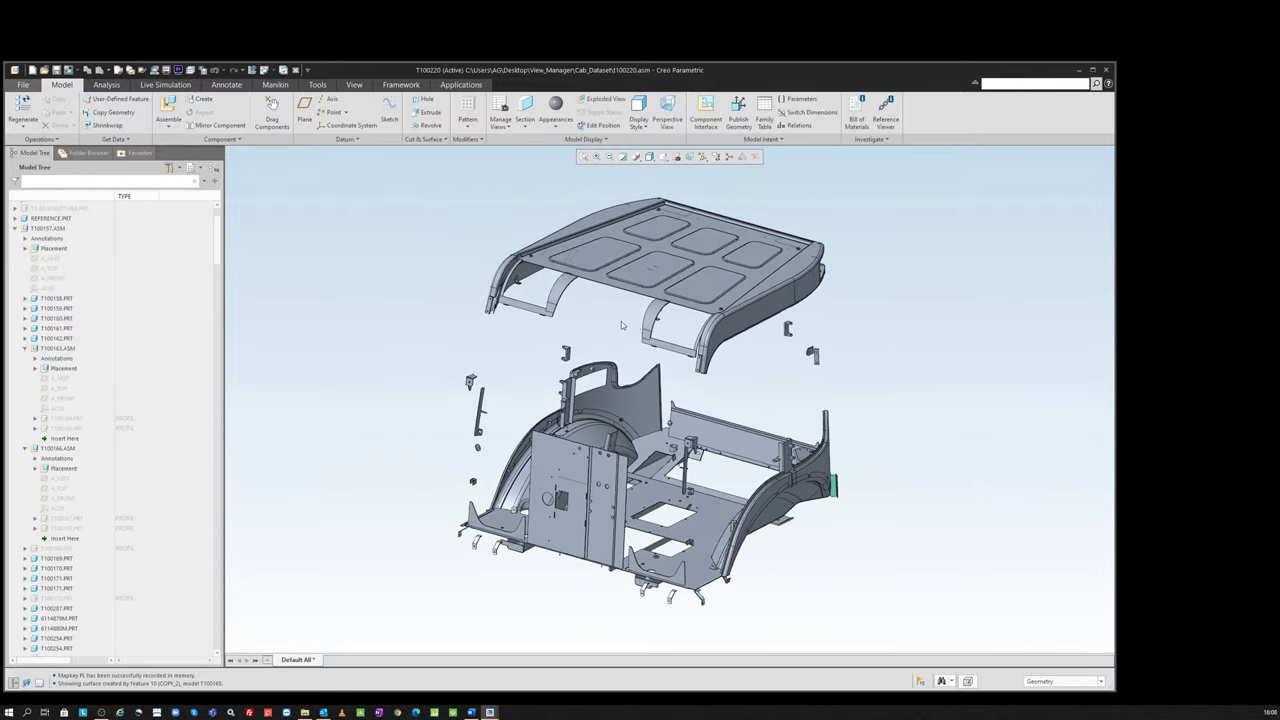
{"action": "scroll", "coordinate": [630, 331], "scroll_direction": "up", "scroll_amount": 1}
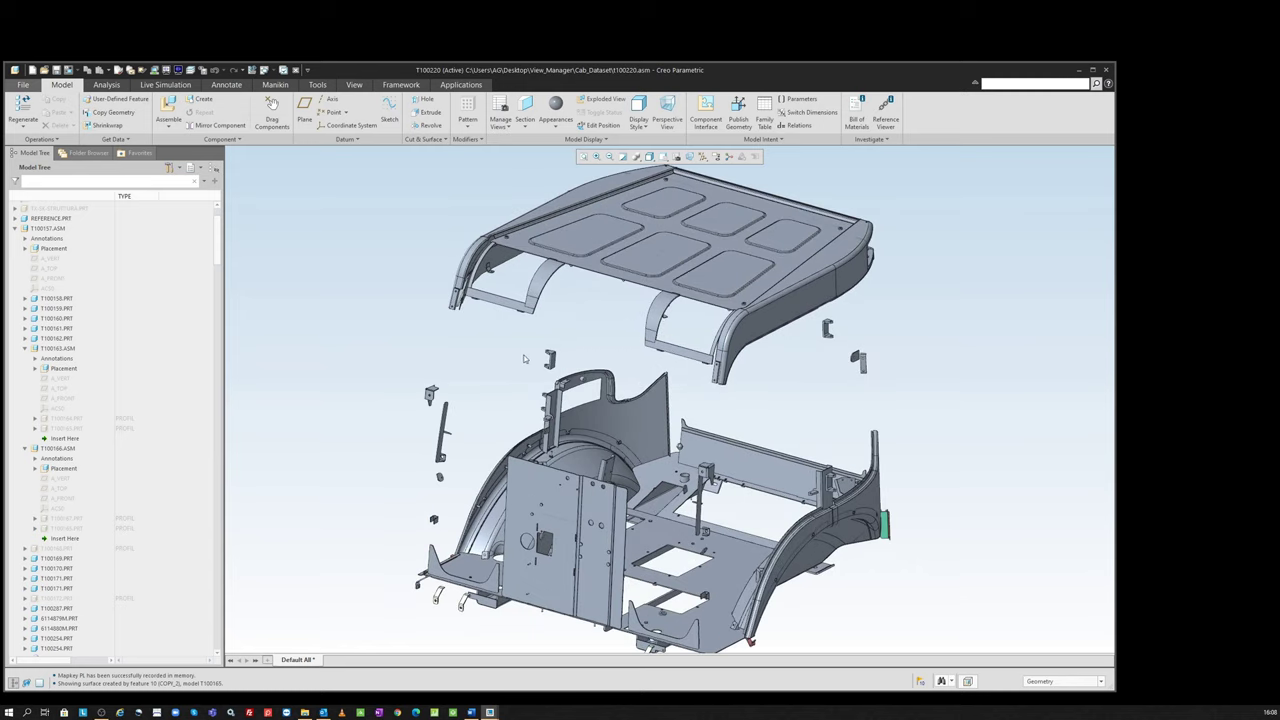
{"action": "scroll", "coordinate": [498, 352], "scroll_direction": "down", "scroll_amount": 1}
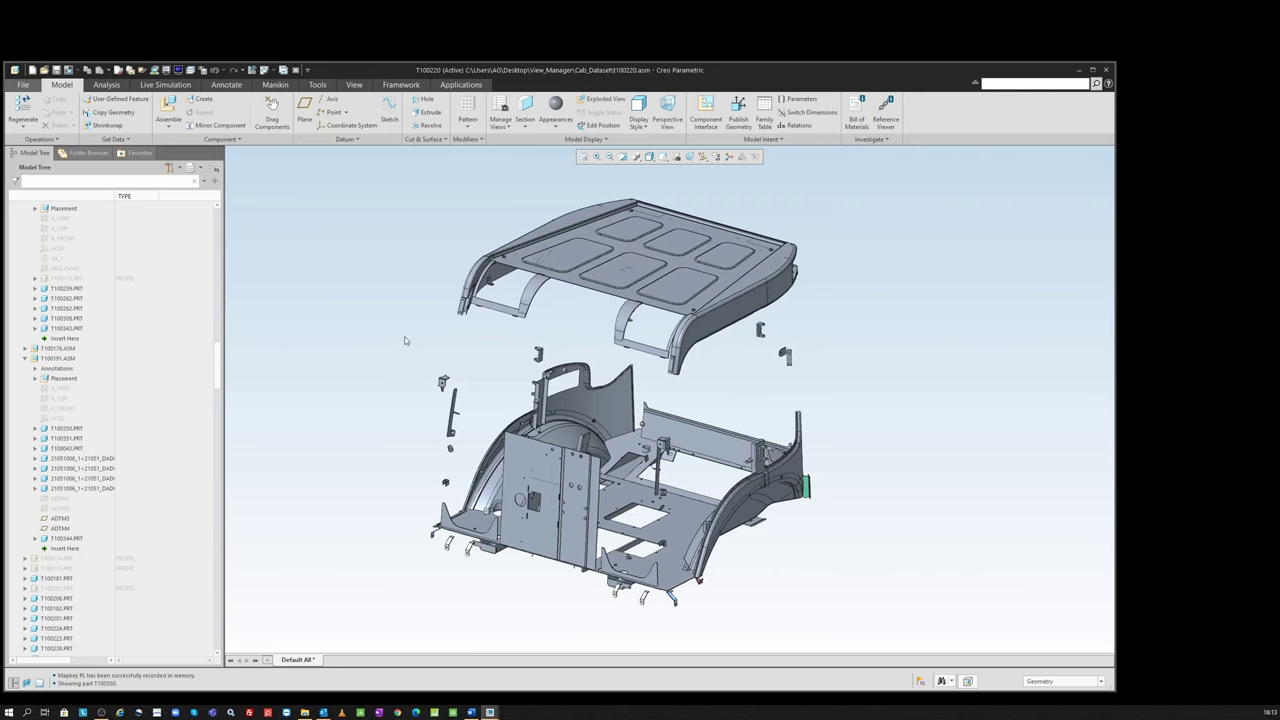
{"action": "scroll", "coordinate": [822, 525], "scroll_direction": "up", "scroll_amount": 1}
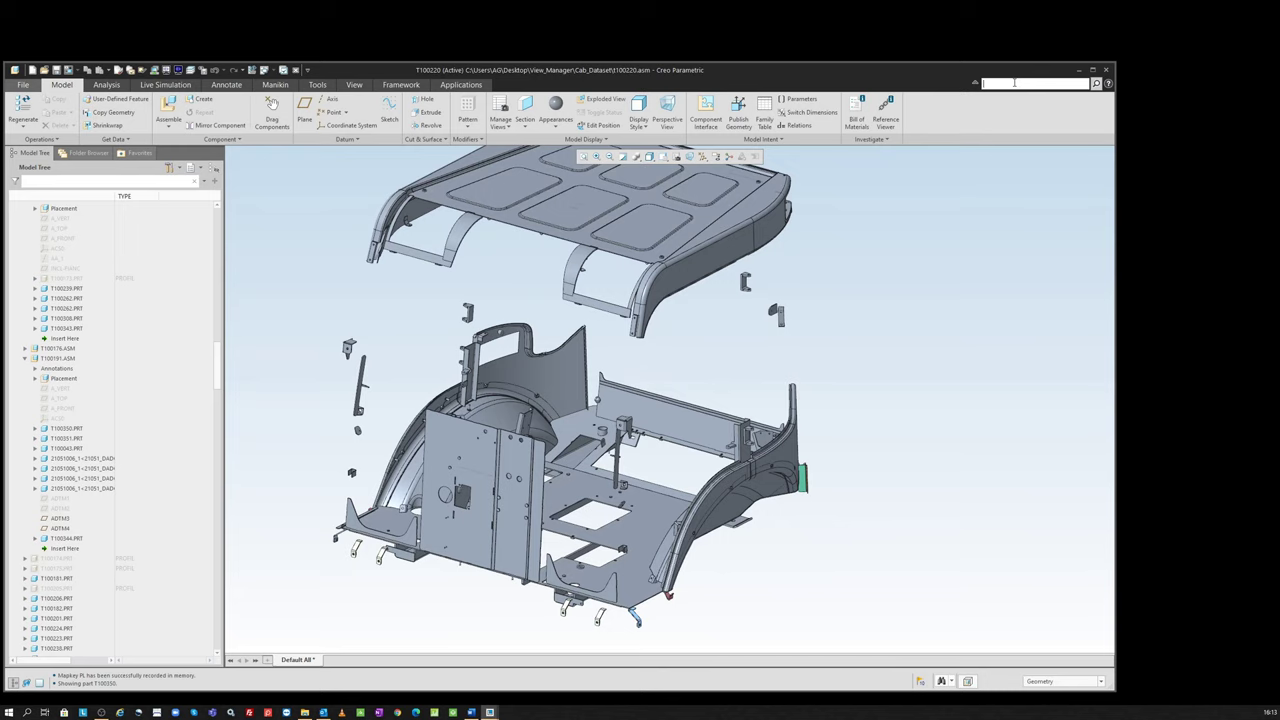
{"action": "double_click", "coordinate": [905, 67]}
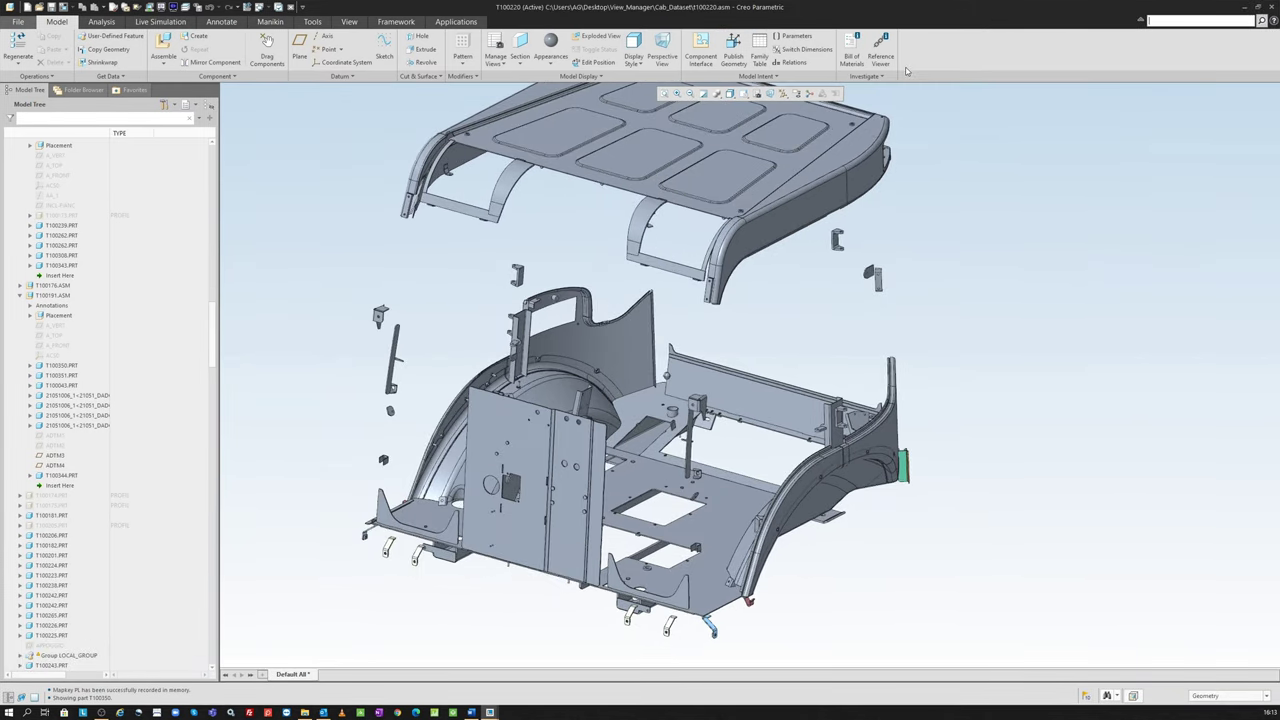
{"action": "double_click", "coordinate": [1093, 7]}
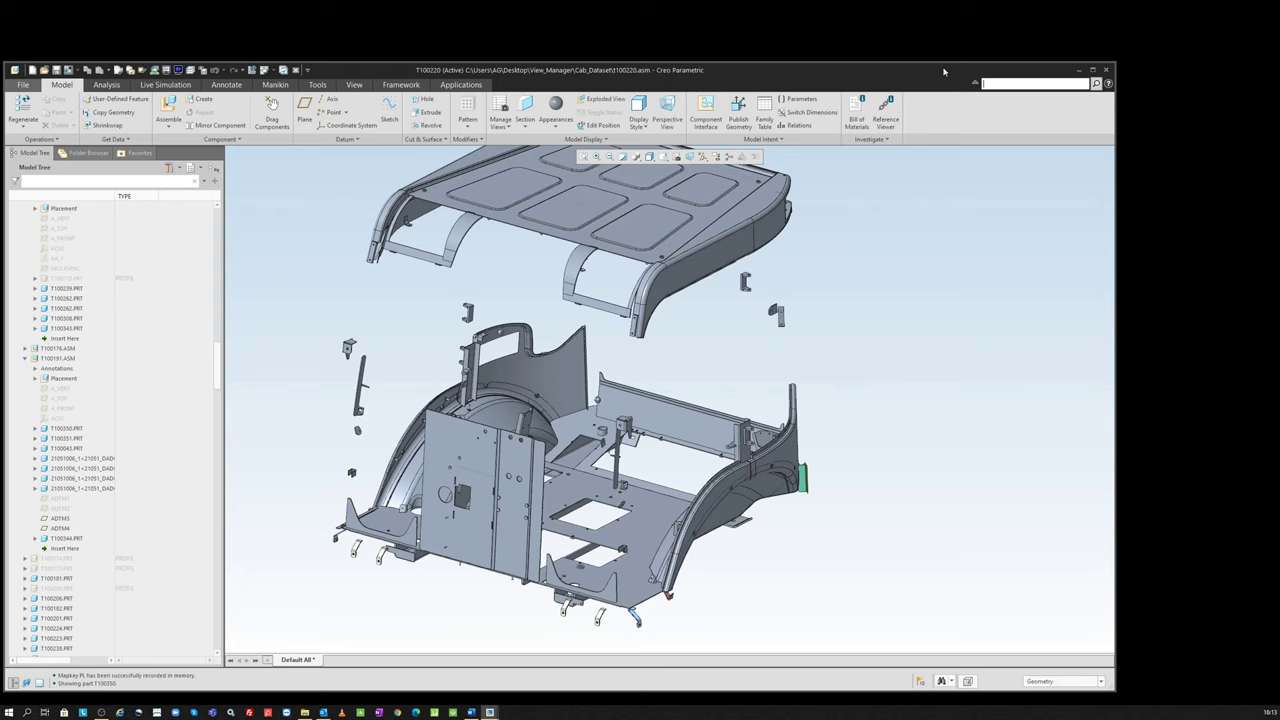
{"action": "left_click_drag", "start_coordinate": [893, 61], "coordinate": [893, 5]}
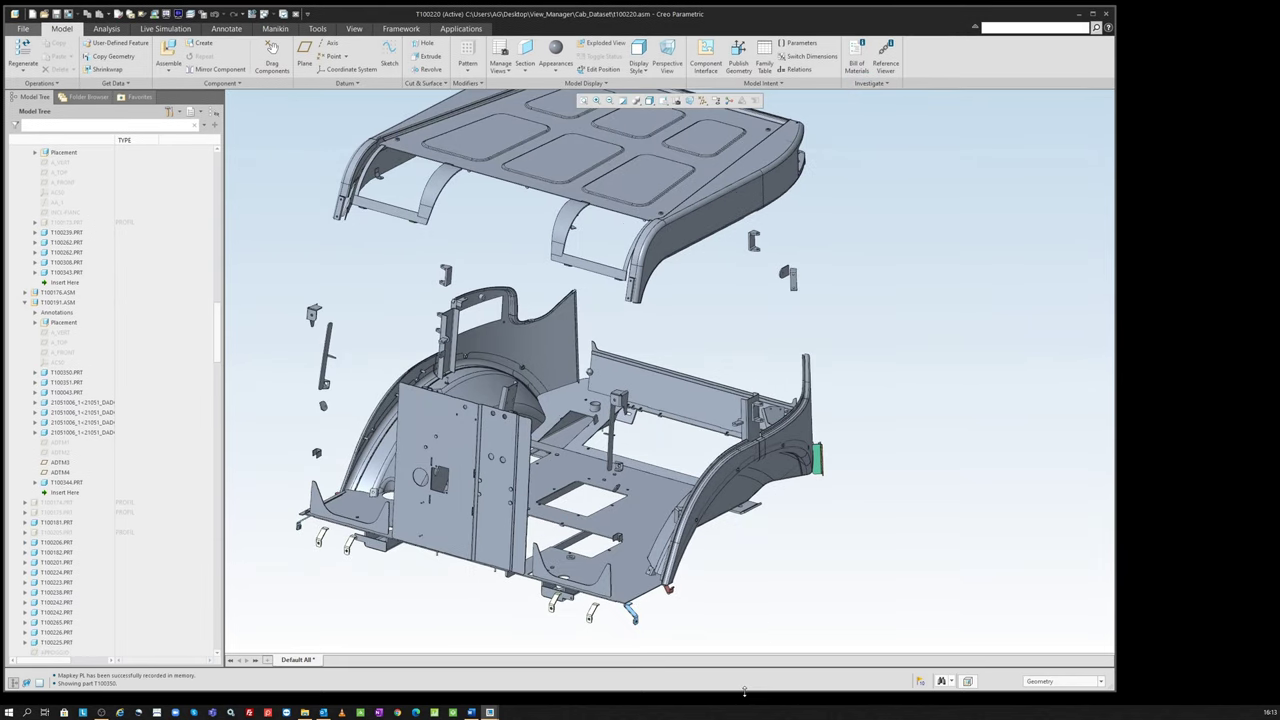
{"action": "left_click_drag", "start_coordinate": [744, 690], "coordinate": [744, 700]}
{"action": "type", "text": "Ma"}
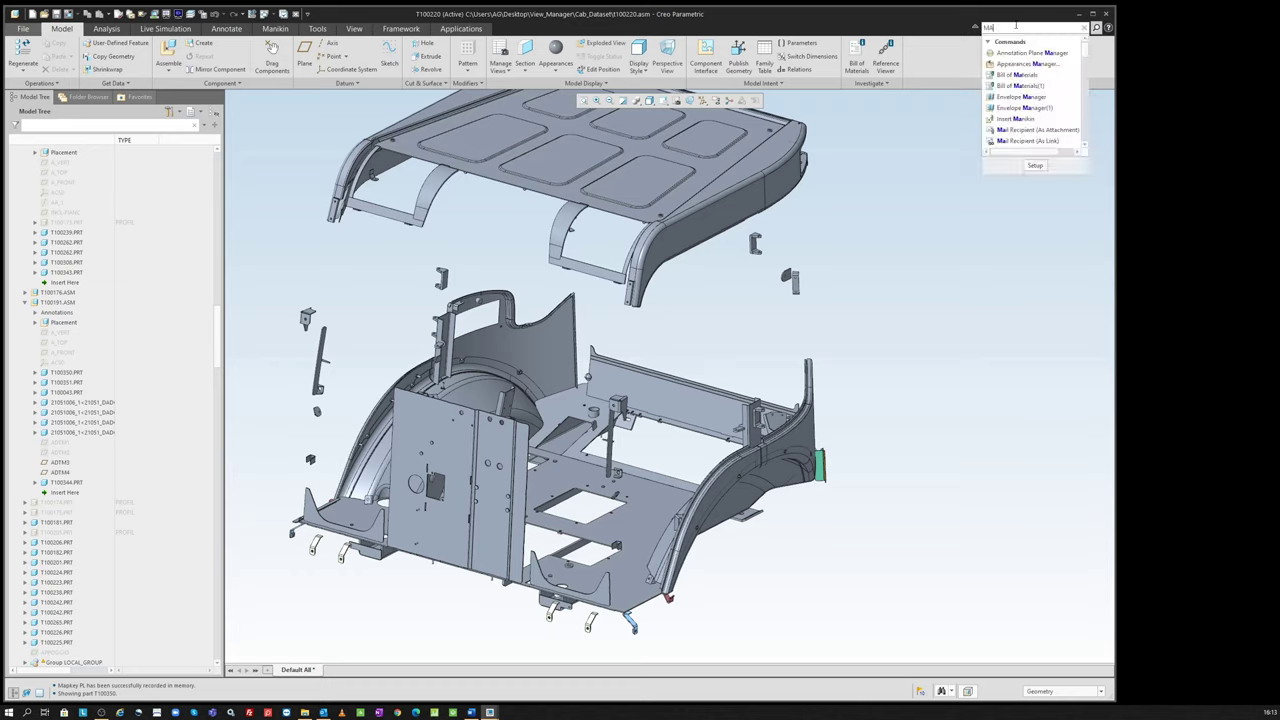
Step: Open the Mapkeys dialog from the command search and position it fully in view
{"action": "type", "text": "K"}
{"action": "left_click", "coordinate": [1010, 53]}
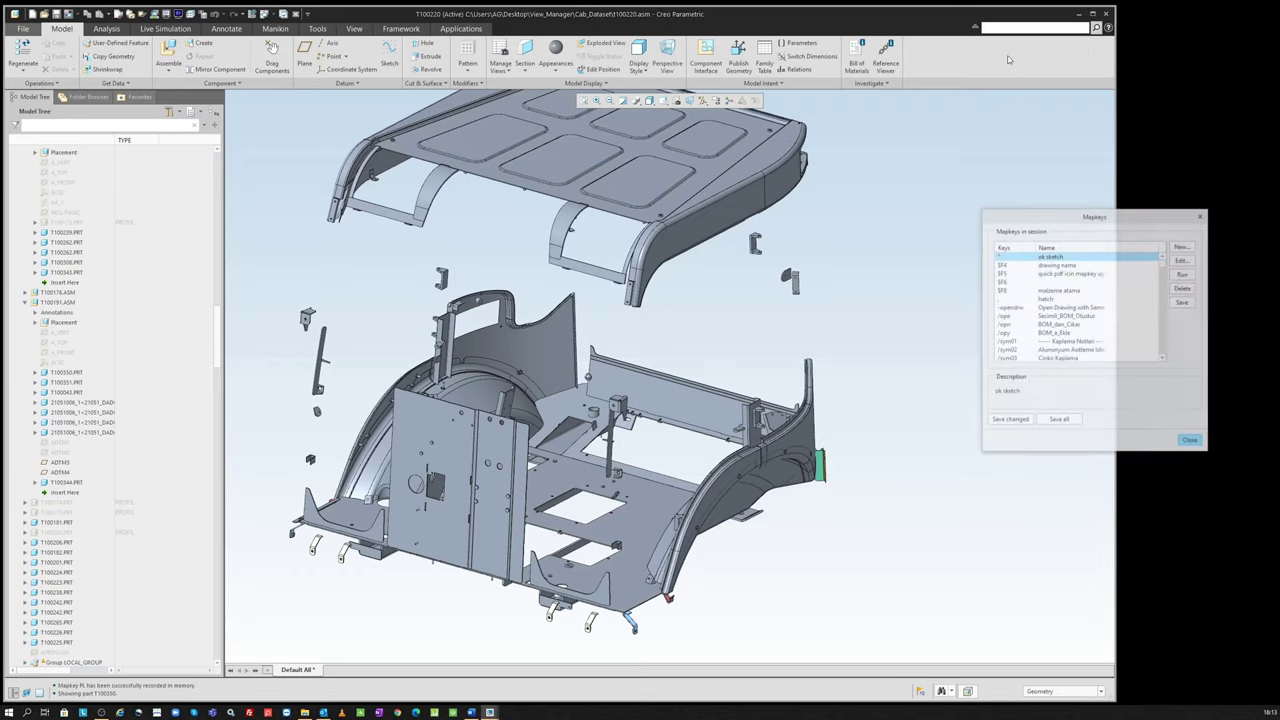
{"action": "mouse_move", "coordinate": [1077, 208]}
{"action": "left_mouse_down"}
{"action": "mouse_move", "coordinate": [1098, 212]}
{"action": "mouse_move", "coordinate": [1126, 150]}
{"action": "left_mouse_up"}
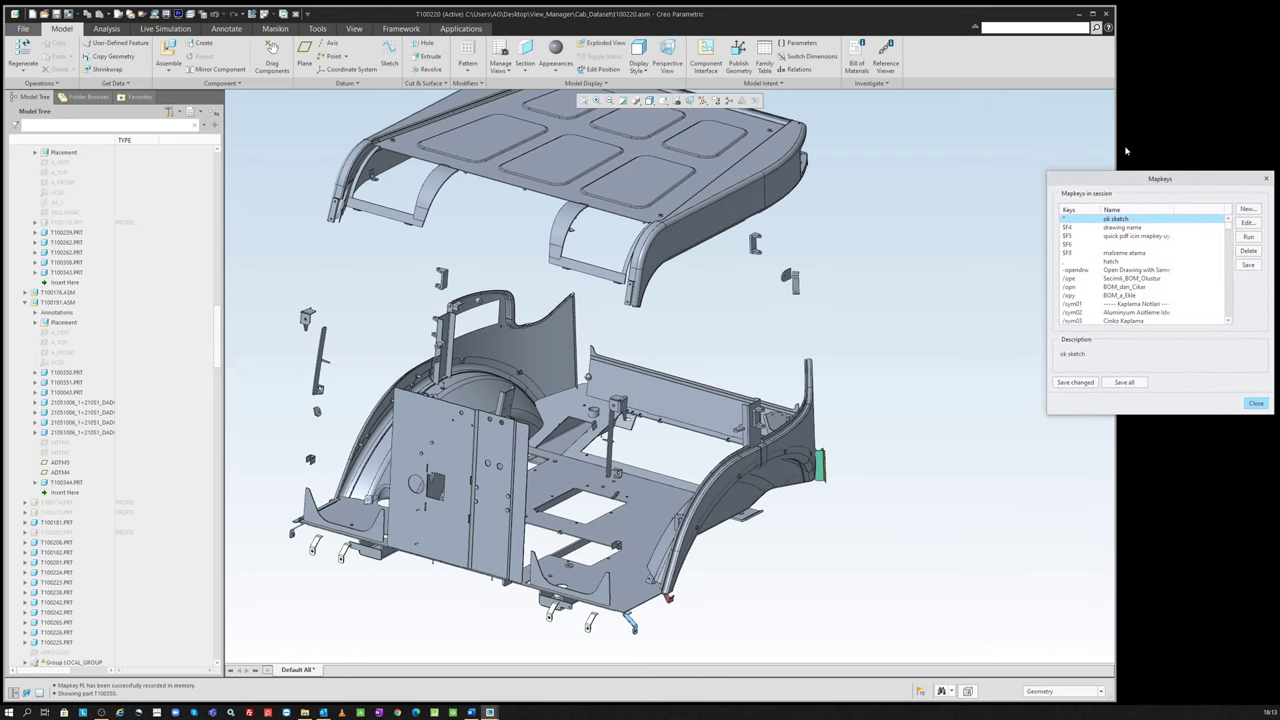
{"action": "double_click", "coordinate": [921, 20]}
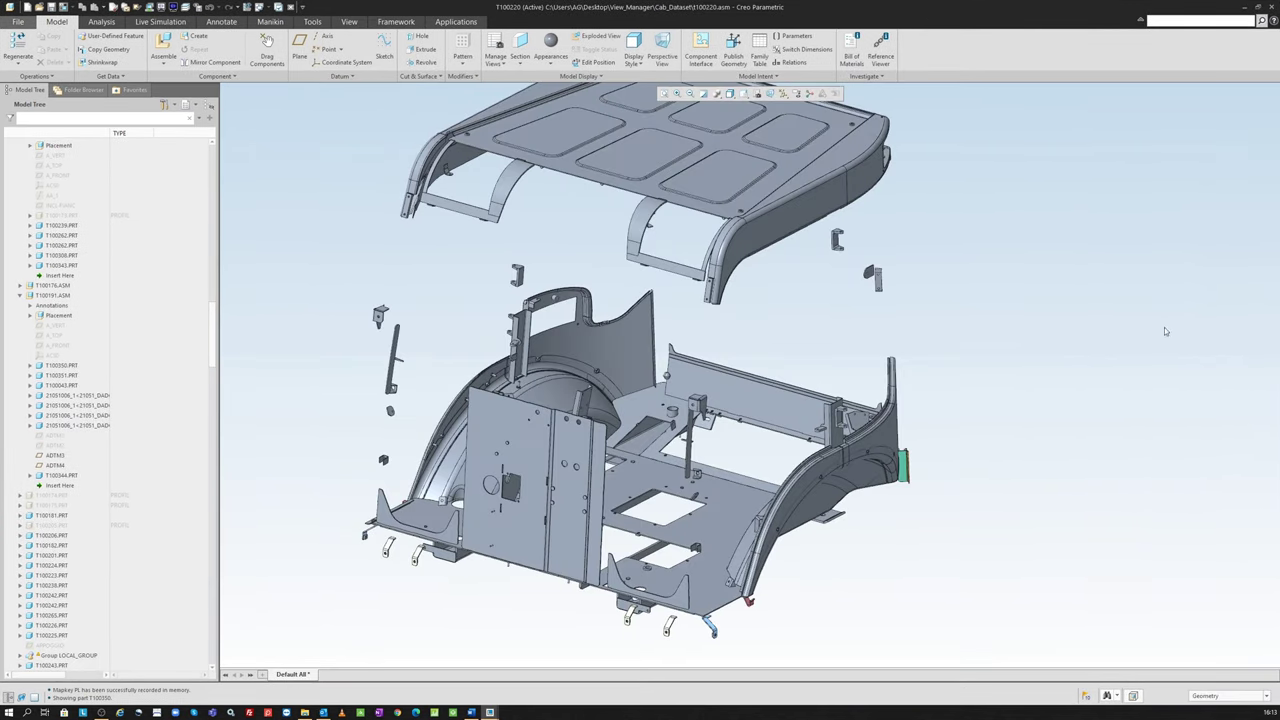
{"action": "double_click", "coordinate": [1043, 11]}
{"action": "left_click_drag", "start_coordinate": [1154, 171], "coordinate": [1166, 201]}
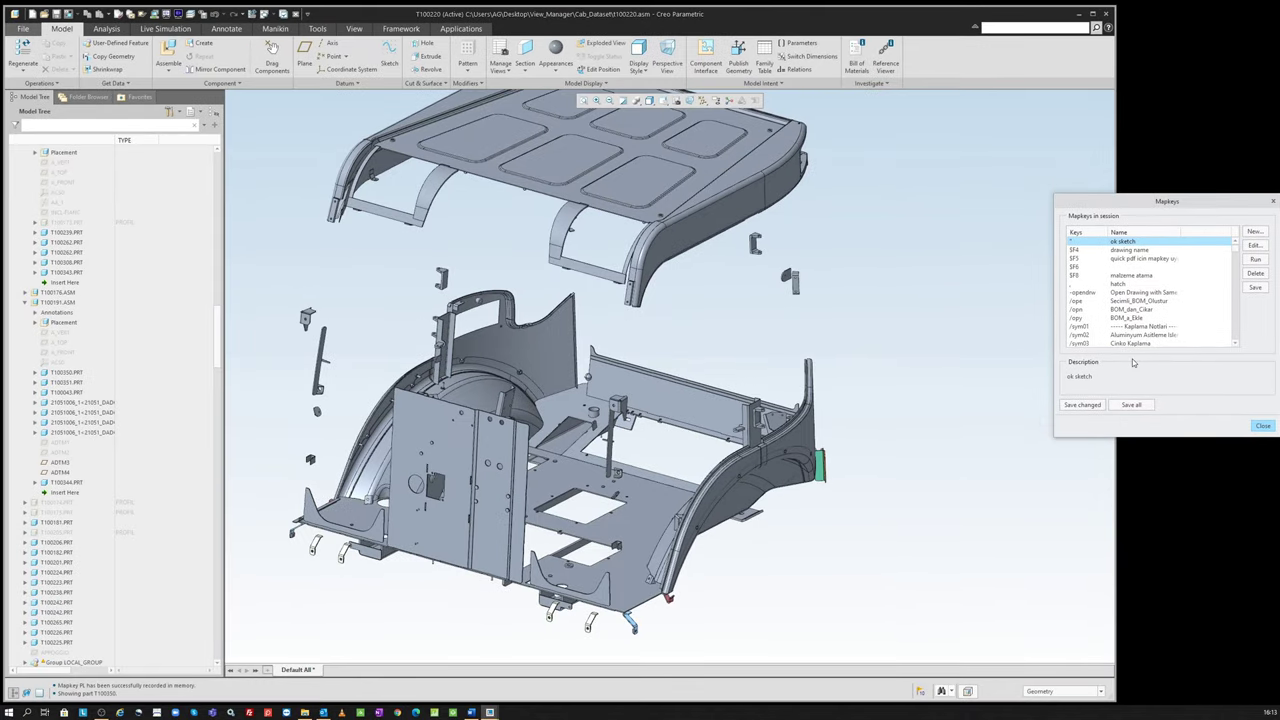
{"action": "left_click", "coordinate": [490, 713]}
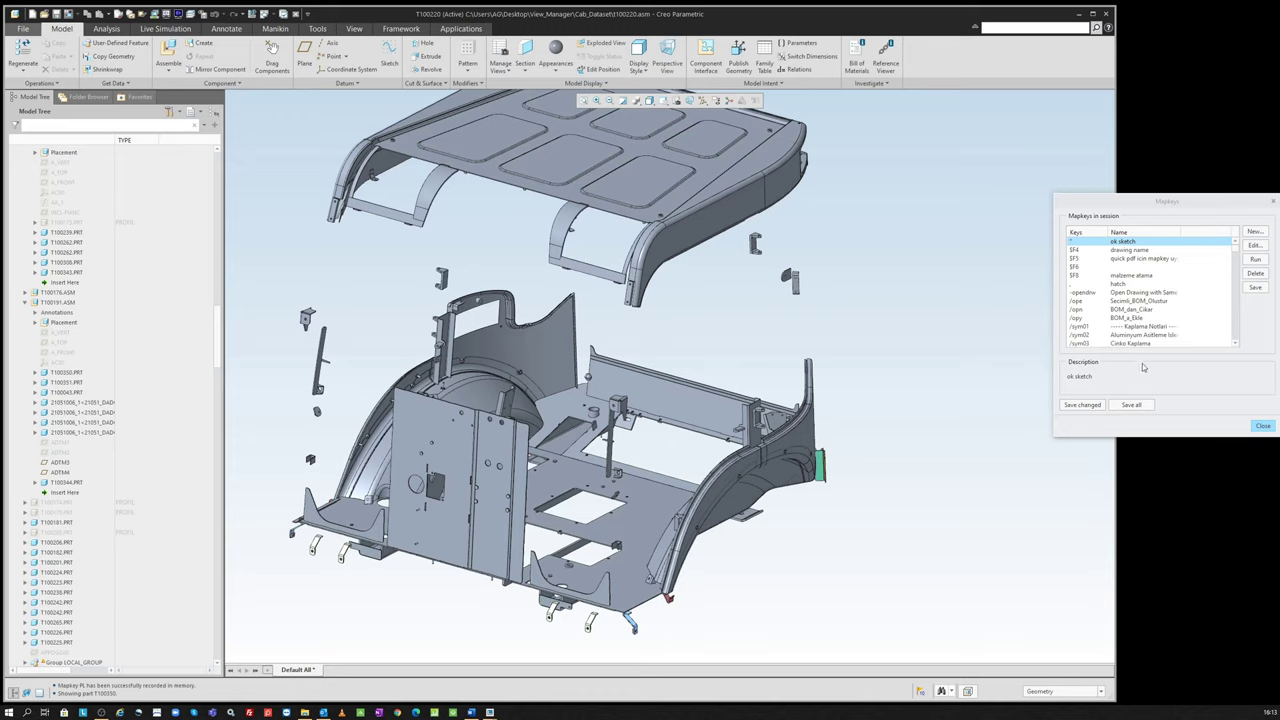
{"action": "left_click_drag", "start_coordinate": [1228, 206], "coordinate": [1224, 206]}
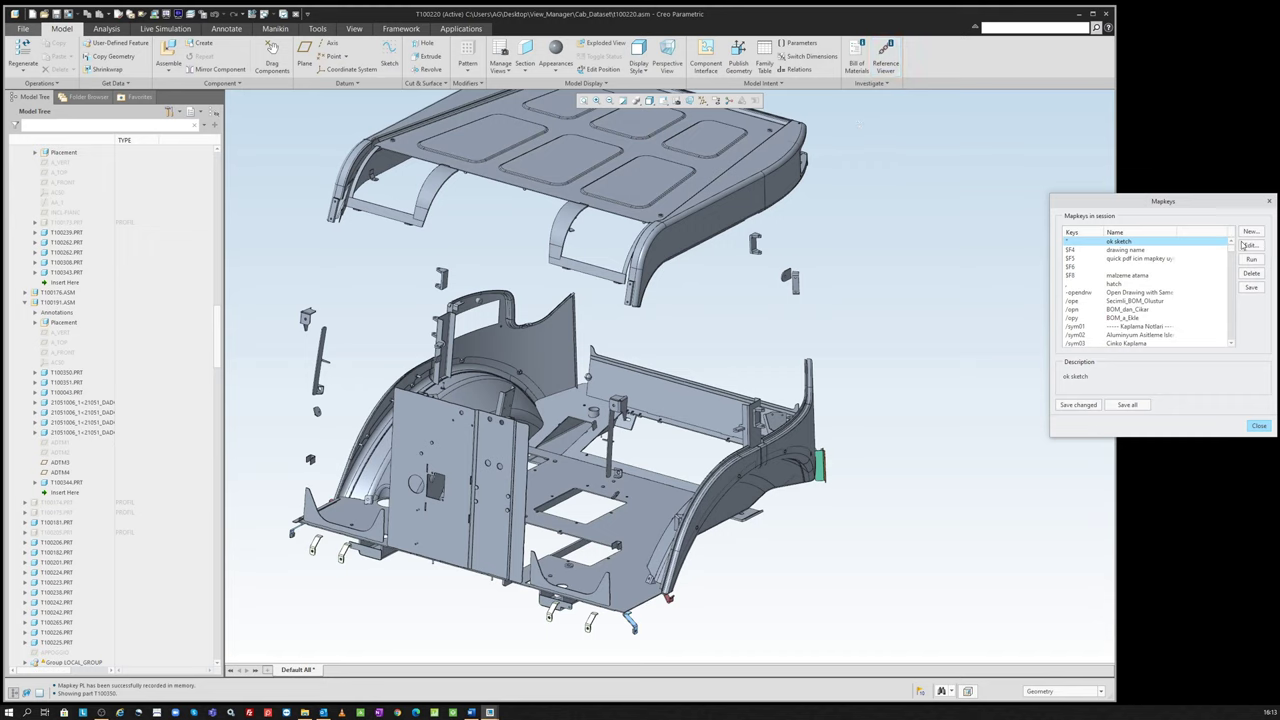
Step: Delete the old fd mapkey from the list and start defining a new mapkey
{"action": "scroll", "coordinate": [1150, 290], "scroll_direction": "down", "scroll_amount": 3}
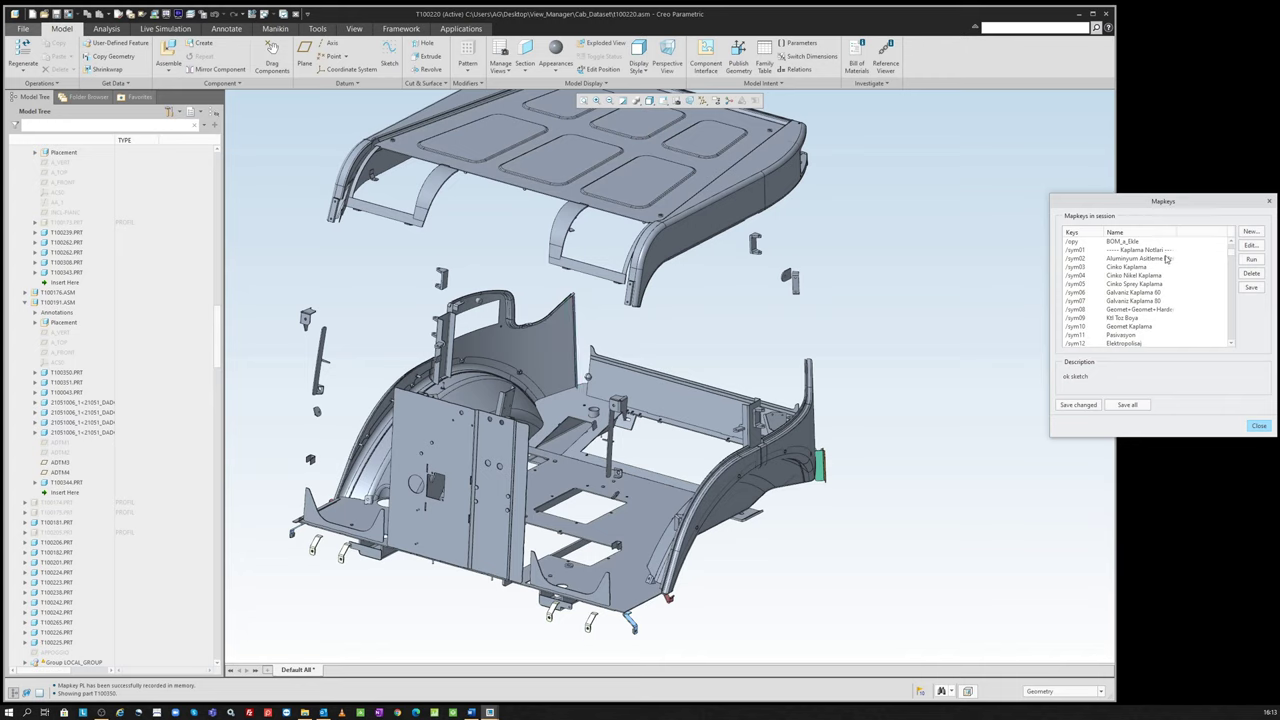
{"action": "scroll", "coordinate": [1153, 282], "scroll_direction": "down", "scroll_amount": 5}
{"action": "scroll", "coordinate": [1150, 284], "scroll_direction": "down", "scroll_amount": 2}
{"action": "scroll", "coordinate": [1142, 288], "scroll_direction": "down", "scroll_amount": 2}
{"action": "scroll", "coordinate": [1135, 291], "scroll_direction": "down", "scroll_amount": 1}
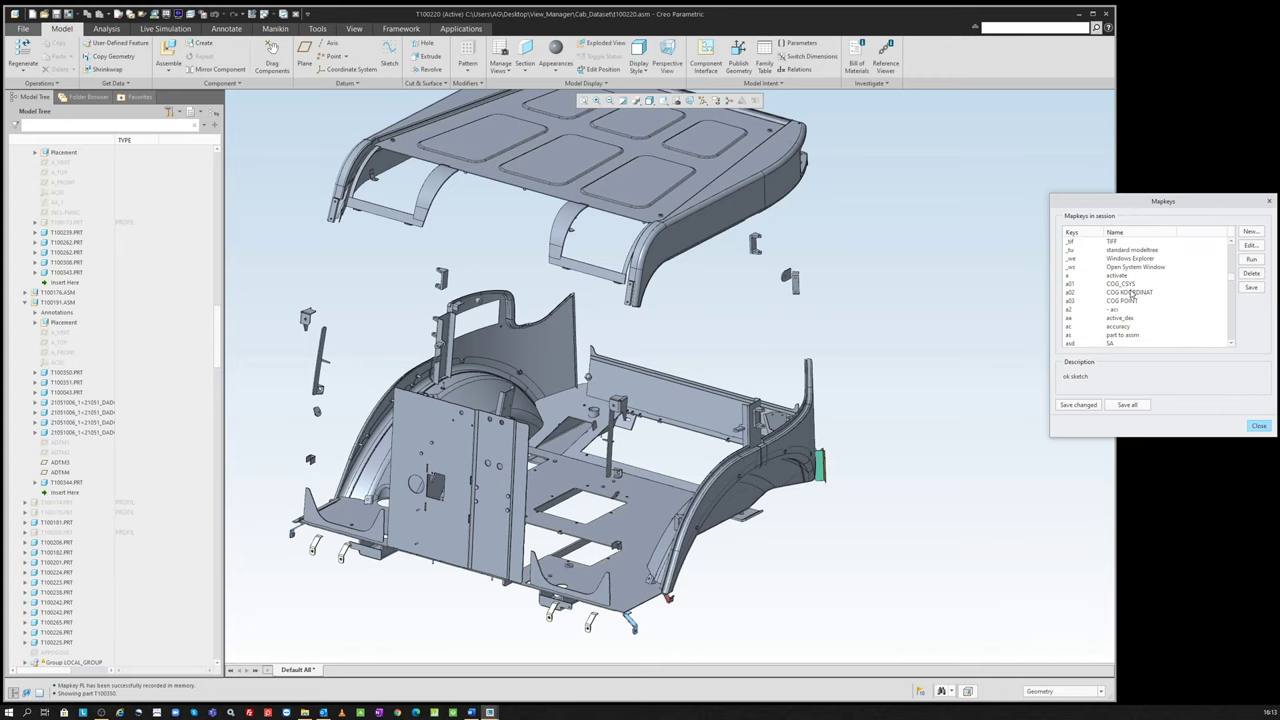
{"action": "scroll", "coordinate": [1121, 284], "scroll_direction": "down", "scroll_amount": 2}
{"action": "scroll", "coordinate": [1120, 283], "scroll_direction": "down", "scroll_amount": 2}
{"action": "scroll", "coordinate": [1118, 282], "scroll_direction": "down", "scroll_amount": 1}
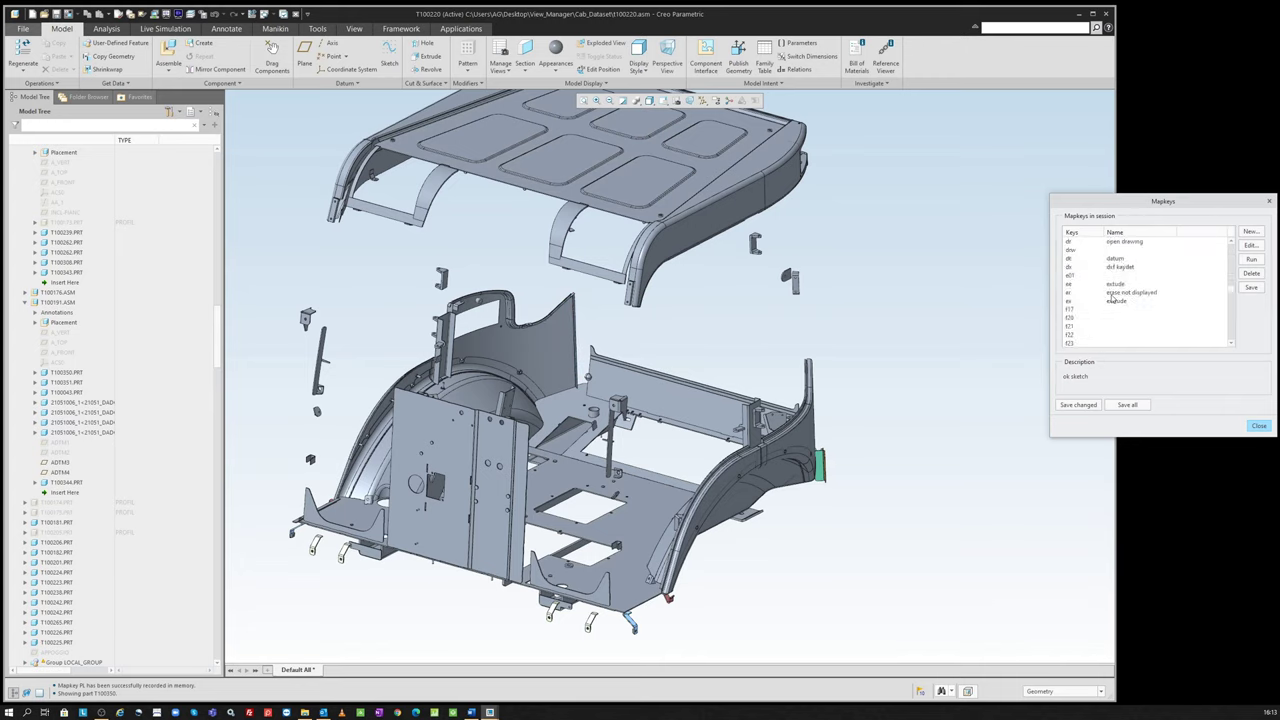
{"action": "scroll", "coordinate": [1116, 280], "scroll_direction": "down", "scroll_amount": 2}
{"action": "scroll", "coordinate": [1116, 283], "scroll_direction": "down", "scroll_amount": 2}
{"action": "scroll", "coordinate": [1115, 295], "scroll_direction": "down", "scroll_amount": 2}
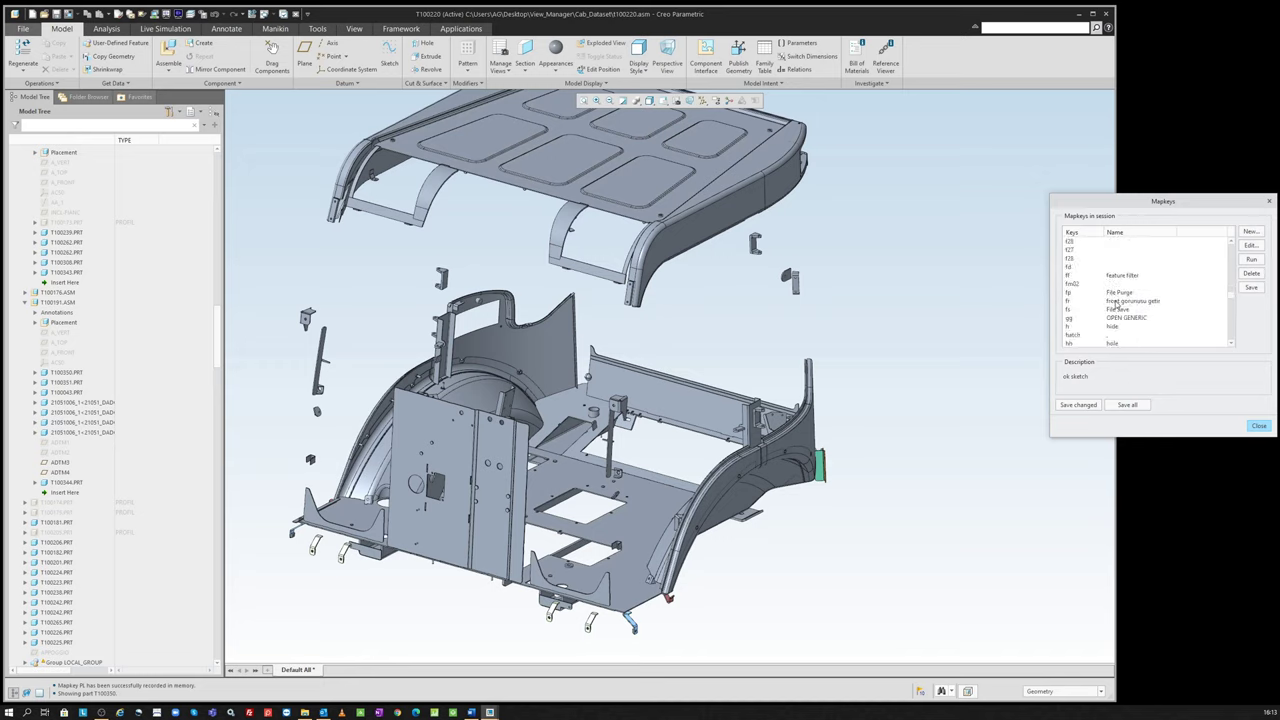
{"action": "scroll", "coordinate": [1113, 312], "scroll_direction": "up", "scroll_amount": 2}
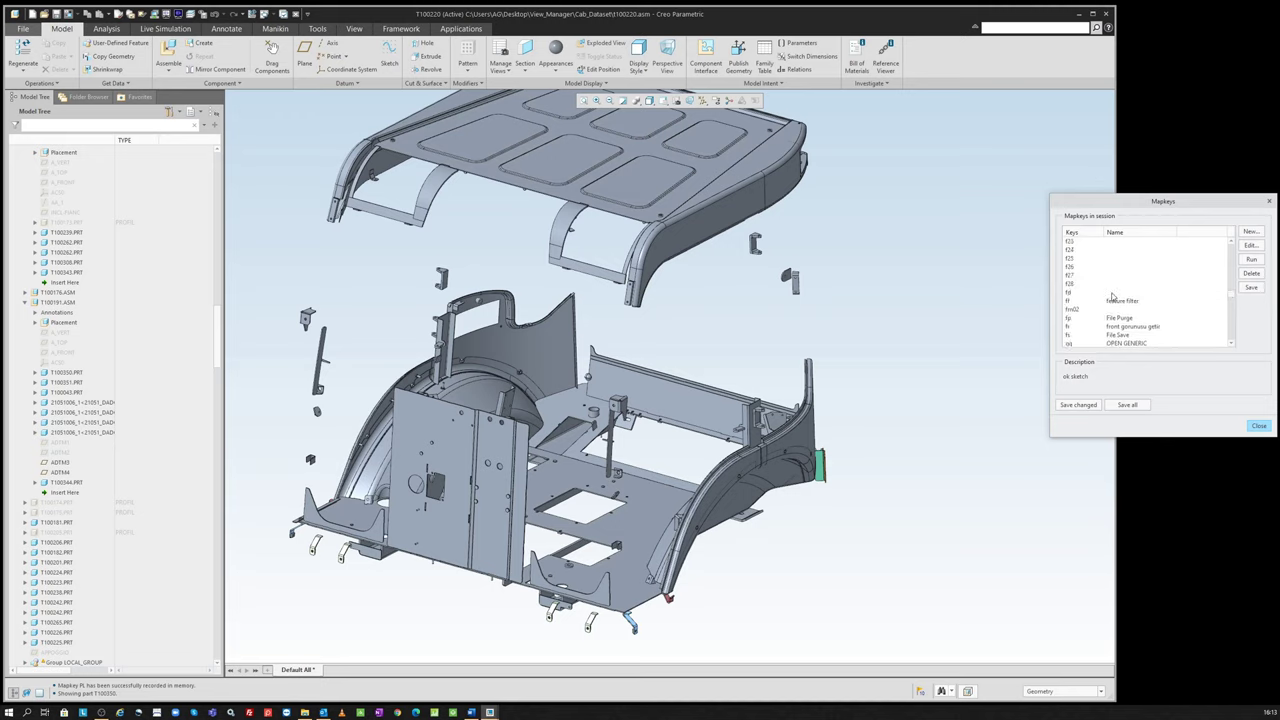
{"action": "scroll", "coordinate": [1115, 300], "scroll_direction": "up", "scroll_amount": 2}
{"action": "scroll", "coordinate": [1121, 281], "scroll_direction": "down", "scroll_amount": 2}
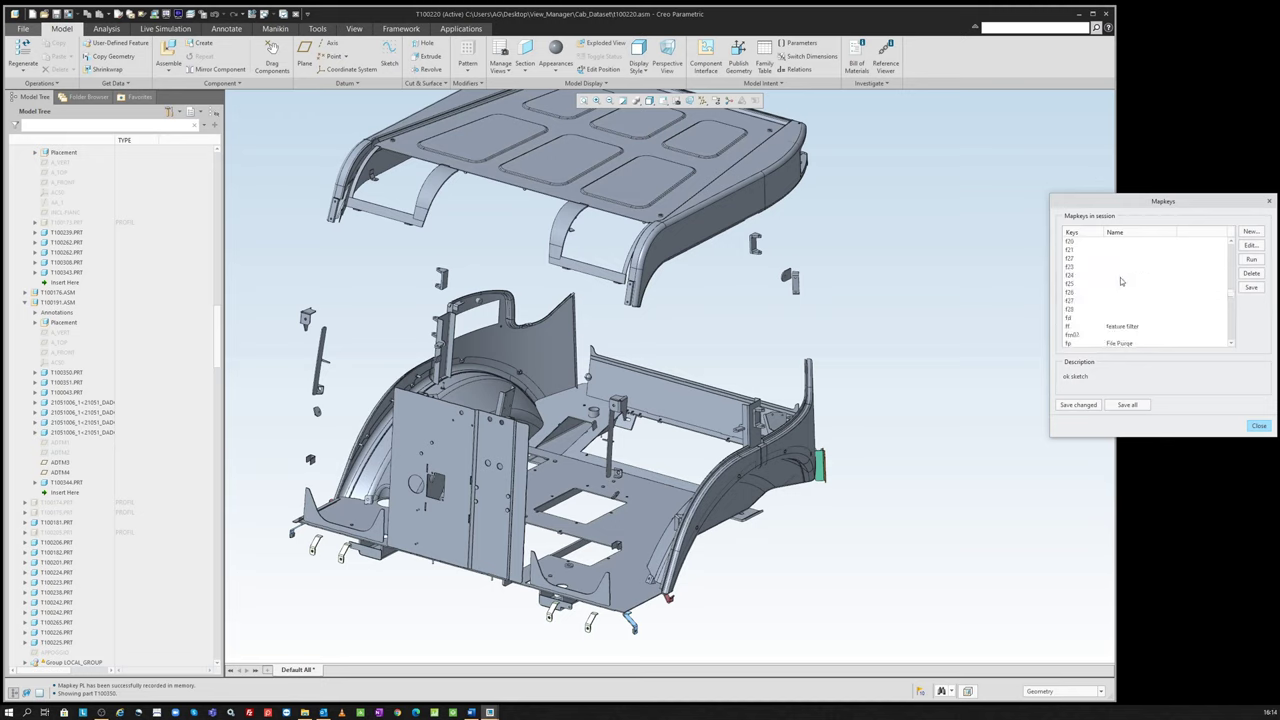
{"action": "scroll", "coordinate": [1119, 295], "scroll_direction": "down", "scroll_amount": 1}
{"action": "scroll", "coordinate": [1121, 316], "scroll_direction": "down", "scroll_amount": 1}
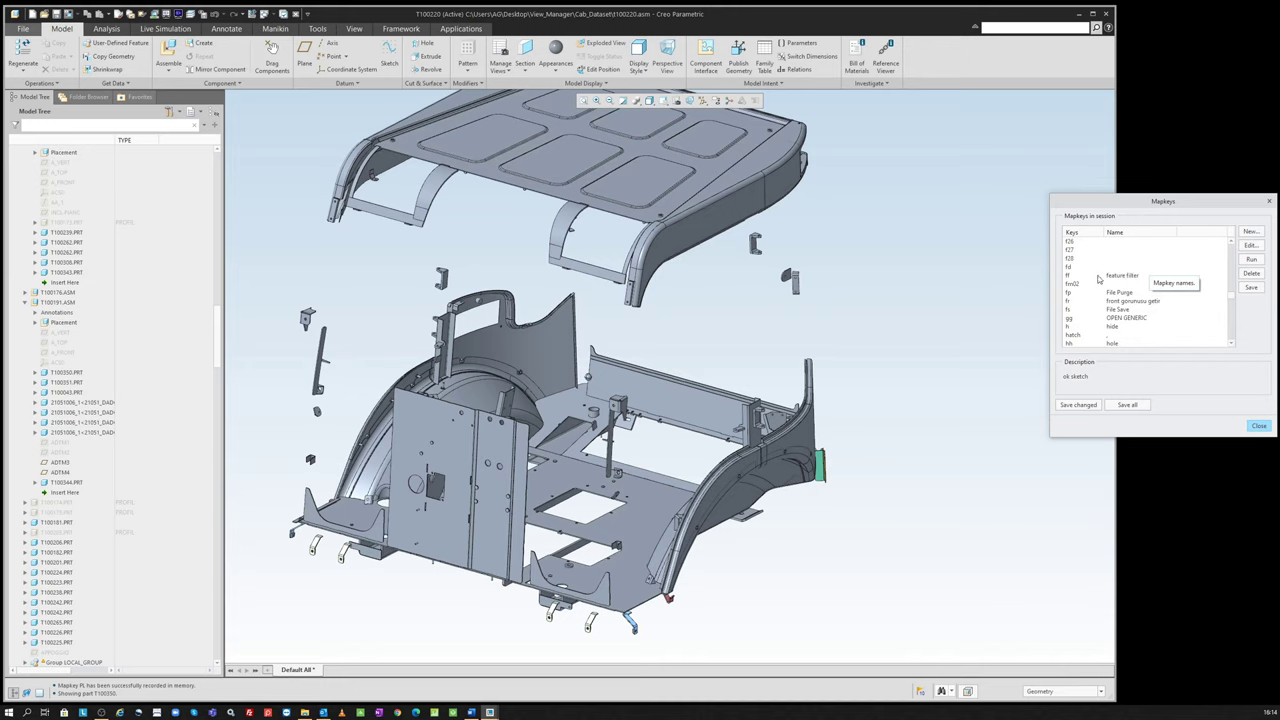
{"action": "left_click", "coordinate": [1194, 266]}
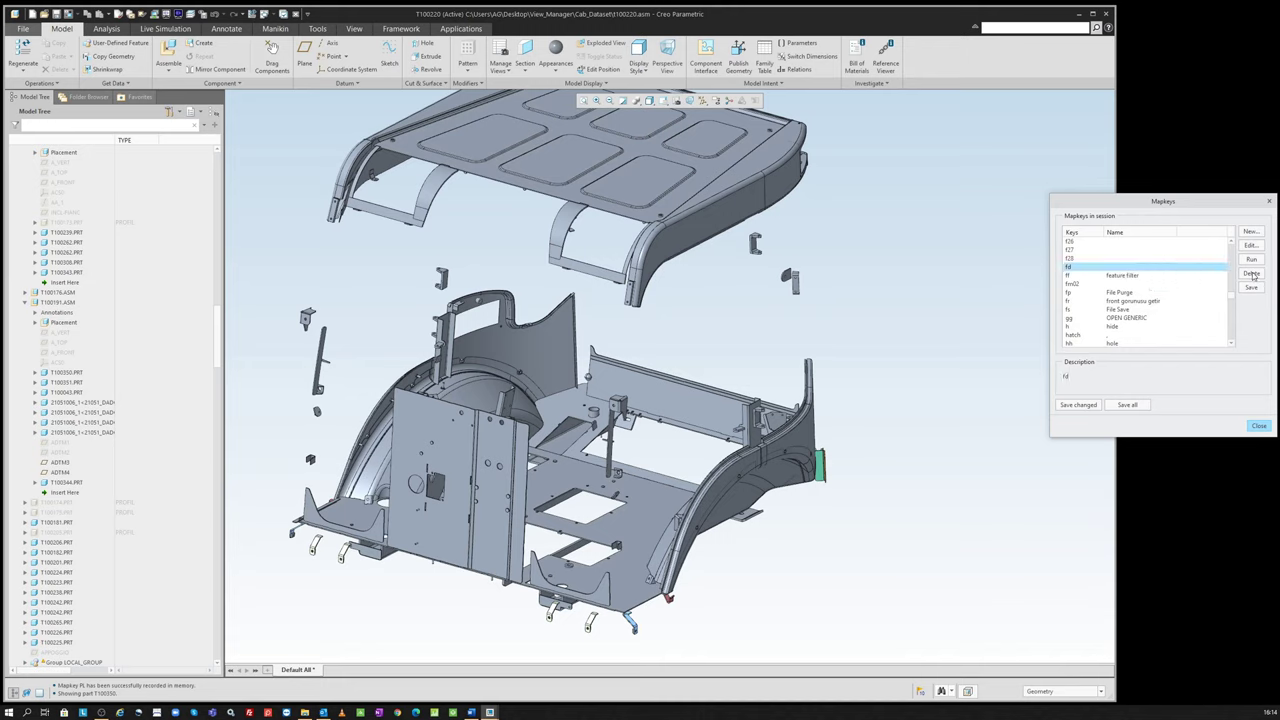
{"action": "left_click", "coordinate": [1252, 276]}
{"action": "left_click", "coordinate": [1252, 233]}
{"action": "type", "text": "FD"}
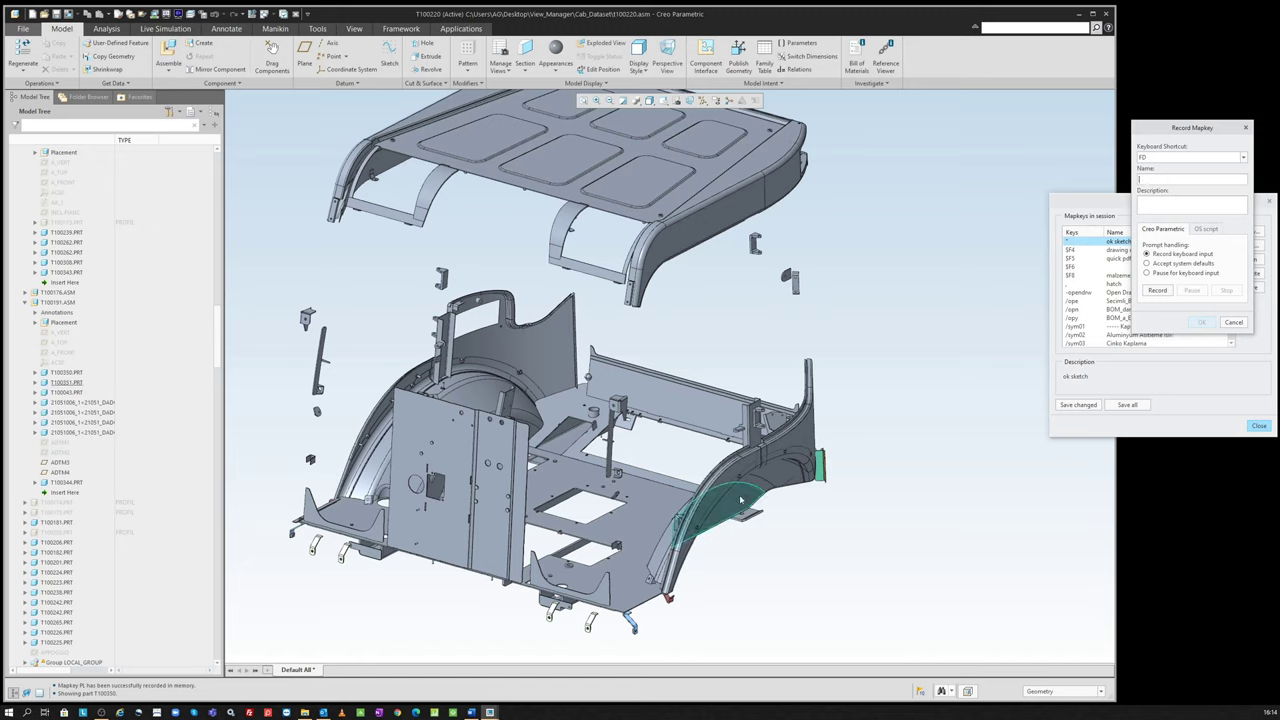
Step: Select fender part T100350, start recording the mapkey, and open the part's parameters
{"action": "left_click", "coordinate": [797, 437]}
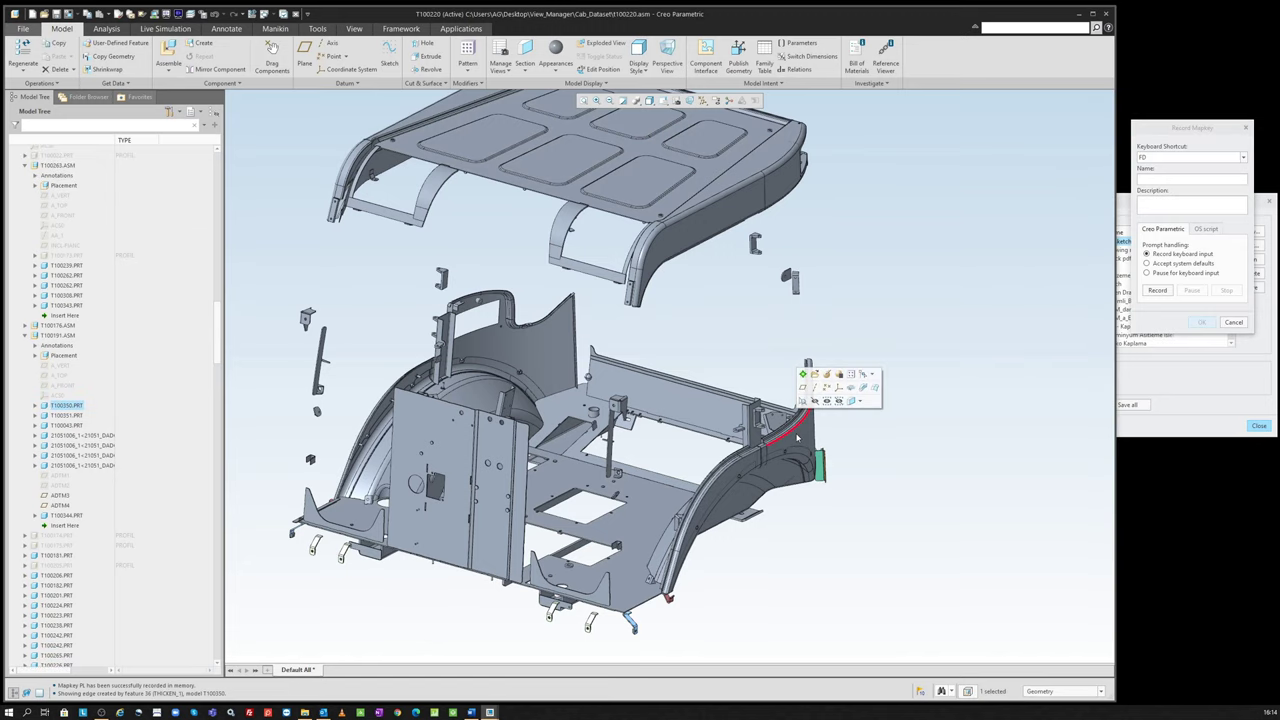
{"action": "left_click", "coordinate": [1163, 291]}
{"action": "right_click", "coordinate": [755, 327]}
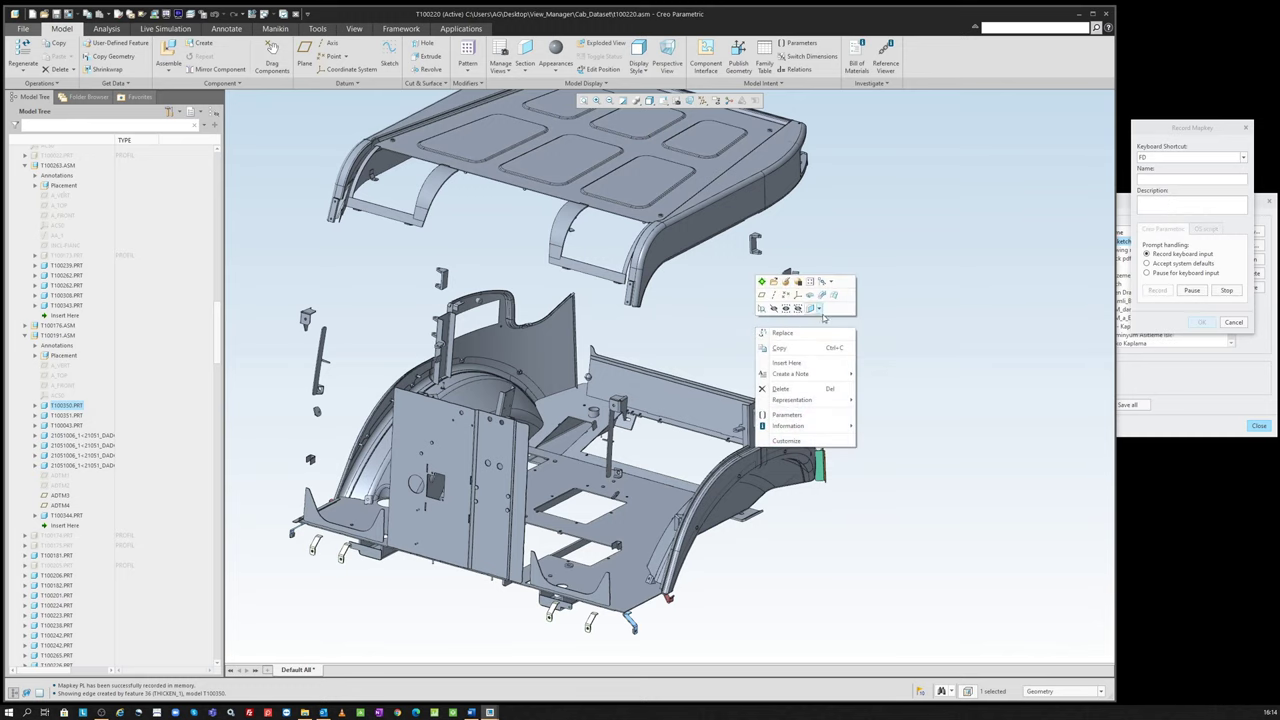
{"action": "left_click", "coordinate": [822, 415]}
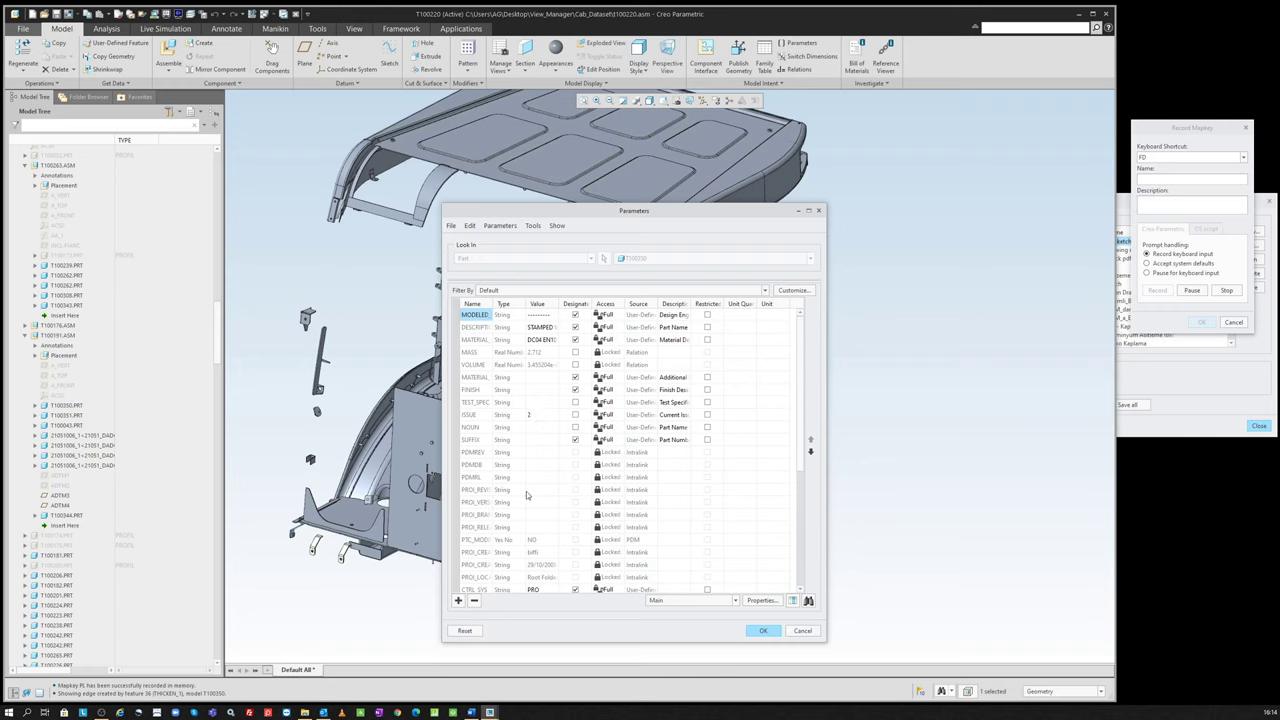
Step: Add String parameter TYPE with value FORMLU SAC, then stop recording and keep the FD mapkey
{"action": "left_click", "coordinate": [460, 600]}
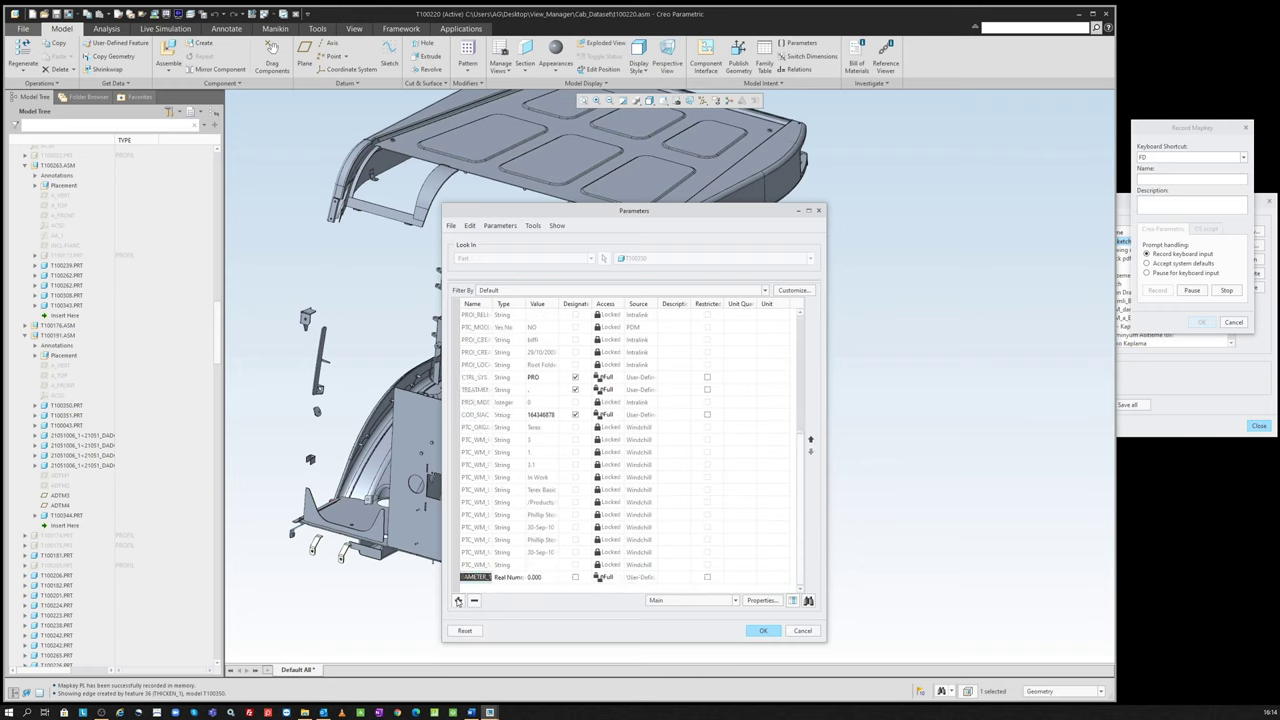
{"action": "type", "text": "TYPE"}
{"action": "left_click", "coordinate": [510, 578]}
{"action": "left_click", "coordinate": [512, 609]}
{"action": "left_click", "coordinate": [545, 578]}
{"action": "type", "text": "FORMULE"}
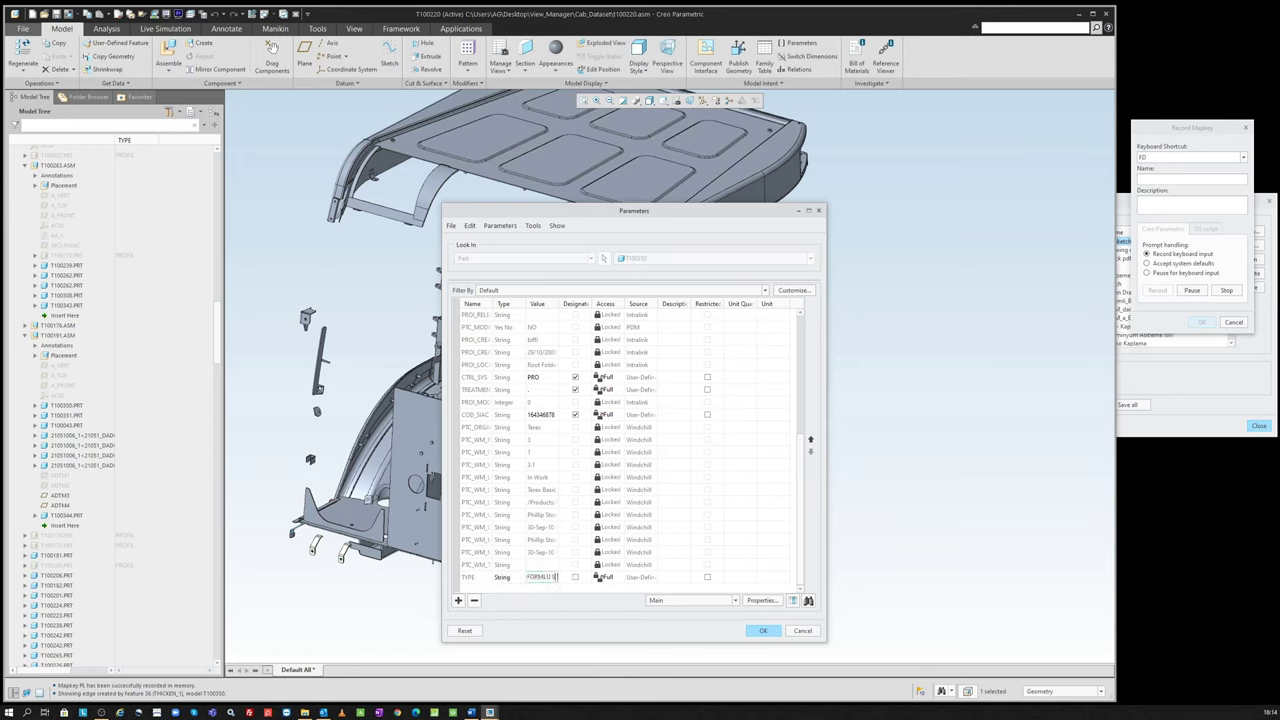
{"action": "type", "text": "SAC"}
{"action": "left_click_drag", "start_coordinate": [558, 303], "coordinate": [596, 303]}
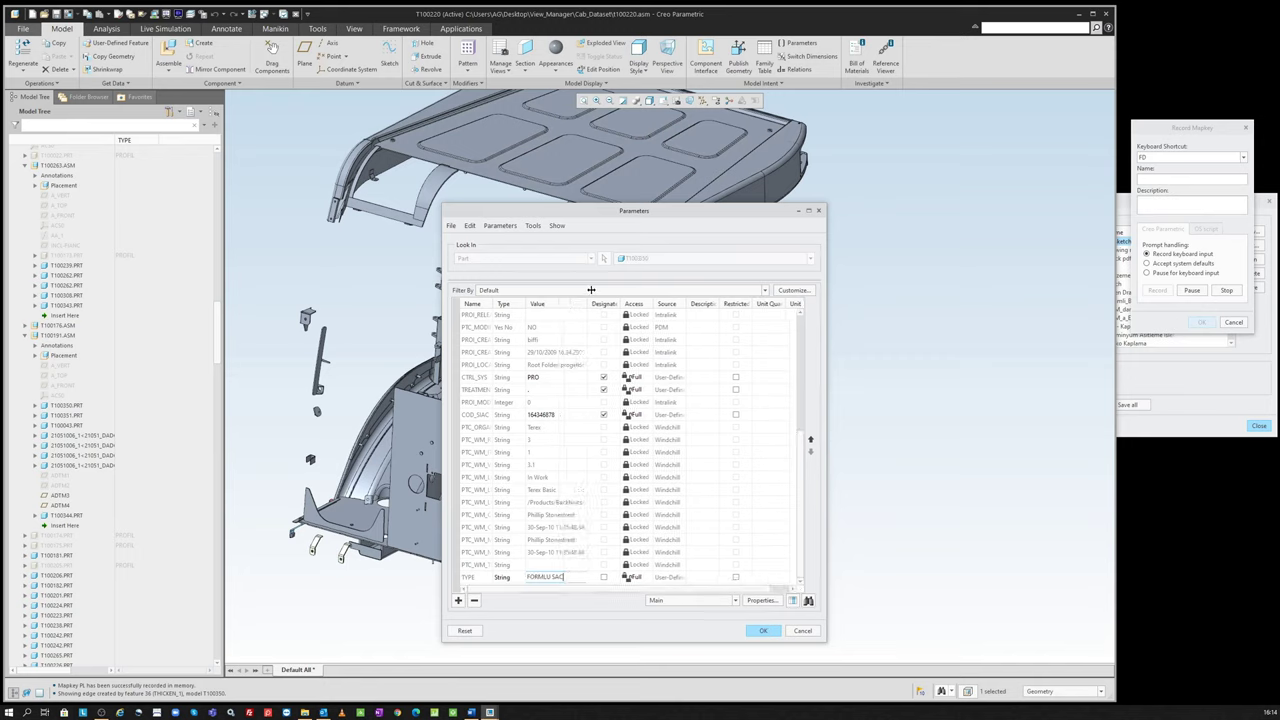
{"action": "left_click", "coordinate": [764, 630]}
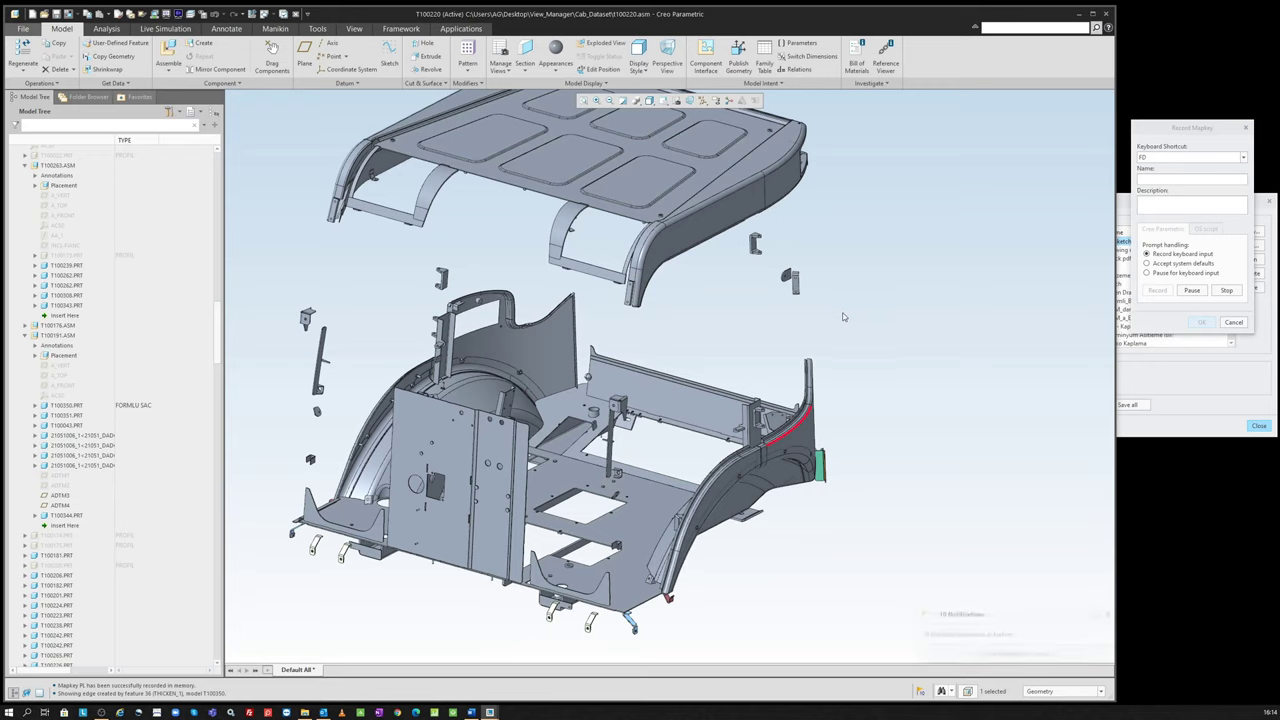
{"action": "left_click", "coordinate": [1227, 291]}
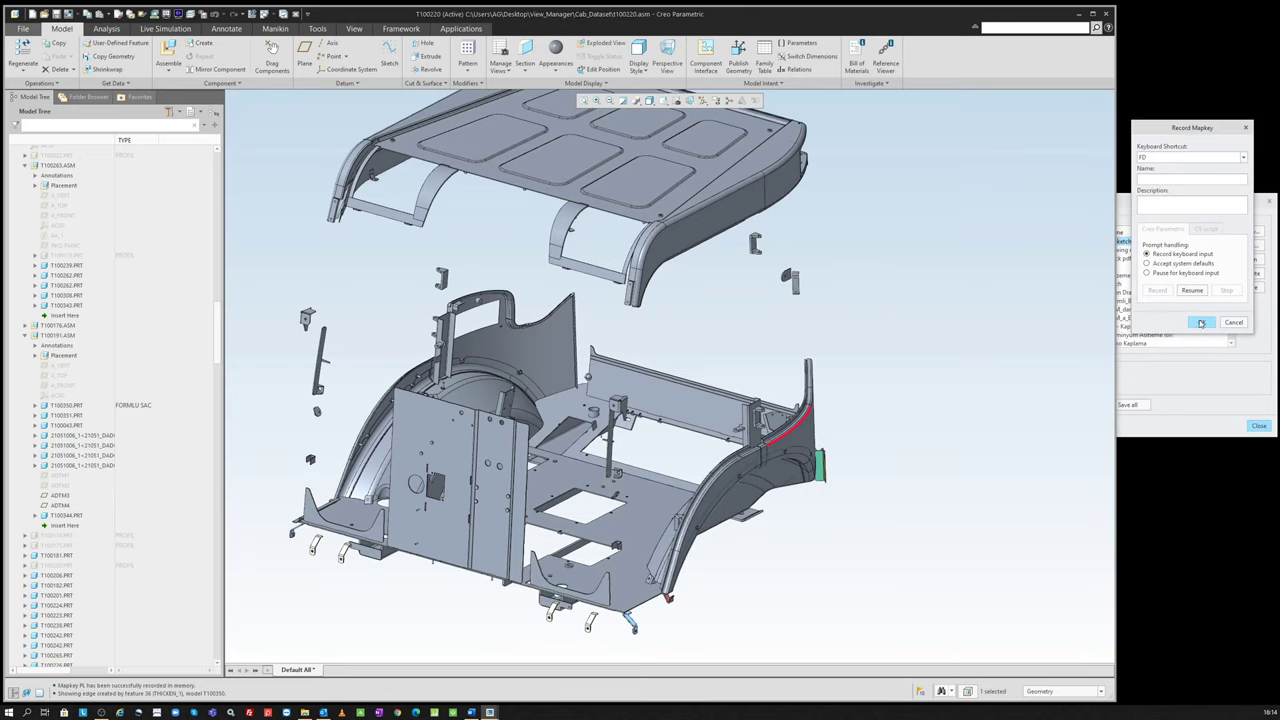
{"action": "left_click", "coordinate": [1201, 323]}
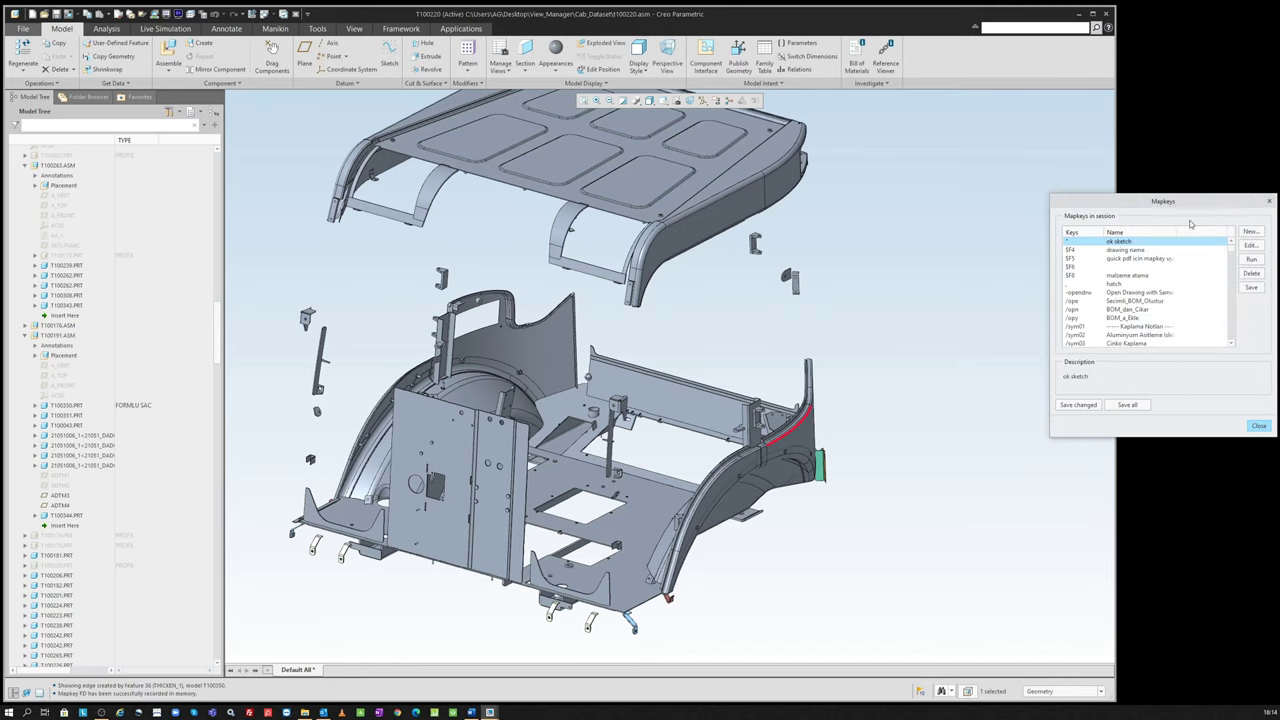
Step: Cancel saving the mapkeys to a file, close the Mapkeys dialog and clear the selection
{"action": "left_click_drag", "start_coordinate": [1192, 207], "coordinate": [1176, 203]}
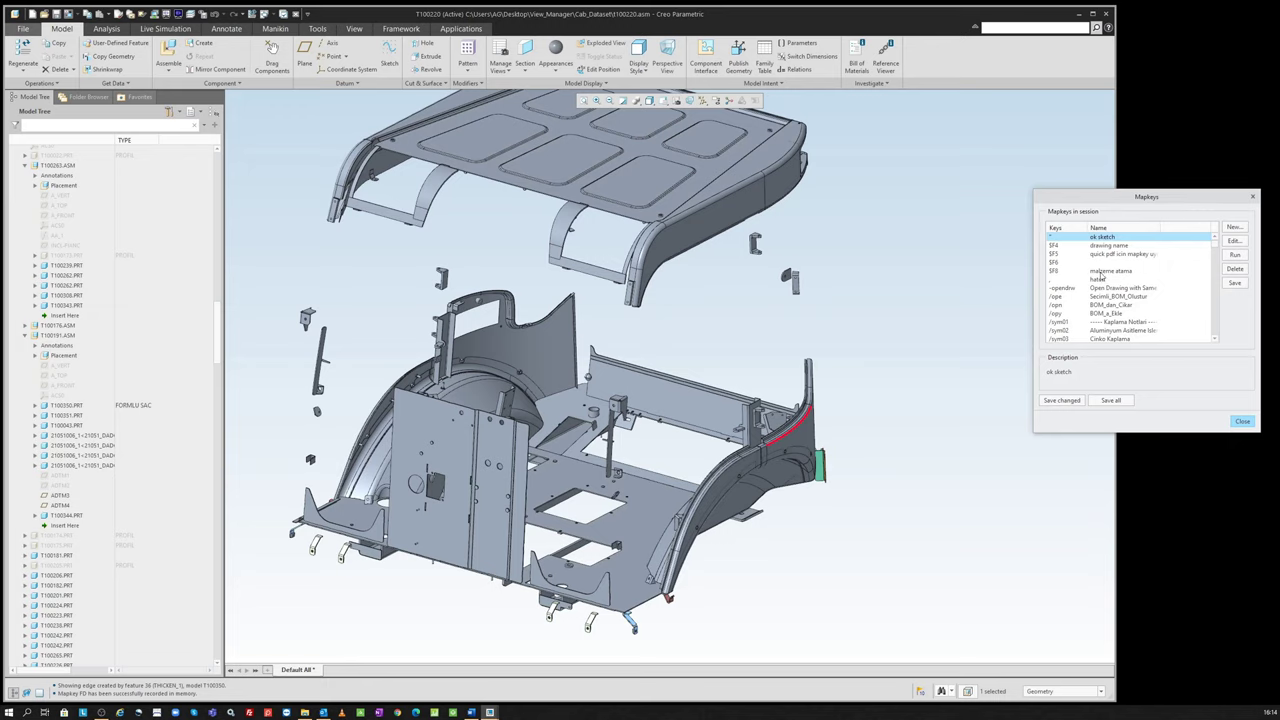
{"action": "left_click", "coordinate": [1235, 284]}
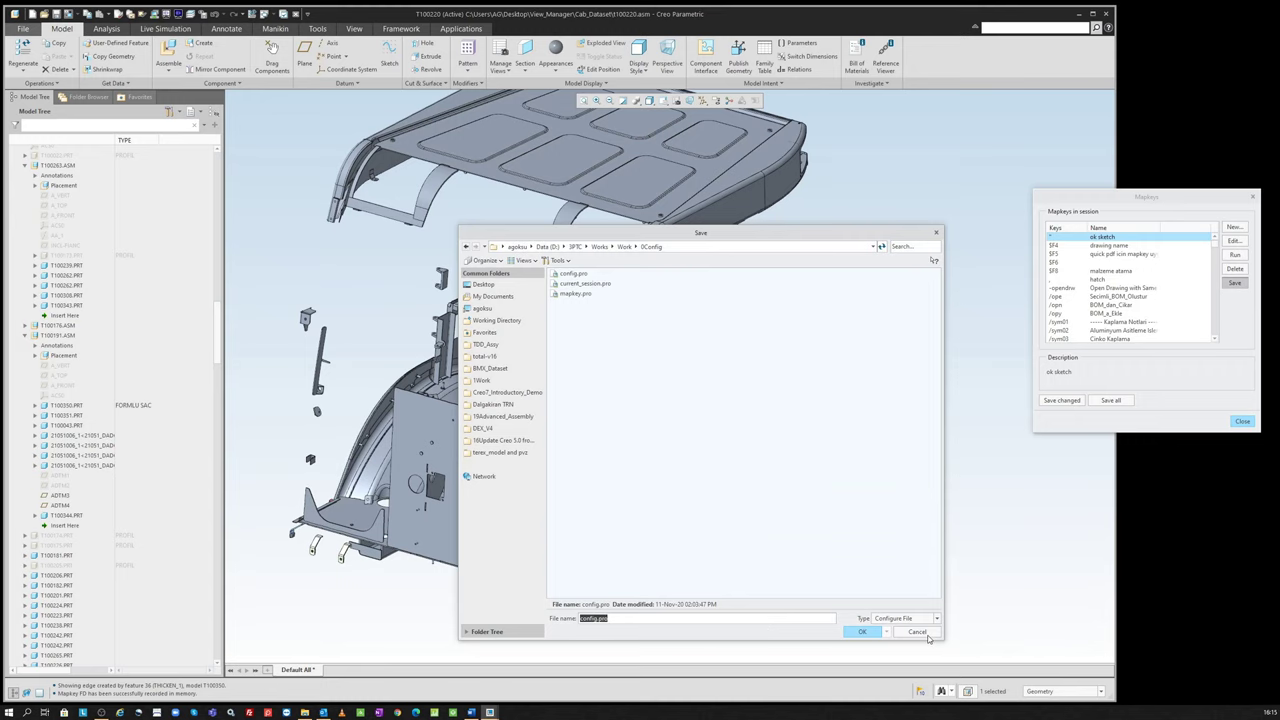
{"action": "left_click", "coordinate": [927, 634]}
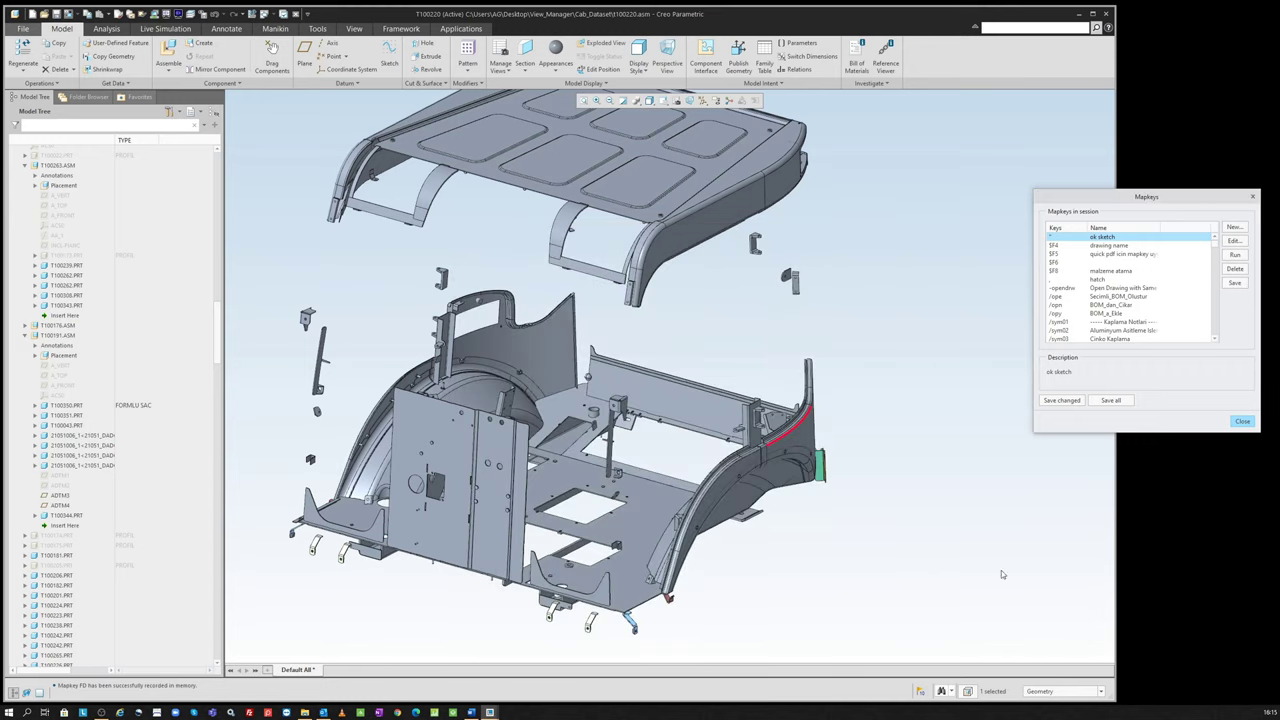
{"action": "left_click", "coordinate": [1241, 422]}
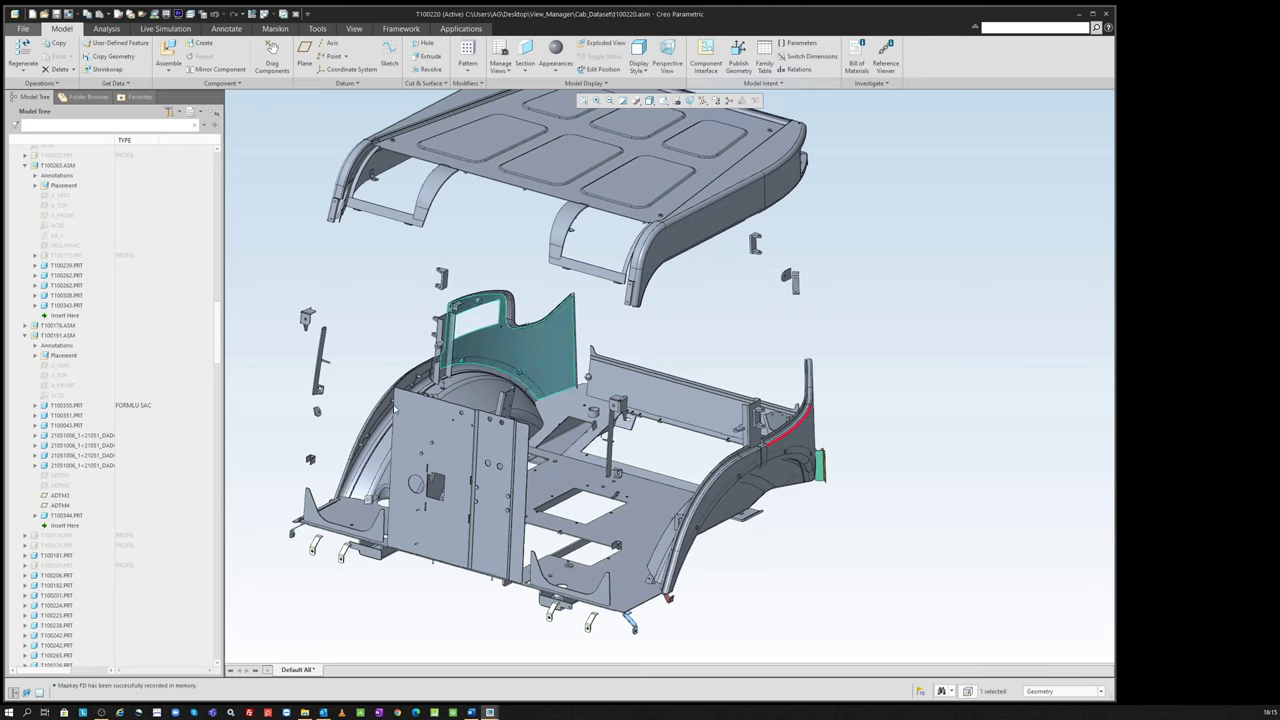
{"action": "key", "text": "Escape"}
Step: Apply the FD mapkey to the right-side fender and the inner fender panel
{"action": "left_click", "coordinate": [797, 432]}
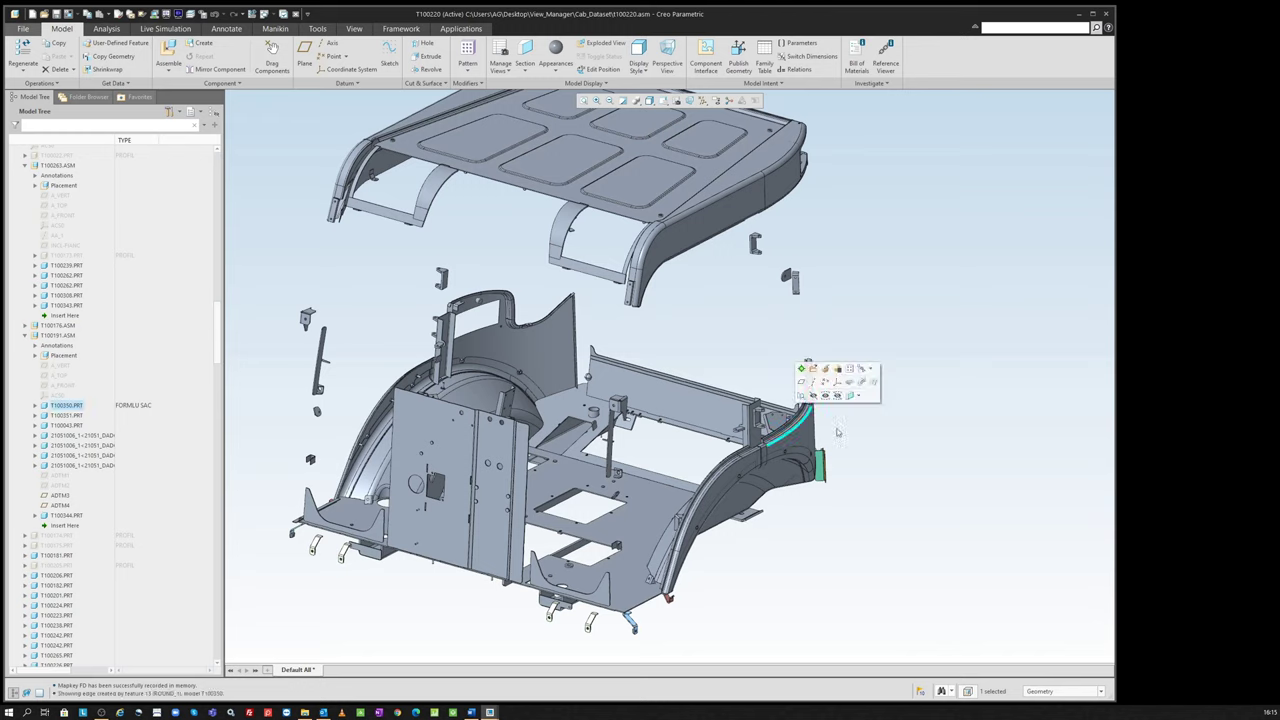
{"action": "key", "text": "f"}
{"action": "key", "text": "d"}
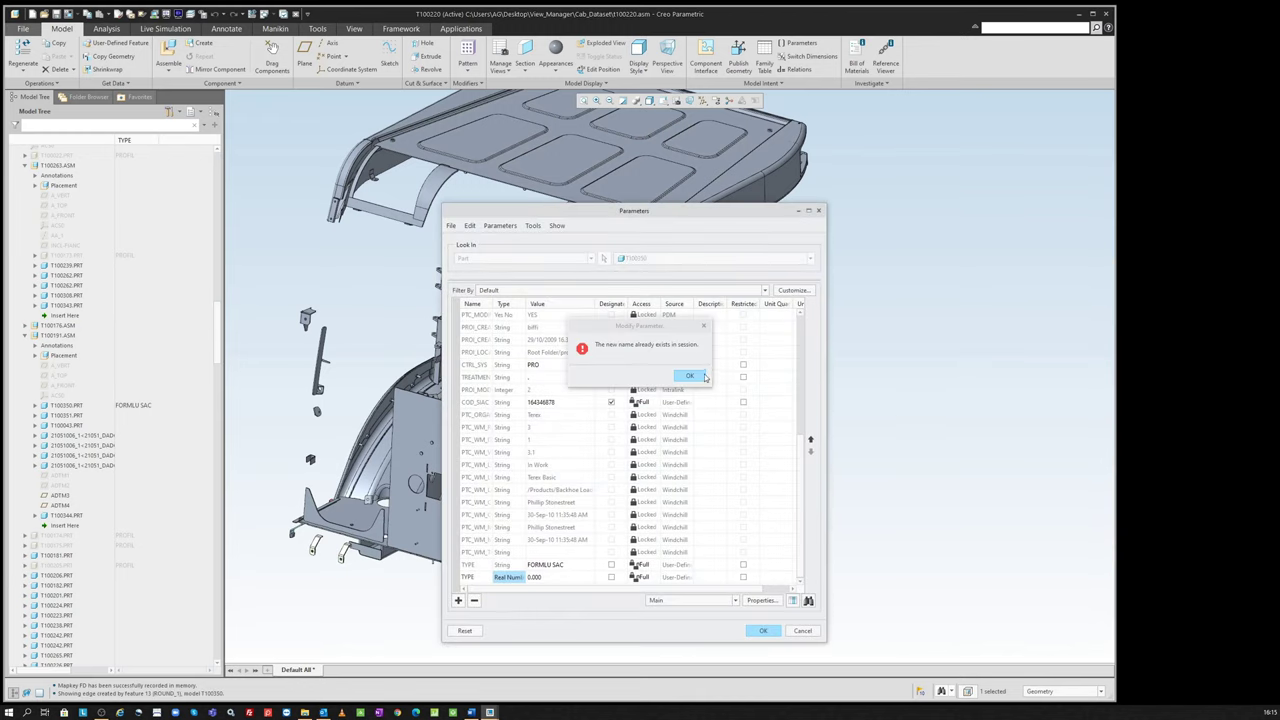
{"action": "left_click", "coordinate": [690, 376]}
{"action": "left_click", "coordinate": [802, 631]}
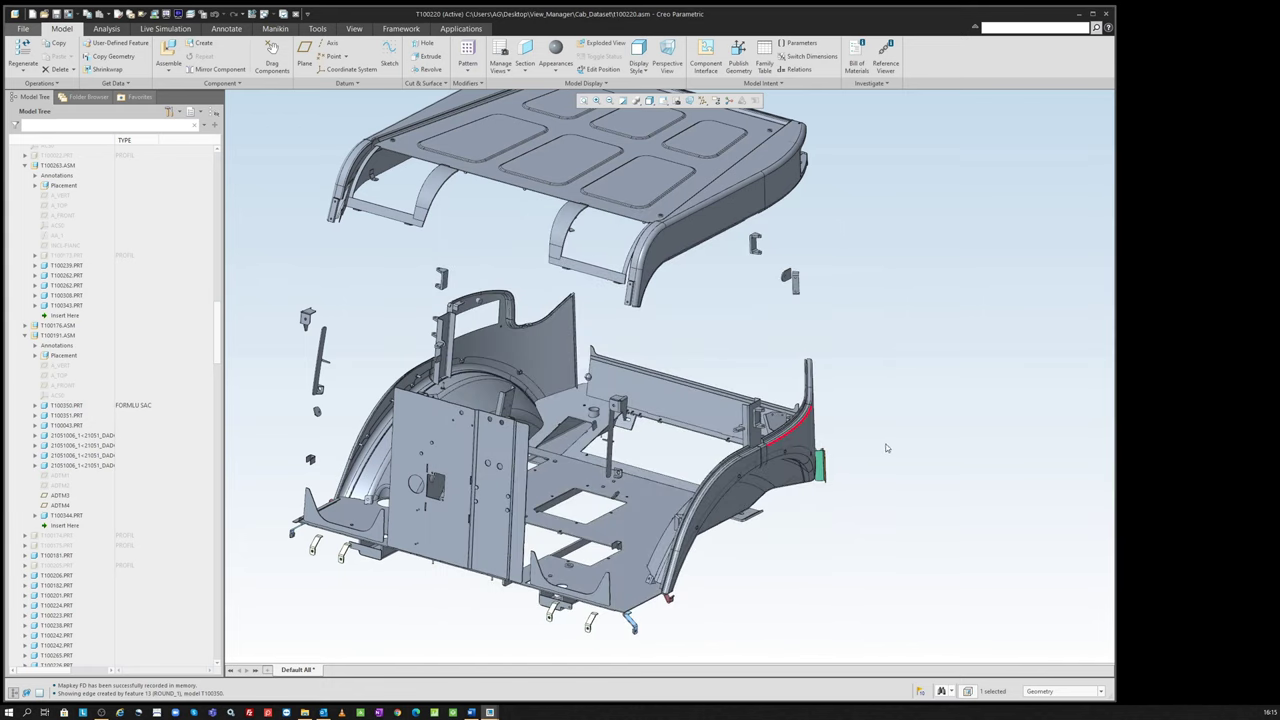
{"action": "scroll", "coordinate": [738, 474], "scroll_direction": "up", "scroll_amount": 2}
{"action": "scroll", "coordinate": [738, 474], "scroll_direction": "up", "scroll_amount": 2}
{"action": "left_click", "coordinate": [760, 455]}
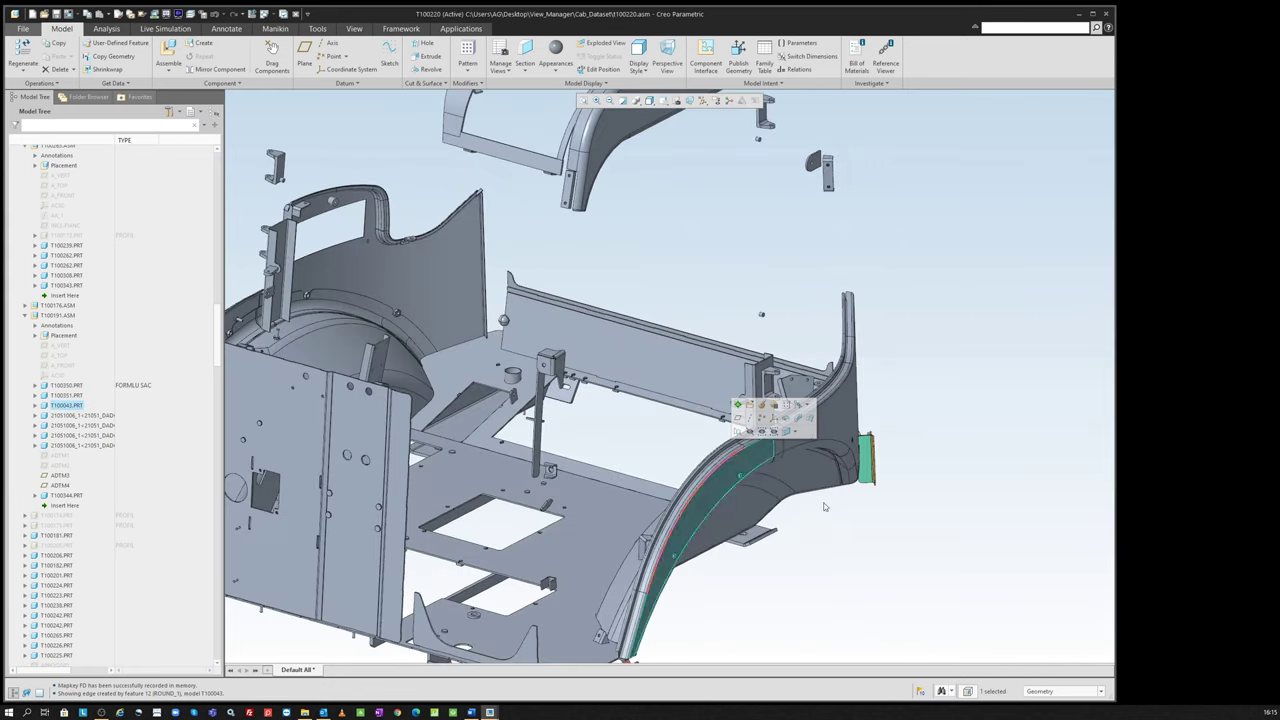
{"action": "key", "text": "f"}
{"action": "key", "text": "d"}
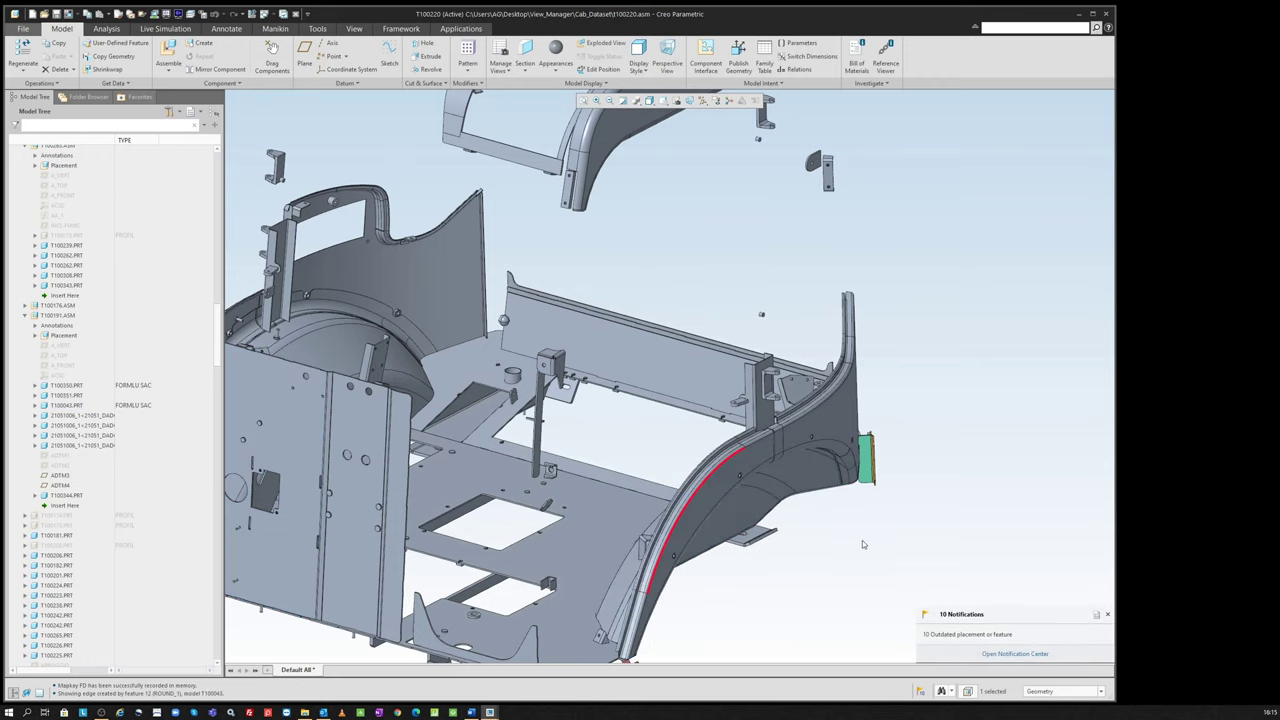
Step: Inspect the fender, roof and wheel-arch panels, then open Search Tool beside the model
{"action": "left_click", "coordinate": [801, 483]}
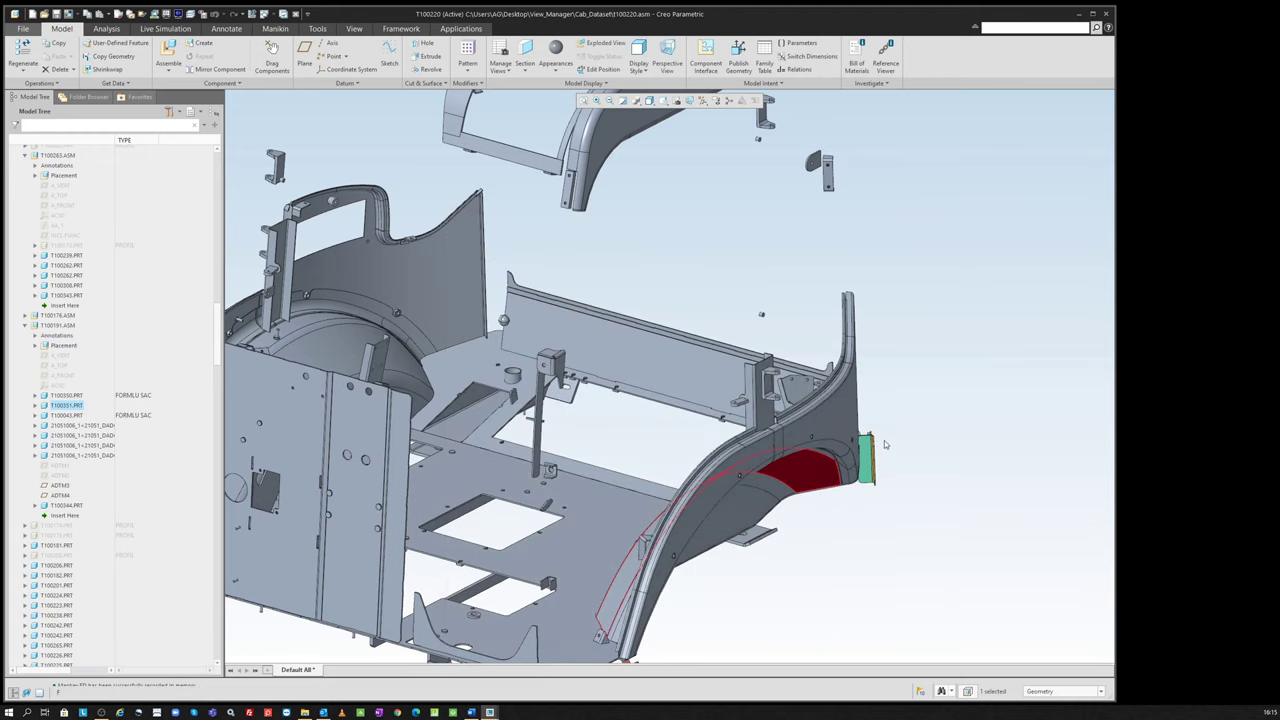
{"action": "left_click", "coordinate": [731, 235]}
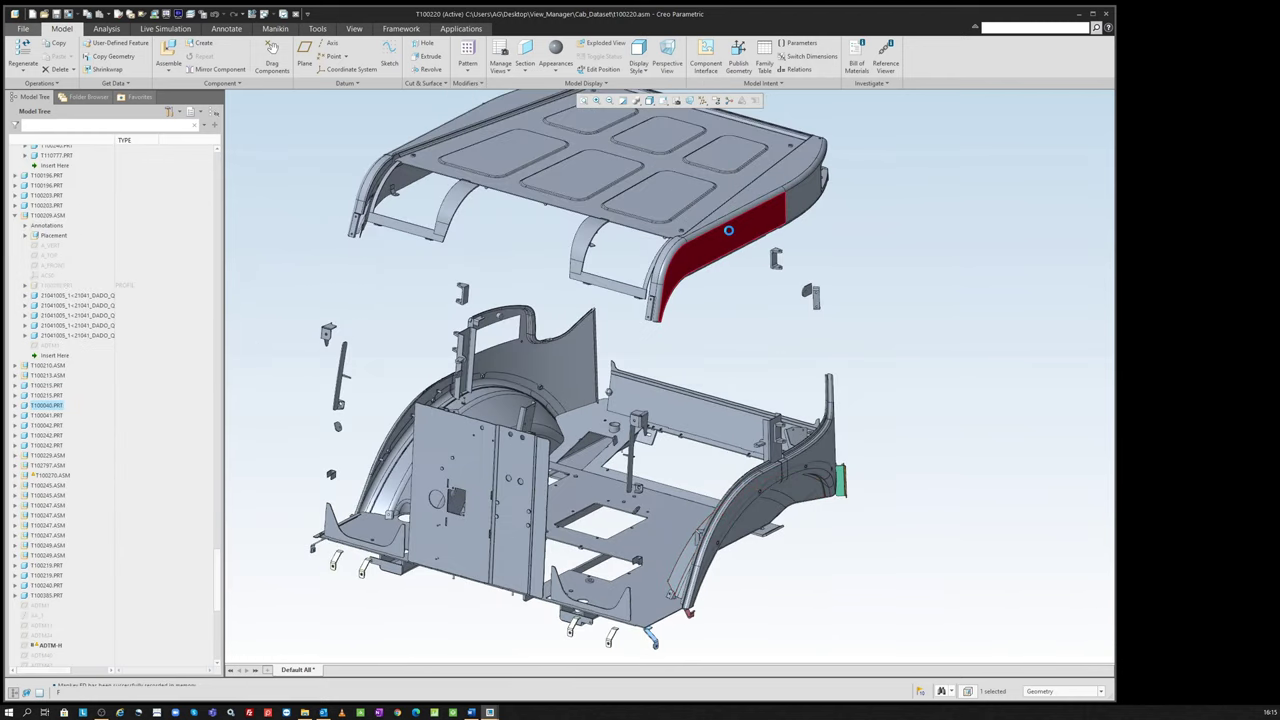
{"action": "left_click", "coordinate": [583, 171]}
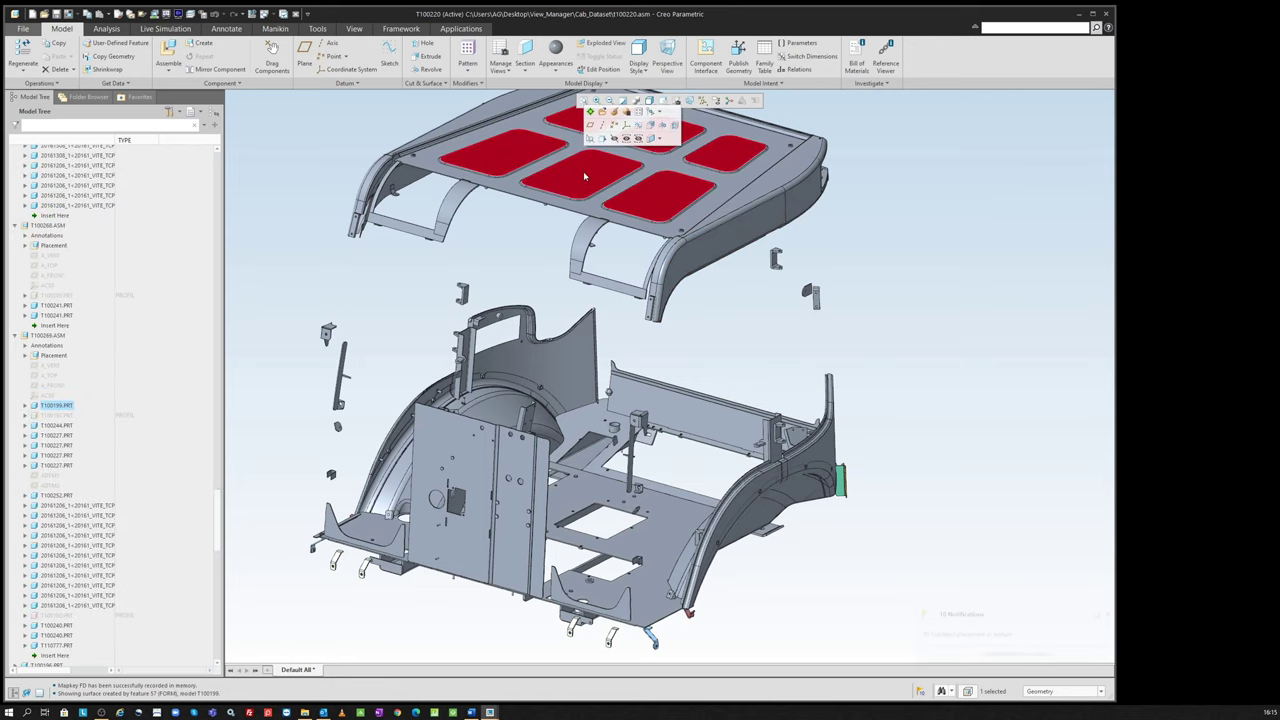
{"action": "left_click", "coordinate": [372, 180]}
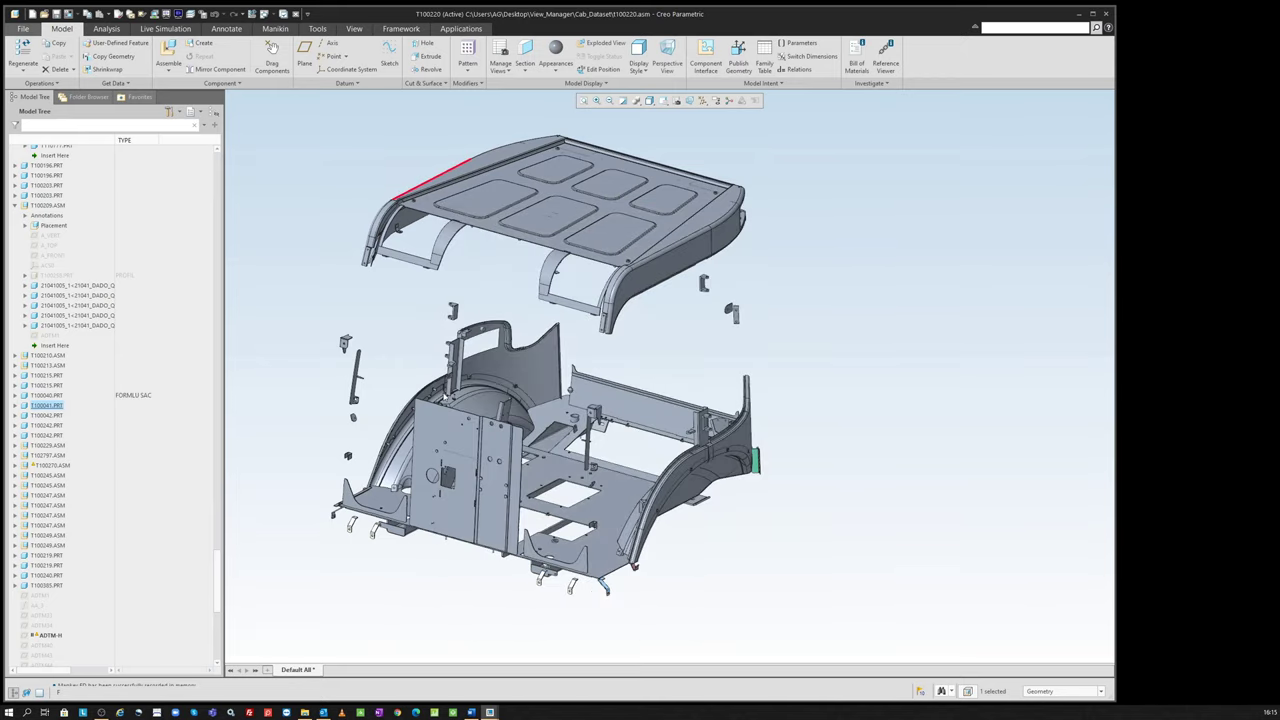
{"action": "mouse_move", "coordinate": [368, 330]}
{"action": "middle_mouse_down"}
{"action": "mouse_move", "coordinate": [572, 363]}
{"action": "mouse_move", "coordinate": [577, 320]}
{"action": "middle_mouse_up"}
{"action": "scroll", "coordinate": [577, 320], "scroll_direction": "up", "scroll_amount": 2}
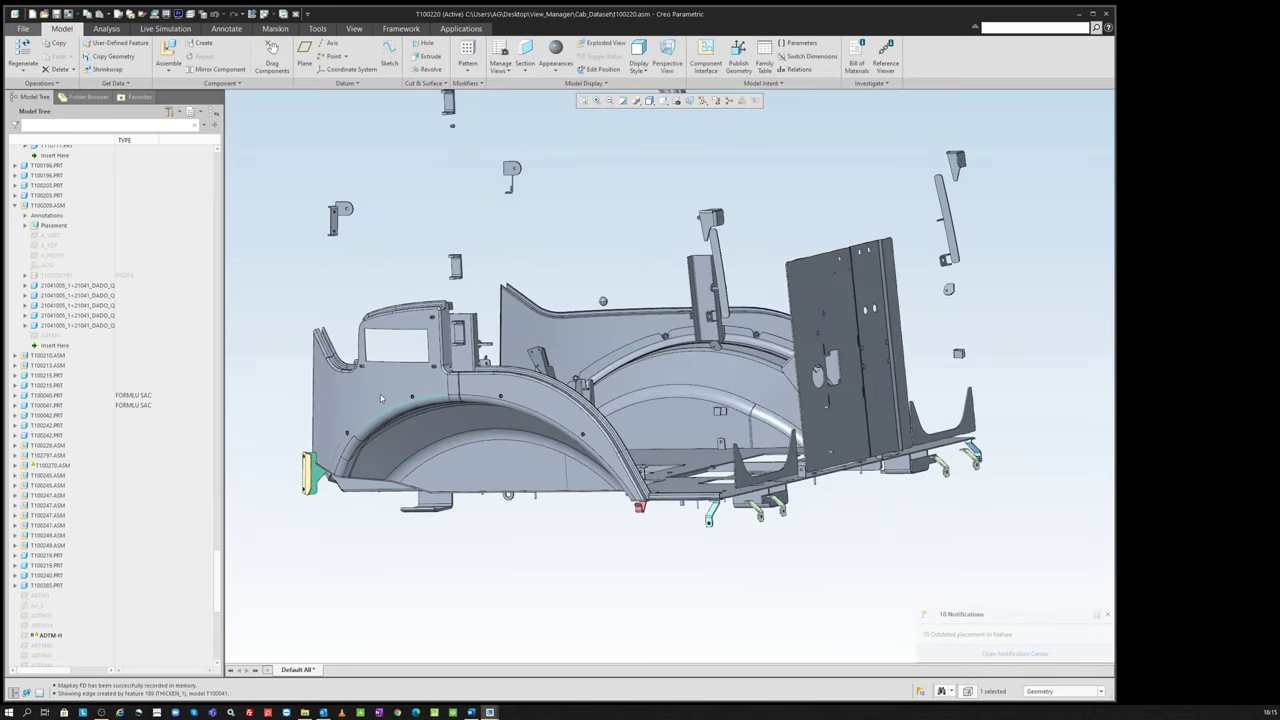
{"action": "left_click", "coordinate": [365, 397]}
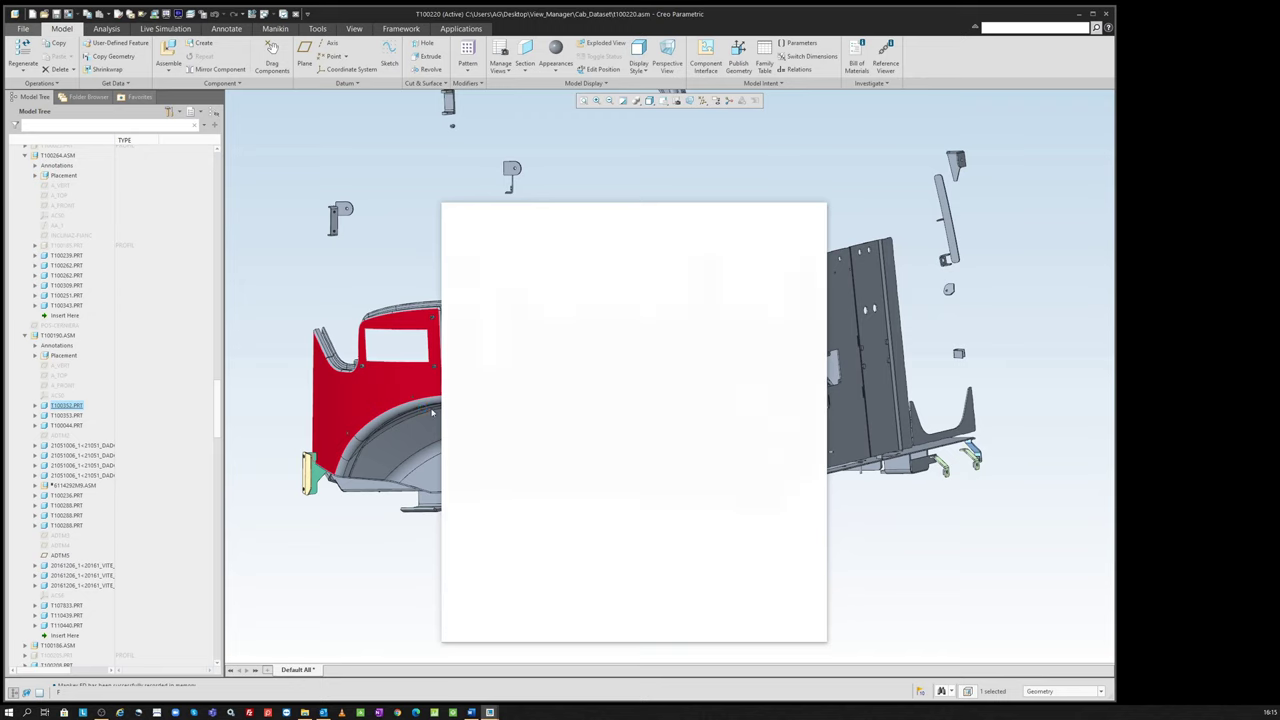
{"action": "left_click", "coordinate": [481, 388]}
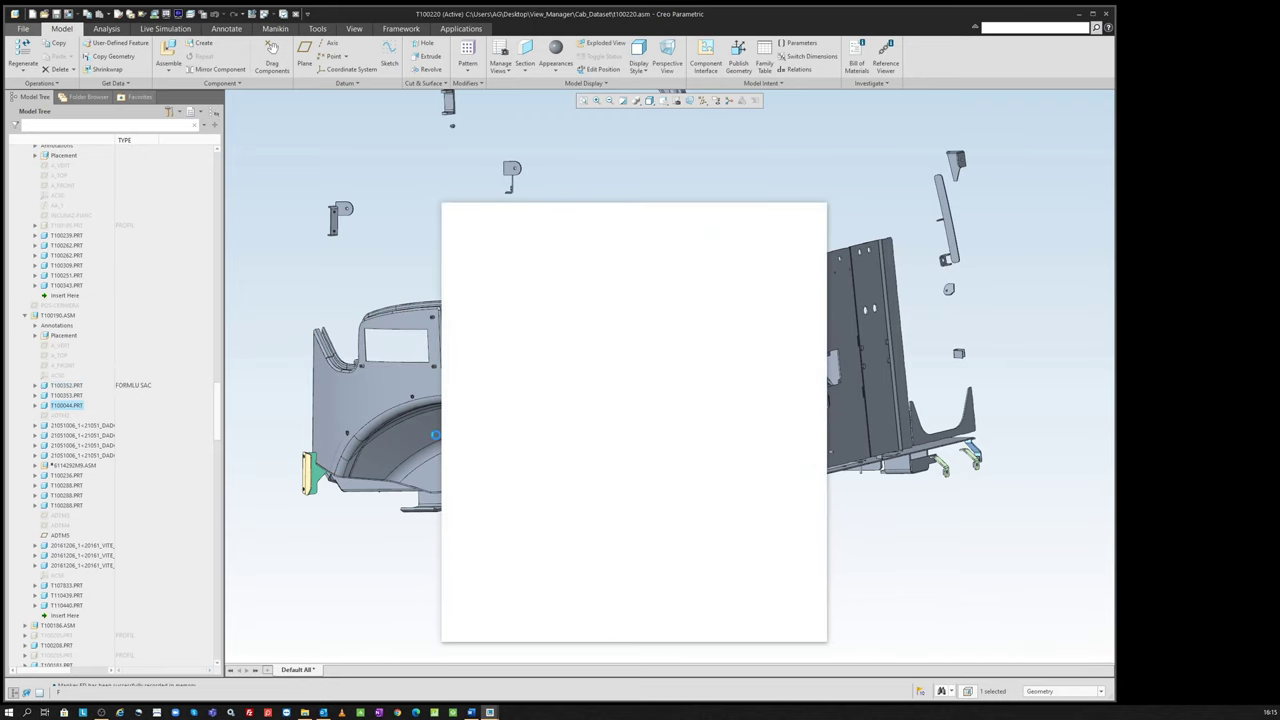
{"action": "left_click", "coordinate": [400, 438]}
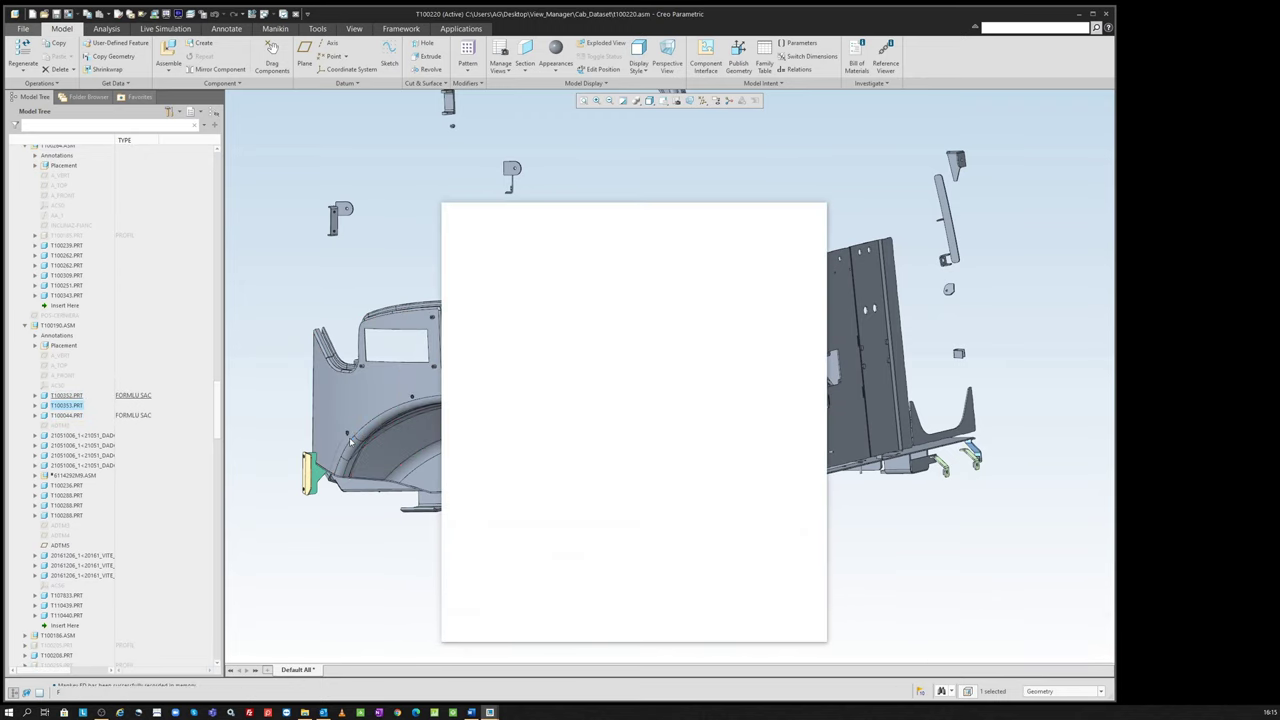
{"action": "left_click", "coordinate": [495, 413]}
{"action": "mouse_move", "coordinate": [495, 413]}
{"action": "middle_mouse_down"}
{"action": "mouse_move", "coordinate": [458, 443]}
{"action": "mouse_move", "coordinate": [508, 498]}
{"action": "middle_mouse_up"}
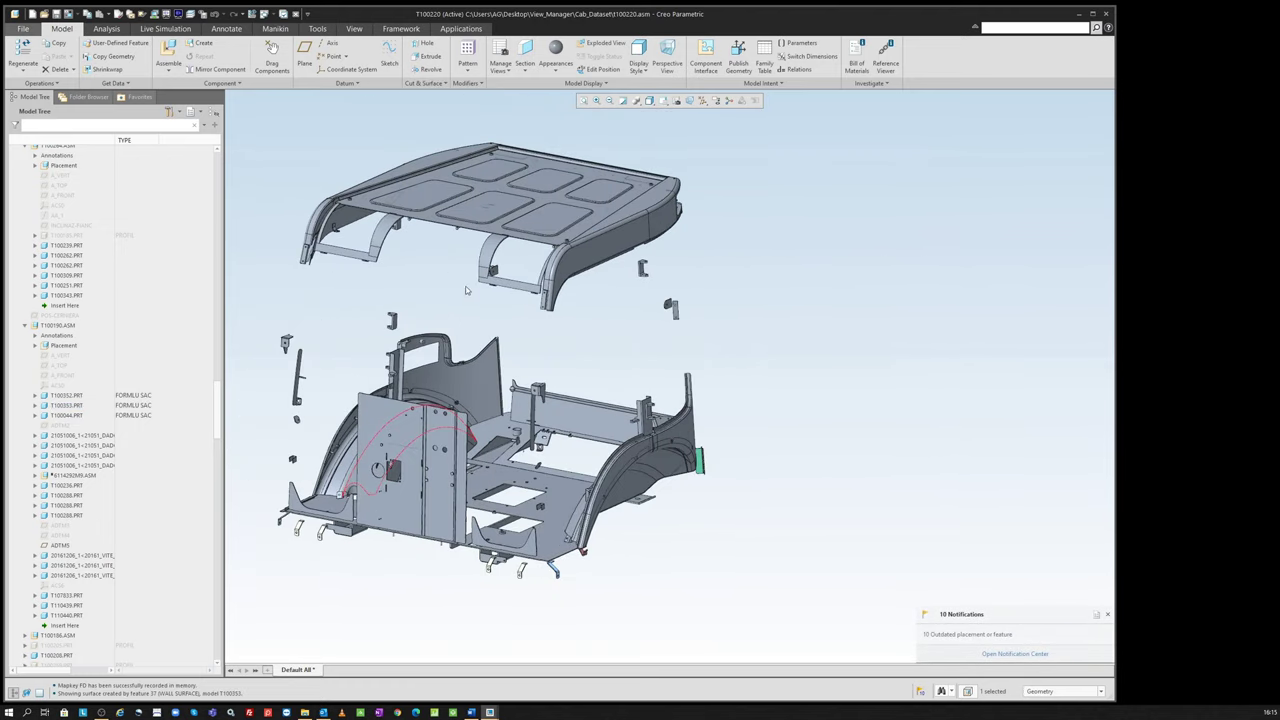
{"action": "key", "text": "ctrl+f"}
{"action": "mouse_move", "coordinate": [1158, 19]}
{"action": "left_mouse_down"}
{"action": "mouse_move", "coordinate": [872, 127]}
{"action": "mouse_move", "coordinate": [860, 158]}
{"action": "left_mouse_up"}
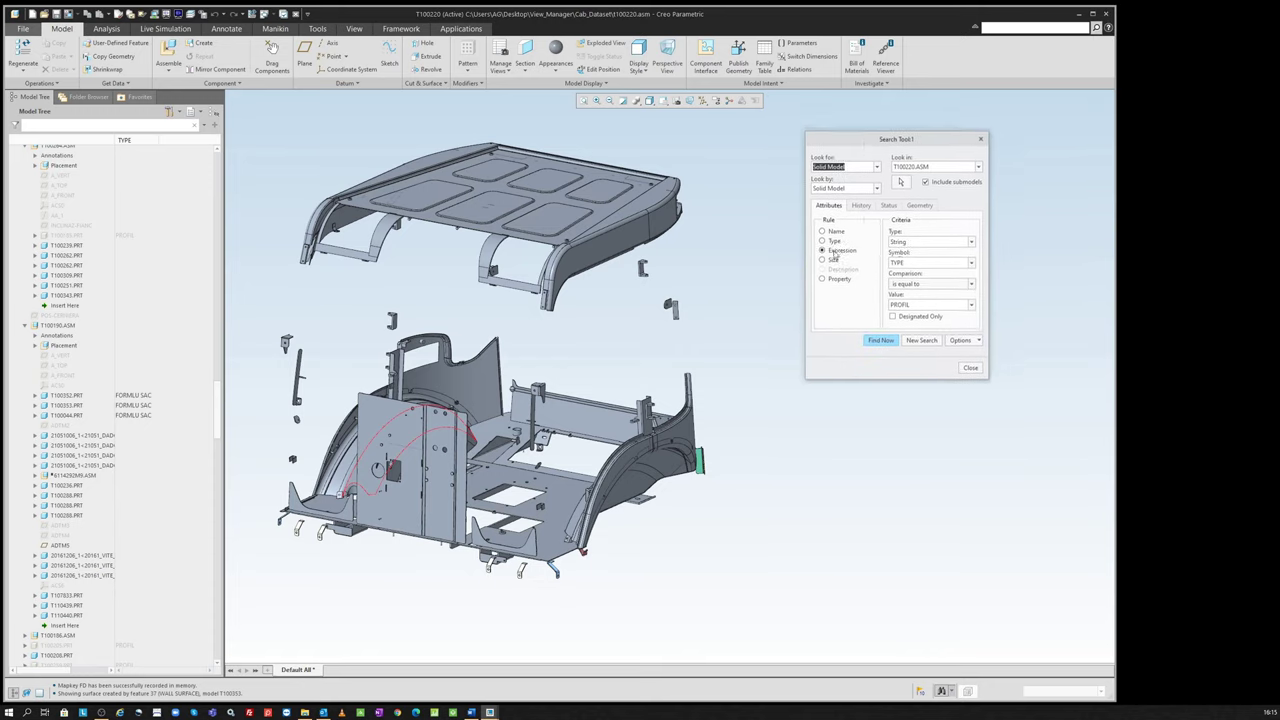
Step: Search for TYPE = FORMLU SAC, select all 9 found parts and hide them
{"action": "left_click", "coordinate": [973, 308]}
{"action": "left_click", "coordinate": [975, 318]}
{"action": "left_click", "coordinate": [973, 308]}
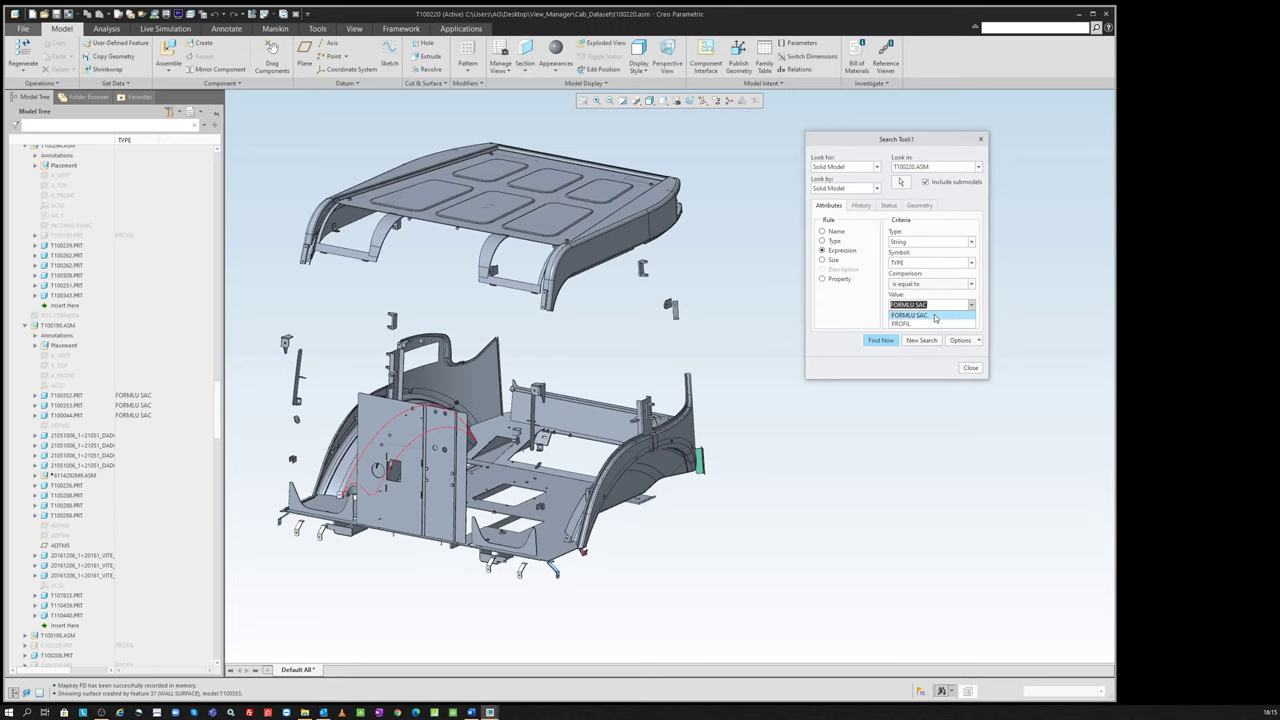
{"action": "left_click", "coordinate": [935, 316]}
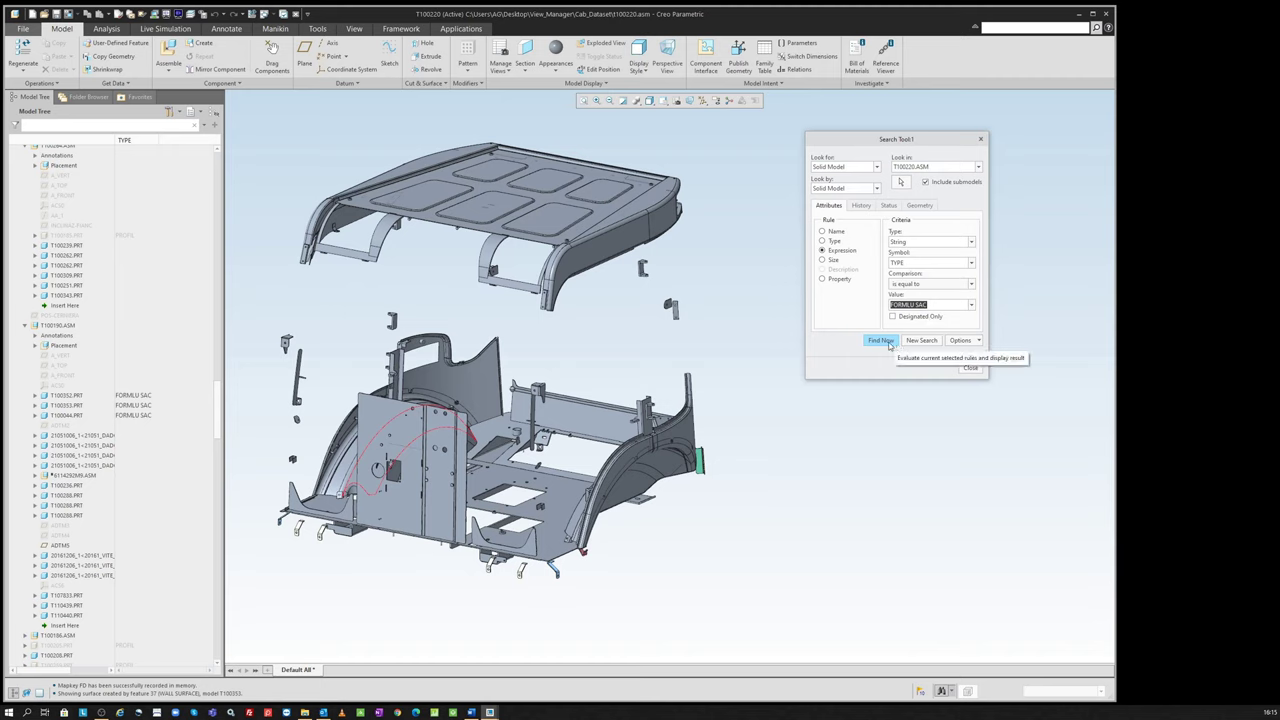
{"action": "left_click", "coordinate": [881, 340]}
{"action": "left_click", "coordinate": [832, 418]}
{"action": "key", "text": "ctrl+a"}
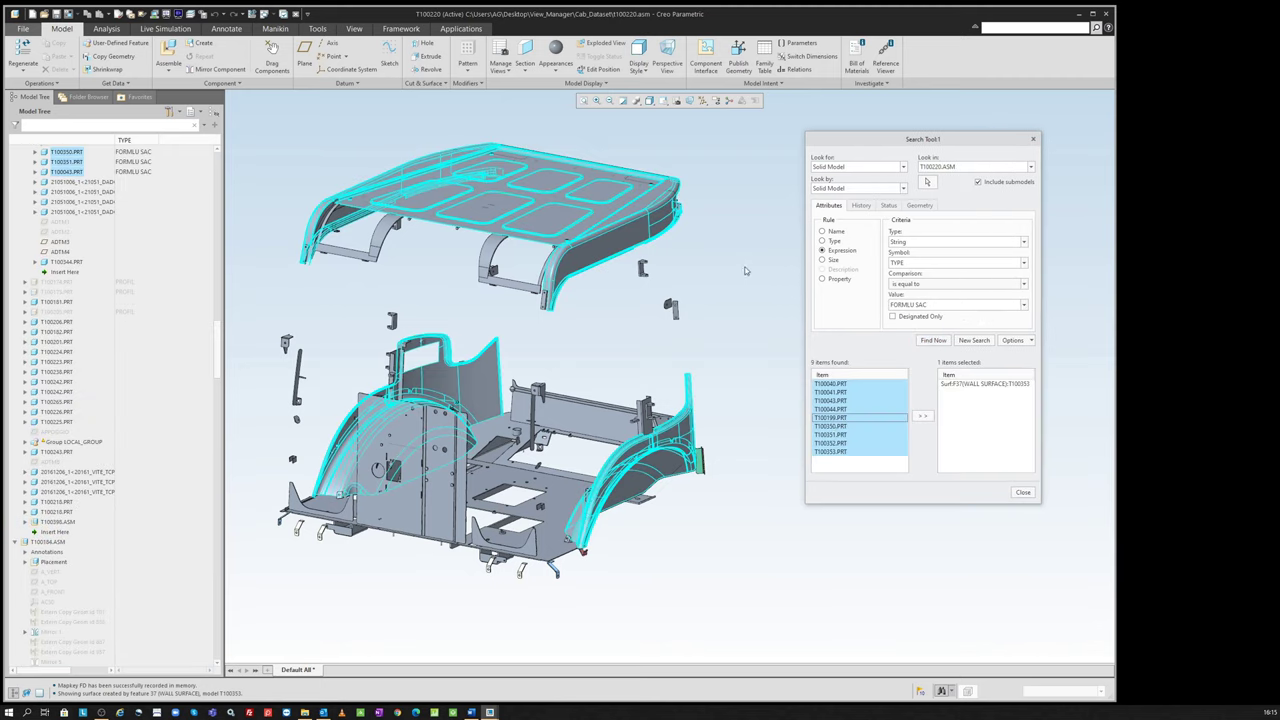
{"action": "middle_click", "coordinate": [743, 267]}
{"action": "right_click", "coordinate": [743, 267]}
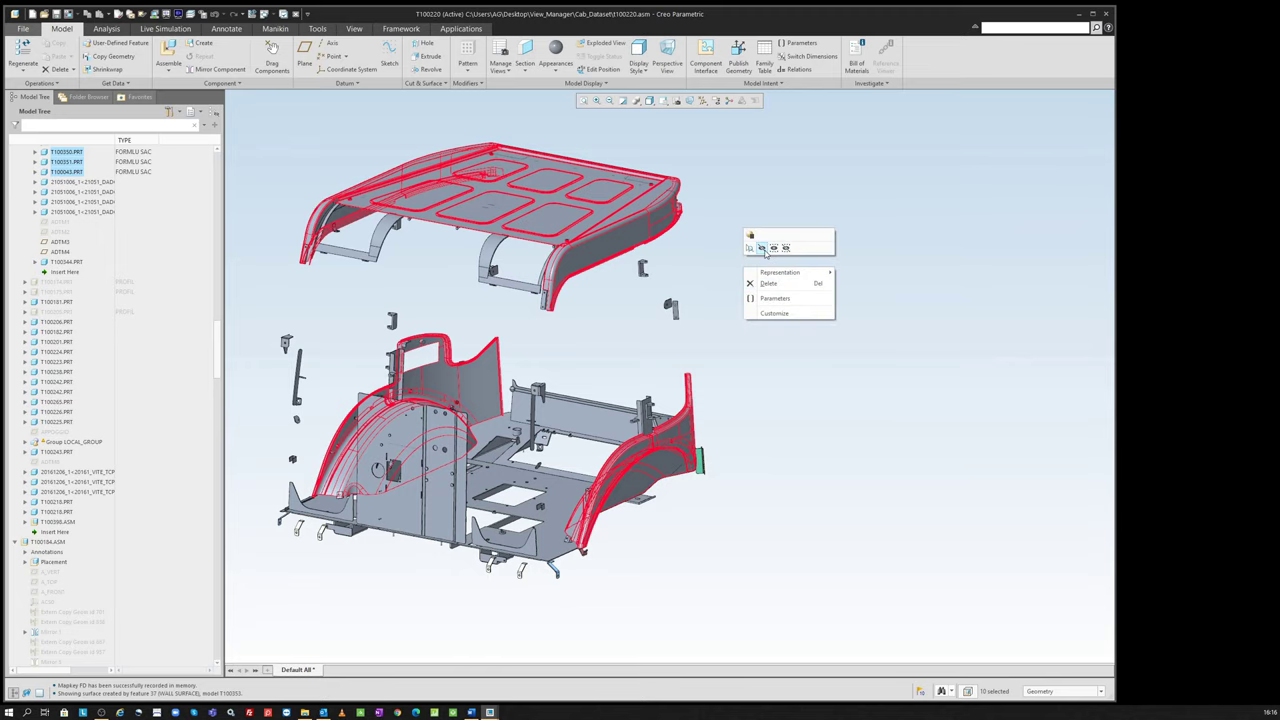
{"action": "left_click", "coordinate": [765, 252]}
{"action": "mouse_move", "coordinate": [562, 267]}
{"action": "middle_mouse_down"}
{"action": "mouse_move", "coordinate": [674, 354]}
{"action": "mouse_move", "coordinate": [698, 443]}
{"action": "mouse_move", "coordinate": [680, 476]}
{"action": "middle_mouse_up"}
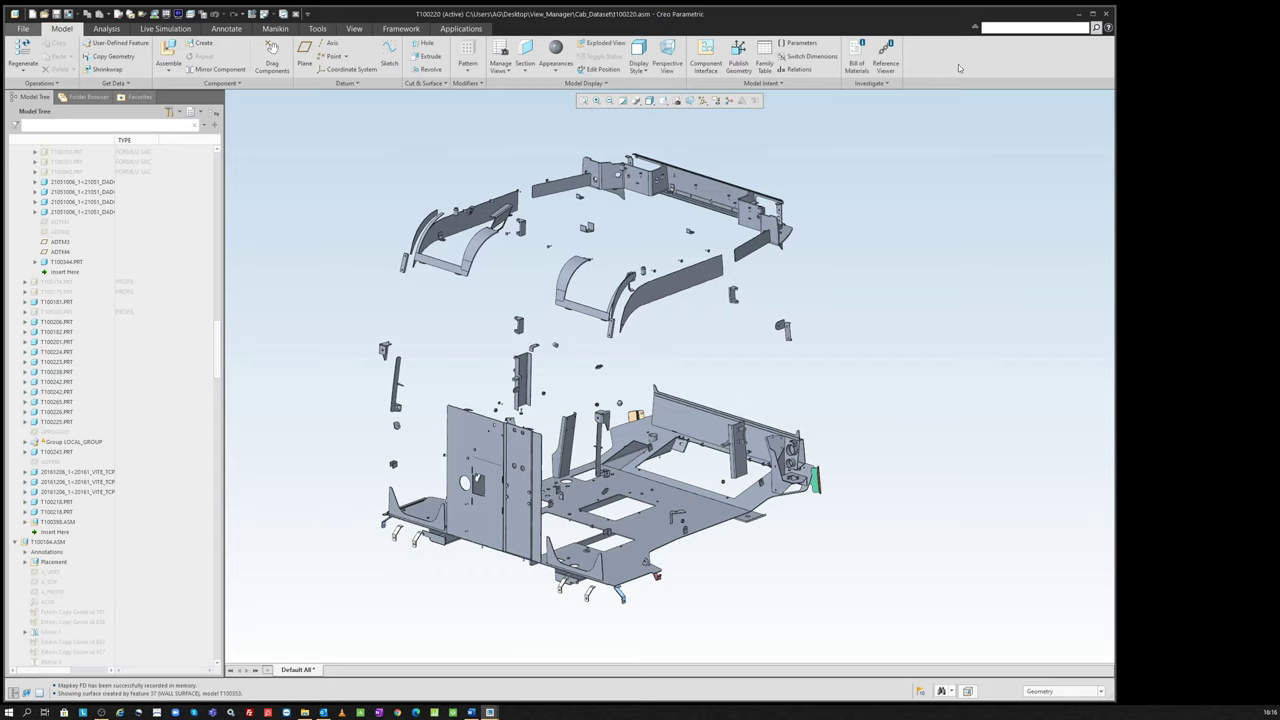
Step: Choose the fd mapkey in the Mapkeys list and start recording with panel T100194.PRT selected
{"action": "type", "text": "MAPK"}
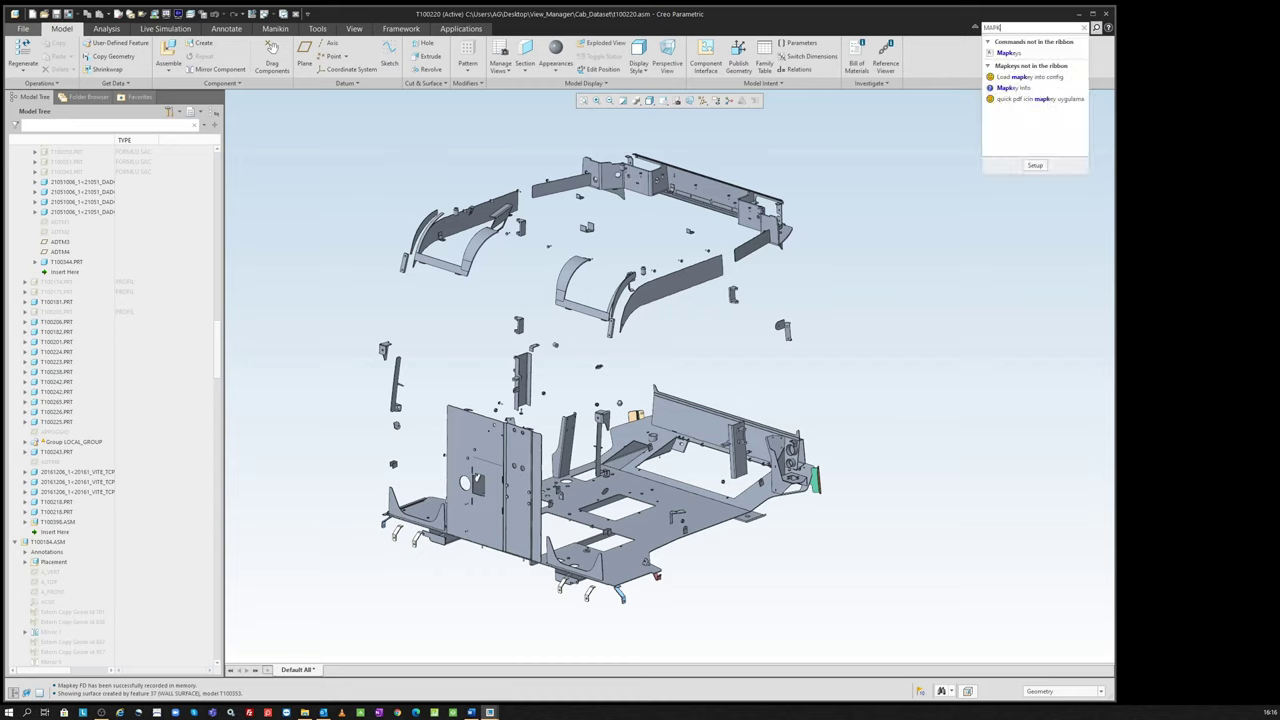
{"action": "left_click", "coordinate": [1008, 52]}
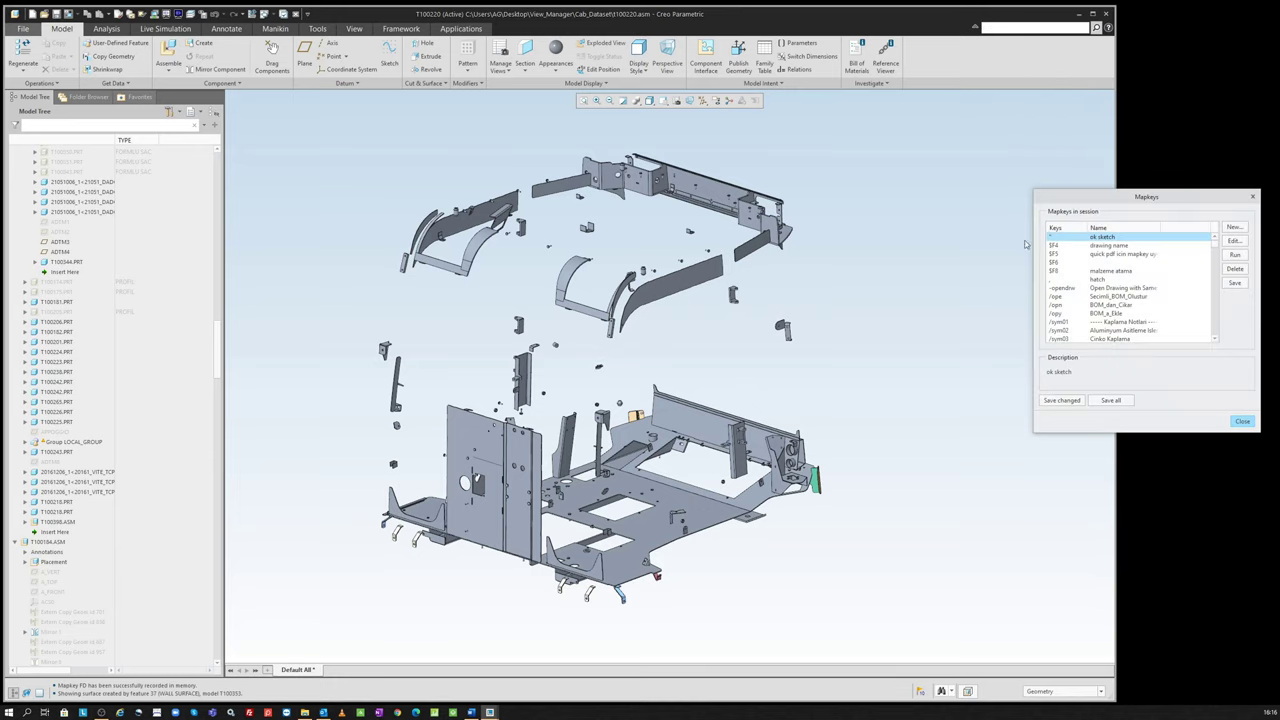
{"action": "scroll", "coordinate": [1099, 270], "scroll_direction": "down", "scroll_amount": 3}
{"action": "scroll", "coordinate": [1098, 278], "scroll_direction": "down", "scroll_amount": 3}
{"action": "scroll", "coordinate": [1097, 284], "scroll_direction": "down", "scroll_amount": 3}
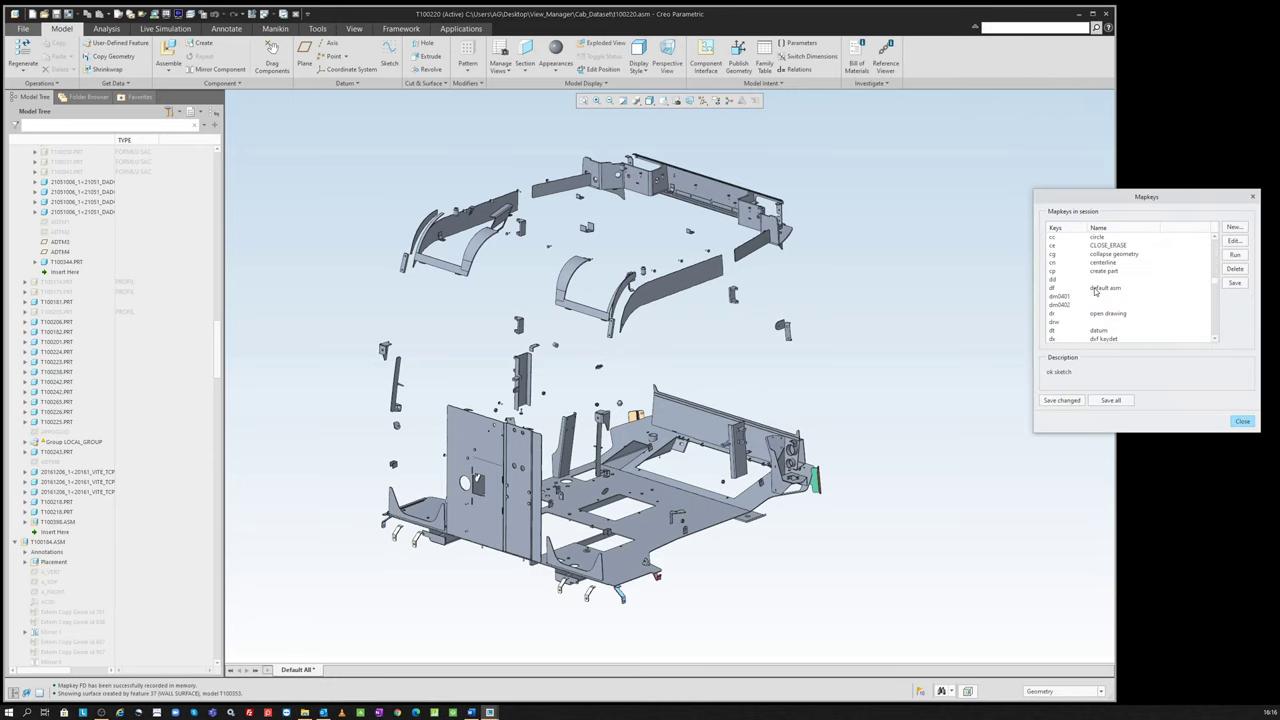
{"action": "scroll", "coordinate": [1095, 291], "scroll_direction": "down", "scroll_amount": 3}
{"action": "scroll", "coordinate": [1095, 291], "scroll_direction": "down", "scroll_amount": 3}
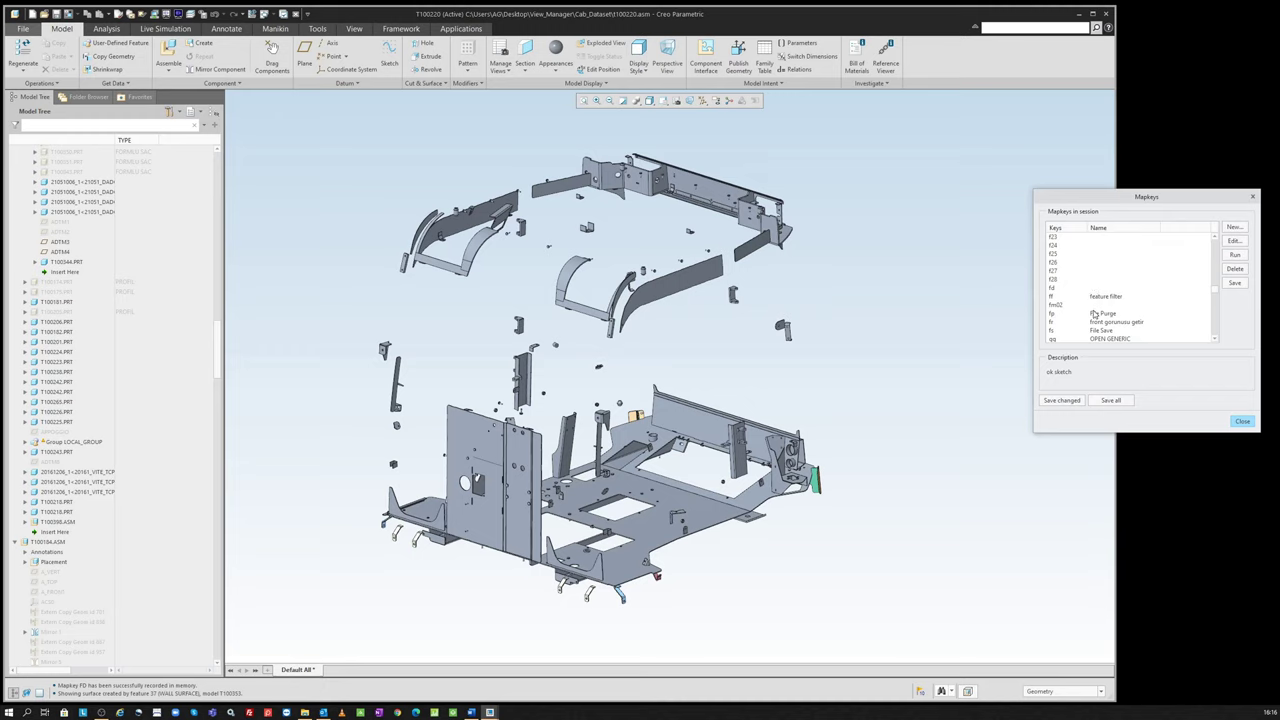
{"action": "left_click", "coordinate": [1097, 288]}
{"action": "left_click_drag", "start_coordinate": [1207, 199], "coordinate": [1187, 199]}
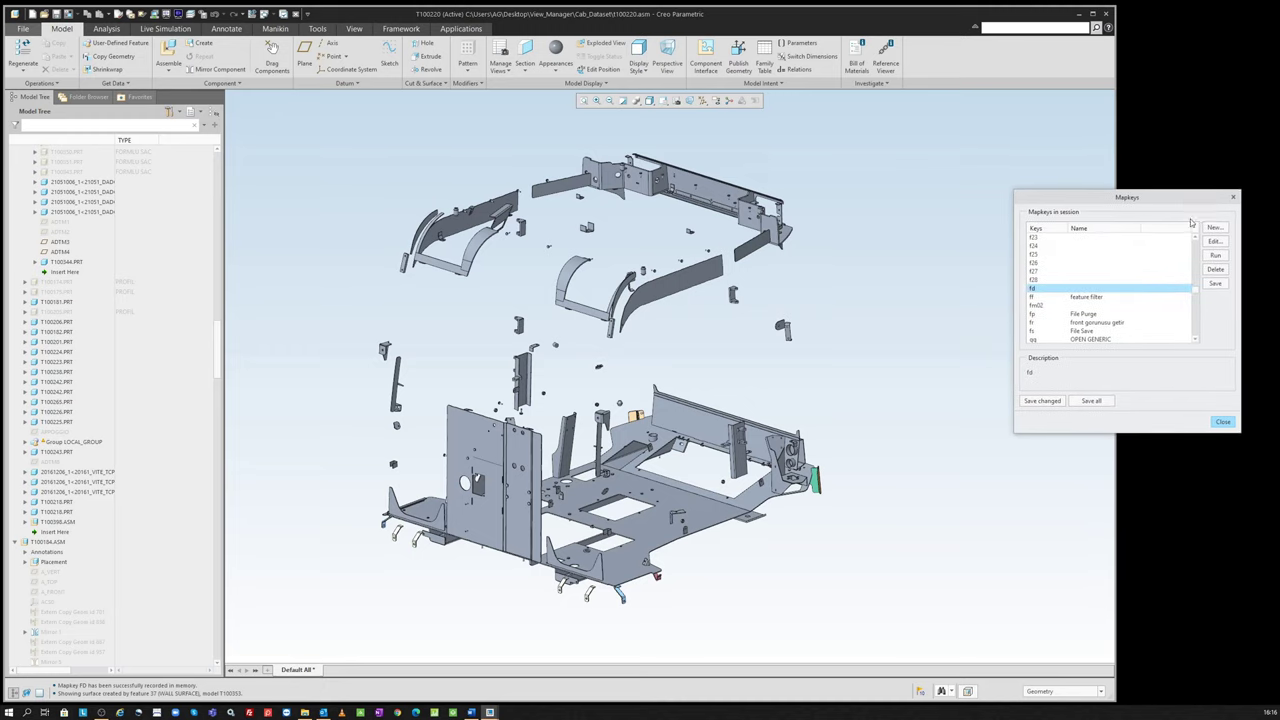
{"action": "left_click", "coordinate": [1212, 241]}
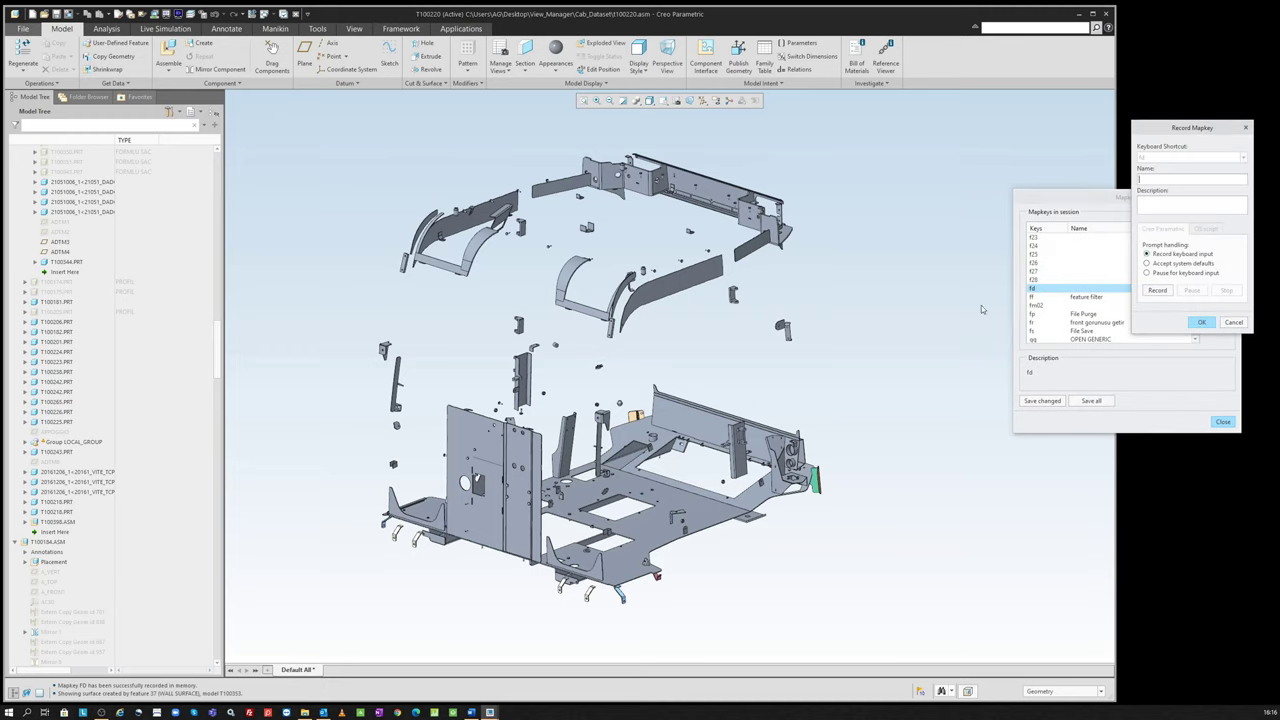
{"action": "left_click", "coordinate": [490, 445]}
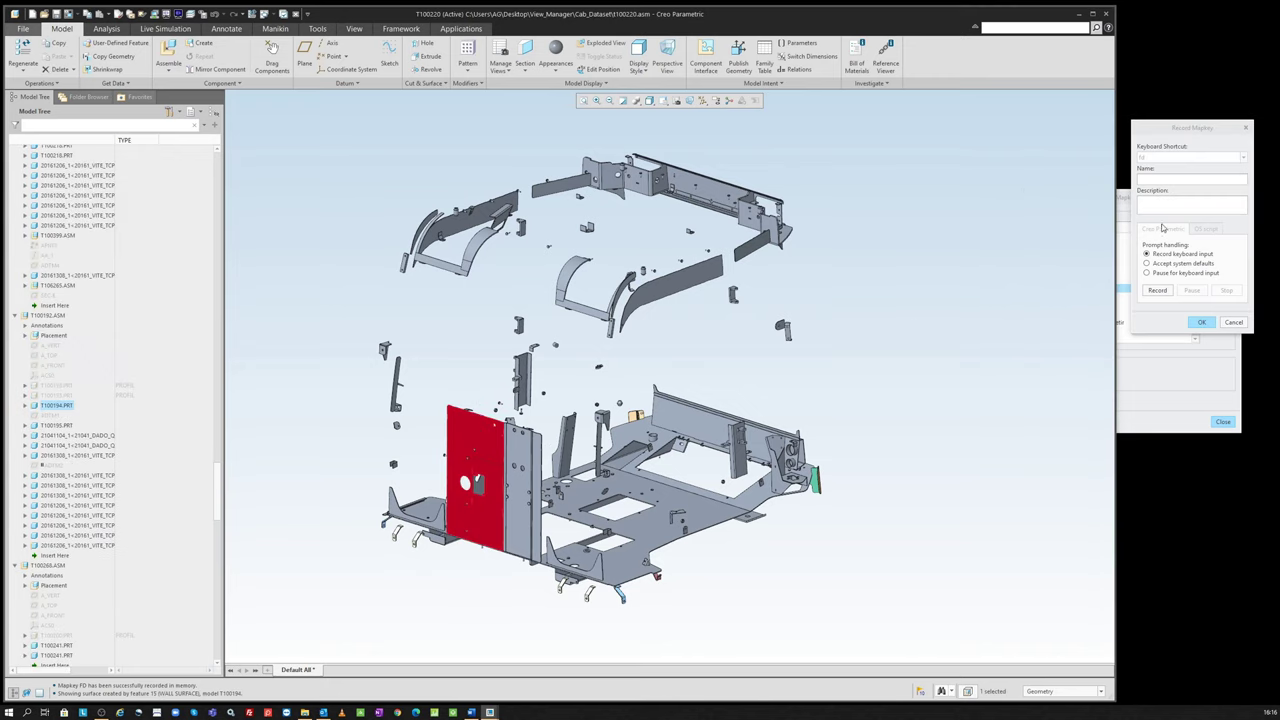
{"action": "left_click", "coordinate": [1157, 290]}
Step: Add a string parameter TYPE with value SAC to panel T100194.PRT
{"action": "right_click", "coordinate": [872, 285]}
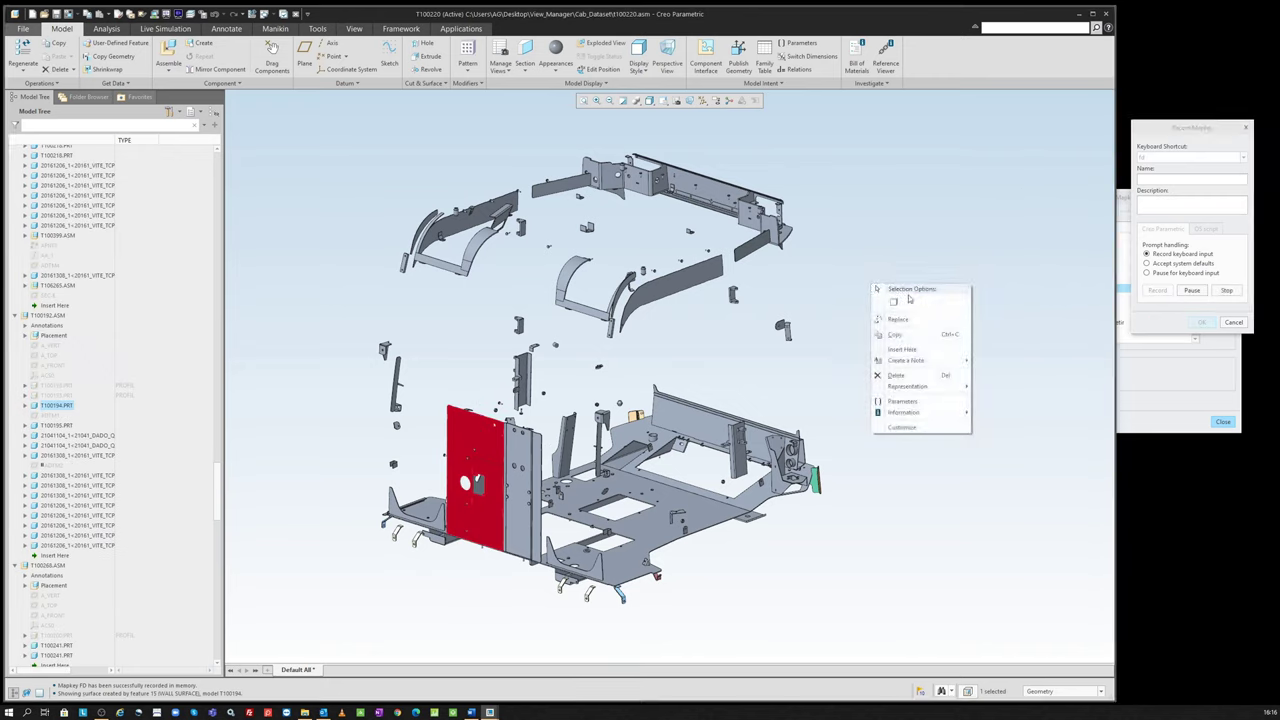
{"action": "left_click", "coordinate": [903, 401]}
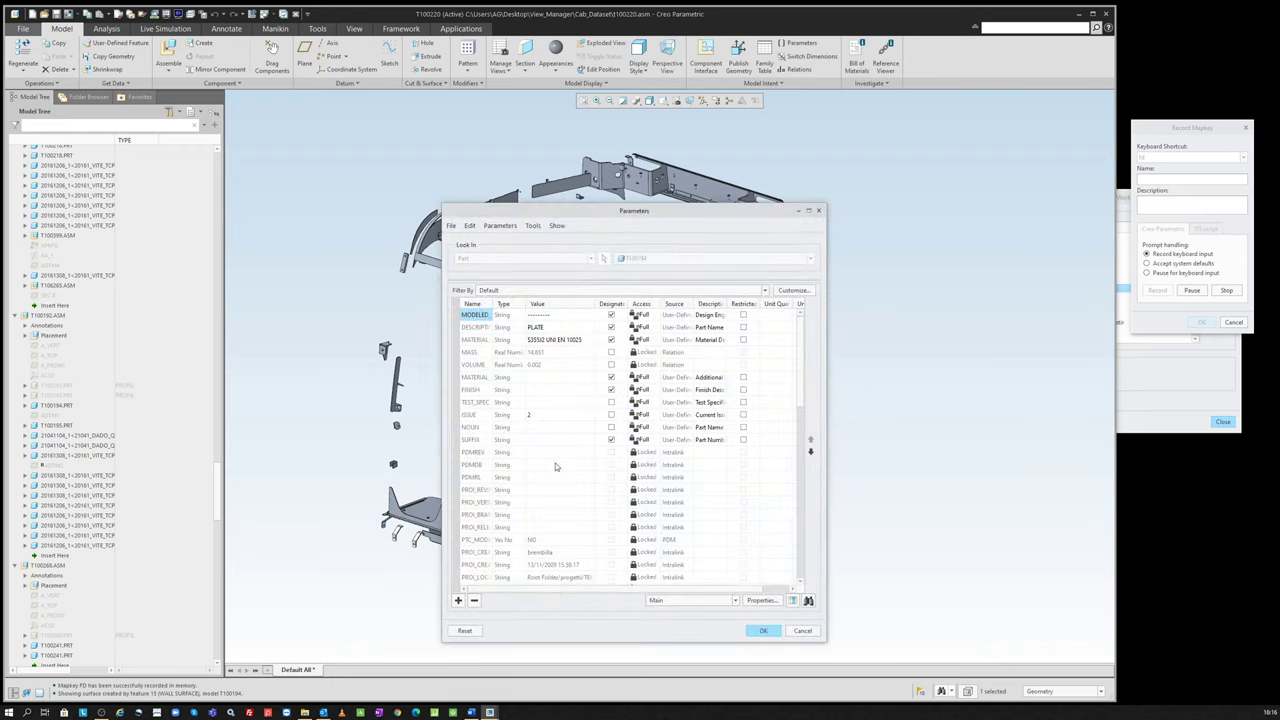
{"action": "scroll", "coordinate": [493, 584], "scroll_direction": "down", "scroll_amount": 1}
{"action": "left_click", "coordinate": [461, 600]}
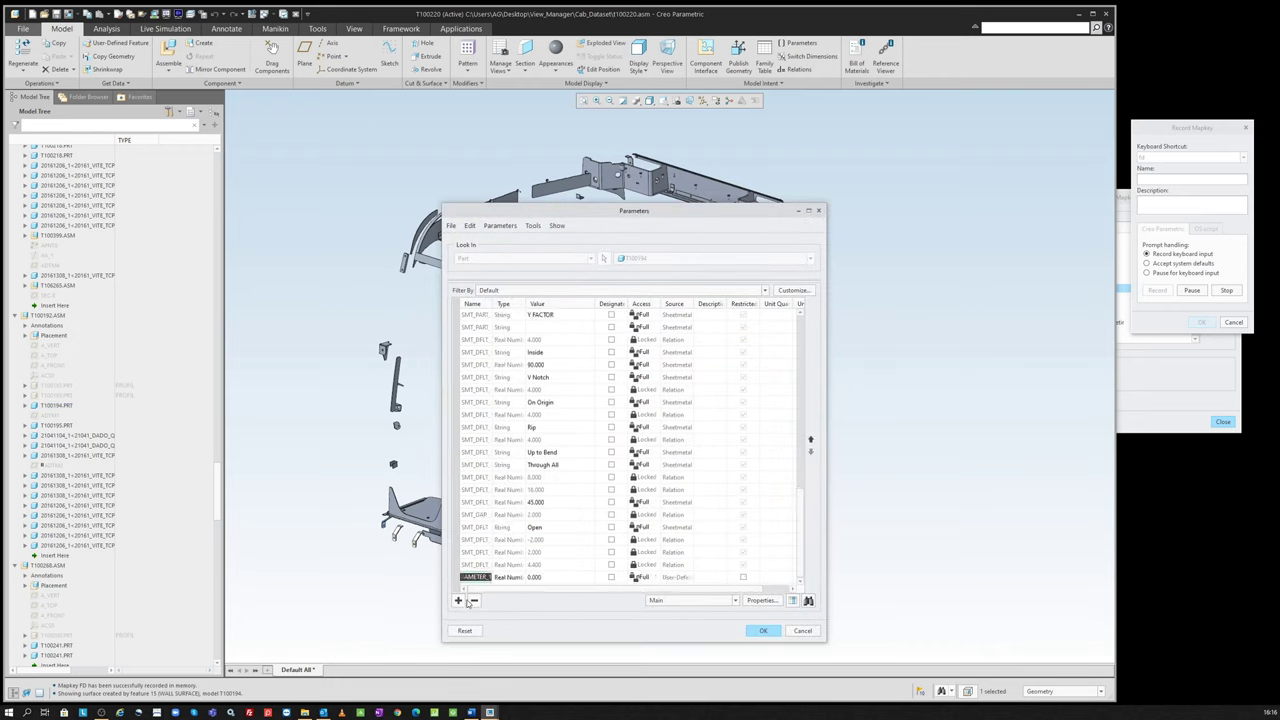
{"action": "type", "text": "TYPE"}
{"action": "left_click", "coordinate": [508, 578]}
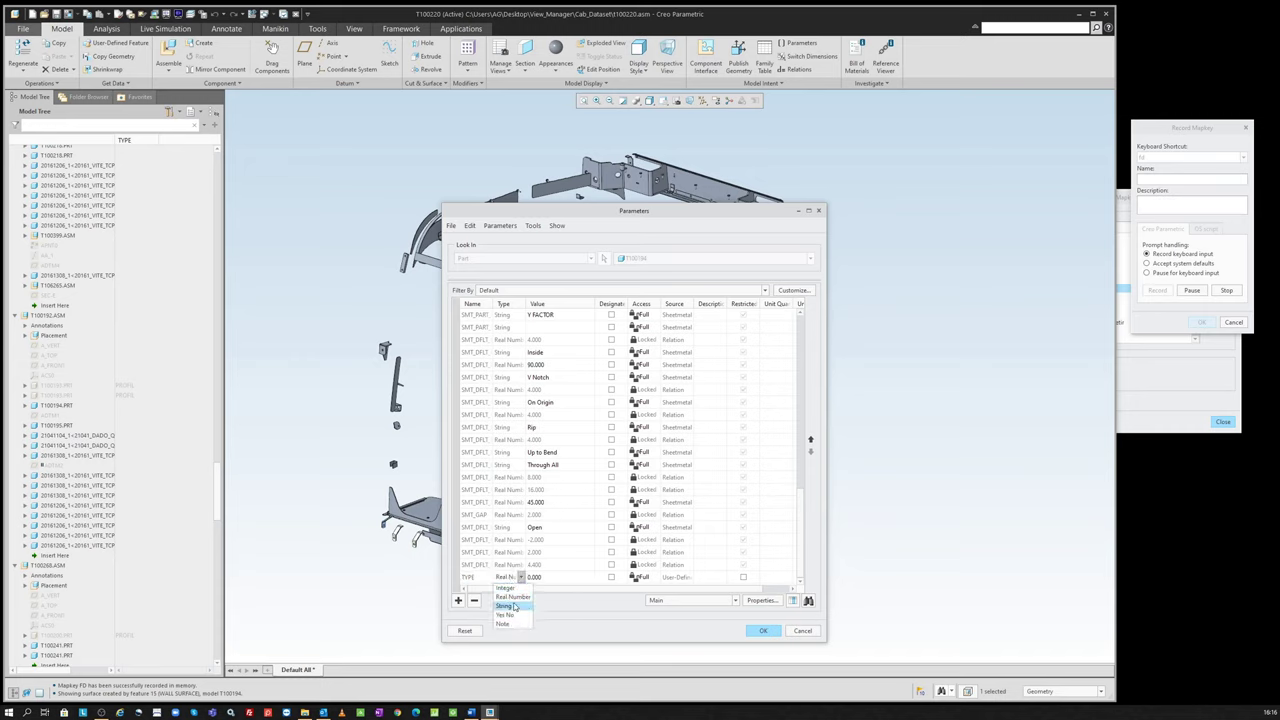
{"action": "left_click", "coordinate": [517, 607]}
{"action": "left_click", "coordinate": [554, 577]}
{"action": "type", "text": "SAC"}
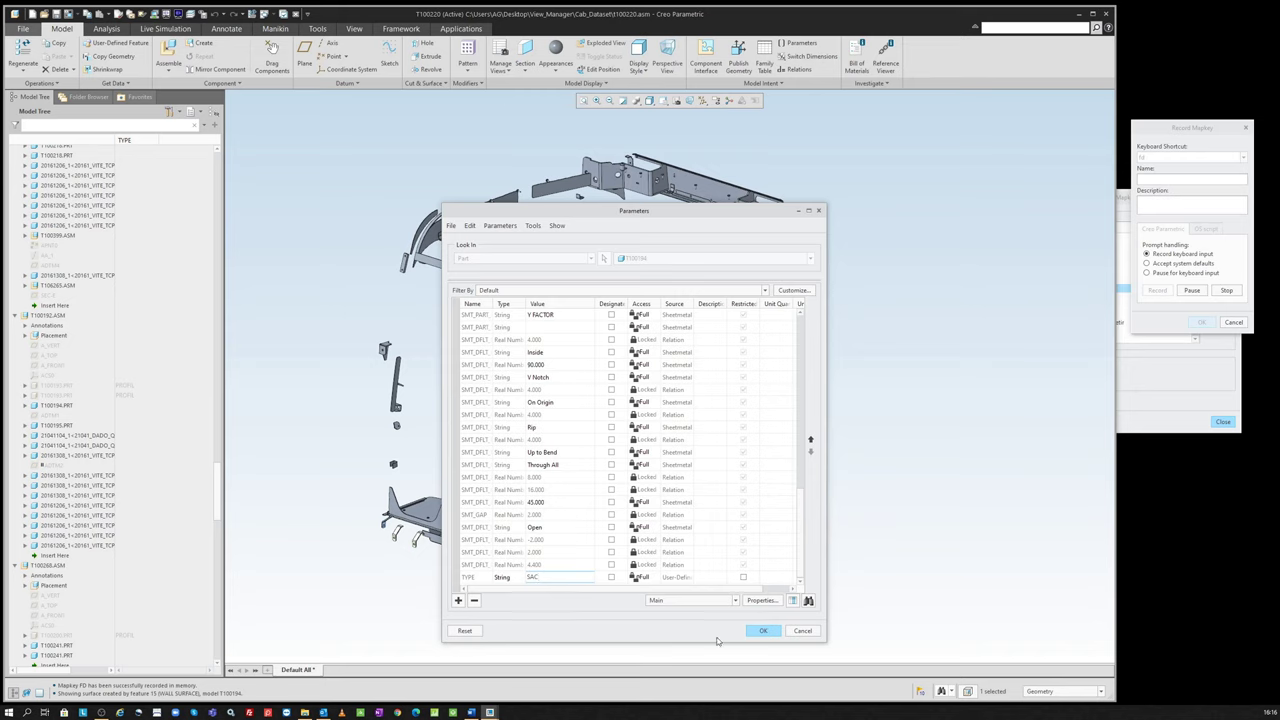
{"action": "left_click", "coordinate": [760, 631]}
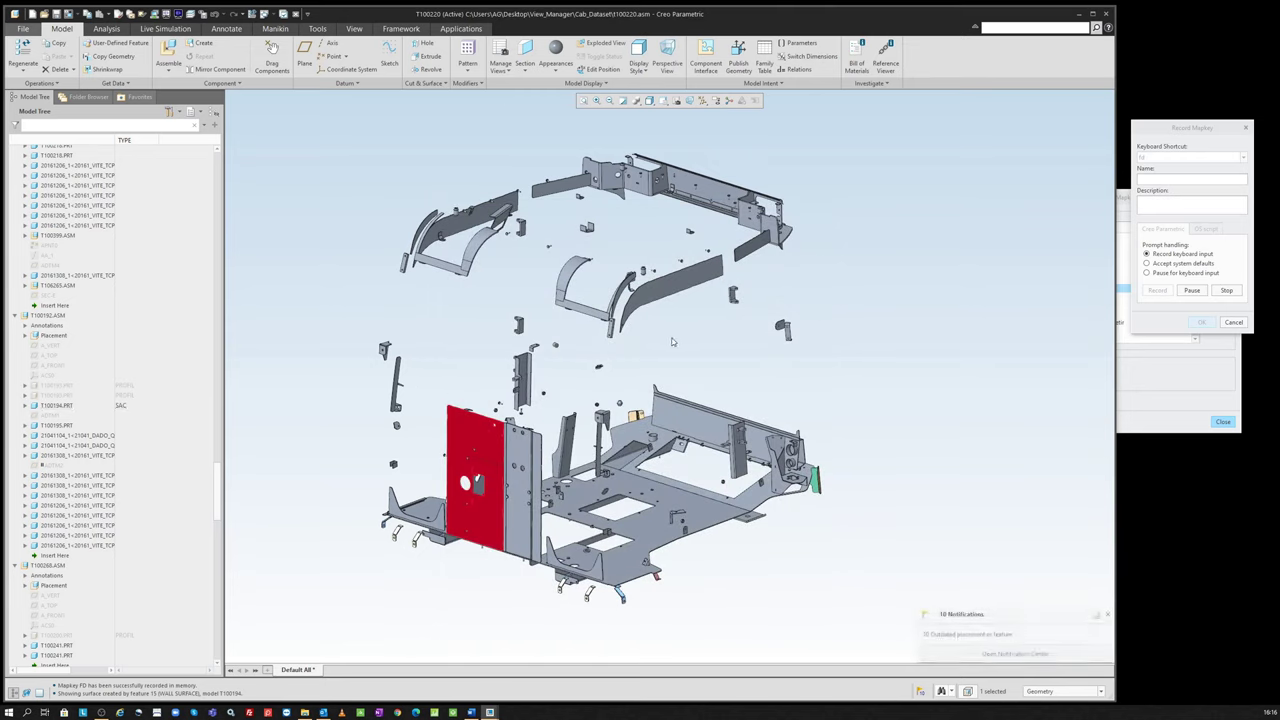
Step: Stop recording and save the fd mapkey
{"action": "left_click", "coordinate": [1234, 294]}
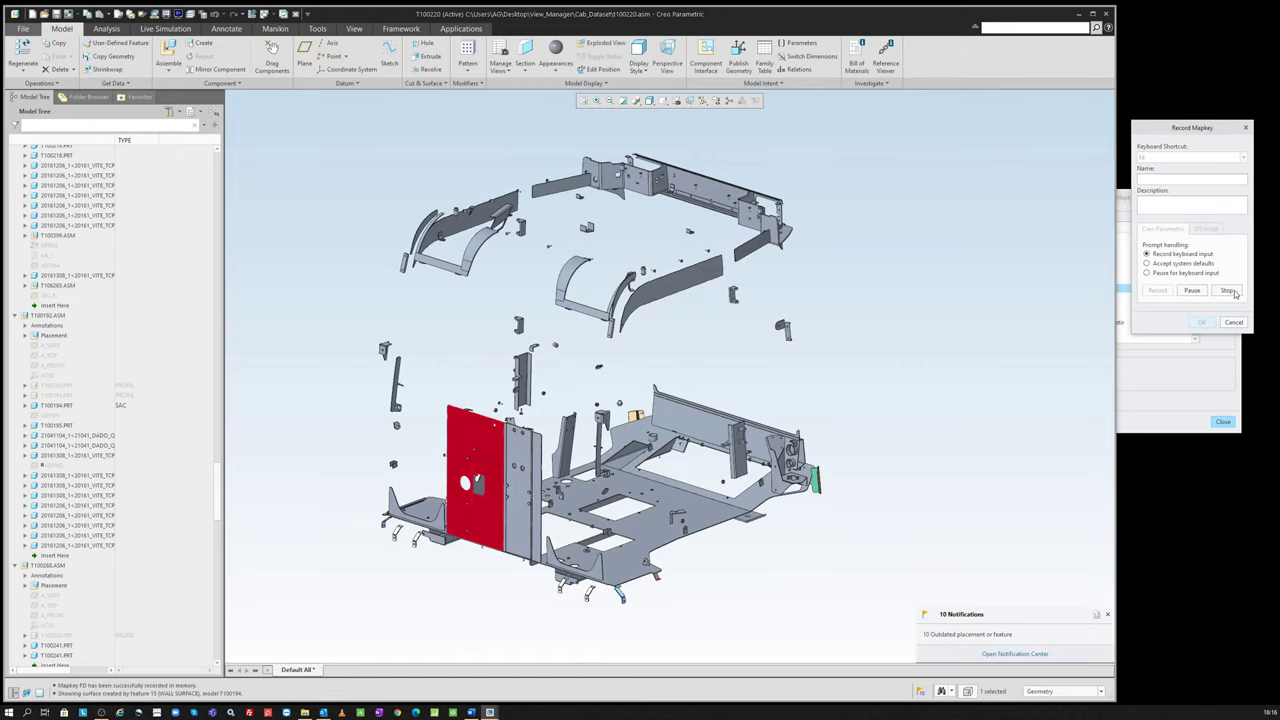
{"action": "left_click", "coordinate": [1204, 323]}
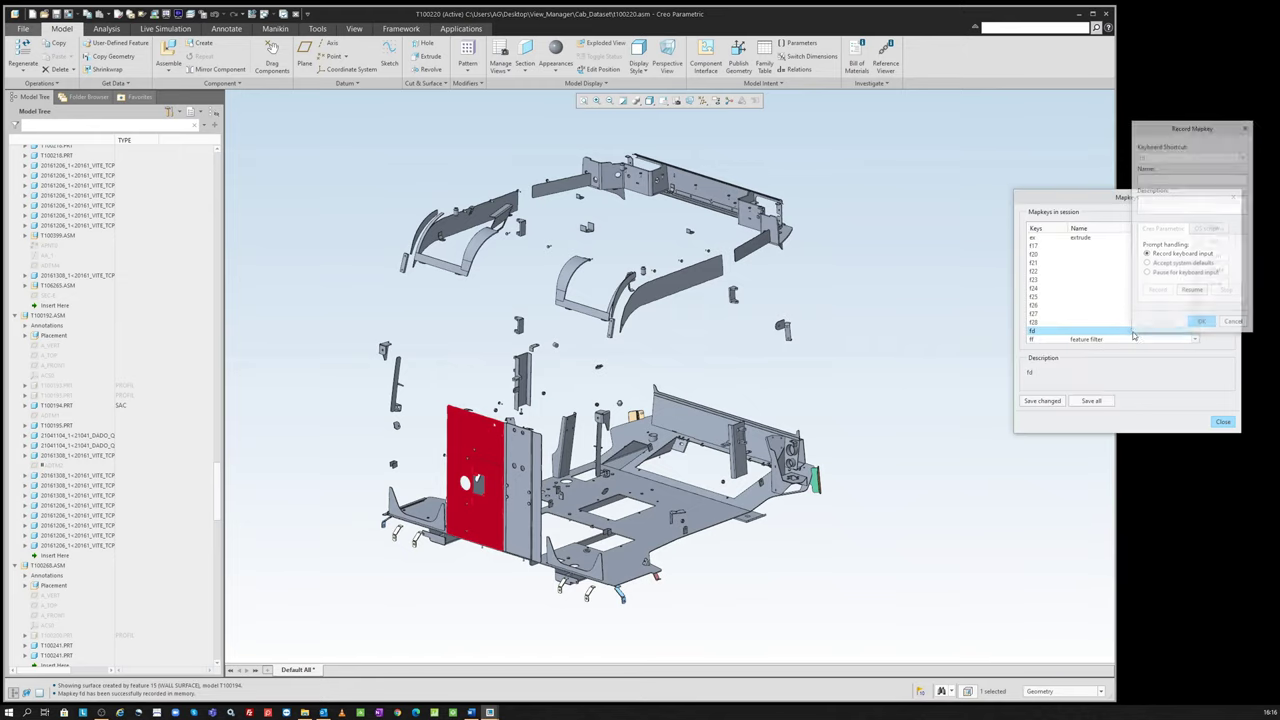
{"action": "left_click", "coordinate": [1225, 422]}
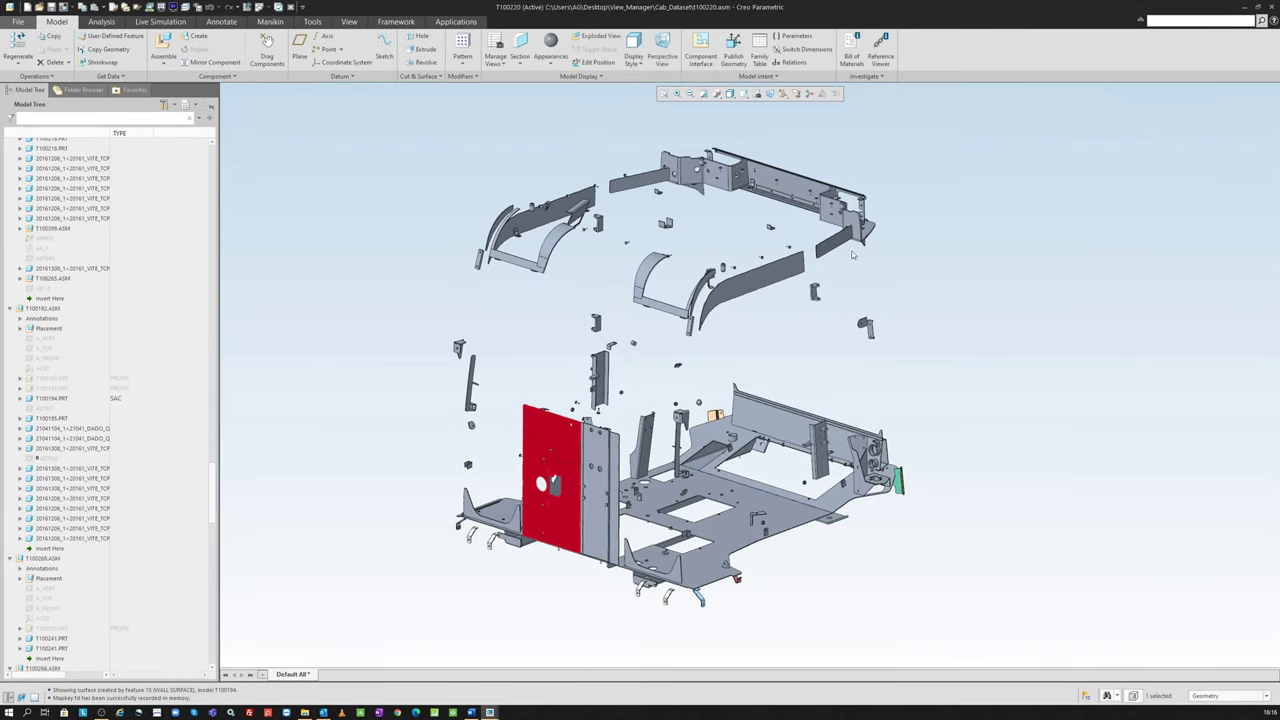
Step: Run the fd mapkey on the vertical strip beside the panel and dismiss the Parameters window
{"action": "left_click", "coordinate": [600, 440]}
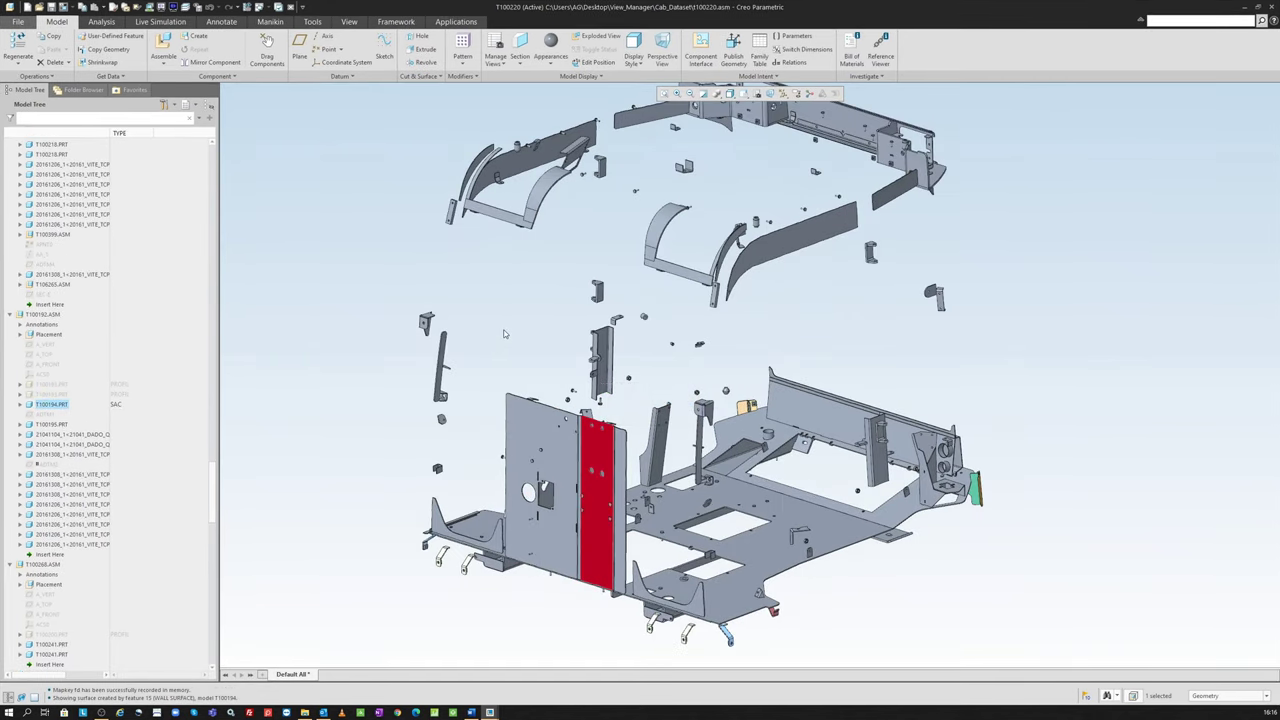
{"action": "key", "text": "f"}
{"action": "key", "text": "d"}
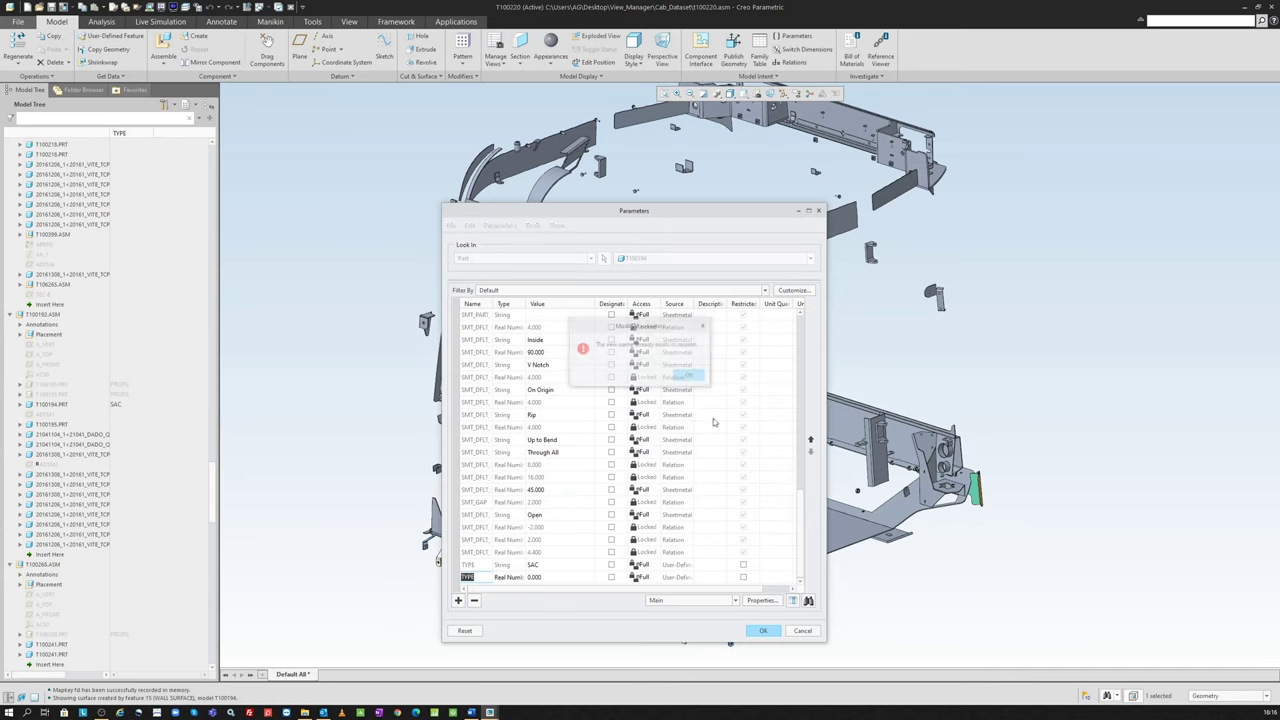
{"action": "left_click", "coordinate": [803, 631]}
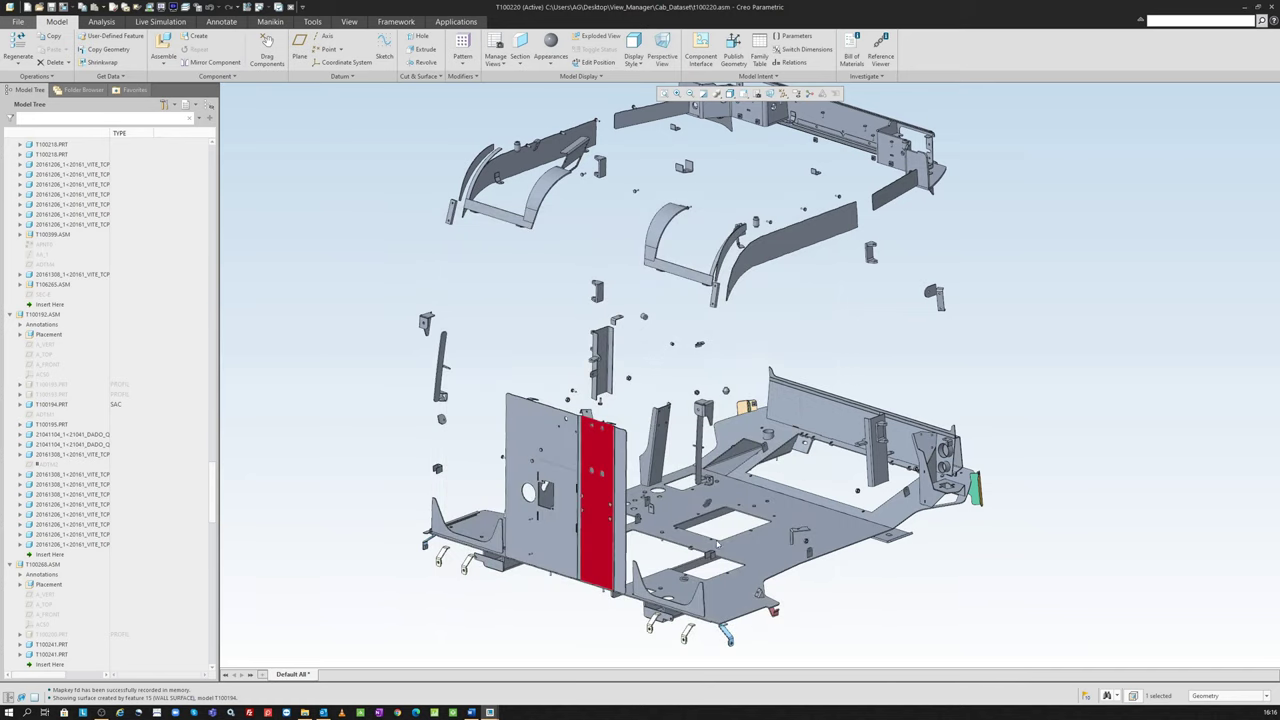
Step: Run the fd mapkey on floor plate T100158.PRT to tag it TYPE SAC
{"action": "left_click", "coordinate": [770, 546]}
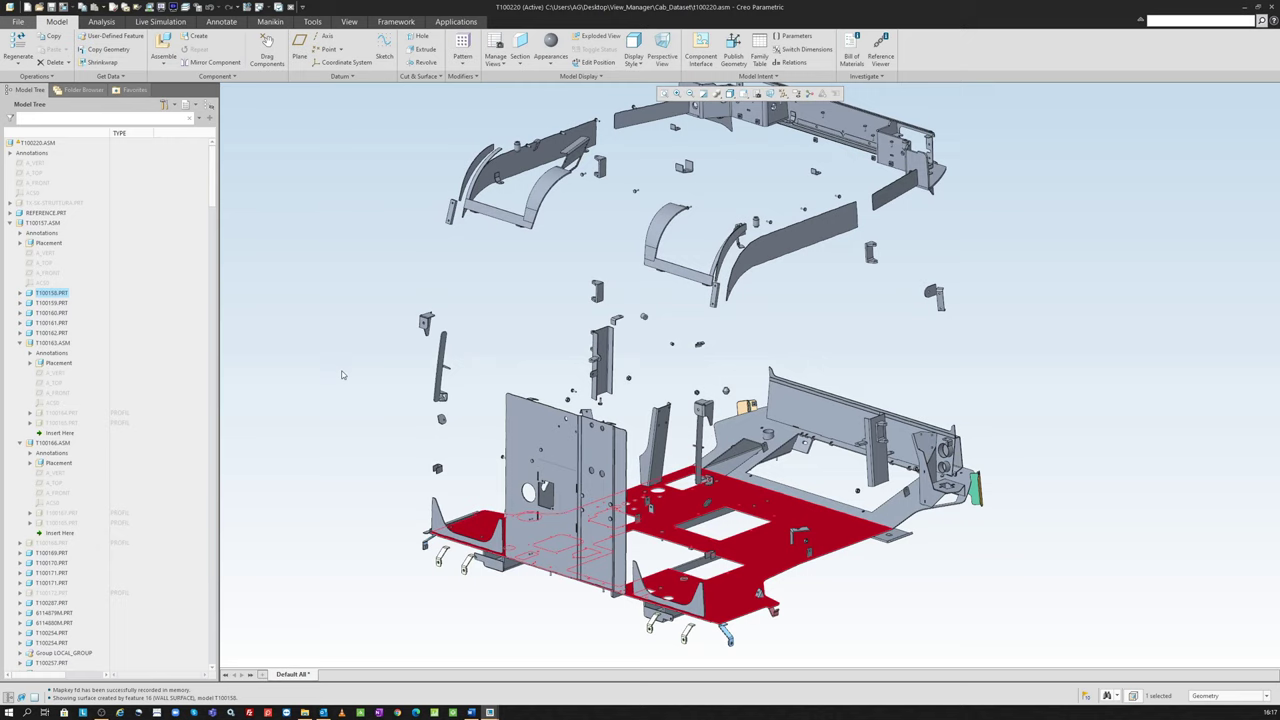
{"action": "key", "text": "f"}
{"action": "key", "text": "d"}
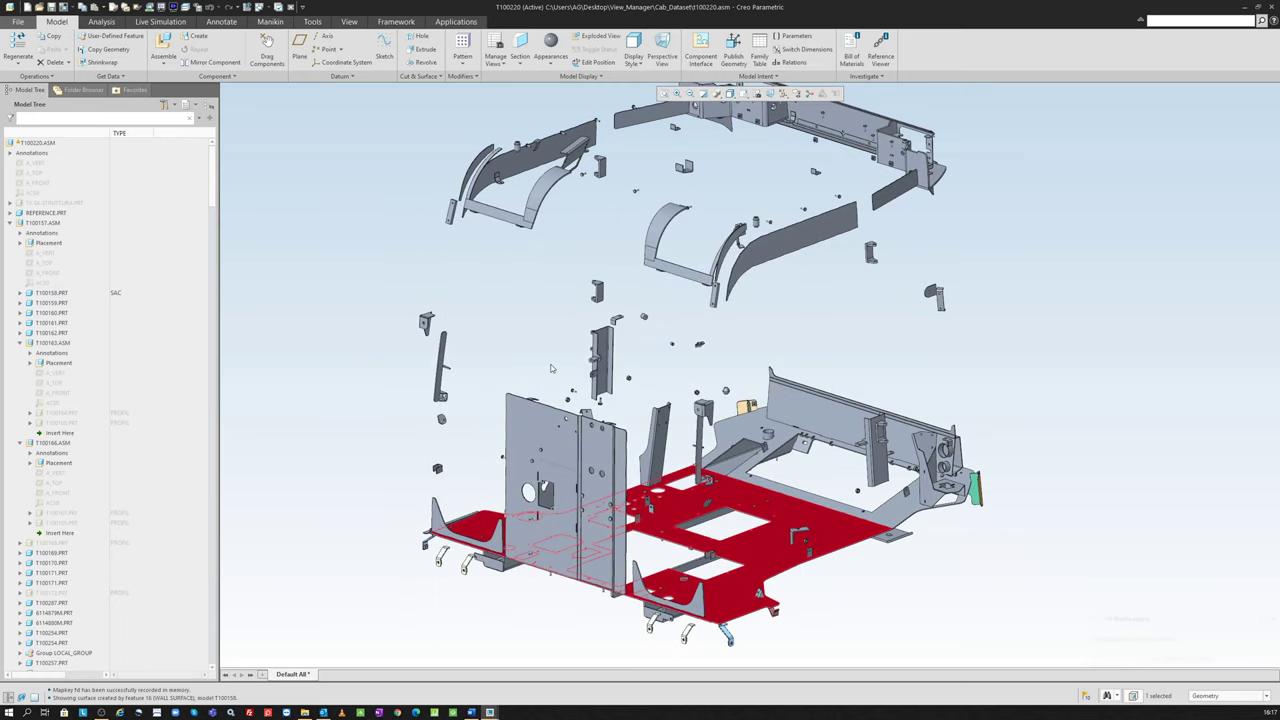
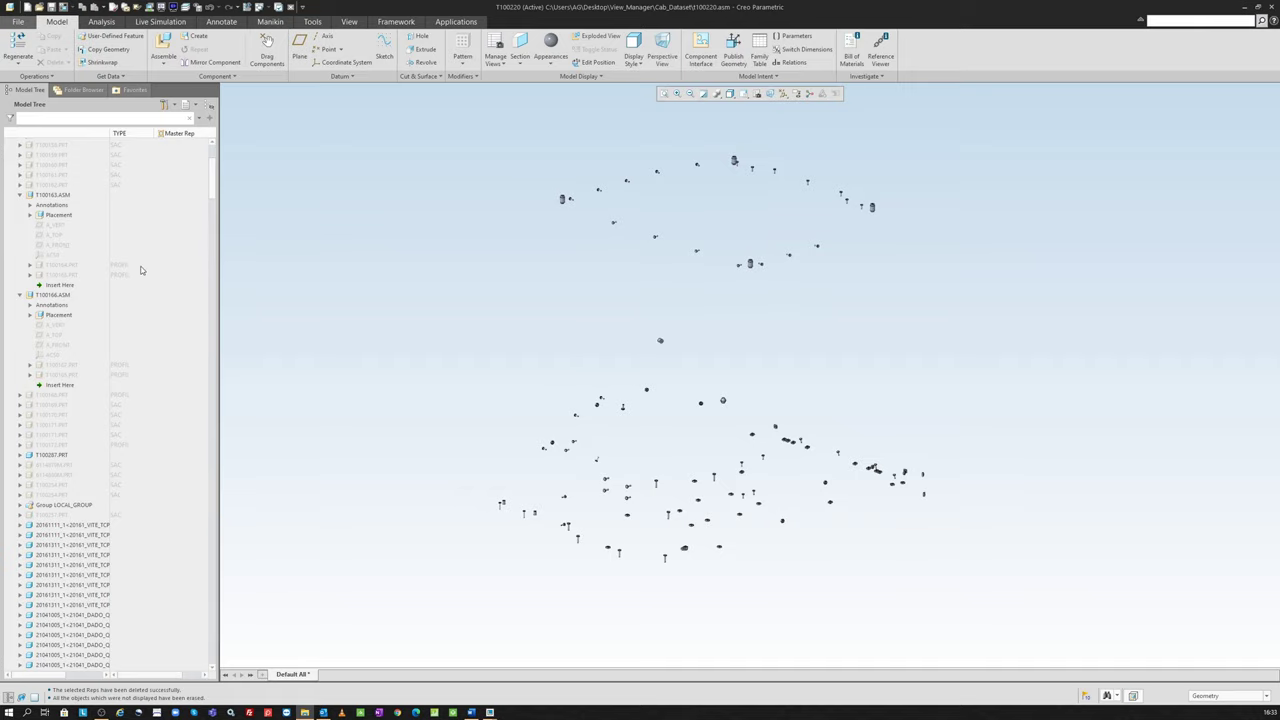
Step: Reset the display status so the full T100220 cab shows again, then rotate the view
{"action": "scroll", "coordinate": [135, 270], "scroll_direction": "up", "scroll_amount": 5}
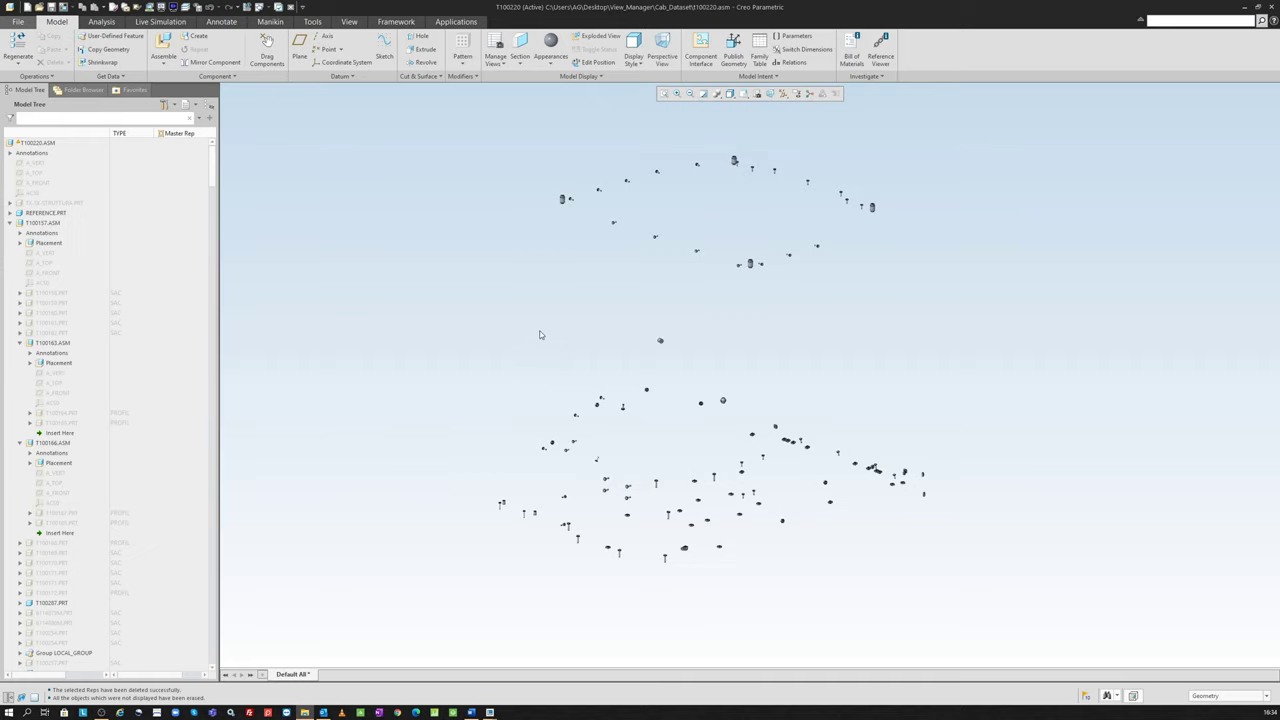
{"action": "right_click", "coordinate": [491, 301]}
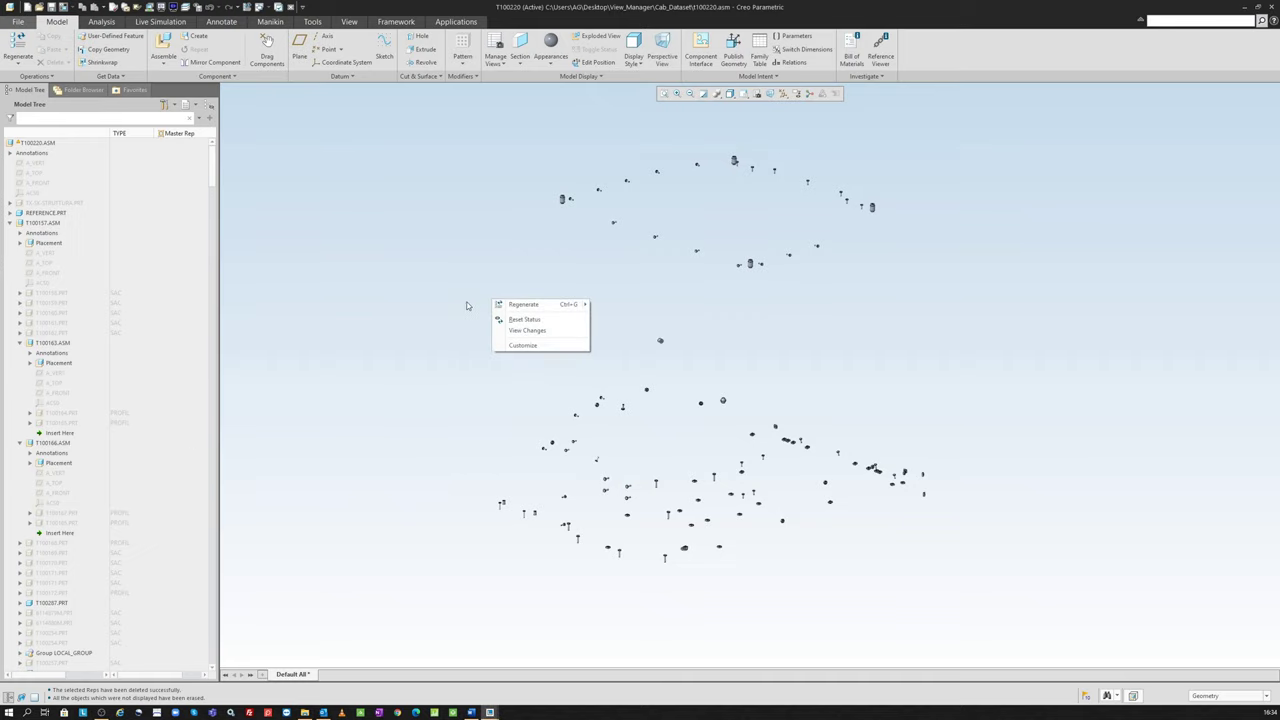
{"action": "left_click", "coordinate": [527, 319]}
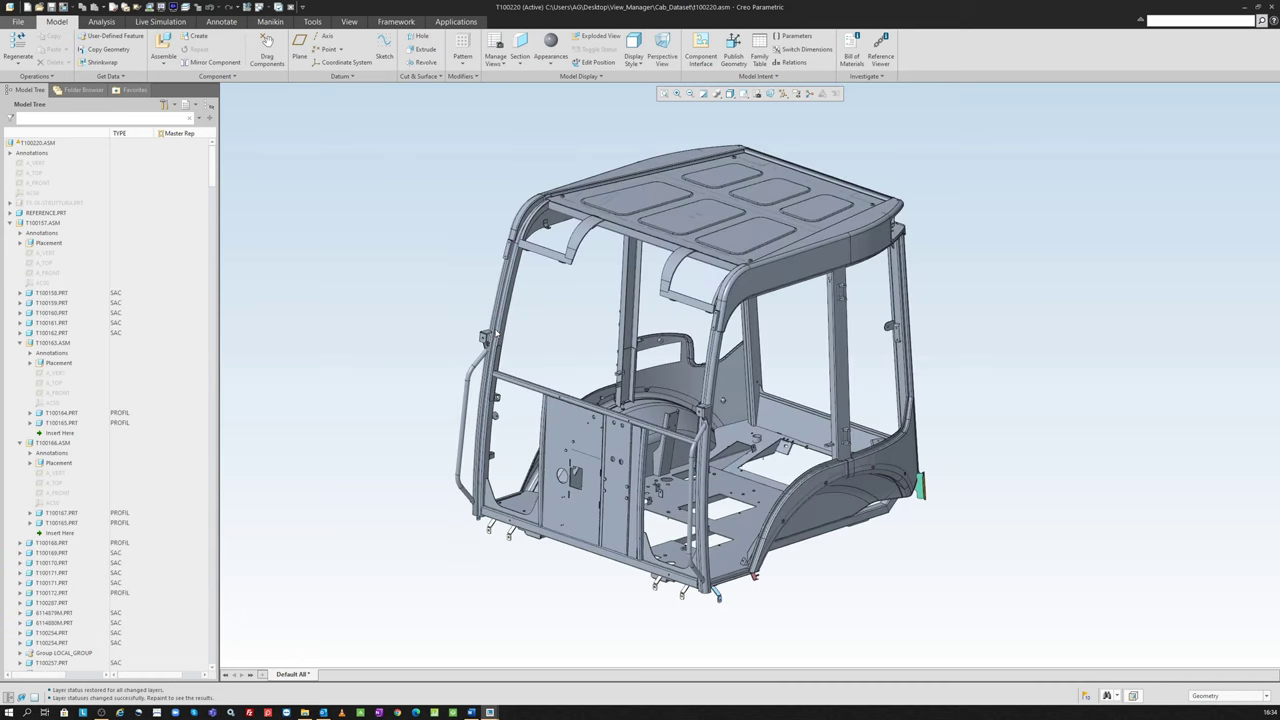
{"action": "middle_click_drag", "start_coordinate": [844, 289], "coordinate": [806, 292]}
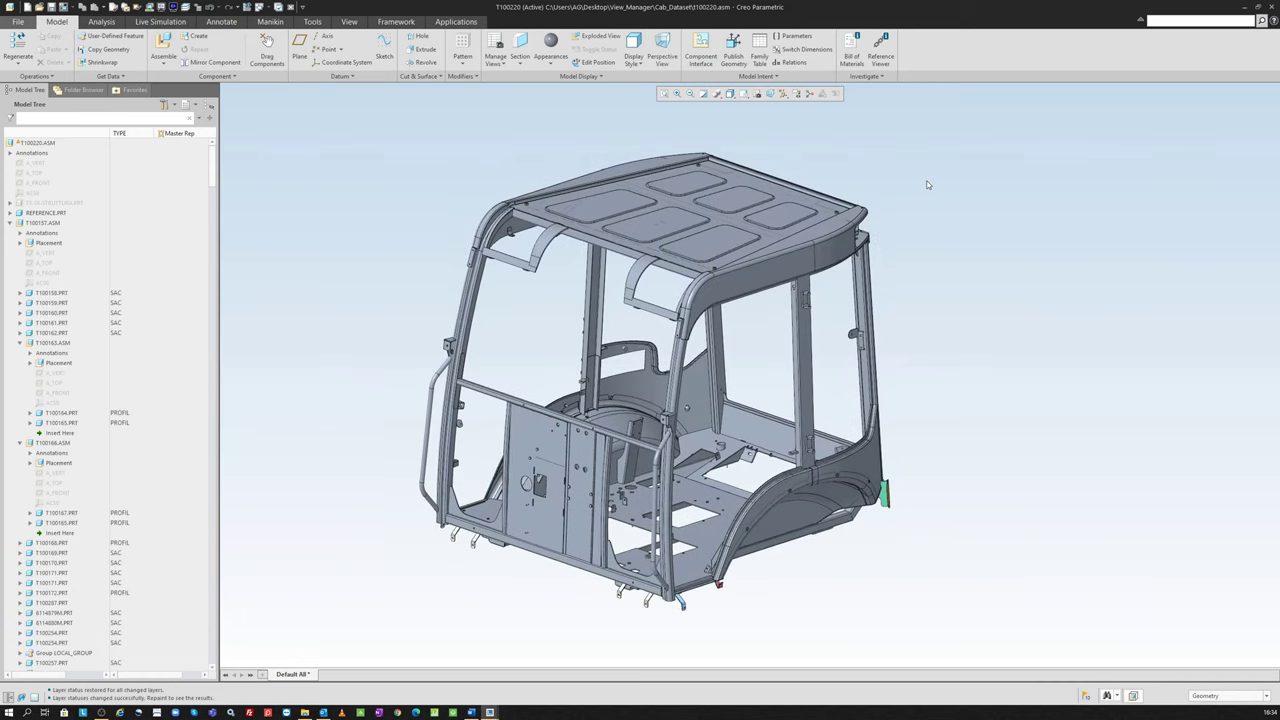
Step: Open the View Manager for simplified representations and position its window
{"action": "left_click", "coordinate": [769, 94]}
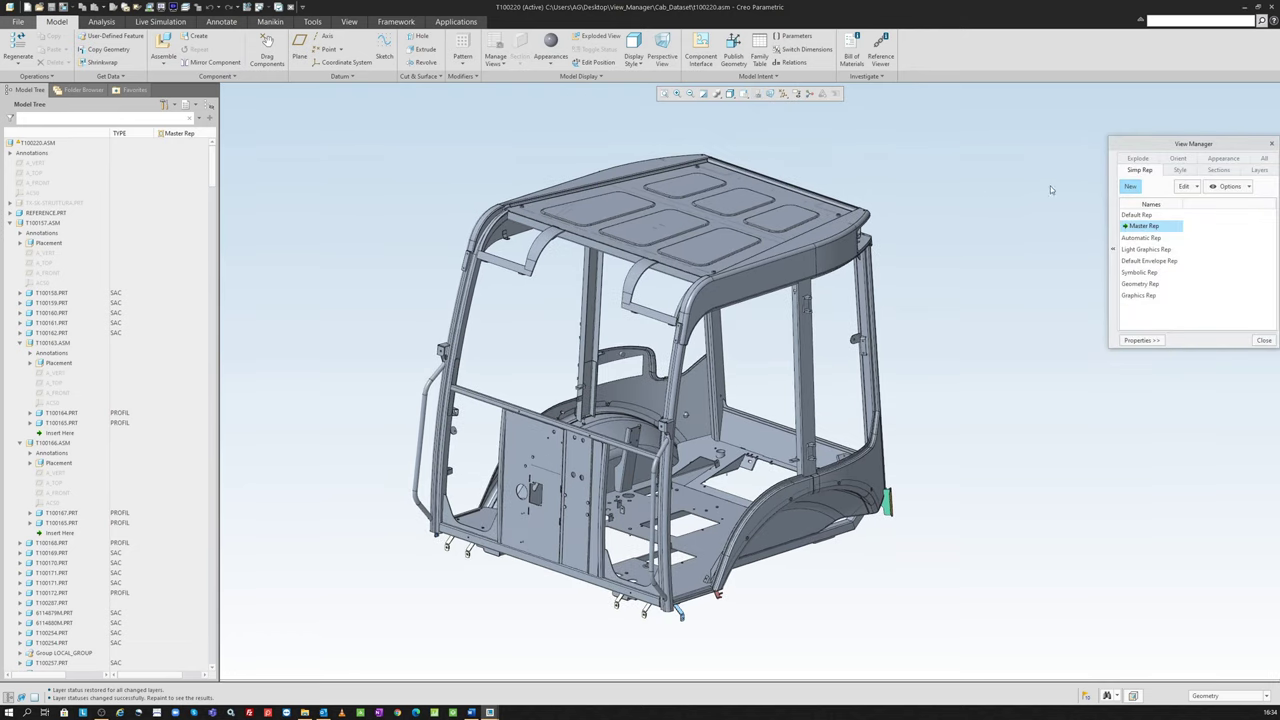
{"action": "left_click_drag", "start_coordinate": [1129, 150], "coordinate": [1025, 206]}
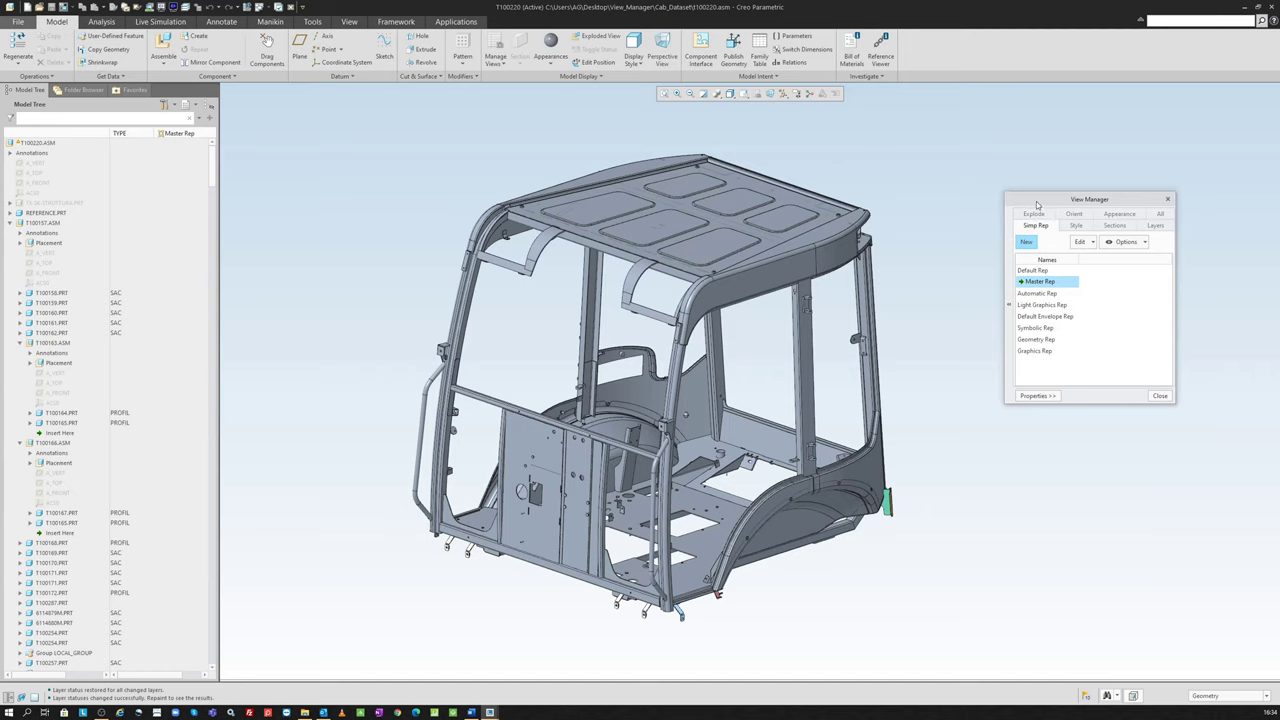
{"action": "left_click_drag", "start_coordinate": [1040, 200], "coordinate": [1046, 178]}
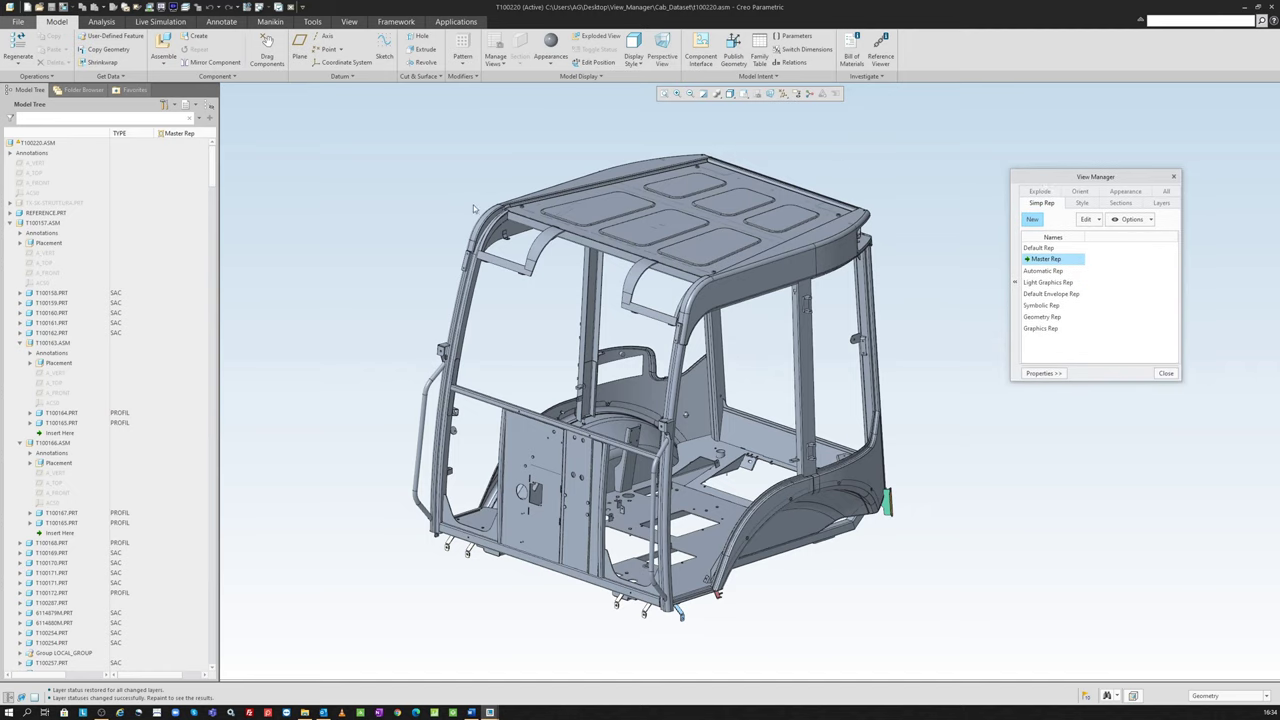
Step: Find and select all 21 parts whose TYPE is PROFIL
{"action": "key", "text": "ctrl+f"}
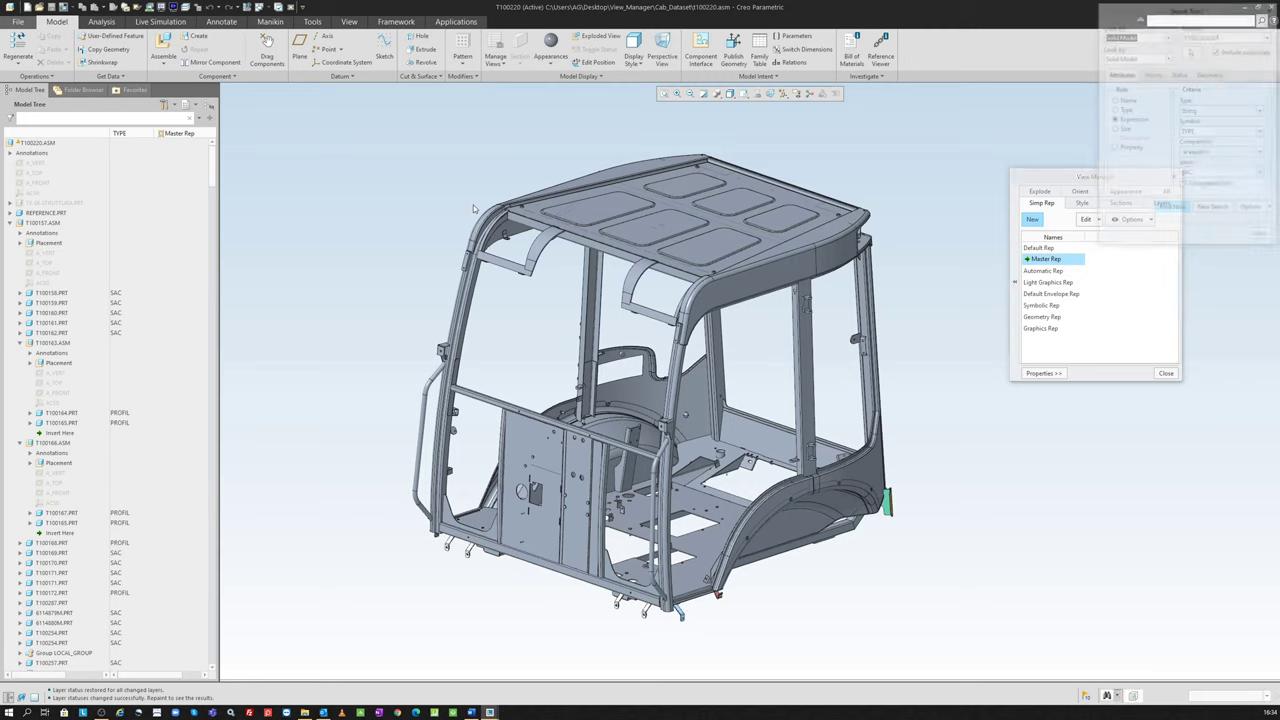
{"action": "left_click_drag", "start_coordinate": [1122, 9], "coordinate": [891, 134]}
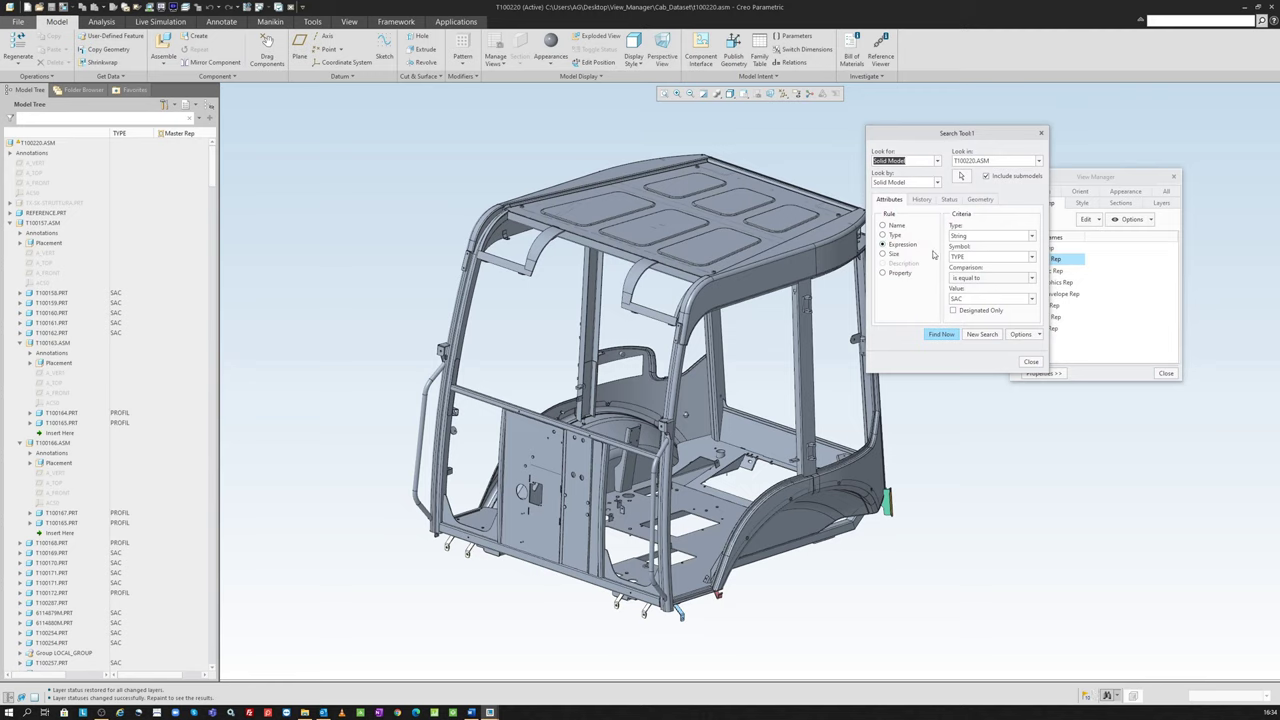
{"action": "left_click", "coordinate": [1031, 299]}
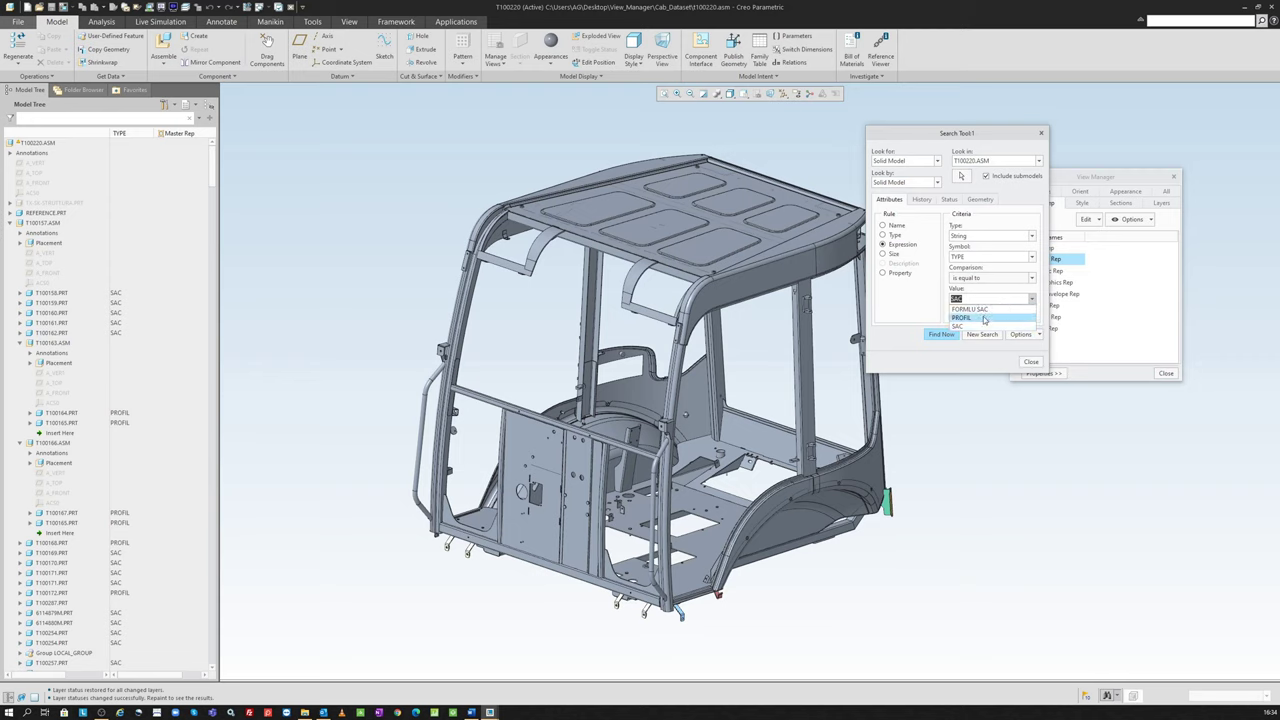
{"action": "left_click", "coordinate": [984, 318]}
{"action": "left_click", "coordinate": [935, 336]}
{"action": "left_click", "coordinate": [930, 405]}
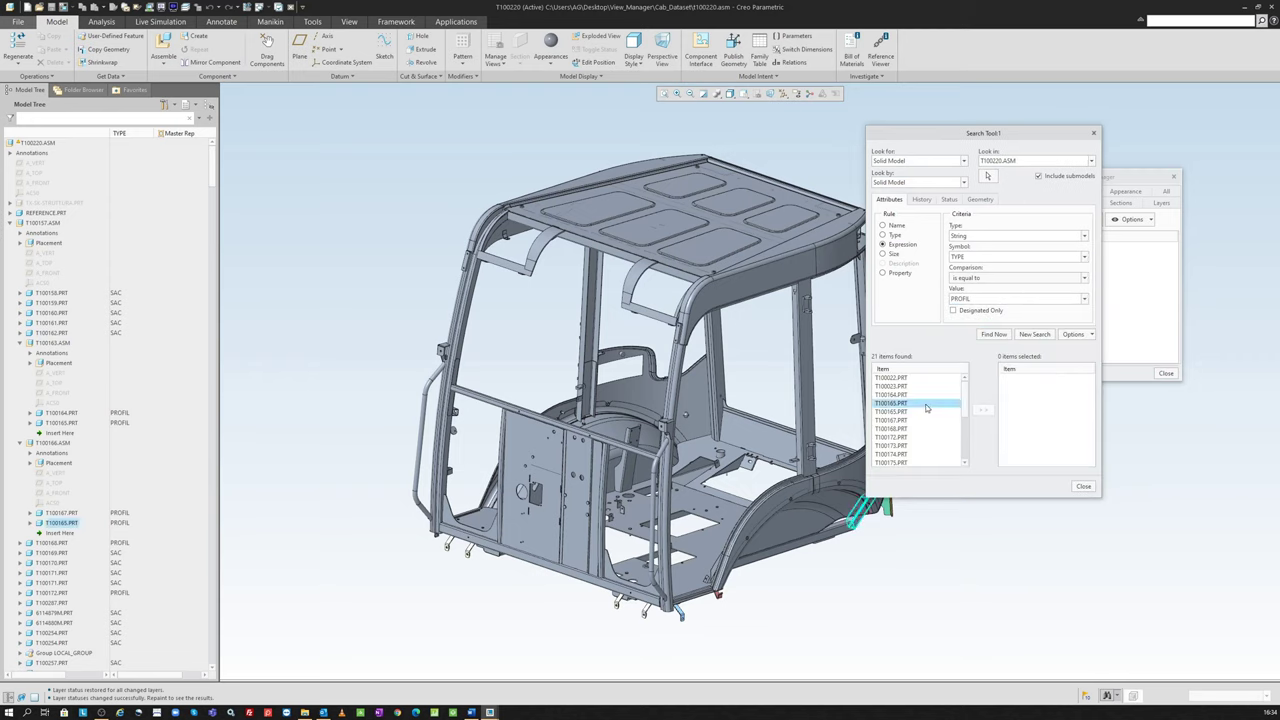
{"action": "key", "text": "ctrl+a"}
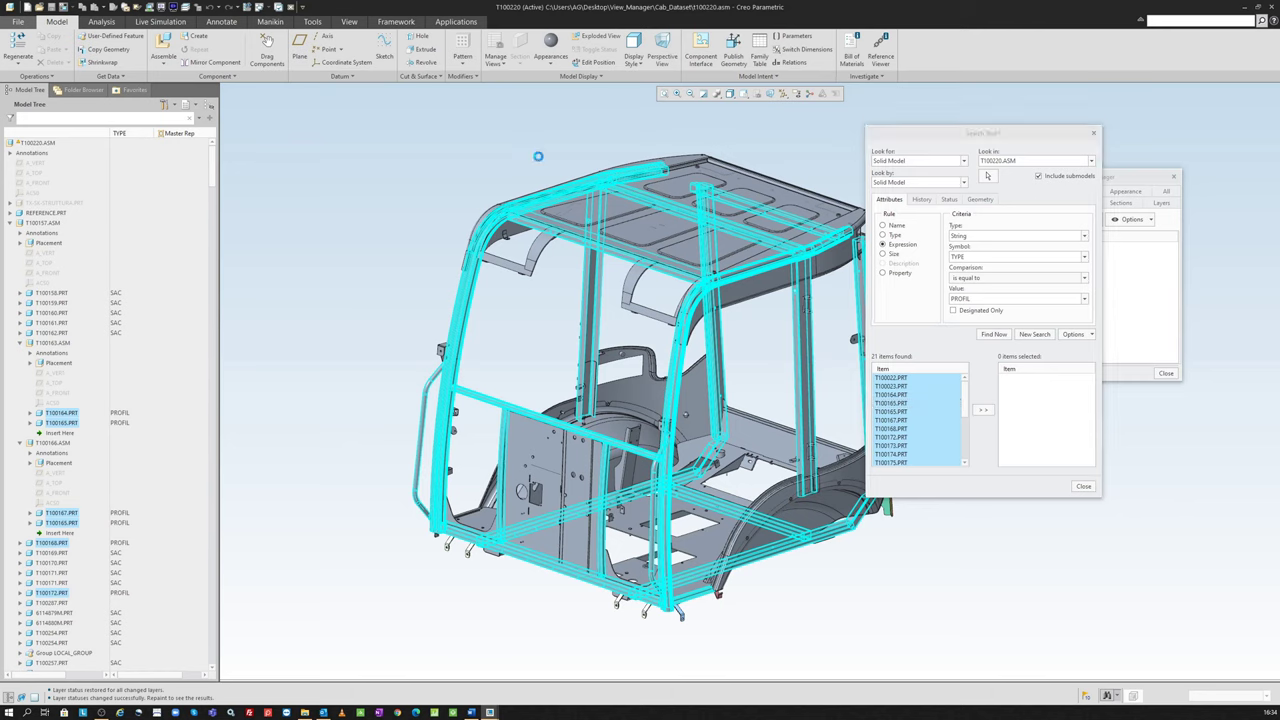
{"action": "middle_click", "coordinate": [537, 157]}
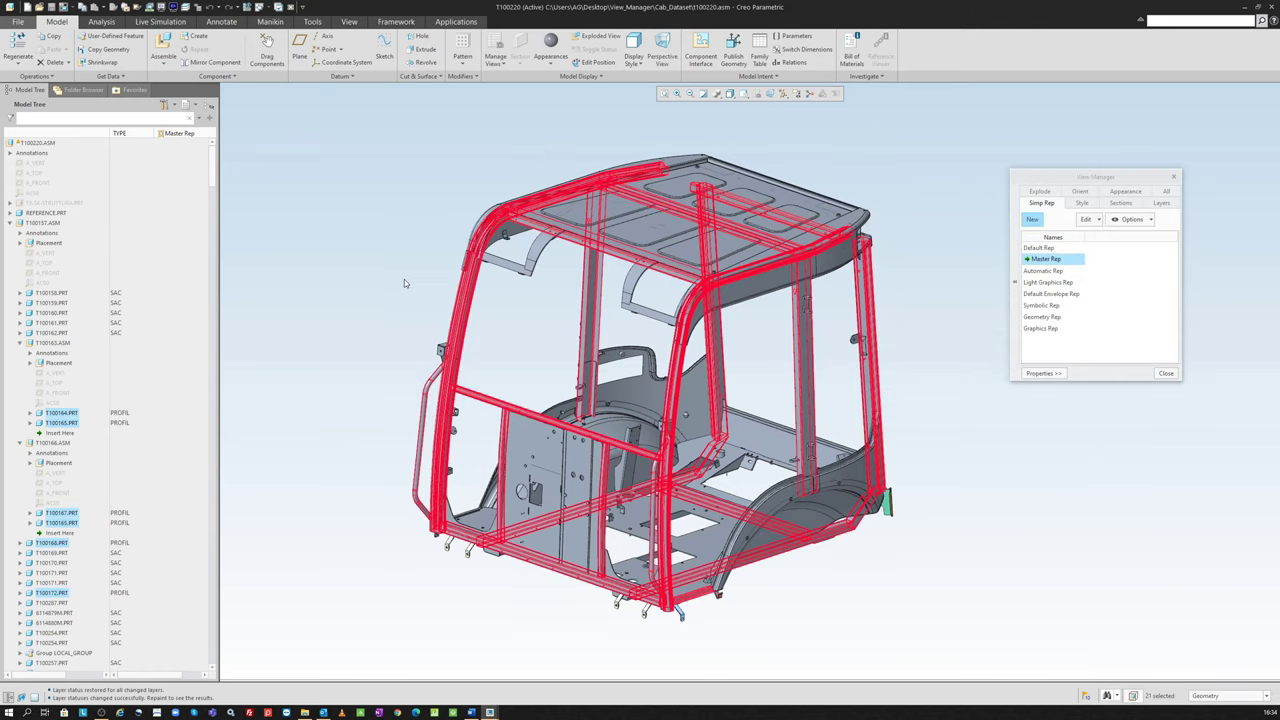
Step: Keep only the selected frame parts displayed and save that rep as Profiler
{"action": "right_click", "coordinate": [383, 226]}
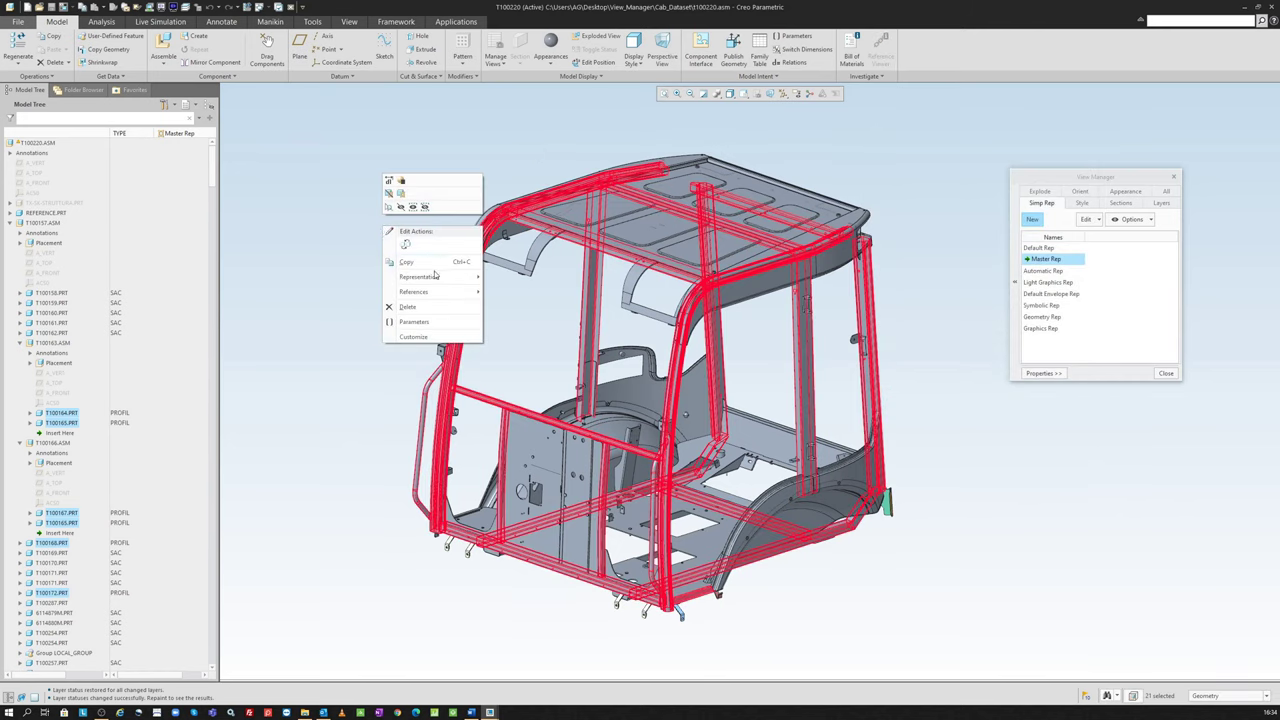
{"action": "mouse_move", "coordinate": [420, 276]}
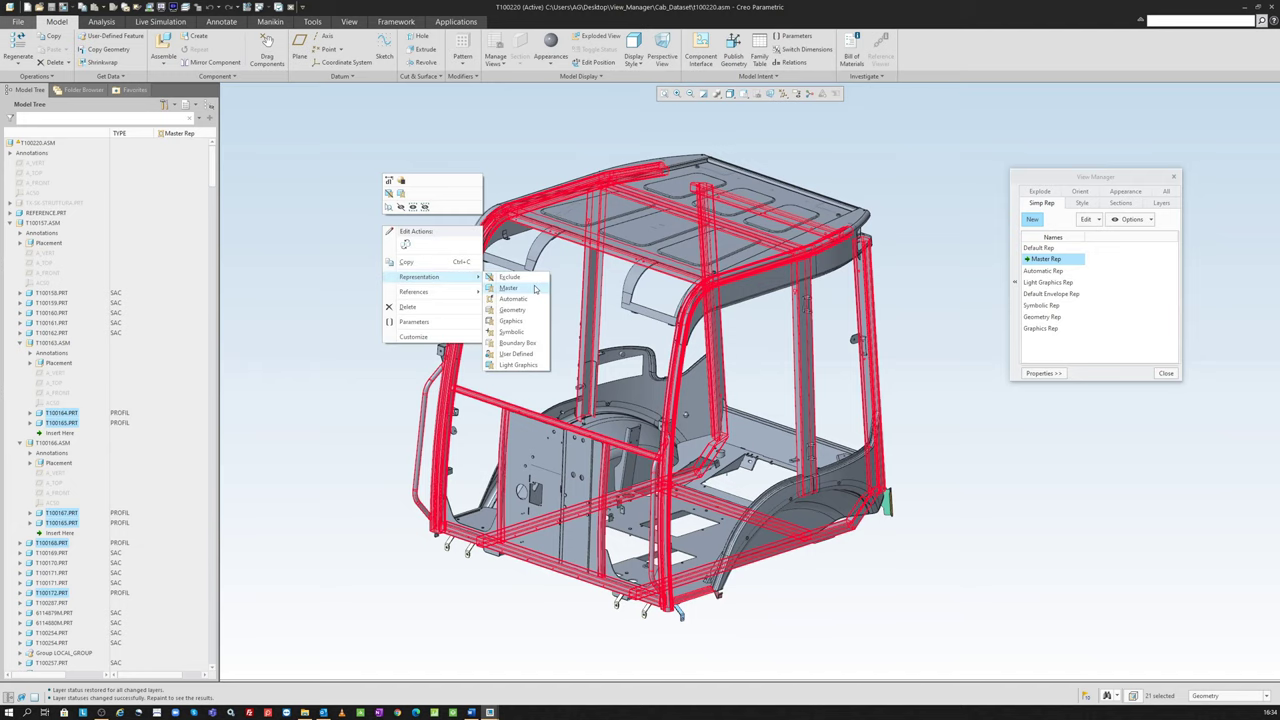
{"action": "left_click", "coordinate": [535, 288]}
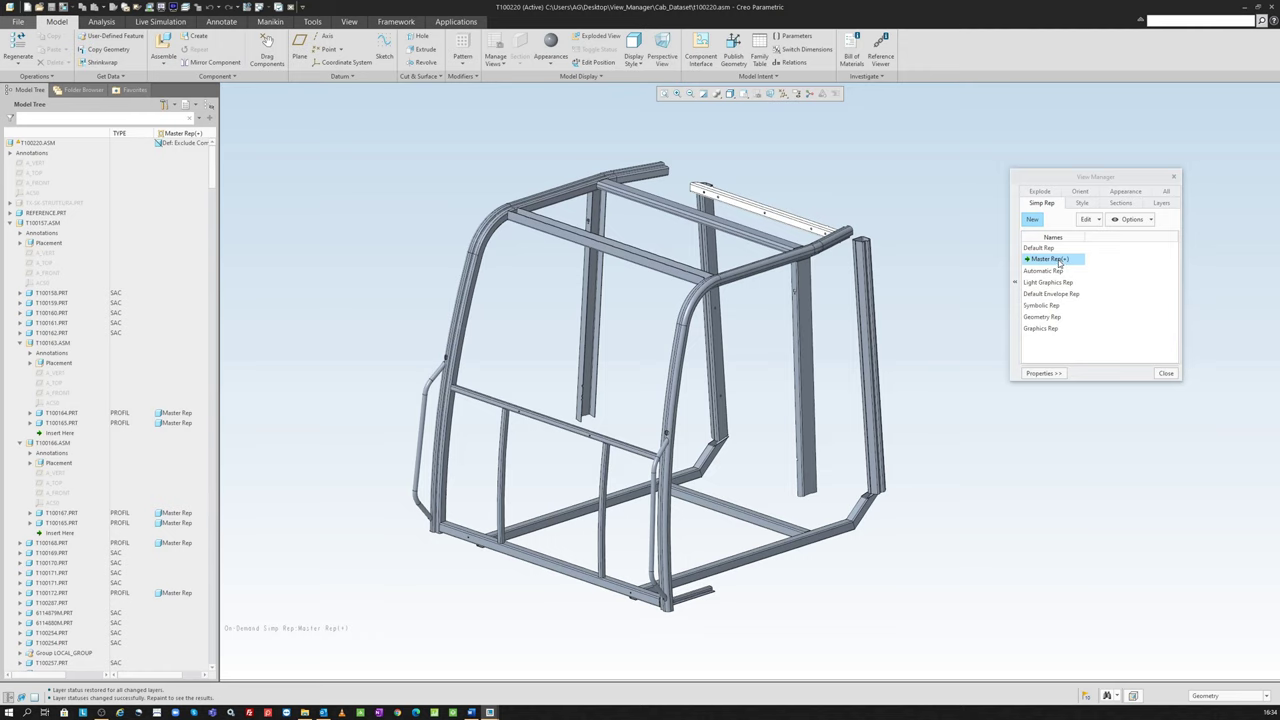
{"action": "right_click", "coordinate": [1061, 263]}
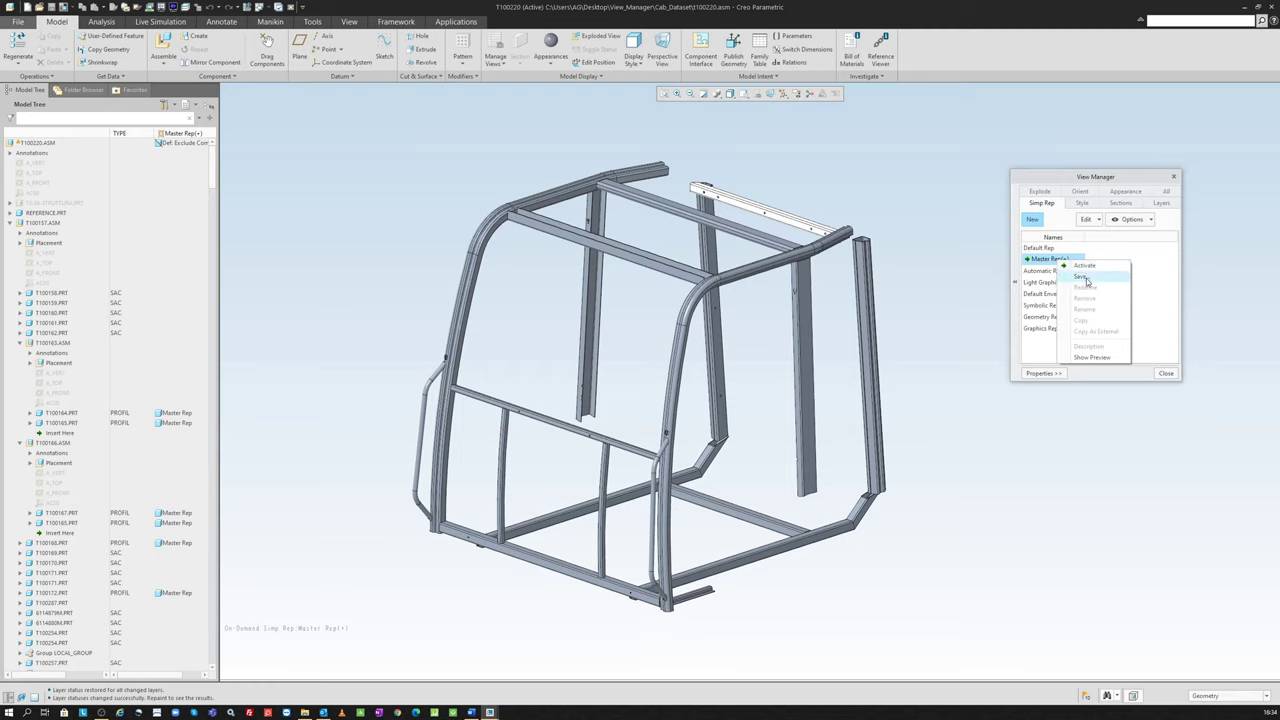
{"action": "left_click", "coordinate": [1082, 276]}
{"action": "double_click", "coordinate": [1070, 263]}
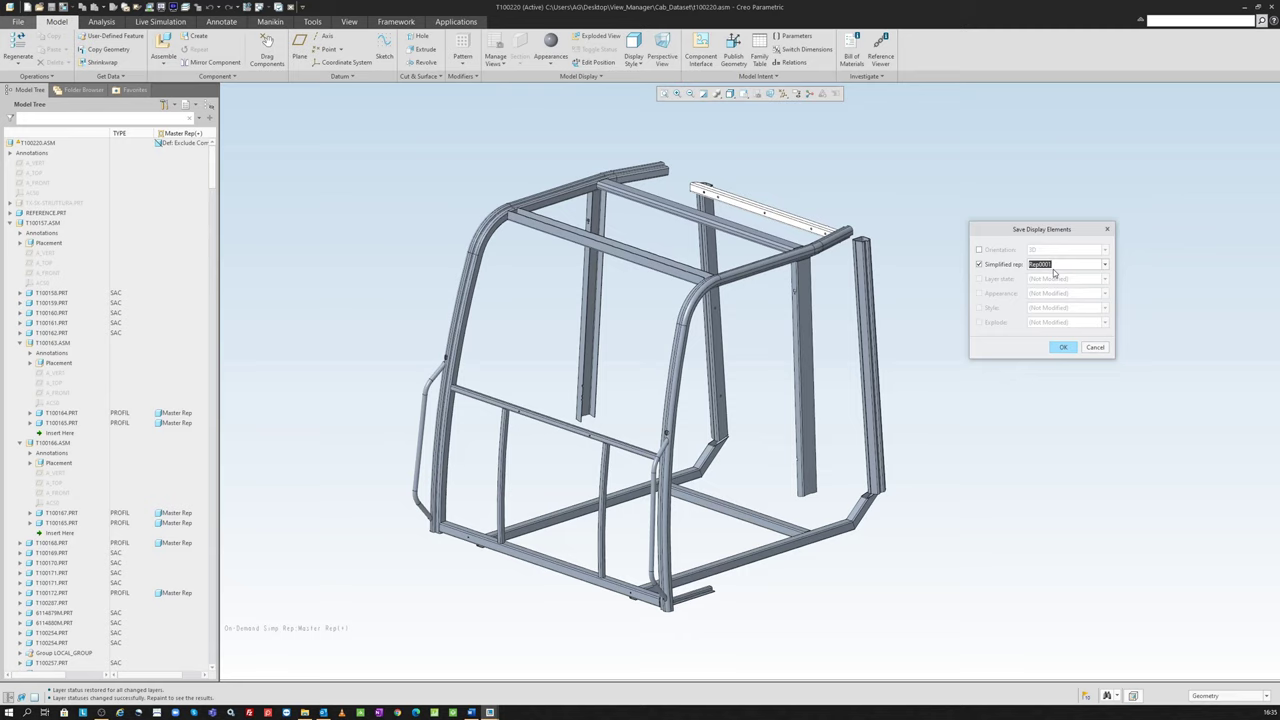
{"action": "type", "text": "z"}
{"action": "key", "text": "BackSpace"}
{"action": "key", "text": "BackSpace"}
{"action": "key", "text": "BackSpace"}
{"action": "type", "text": "Profile"}
{"action": "type", "text": "r"}
{"action": "key", "text": "Return"}
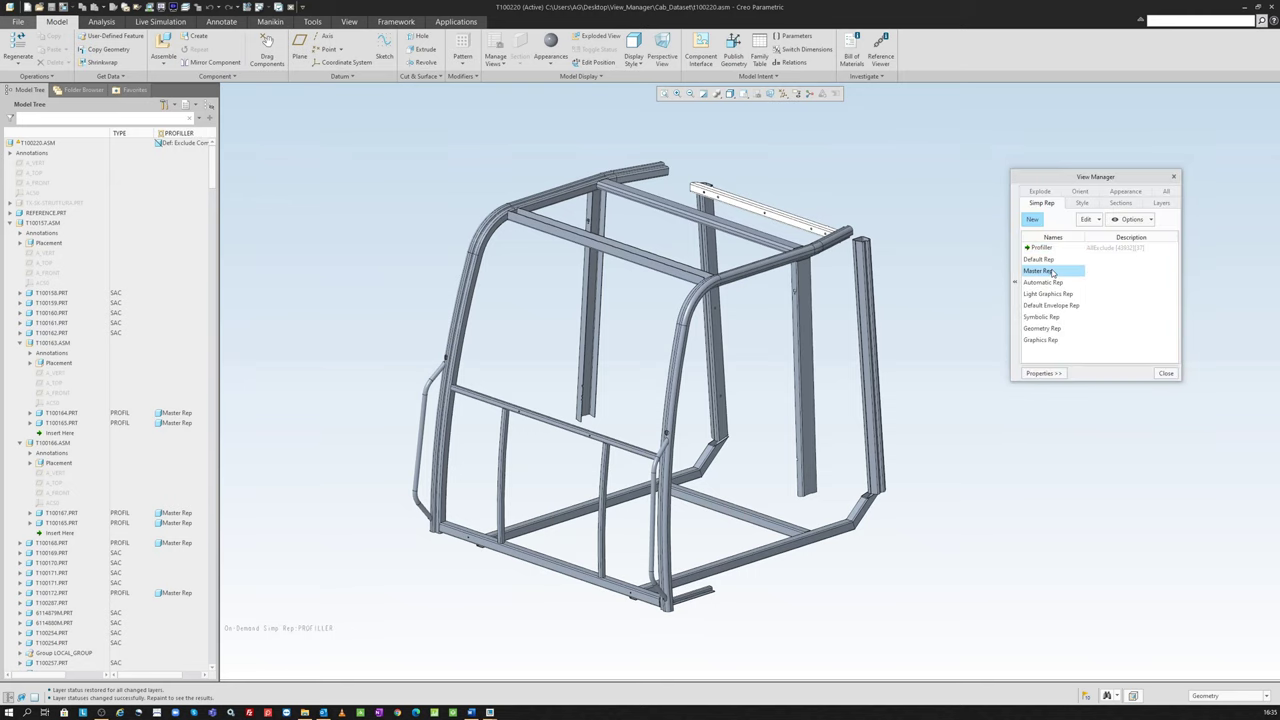
Step: Switch between the Profiler and Master reps, leaving the full-cab Master Rep active
{"action": "double_click", "coordinate": [1052, 271]}
{"action": "double_click", "coordinate": [1052, 248]}
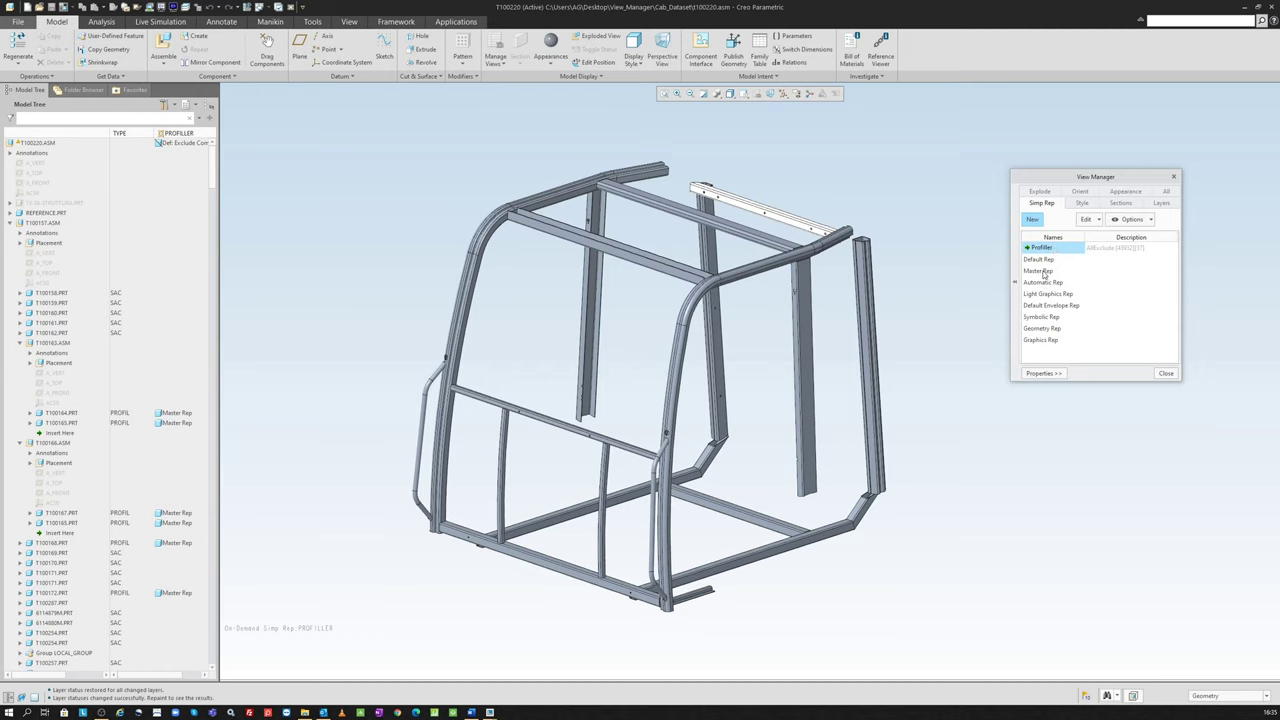
{"action": "double_click", "coordinate": [1043, 271]}
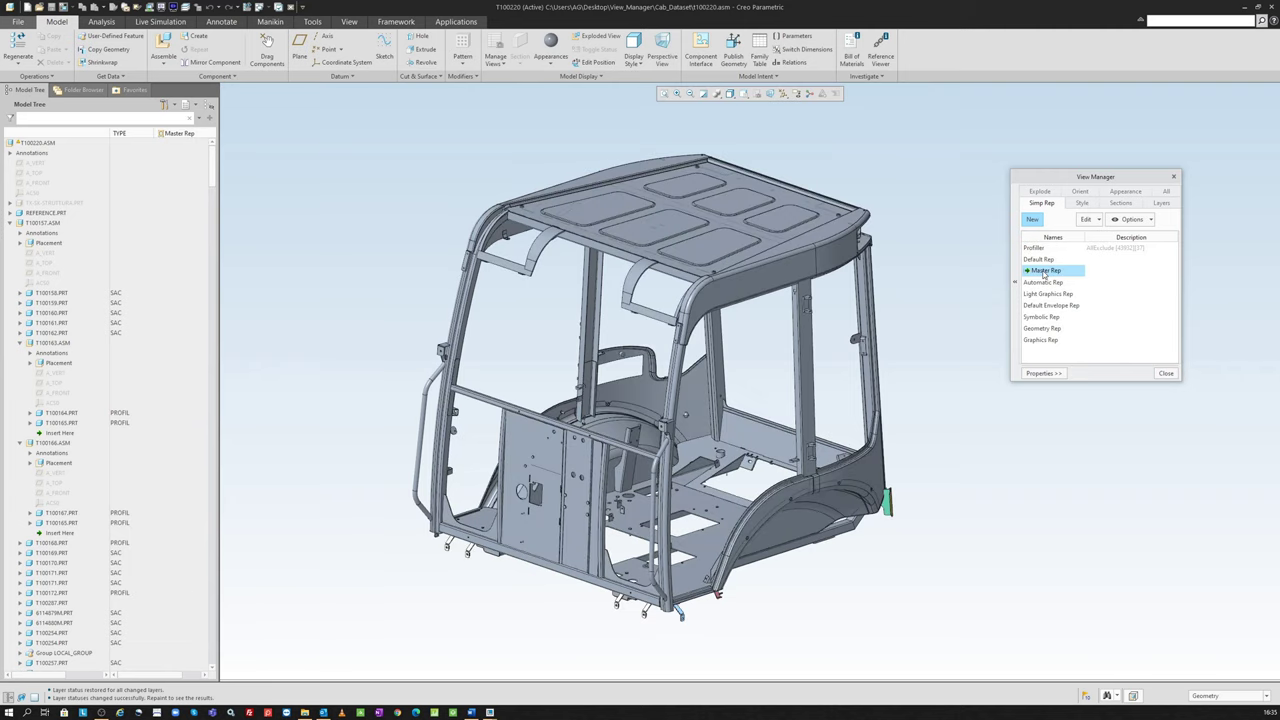
{"action": "key", "text": "ctrl+f"}
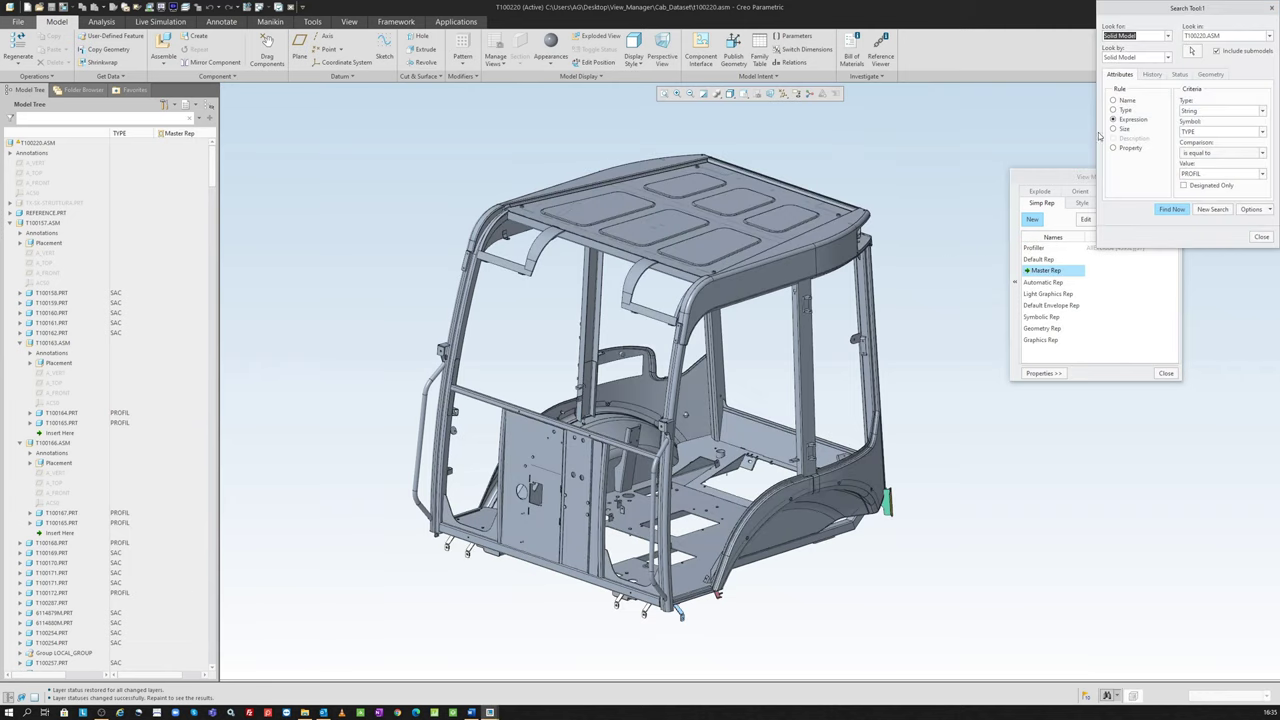
{"action": "left_click", "coordinate": [1262, 237]}
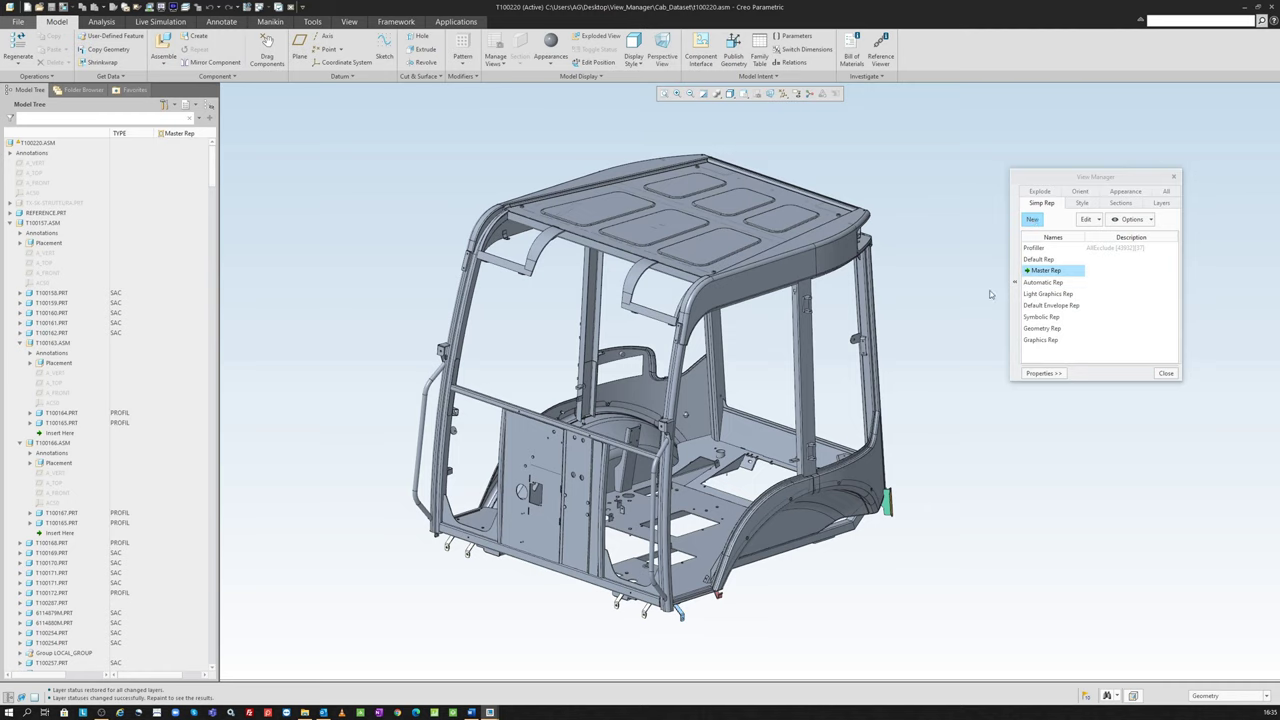
Step: Create a new simplified rep named Formlu_Saclar
{"action": "left_click", "coordinate": [1034, 221]}
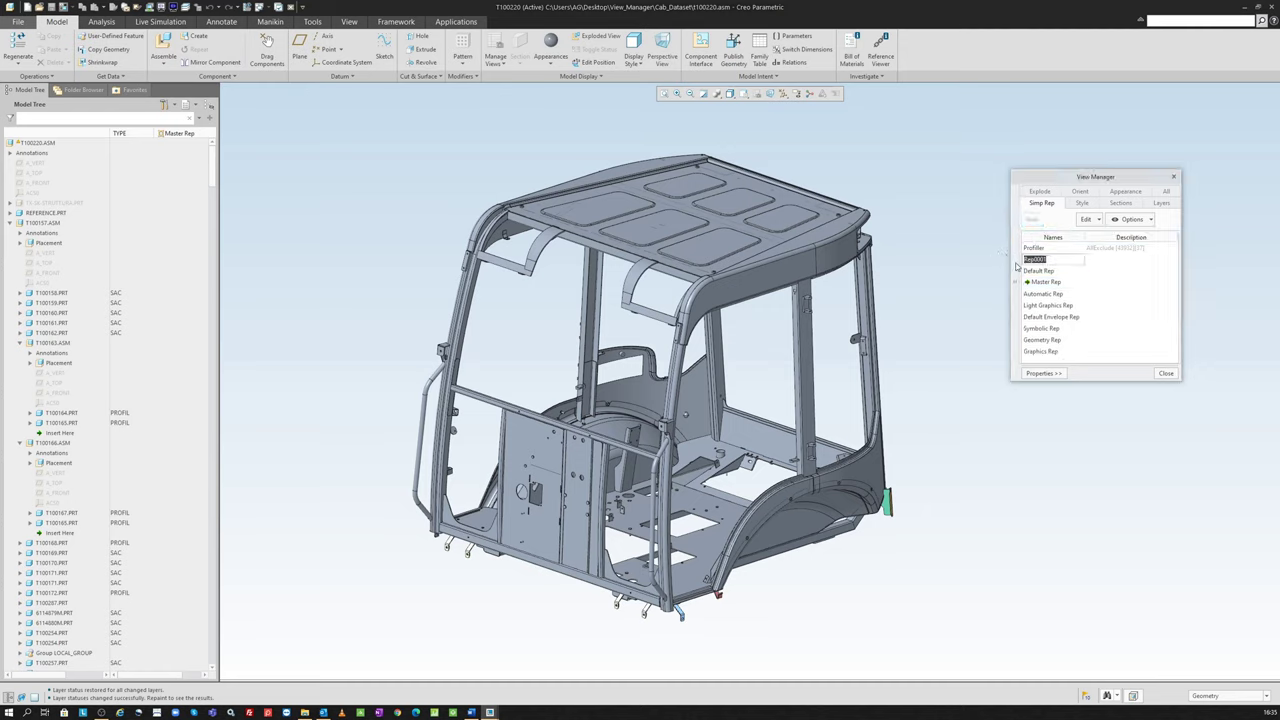
{"action": "type", "text": "Saclar"}
{"action": "key", "text": "Return"}
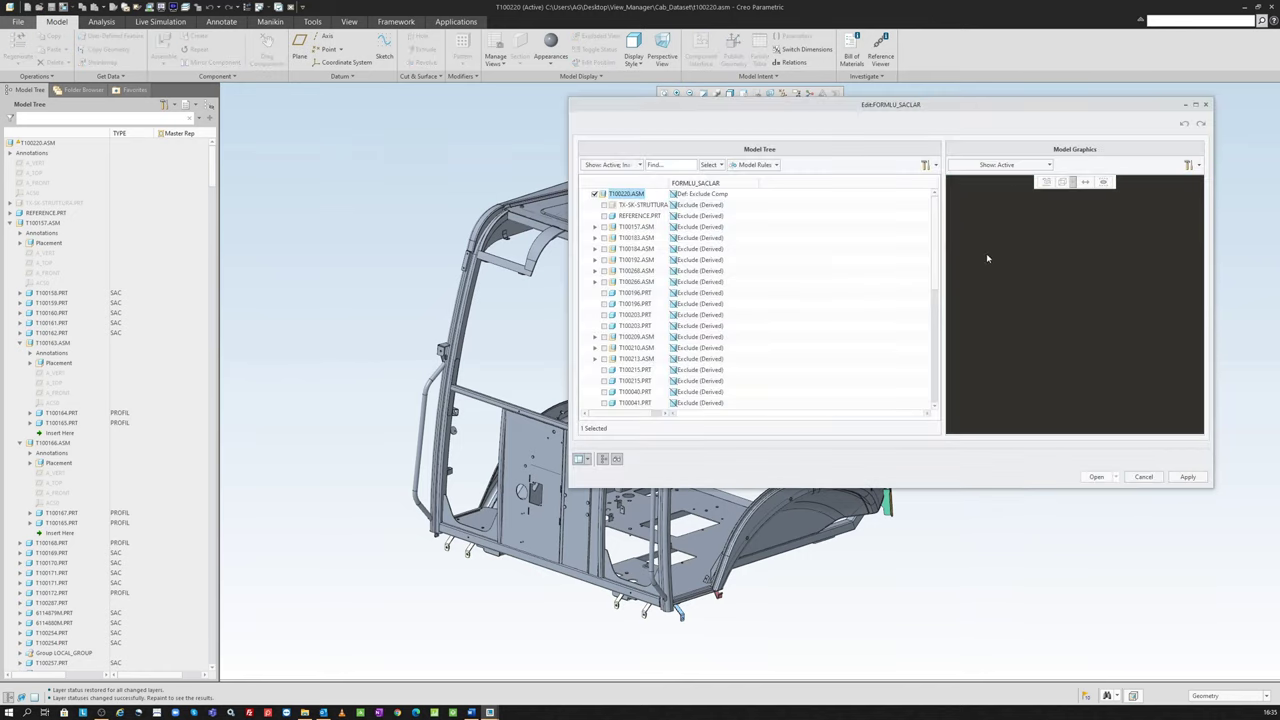
Step: Check T100220.ASM as Master Rep, start an exclude rule in Edit Rules, then cancel it
{"action": "left_click", "coordinate": [596, 194]}
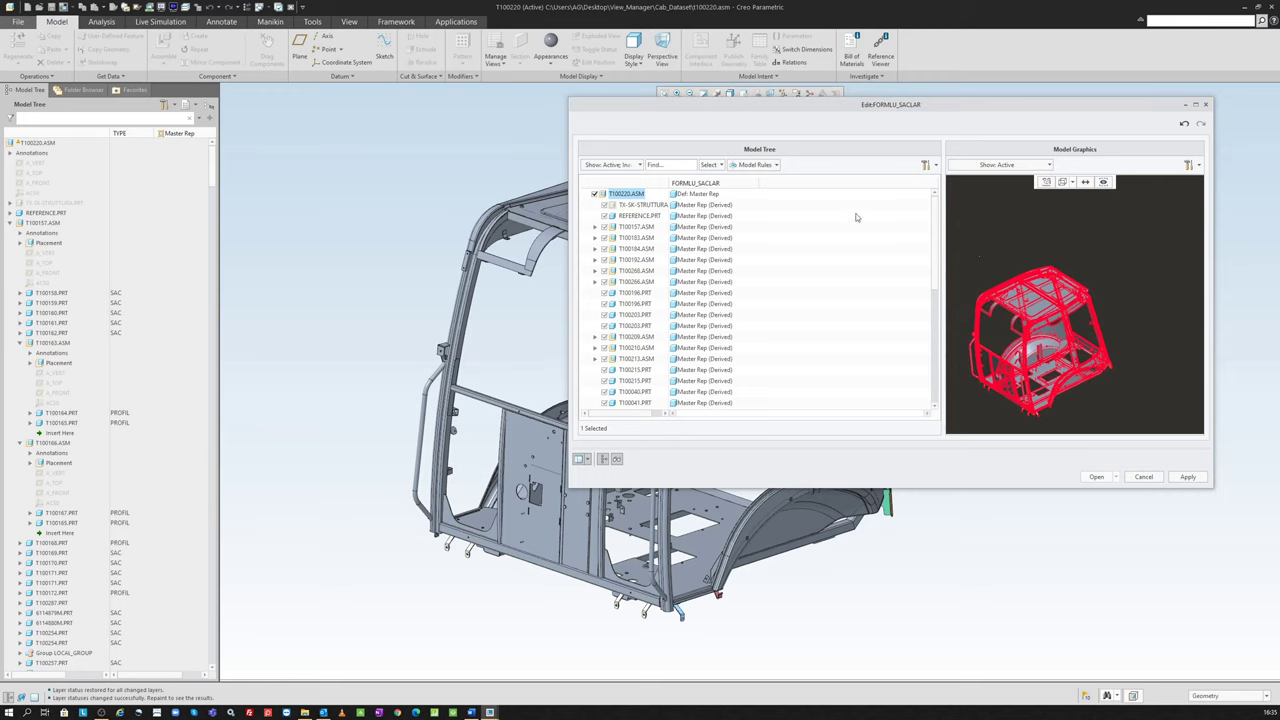
{"action": "left_click", "coordinate": [758, 165]}
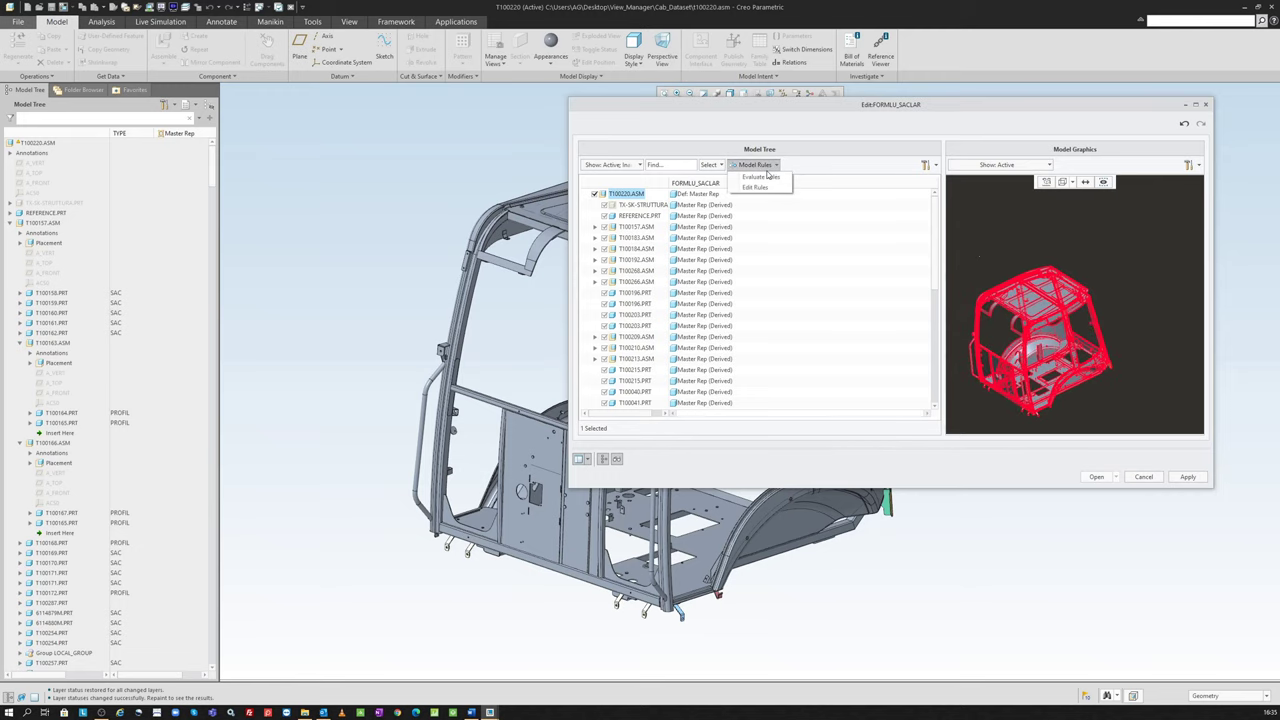
{"action": "left_click", "coordinate": [756, 187]}
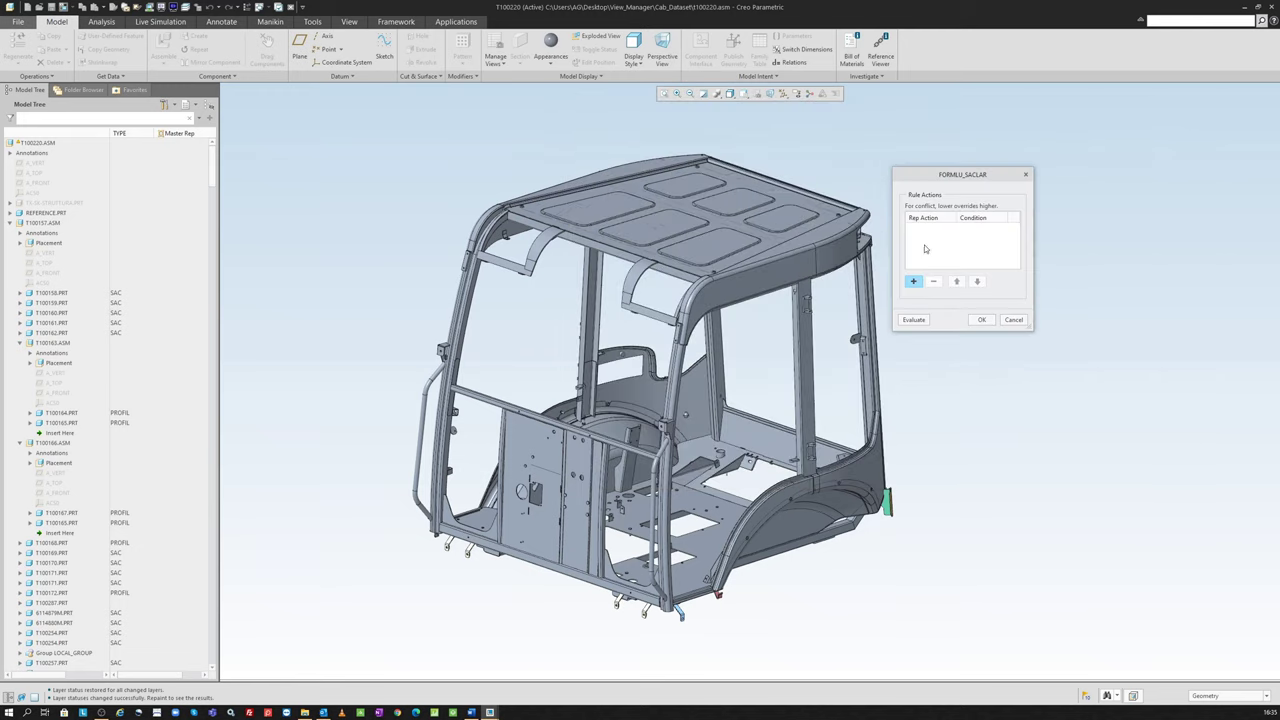
{"action": "left_click", "coordinate": [913, 283]}
{"action": "left_click", "coordinate": [1014, 319]}
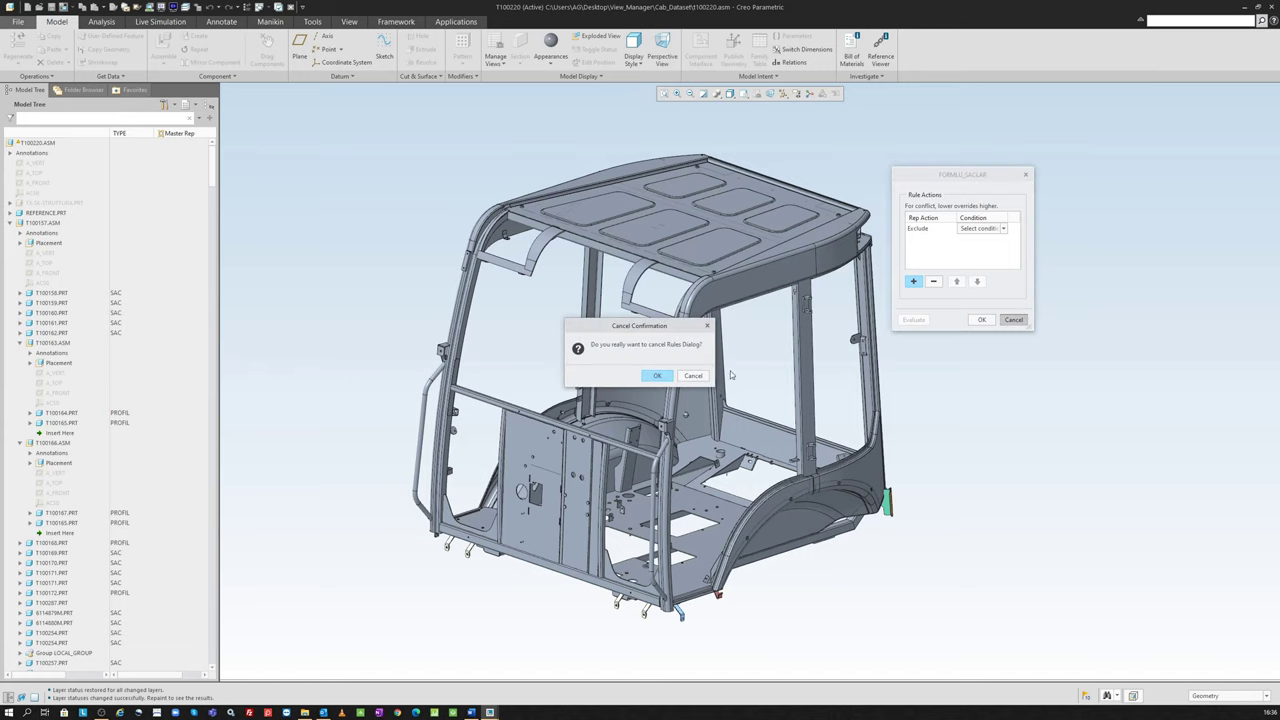
{"action": "left_click", "coordinate": [656, 376]}
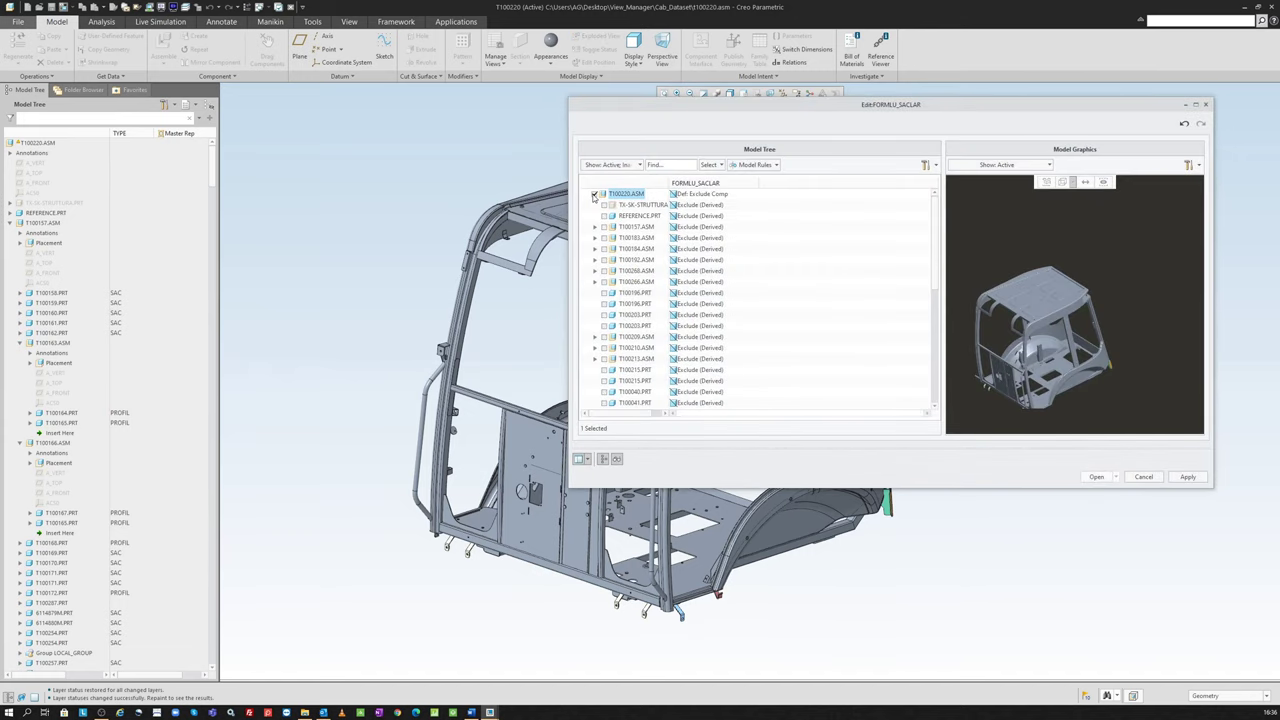
Step: Set every component to Master Rep and add a new rule action in Edit Rules
{"action": "left_click", "coordinate": [595, 194]}
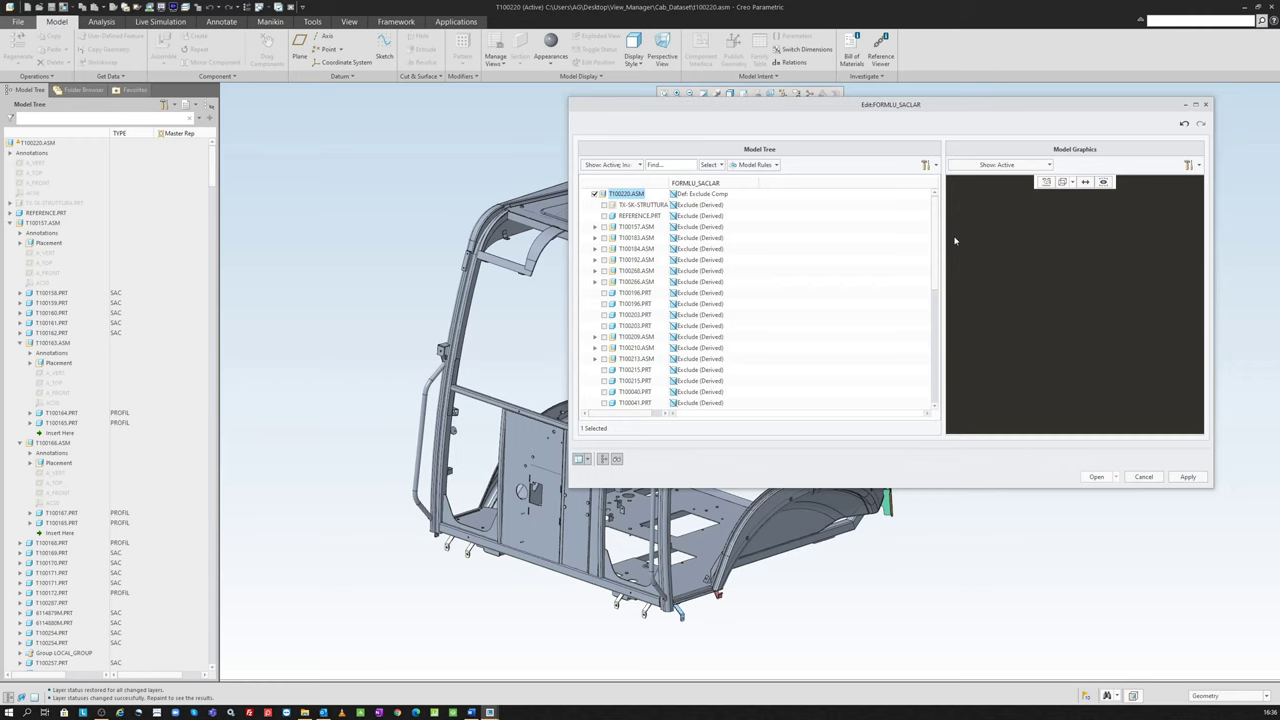
{"action": "left_click", "coordinate": [596, 194]}
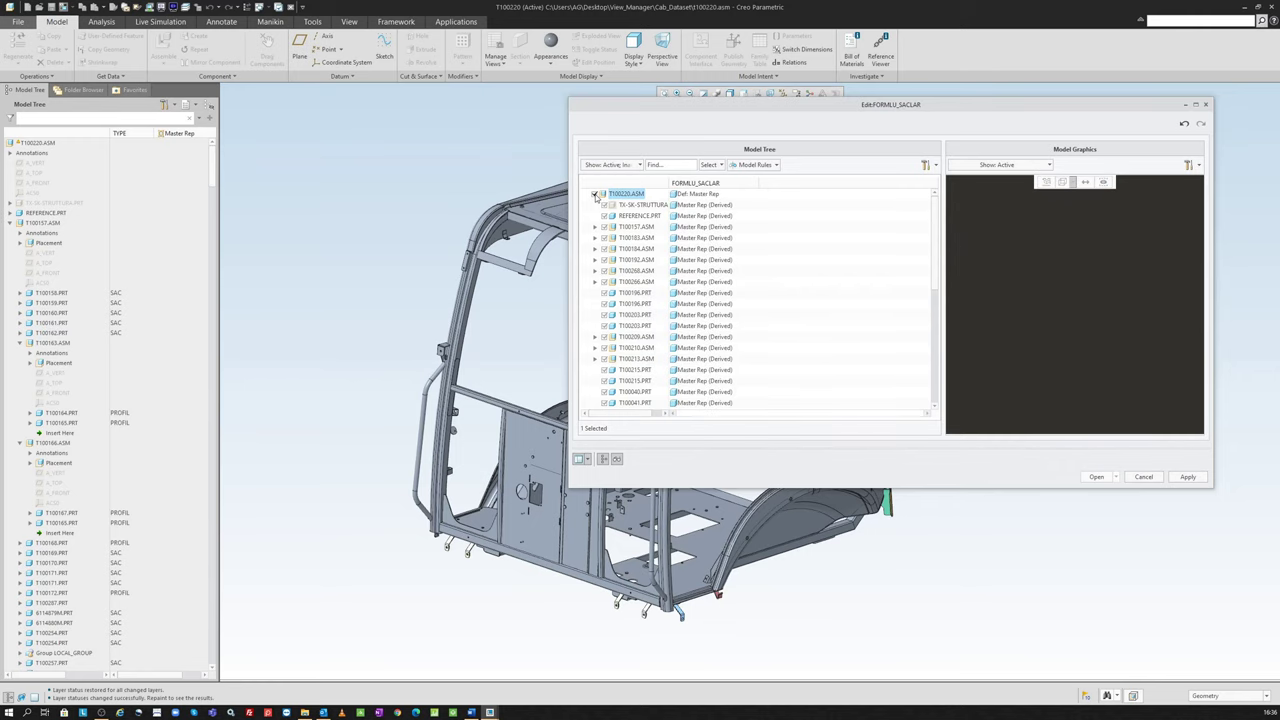
{"action": "left_click", "coordinate": [755, 165]}
{"action": "left_click", "coordinate": [760, 187]}
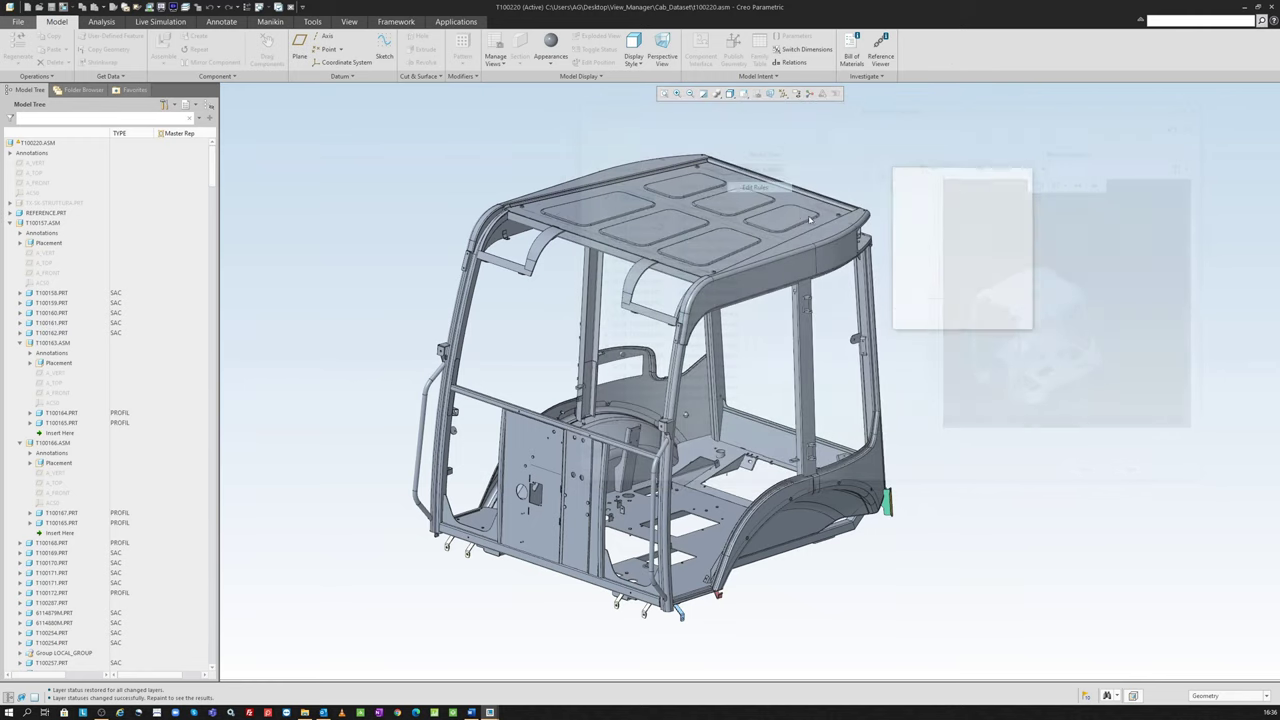
{"action": "left_click", "coordinate": [913, 281]}
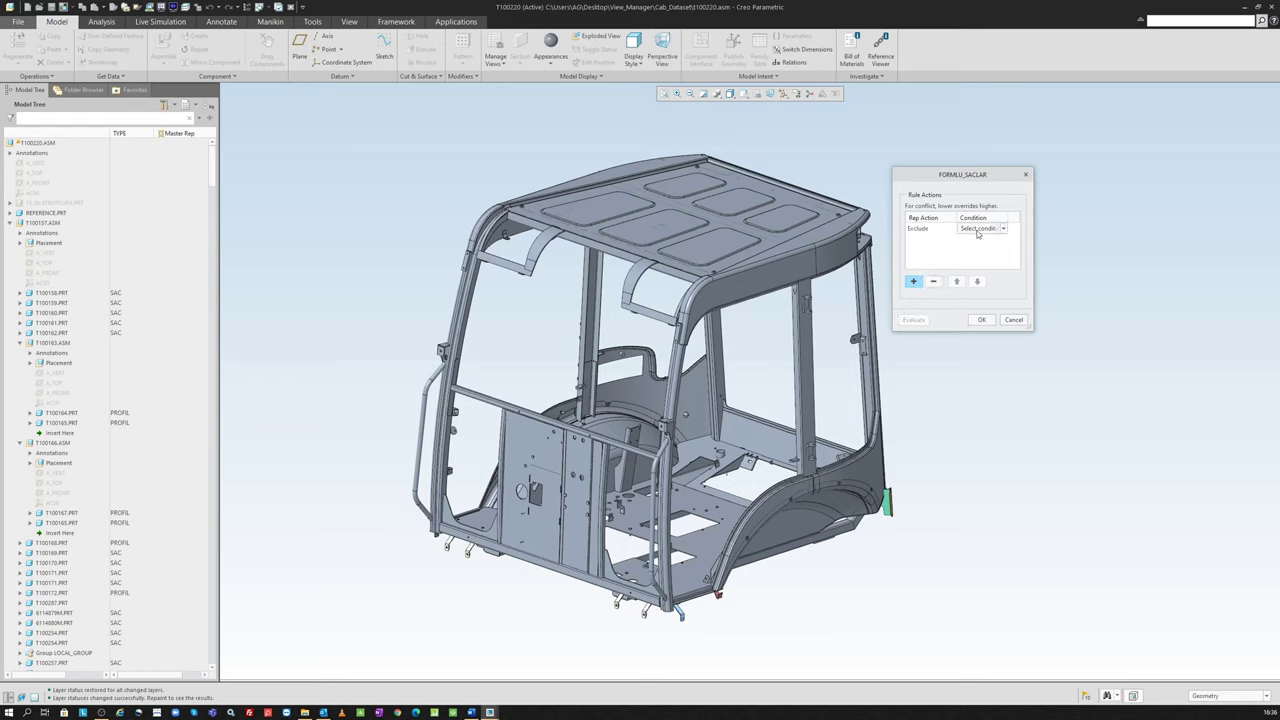
Step: Create a new rule condition named Formsac
{"action": "left_click", "coordinate": [978, 233]}
{"action": "left_click", "coordinate": [973, 229]}
{"action": "left_click", "coordinate": [973, 229]}
{"action": "type", "text": "f"}
{"action": "key", "text": "Return"}
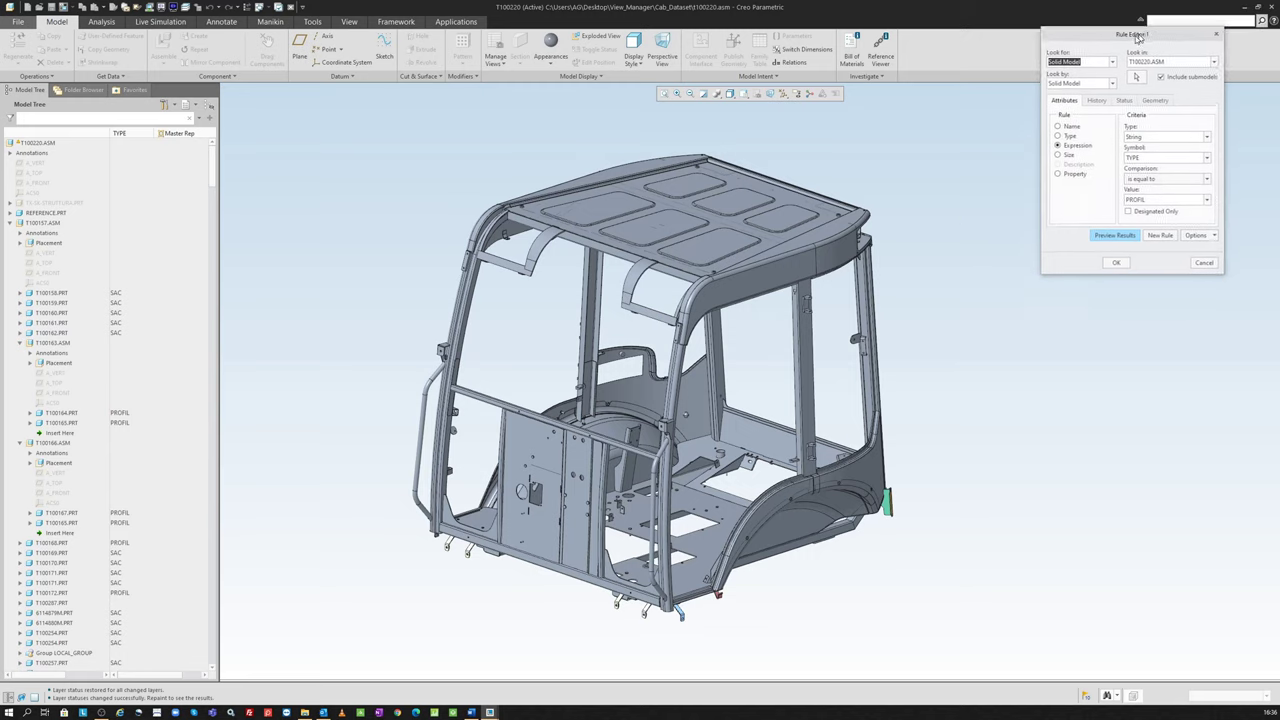
{"action": "left_click_drag", "start_coordinate": [1203, 8], "coordinate": [1043, 142]}
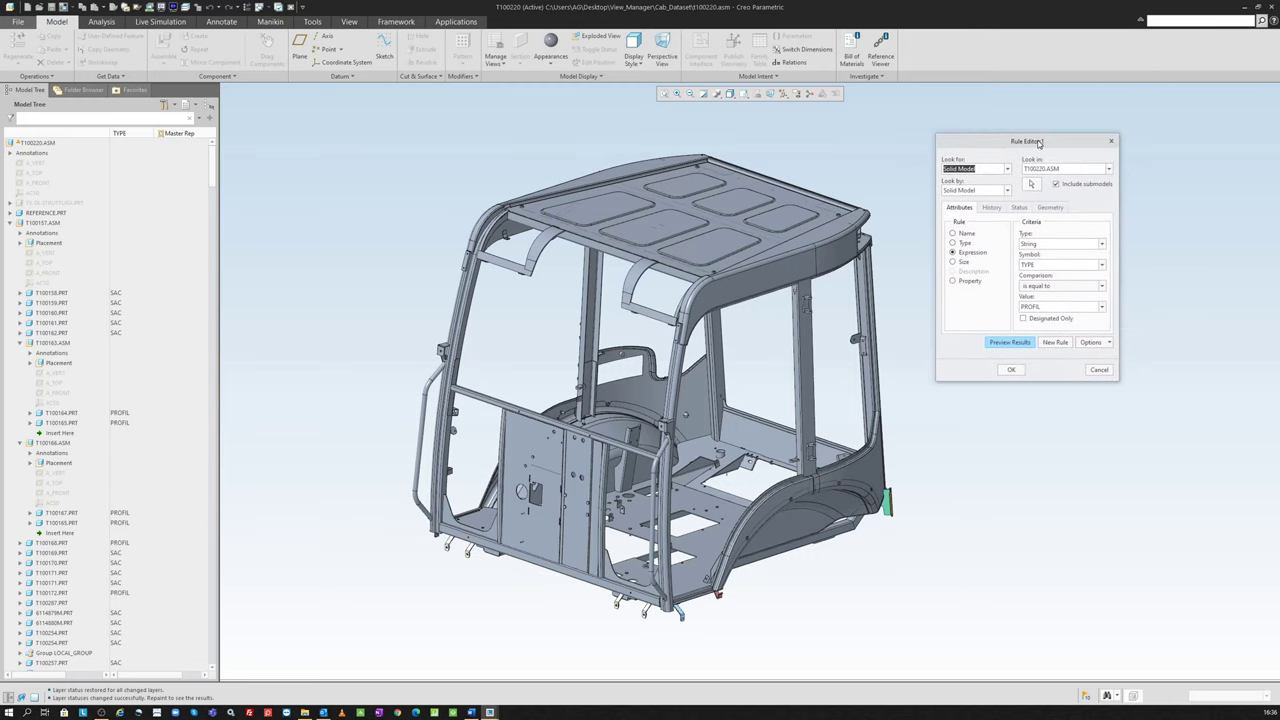
Step: Make Formsac exclude the nine parts whose TYPE is FORMLU SAC, and accept the rule
{"action": "left_click", "coordinate": [1101, 307]}
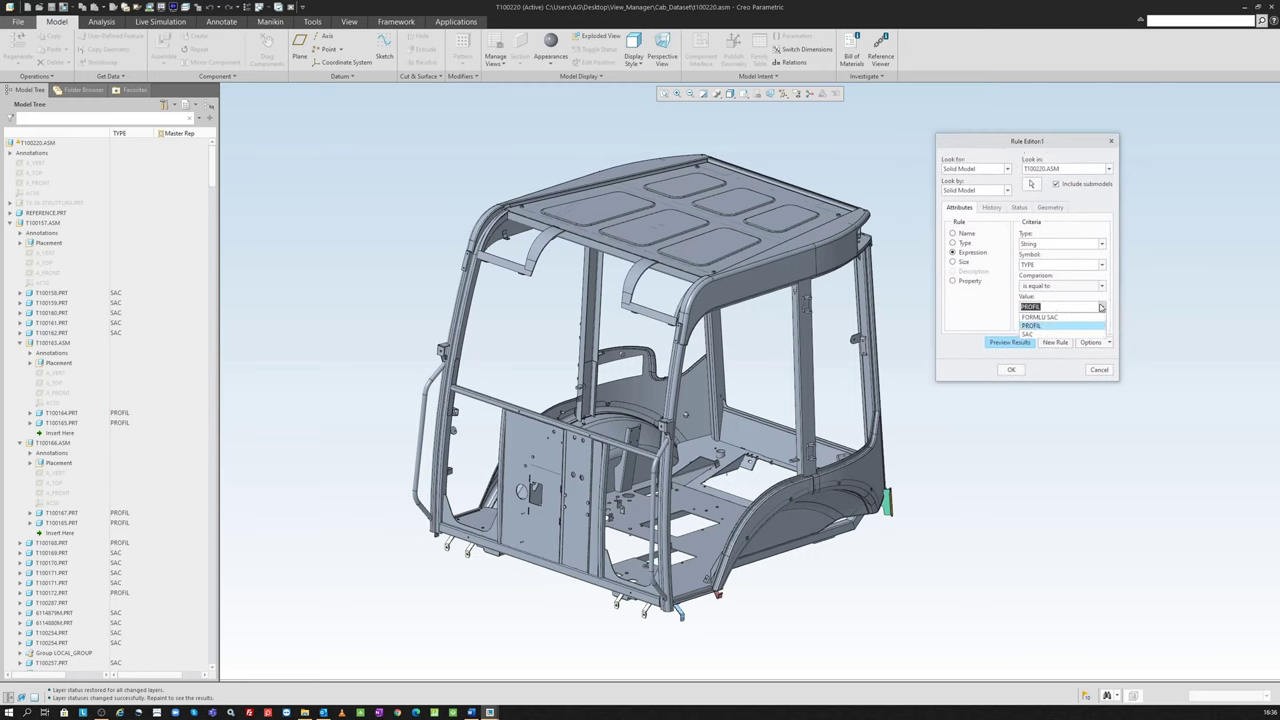
{"action": "left_click", "coordinate": [1040, 317]}
{"action": "left_click", "coordinate": [1010, 342]}
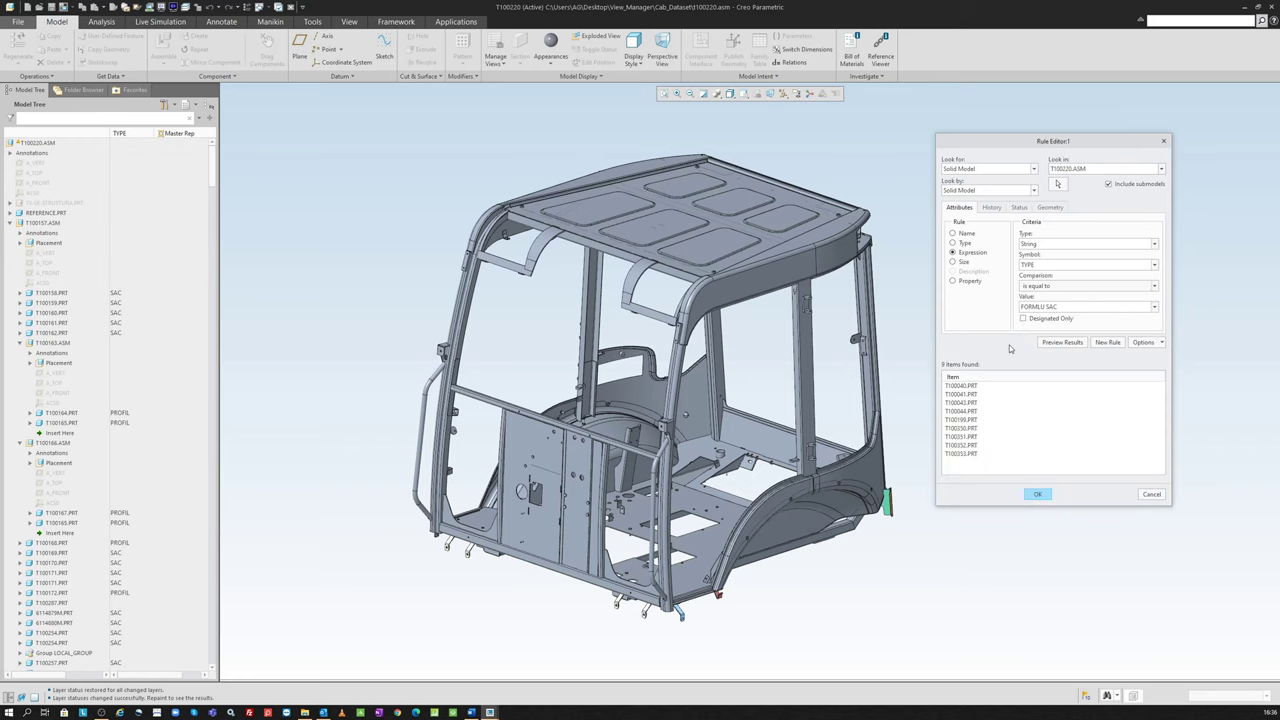
{"action": "left_click", "coordinate": [963, 428]}
{"action": "key", "text": "ctrl+a"}
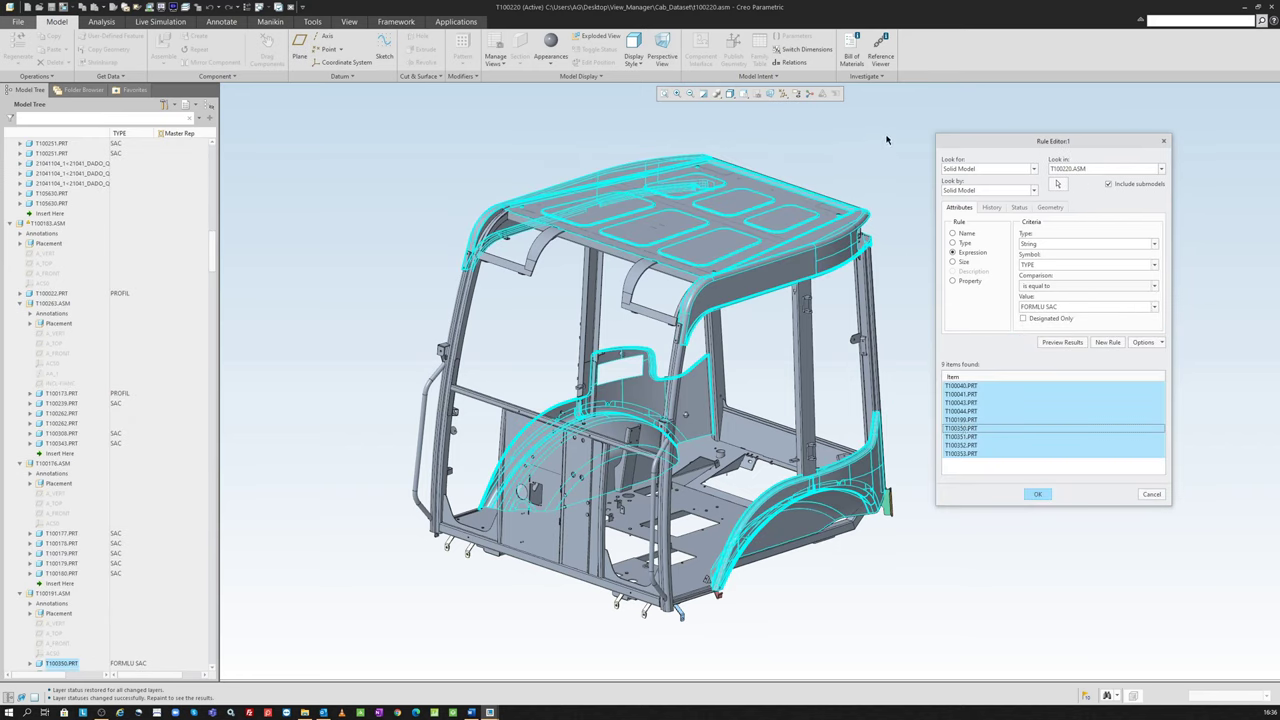
{"action": "left_click", "coordinate": [1037, 494]}
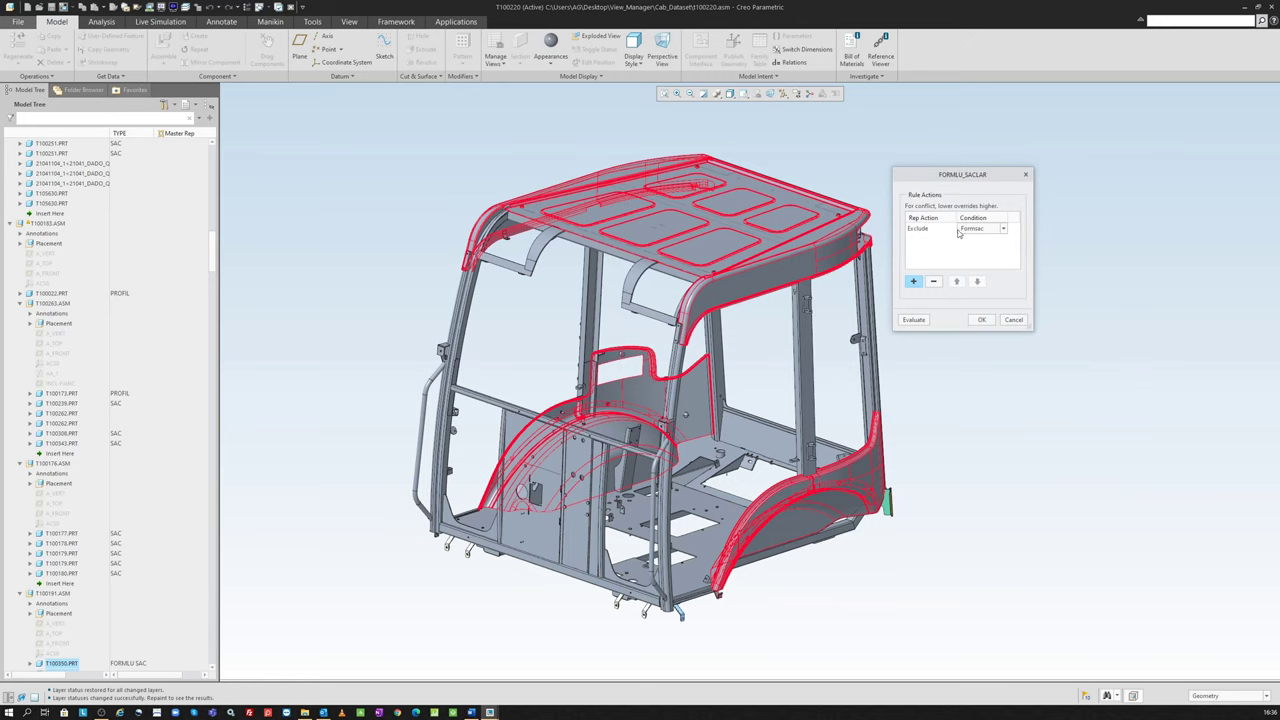
{"action": "left_click", "coordinate": [982, 320]}
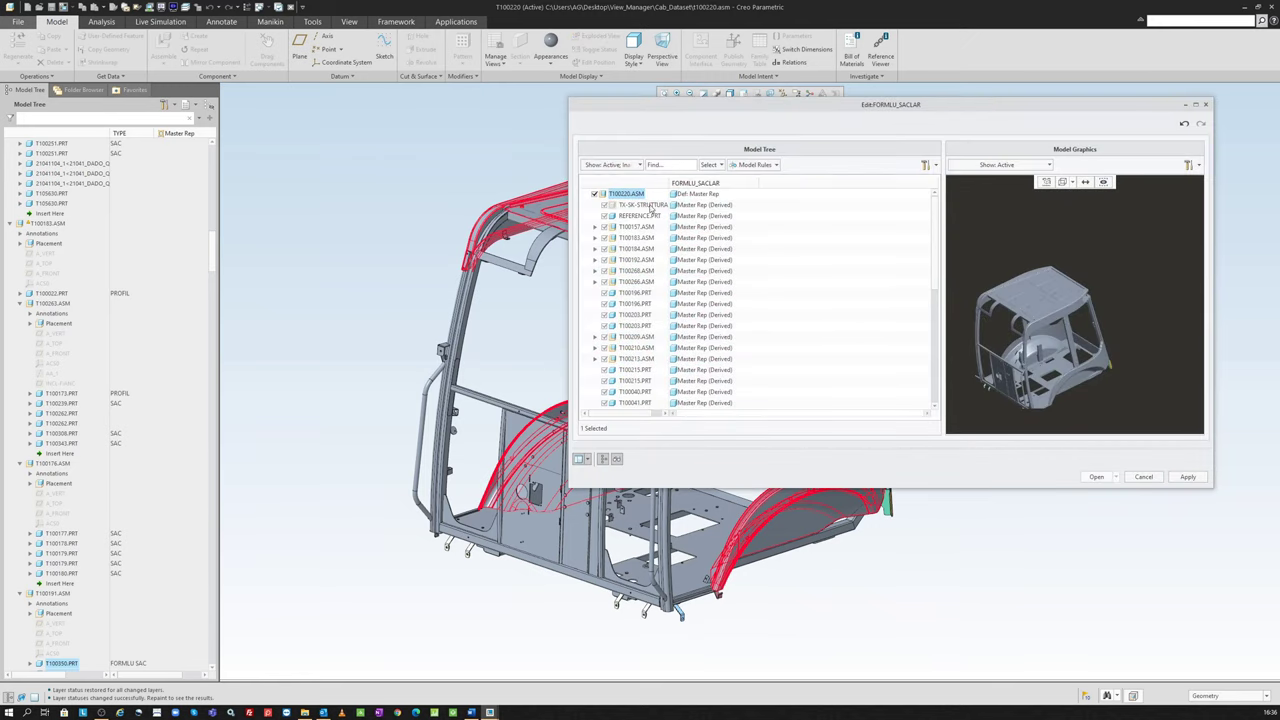
Step: Evaluate the rules and inspect the result: T100040.PRT and T100041.PRT show Exclude (Defn. Rules)
{"action": "left_click", "coordinate": [764, 163]}
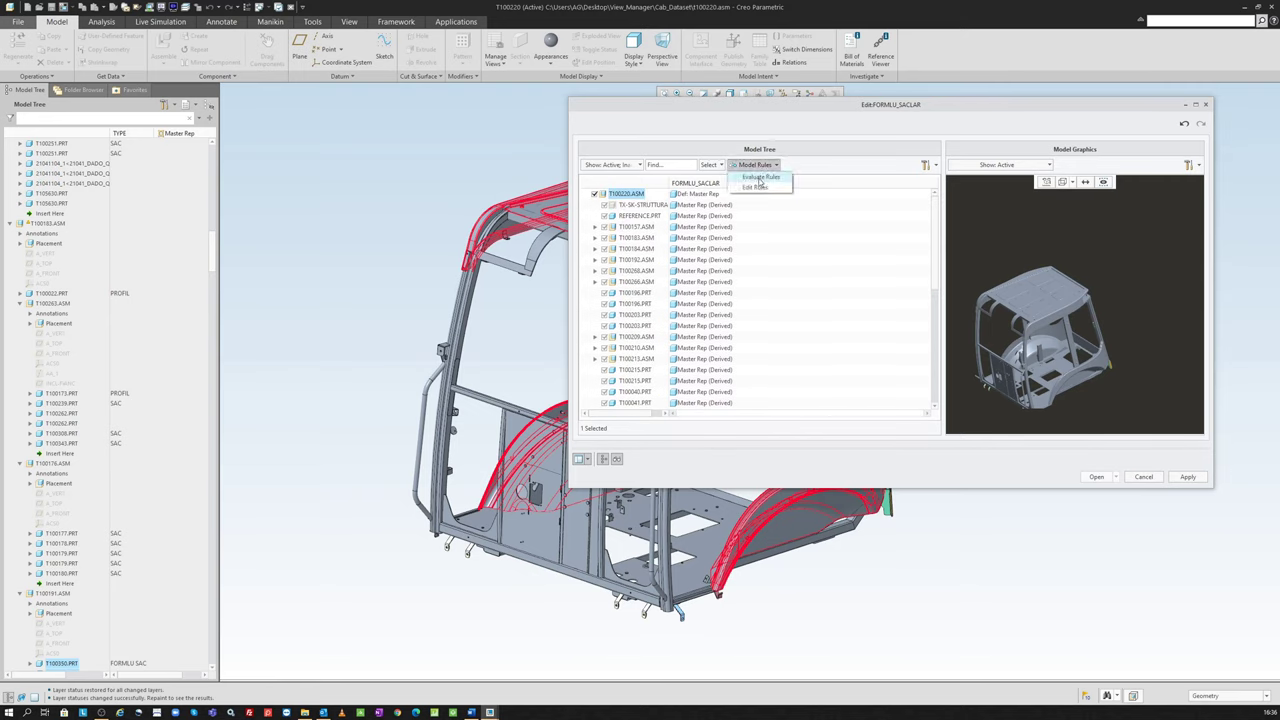
{"action": "left_click", "coordinate": [760, 178]}
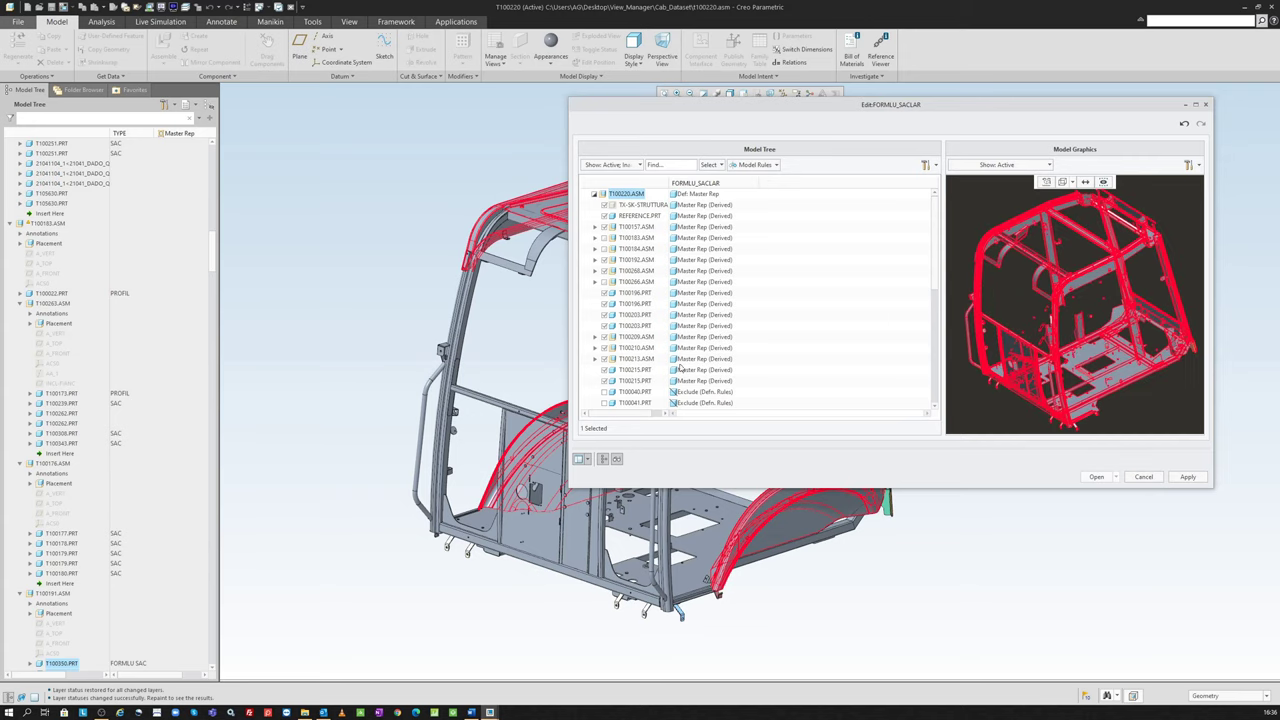
{"action": "scroll", "coordinate": [681, 369], "scroll_direction": "down", "scroll_amount": 2}
{"action": "scroll", "coordinate": [1026, 287], "scroll_direction": "up", "scroll_amount": 2}
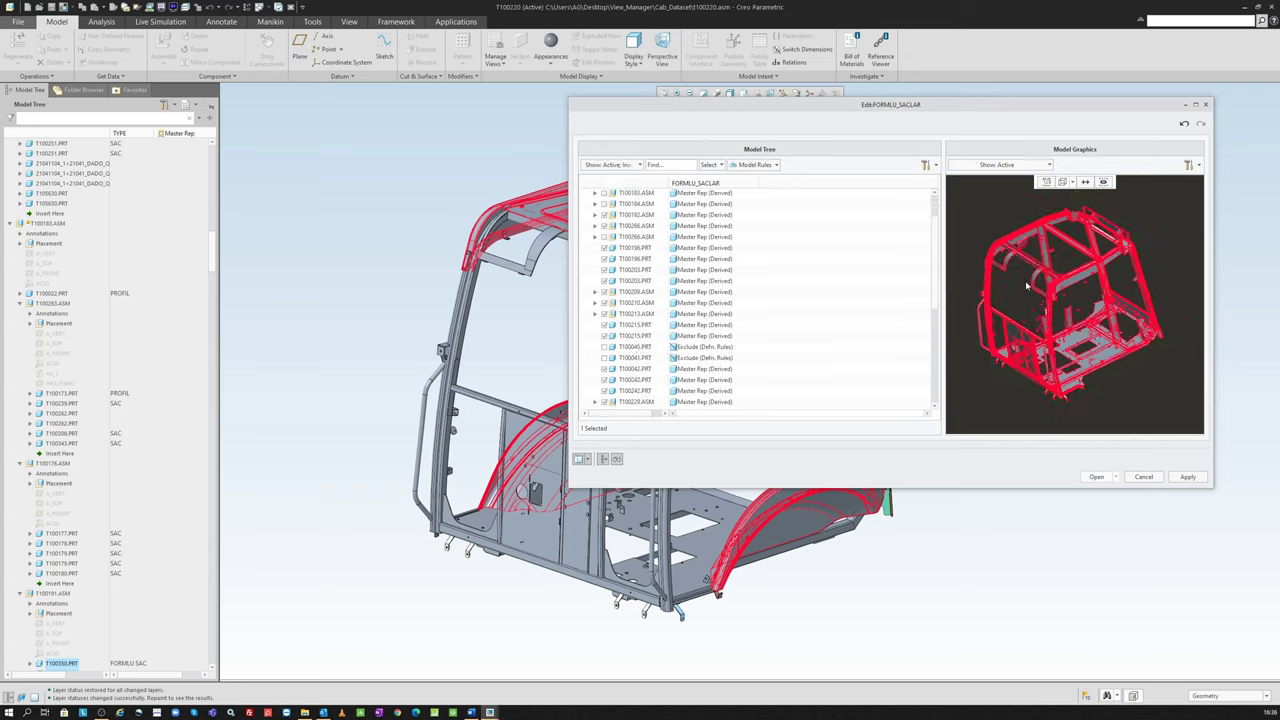
{"action": "middle_click_drag", "start_coordinate": [1026, 286], "coordinate": [1044, 279]}
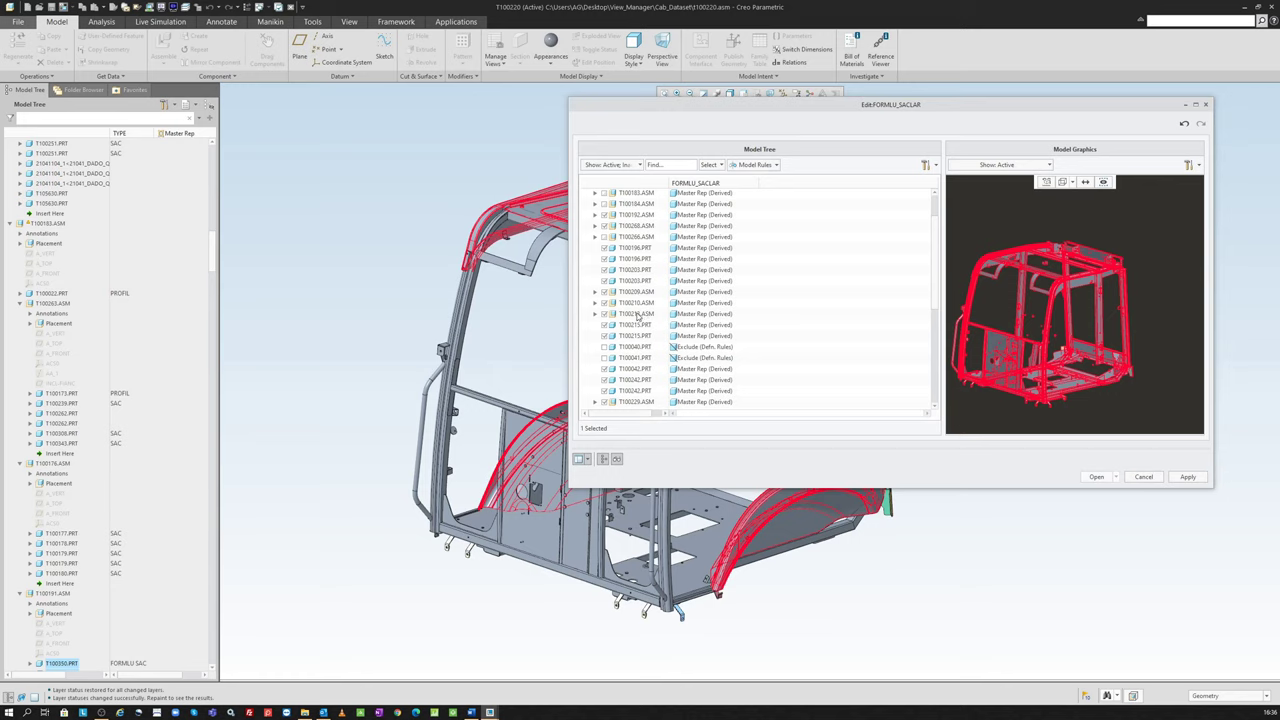
{"action": "scroll", "coordinate": [665, 280], "scroll_direction": "up", "scroll_amount": 2}
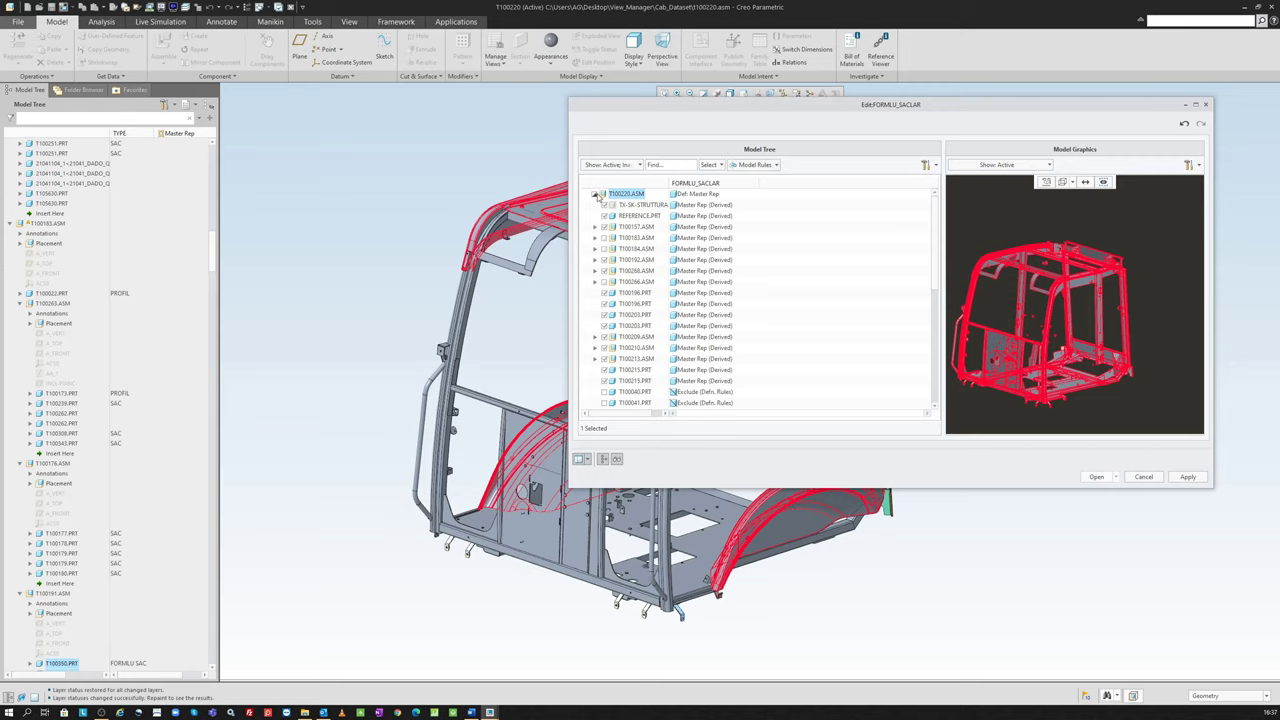
{"action": "scroll", "coordinate": [1065, 288], "scroll_direction": "up", "scroll_amount": 5}
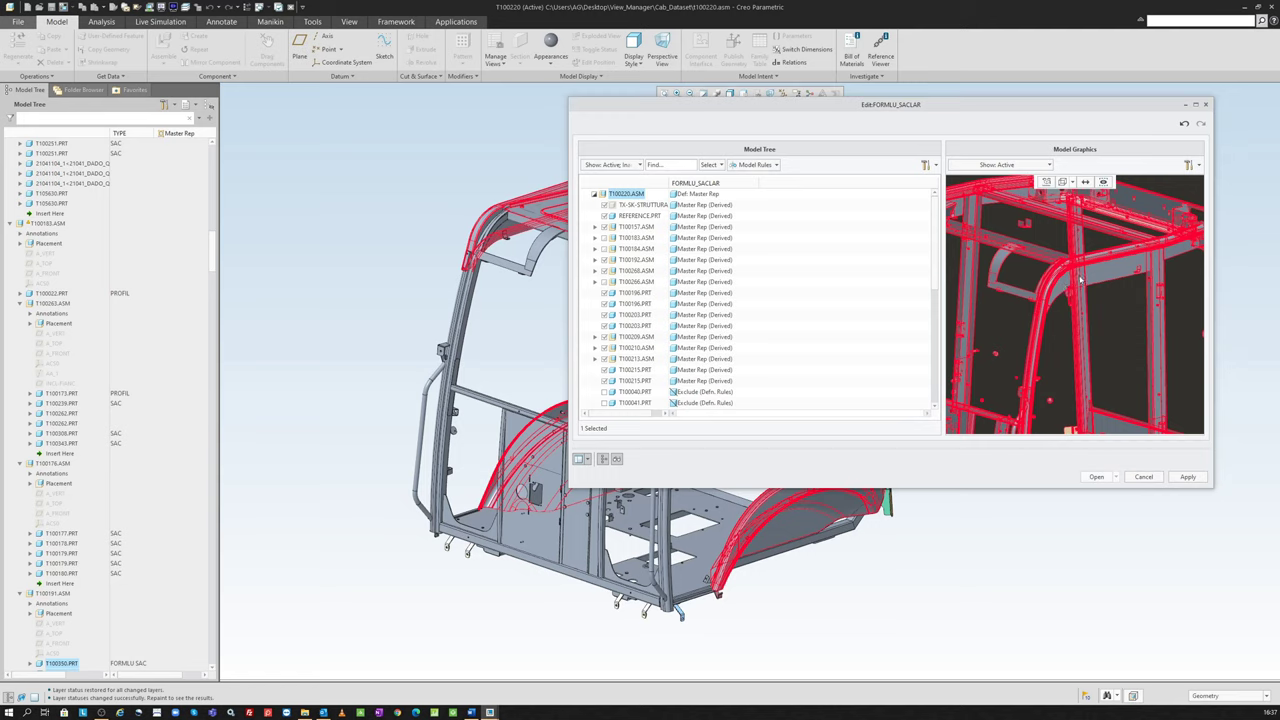
{"action": "scroll", "coordinate": [1080, 280], "scroll_direction": "down", "scroll_amount": 5}
{"action": "scroll", "coordinate": [1130, 356], "scroll_direction": "up", "scroll_amount": 5}
{"action": "scroll", "coordinate": [1100, 323], "scroll_direction": "up", "scroll_amount": 2}
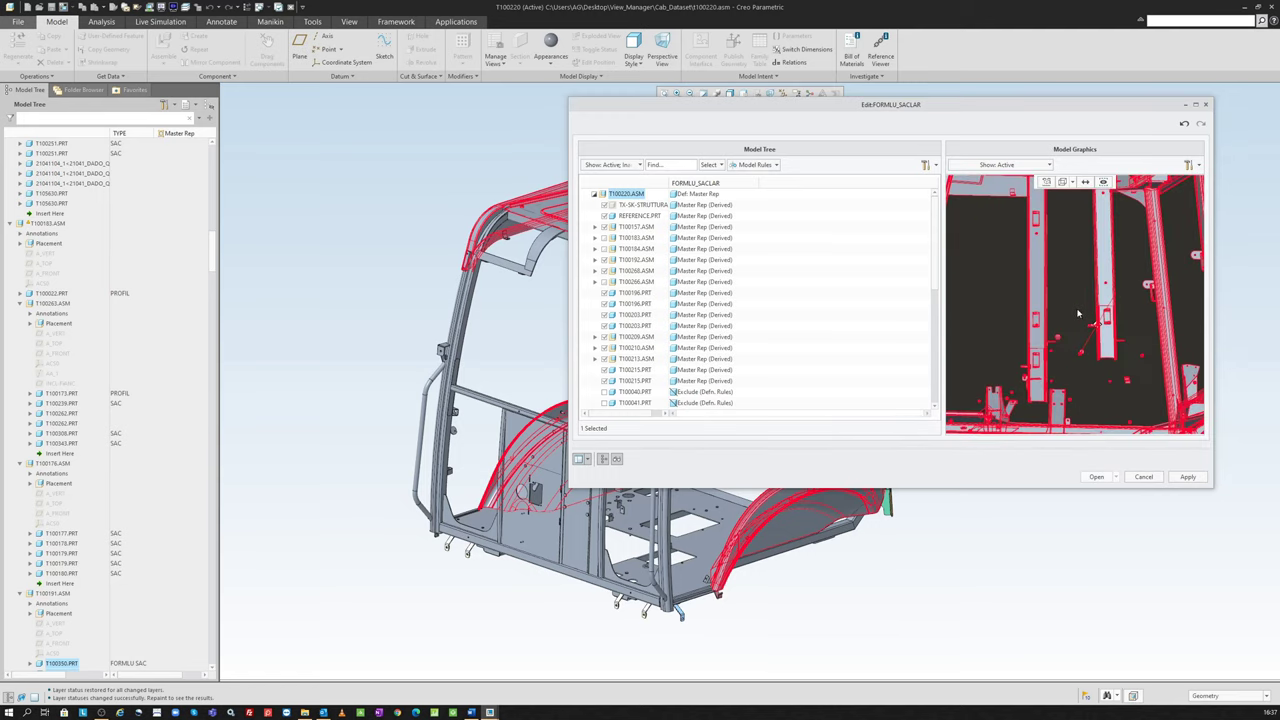
{"action": "scroll", "coordinate": [1100, 323], "scroll_direction": "down", "scroll_amount": 5}
{"action": "scroll", "coordinate": [650, 362], "scroll_direction": "down", "scroll_amount": 1}
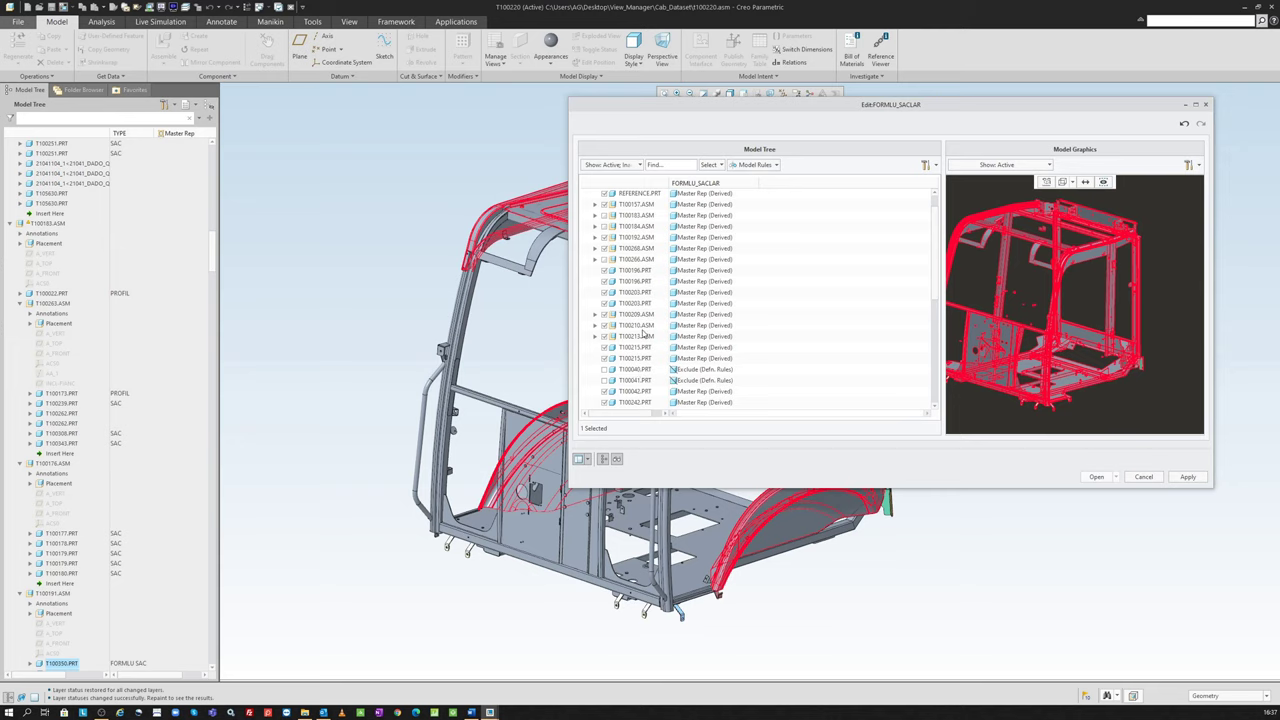
{"action": "scroll", "coordinate": [644, 320], "scroll_direction": "up", "scroll_amount": 1}
Step: Reset all sub-model statuses and exclude every component from the rep
{"action": "left_click", "coordinate": [595, 194]}
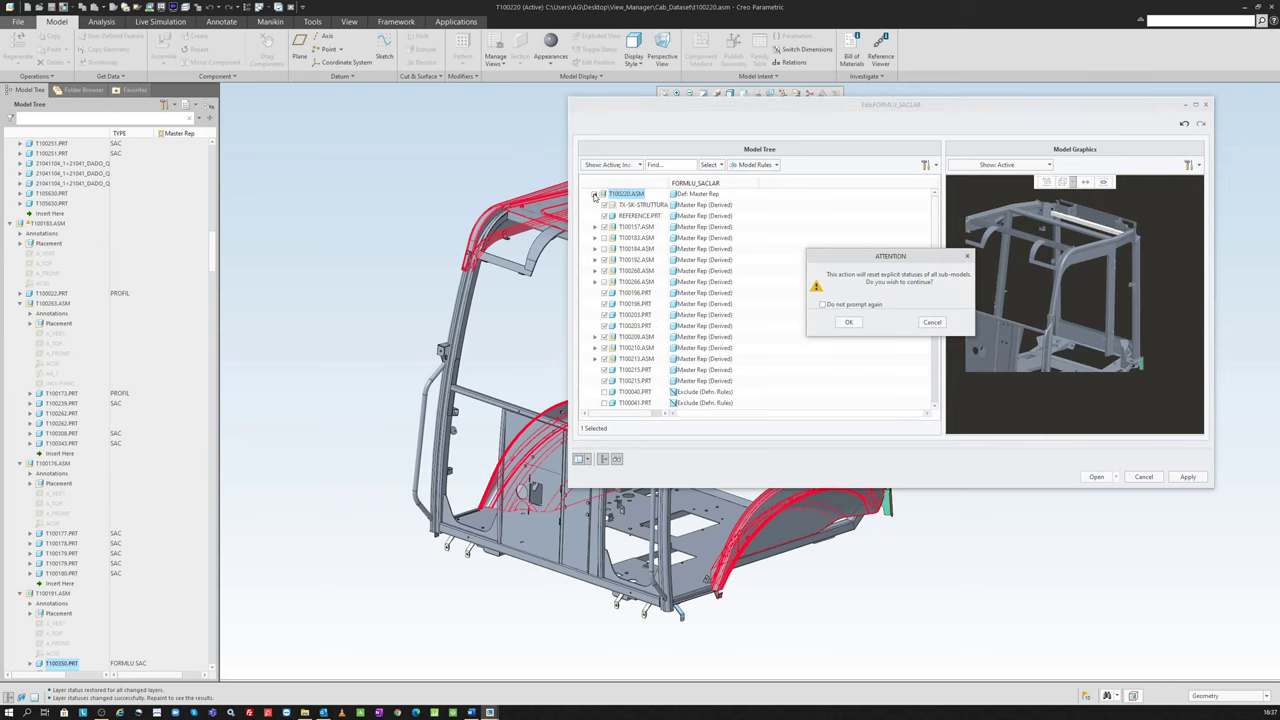
{"action": "left_click", "coordinate": [848, 323]}
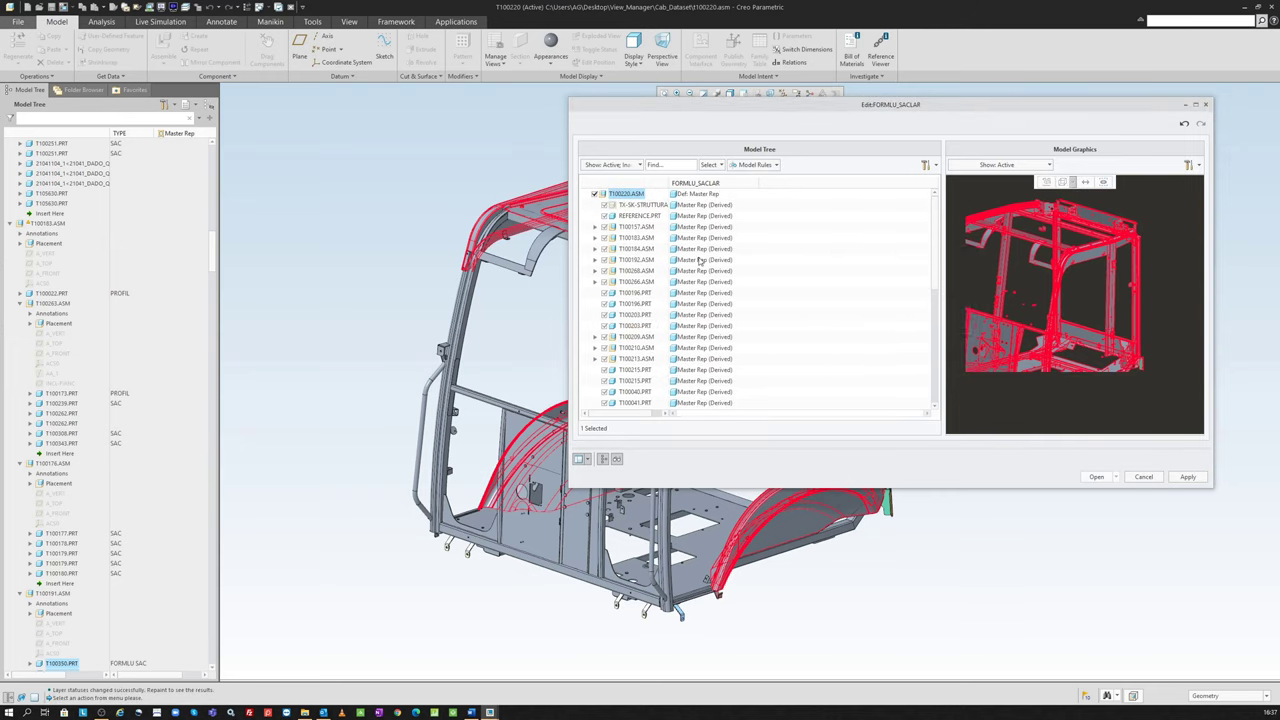
{"action": "left_click", "coordinate": [595, 194]}
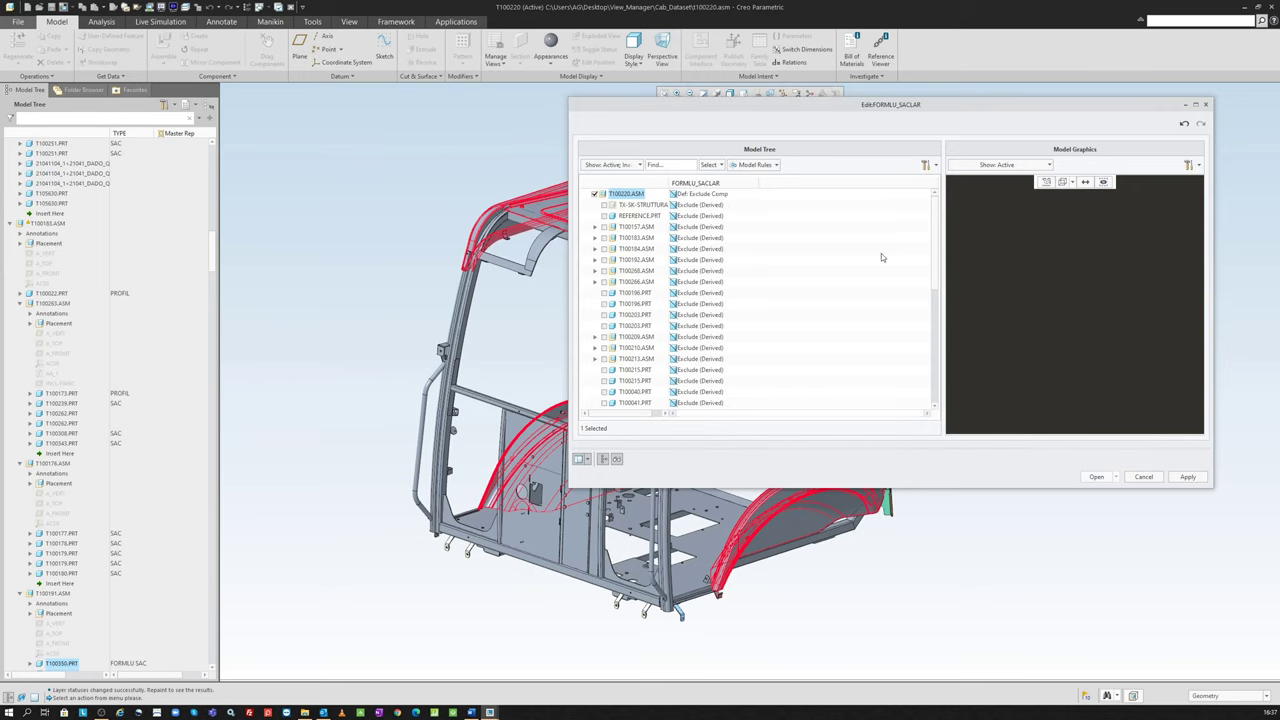
Step: Change the rule action from Exclude to Master Rep
{"action": "left_click", "coordinate": [757, 164]}
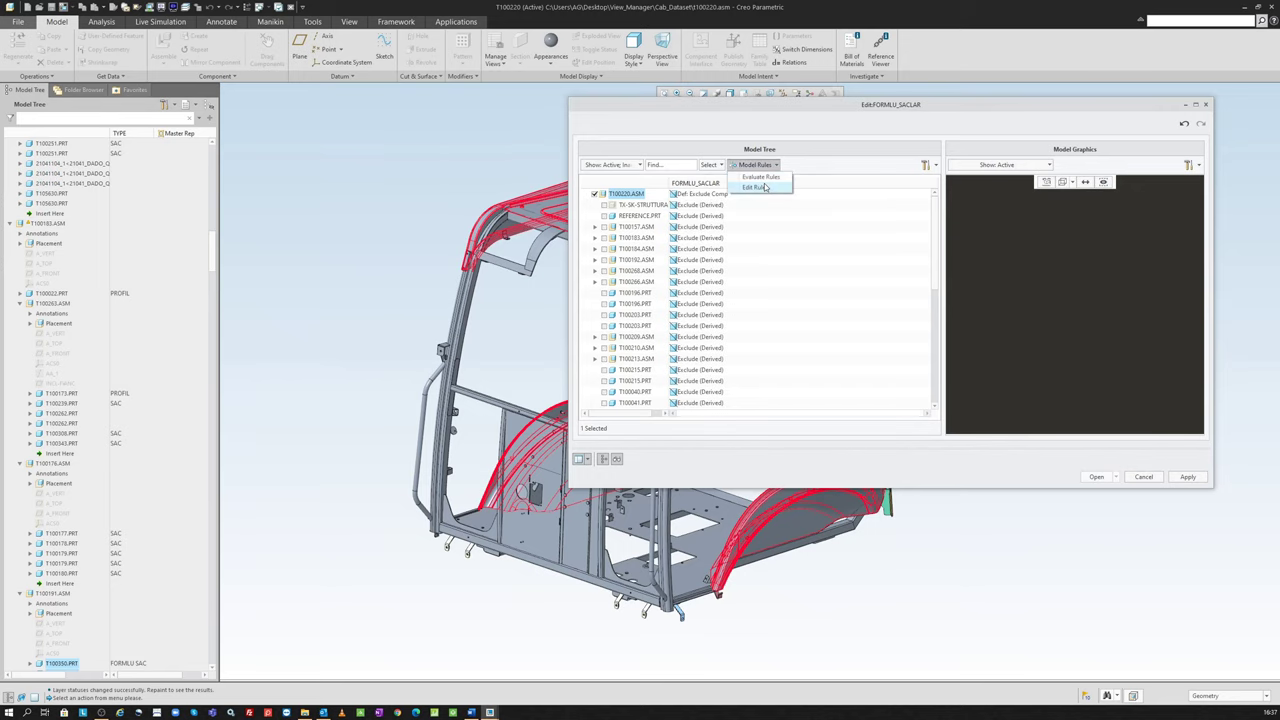
{"action": "left_click", "coordinate": [756, 177]}
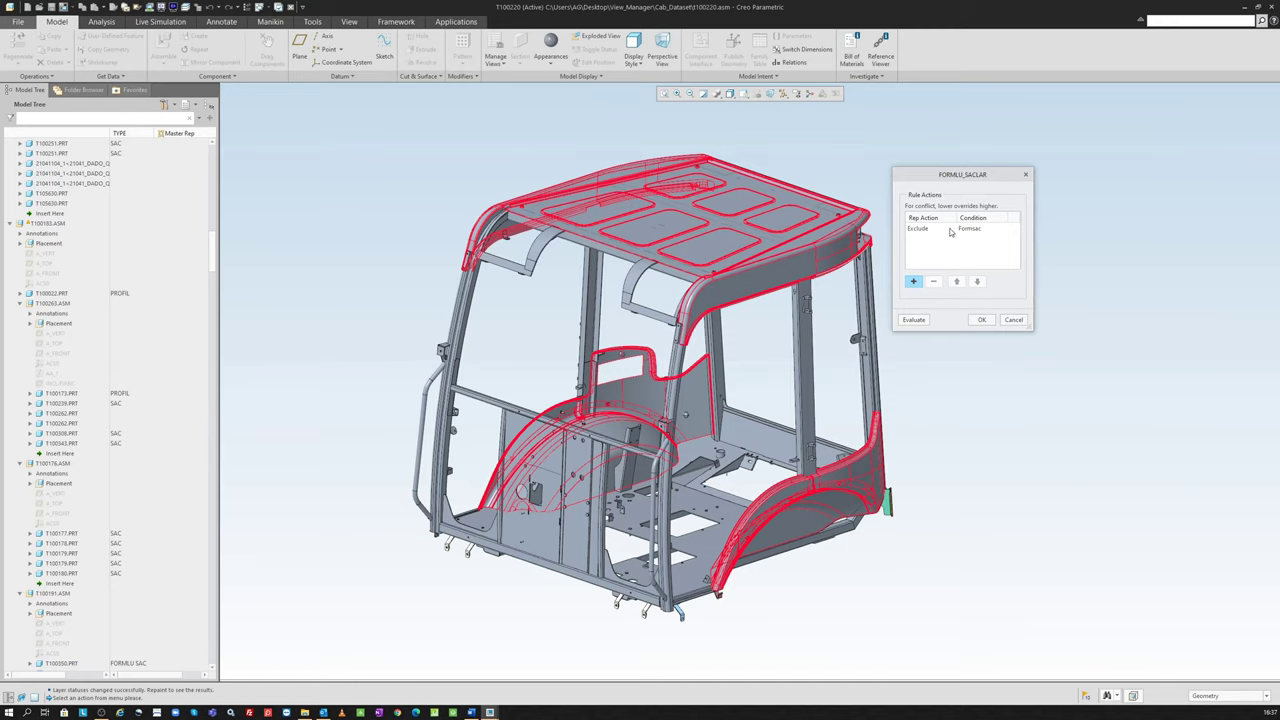
{"action": "left_click", "coordinate": [950, 232]}
{"action": "left_click", "coordinate": [940, 233]}
{"action": "left_click", "coordinate": [926, 247]}
{"action": "left_click", "coordinate": [975, 320]}
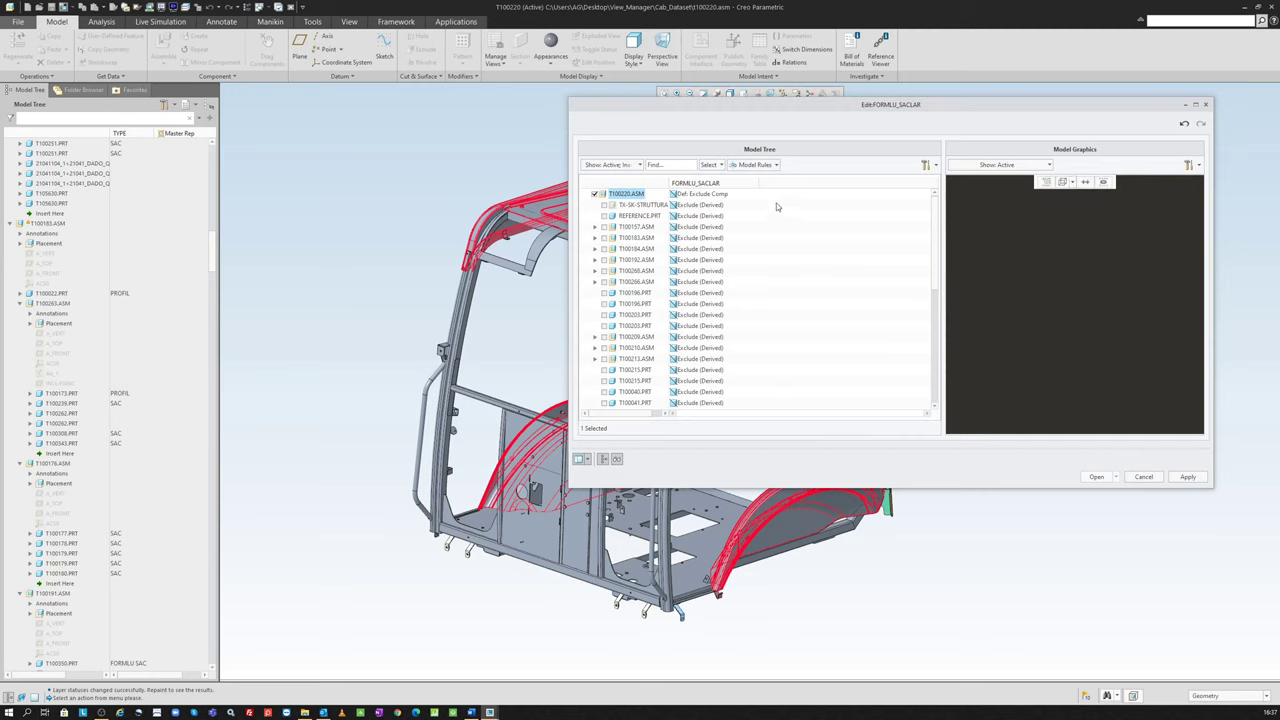
Step: Evaluate the rules and open FORMLU_SACLAR in the main window
{"action": "left_click", "coordinate": [755, 164]}
{"action": "left_click", "coordinate": [769, 178]}
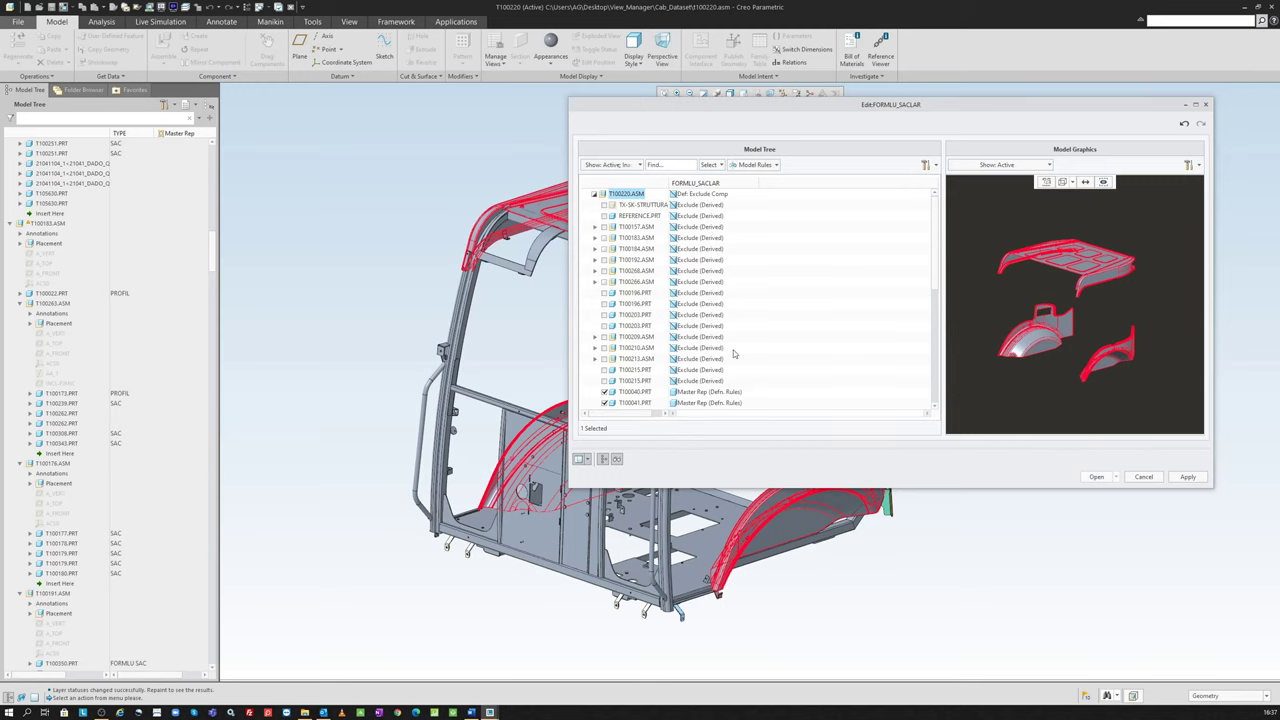
{"action": "left_click", "coordinate": [1094, 477]}
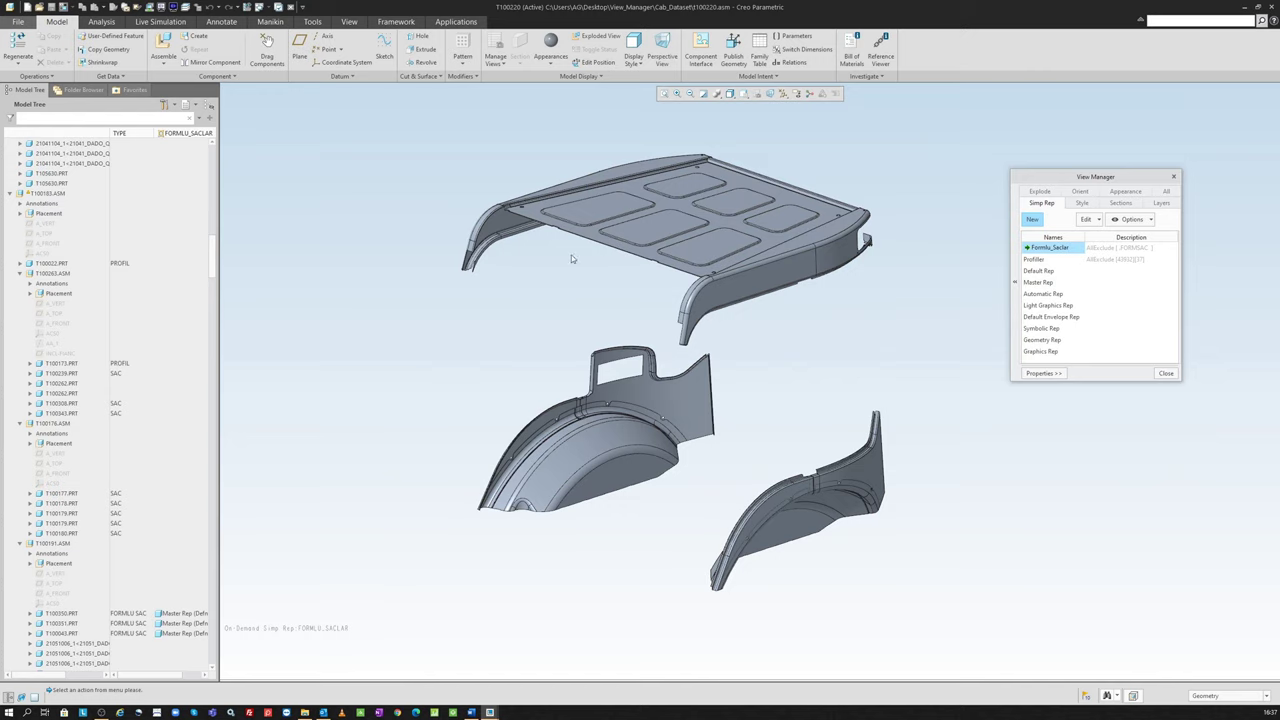
Step: Preview the Formulu_Saclar and Profiller reps, then return to the Master Rep showing the full cab
{"action": "double_click", "coordinate": [1052, 283]}
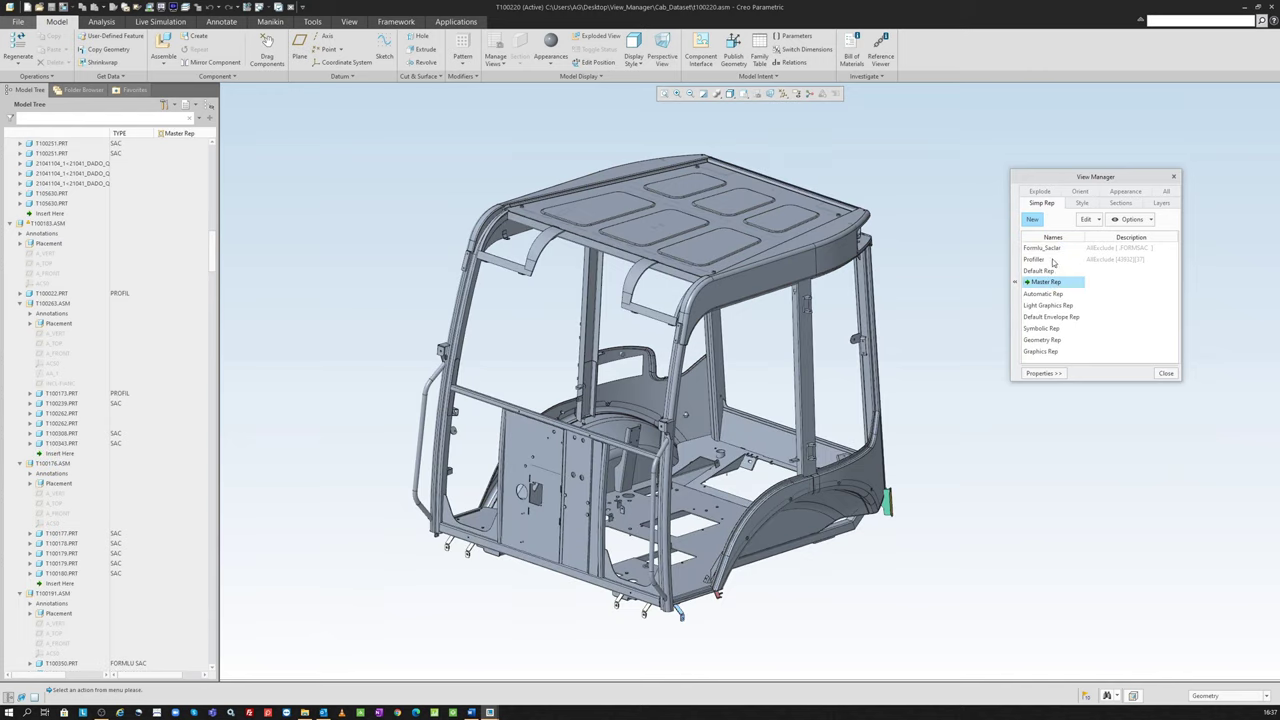
{"action": "double_click", "coordinate": [1048, 248]}
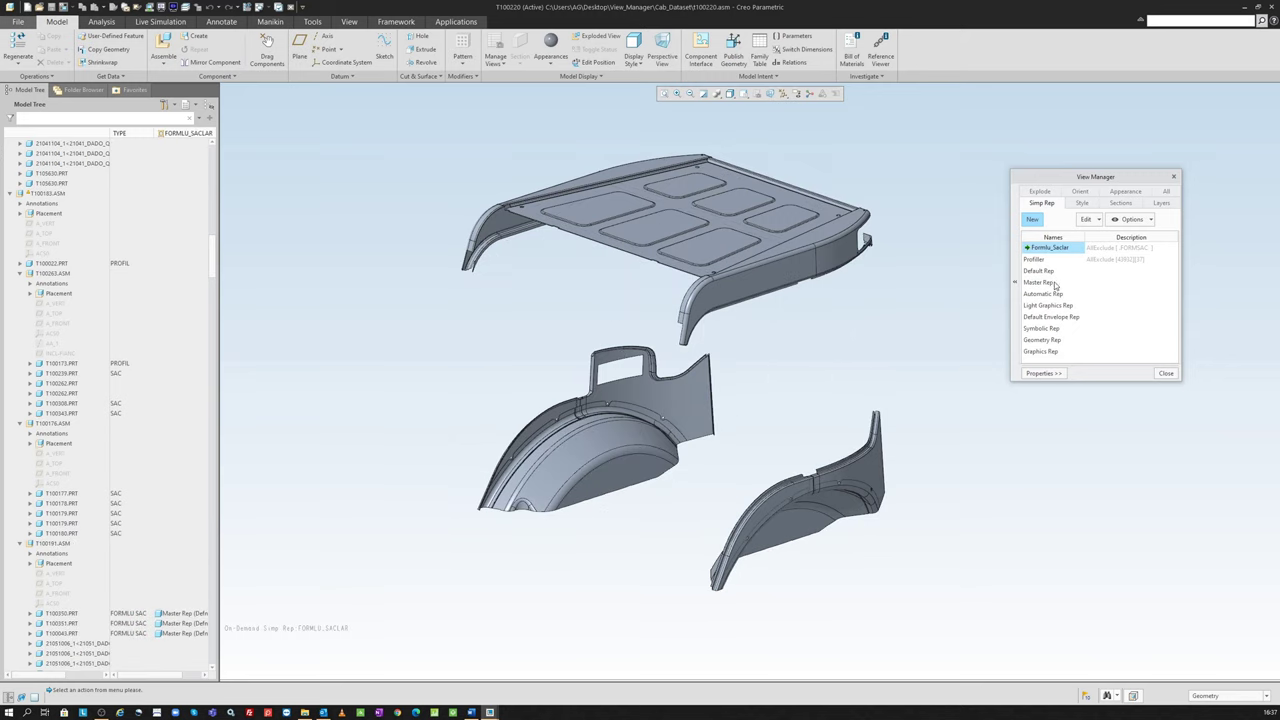
{"action": "double_click", "coordinate": [1046, 259]}
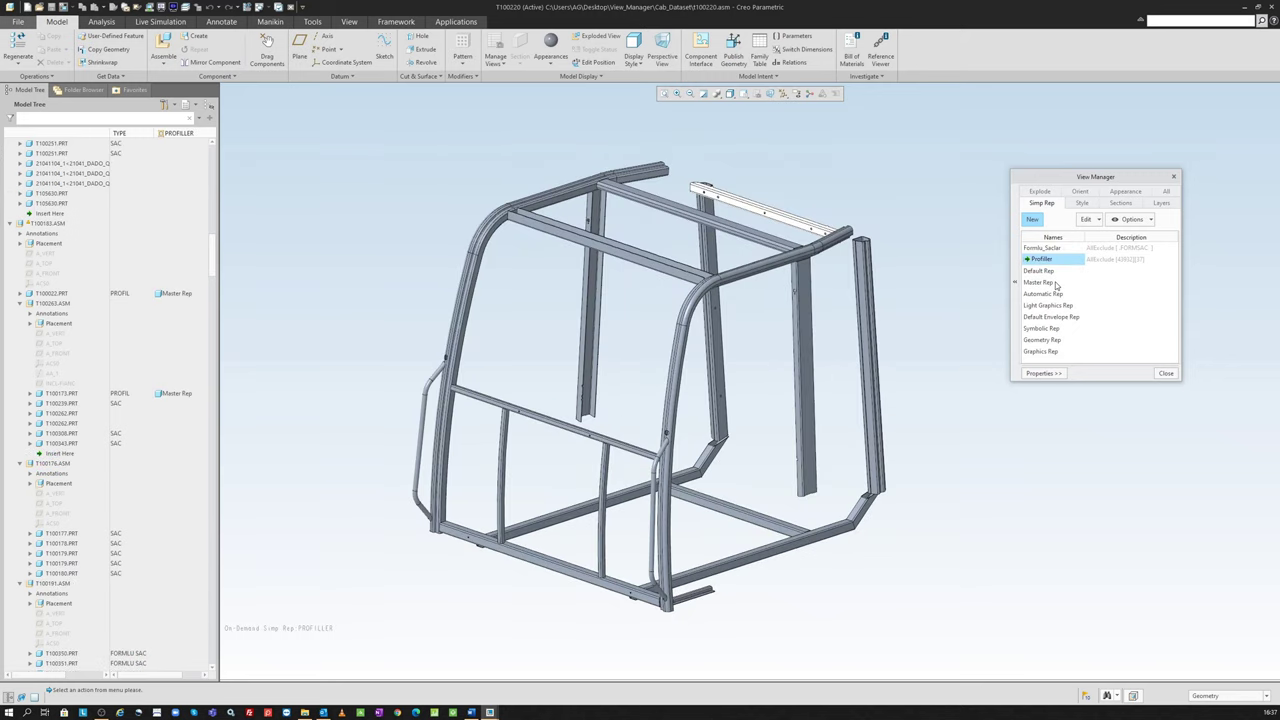
{"action": "double_click", "coordinate": [1054, 283]}
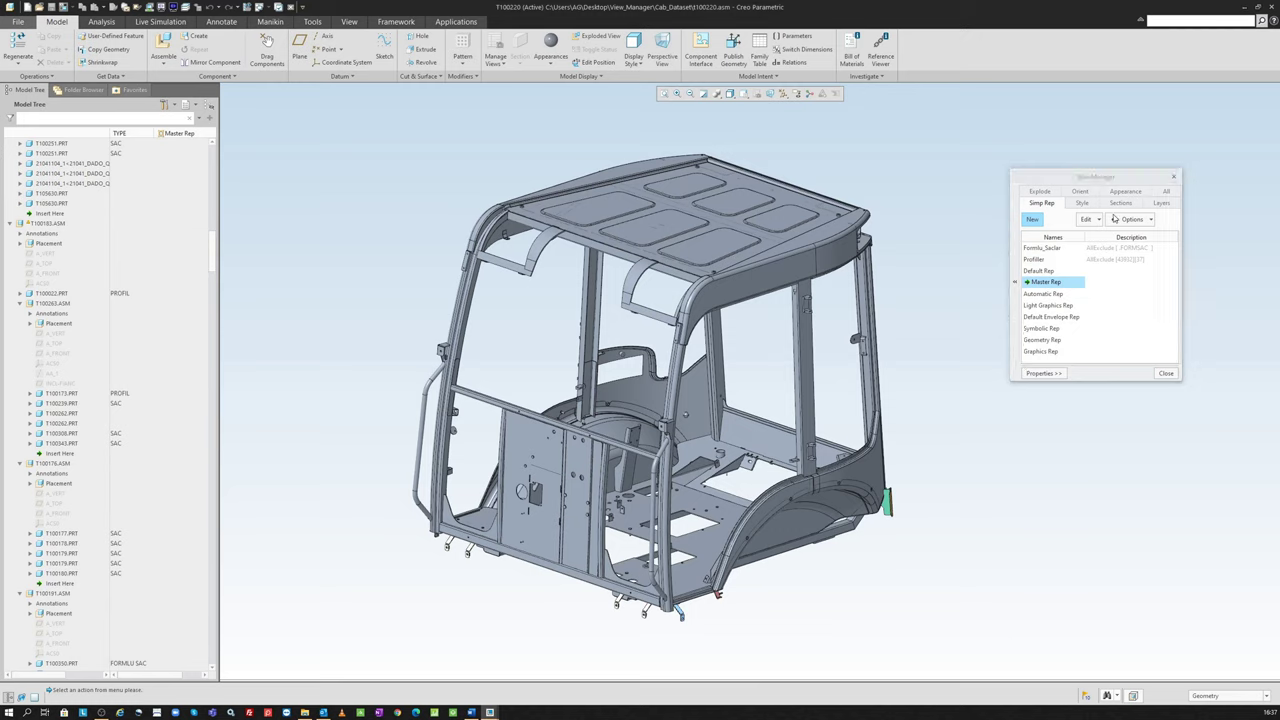
Step: Find and select all parts whose TYPE is SAC
{"action": "left_click", "coordinate": [1106, 695]}
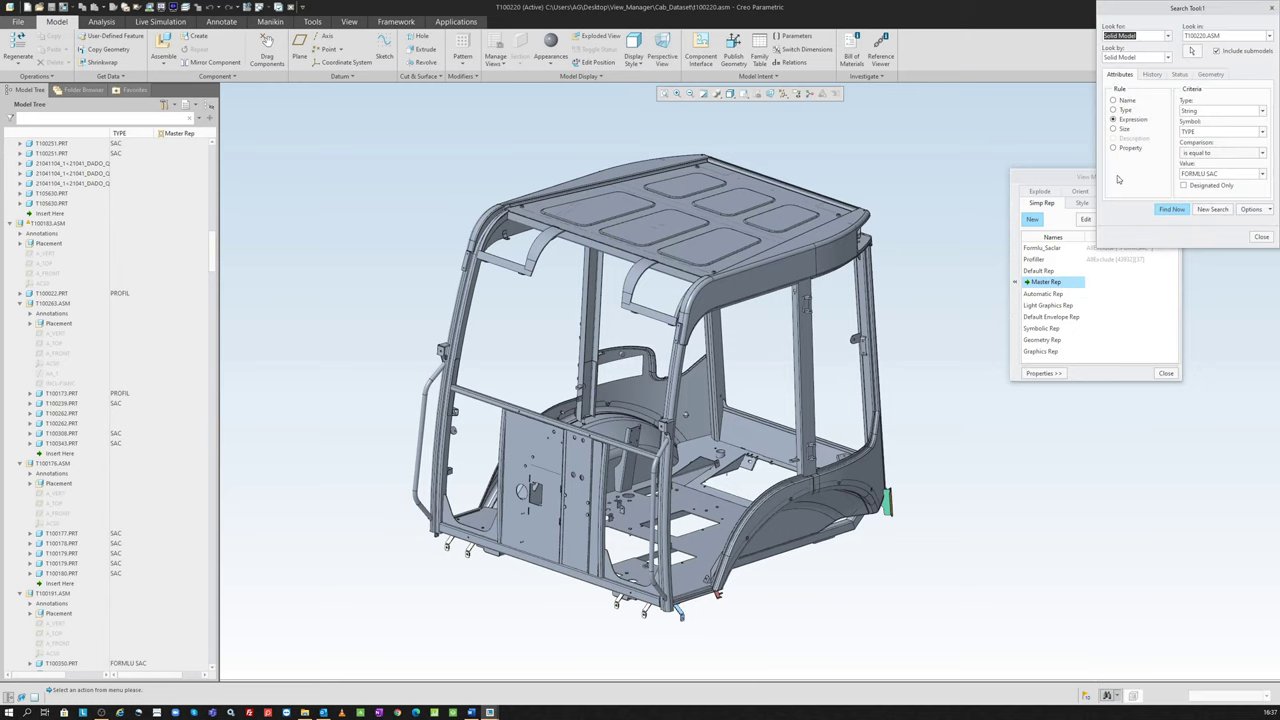
{"action": "left_click_drag", "start_coordinate": [1160, 14], "coordinate": [997, 134]}
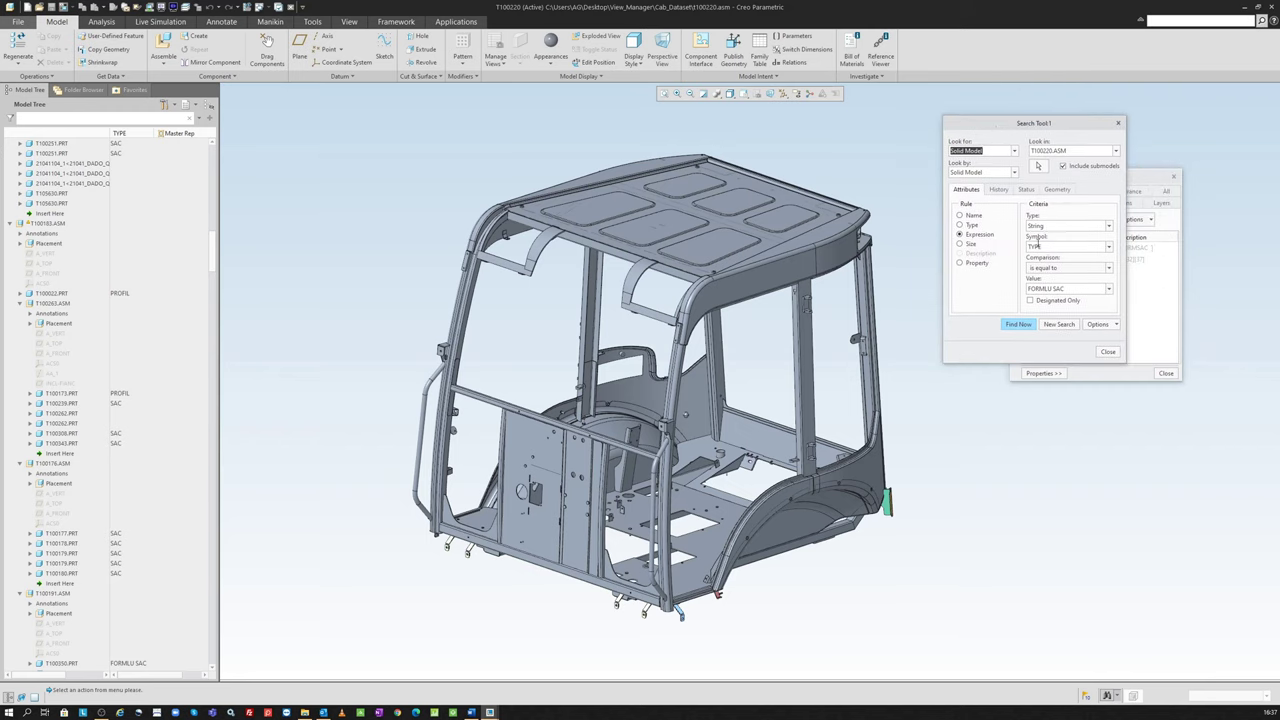
{"action": "left_click", "coordinate": [1109, 290]}
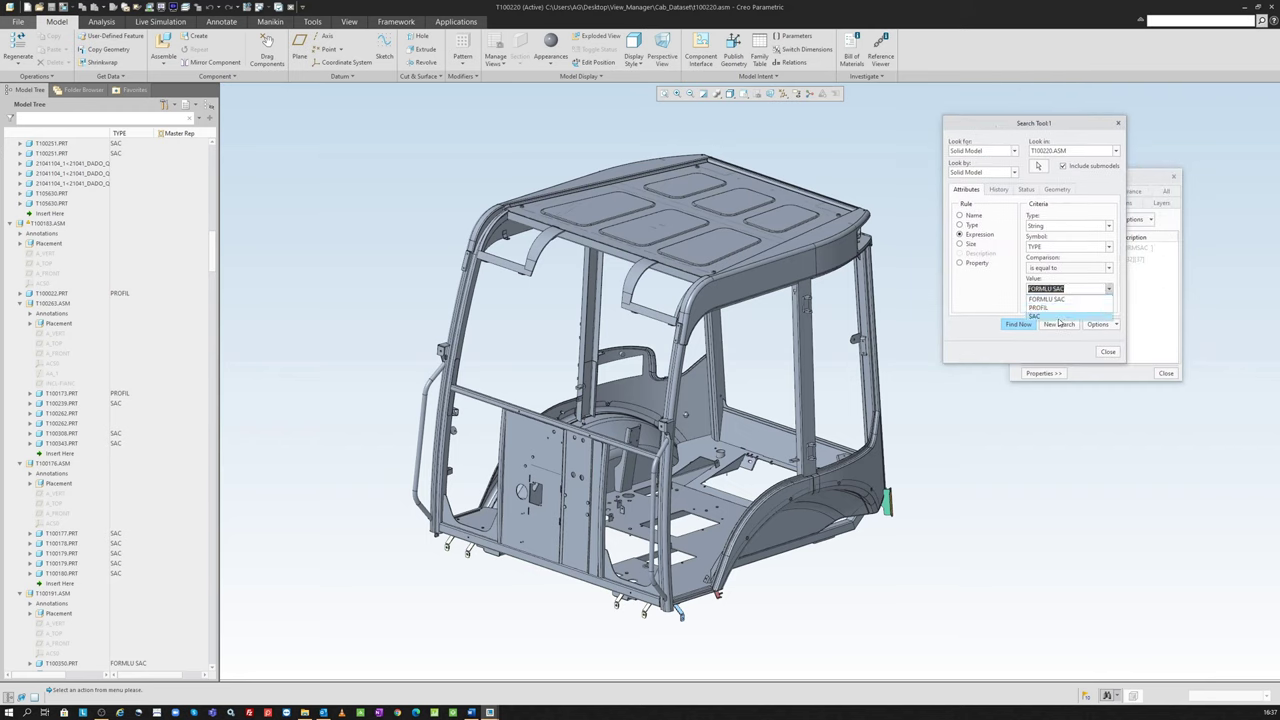
{"action": "left_click", "coordinate": [1060, 322]}
{"action": "left_click", "coordinate": [1016, 324]}
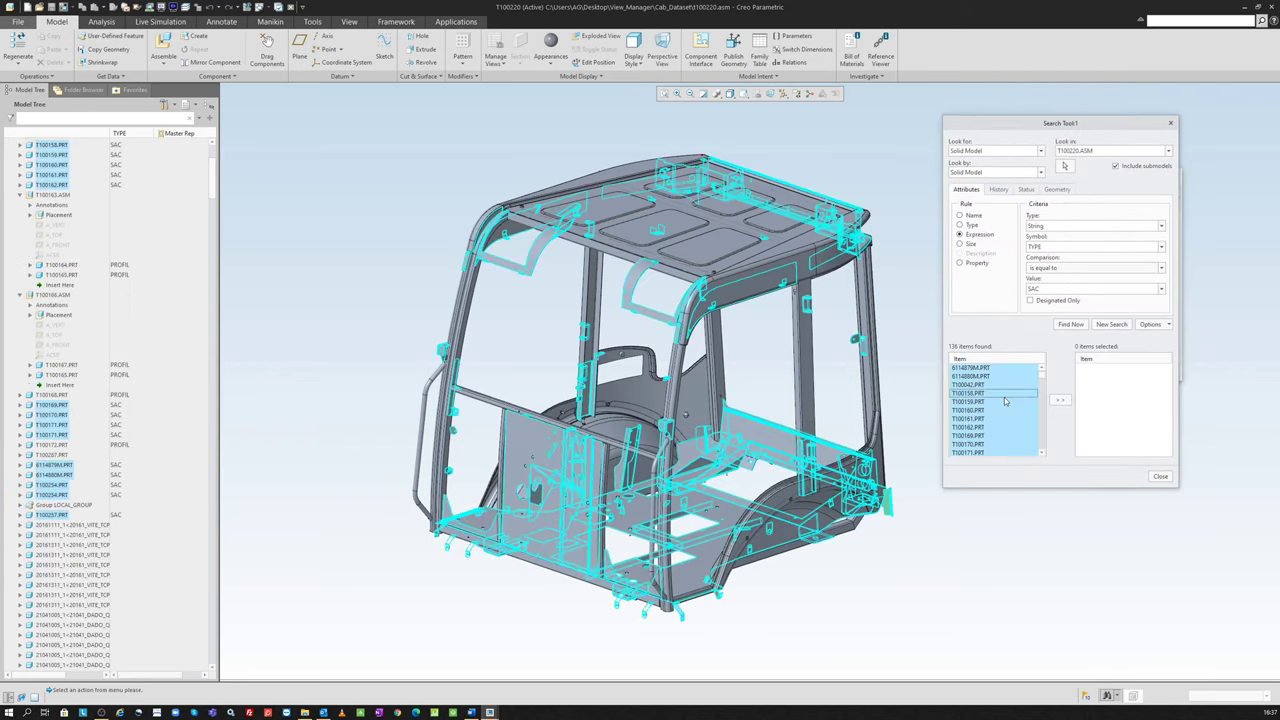
{"action": "middle_click", "coordinate": [907, 285]}
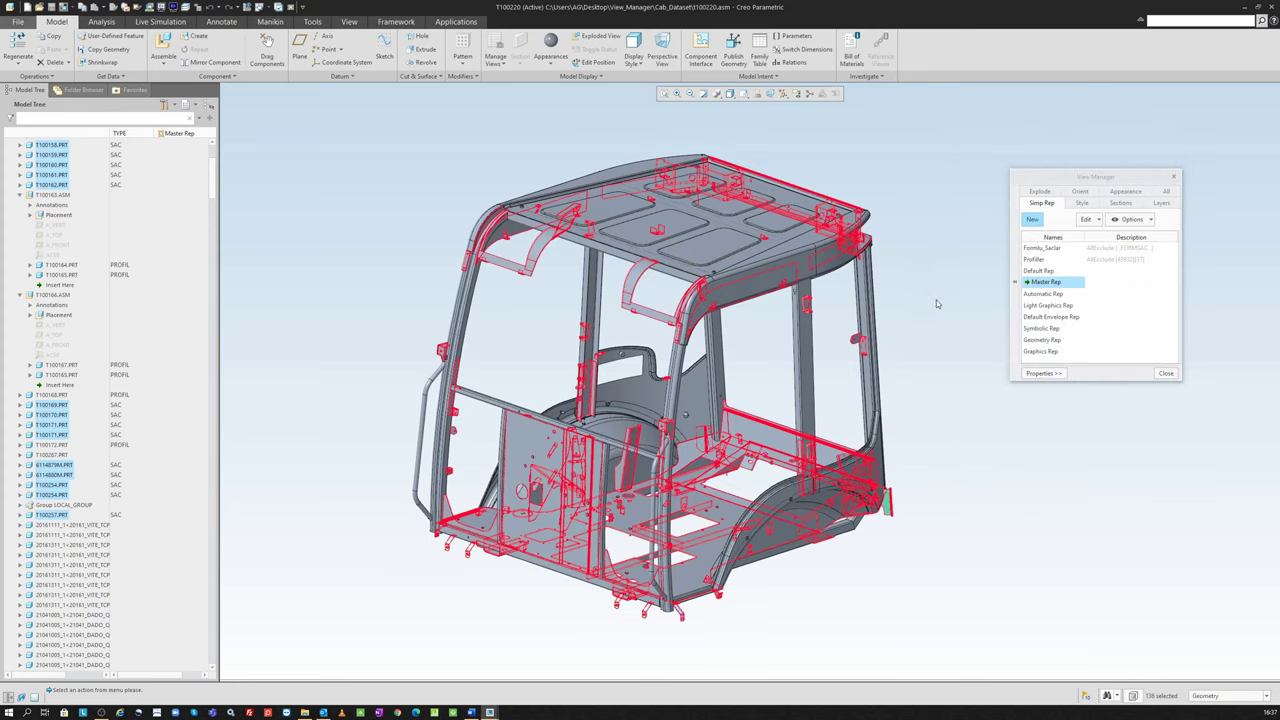
Step: Keep only the selected SAC parts displayed and save that rep as Sac
{"action": "right_click", "coordinate": [909, 297]}
{"action": "mouse_move", "coordinate": [945, 344]}
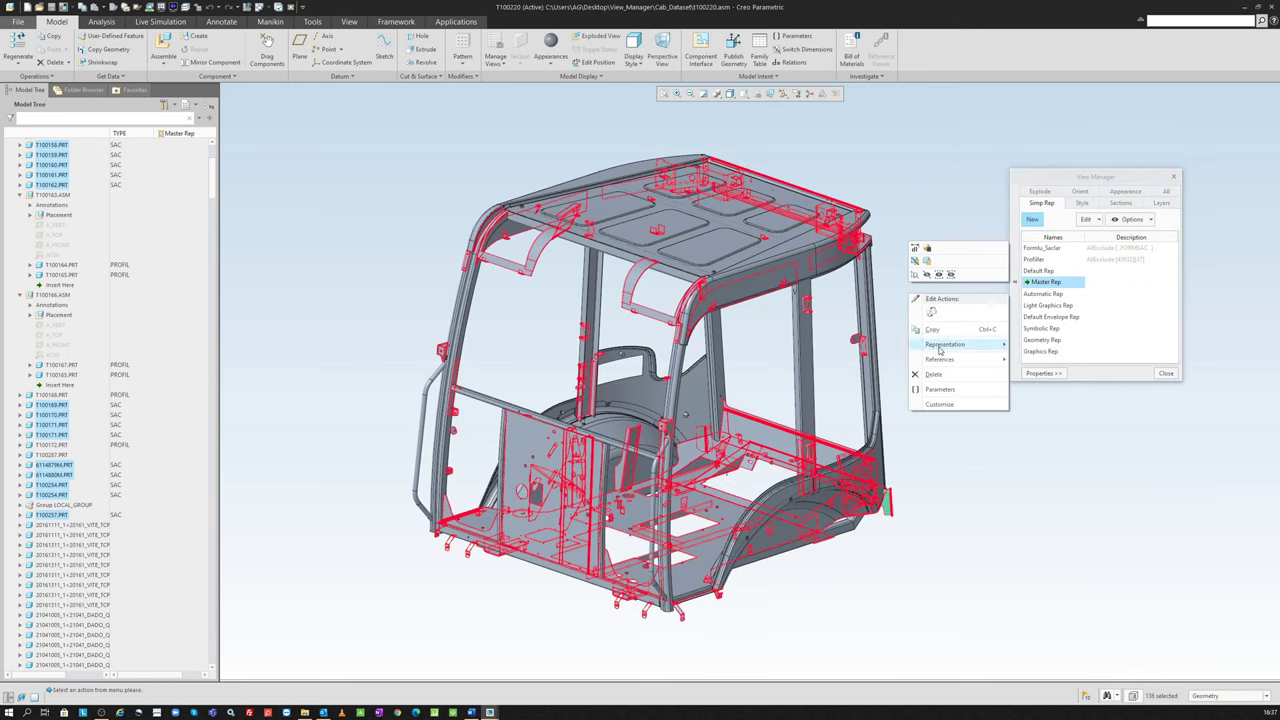
{"action": "left_click", "coordinate": [1036, 346]}
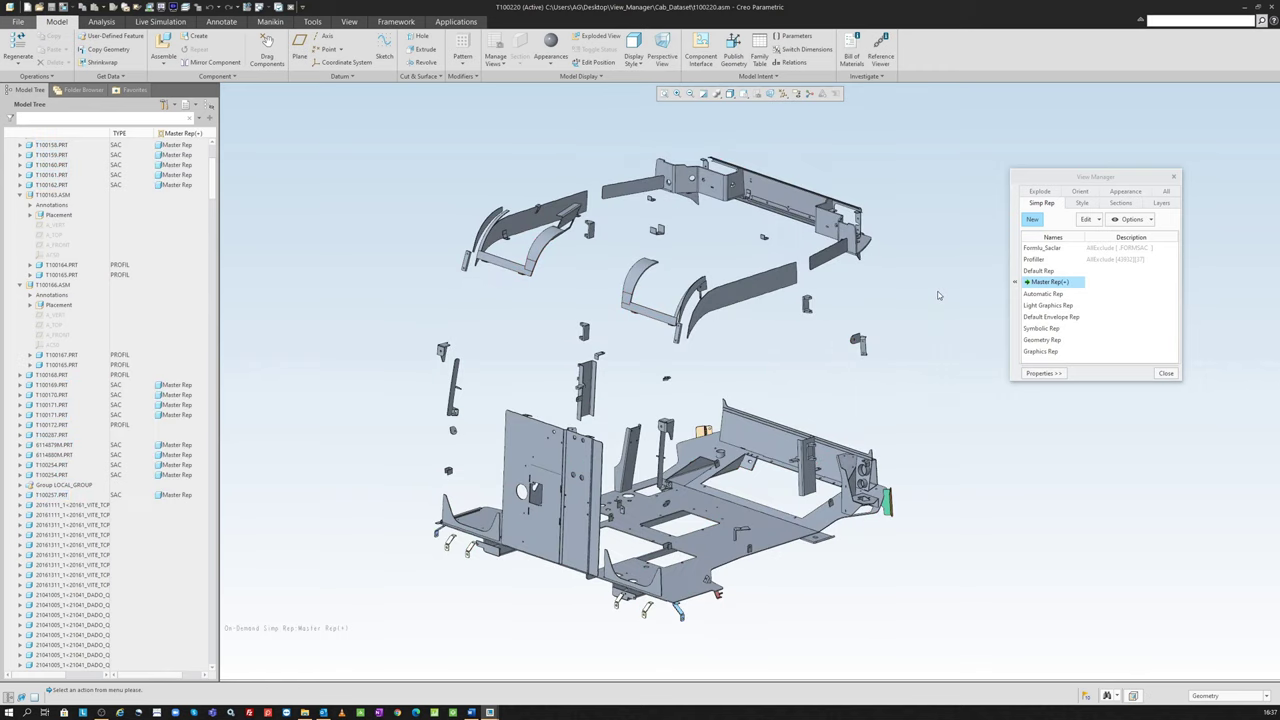
{"action": "right_click", "coordinate": [1029, 287]}
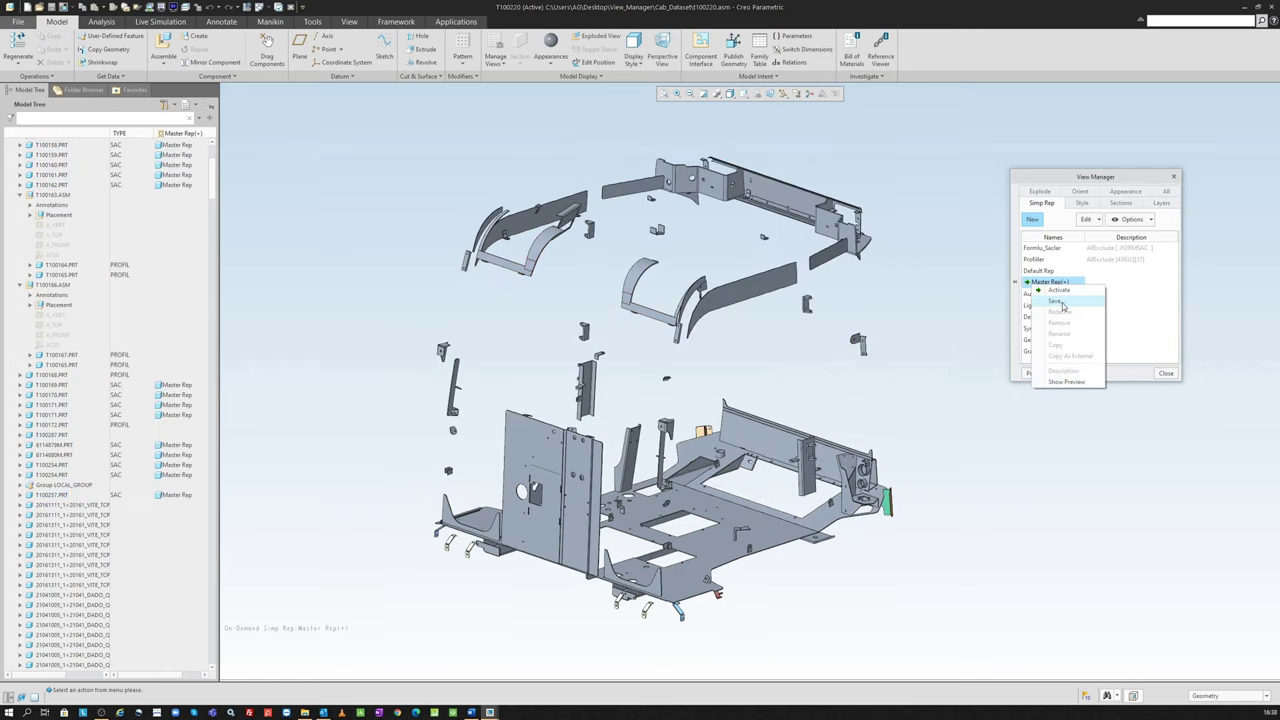
{"action": "left_click", "coordinate": [1060, 306]}
{"action": "double_click", "coordinate": [1059, 265]}
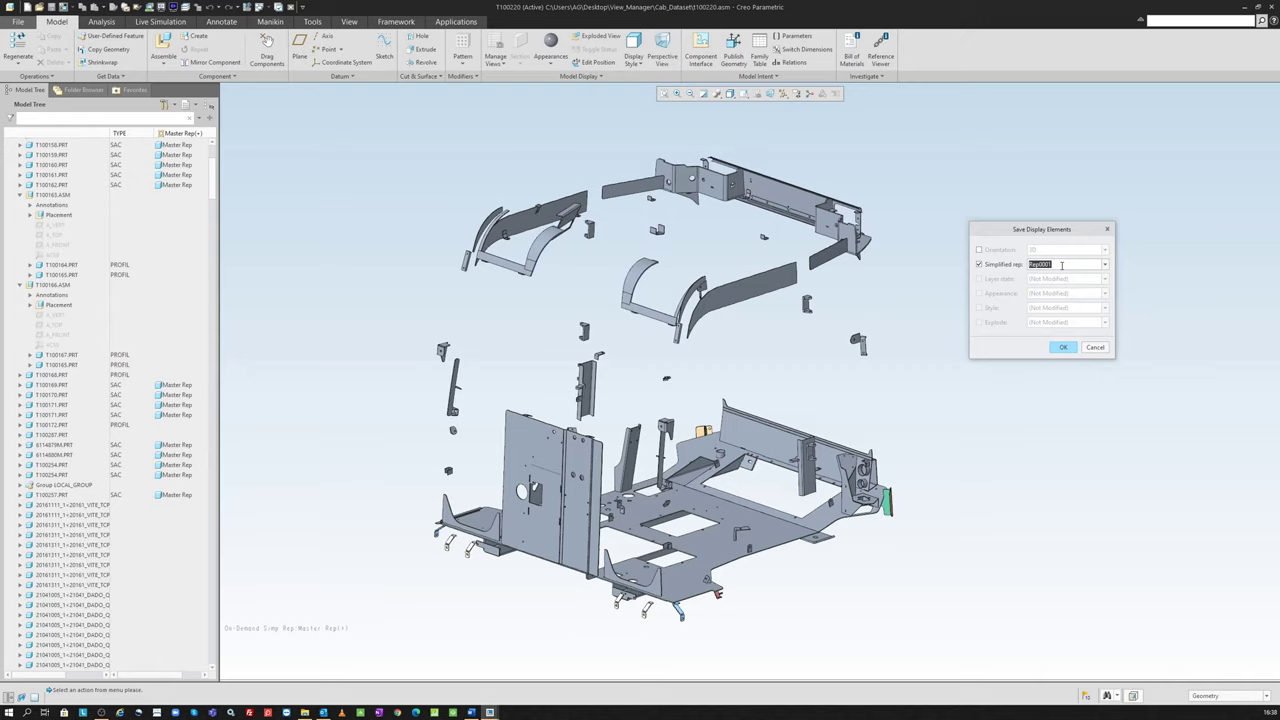
{"action": "type", "text": "Sac"}
{"action": "key", "text": "Return"}
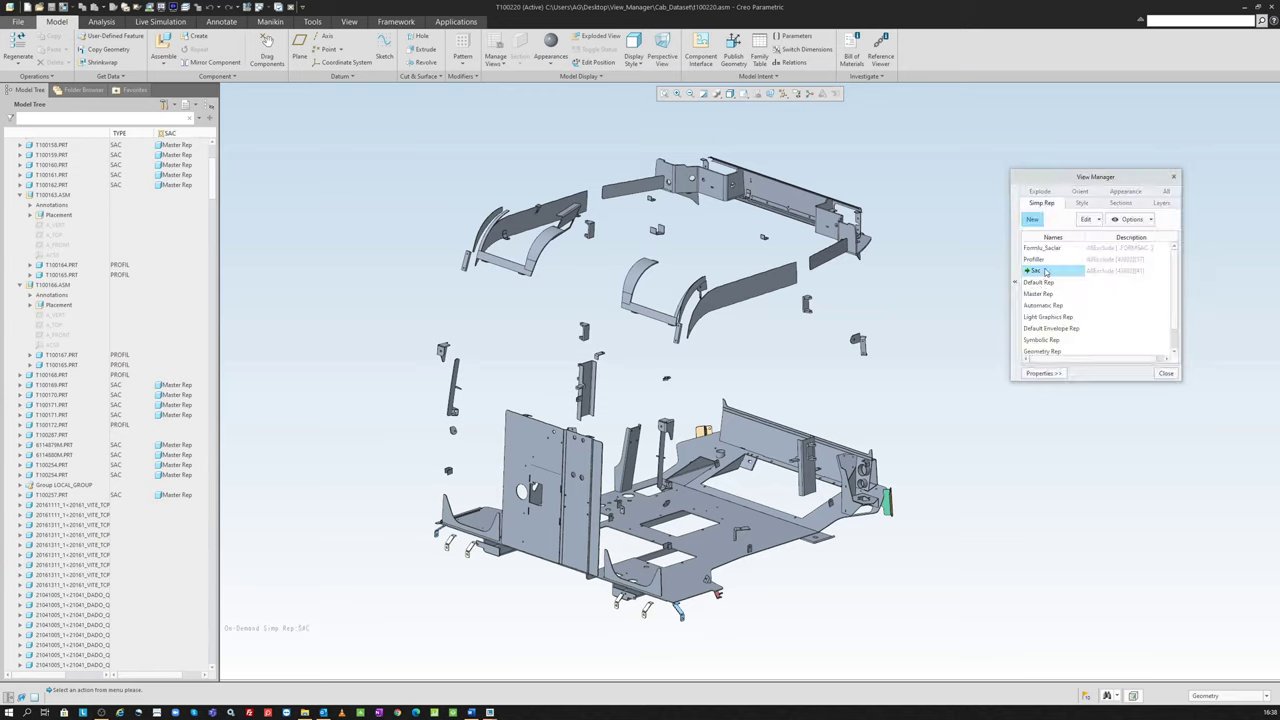
Step: Preview the Formulu_Saclar, Profiller and Sac simplified reps in turn, then reactivate Master Rep
{"action": "left_click", "coordinate": [1045, 294]}
{"action": "double_click", "coordinate": [1045, 294]}
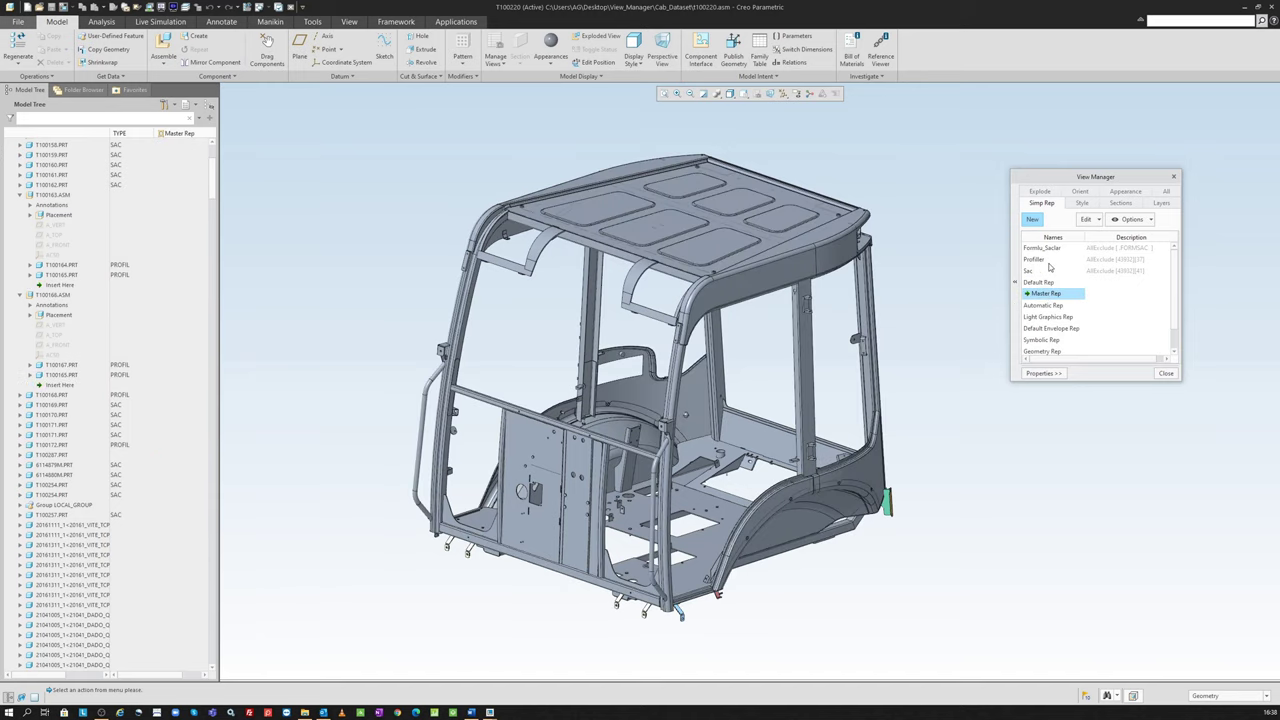
{"action": "double_click", "coordinate": [1045, 248]}
{"action": "left_click", "coordinate": [1044, 260]}
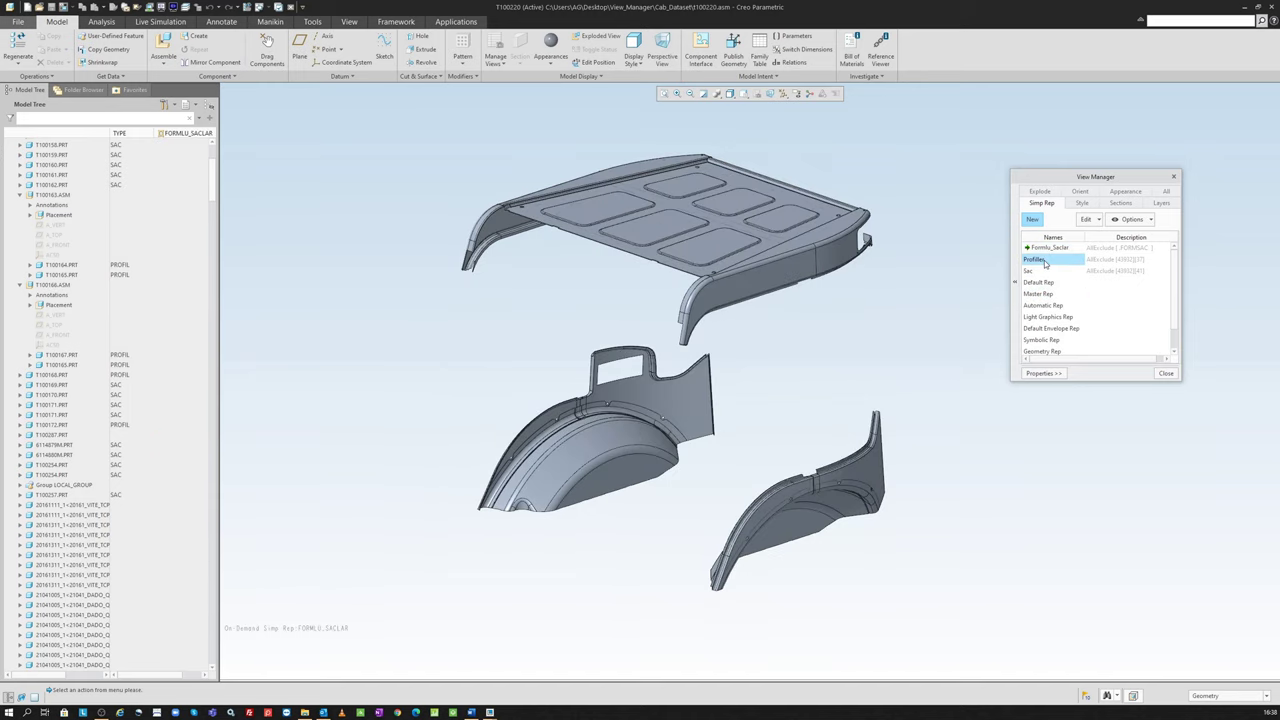
{"action": "double_click", "coordinate": [1045, 260]}
{"action": "left_click", "coordinate": [1045, 271]}
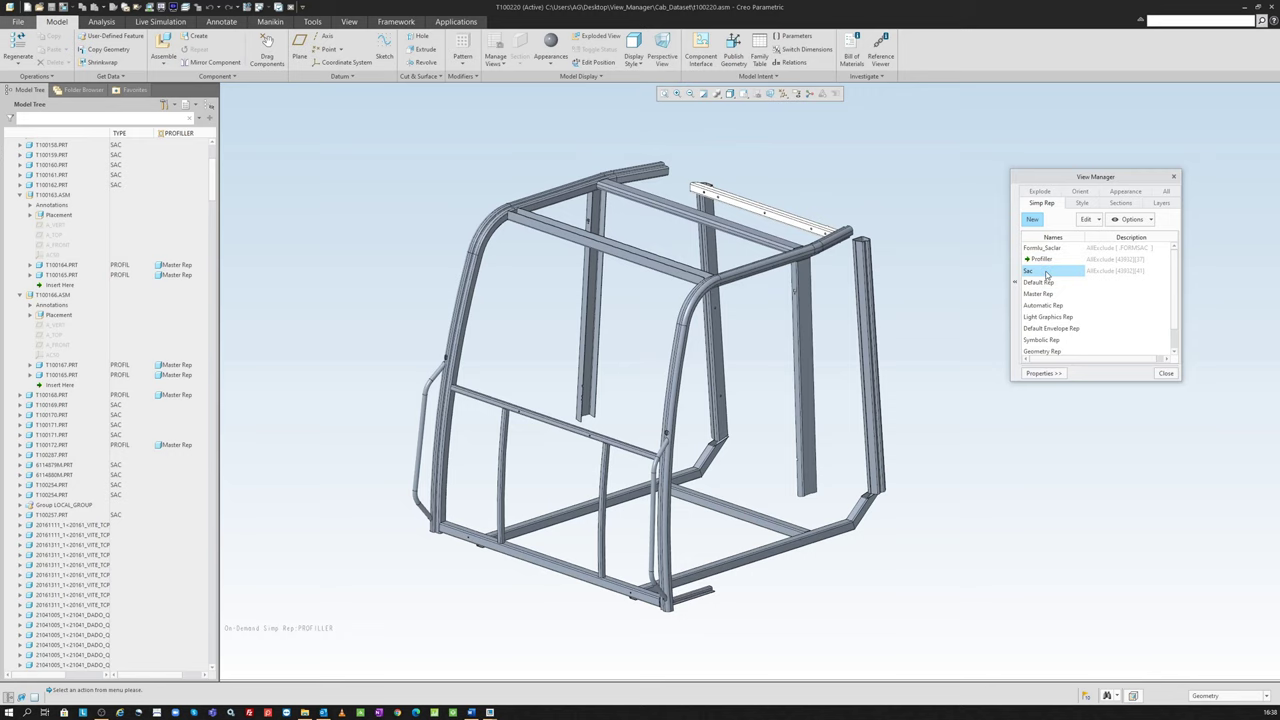
{"action": "double_click", "coordinate": [1045, 271]}
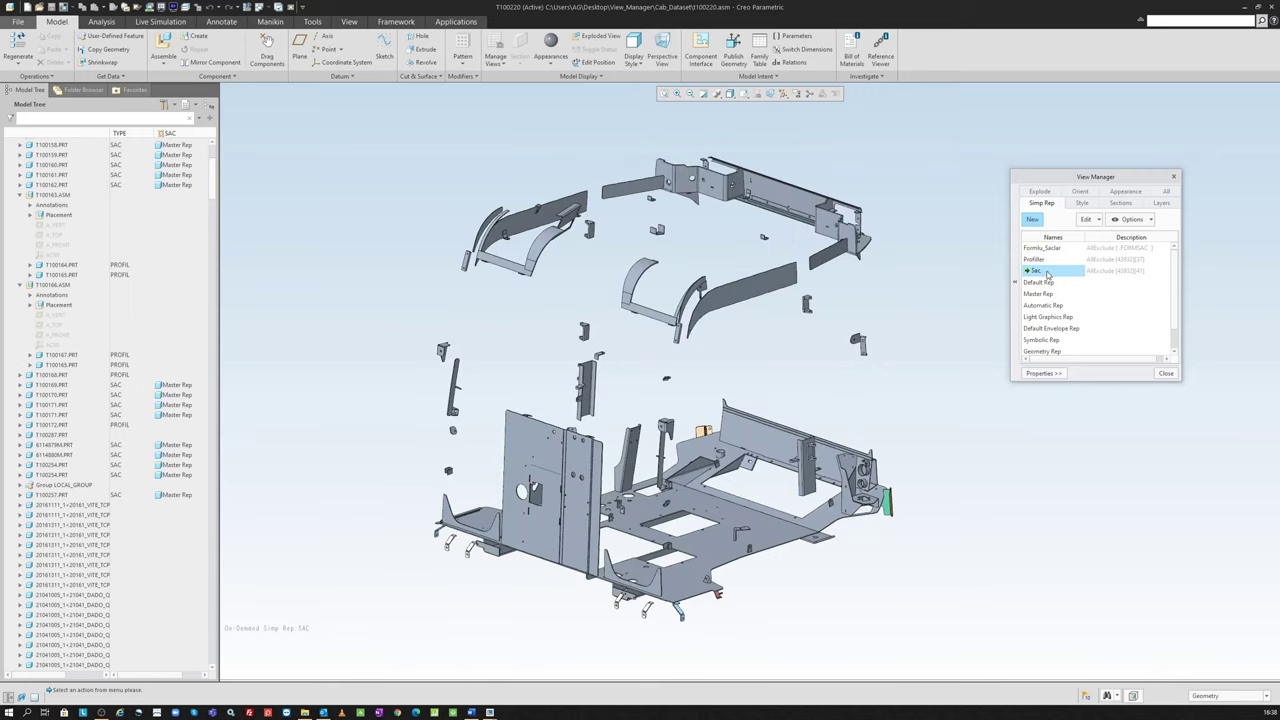
{"action": "left_click", "coordinate": [1040, 294]}
{"action": "double_click", "coordinate": [1040, 294]}
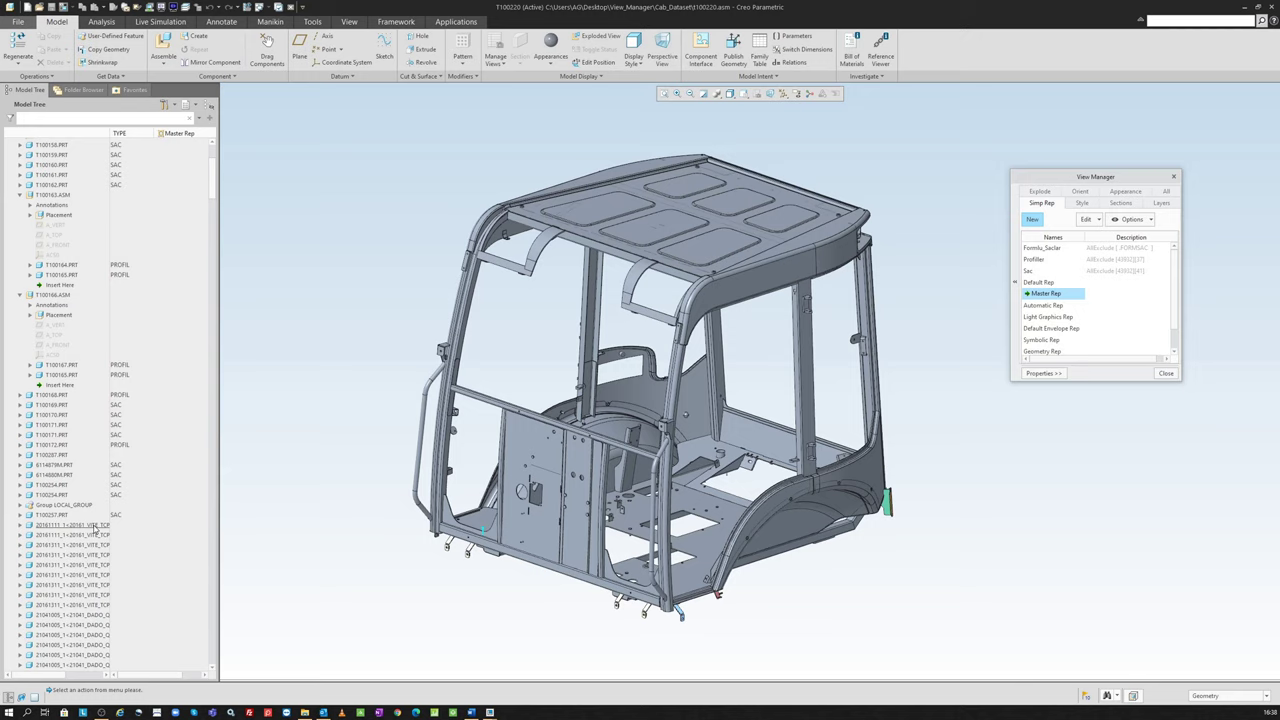
{"action": "scroll", "coordinate": [80, 580], "scroll_direction": "down", "scroll_amount": 5}
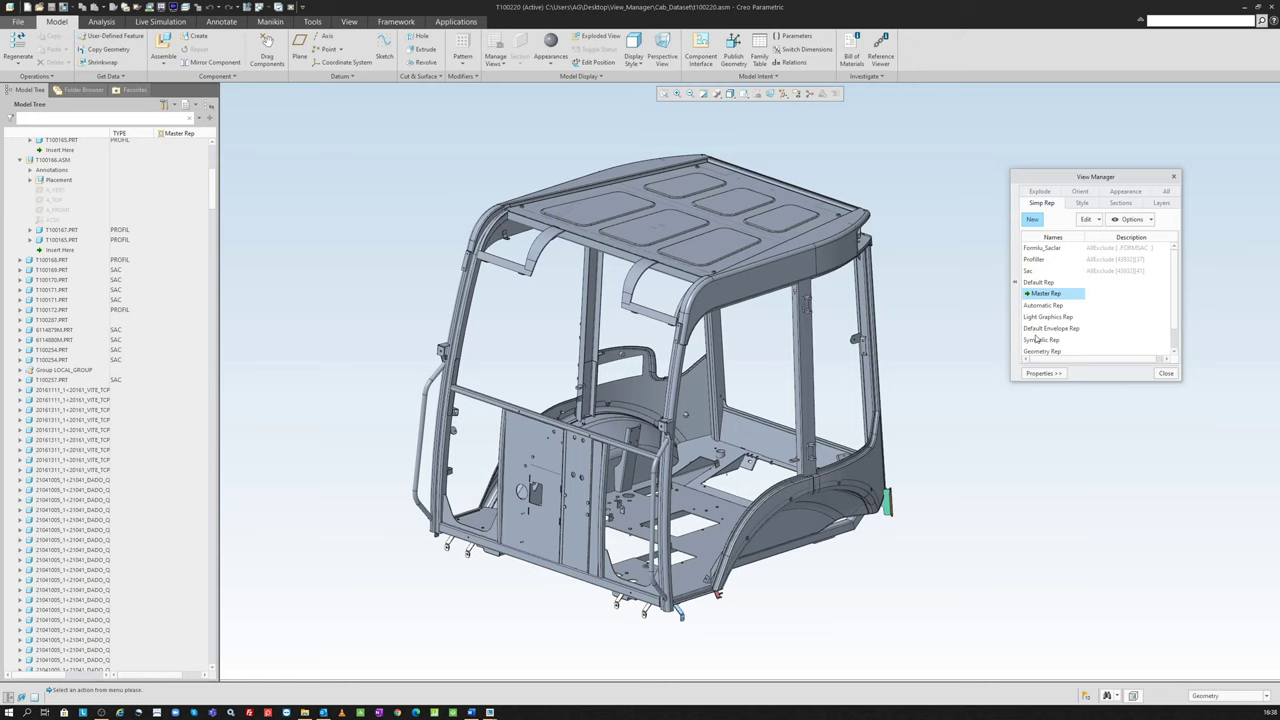
Step: Open the Search Tool beside the model with TYPE SAC and start a multi-rule query
{"action": "key", "text": "ctrl+f"}
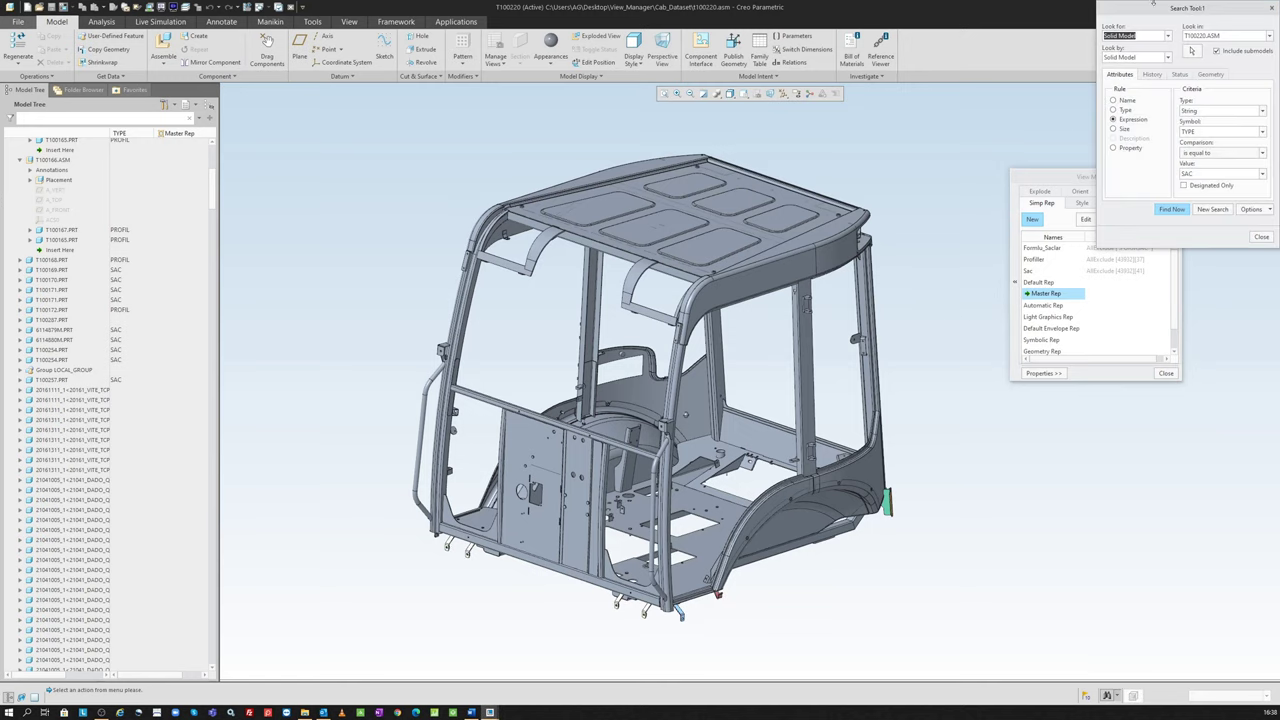
{"action": "left_click_drag", "start_coordinate": [1171, 9], "coordinate": [987, 148]}
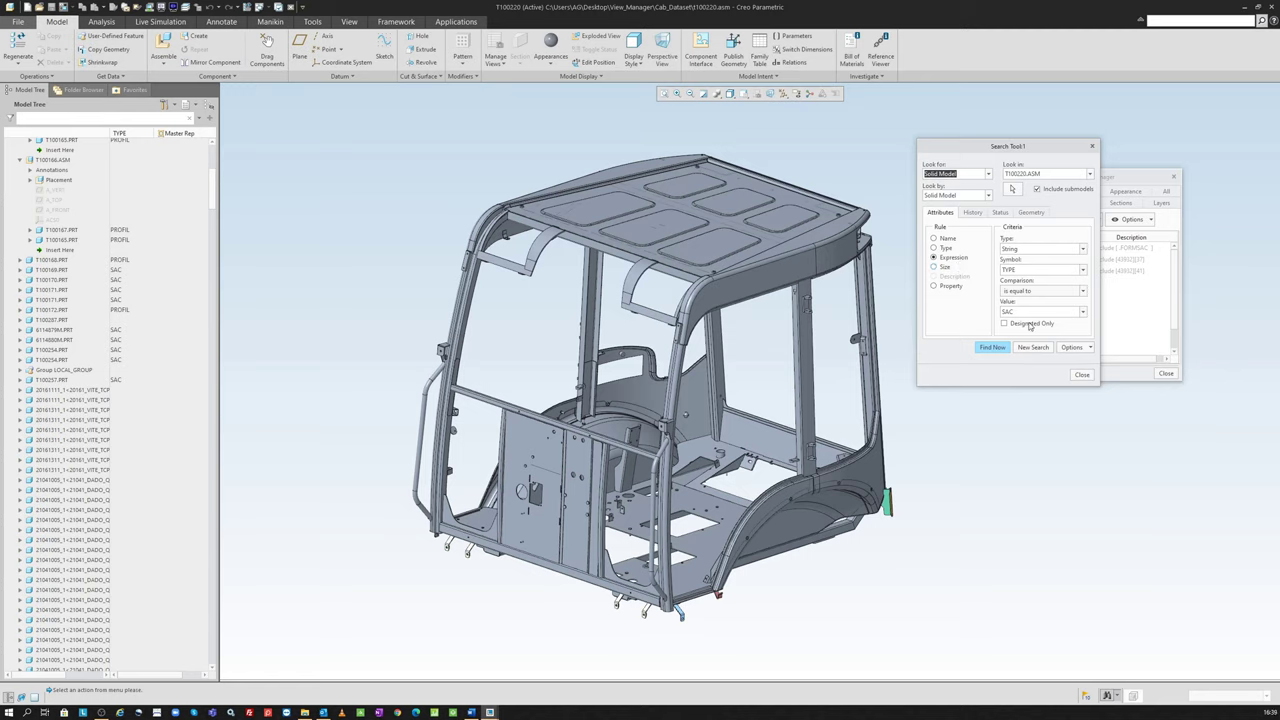
{"action": "left_click", "coordinate": [1082, 313]}
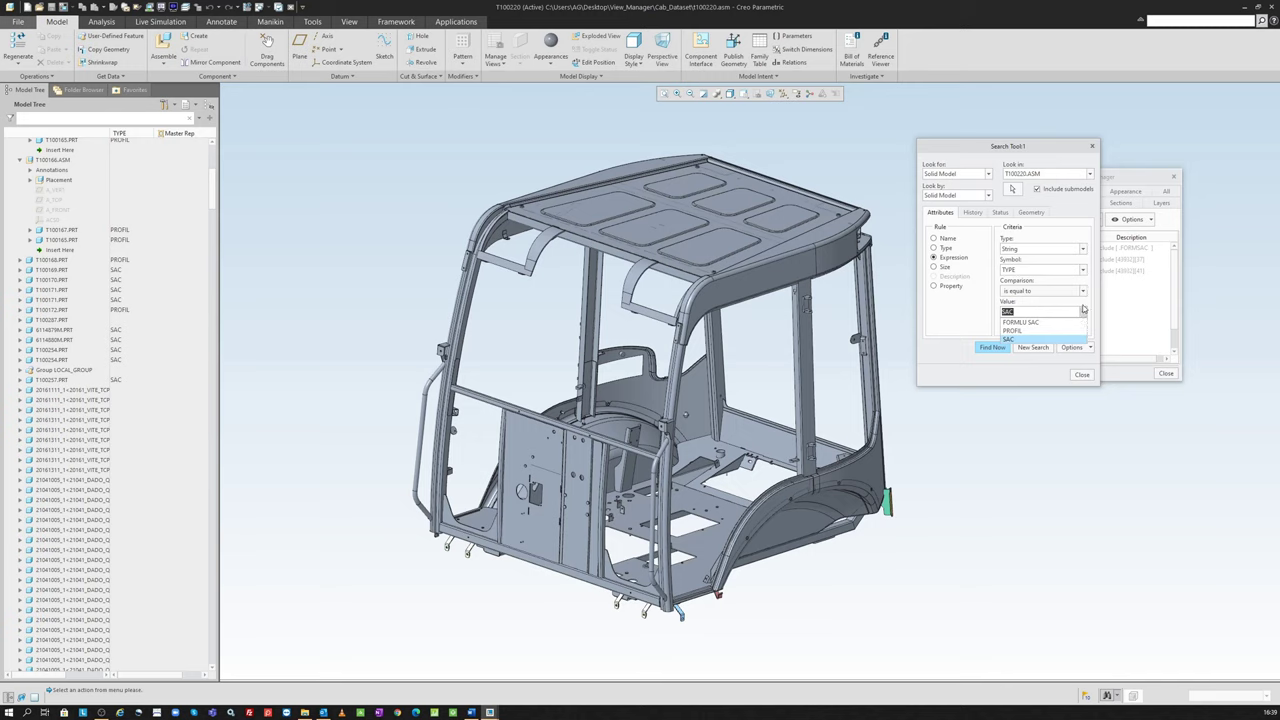
{"action": "left_click", "coordinate": [1083, 310]}
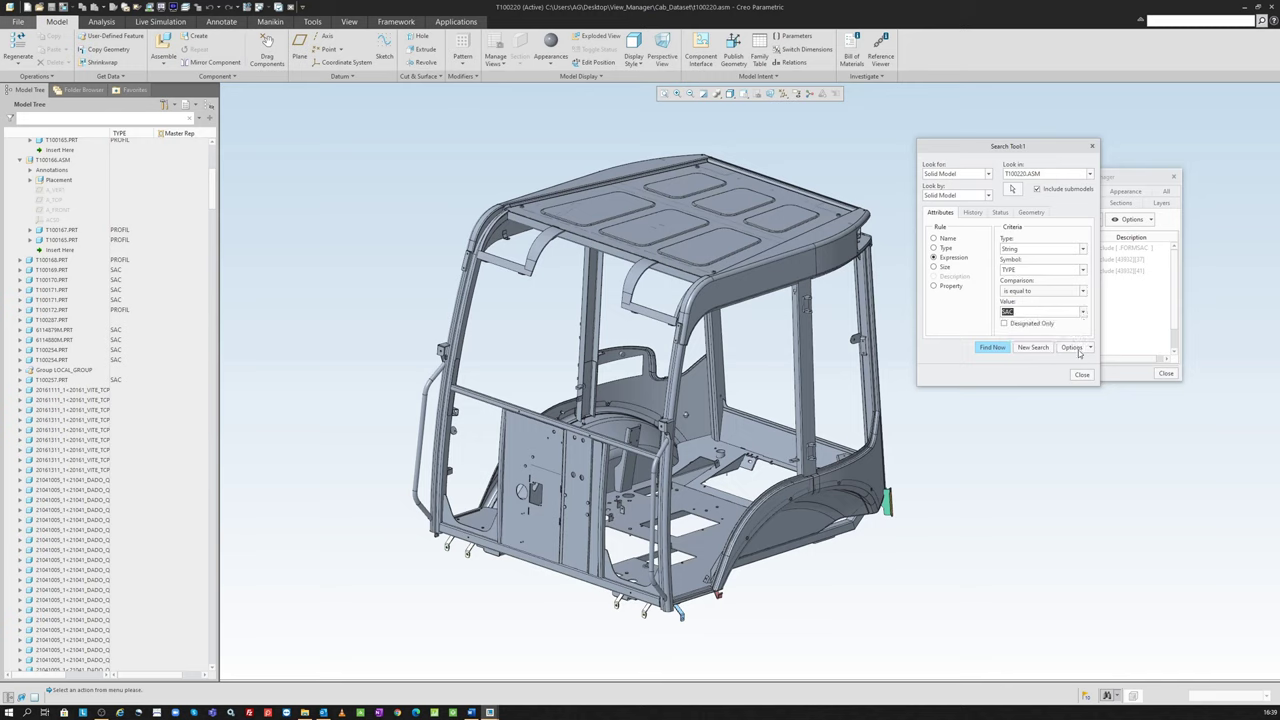
{"action": "left_click", "coordinate": [1078, 350]}
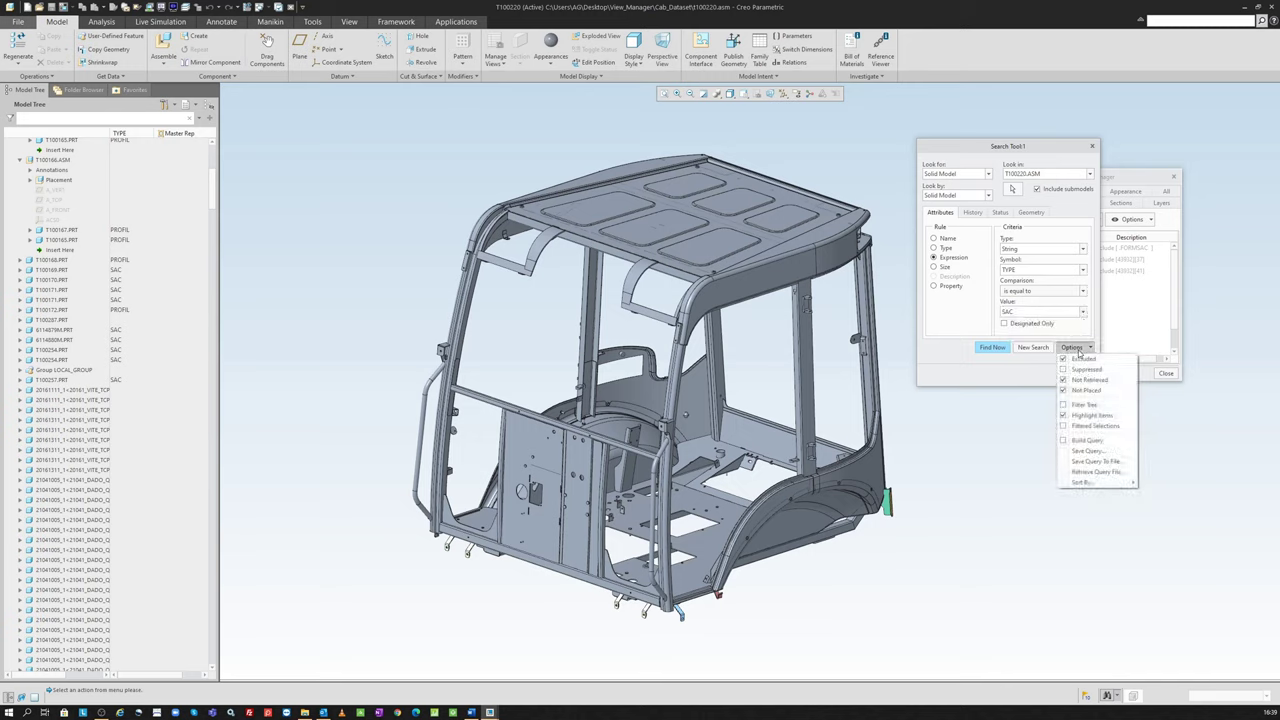
{"action": "left_click", "coordinate": [1086, 440]}
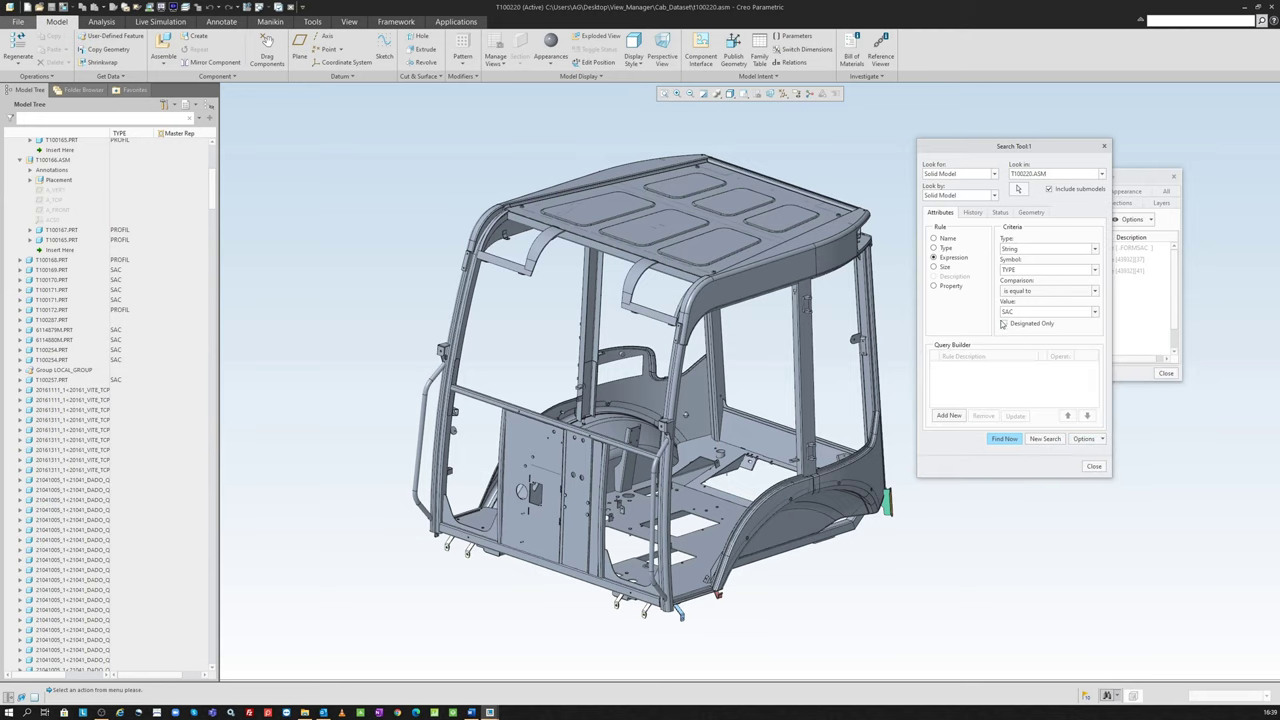
Step: Add query rules matching TYPE SAC, PROFIL and FORMLU SAC
{"action": "left_click", "coordinate": [950, 415]}
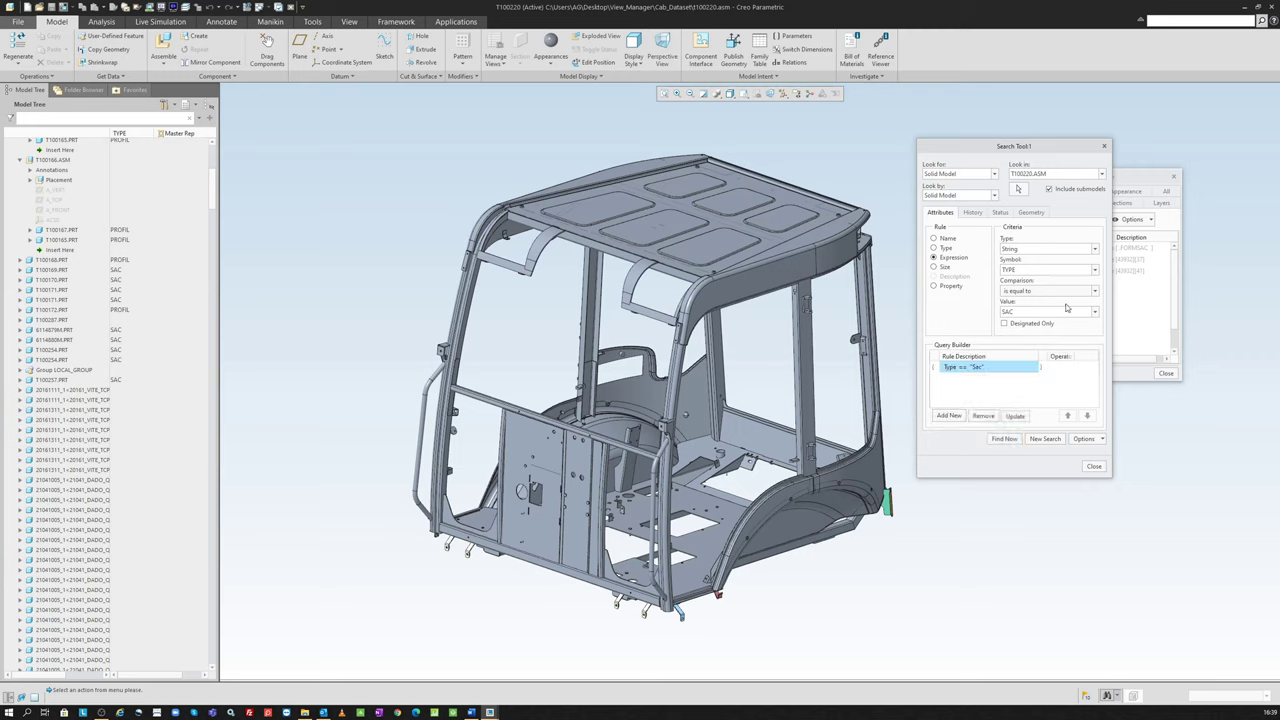
{"action": "left_click", "coordinate": [1094, 313]}
{"action": "left_click", "coordinate": [1050, 333]}
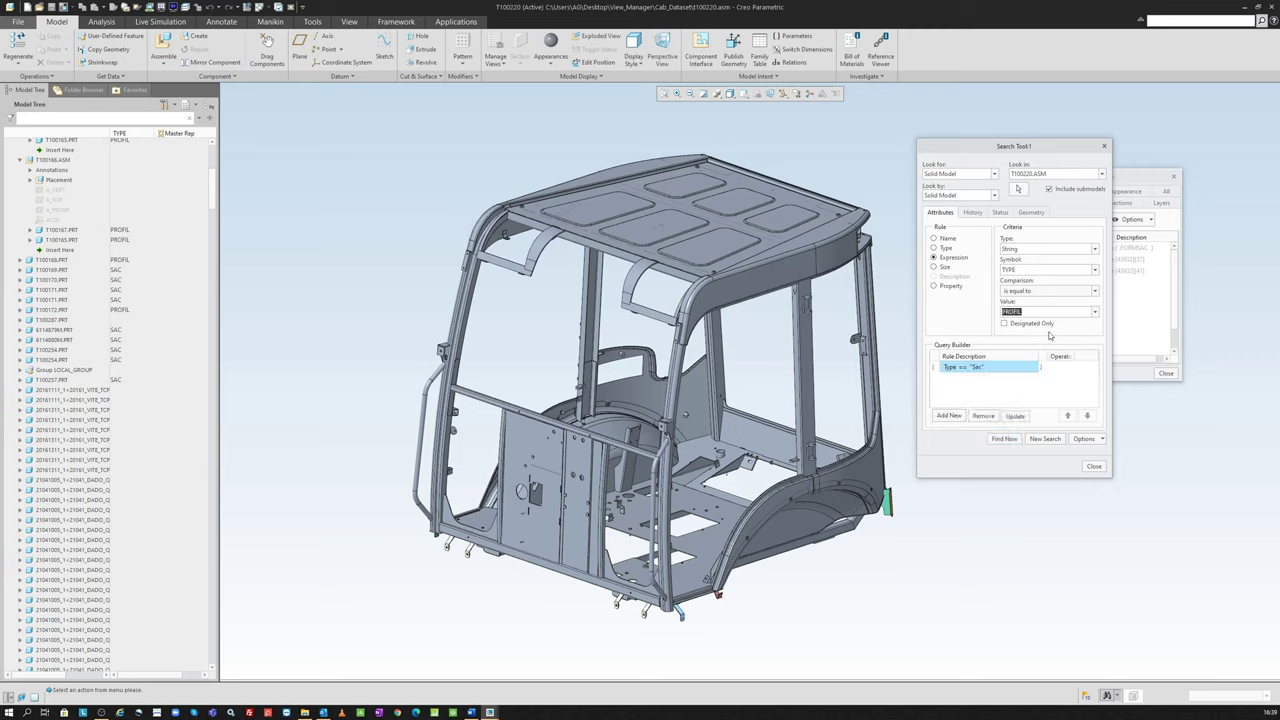
{"action": "left_click", "coordinate": [955, 417]}
{"action": "left_click", "coordinate": [1056, 368]}
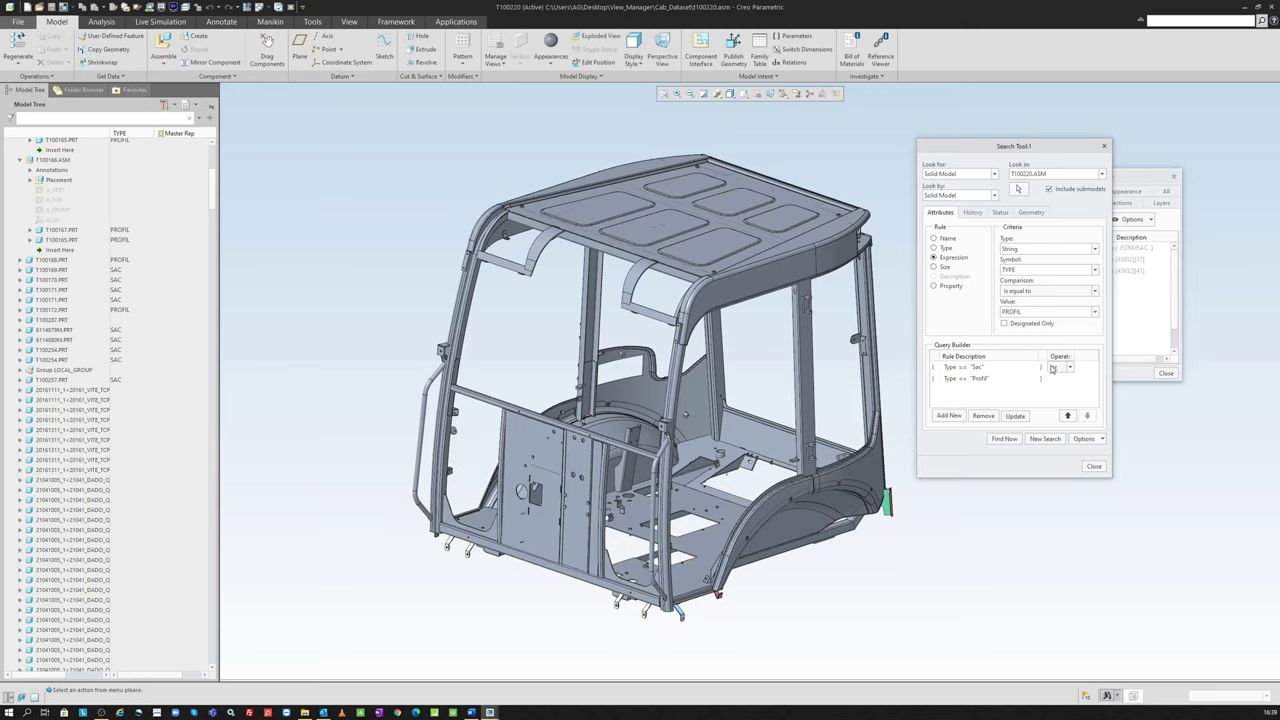
{"action": "left_click", "coordinate": [1096, 313]}
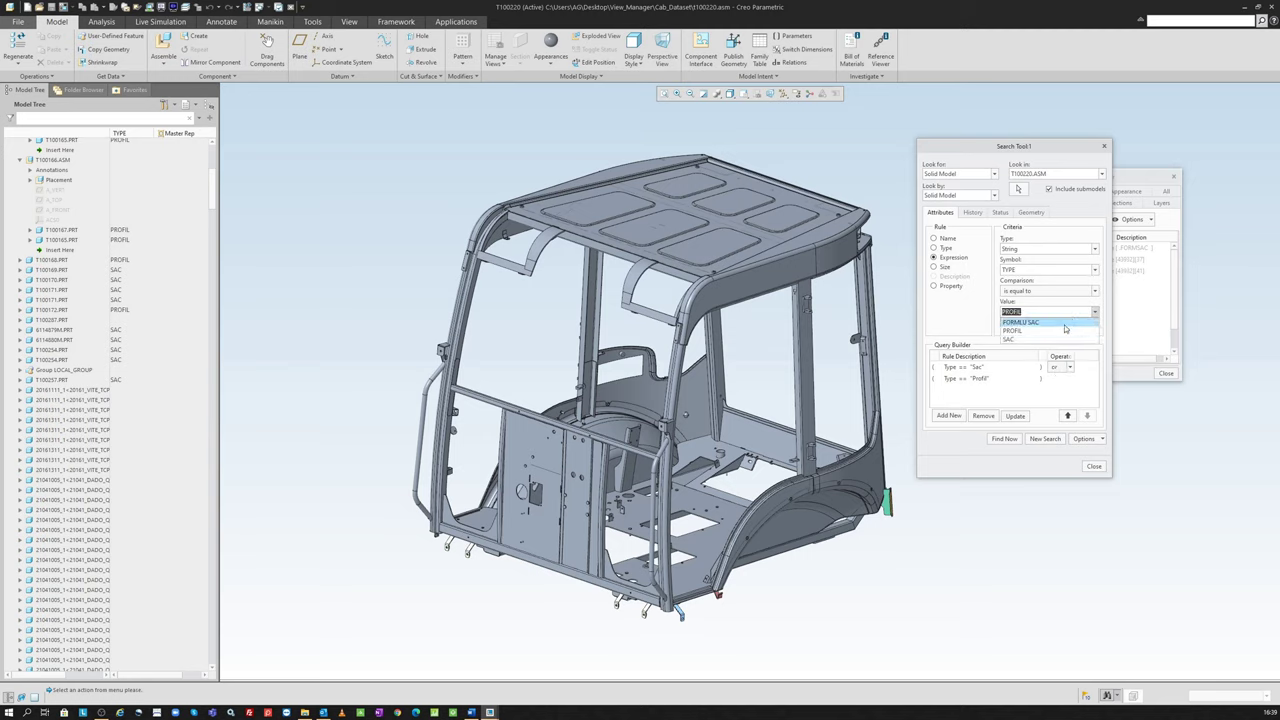
{"action": "left_click", "coordinate": [1063, 325]}
{"action": "left_click", "coordinate": [957, 416]}
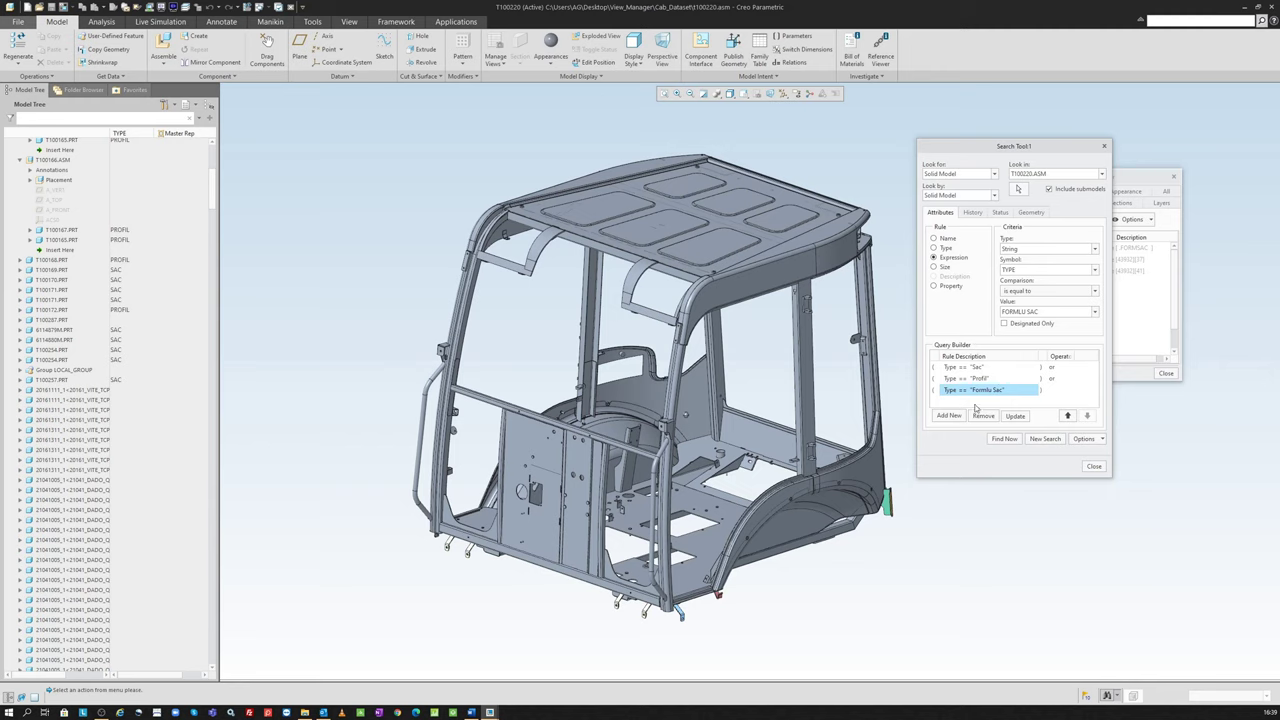
Step: Run the search and select all 166 found components
{"action": "left_click", "coordinate": [1006, 438]}
{"action": "left_click", "coordinate": [964, 508]}
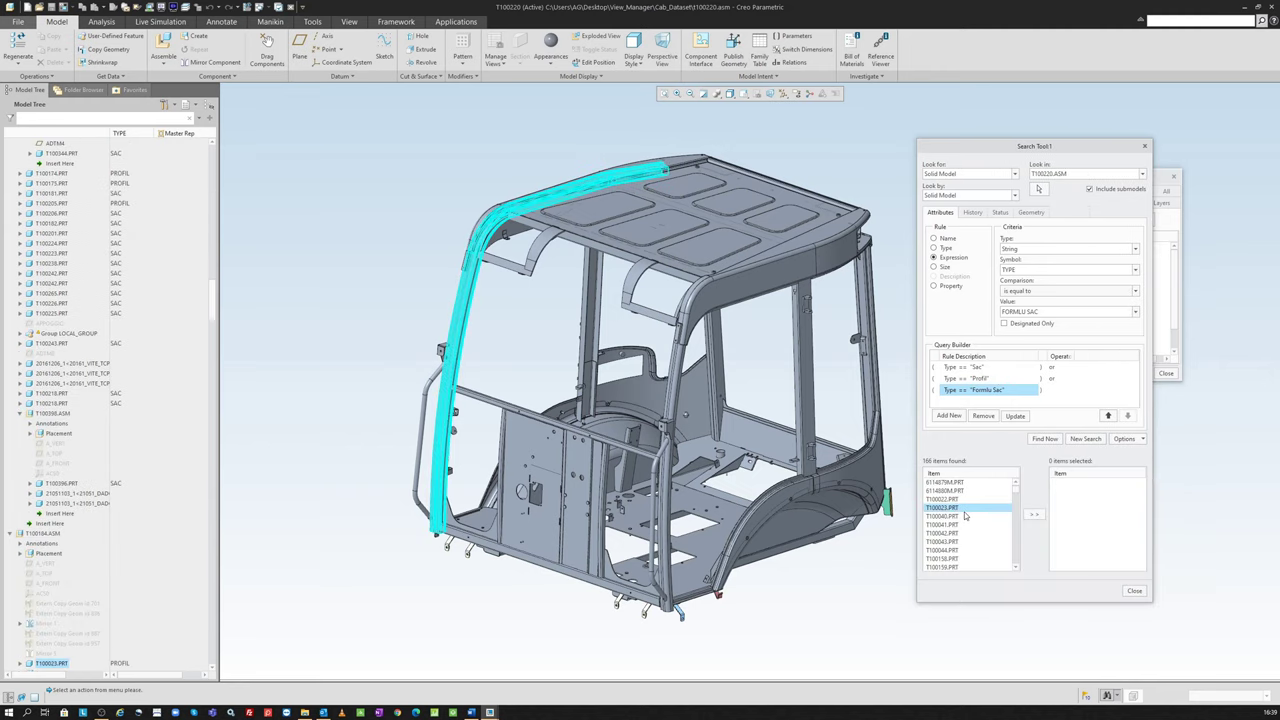
{"action": "key", "text": "ctrl+a"}
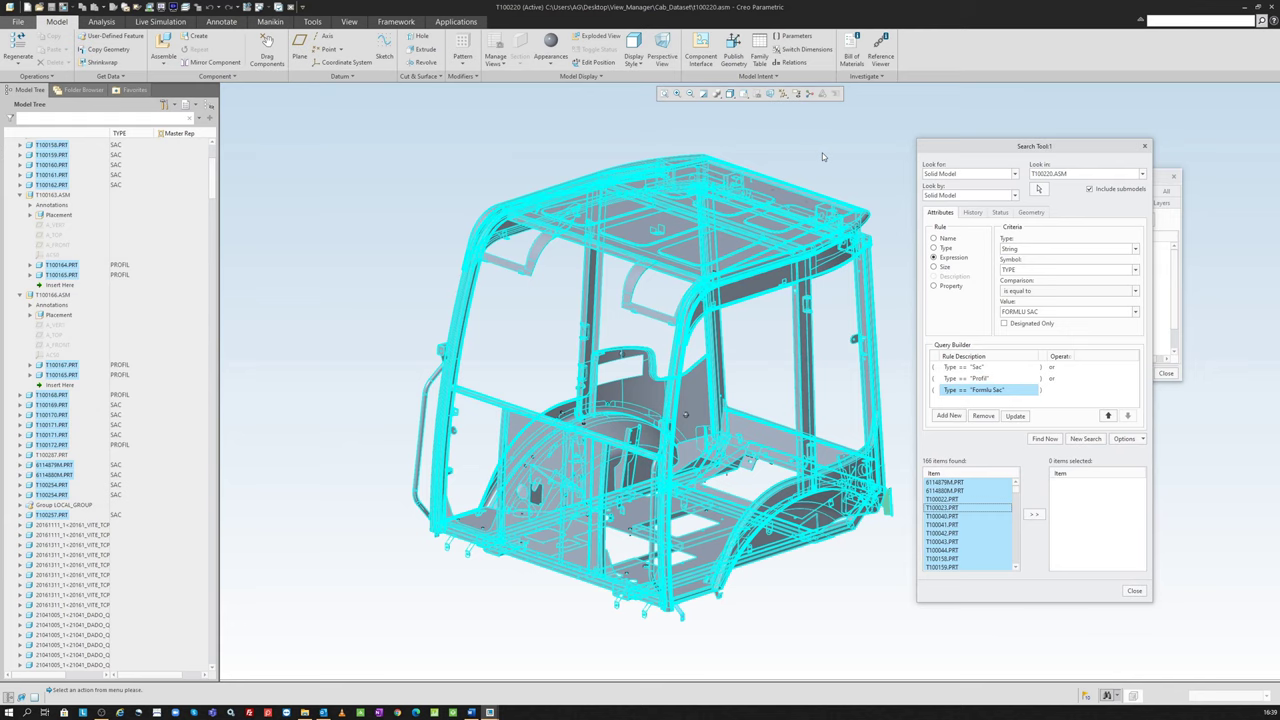
{"action": "key", "text": "Return"}
Step: Exclude the 166 selected parts from the representation and rotate to inspect the remaining hardware
{"action": "right_click", "coordinate": [829, 148]}
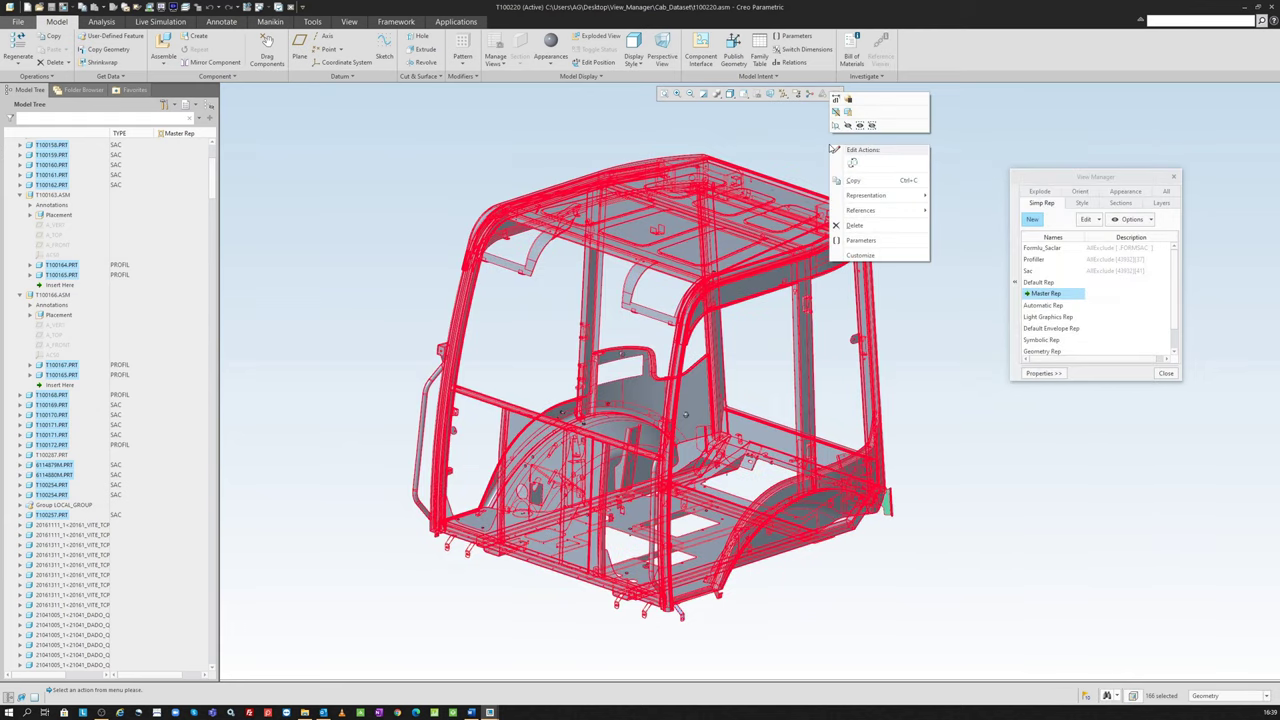
{"action": "mouse_move", "coordinate": [866, 195]}
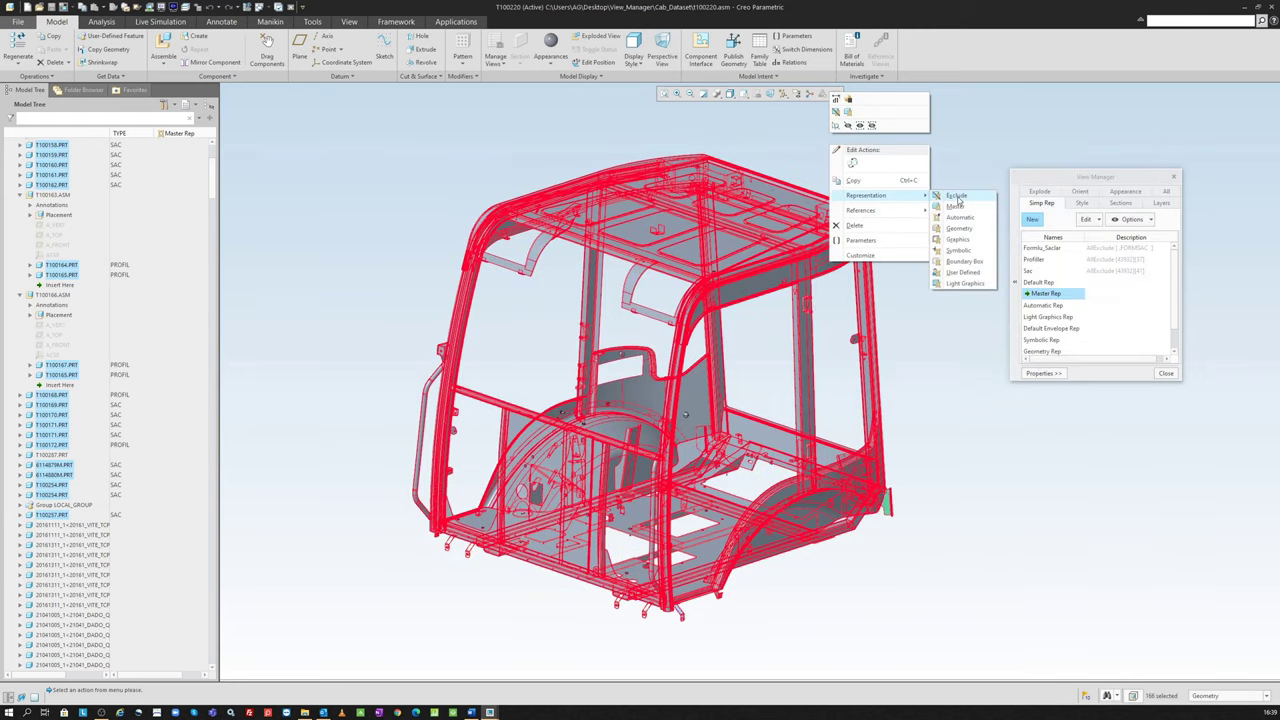
{"action": "left_click", "coordinate": [956, 196]}
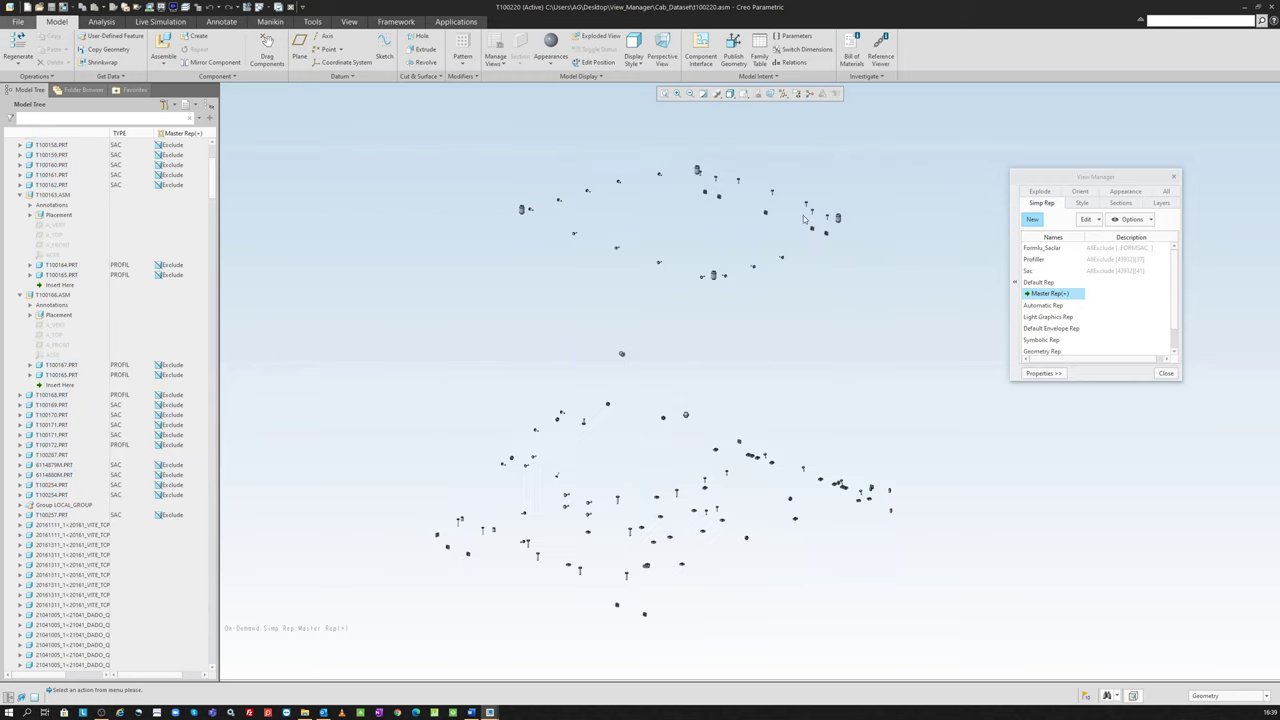
{"action": "middle_click_drag", "start_coordinate": [563, 190], "coordinate": [552, 193]}
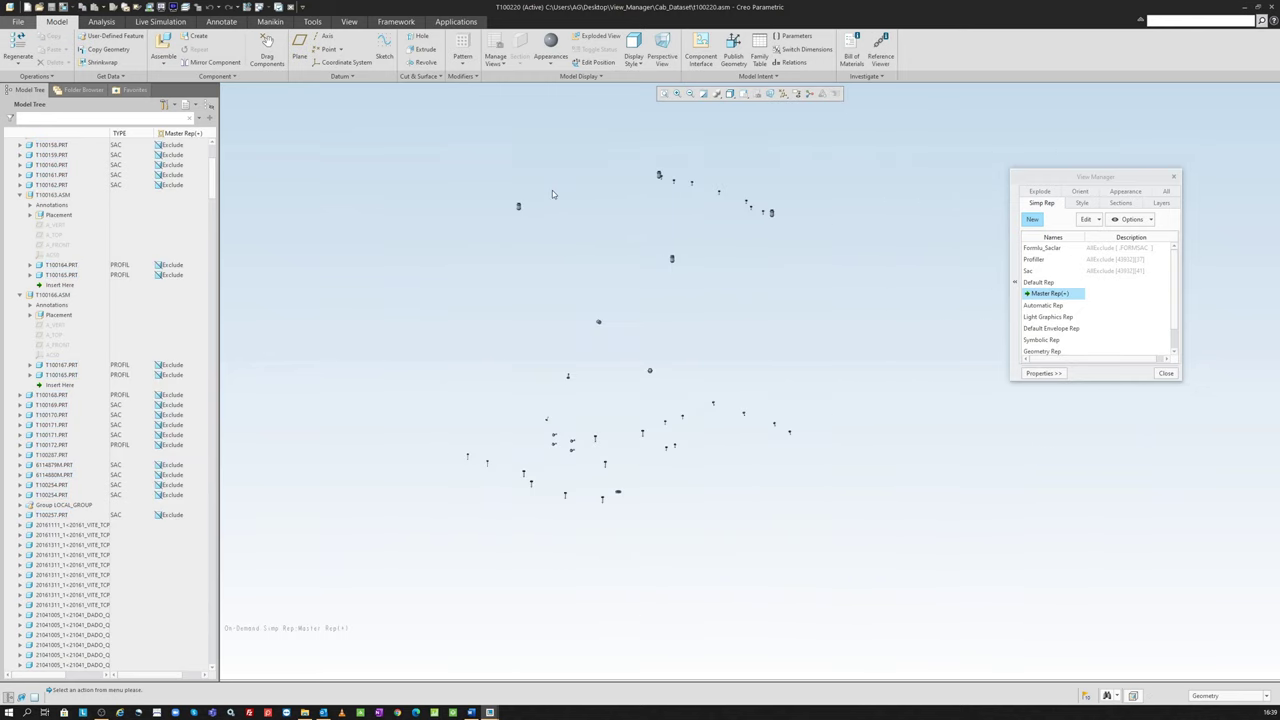
Step: Save the modified Master Rep as the new simplified rep Standart_Parcalar
{"action": "scroll", "coordinate": [90, 554], "scroll_direction": "down", "scroll_amount": 2}
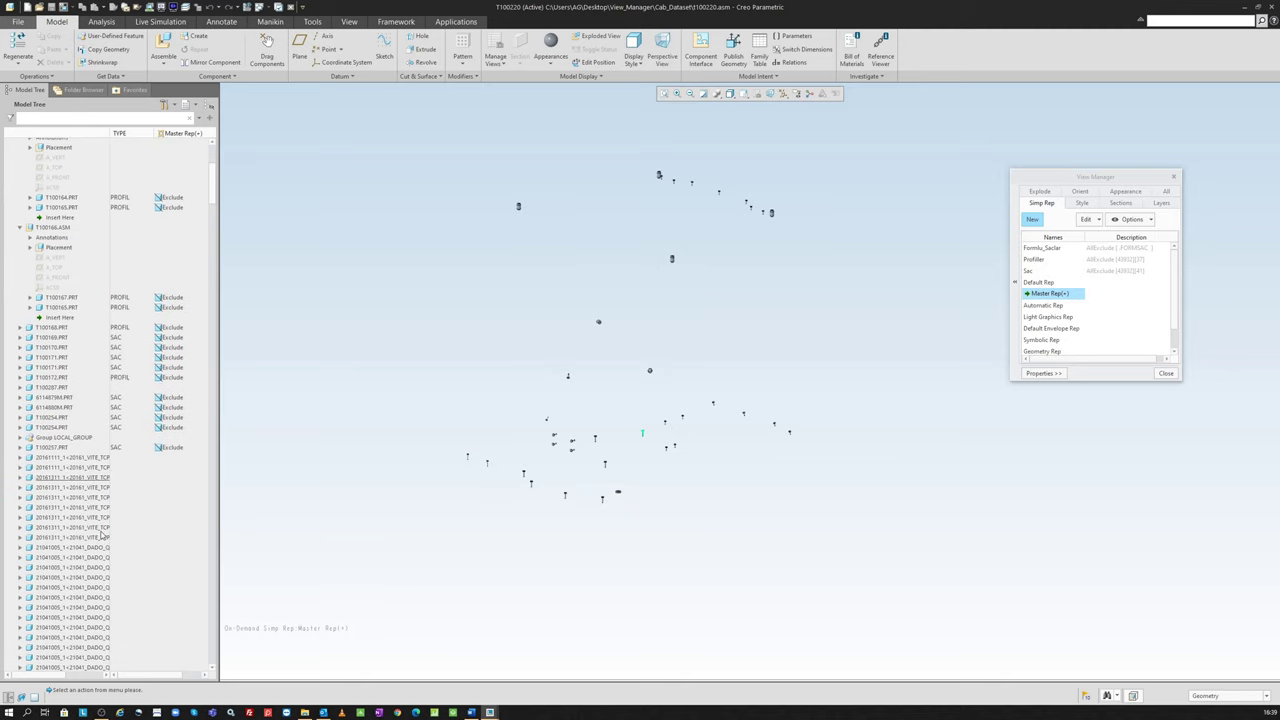
{"action": "scroll", "coordinate": [90, 554], "scroll_direction": "down", "scroll_amount": 1}
{"action": "right_click", "coordinate": [1066, 298]}
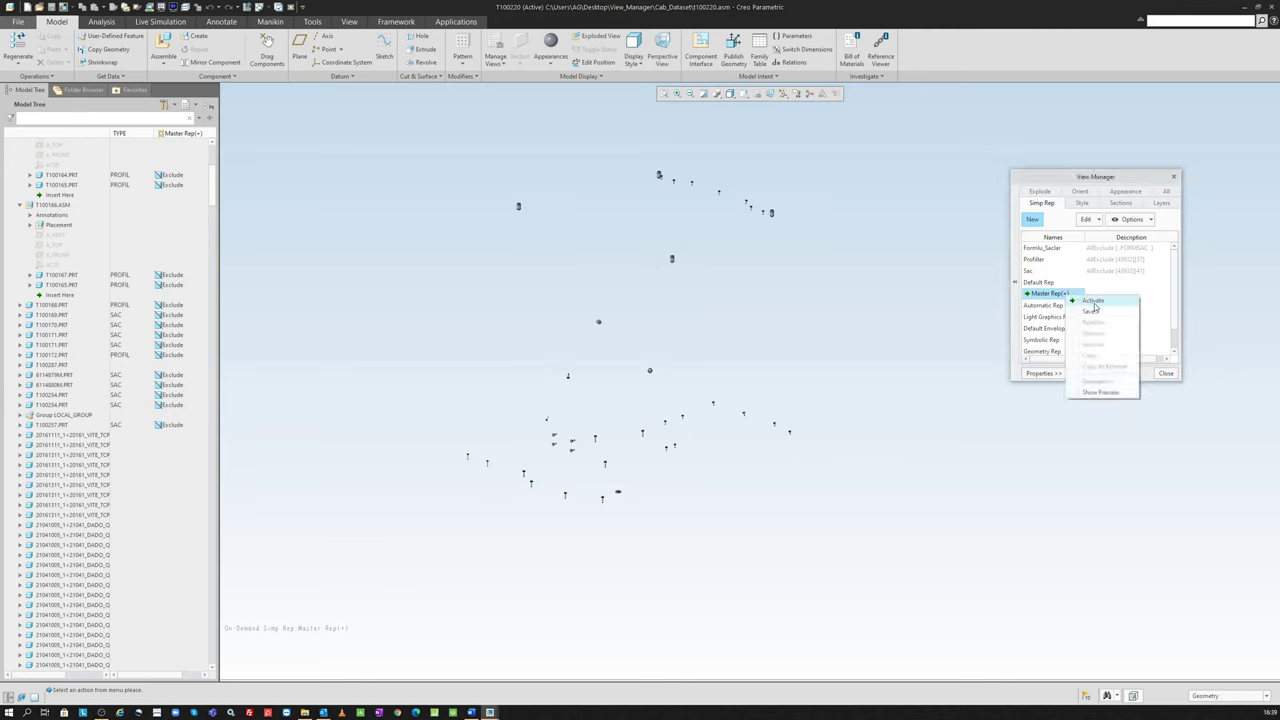
{"action": "left_click", "coordinate": [1090, 316]}
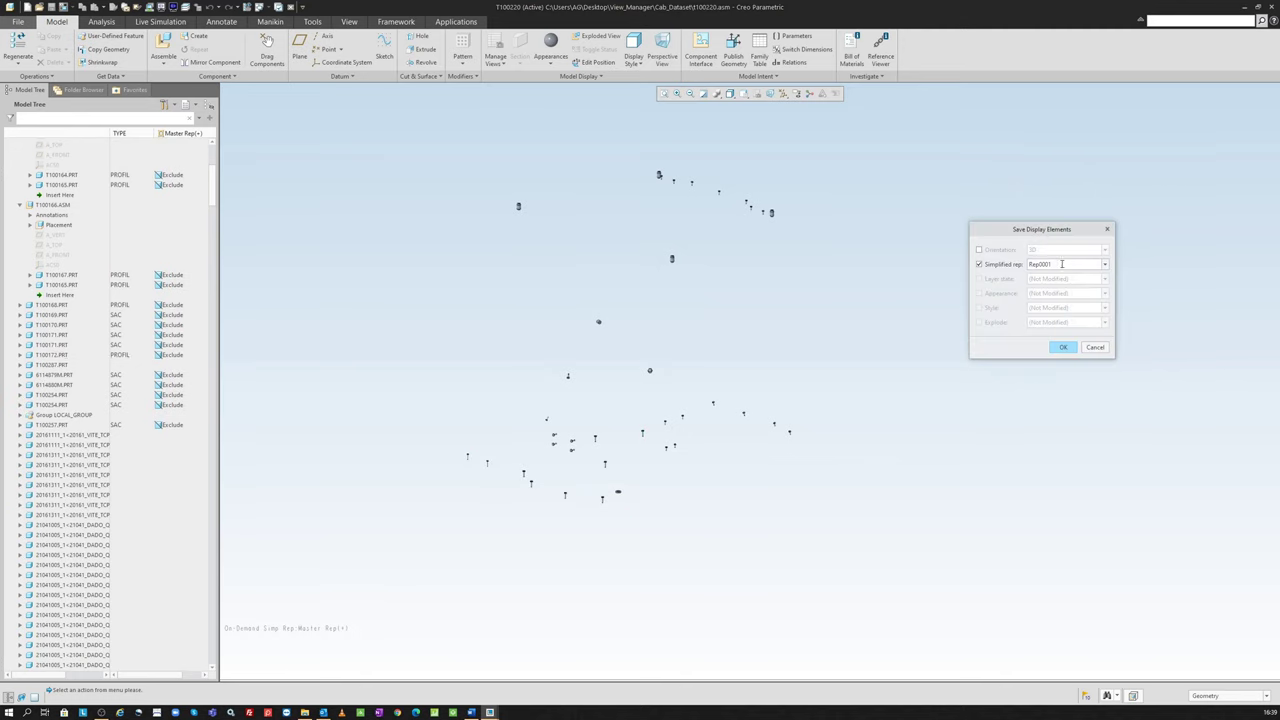
{"action": "double_click", "coordinate": [1062, 264]}
{"action": "type", "text": "Standart_Parcalar"}
{"action": "left_click", "coordinate": [1071, 349]}
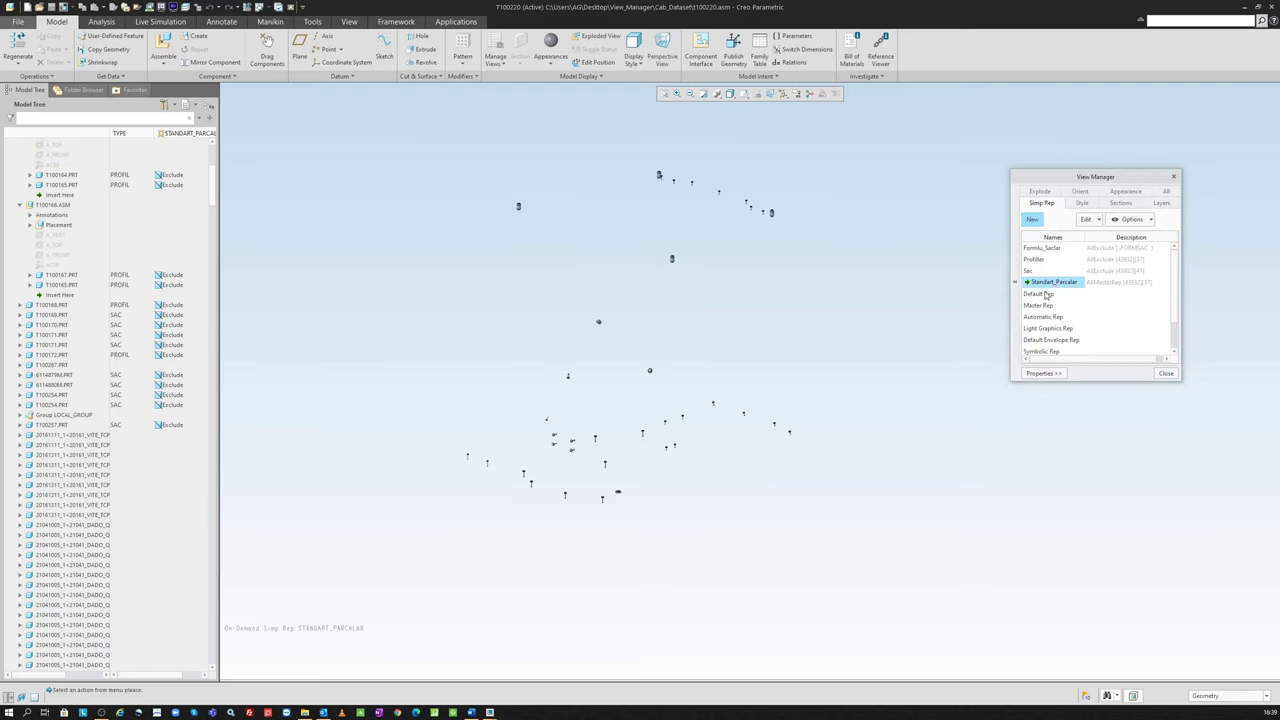
Step: Preview the Profiller, Sac and Standart_Parcalar reps, then return to Master Rep and rotate the cab
{"action": "double_click", "coordinate": [1040, 306]}
{"action": "left_click", "coordinate": [1054, 250]}
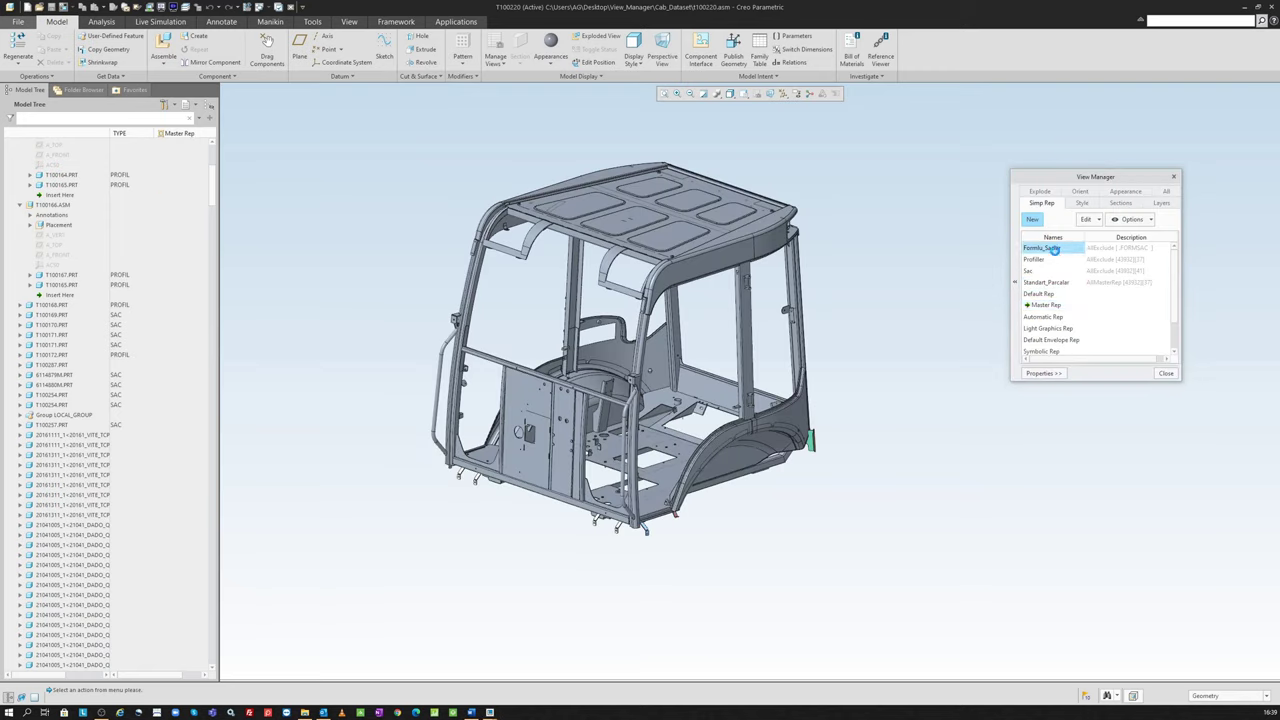
{"action": "double_click", "coordinate": [1054, 250]}
{"action": "double_click", "coordinate": [1052, 259]}
{"action": "left_click", "coordinate": [1050, 272]}
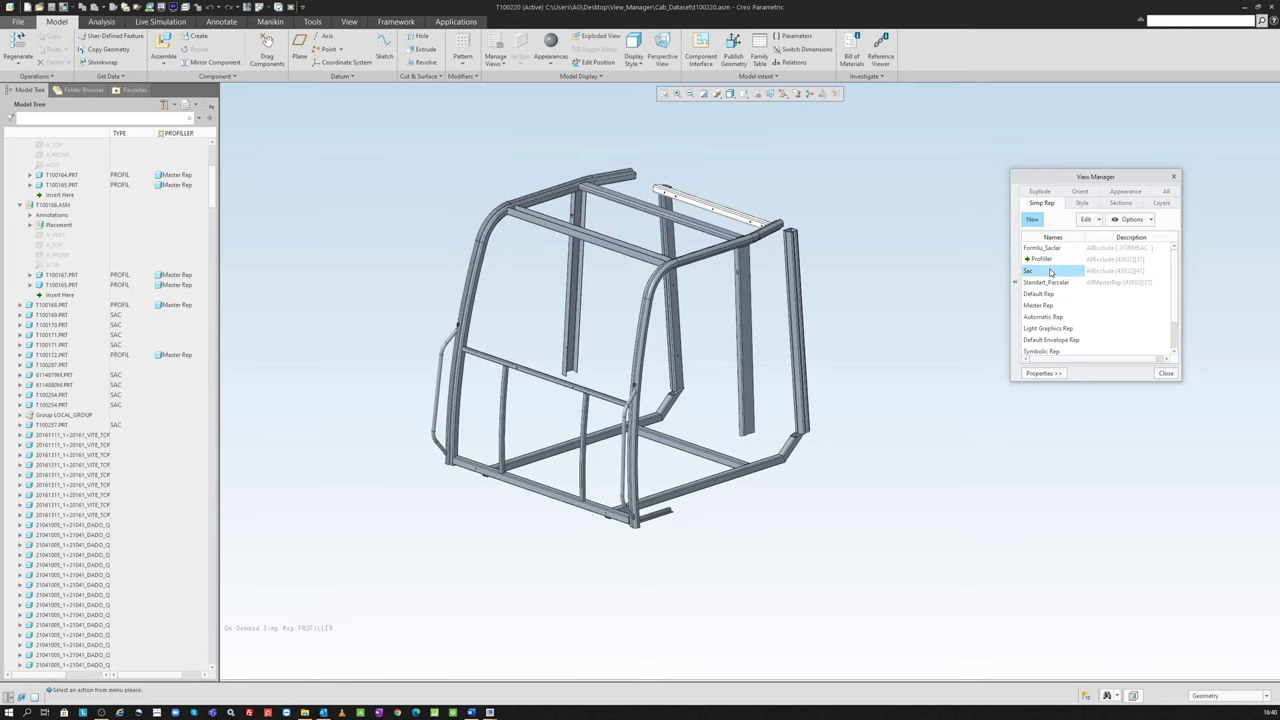
{"action": "double_click", "coordinate": [1050, 272]}
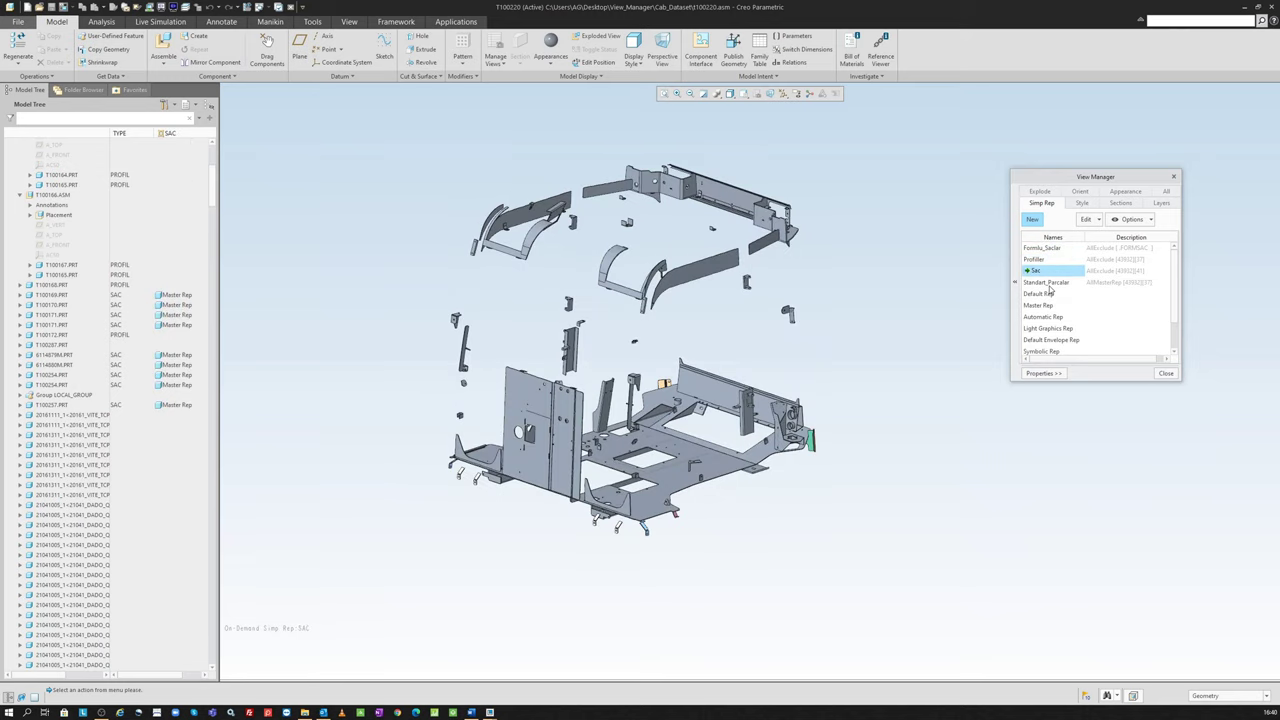
{"action": "double_click", "coordinate": [1049, 284]}
{"action": "double_click", "coordinate": [1058, 305]}
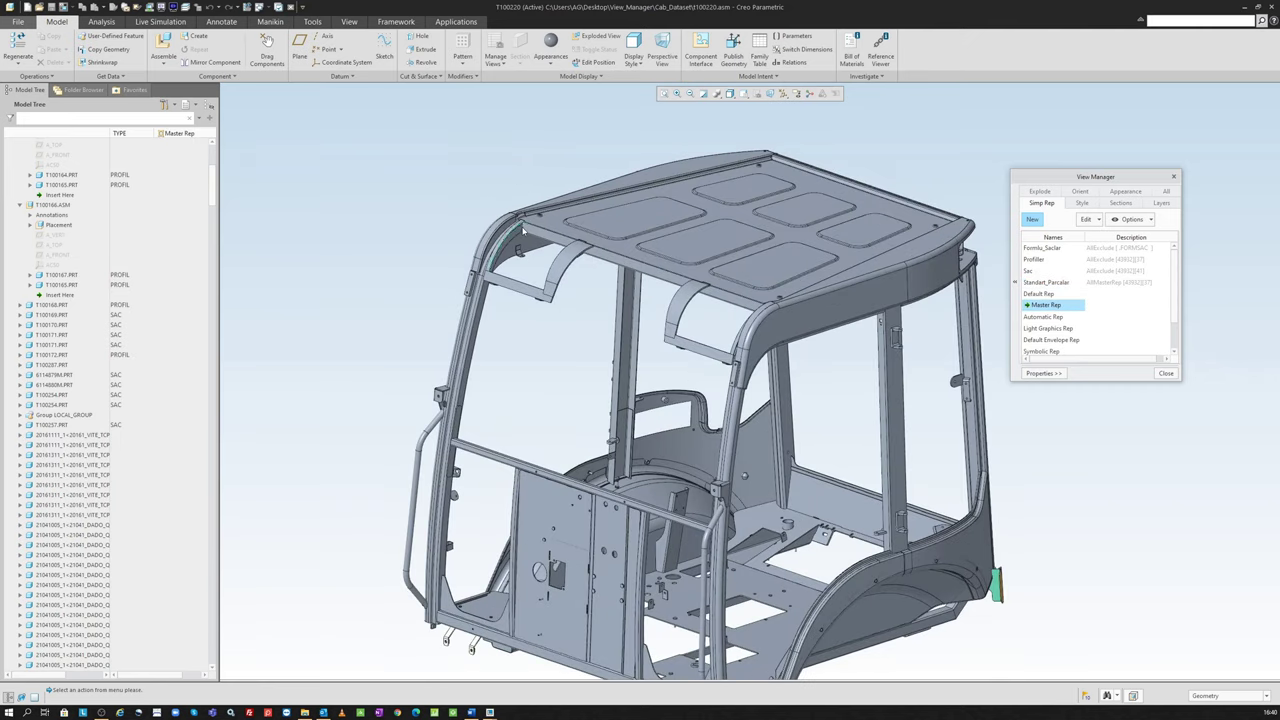
{"action": "middle_click_drag", "start_coordinate": [483, 184], "coordinate": [625, 302]}
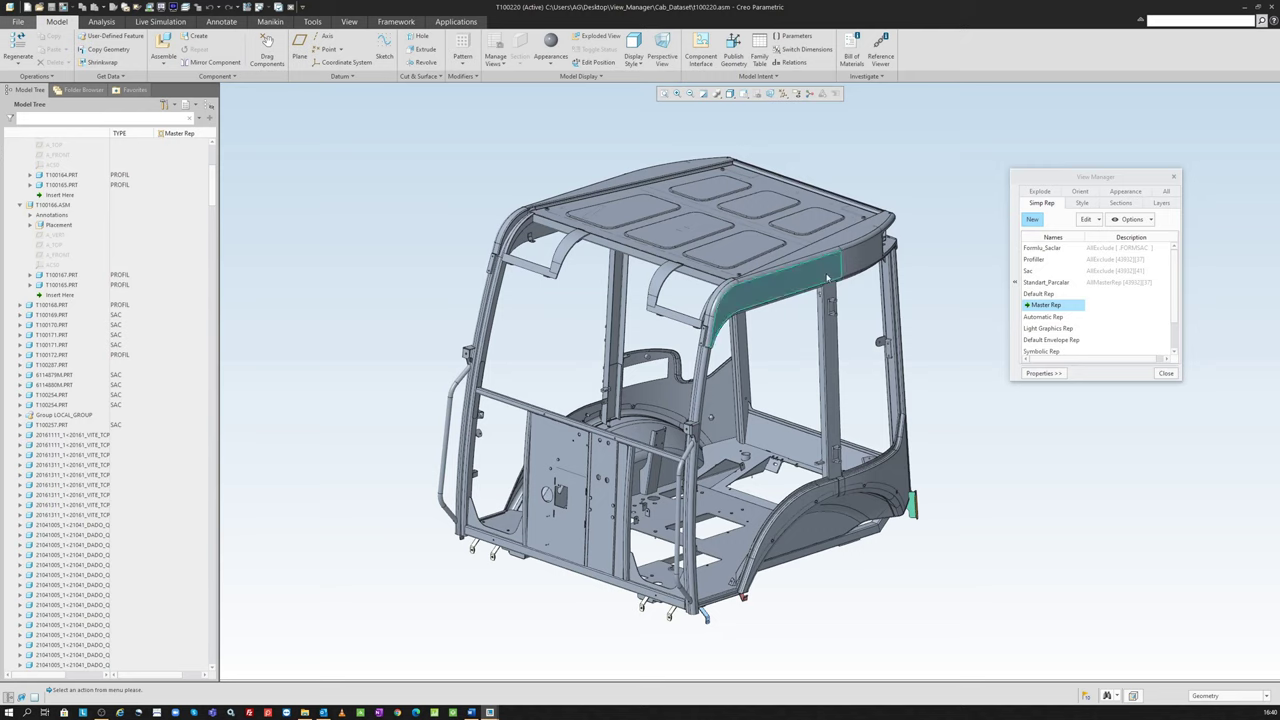
{"action": "left_click", "coordinate": [1167, 374]}
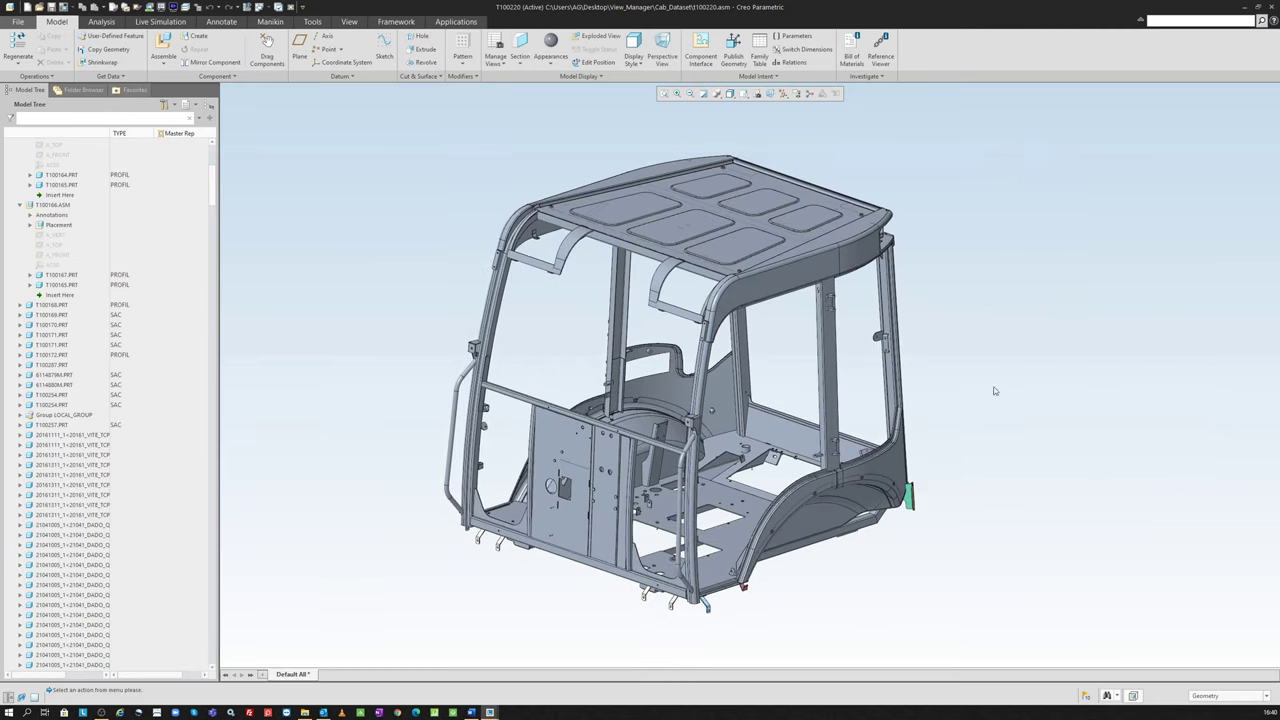
{"action": "left_click", "coordinate": [707, 370]}
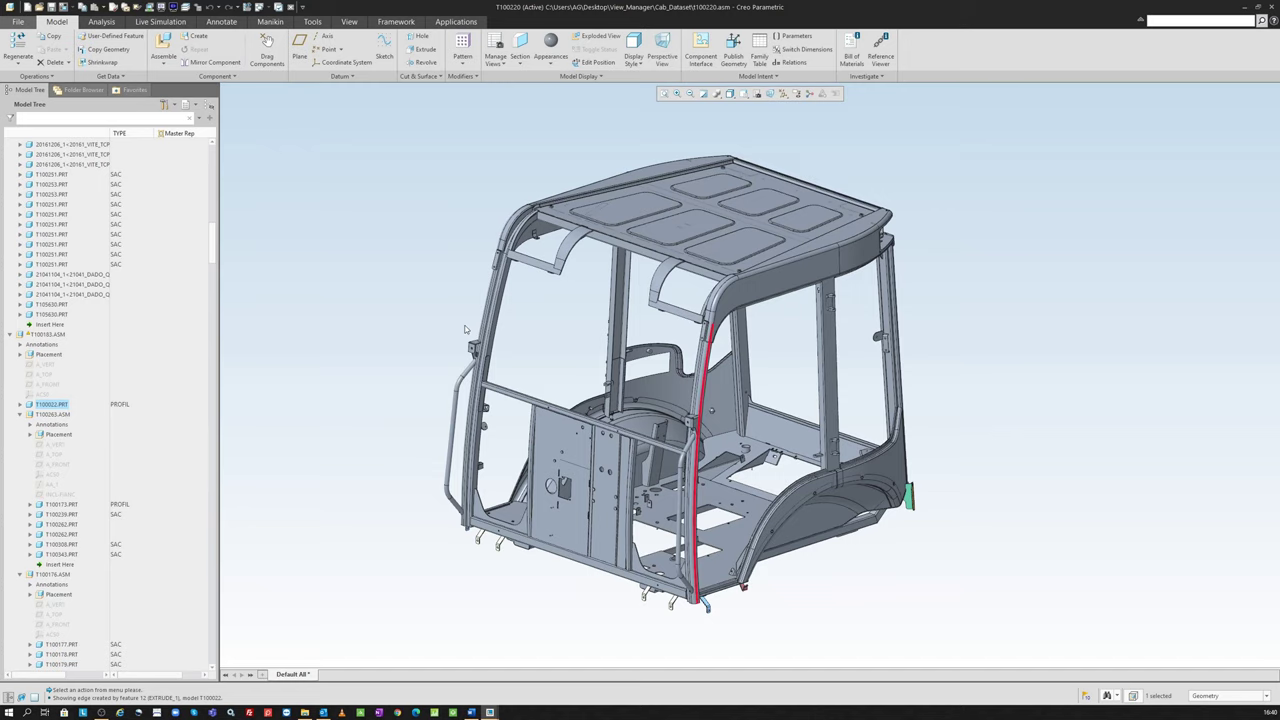
{"action": "left_click", "coordinate": [552, 60]}
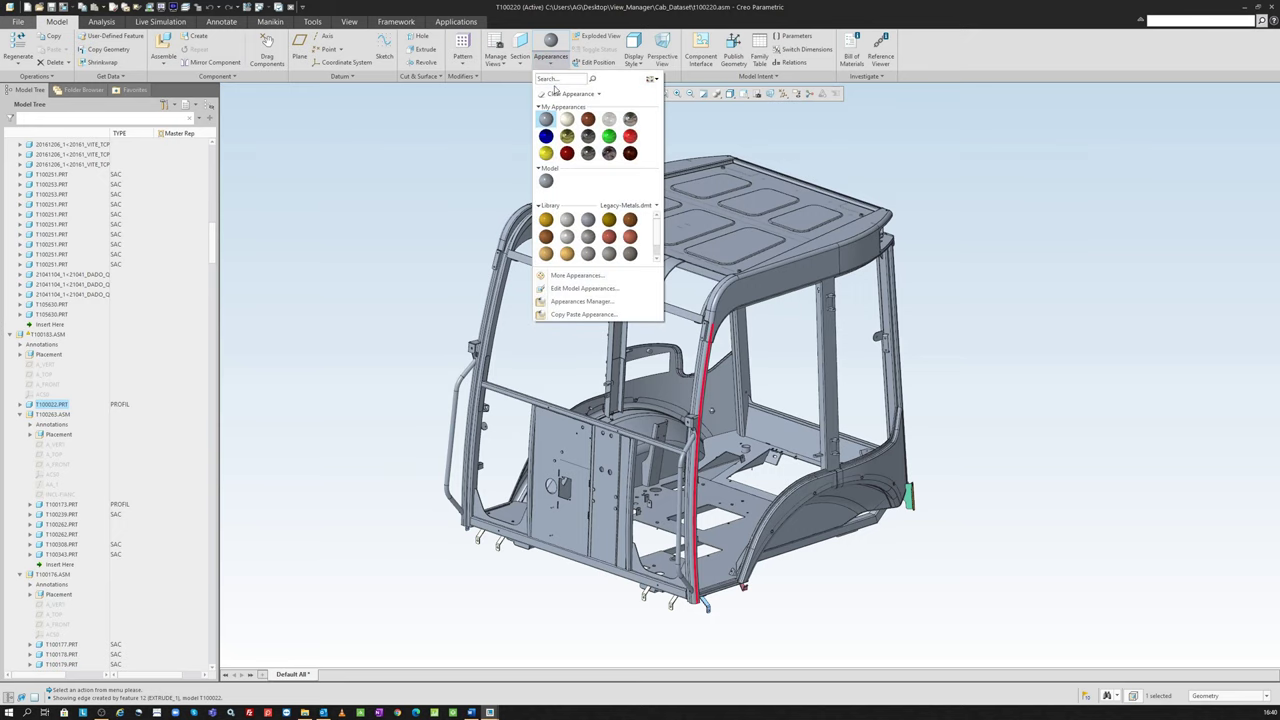
{"action": "left_click", "coordinate": [610, 137]}
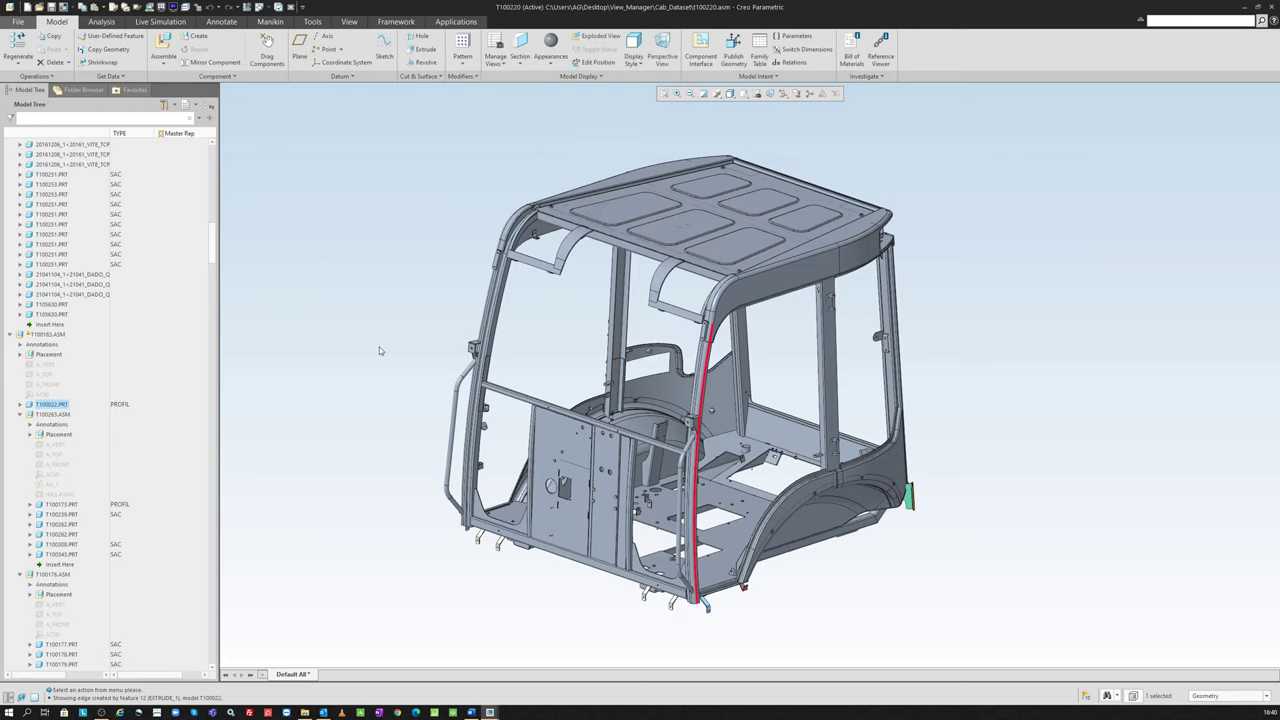
{"action": "right_click", "coordinate": [70, 407]}
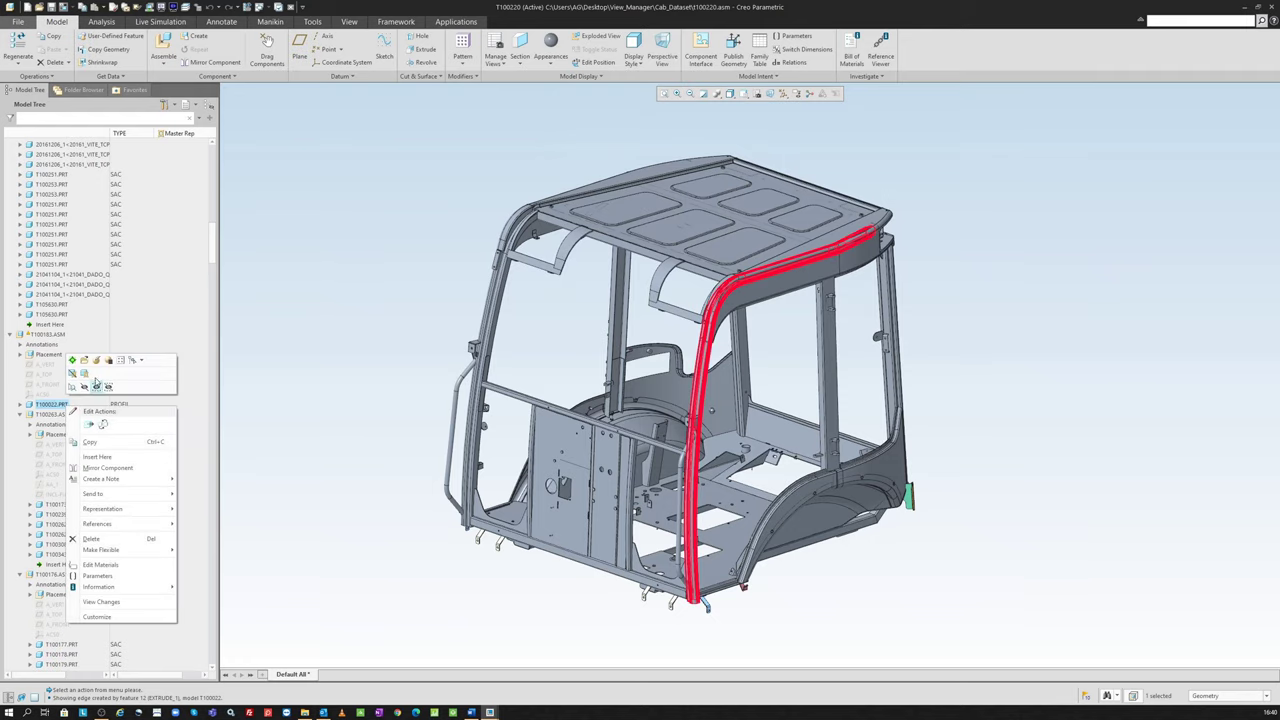
{"action": "left_click", "coordinate": [84, 360]}
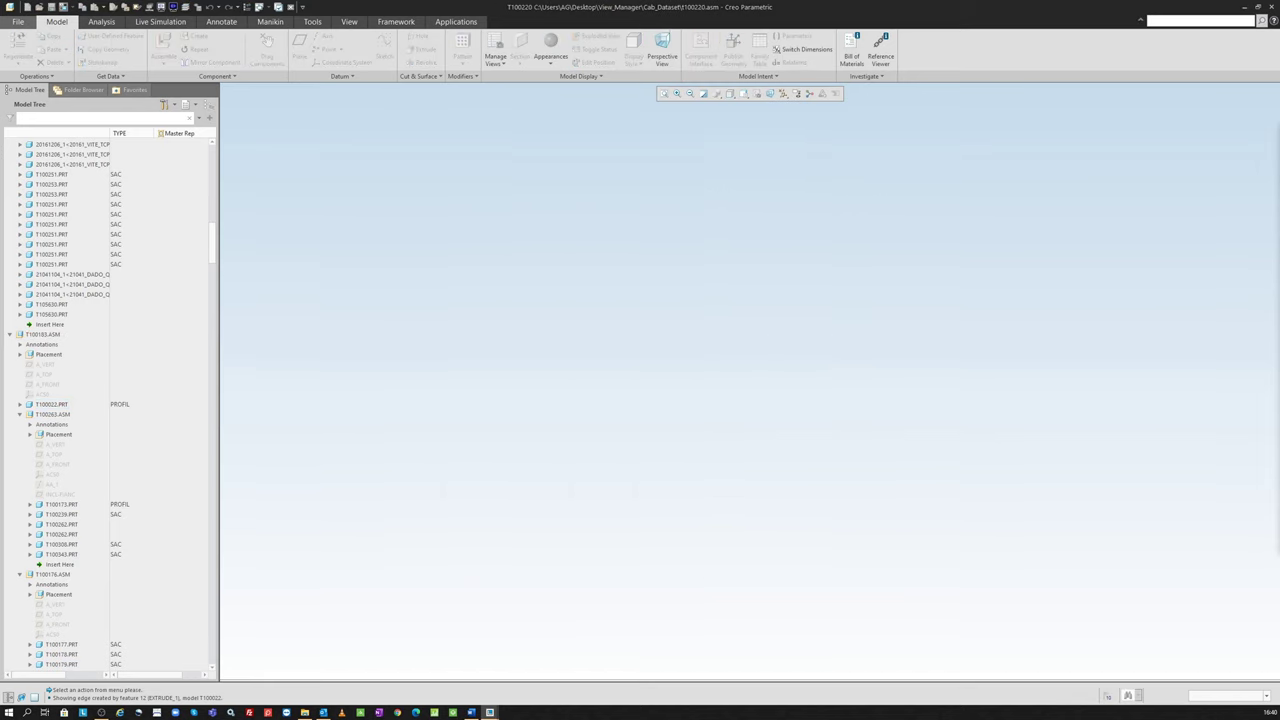
{"action": "scroll", "coordinate": [627, 228], "scroll_direction": "down", "scroll_amount": 1}
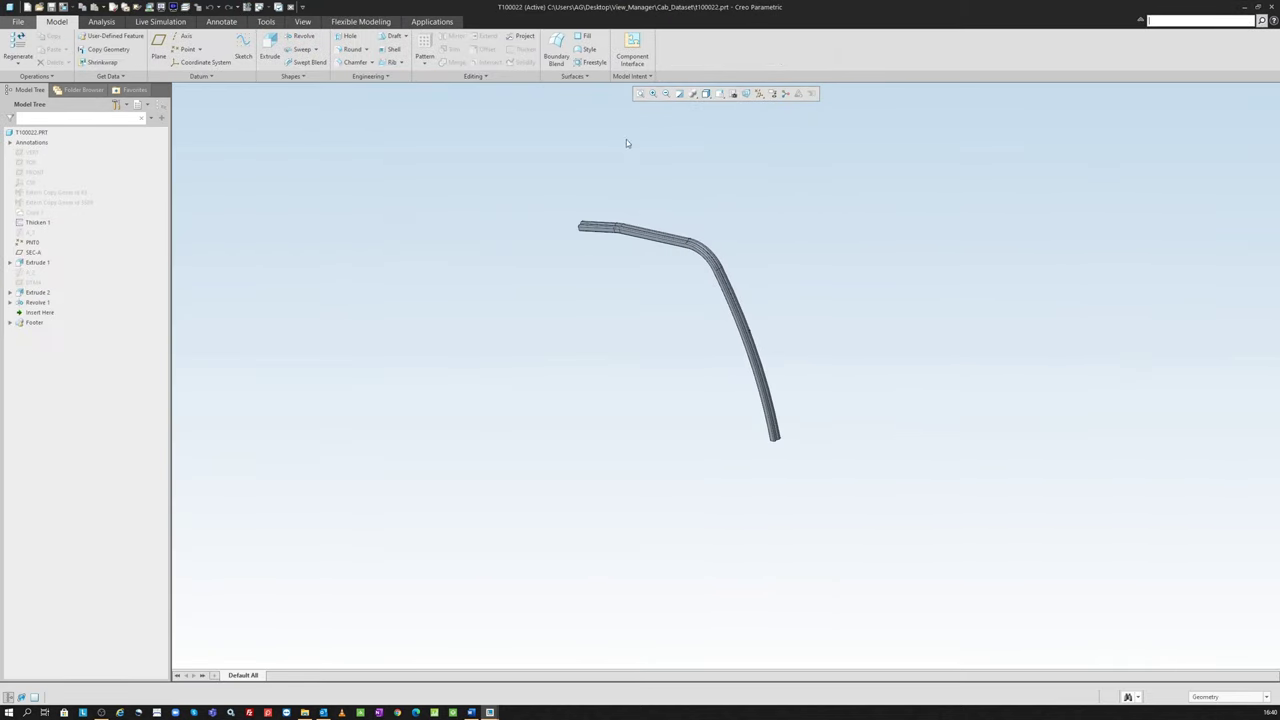
{"action": "left_click", "coordinate": [628, 77]}
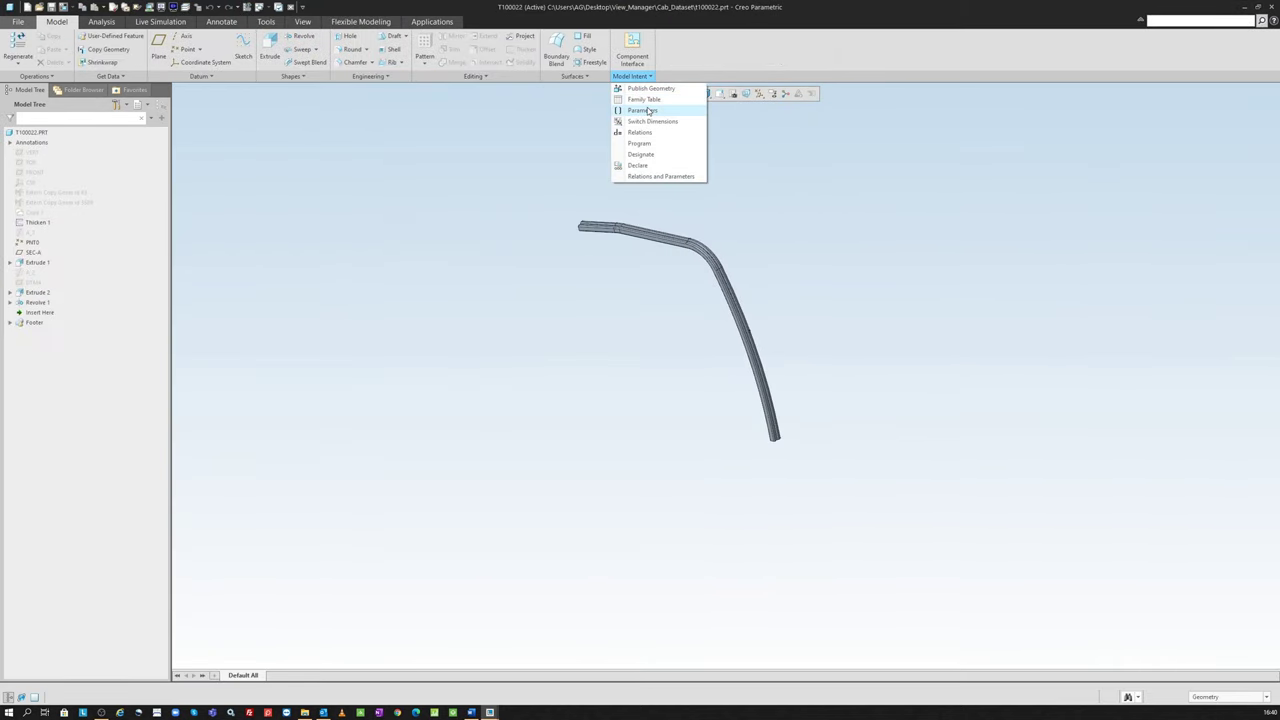
{"action": "left_click", "coordinate": [302, 21]}
{"action": "left_click", "coordinate": [105, 58]}
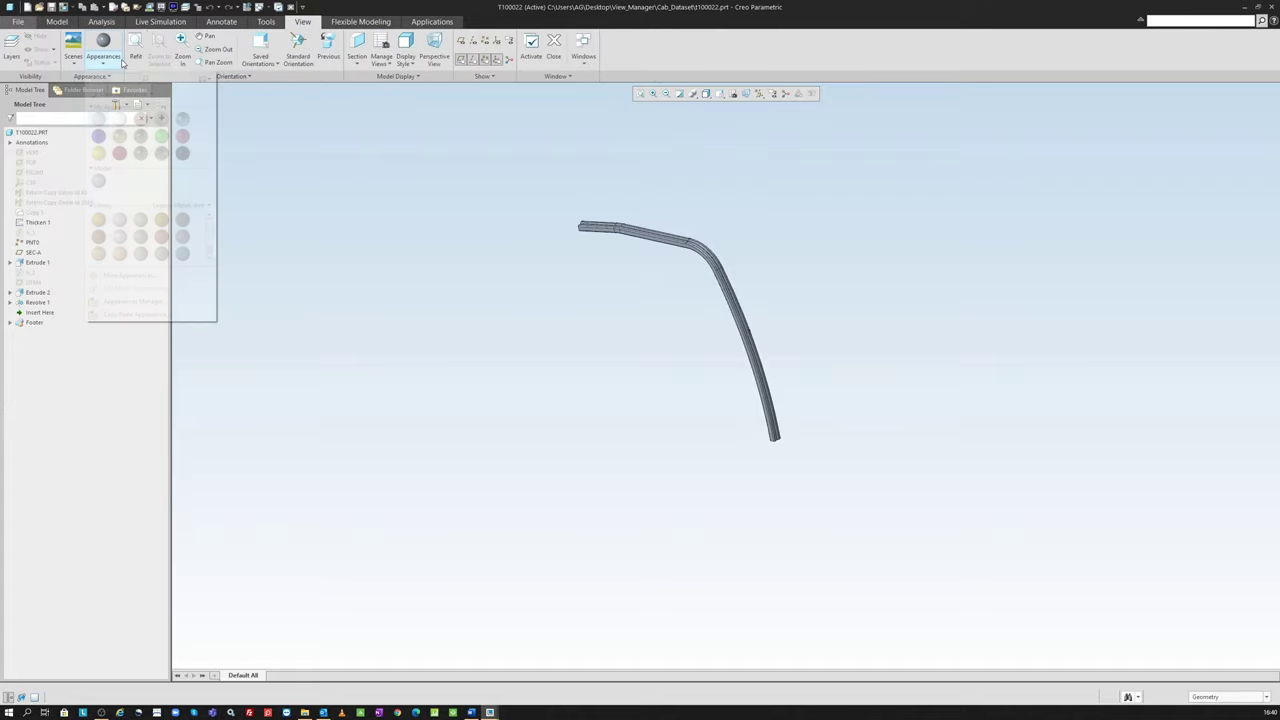
{"action": "left_click", "coordinate": [288, 175]}
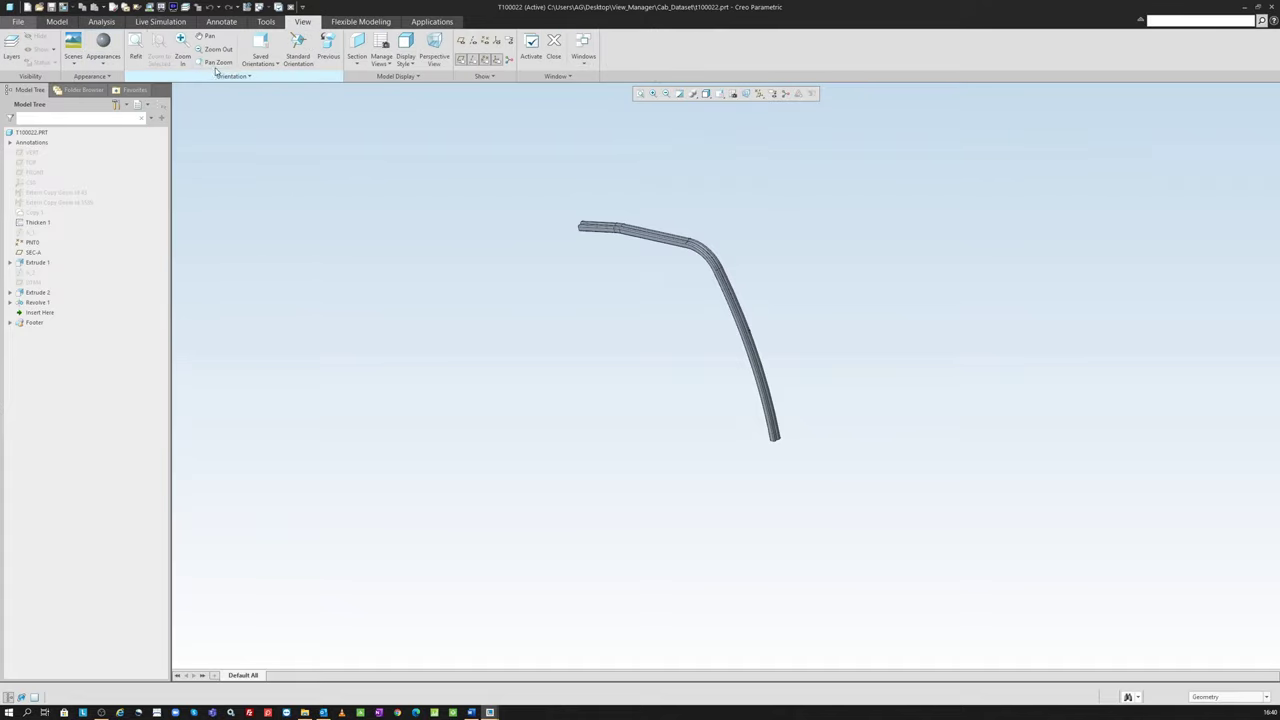
{"action": "left_click", "coordinate": [290, 7]}
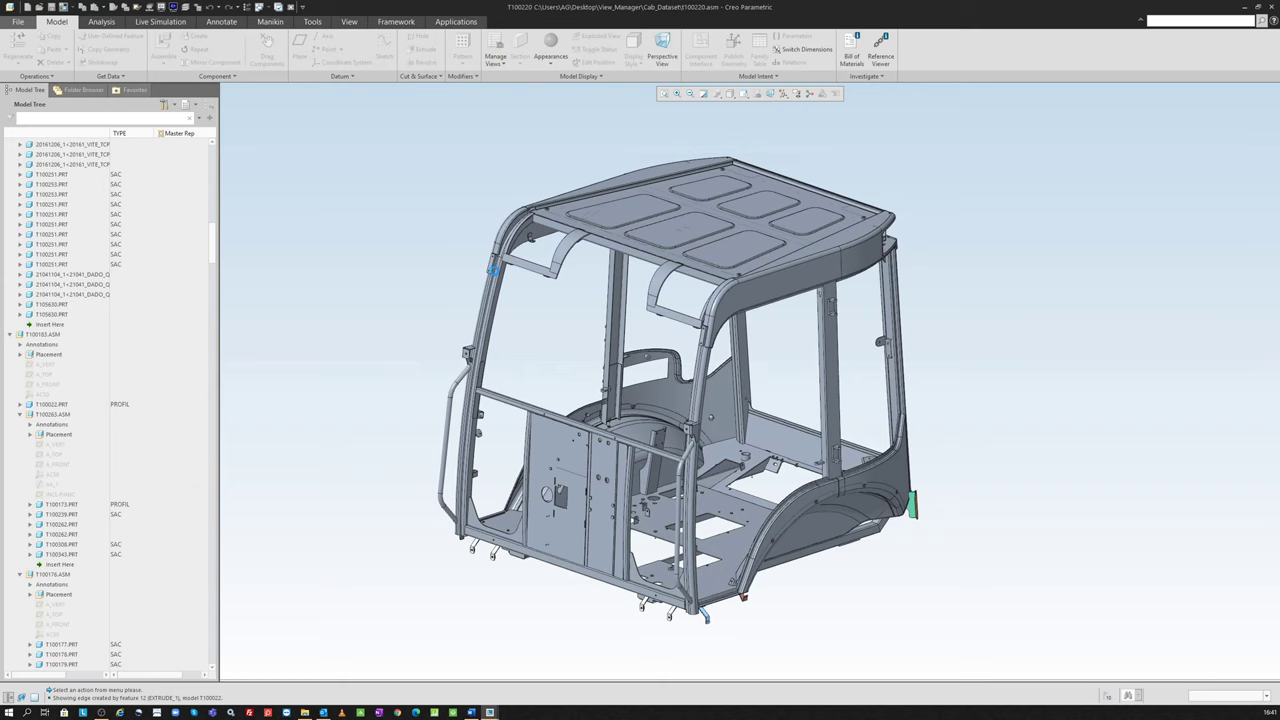
Step: Show the appearance states in View Manager, activate Master Appearance and enlarge the window
{"action": "left_click", "coordinate": [756, 95]}
{"action": "left_click_drag", "start_coordinate": [1138, 152], "coordinate": [995, 232]}
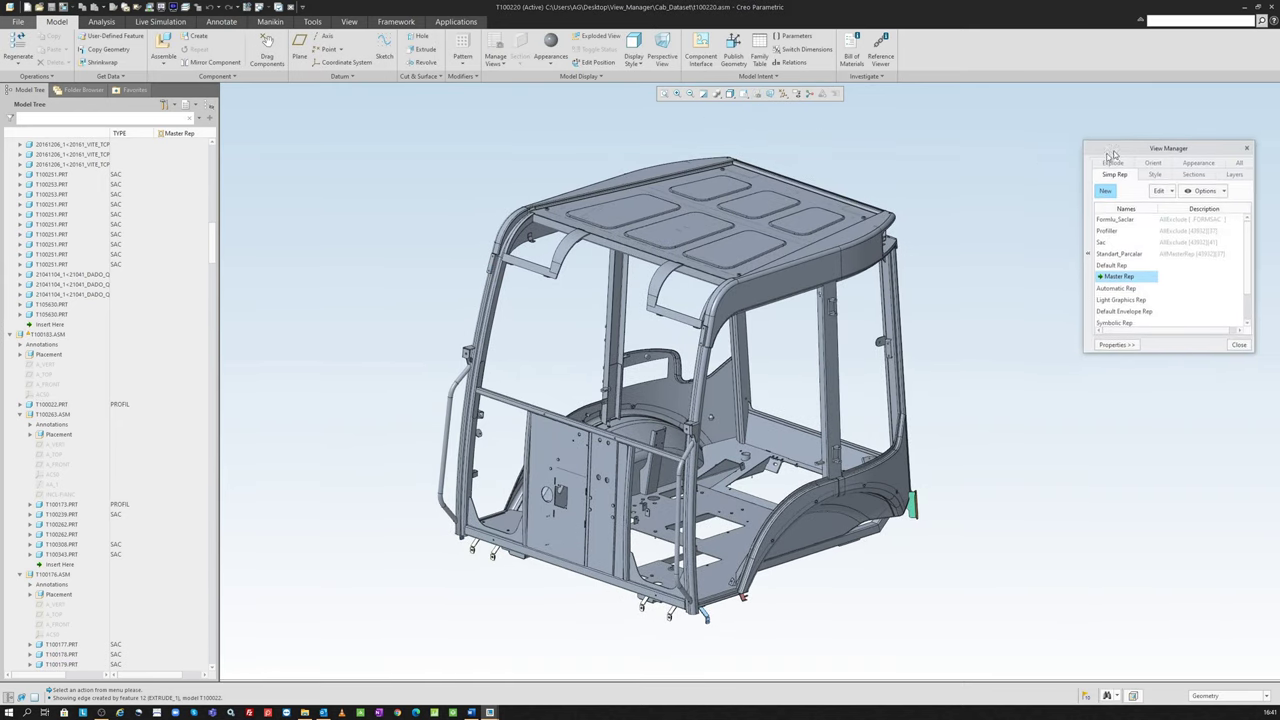
{"action": "left_click", "coordinate": [1071, 238]}
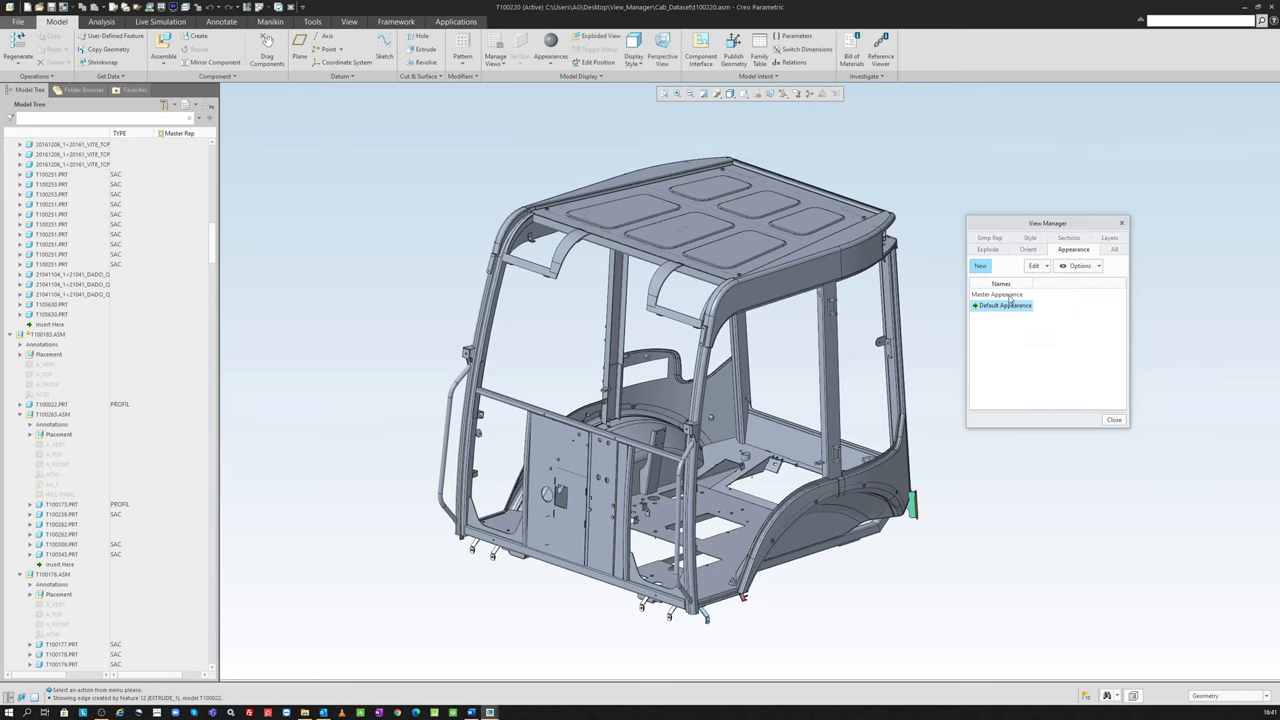
{"action": "double_click", "coordinate": [1008, 295]}
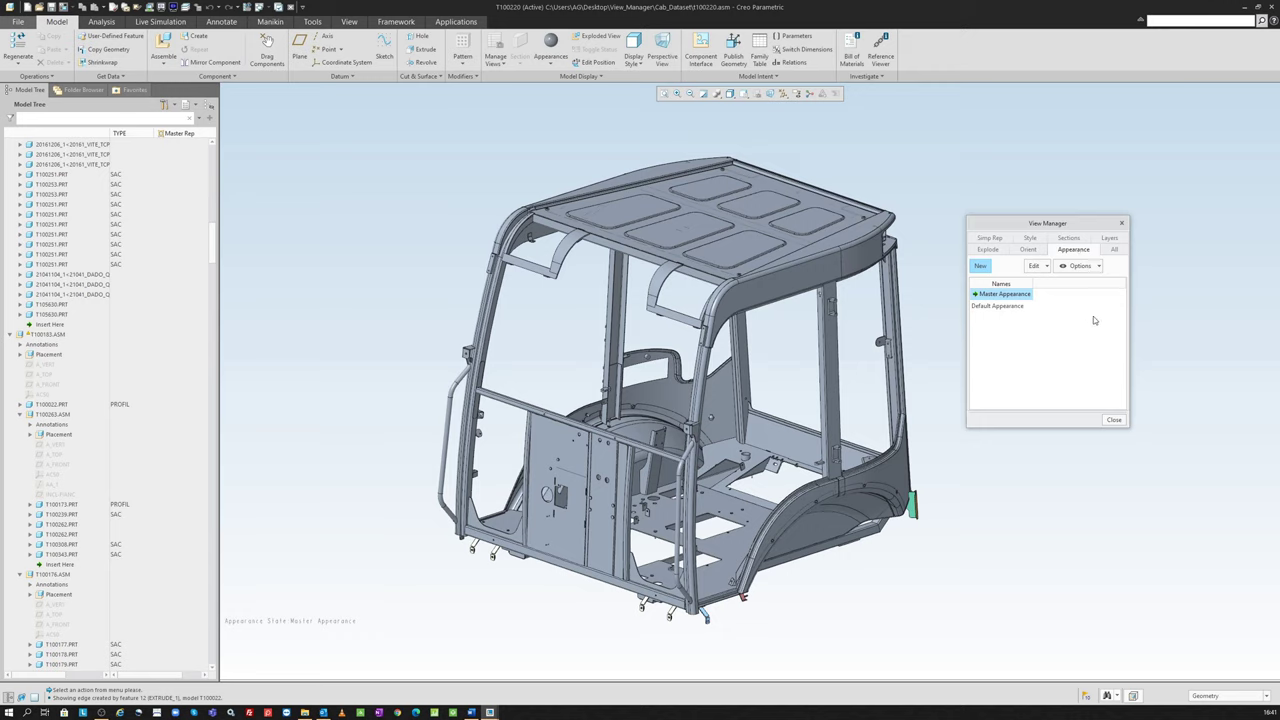
{"action": "left_click_drag", "start_coordinate": [1033, 284], "coordinate": [1072, 284]}
{"action": "left_click_drag", "start_coordinate": [1128, 336], "coordinate": [1184, 336]}
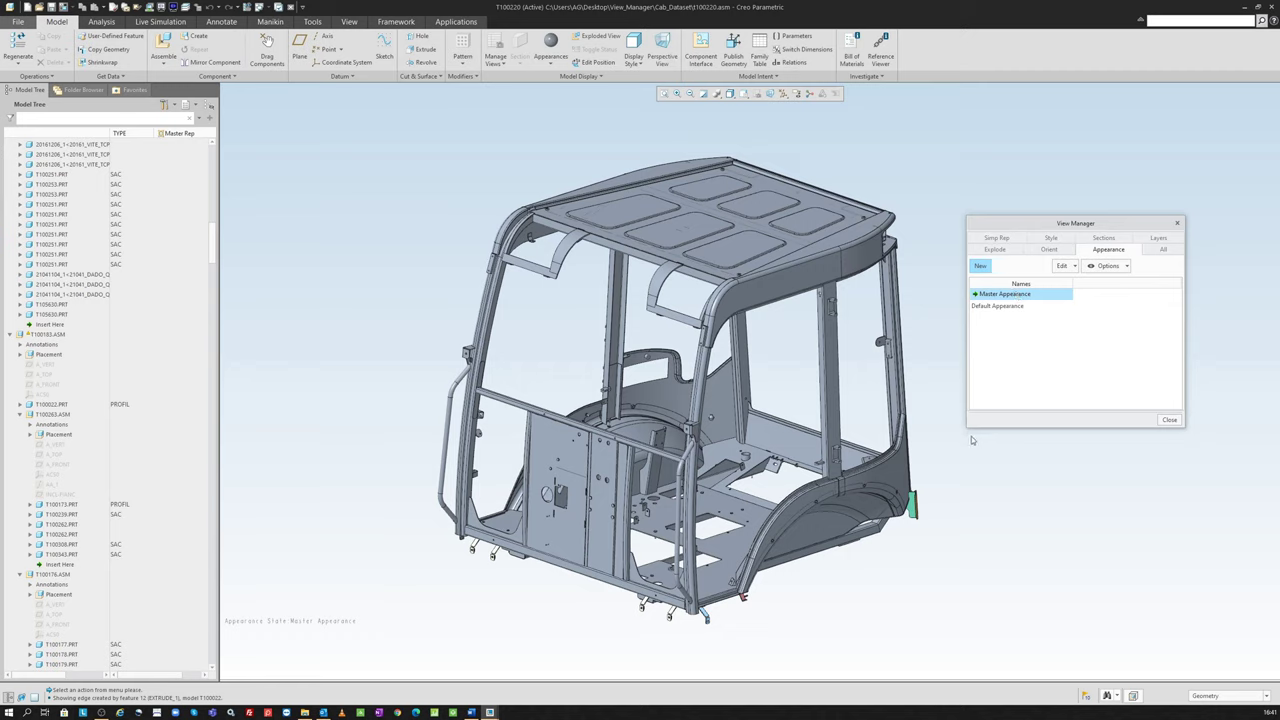
{"action": "left_click_drag", "start_coordinate": [976, 424], "coordinate": [977, 464]}
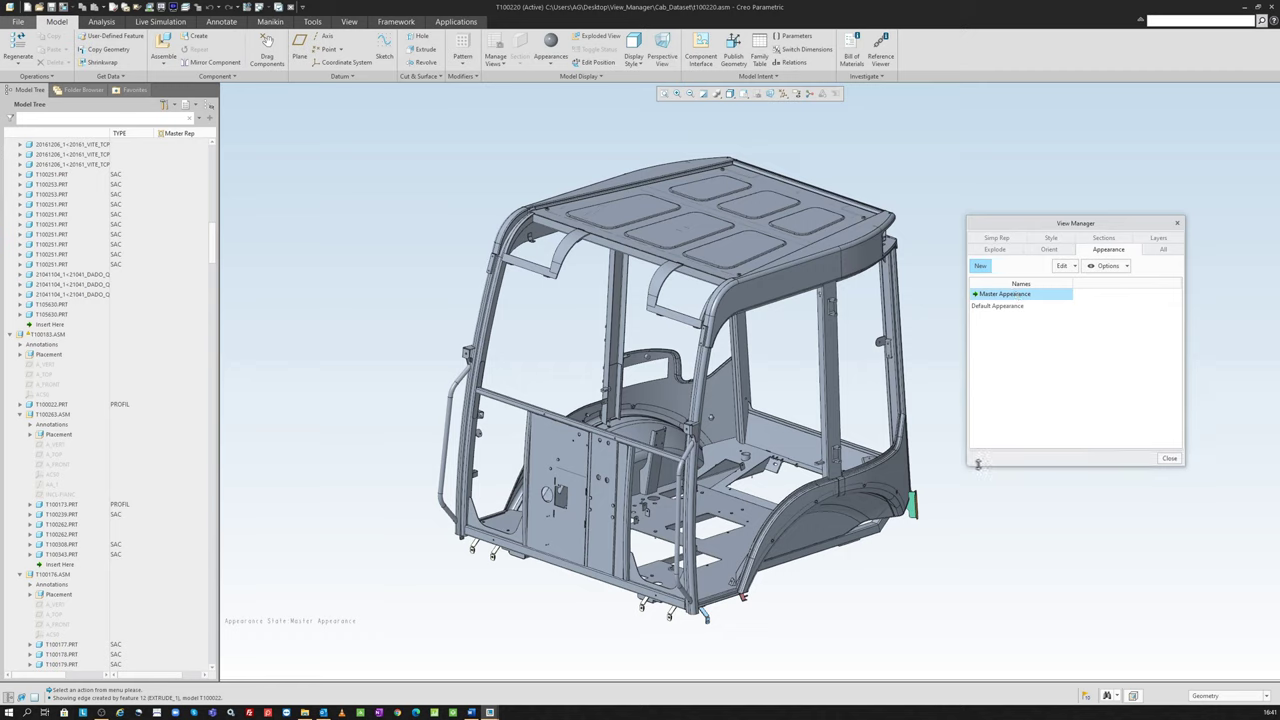
Step: Reactivate Master Appearance, clear the model selection and move the Search Tool beside the cab
{"action": "double_click", "coordinate": [1022, 296]}
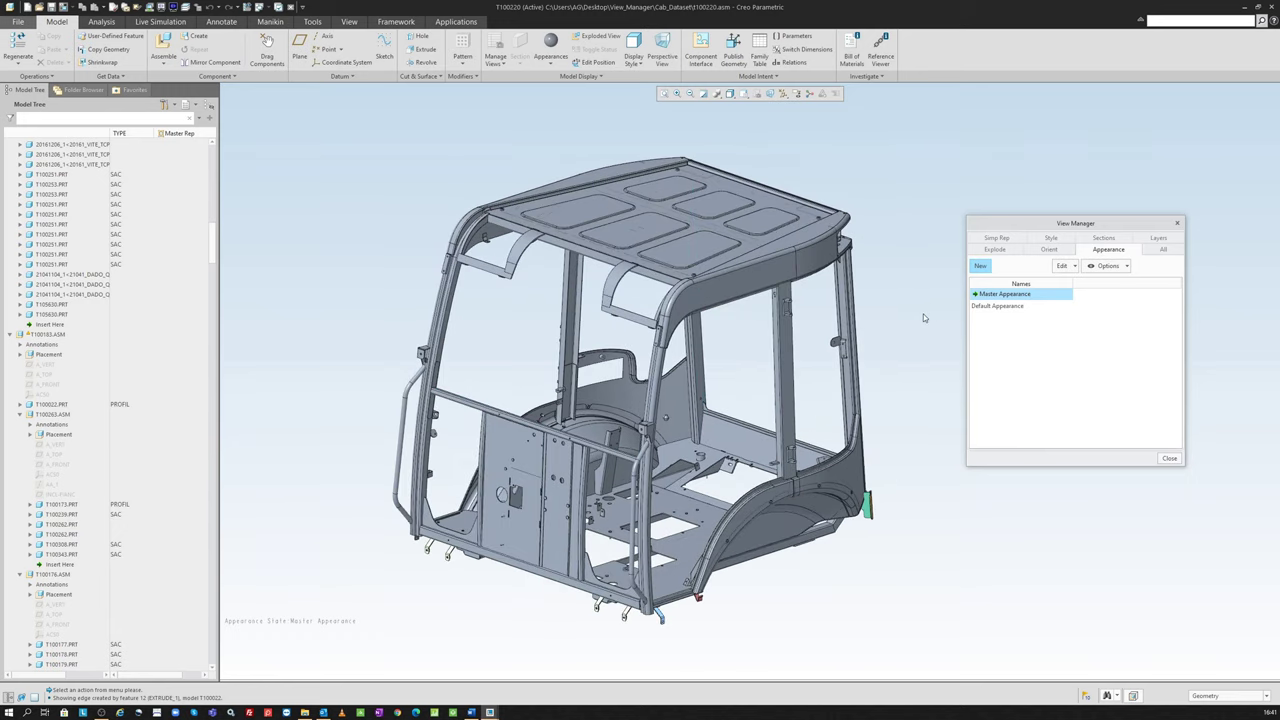
{"action": "left_click", "coordinate": [906, 201]}
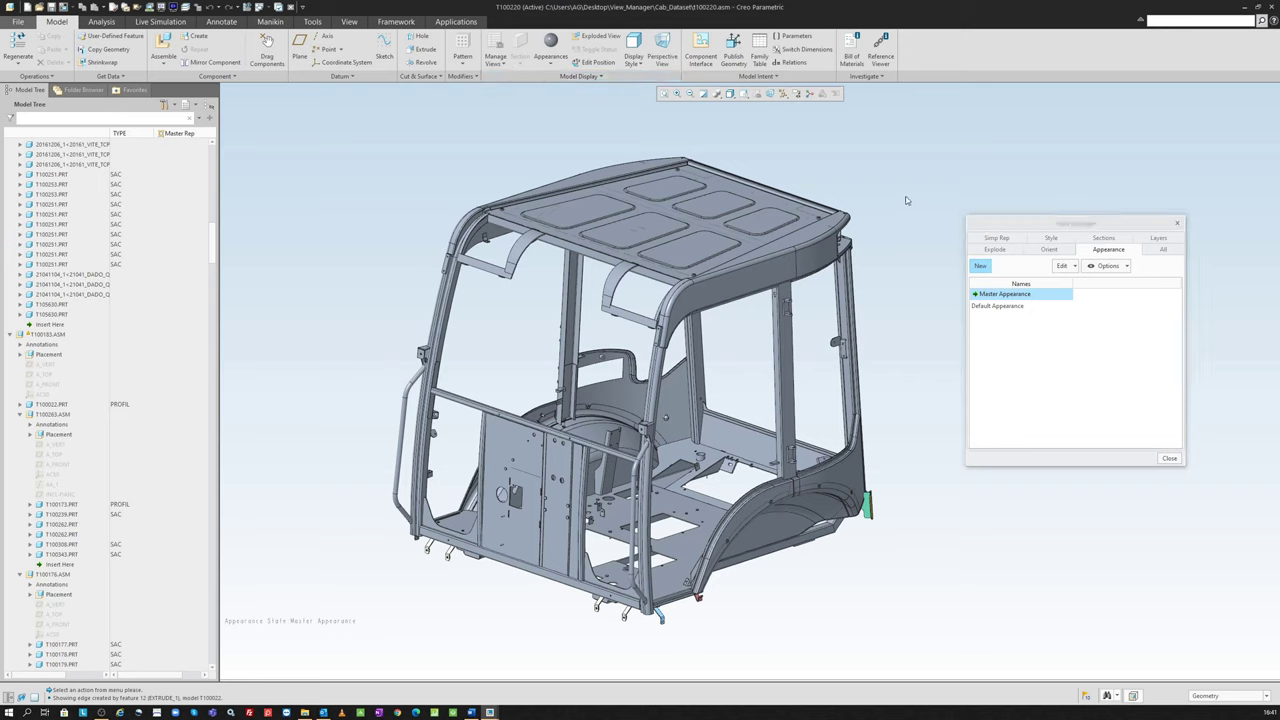
{"action": "left_click_drag", "start_coordinate": [1174, 14], "coordinate": [968, 127]}
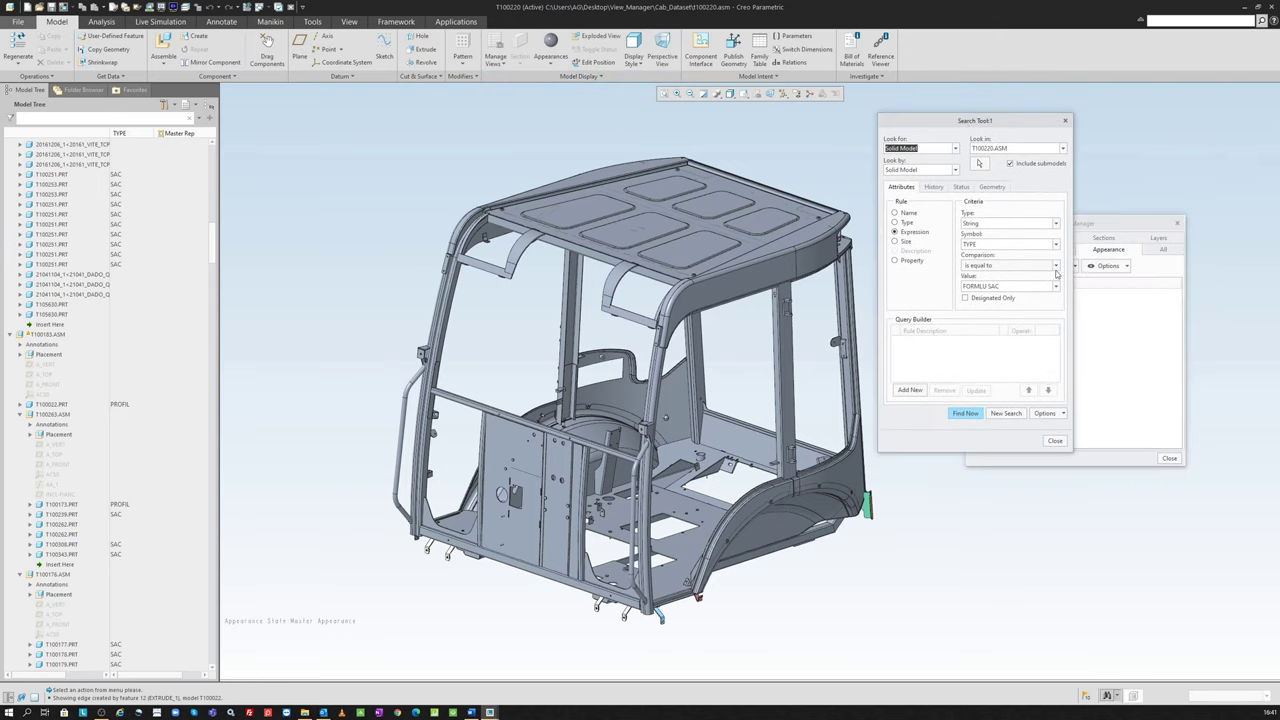
Step: Find all 21 TYPE PROFIL frame parts and give them a green appearance
{"action": "left_click", "coordinate": [1046, 418]}
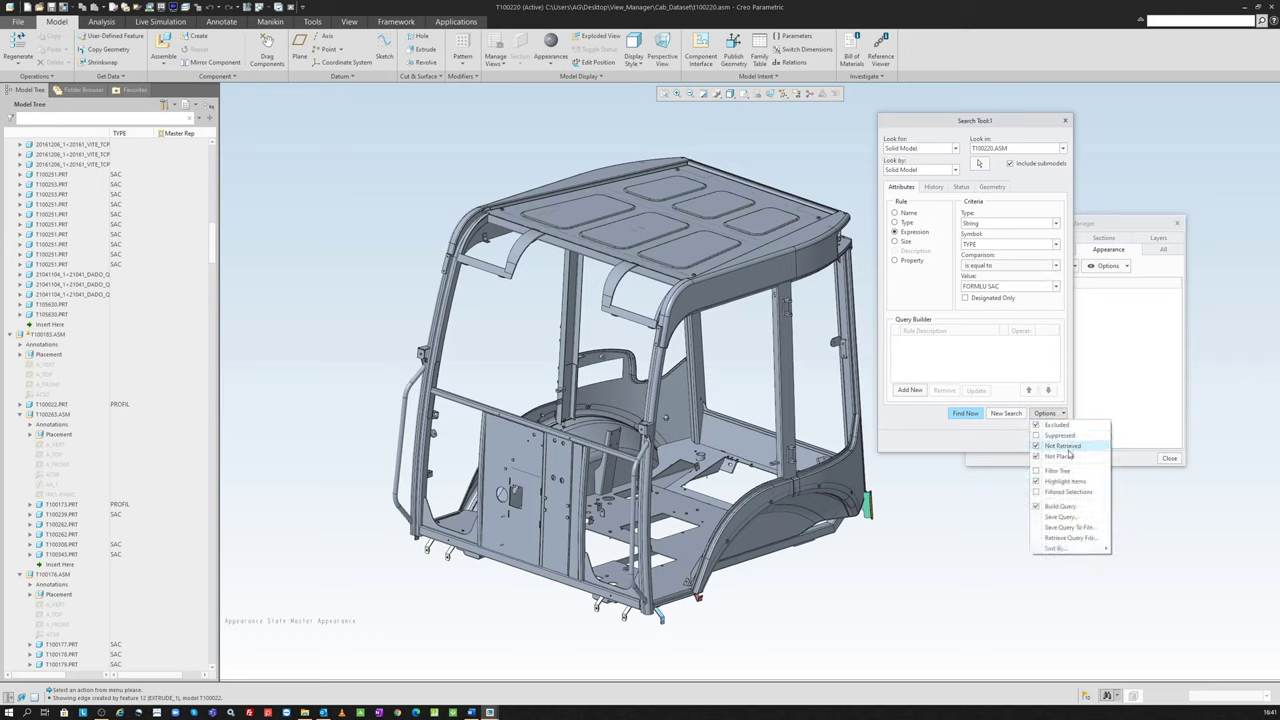
{"action": "left_click", "coordinate": [1052, 506]}
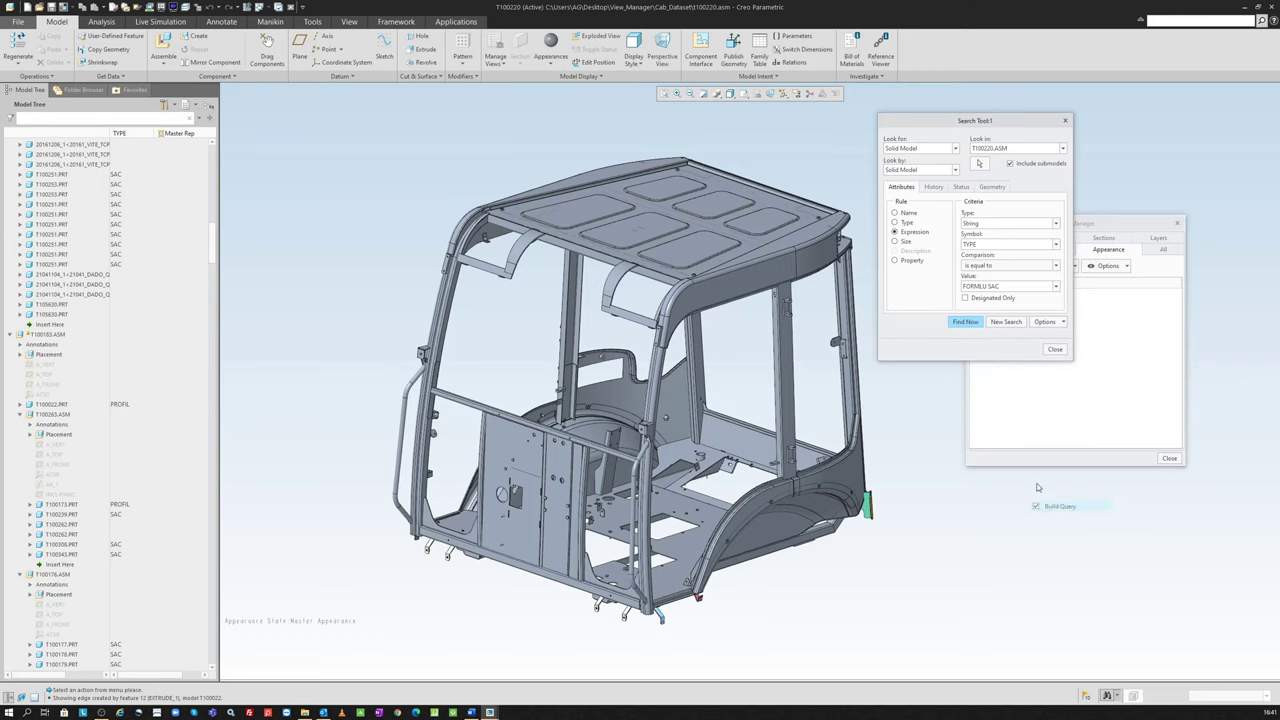
{"action": "left_click", "coordinate": [1057, 289]}
{"action": "left_click", "coordinate": [1005, 304]}
{"action": "left_click", "coordinate": [966, 322]}
{"action": "left_click", "coordinate": [935, 381]}
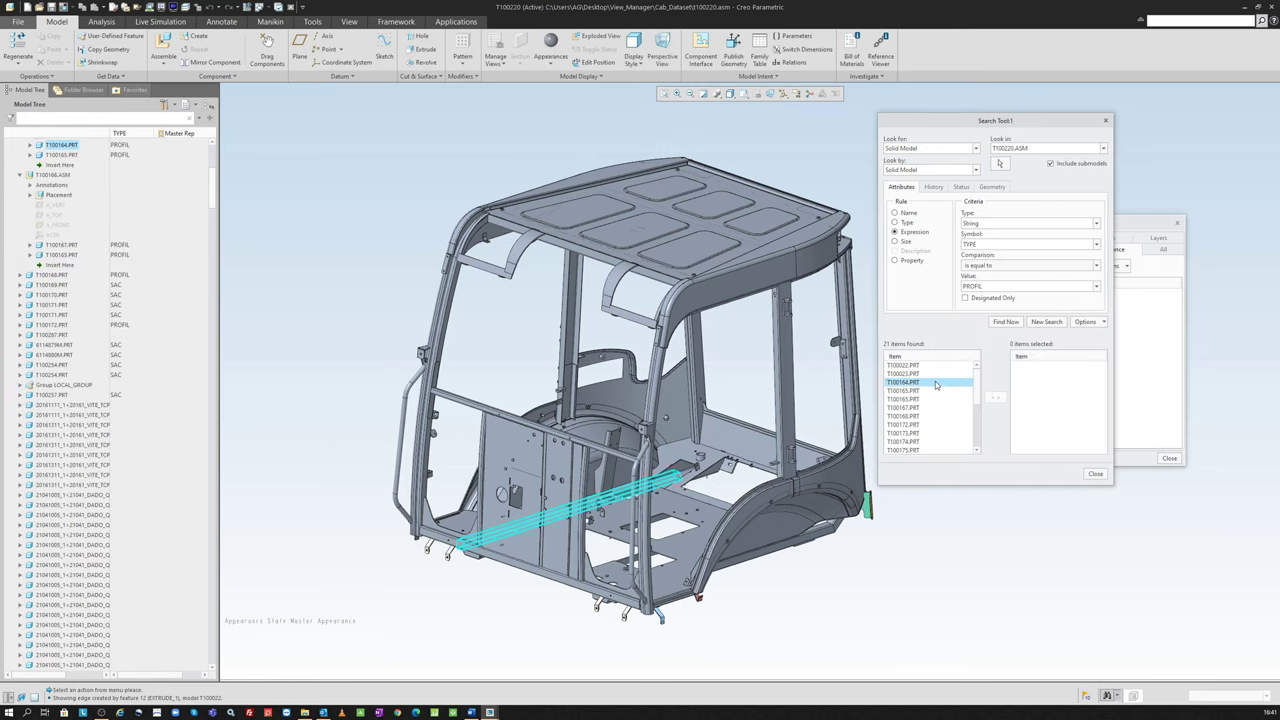
{"action": "key", "text": "ctrl+a"}
{"action": "left_click", "coordinate": [1095, 473]}
{"action": "left_click", "coordinate": [550, 50]}
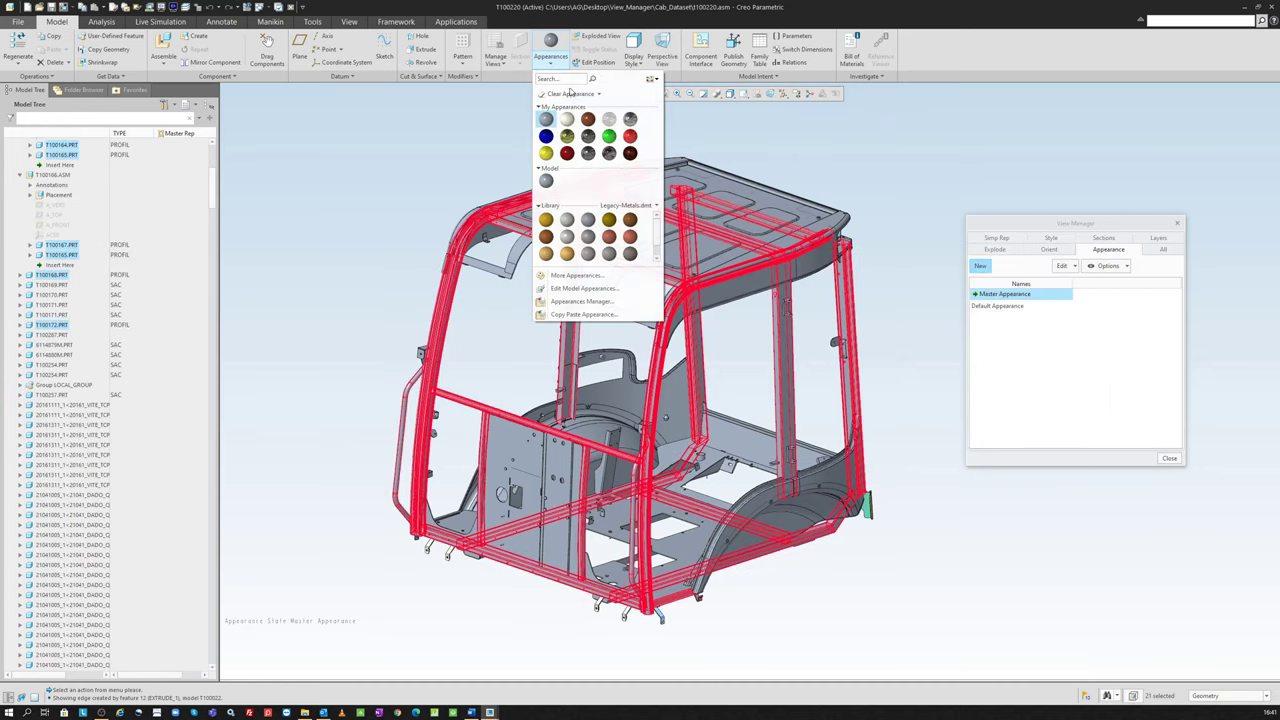
{"action": "left_click", "coordinate": [608, 136]}
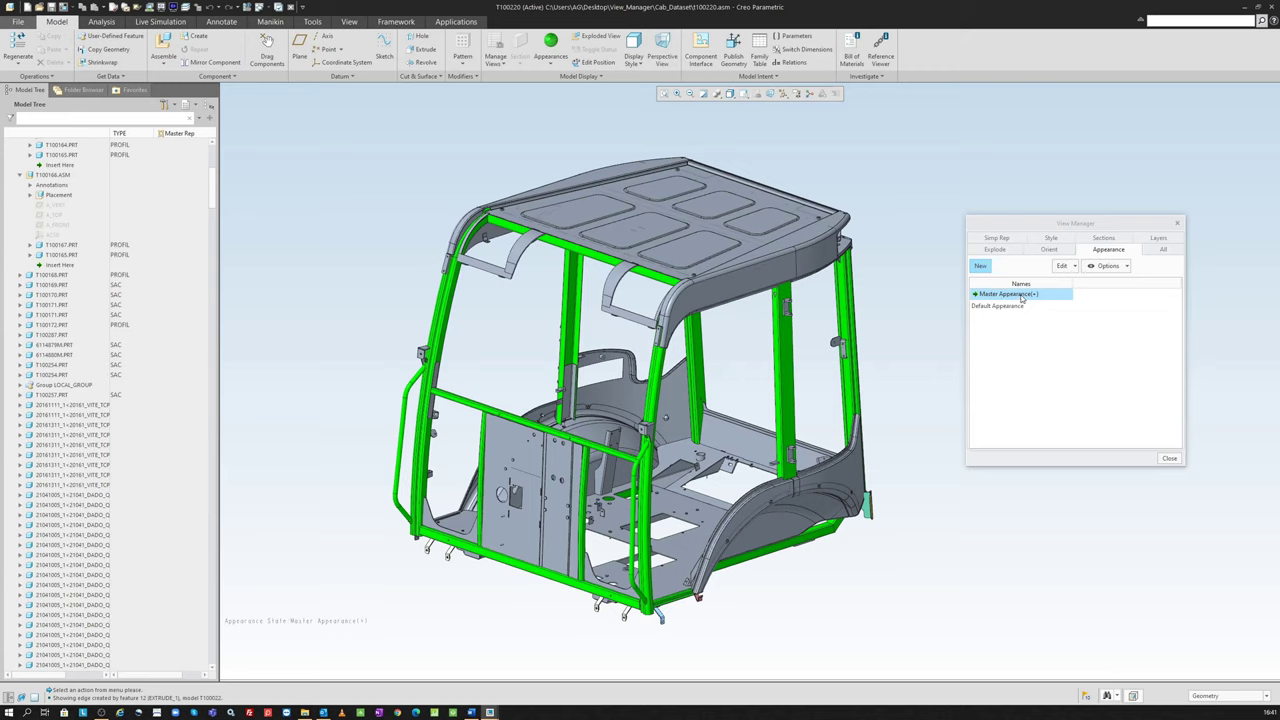
Step: Save the green colouring as appearance state Profil, preview it, and reactivate Master Appearance
{"action": "right_click", "coordinate": [1022, 298]}
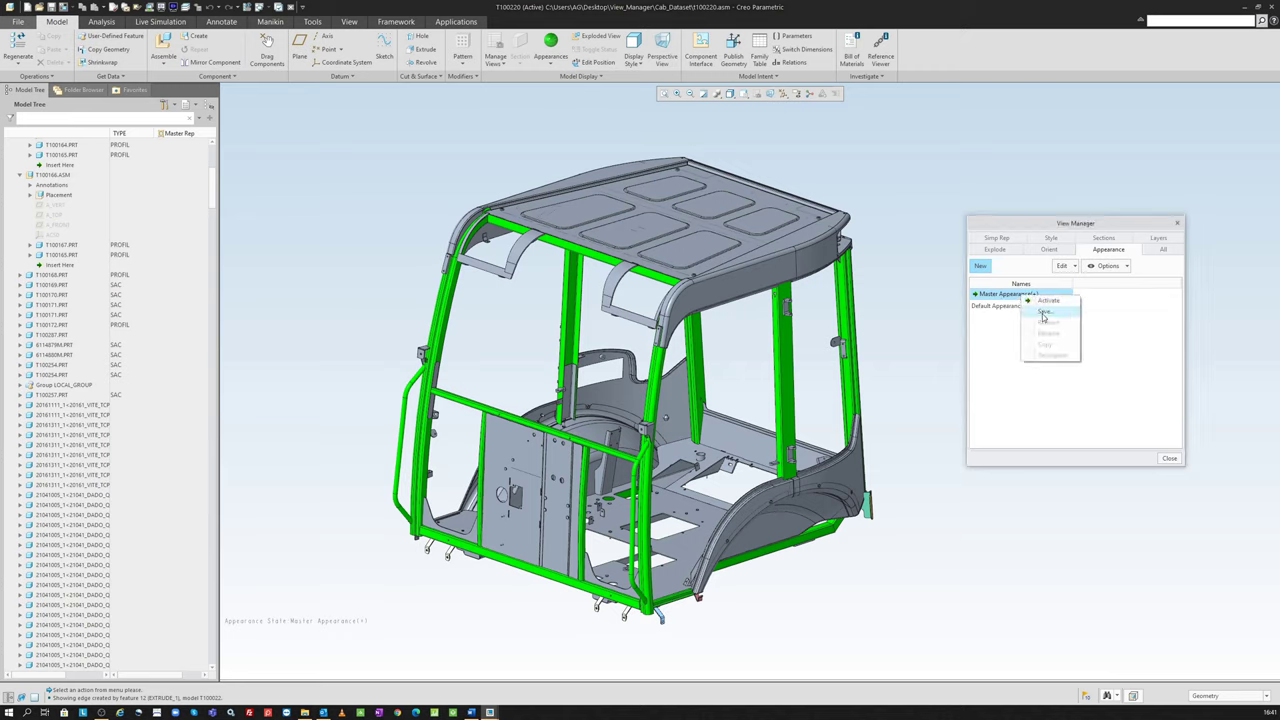
{"action": "left_click", "coordinate": [1044, 313]}
{"action": "type", "text": "Profil"}
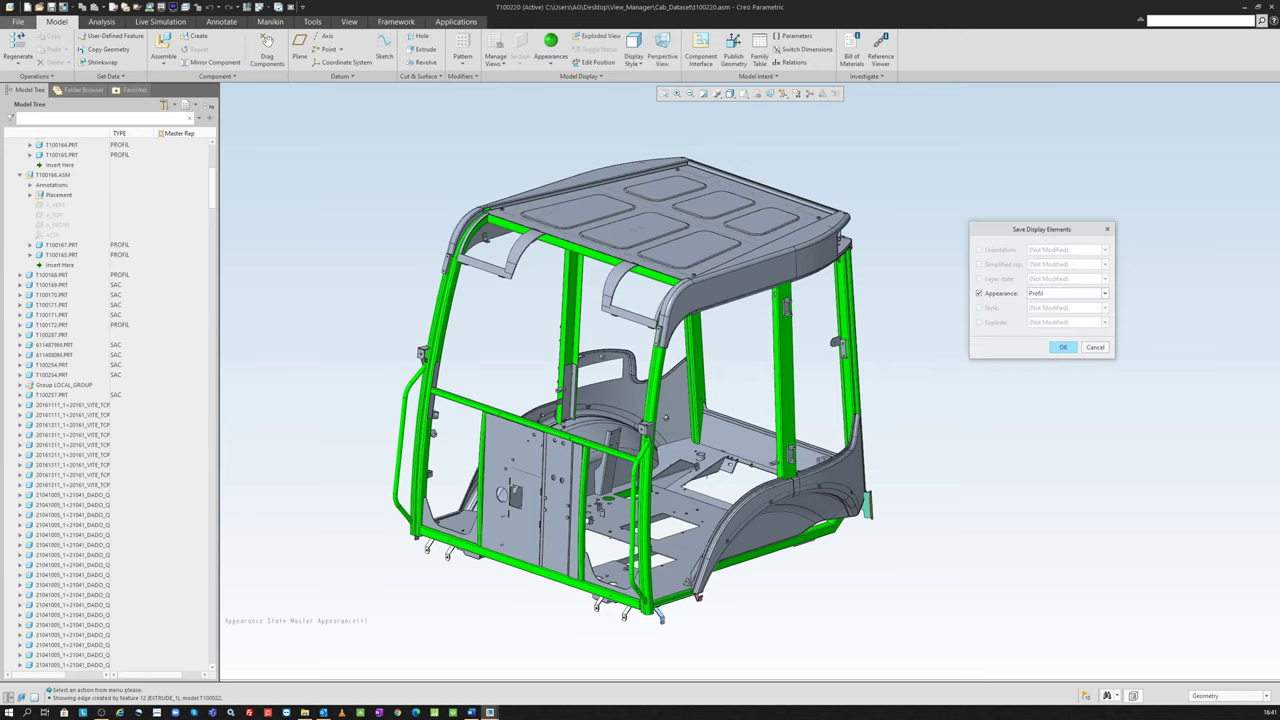
{"action": "key", "text": "Return"}
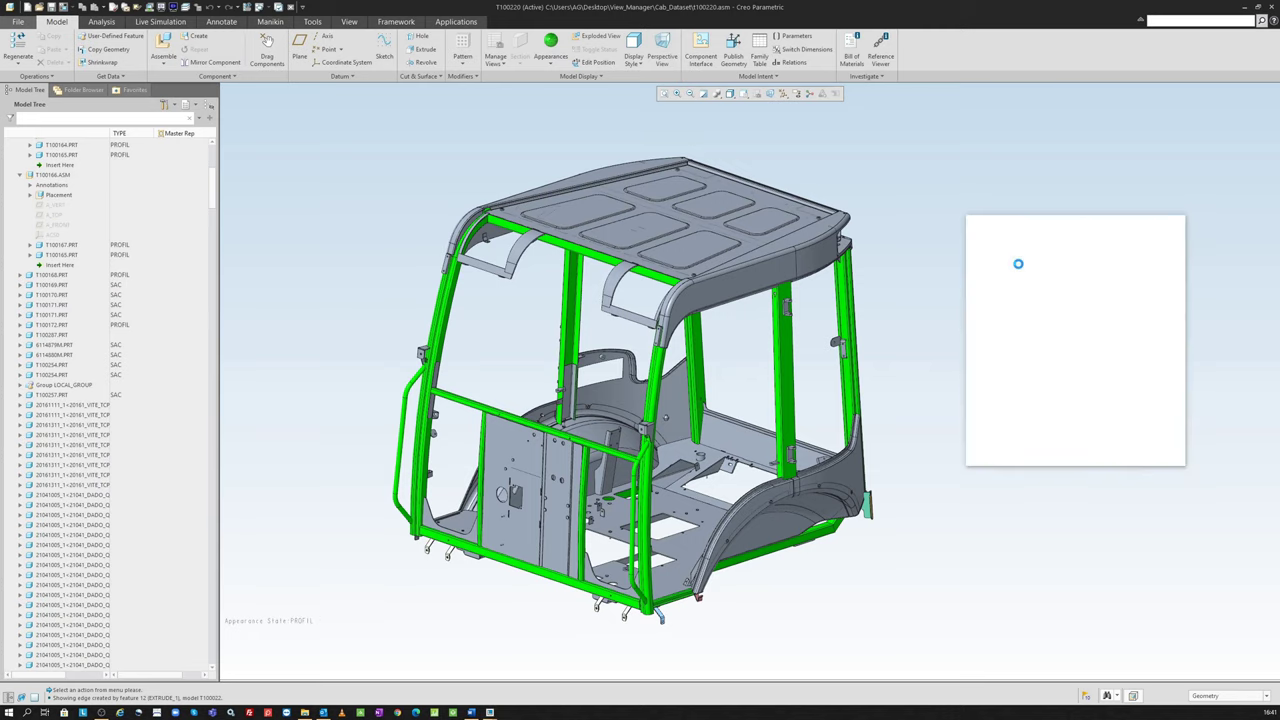
{"action": "double_click", "coordinate": [1006, 306]}
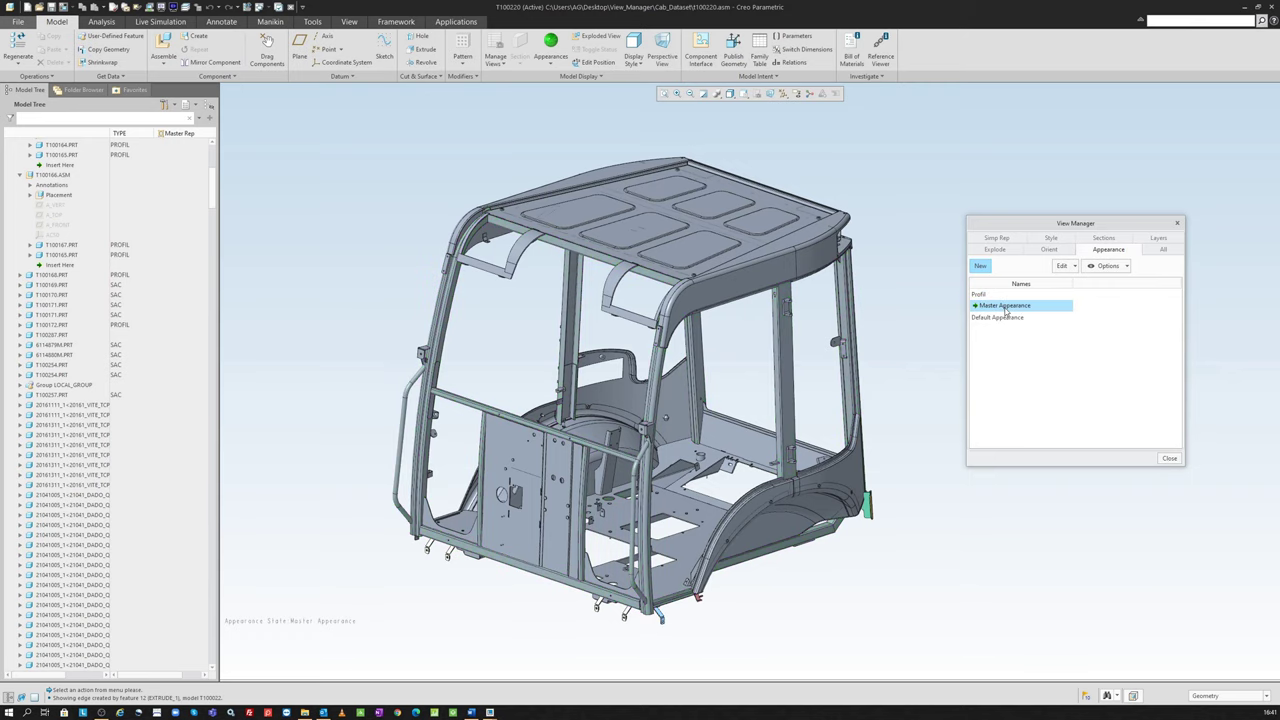
{"action": "double_click", "coordinate": [1000, 295]}
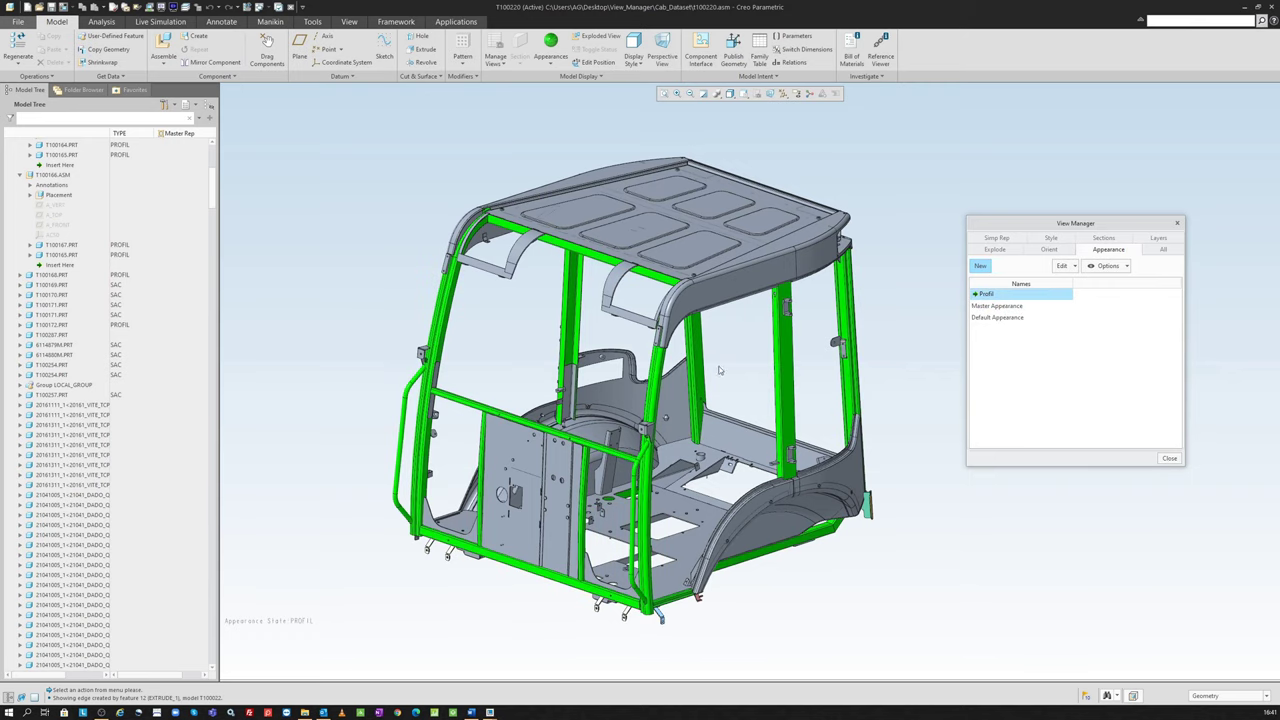
{"action": "double_click", "coordinate": [1017, 306]}
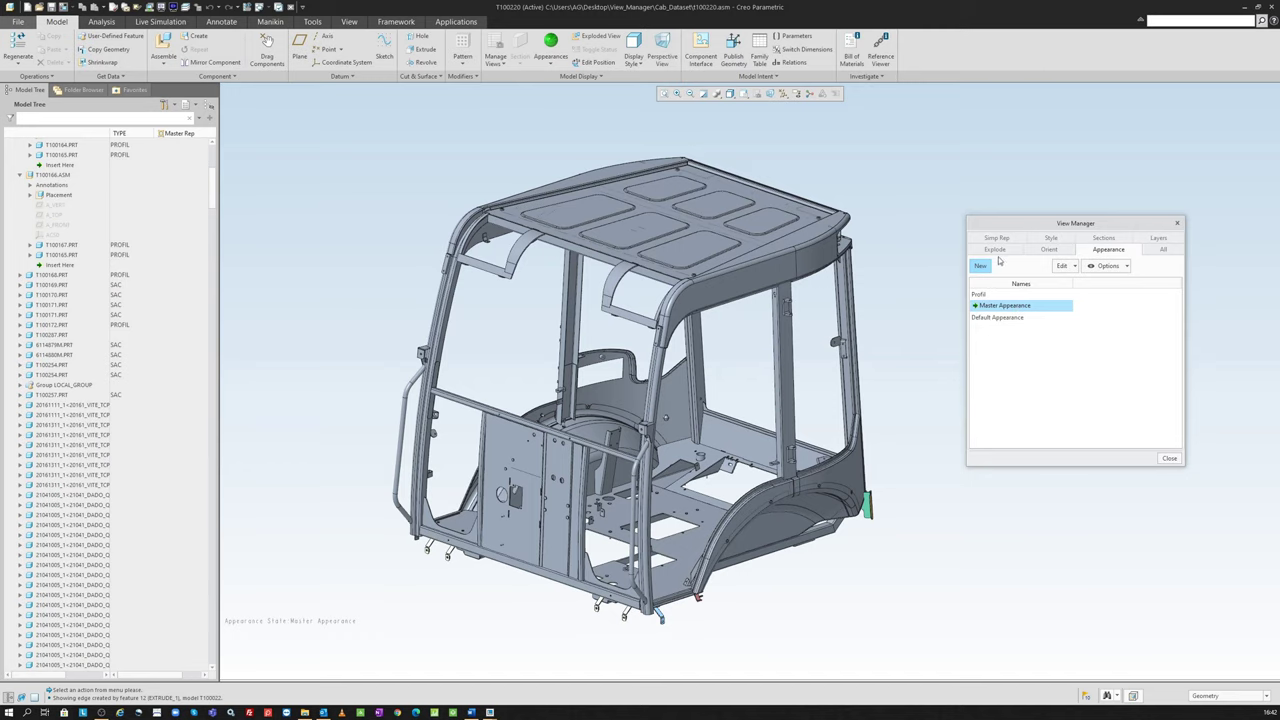
Step: Find all 136 TYPE SAC sheet parts and give them a yellow appearance
{"action": "key", "text": "ctrl+f"}
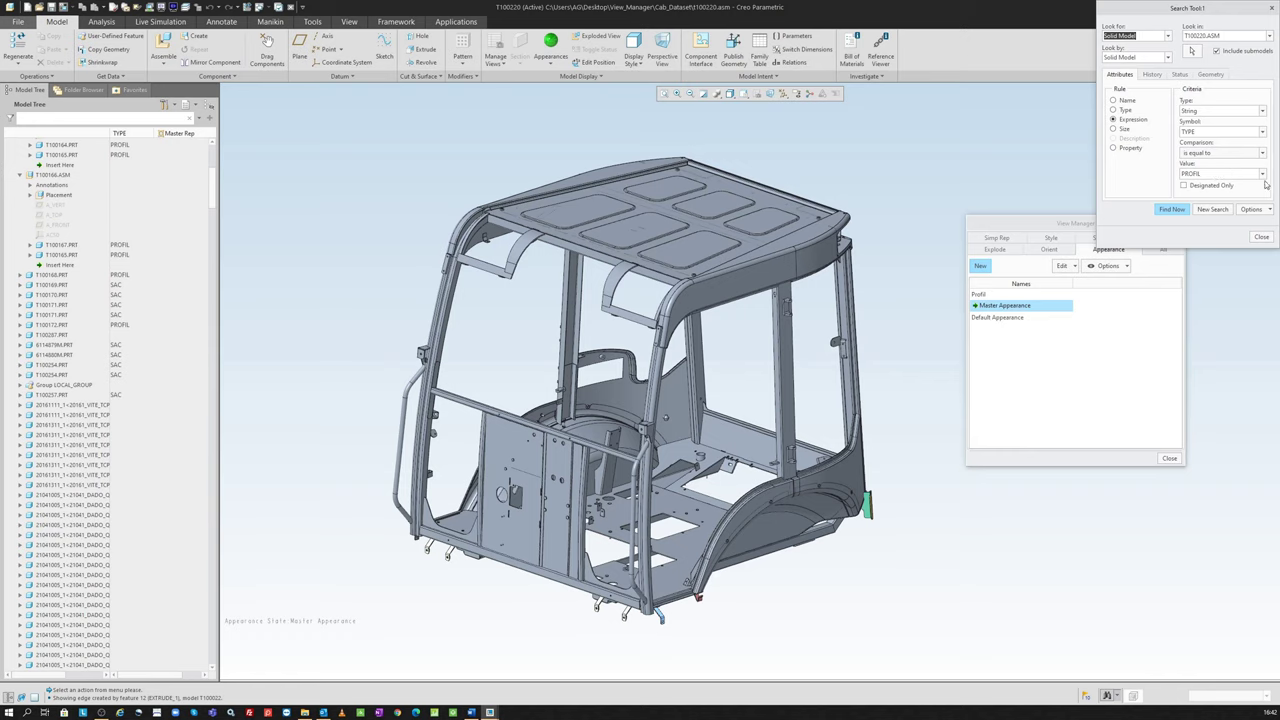
{"action": "left_click", "coordinate": [1263, 175]}
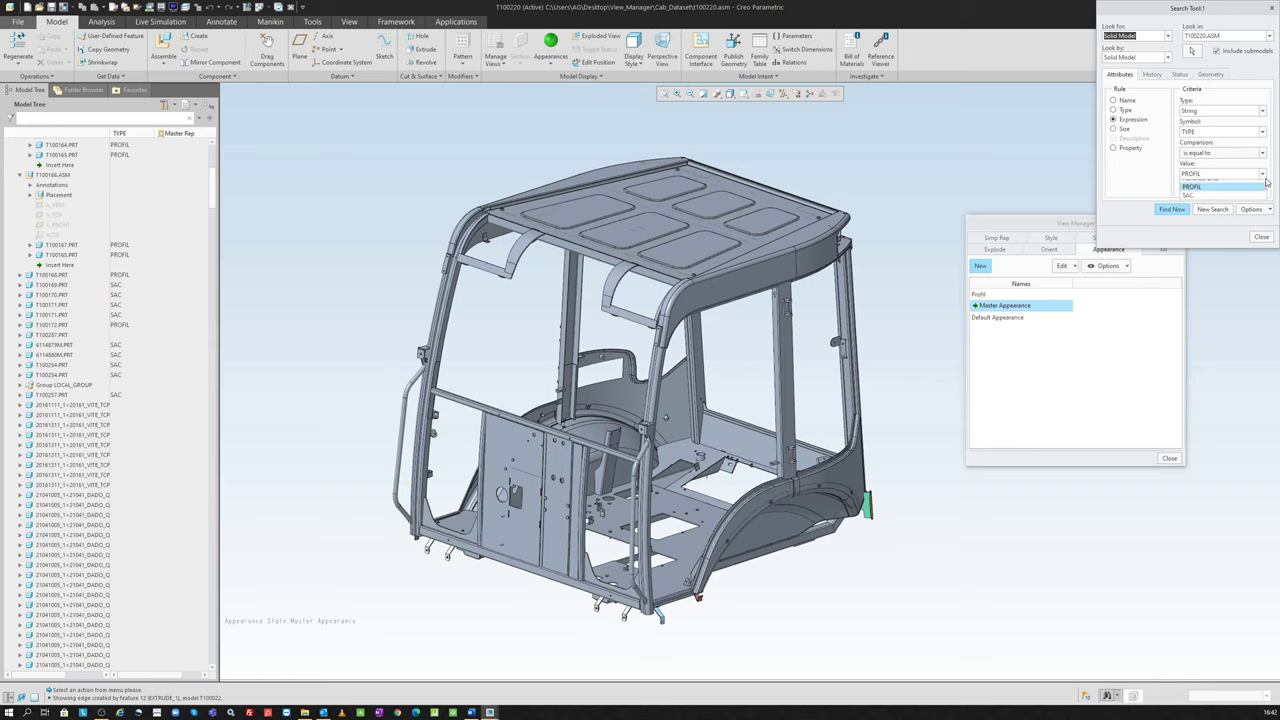
{"action": "left_click", "coordinate": [1211, 202]}
{"action": "left_click", "coordinate": [1170, 212]}
{"action": "left_click", "coordinate": [1090, 295]}
{"action": "key", "text": "ctrl+a"}
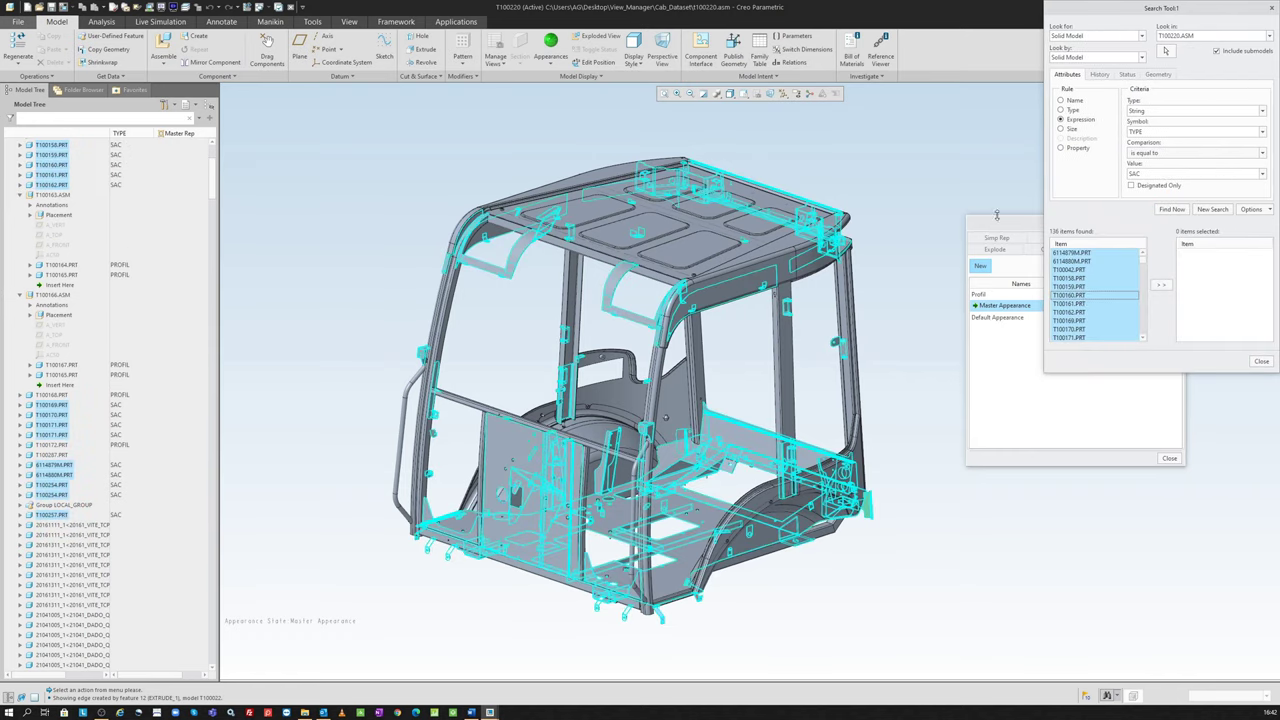
{"action": "left_click", "coordinate": [1261, 361]}
{"action": "left_click", "coordinate": [566, 62]}
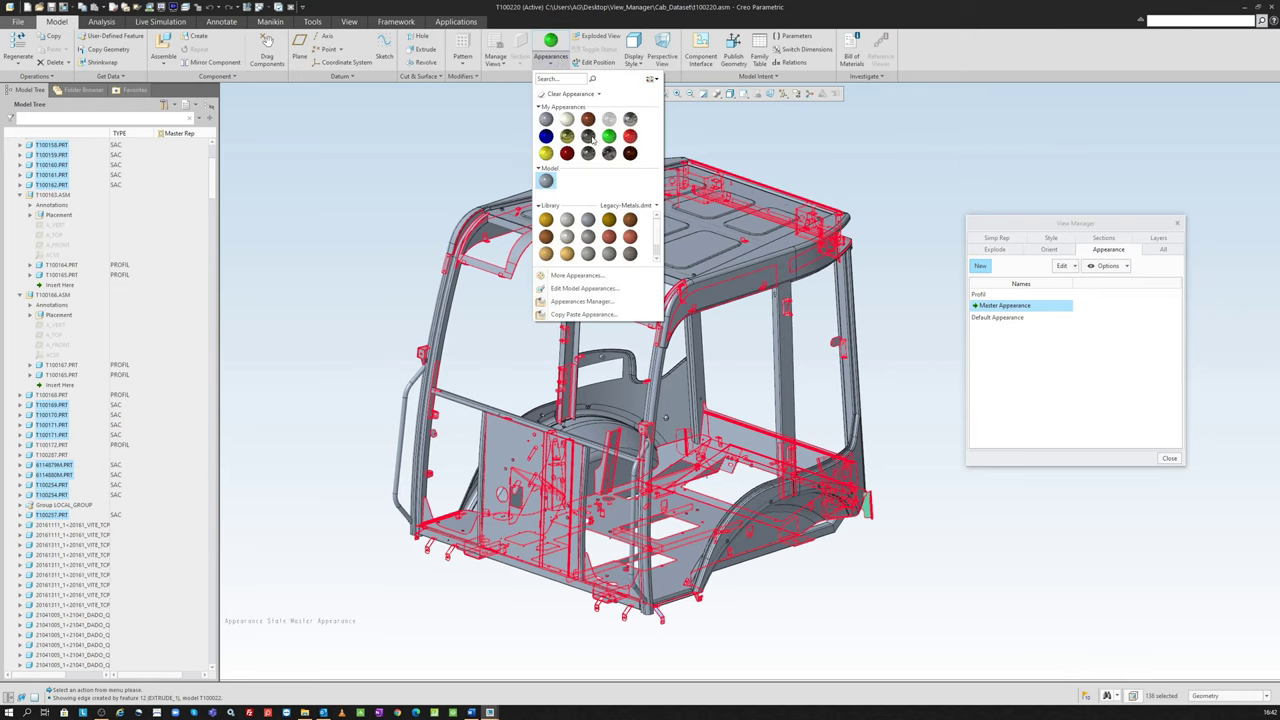
{"action": "left_click", "coordinate": [550, 155]}
Step: Save the yellow colouring as appearance state Saclar and reactivate Master Appearance
{"action": "right_click", "coordinate": [1017, 308]}
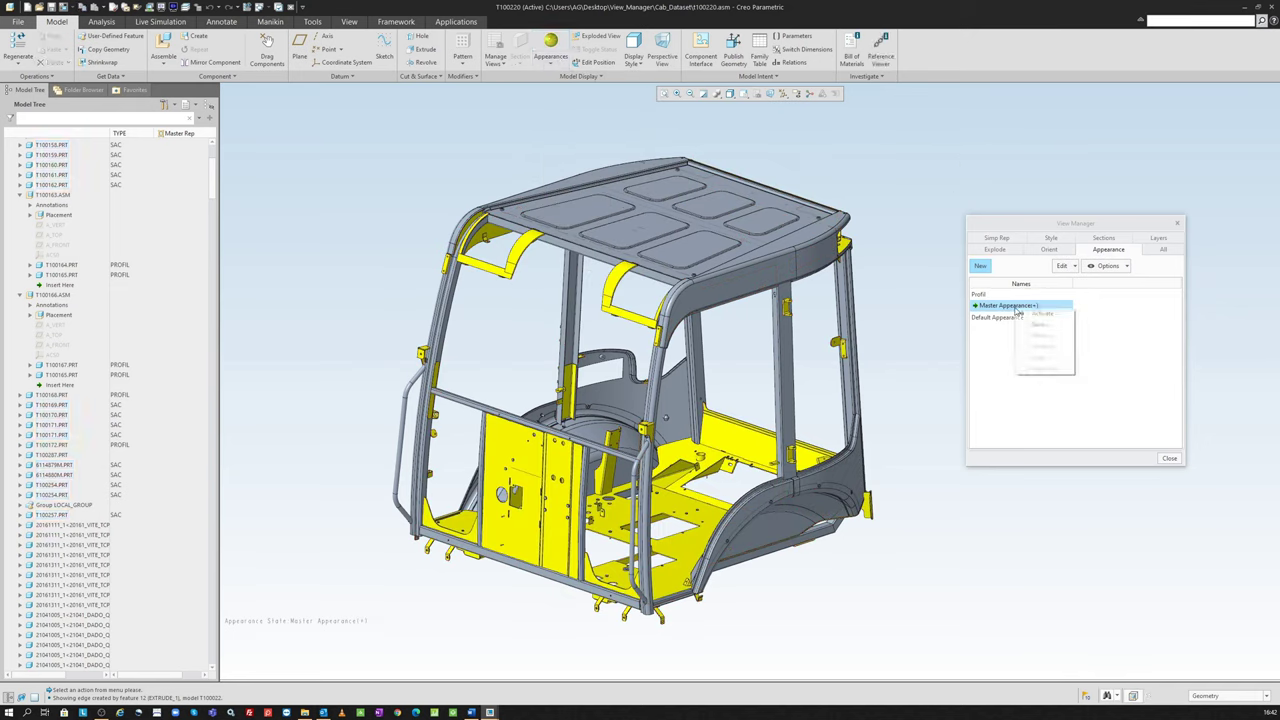
{"action": "left_click", "coordinate": [1042, 330]}
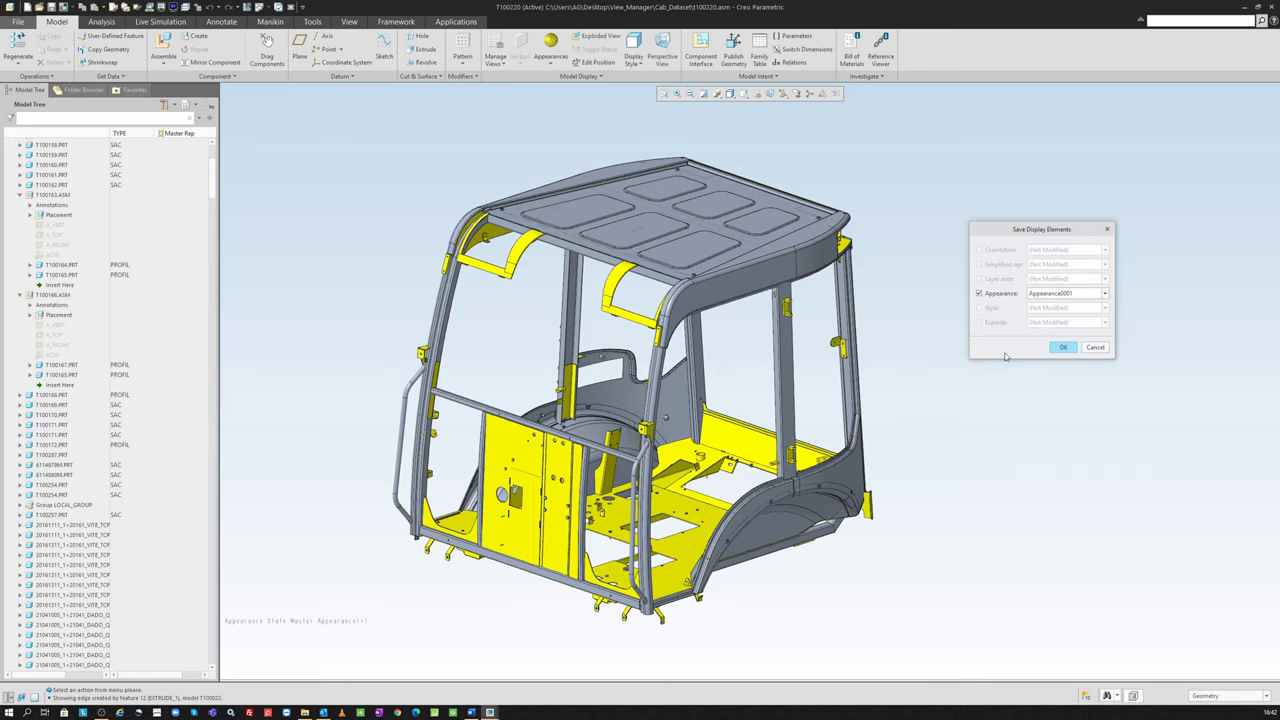
{"action": "double_click", "coordinate": [1083, 291]}
{"action": "type", "text": "Saclar"}
{"action": "key", "text": "Return"}
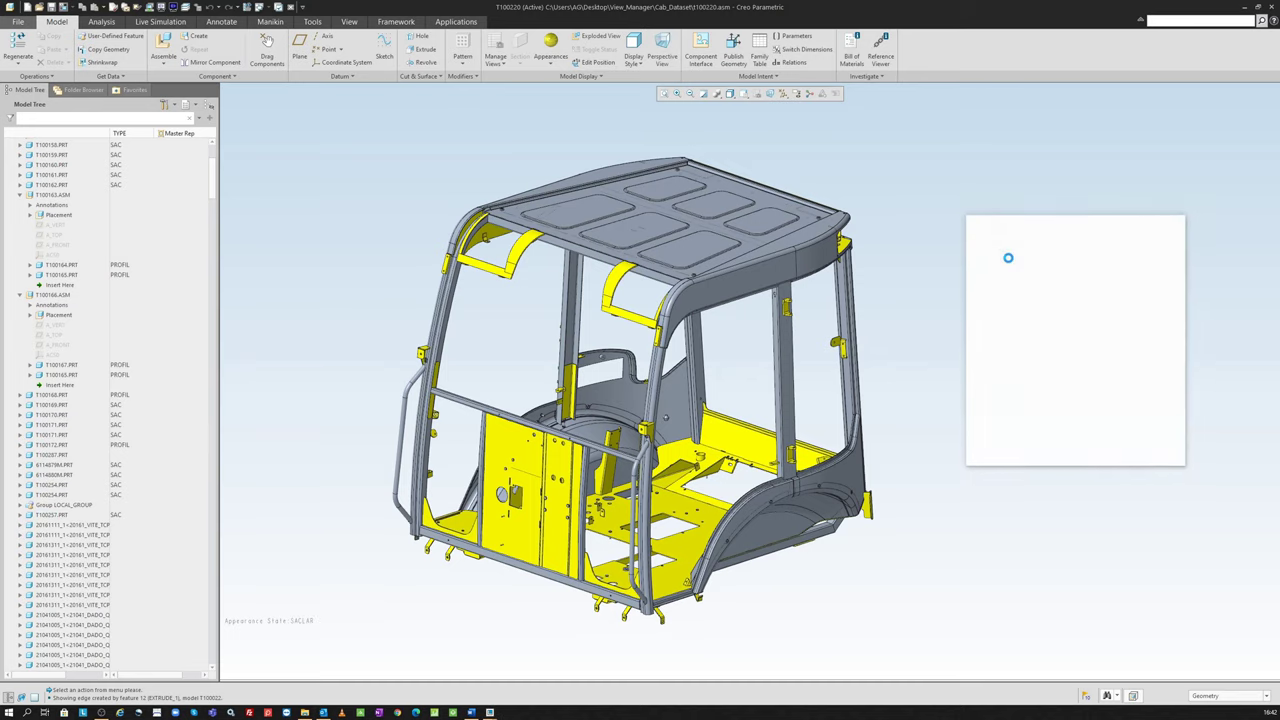
{"action": "double_click", "coordinate": [988, 317]}
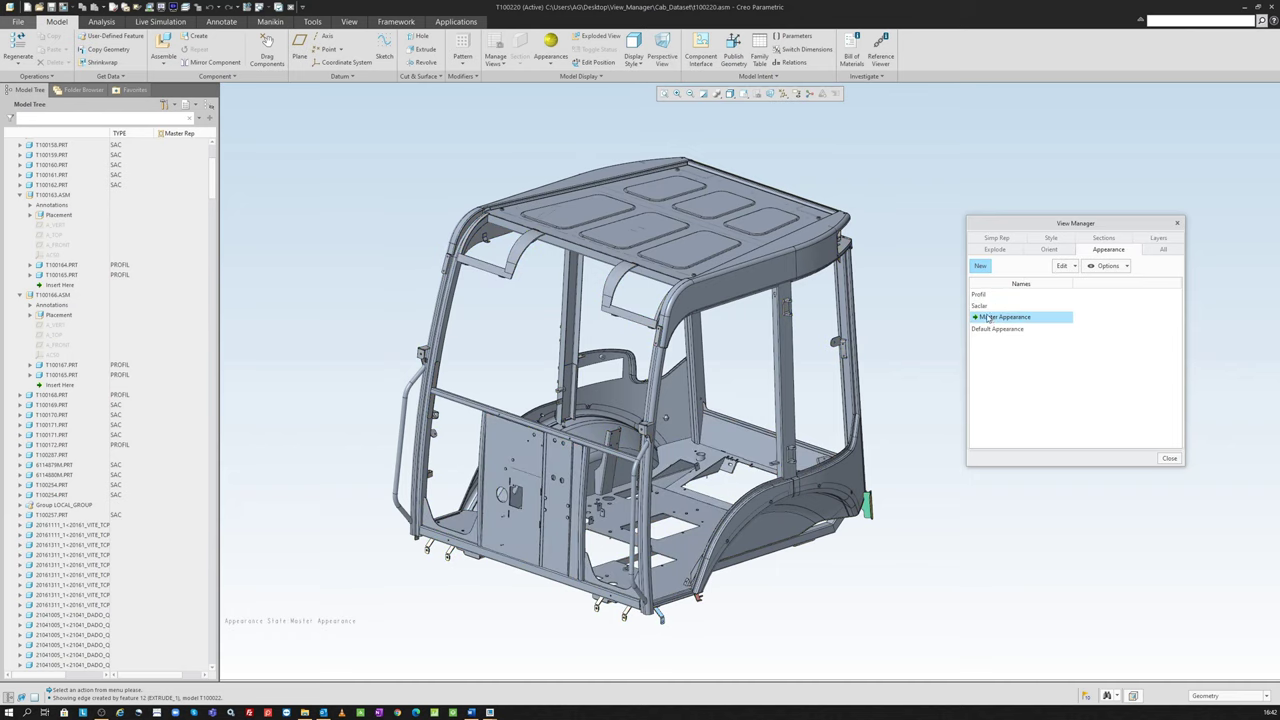
Step: Find the nine TYPE FORMULU SAC parts and apply the ptc-legacy-copper appearance
{"action": "key", "text": "ctrl+f"}
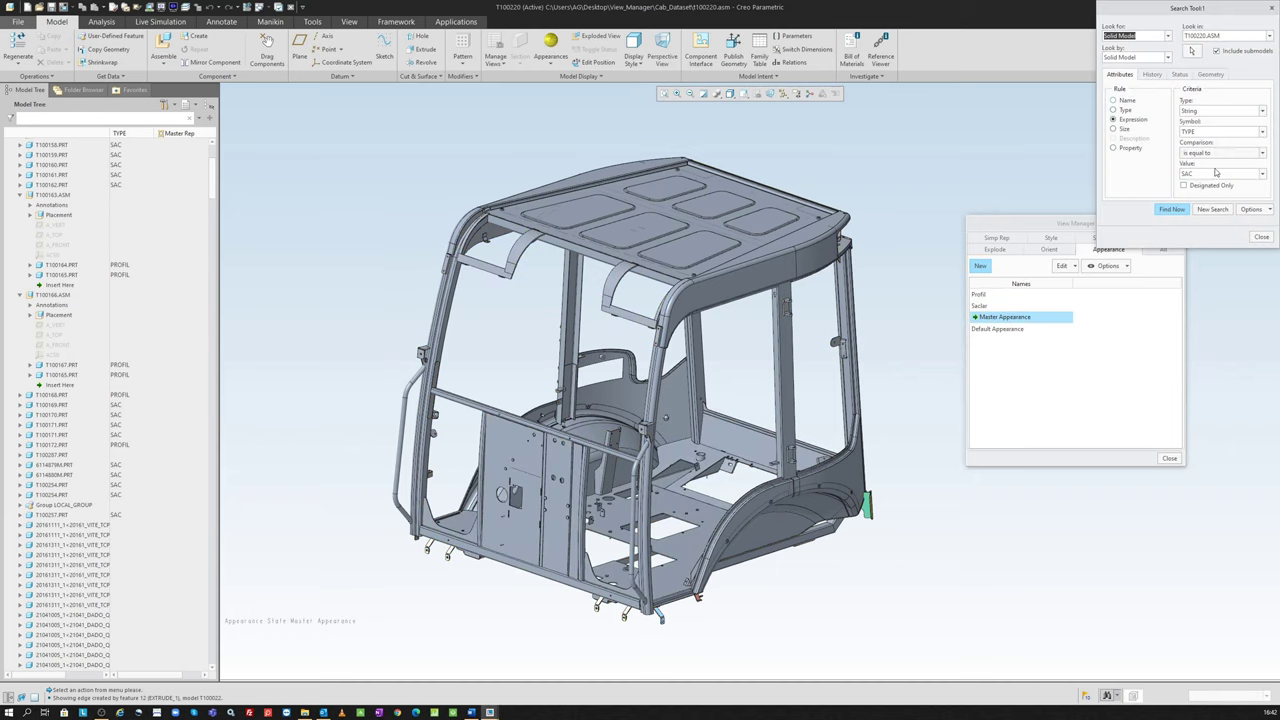
{"action": "left_click", "coordinate": [1262, 175]}
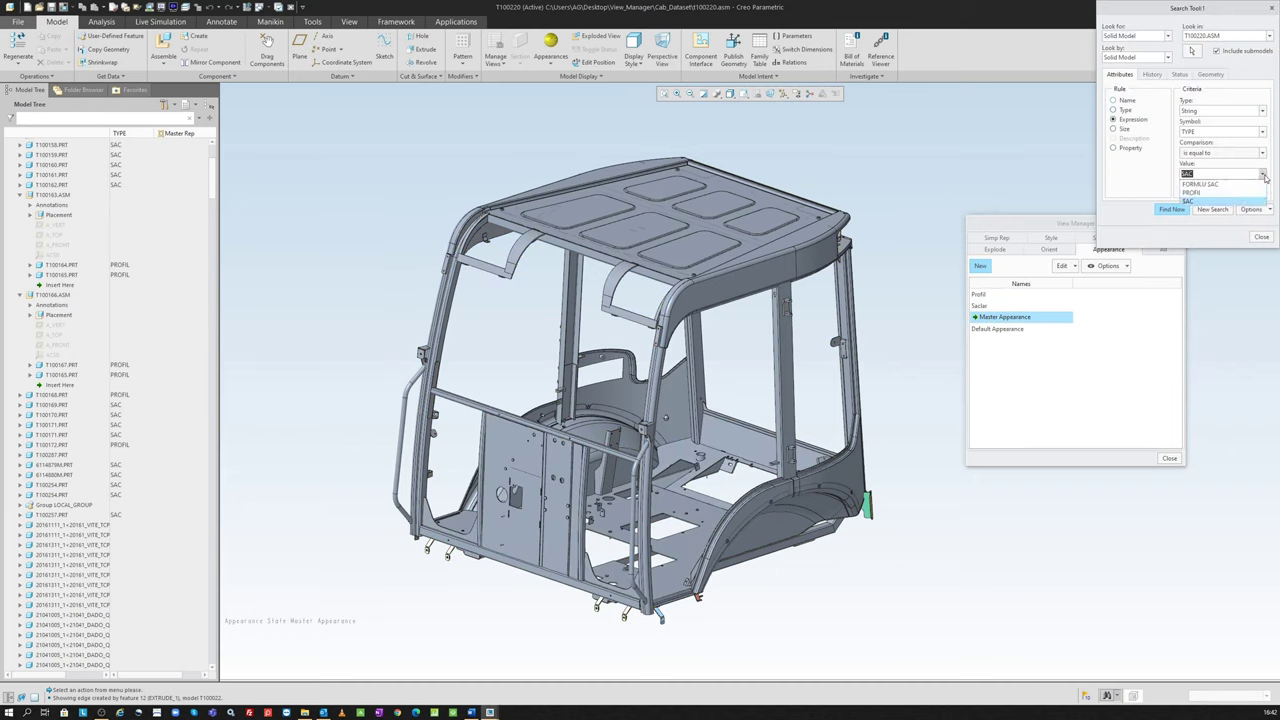
{"action": "left_click", "coordinate": [1200, 184]}
{"action": "left_click", "coordinate": [1172, 209]}
{"action": "left_click", "coordinate": [1097, 304]}
{"action": "left_click", "coordinate": [1262, 366]}
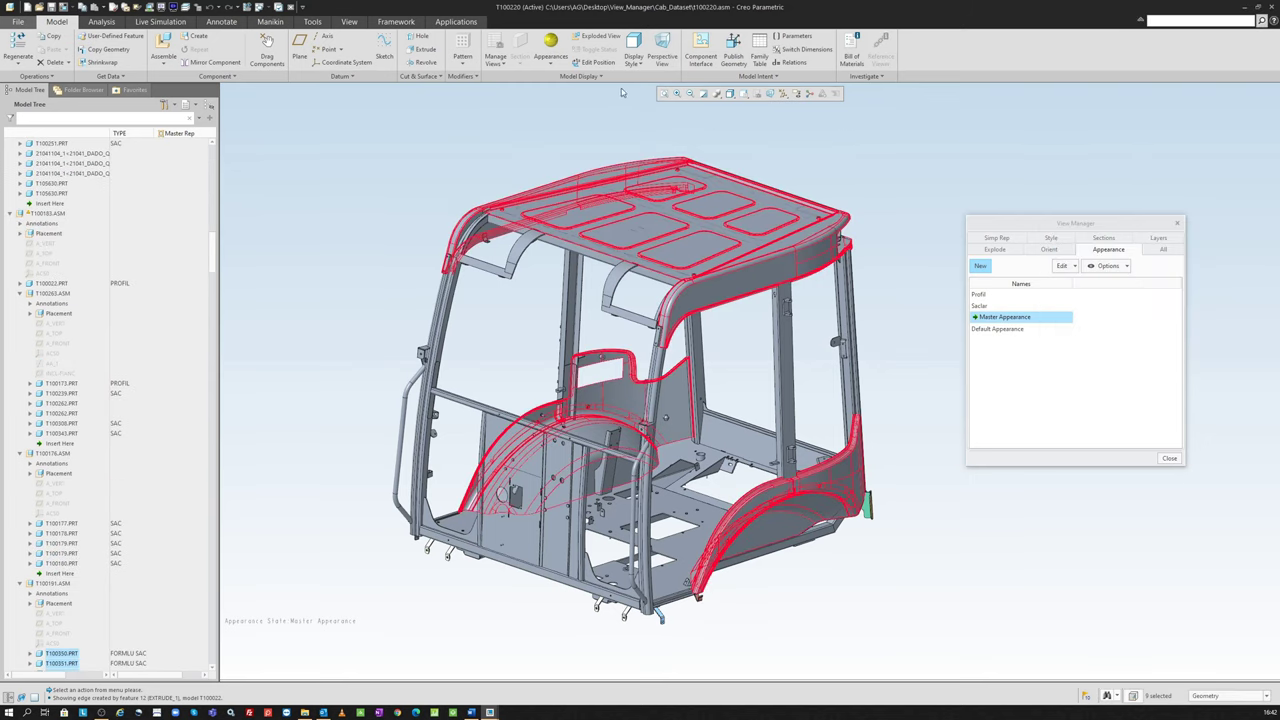
{"action": "left_click", "coordinate": [550, 45]}
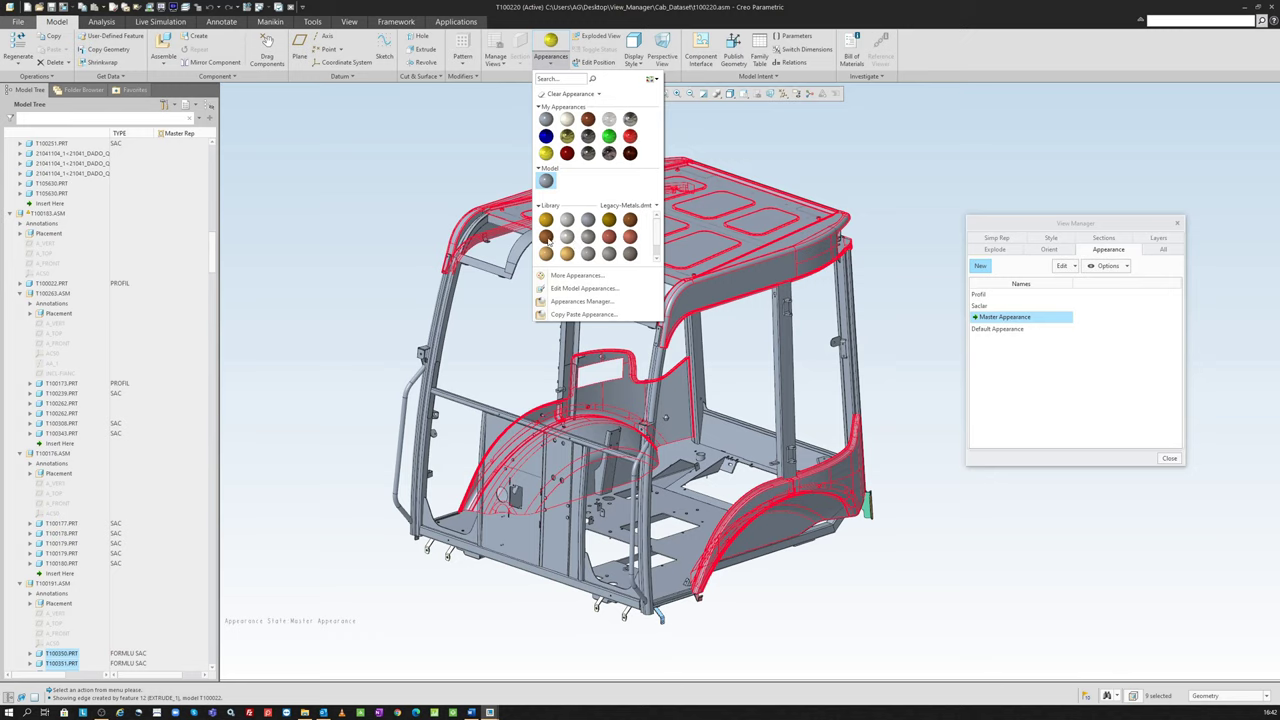
{"action": "mouse_move", "coordinate": [609, 237]}
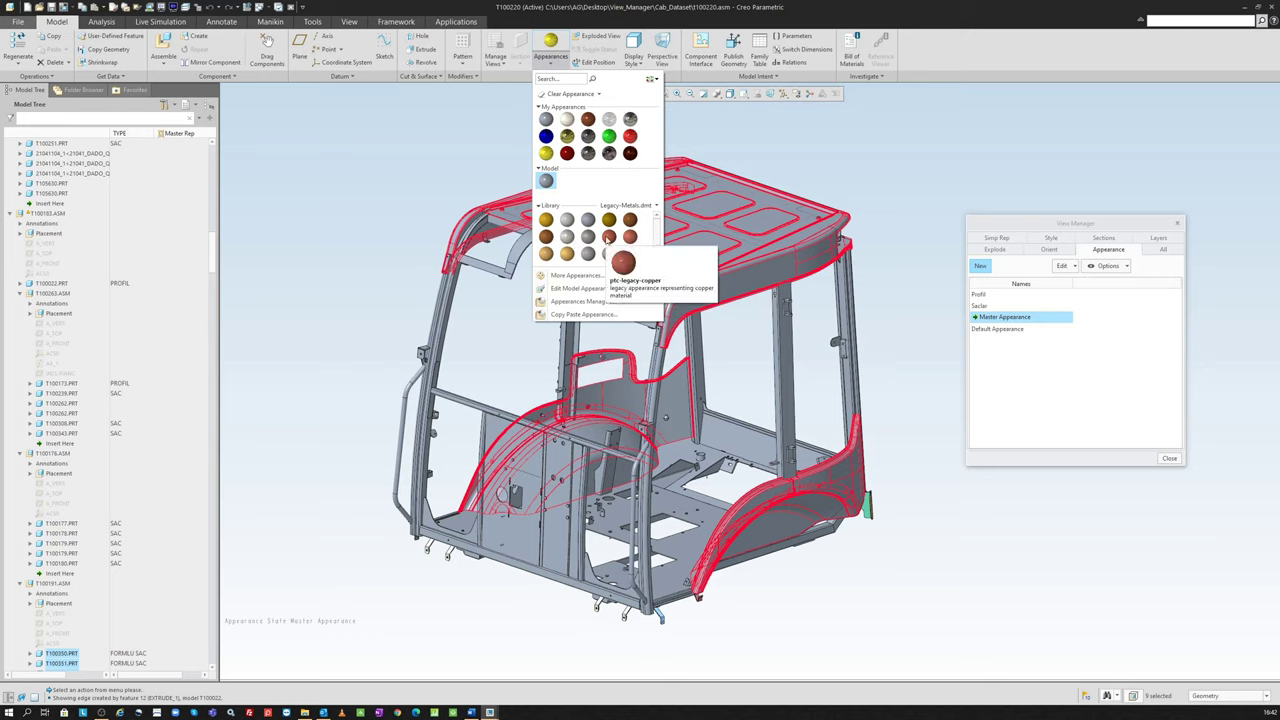
{"action": "left_click", "coordinate": [609, 236]}
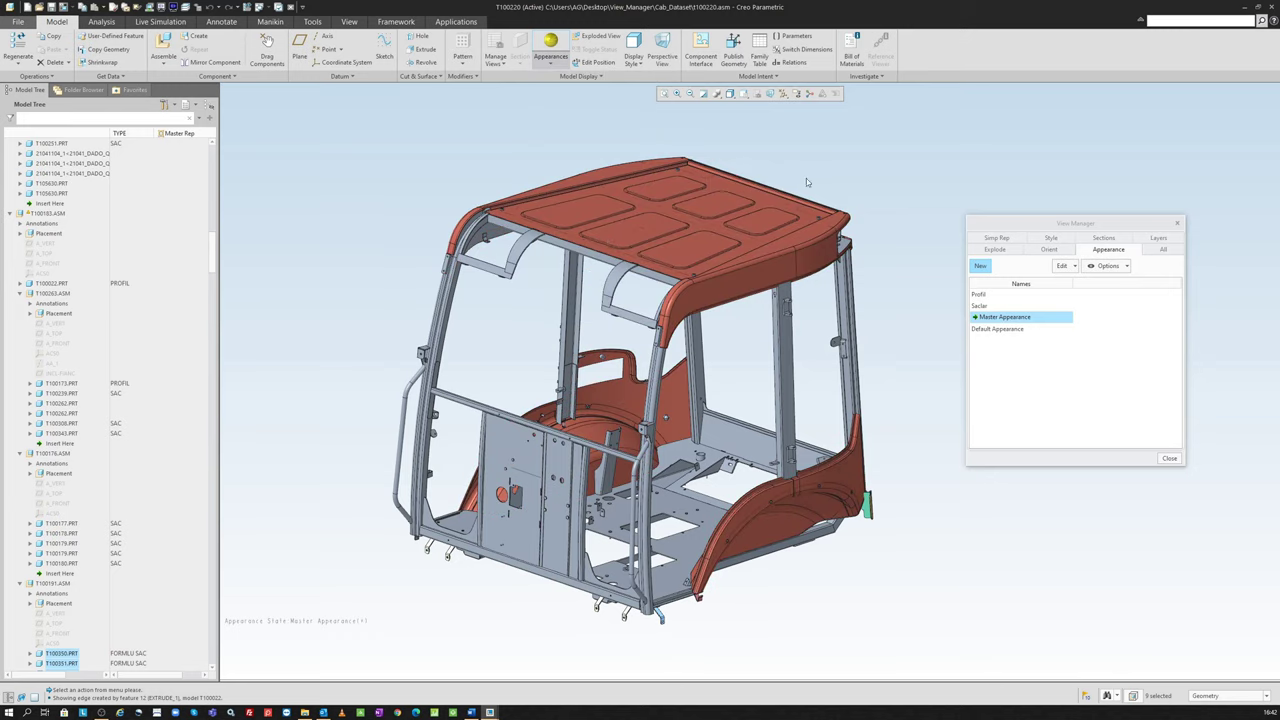
Step: Save the copper colouring as the appearance state Formlu_Saclar
{"action": "right_click", "coordinate": [1002, 318]}
{"action": "left_click", "coordinate": [1028, 336]}
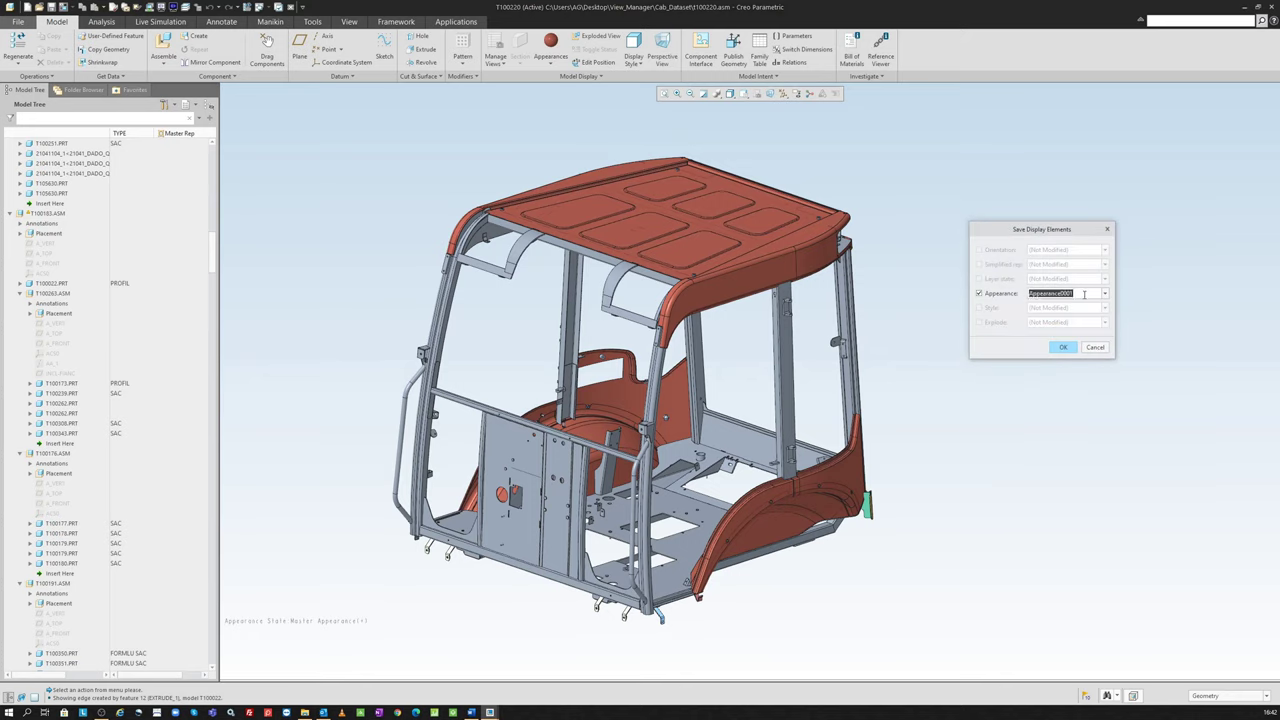
{"action": "type", "text": "Formlu_Saclar"}
{"action": "key", "text": "Return"}
{"action": "double_click", "coordinate": [1022, 329]}
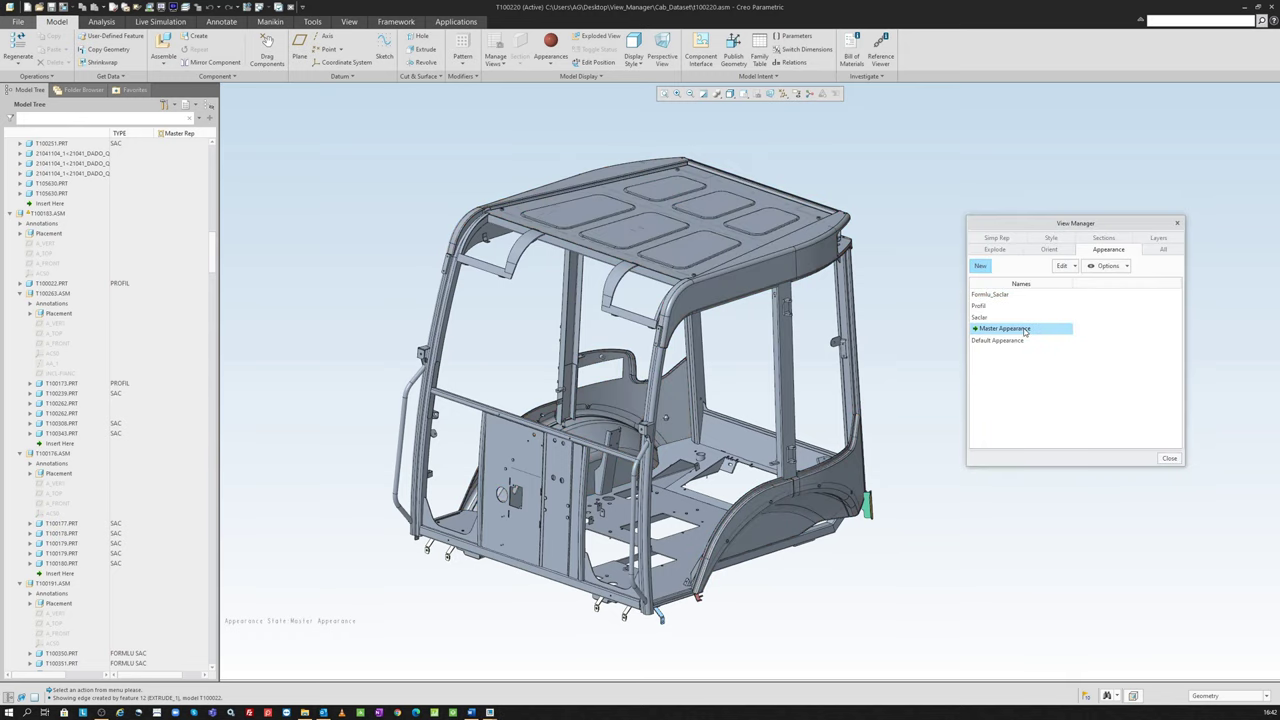
{"action": "double_click", "coordinate": [1009, 317]}
{"action": "double_click", "coordinate": [1006, 305]}
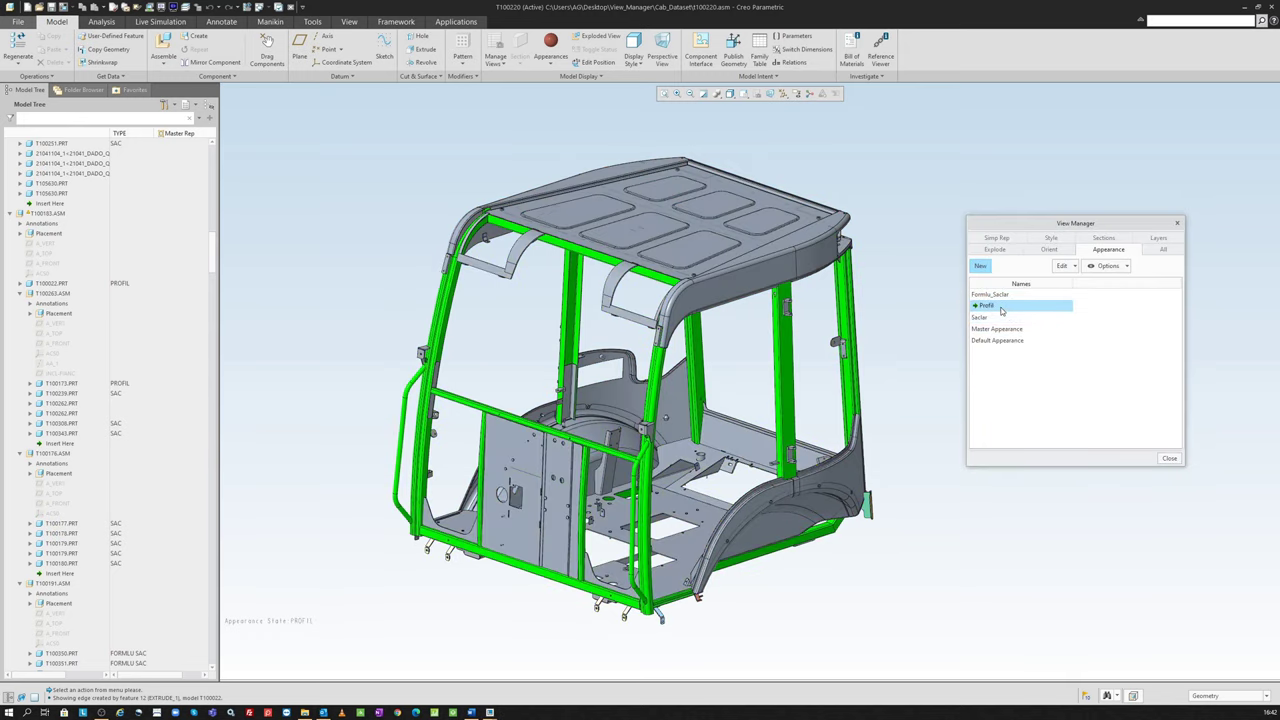
{"action": "left_click", "coordinate": [1004, 295]}
{"action": "double_click", "coordinate": [1004, 295]}
{"action": "double_click", "coordinate": [1003, 330]}
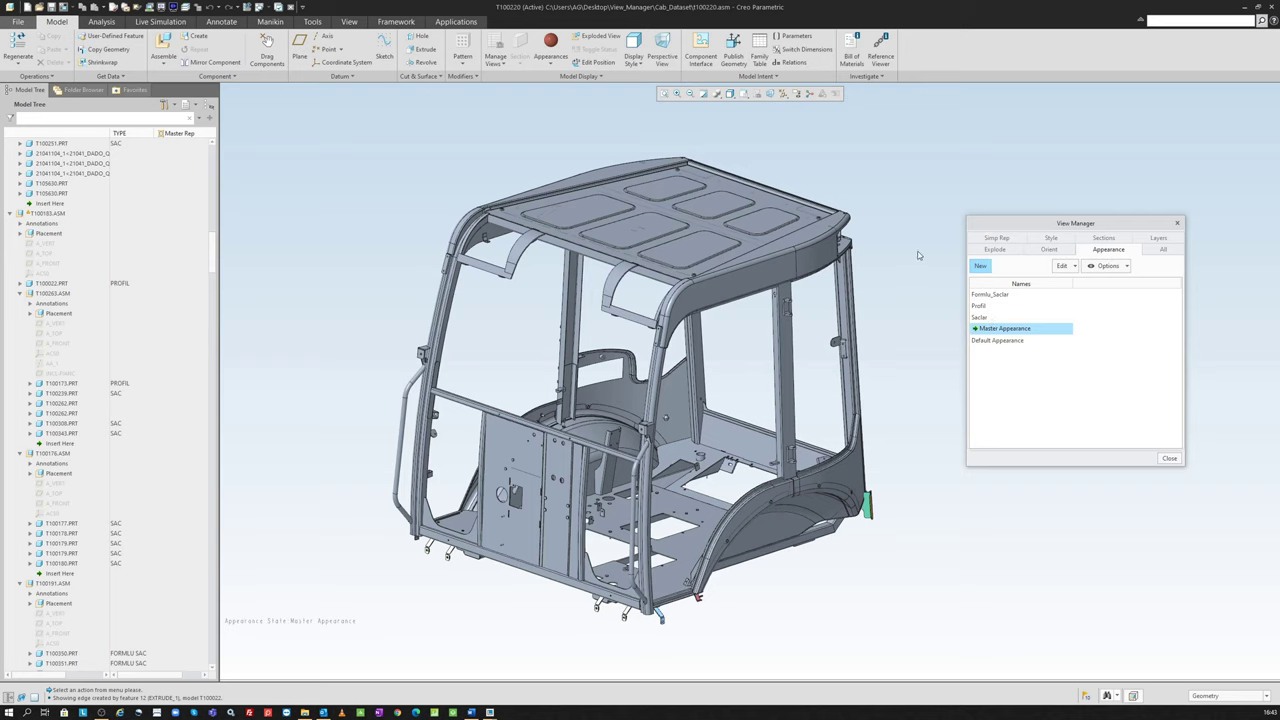
Step: Find and select the nine FORMLU SAC parts and colour them red
{"action": "key", "text": "ctrl+f"}
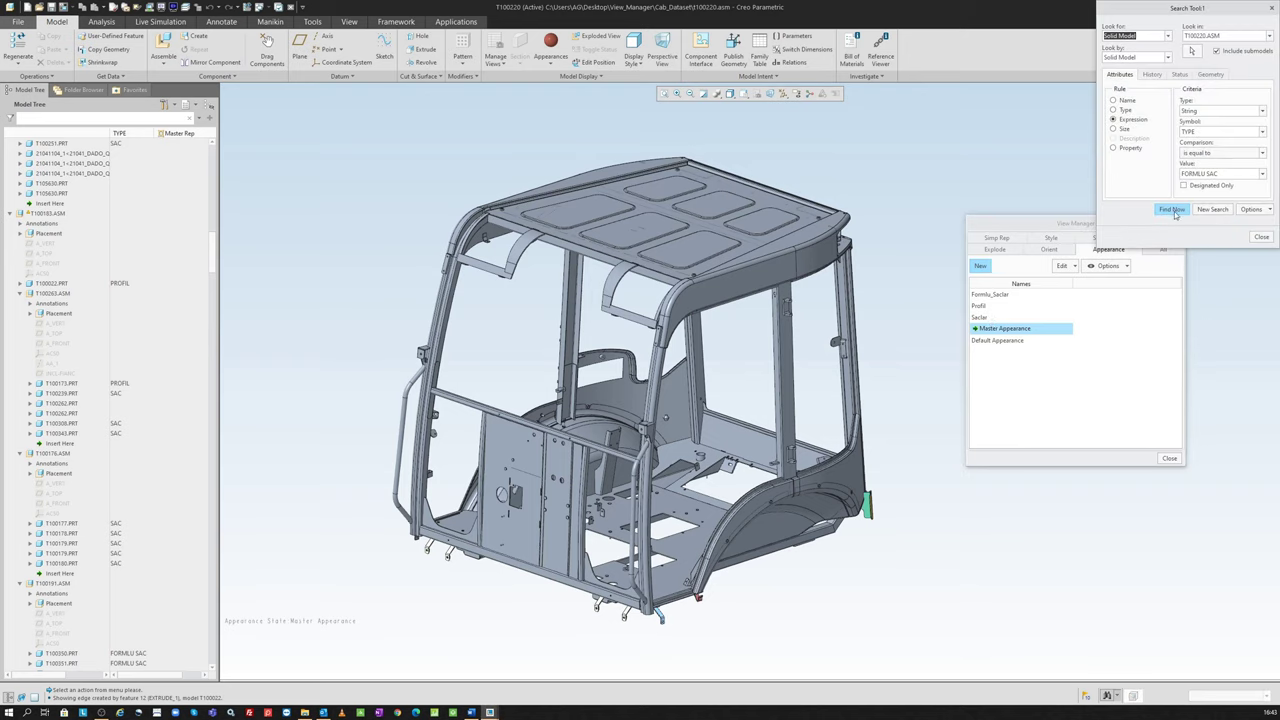
{"action": "left_click", "coordinate": [1175, 213]}
{"action": "left_click", "coordinate": [1086, 279]}
{"action": "key", "text": "ctrl+a"}
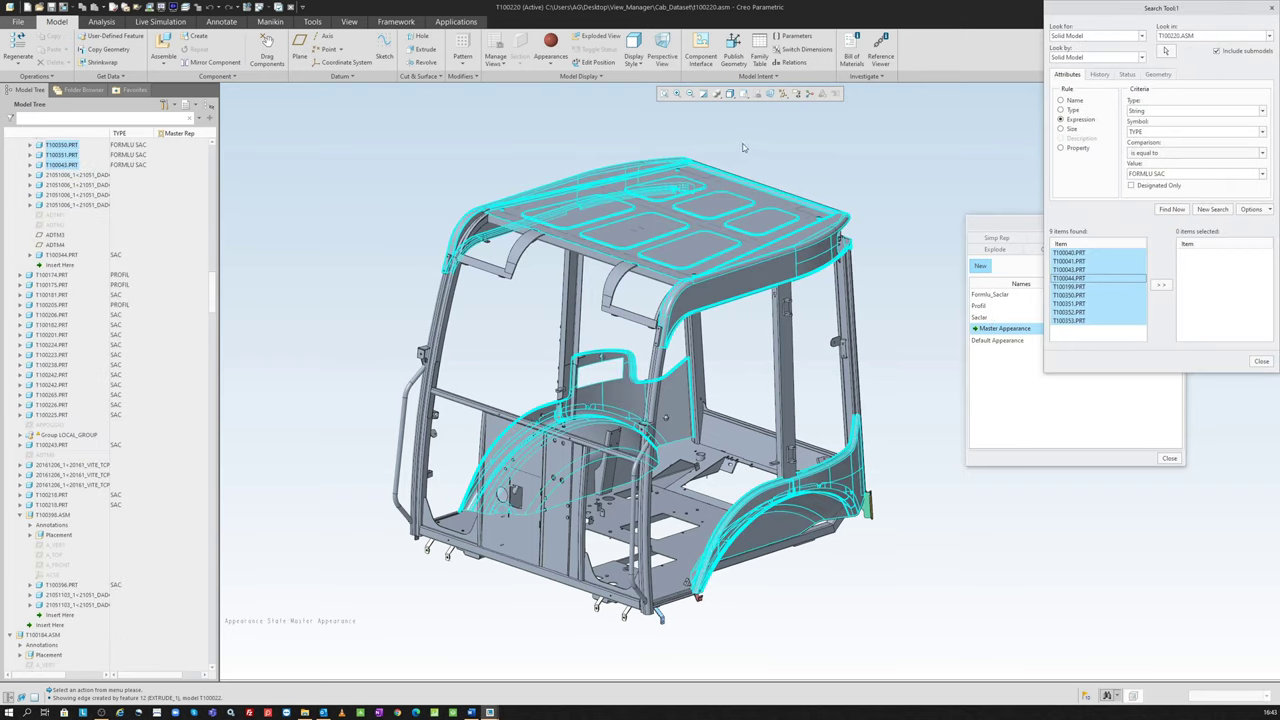
{"action": "middle_click", "coordinate": [742, 148]}
{"action": "left_click", "coordinate": [550, 40]}
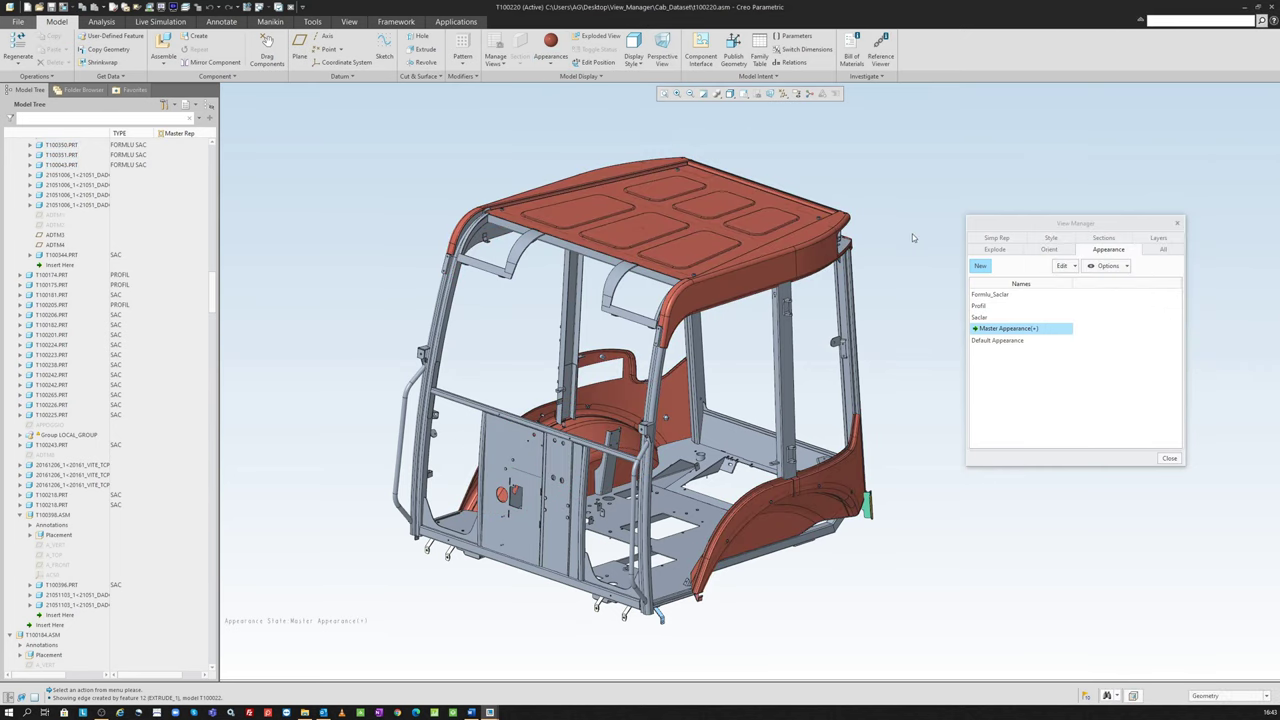
Step: Find all 21 PROFIL frame parts and colour them green
{"action": "key", "text": "ctrl+f"}
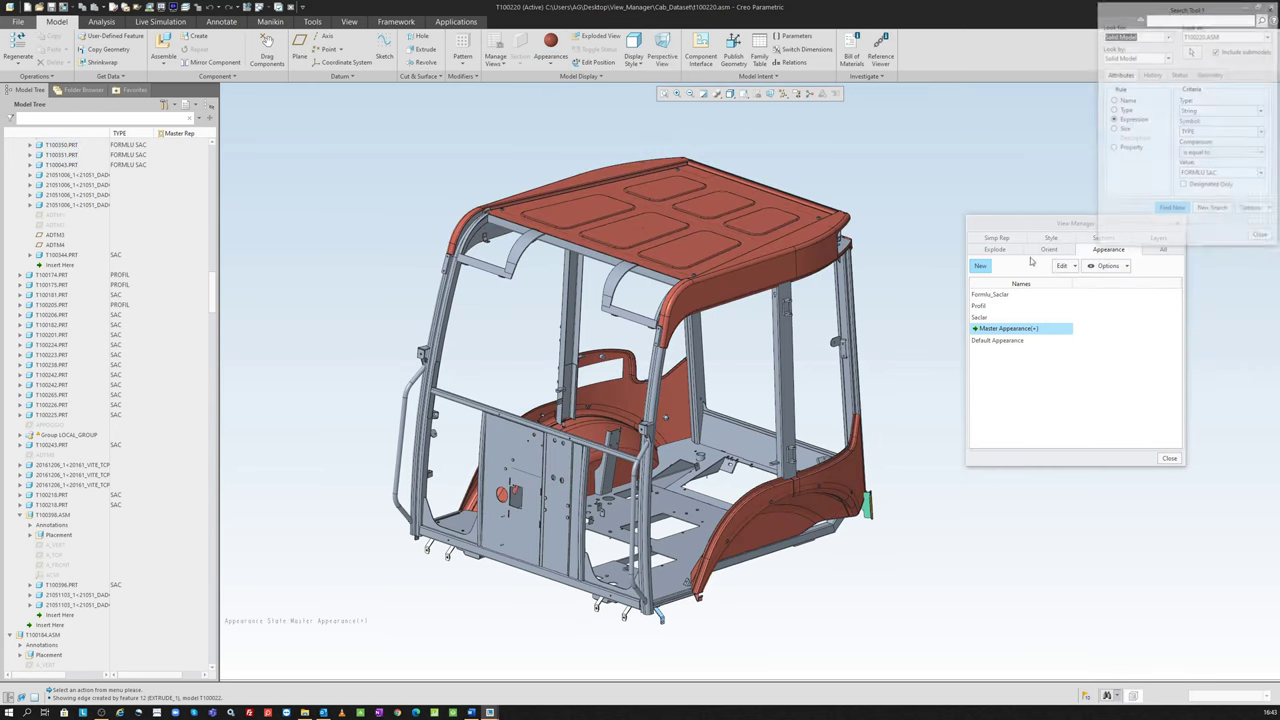
{"action": "left_click", "coordinate": [1265, 175]}
{"action": "left_click", "coordinate": [1205, 196]}
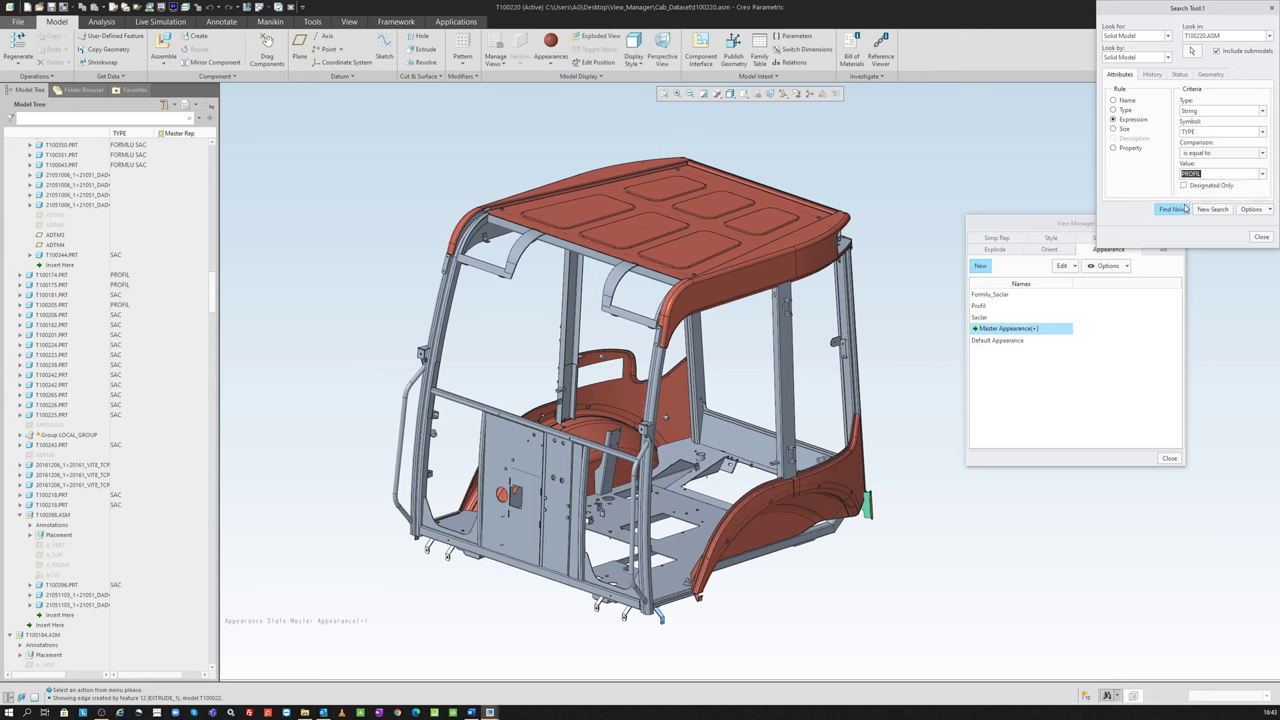
{"action": "left_click", "coordinate": [1172, 209]}
{"action": "left_click", "coordinate": [1088, 254]}
{"action": "key", "text": "ctrl+a"}
{"action": "left_click", "coordinate": [1261, 361]}
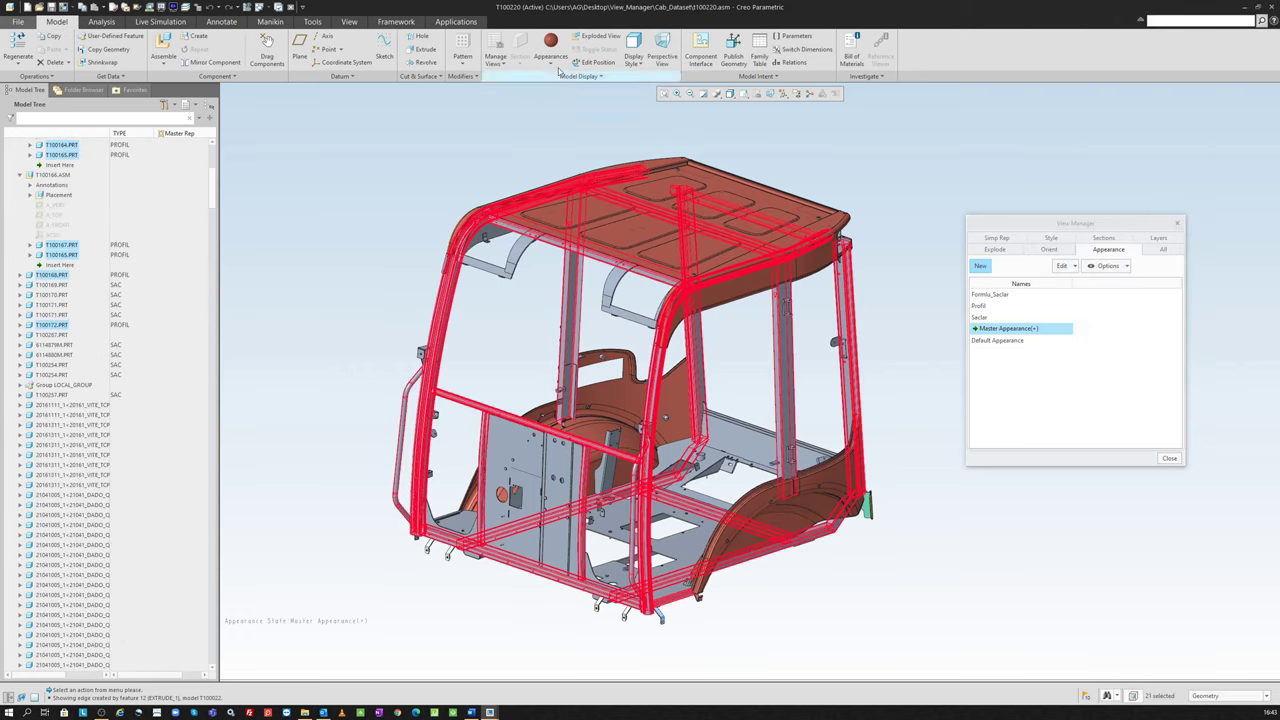
{"action": "left_click", "coordinate": [550, 55]}
{"action": "left_click", "coordinate": [608, 136]}
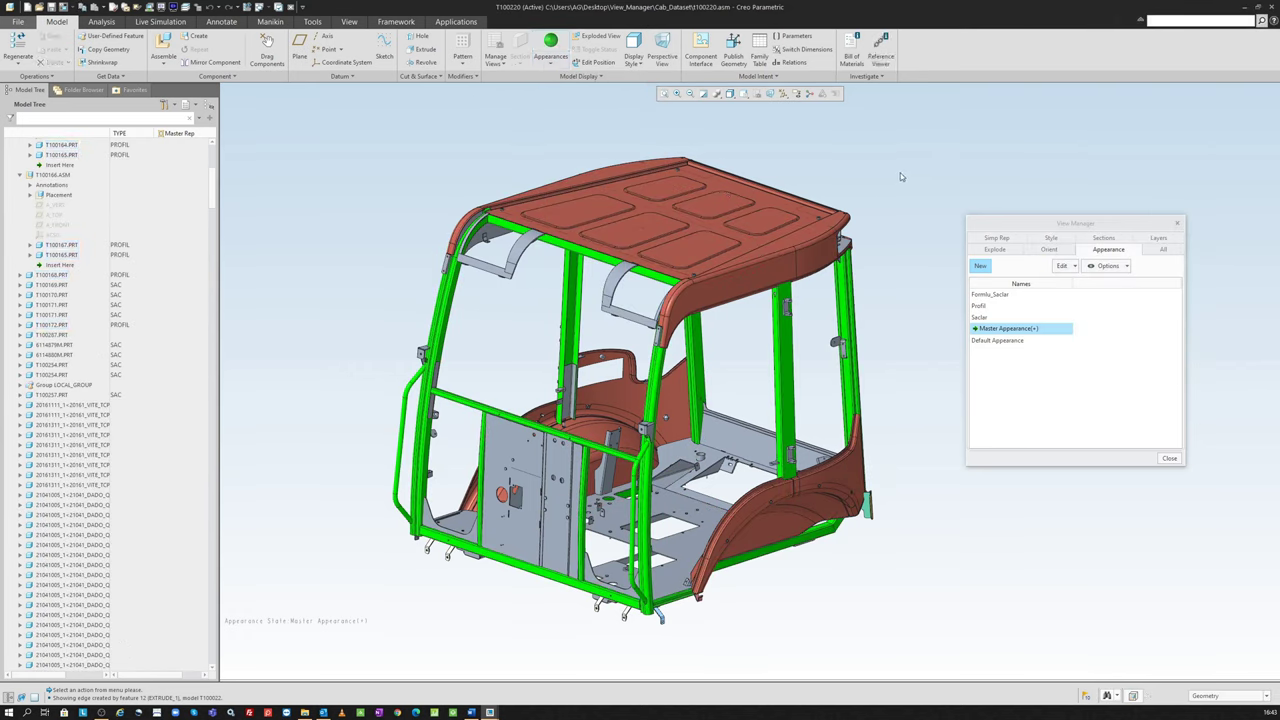
Step: Find all 136 SAC sheet parts and colour them yellow
{"action": "key", "text": "ctrl+f"}
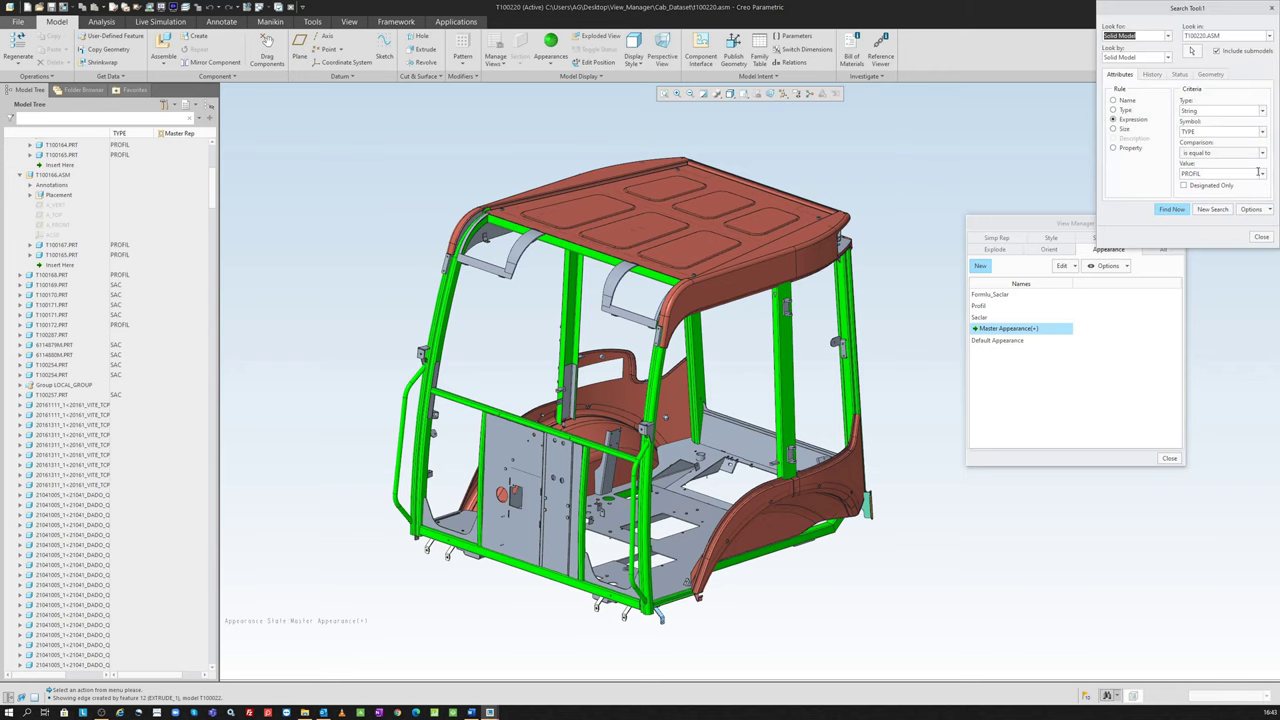
{"action": "left_click", "coordinate": [1264, 175]}
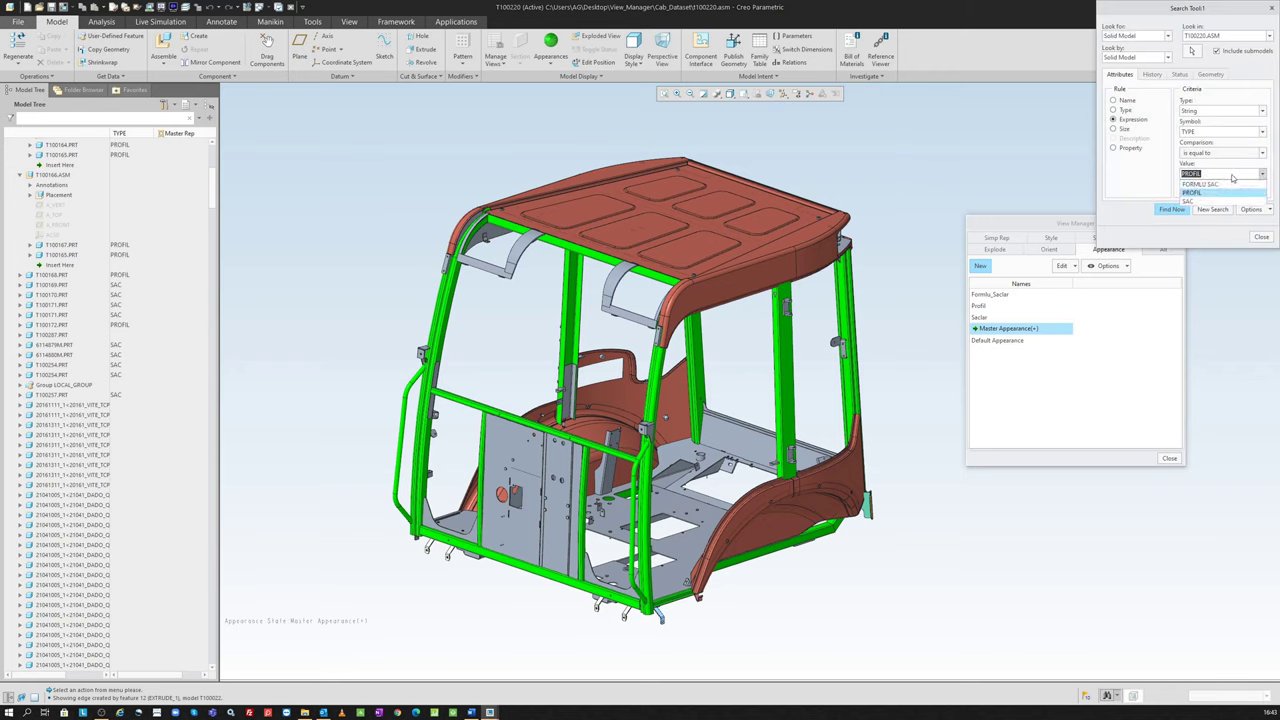
{"action": "left_click", "coordinate": [1188, 201]}
{"action": "left_click", "coordinate": [1171, 209]}
{"action": "key", "text": "ctrl+a"}
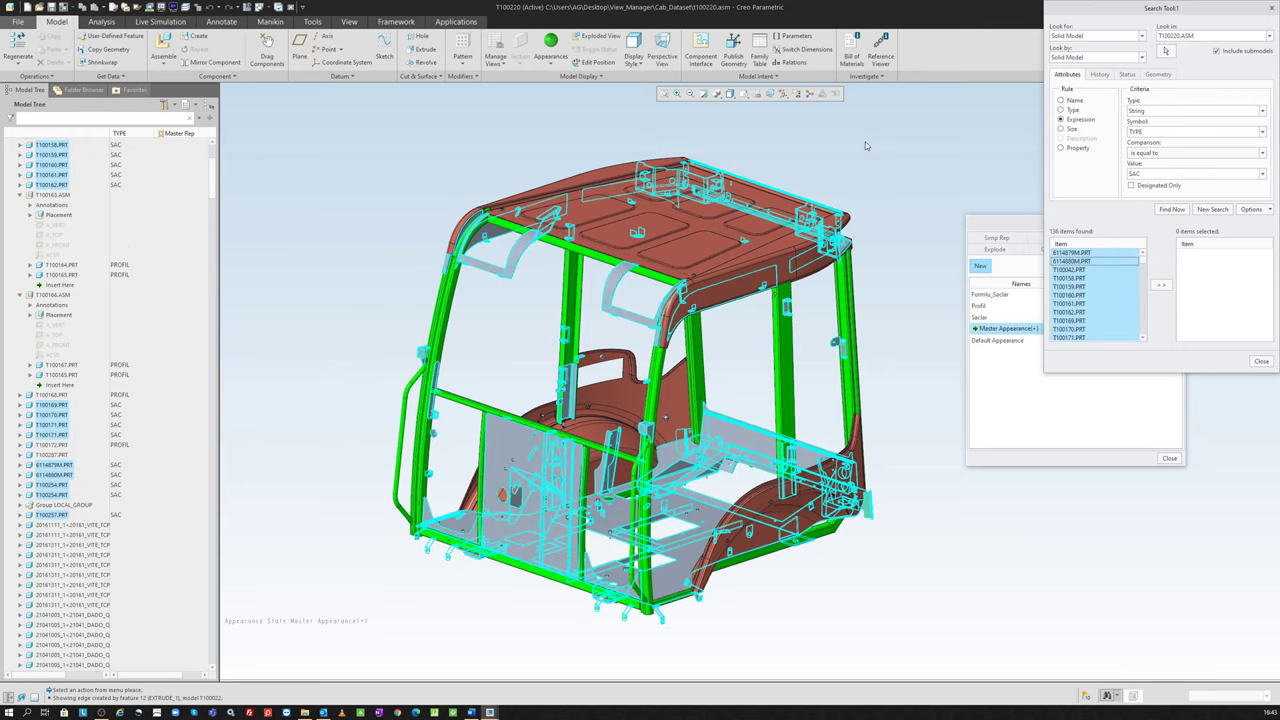
{"action": "left_click", "coordinate": [1261, 361]}
{"action": "left_click", "coordinate": [551, 60]}
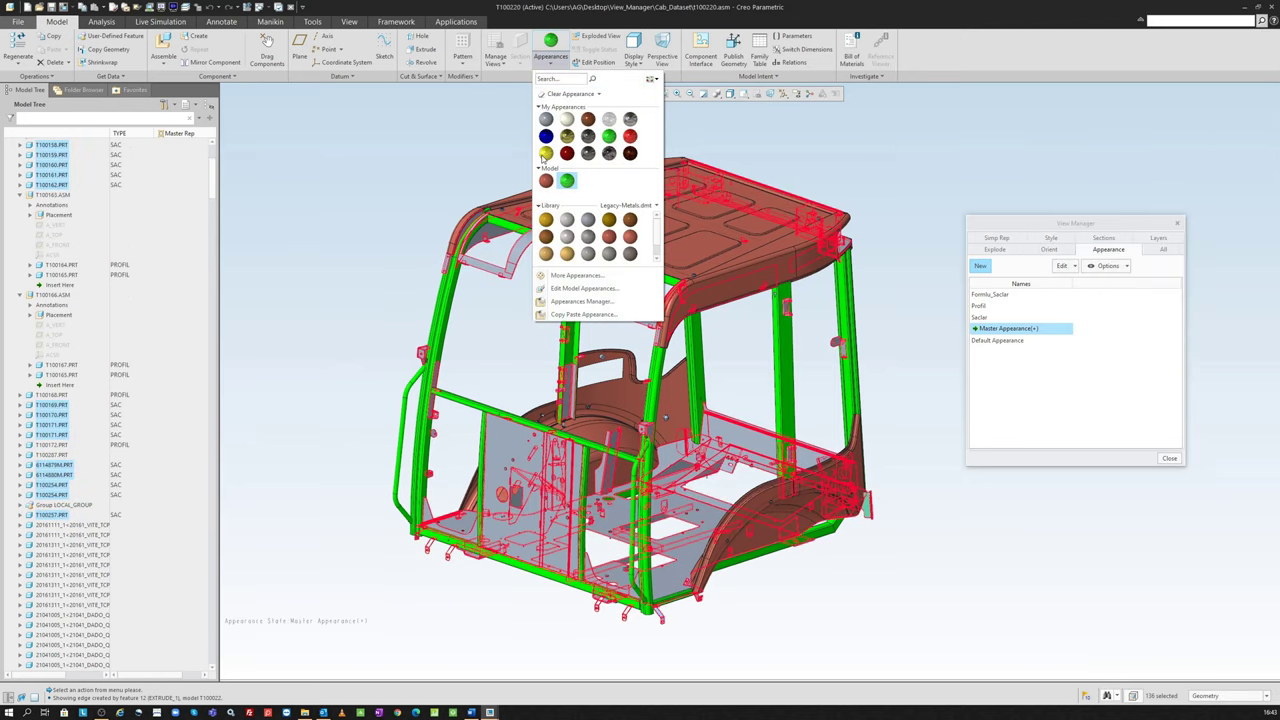
{"action": "left_click", "coordinate": [544, 154]}
Step: Save the combined colouring as the appearance state Total_App
{"action": "right_click", "coordinate": [1005, 328]}
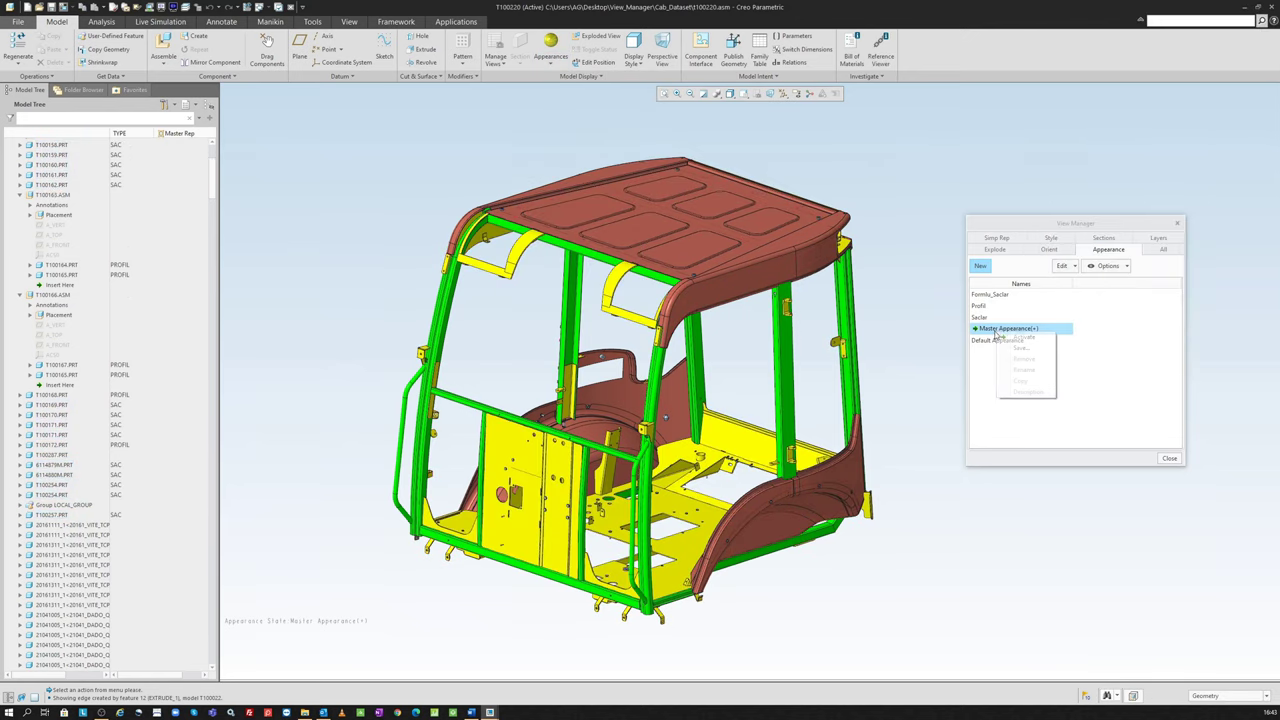
{"action": "left_click", "coordinate": [1018, 341]}
{"action": "double_click", "coordinate": [1085, 294]}
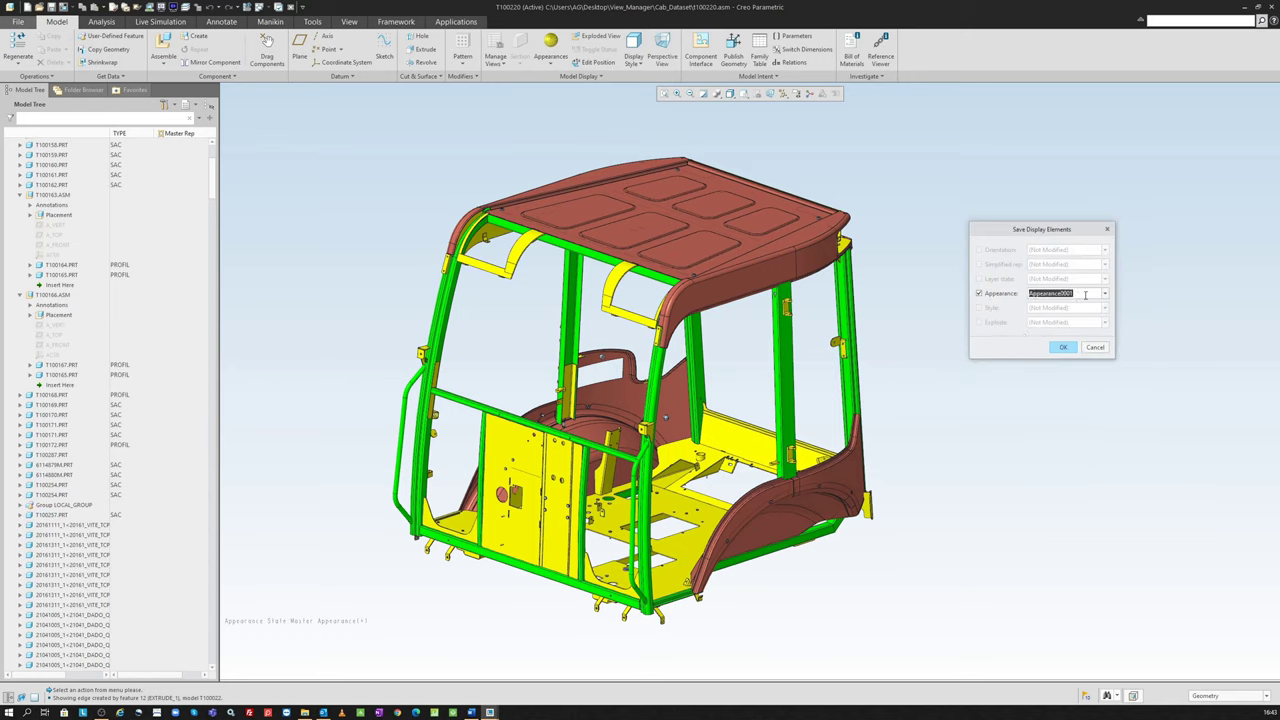
{"action": "type", "text": "App"}
{"action": "key", "text": "Return"}
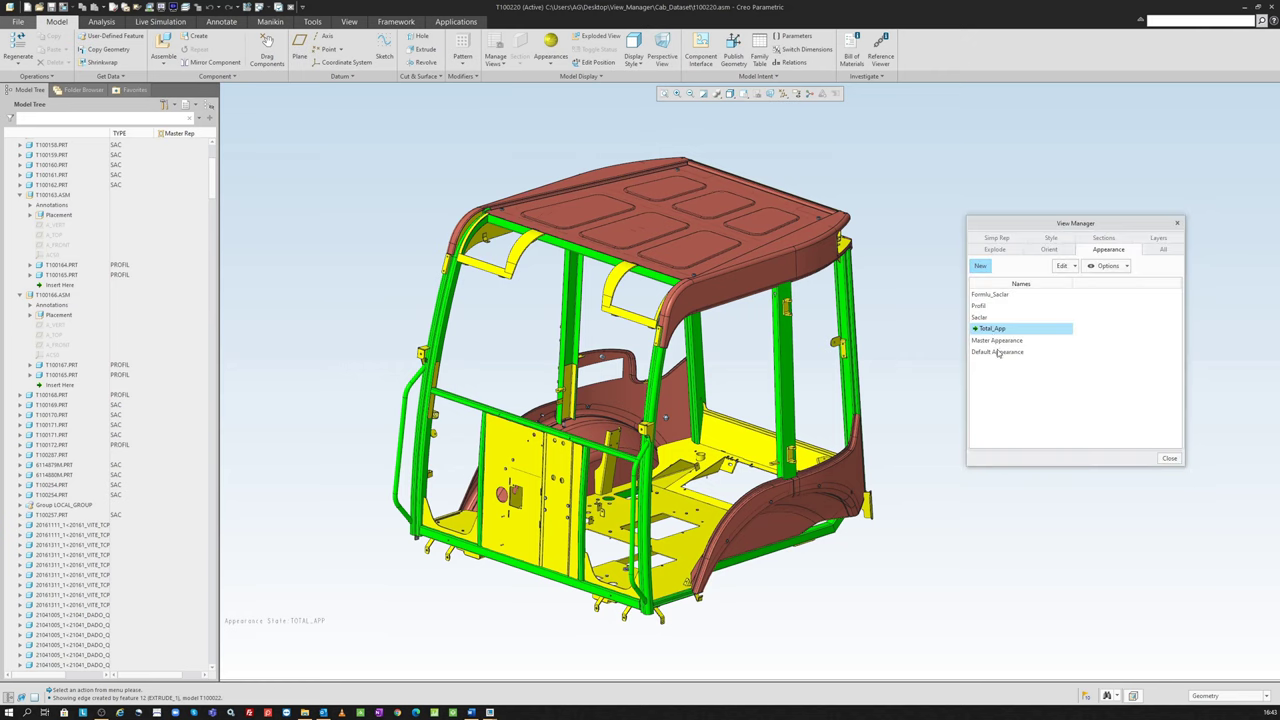
Step: Reapply Total_App and preview the 3D---Bottom, 3D-Bottom-2, A, Back and Iso orientations, ending on 3D
{"action": "double_click", "coordinate": [997, 341]}
{"action": "double_click", "coordinate": [995, 329]}
{"action": "left_click", "coordinate": [1048, 250]}
{"action": "double_click", "coordinate": [1008, 328]}
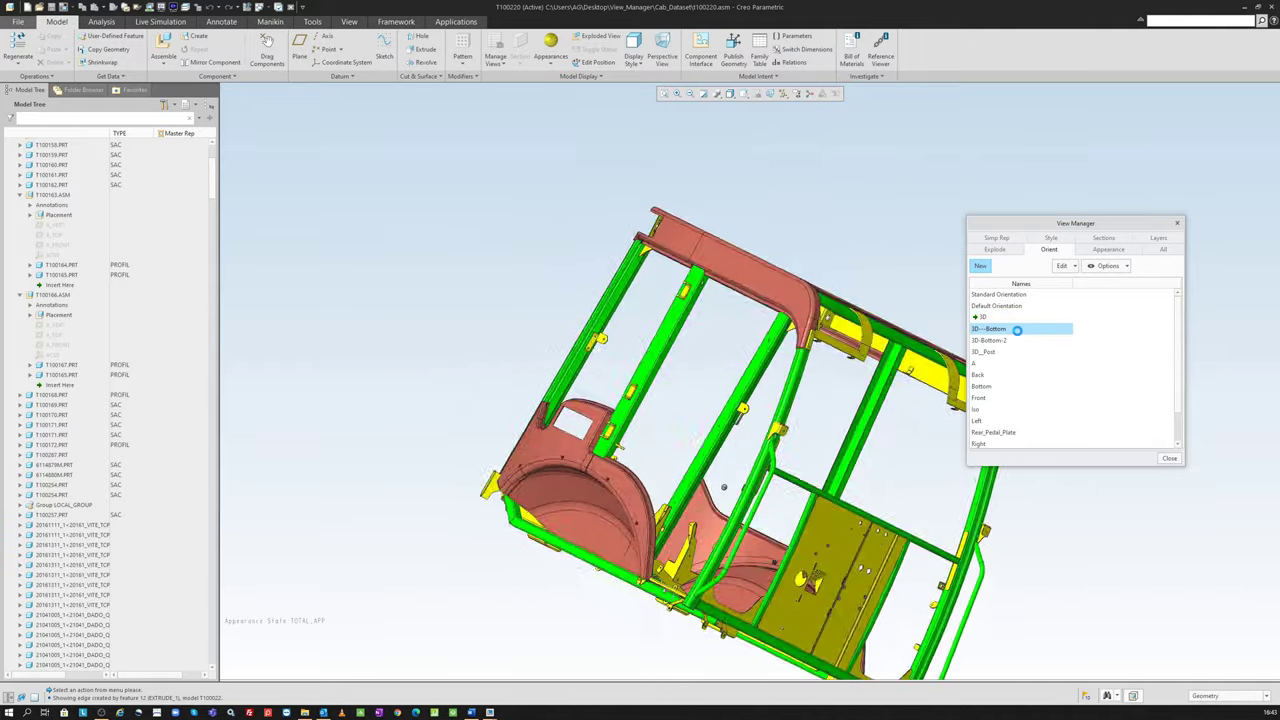
{"action": "left_click", "coordinate": [1008, 340]}
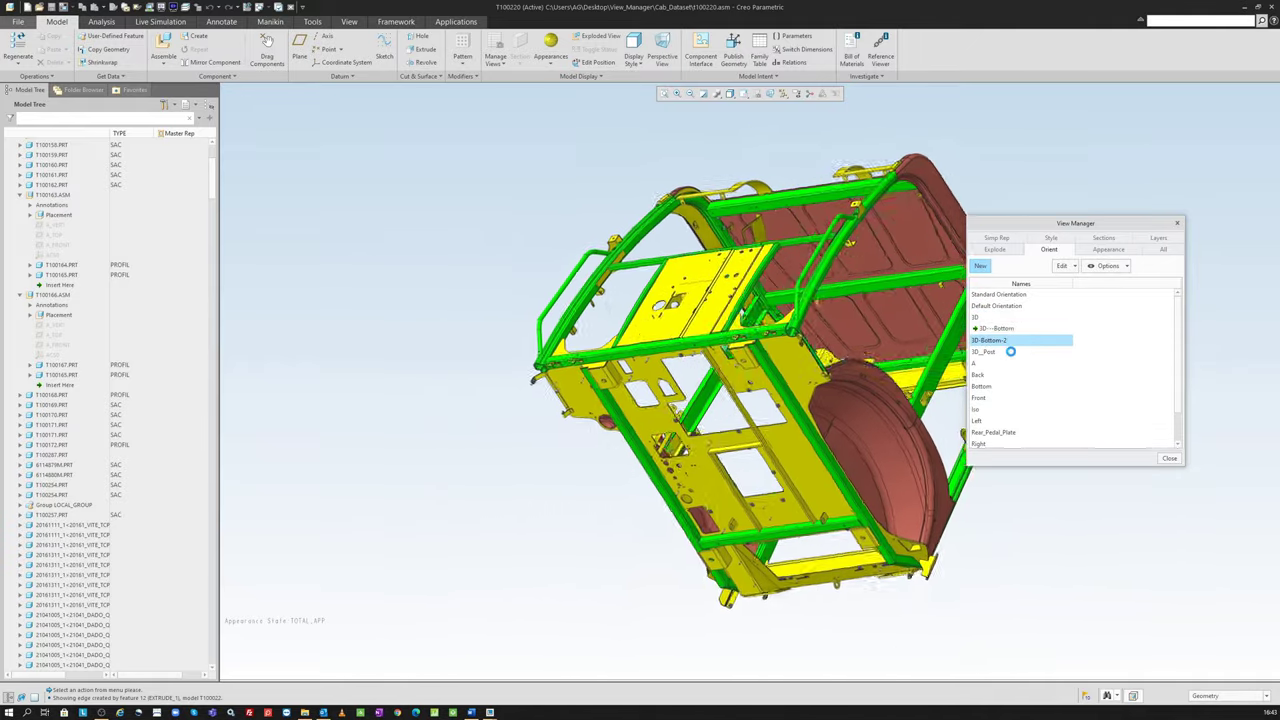
{"action": "double_click", "coordinate": [1006, 363]}
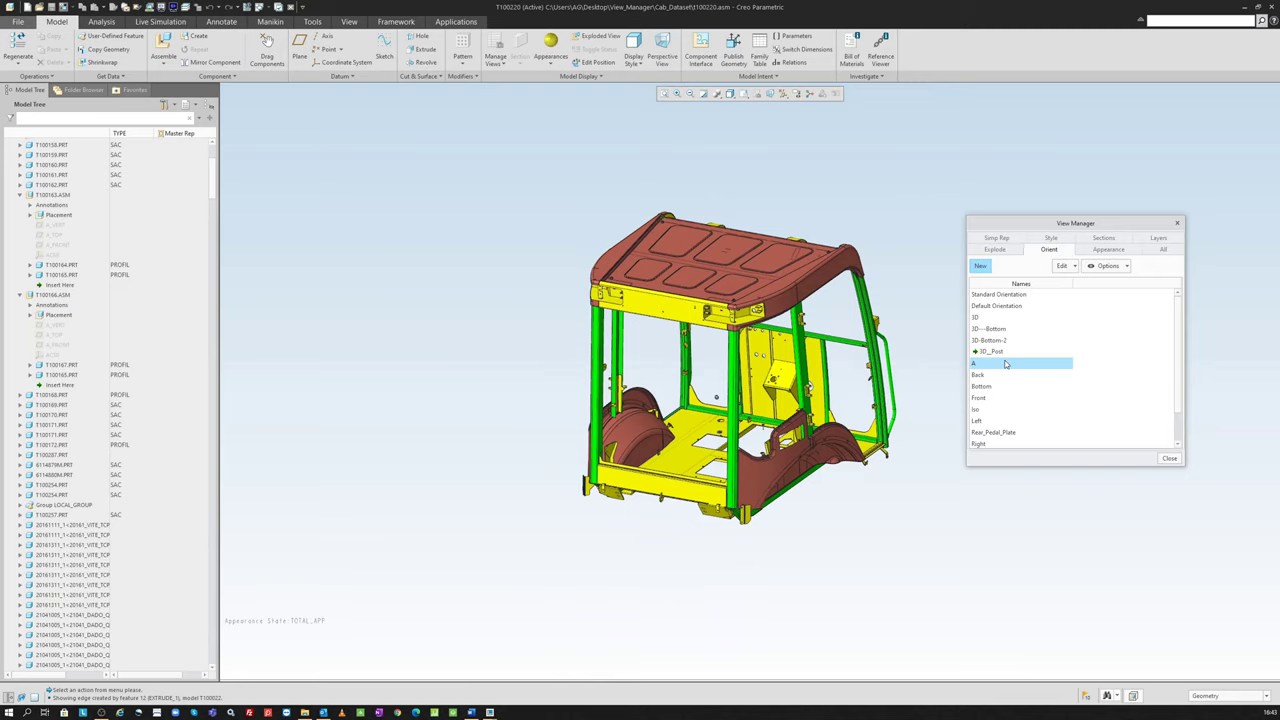
{"action": "double_click", "coordinate": [997, 375]}
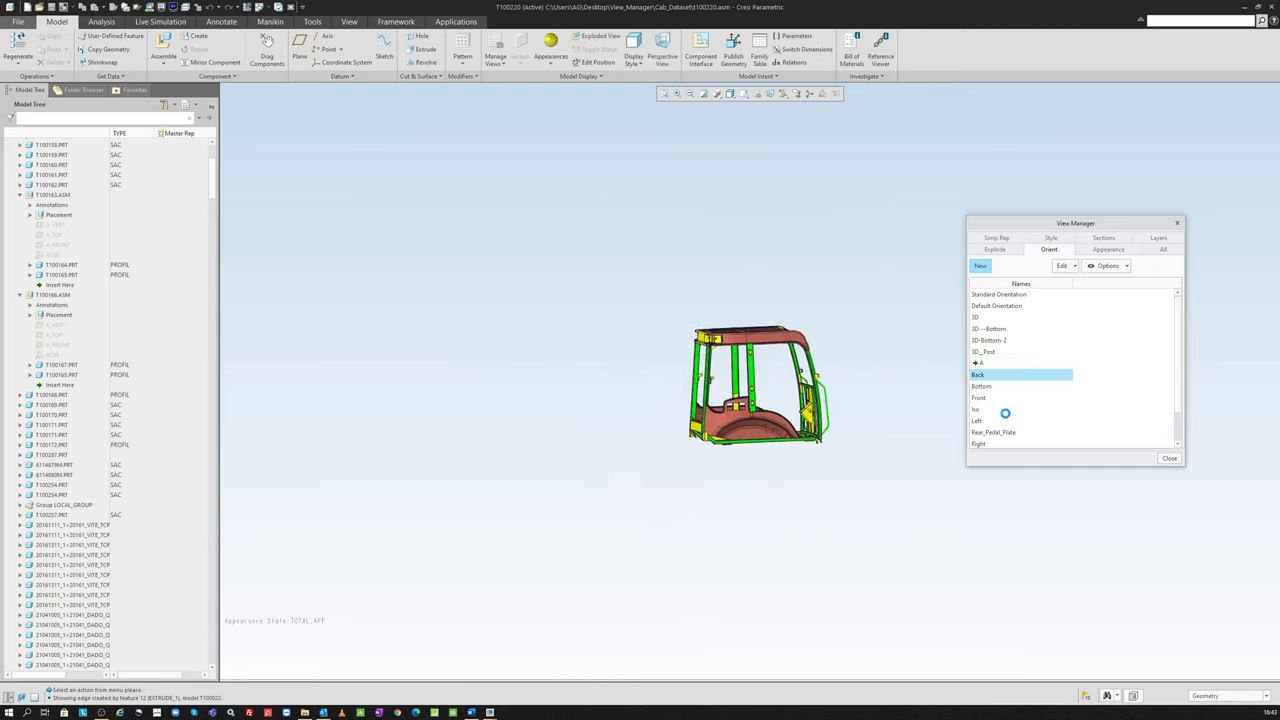
{"action": "double_click", "coordinate": [1003, 410]}
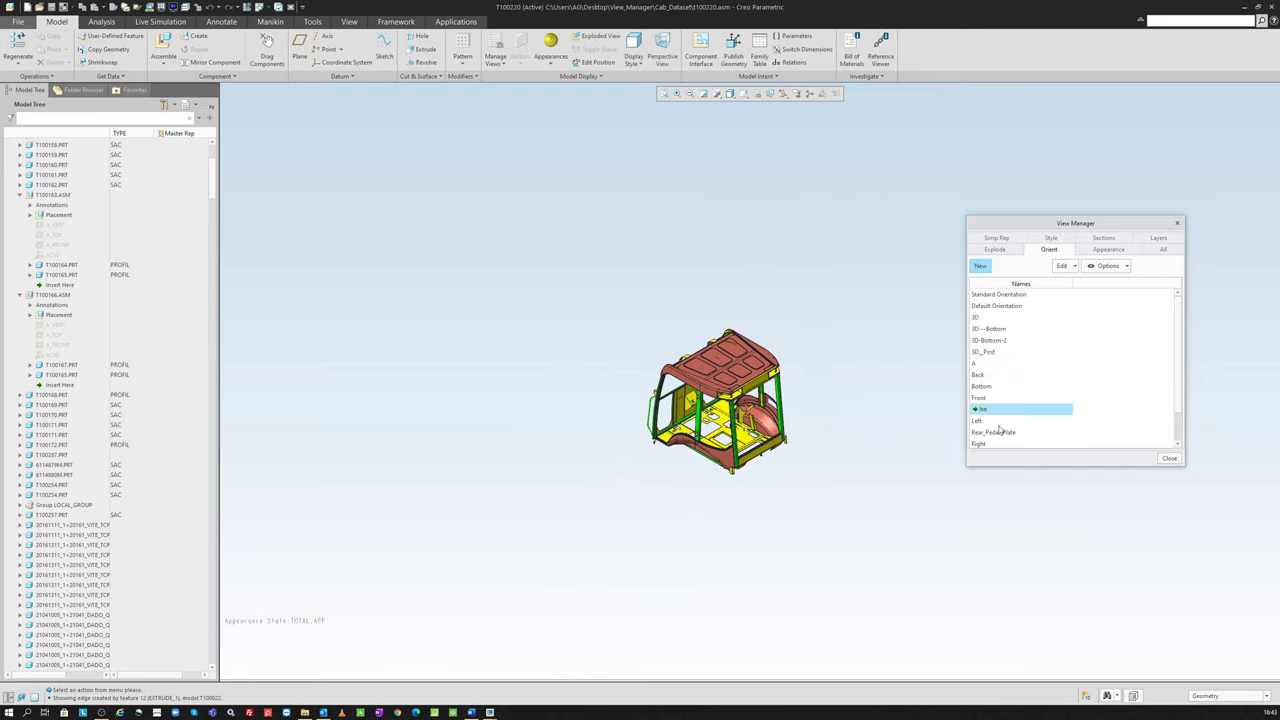
{"action": "double_click", "coordinate": [981, 318]}
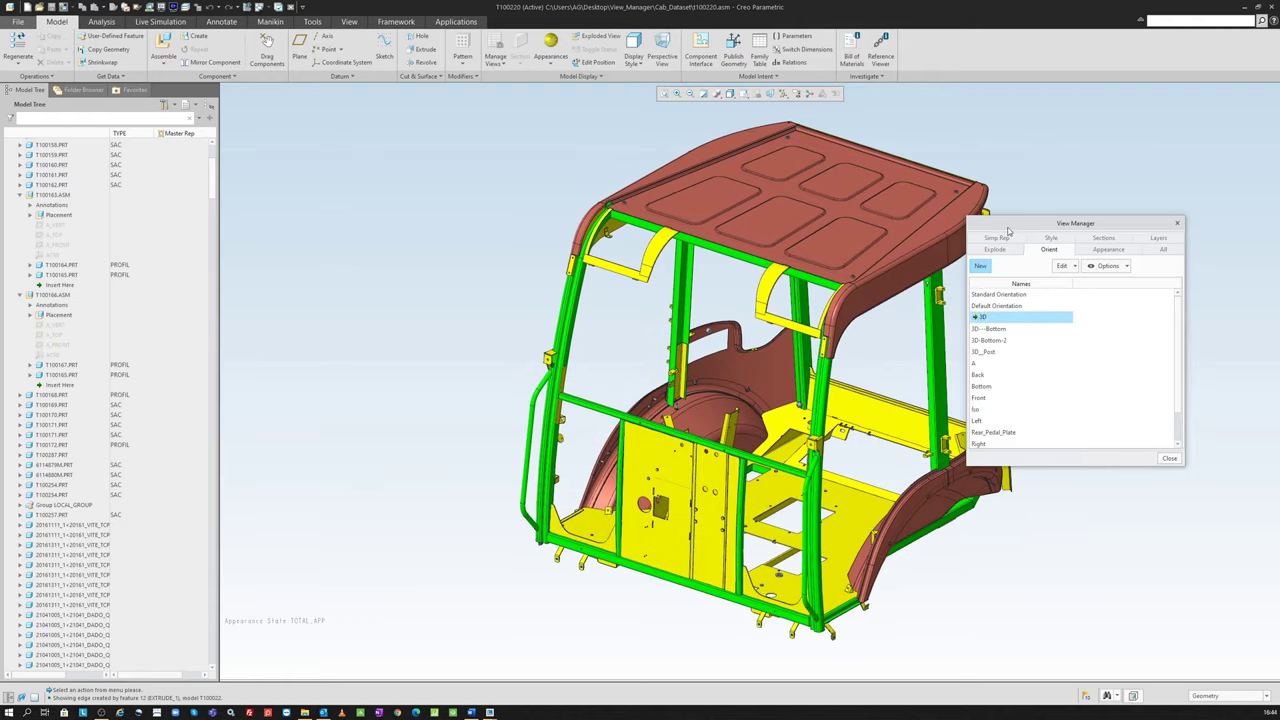
{"action": "mouse_move", "coordinate": [1009, 232]}
{"action": "left_mouse_down"}
{"action": "mouse_move", "coordinate": [336, 209]}
{"action": "mouse_move", "coordinate": [342, 178]}
{"action": "mouse_move", "coordinate": [993, 228]}
{"action": "mouse_move", "coordinate": [1024, 253]}
{"action": "left_mouse_up"}
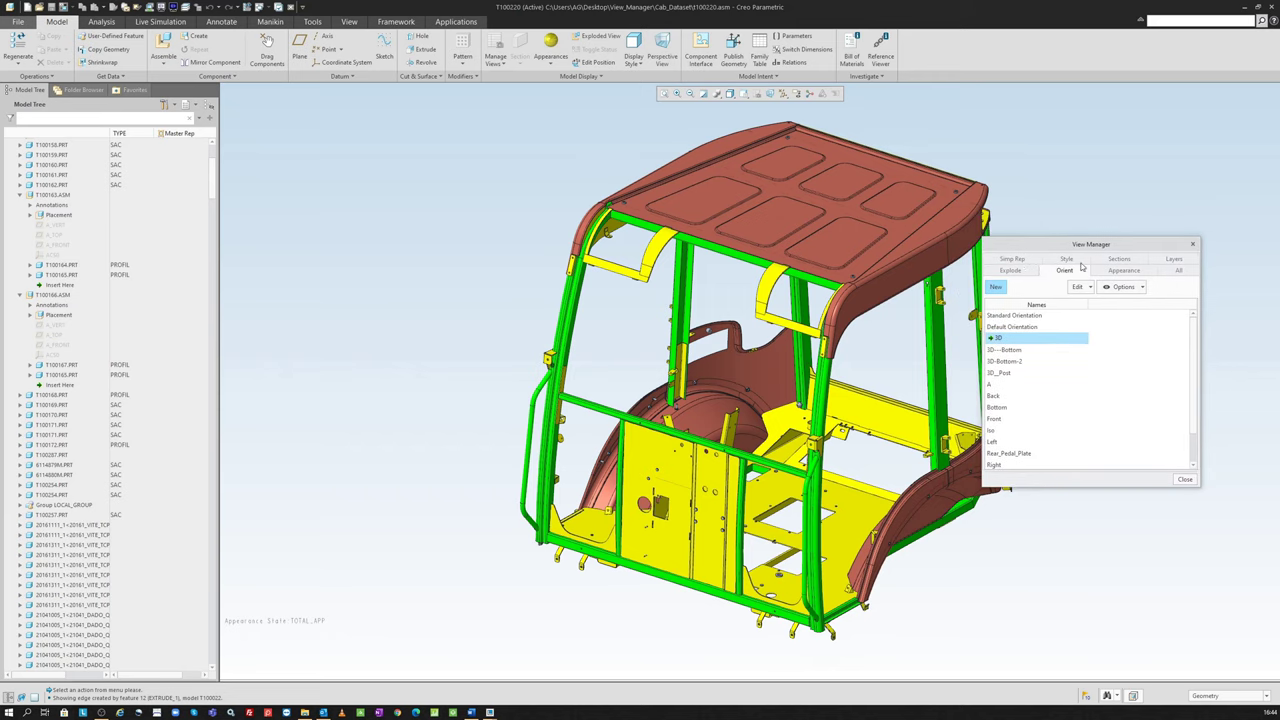
{"action": "left_click", "coordinate": [1067, 259]}
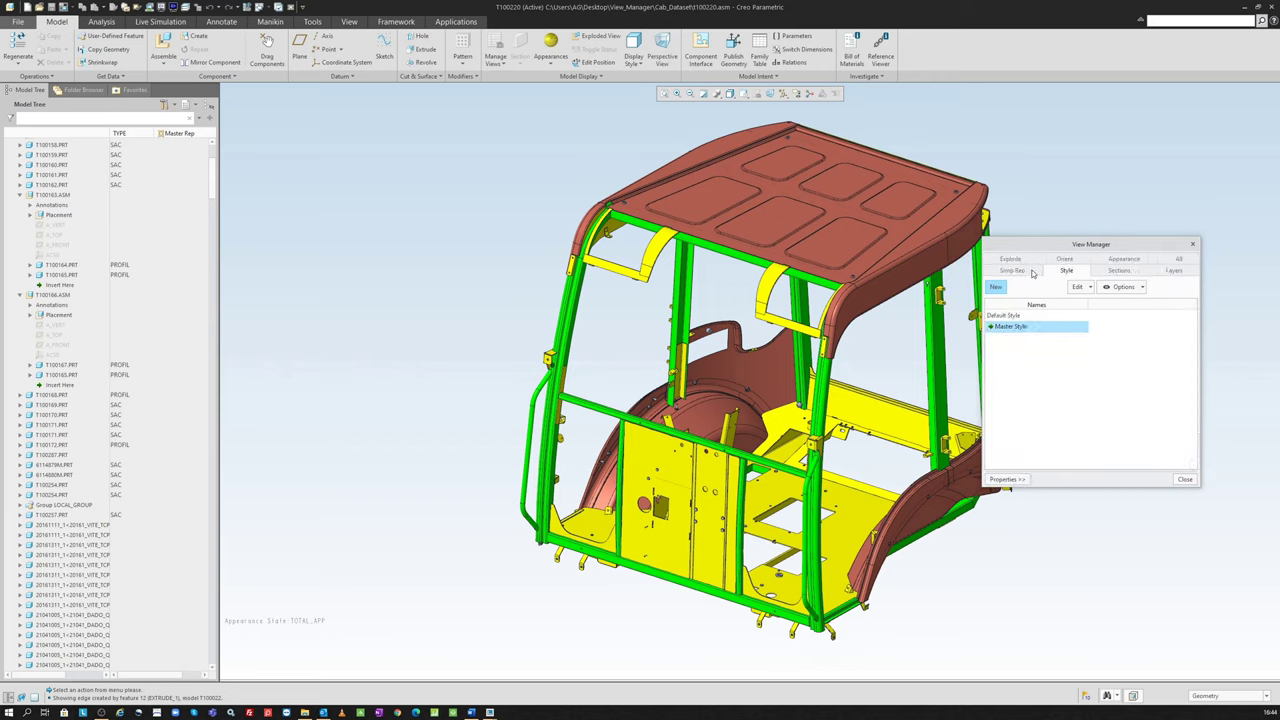
{"action": "left_click", "coordinate": [1033, 271]}
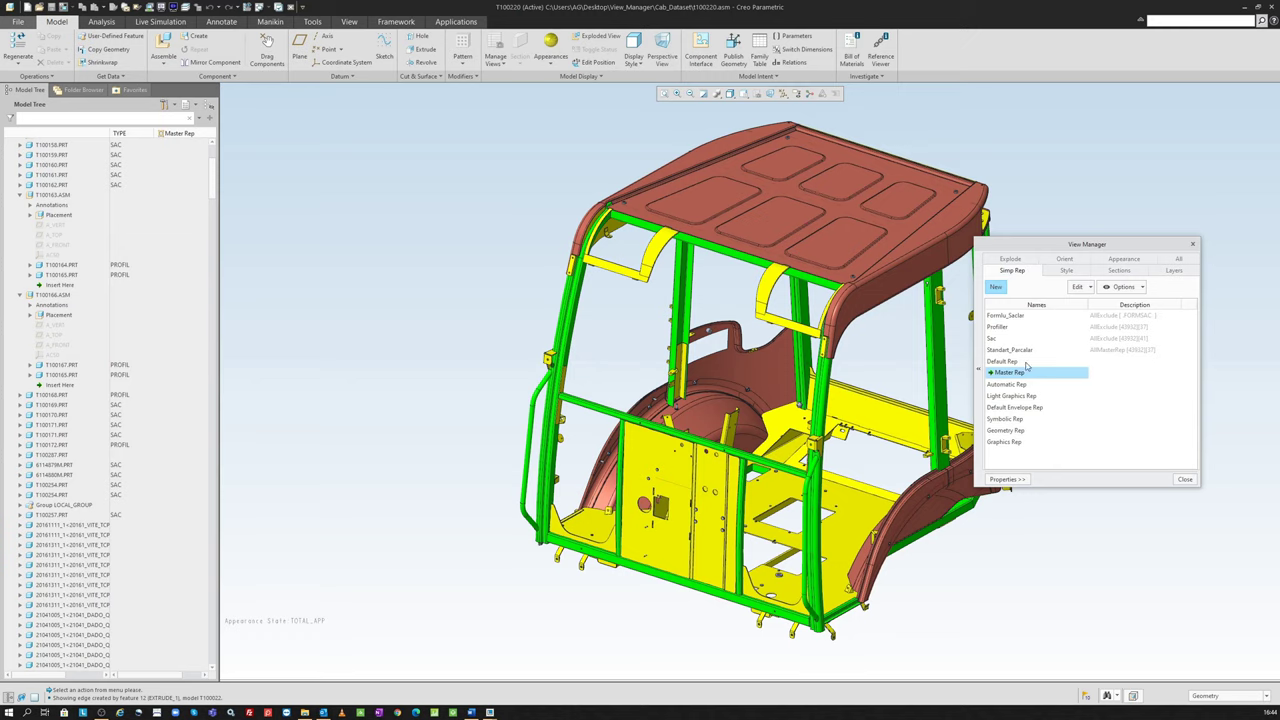
{"action": "left_click", "coordinate": [1064, 276]}
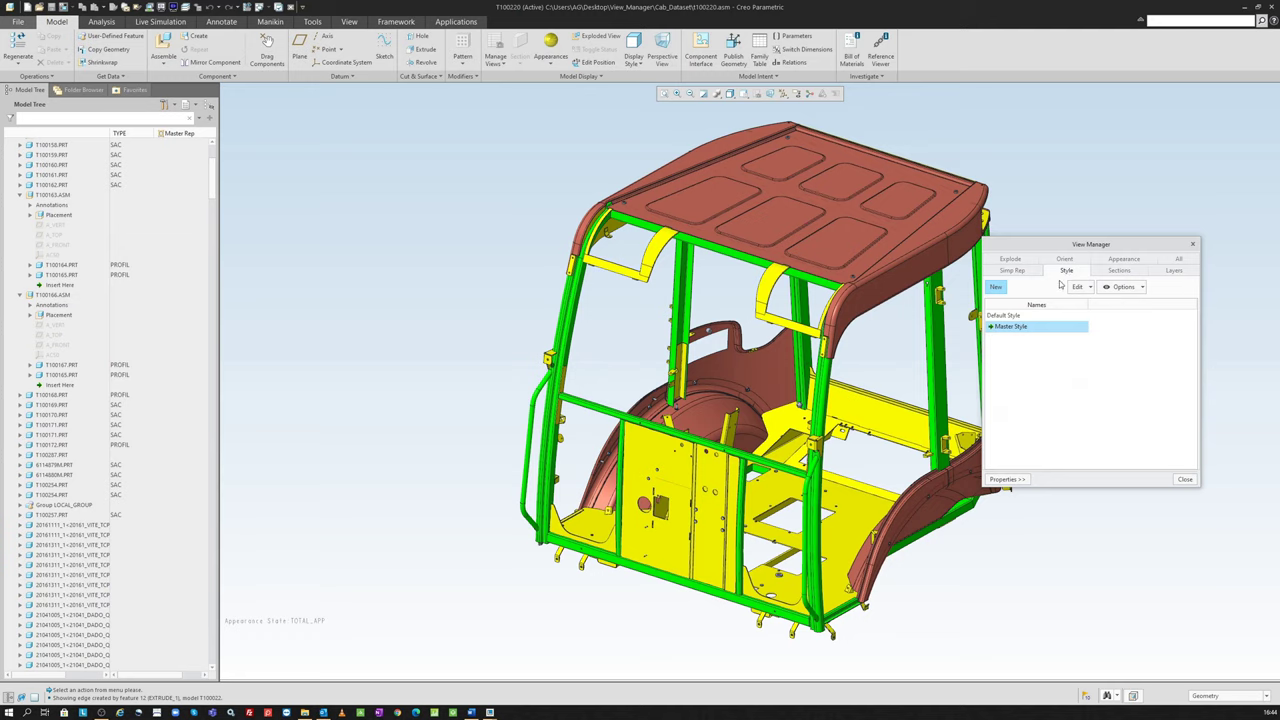
{"action": "left_click_drag", "start_coordinate": [1075, 244], "coordinate": [1031, 216]}
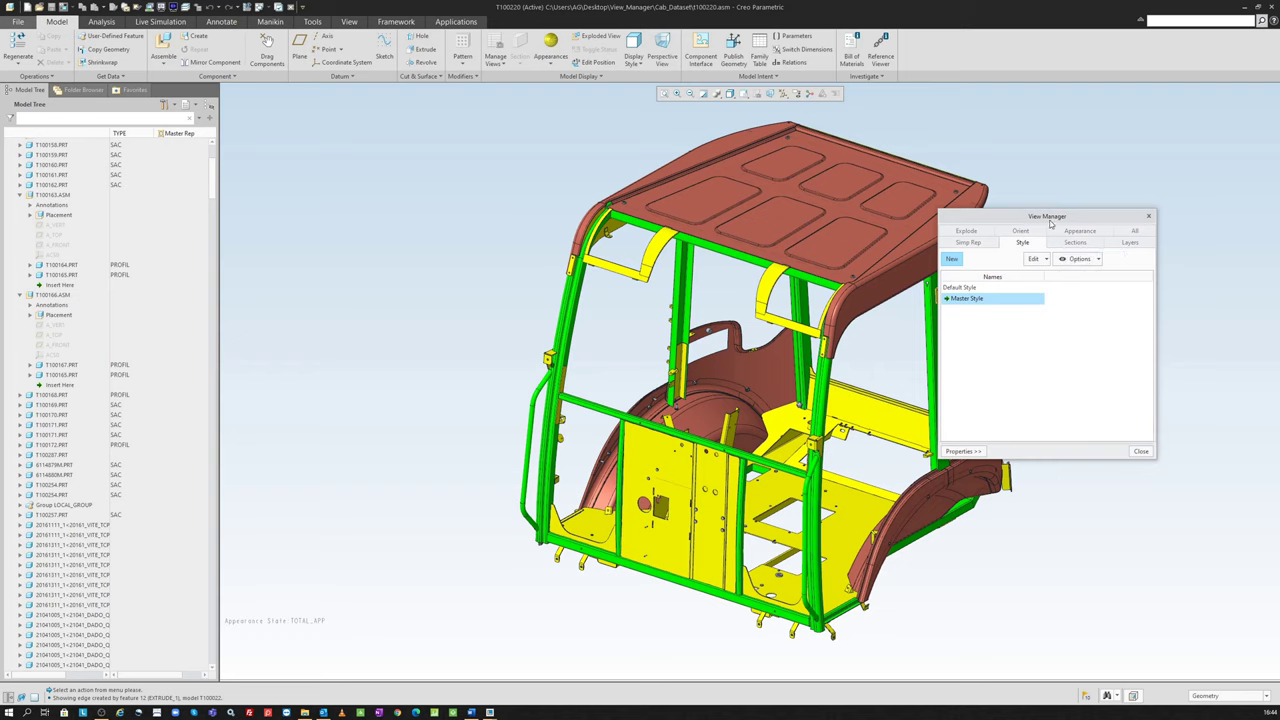
{"action": "left_click_drag", "start_coordinate": [1050, 223], "coordinate": [1008, 189]}
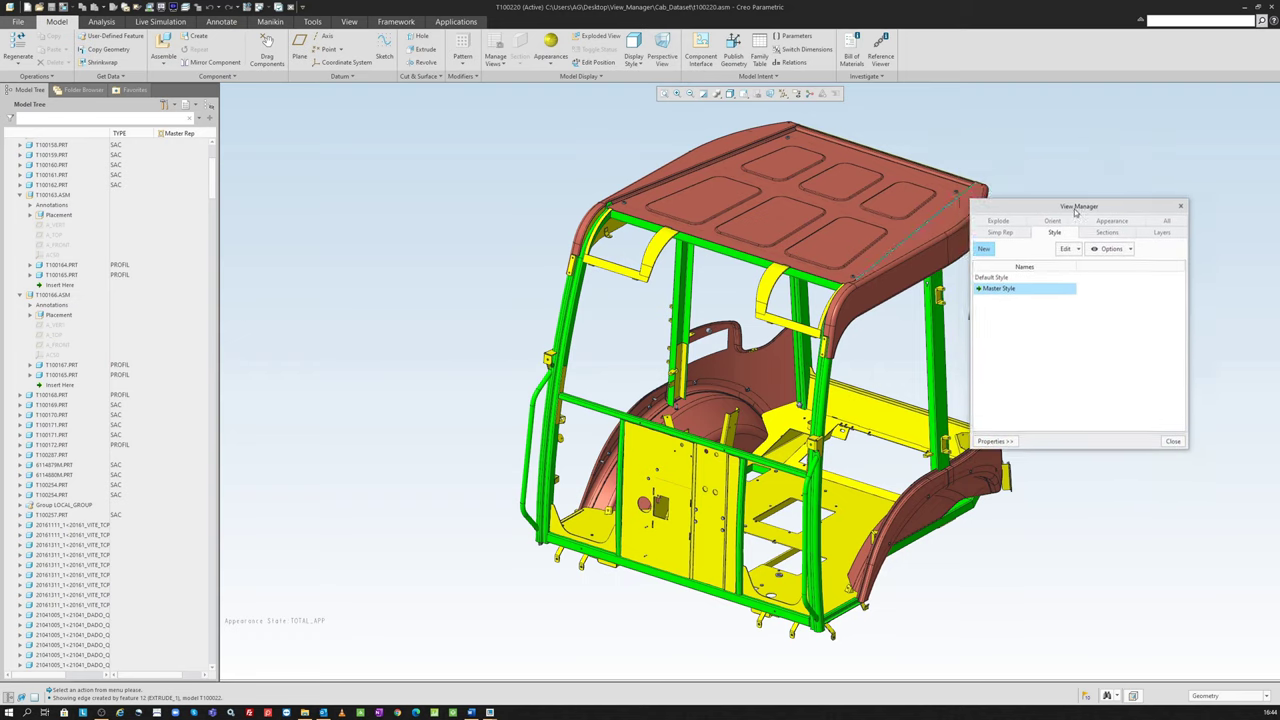
{"action": "left_click_drag", "start_coordinate": [1069, 194], "coordinate": [1097, 231]}
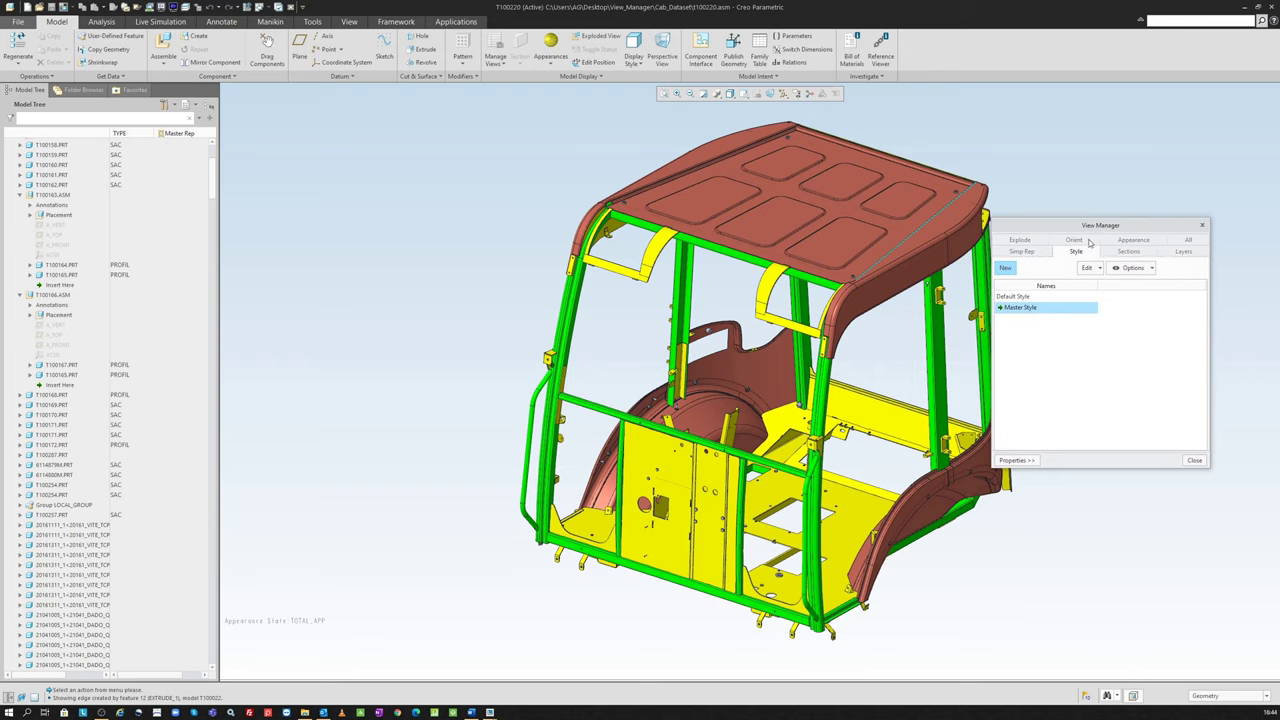
{"action": "left_click_drag", "start_coordinate": [1084, 228], "coordinate": [1105, 224]}
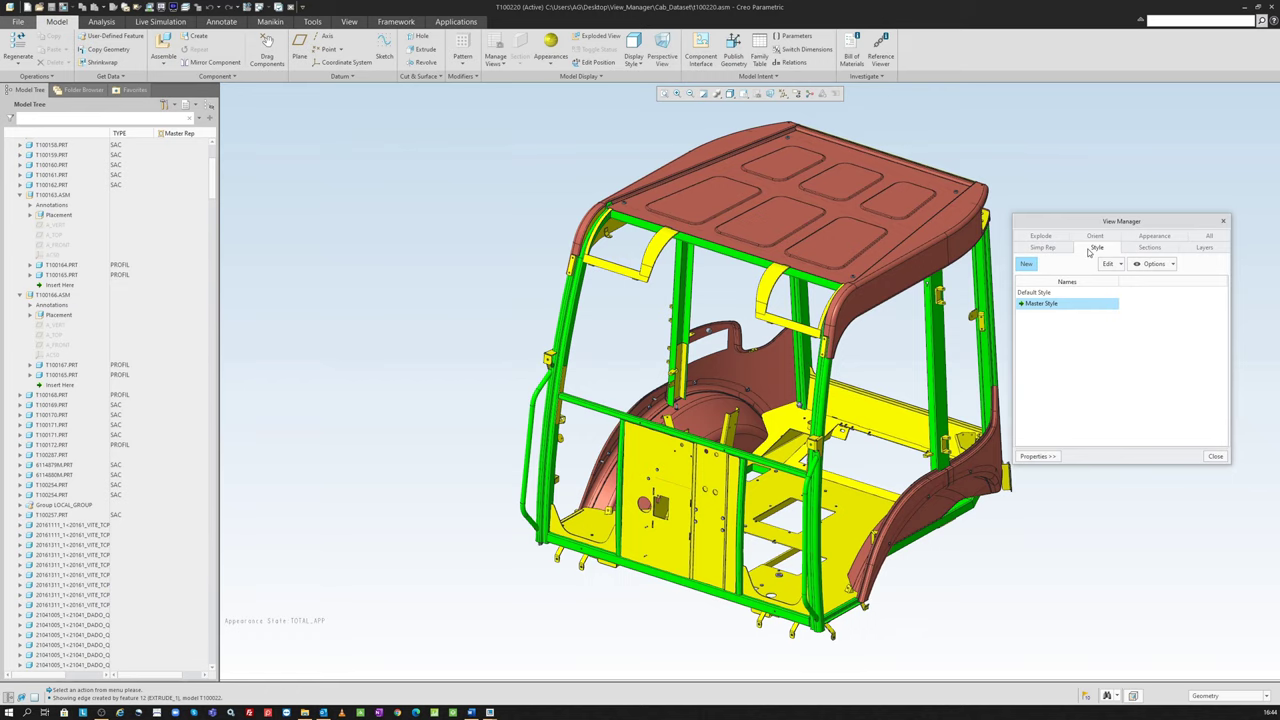
{"action": "scroll", "coordinate": [464, 415], "scroll_direction": "down", "scroll_amount": 3}
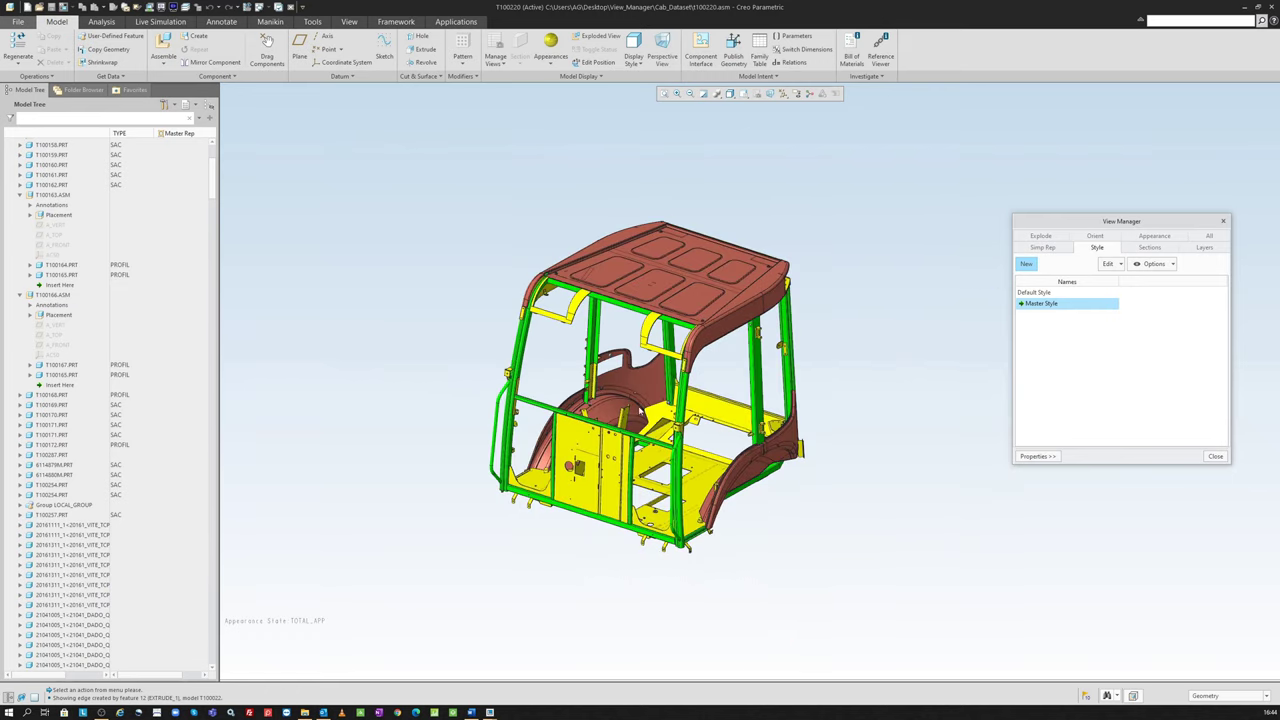
{"action": "scroll", "coordinate": [640, 410], "scroll_direction": "up", "scroll_amount": 3}
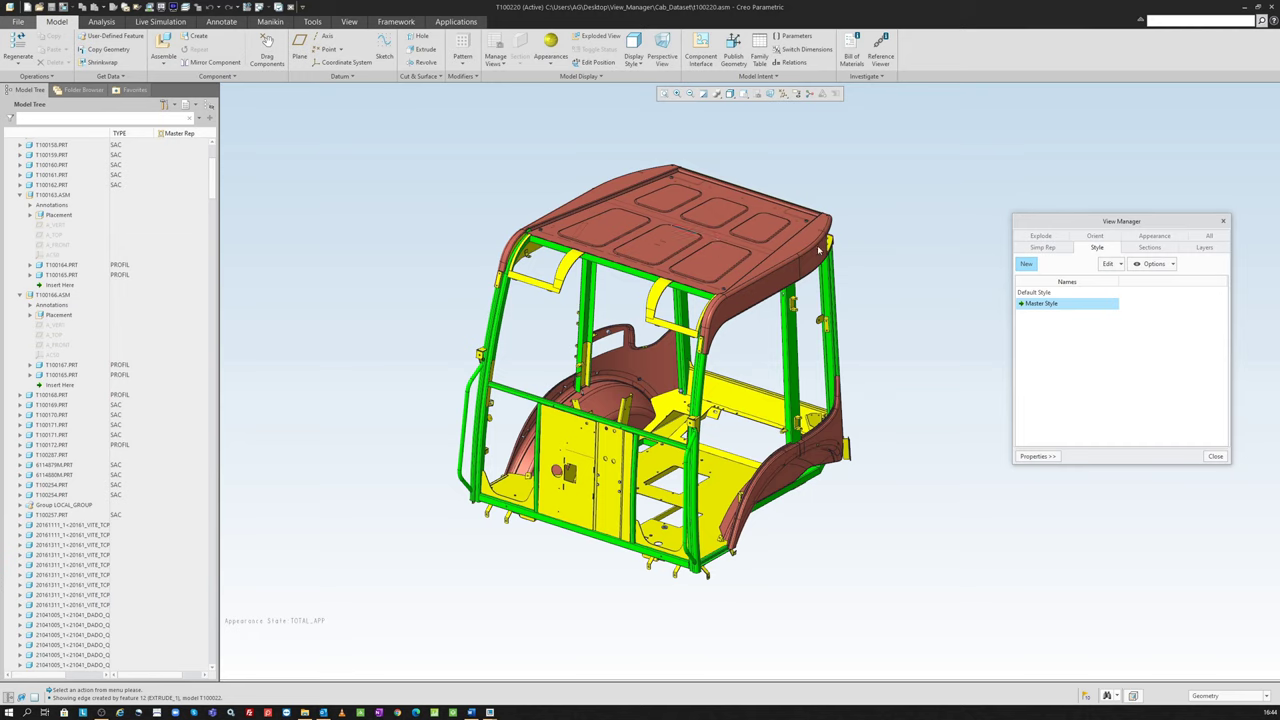
{"action": "left_click", "coordinate": [1059, 250]}
{"action": "left_click", "coordinate": [1035, 305]}
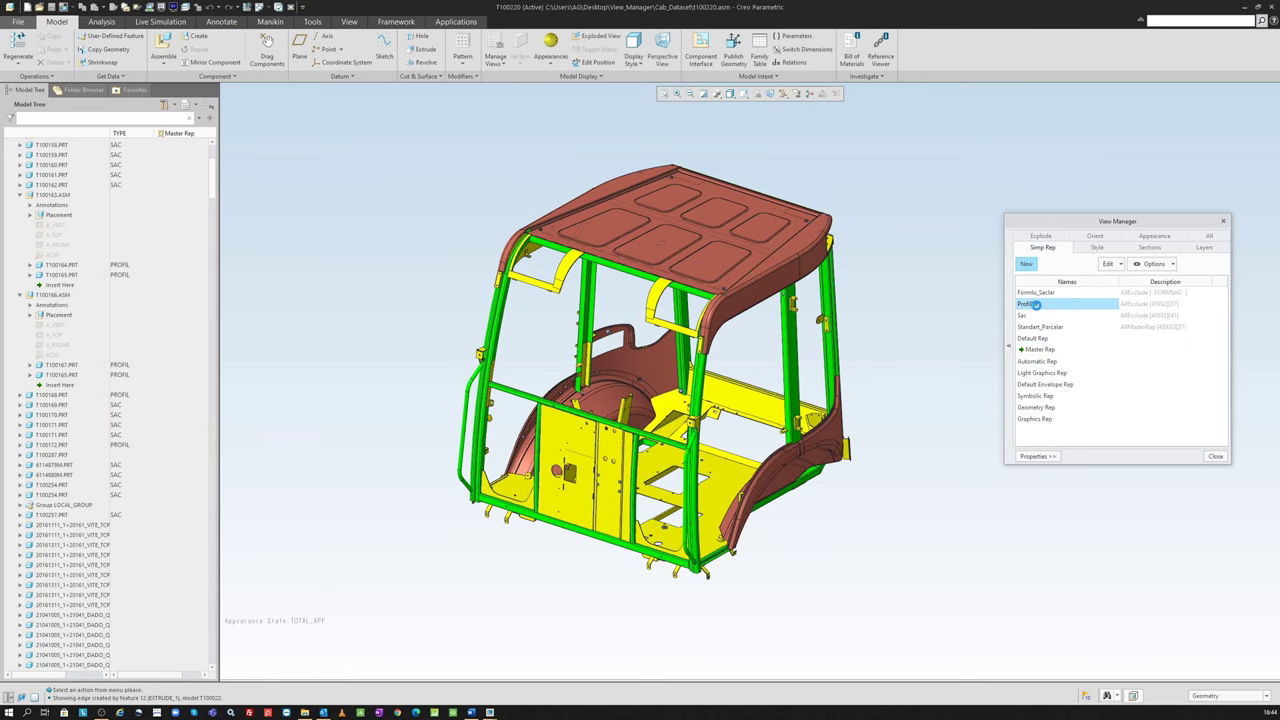
{"action": "double_click", "coordinate": [1033, 305]}
{"action": "scroll", "coordinate": [741, 363], "scroll_direction": "down", "scroll_amount": 2}
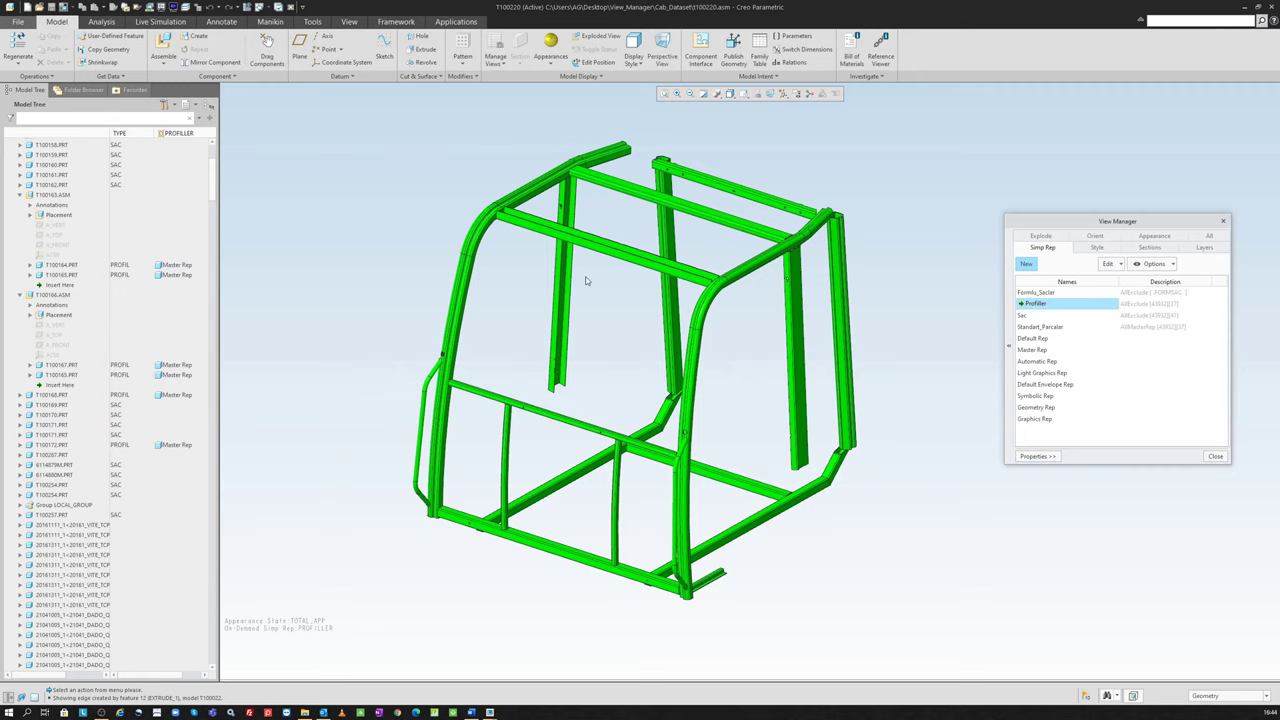
{"action": "double_click", "coordinate": [1040, 349]}
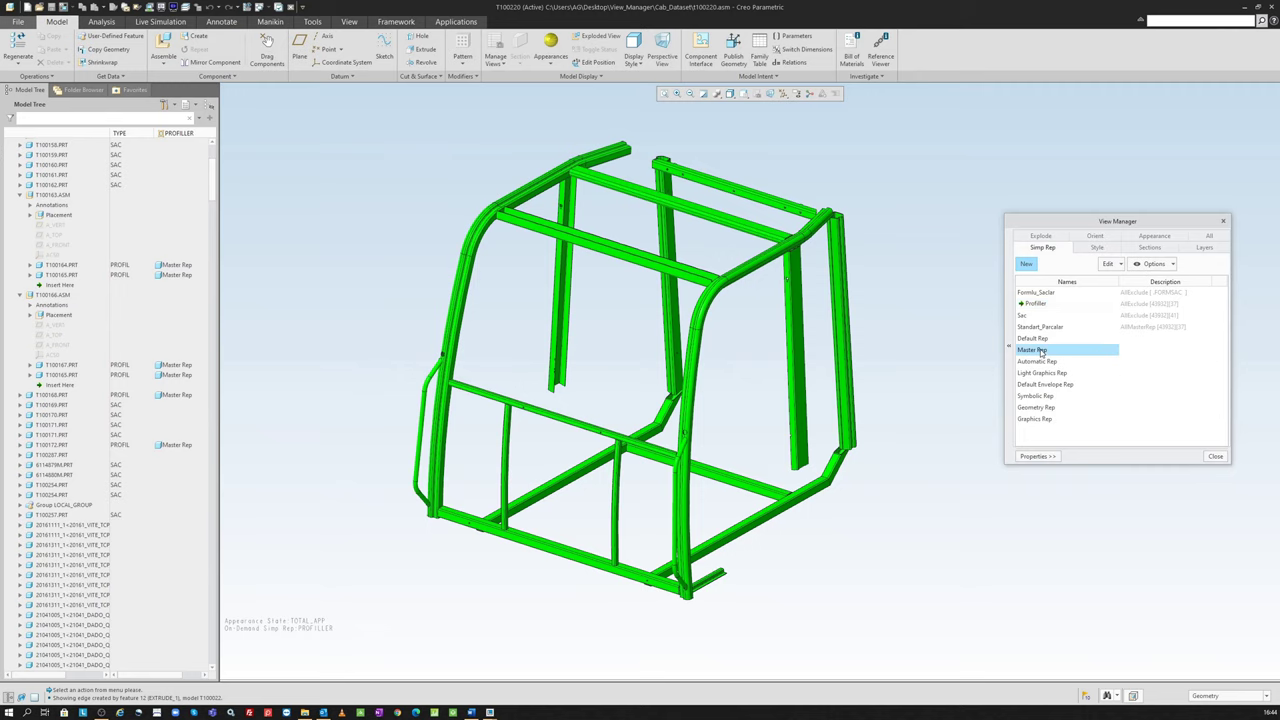
{"action": "left_click", "coordinate": [1097, 248]}
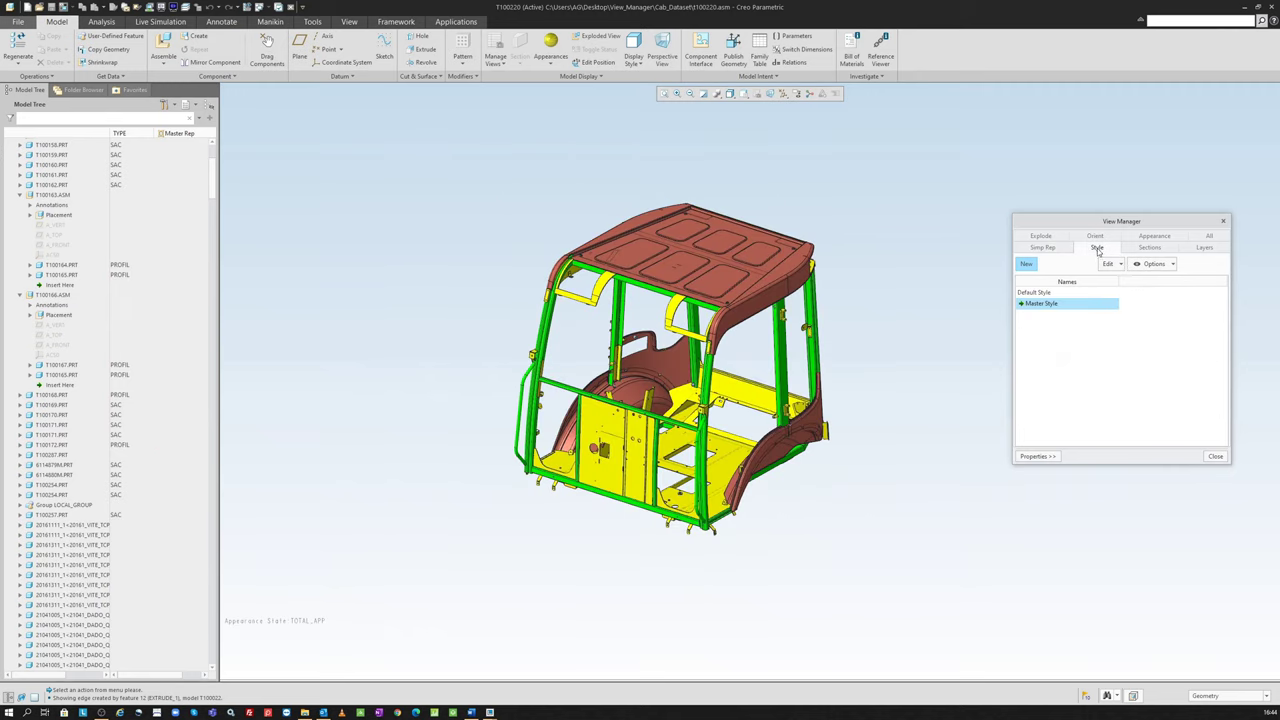
Step: Create a new display style named Profiller and arrange the style editor beside the model
{"action": "left_click", "coordinate": [1026, 265]}
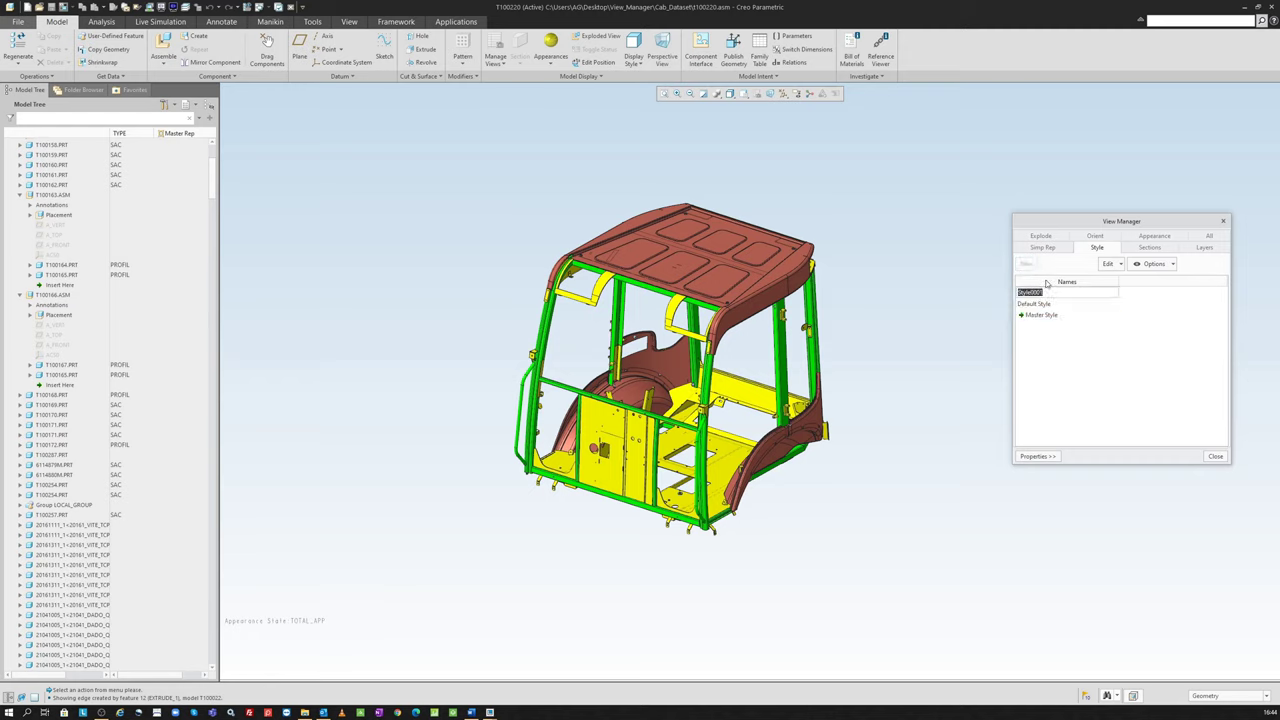
{"action": "type", "text": "Profiller"}
{"action": "key", "text": "Return"}
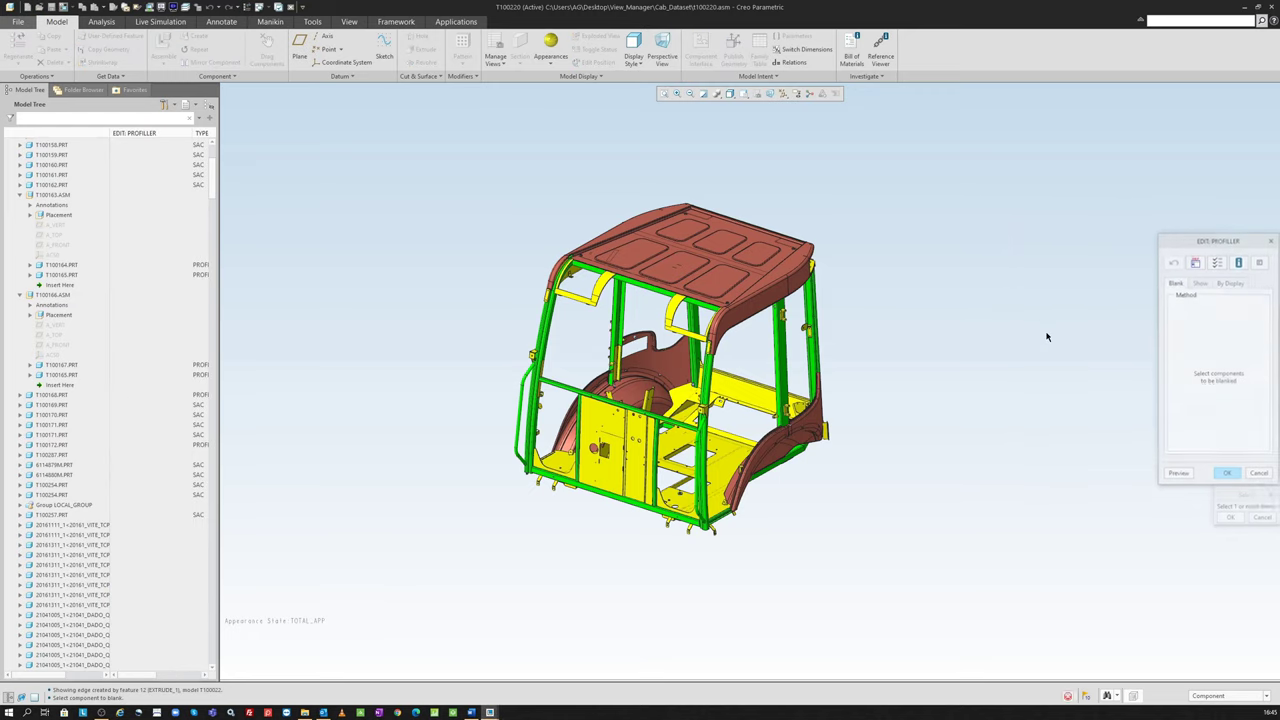
{"action": "left_click_drag", "start_coordinate": [1209, 244], "coordinate": [961, 188]}
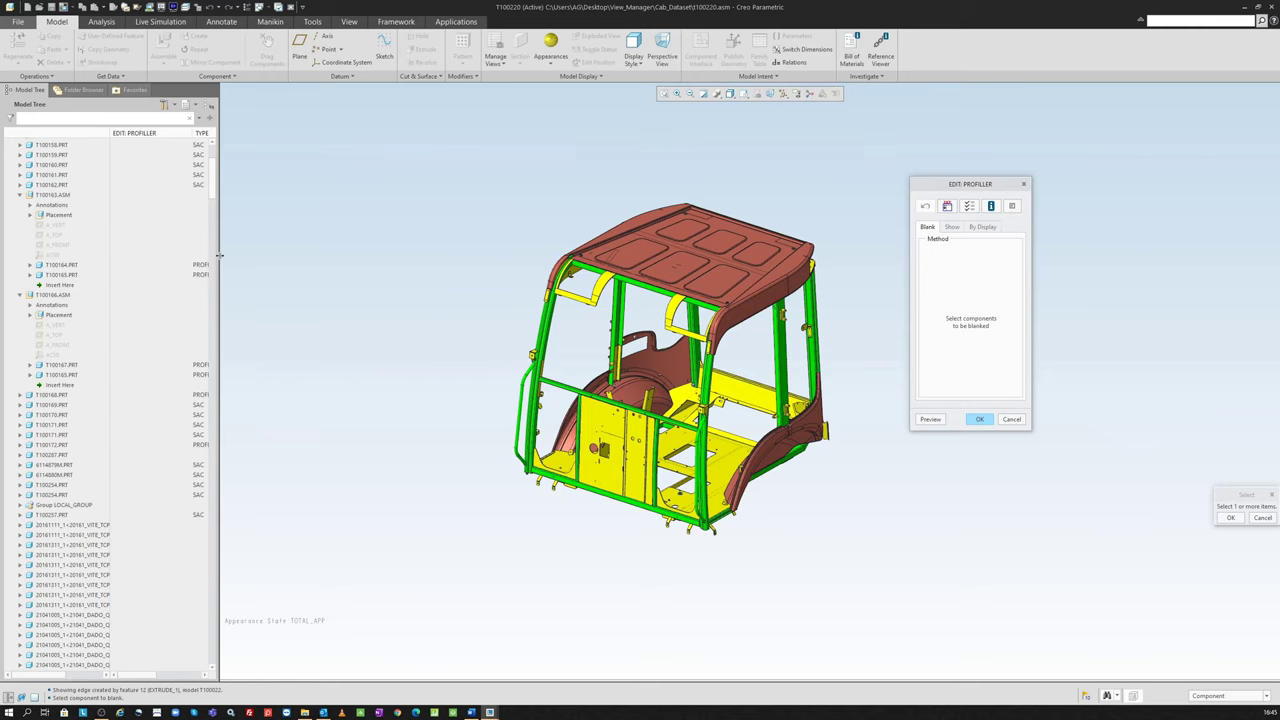
{"action": "left_click_drag", "start_coordinate": [218, 256], "coordinate": [272, 256]}
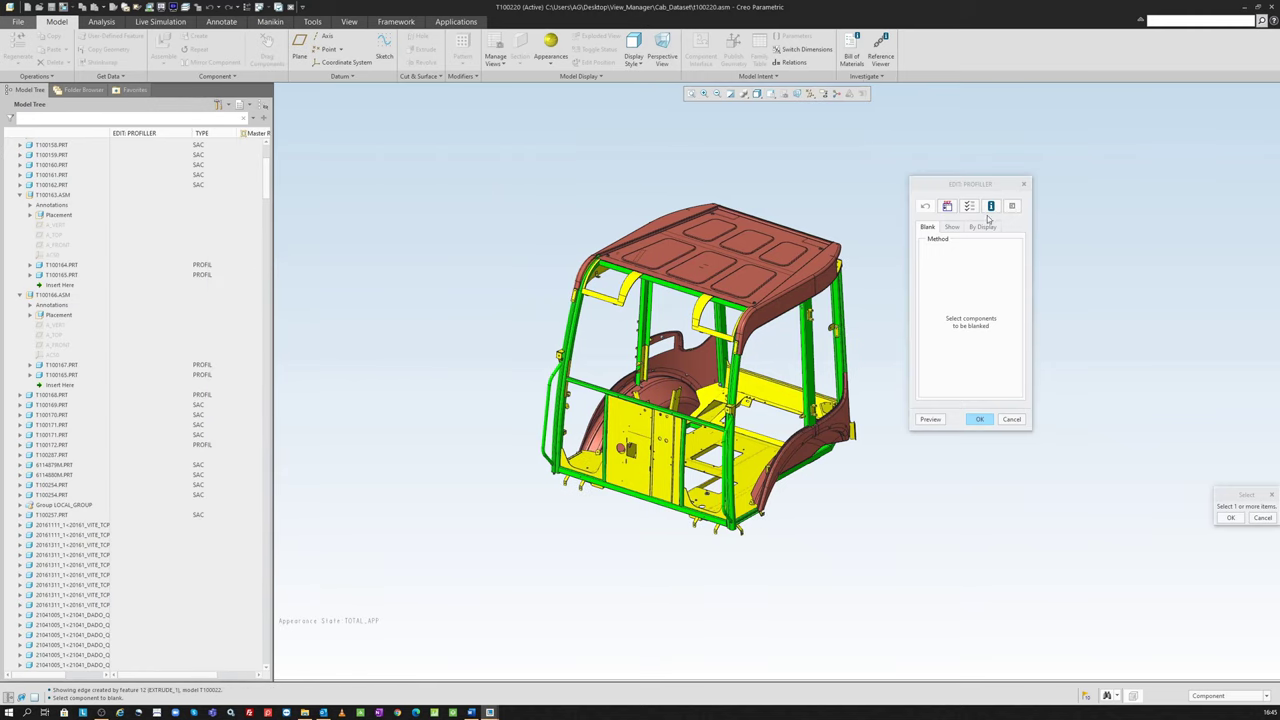
Step: Open the rule actions setup for the Profiller style
{"action": "left_click", "coordinate": [1010, 208]}
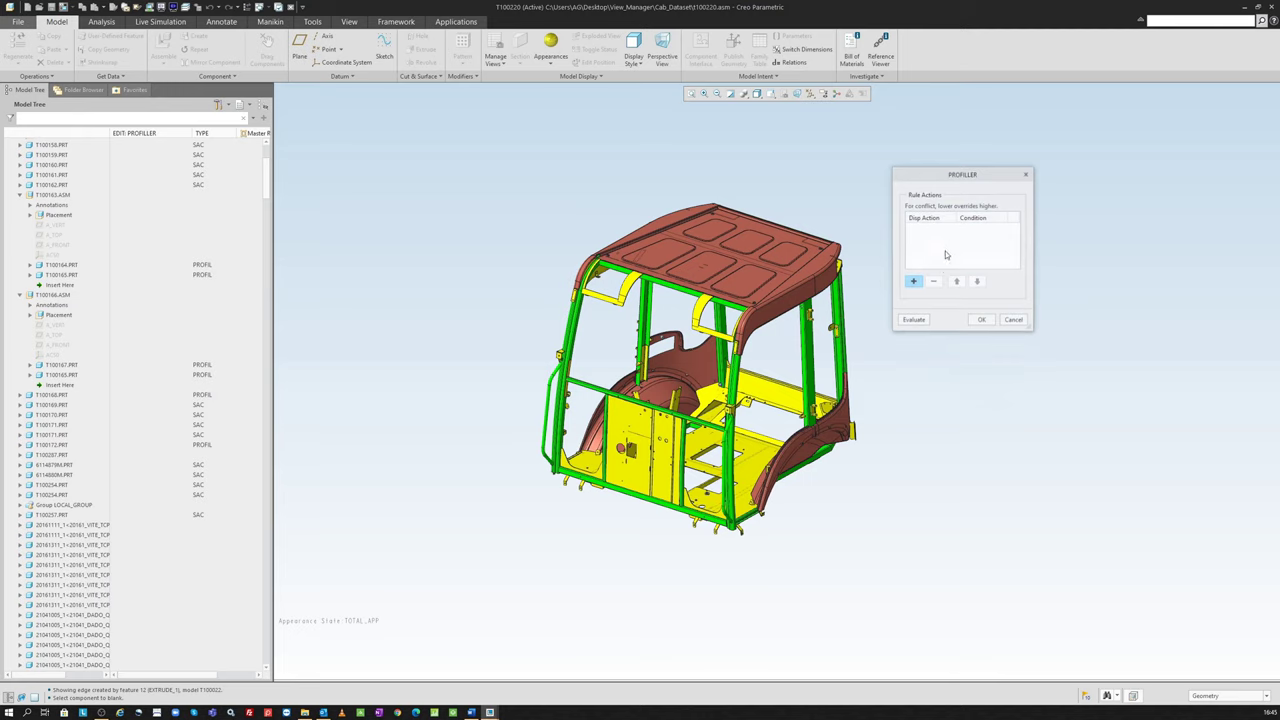
{"action": "left_click", "coordinate": [1018, 320]}
{"action": "key", "text": "Return"}
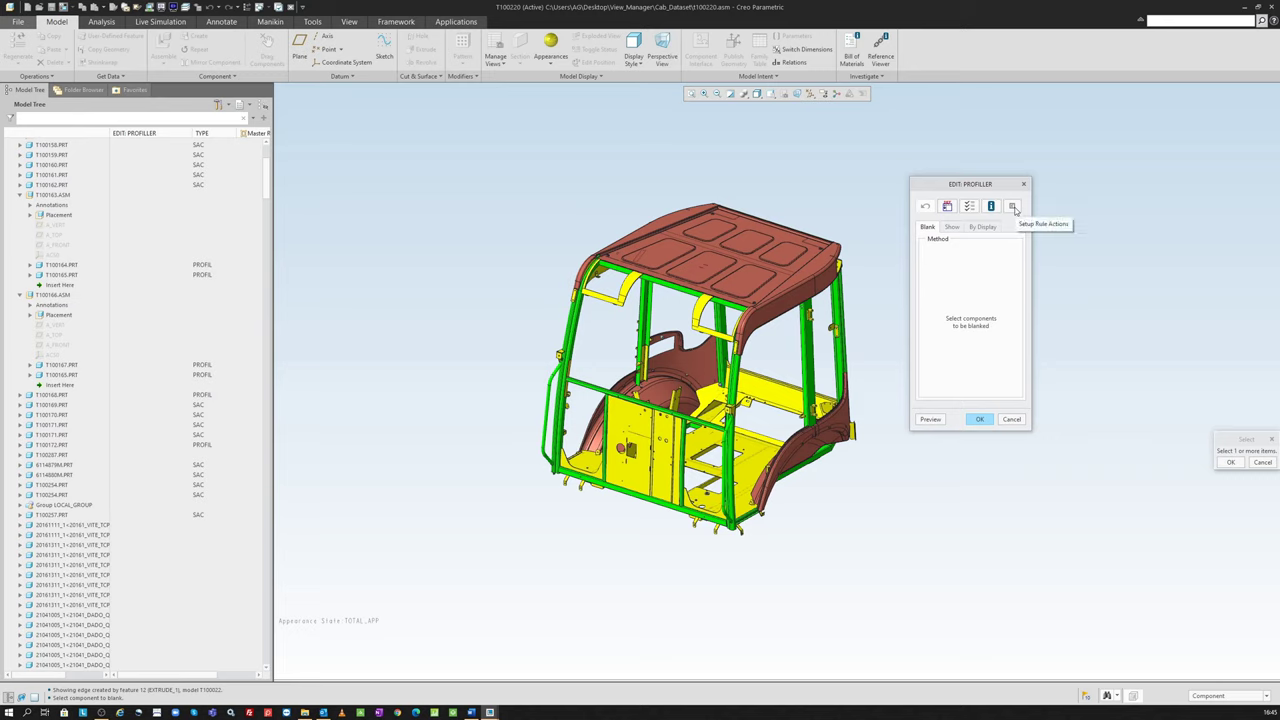
{"action": "left_click", "coordinate": [1013, 207]}
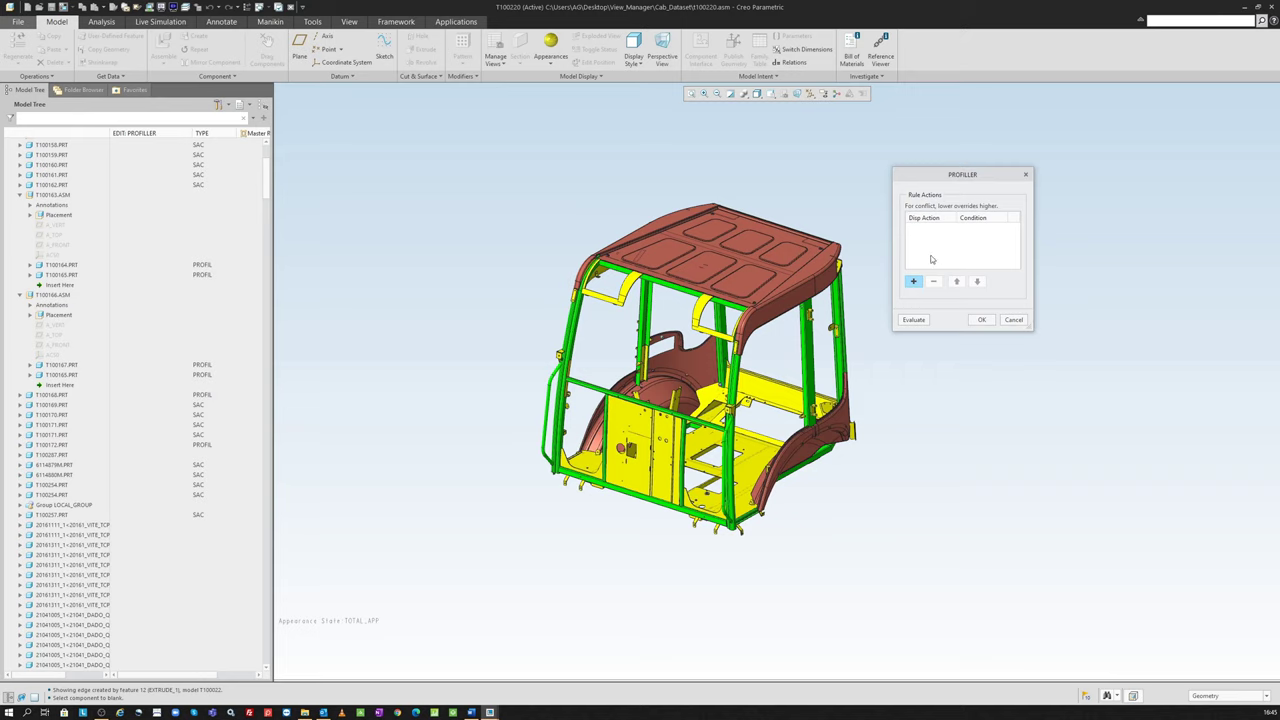
Step: Add a display rule with the No Hidden action and a condition named Prof
{"action": "left_click", "coordinate": [913, 282]}
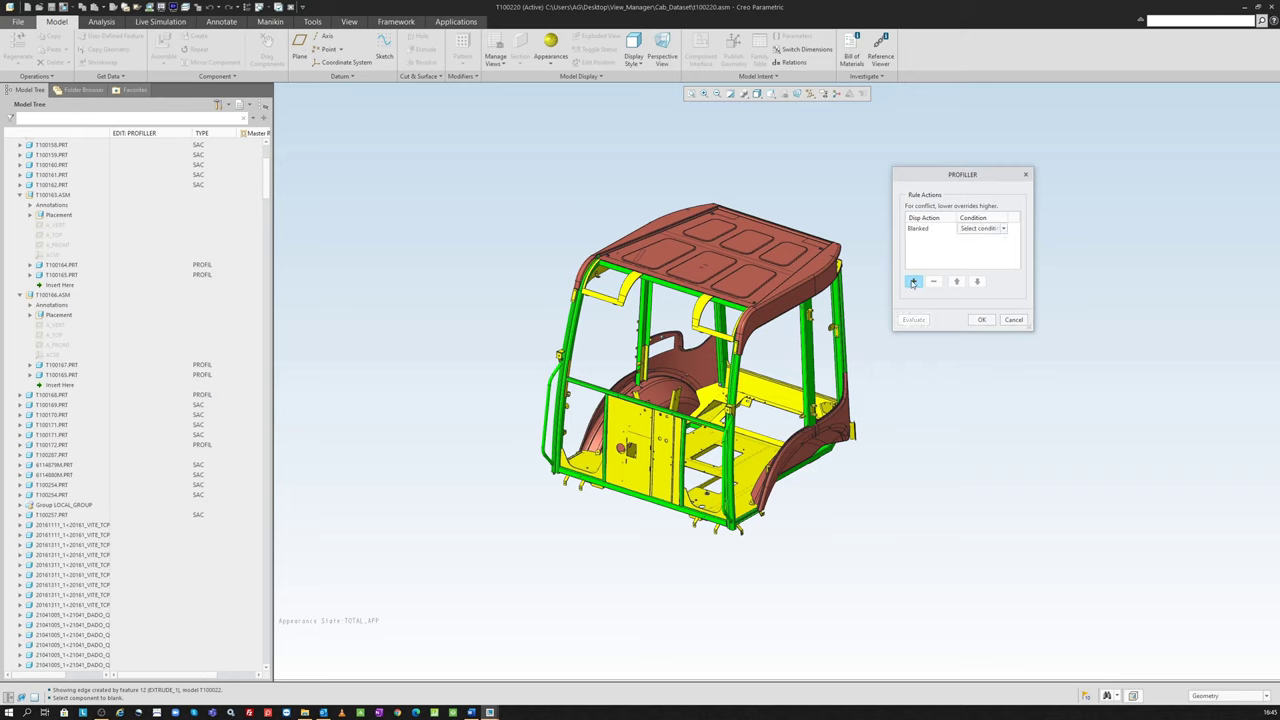
{"action": "left_click", "coordinate": [942, 230]}
{"action": "left_click", "coordinate": [948, 229]}
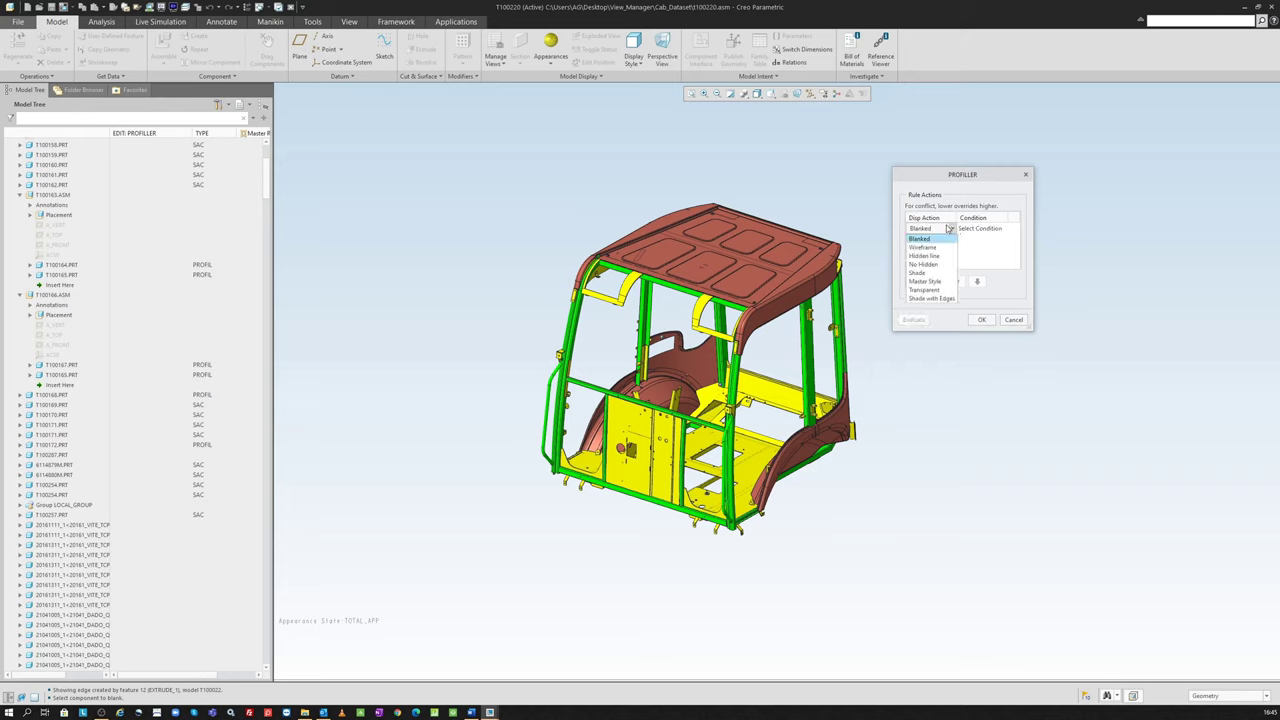
{"action": "left_click", "coordinate": [940, 264]}
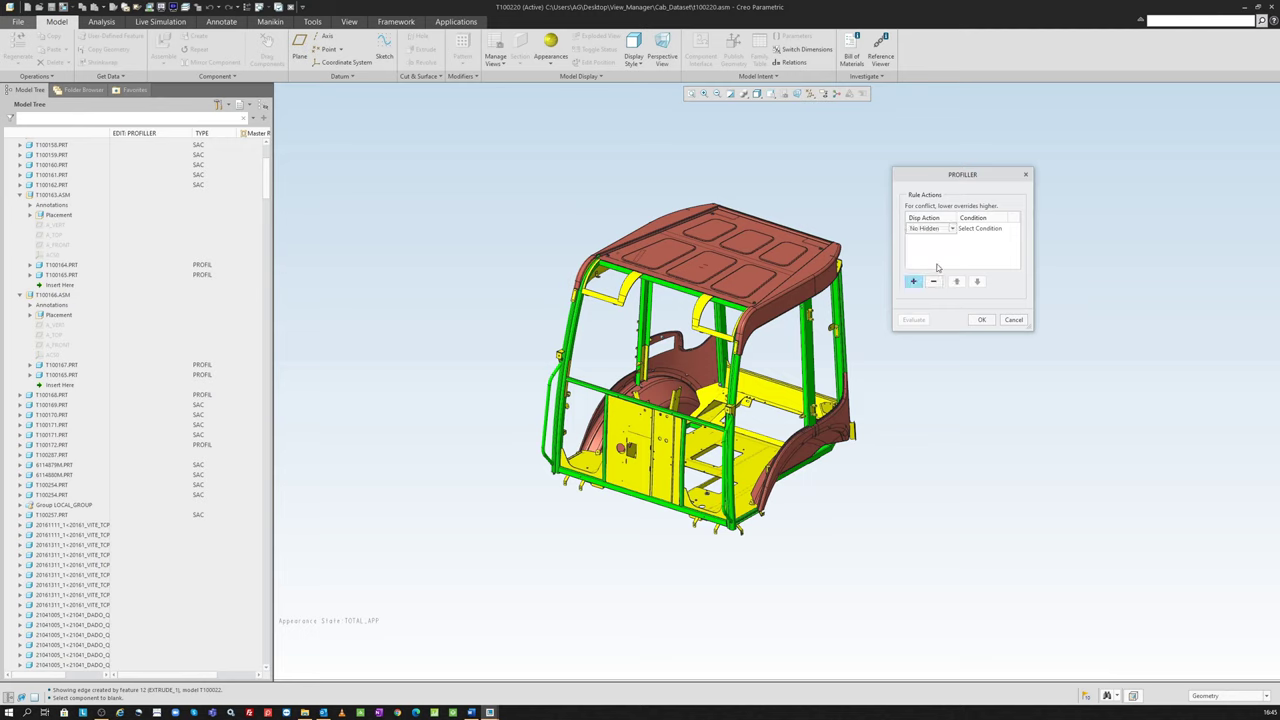
{"action": "left_click", "coordinate": [995, 230]}
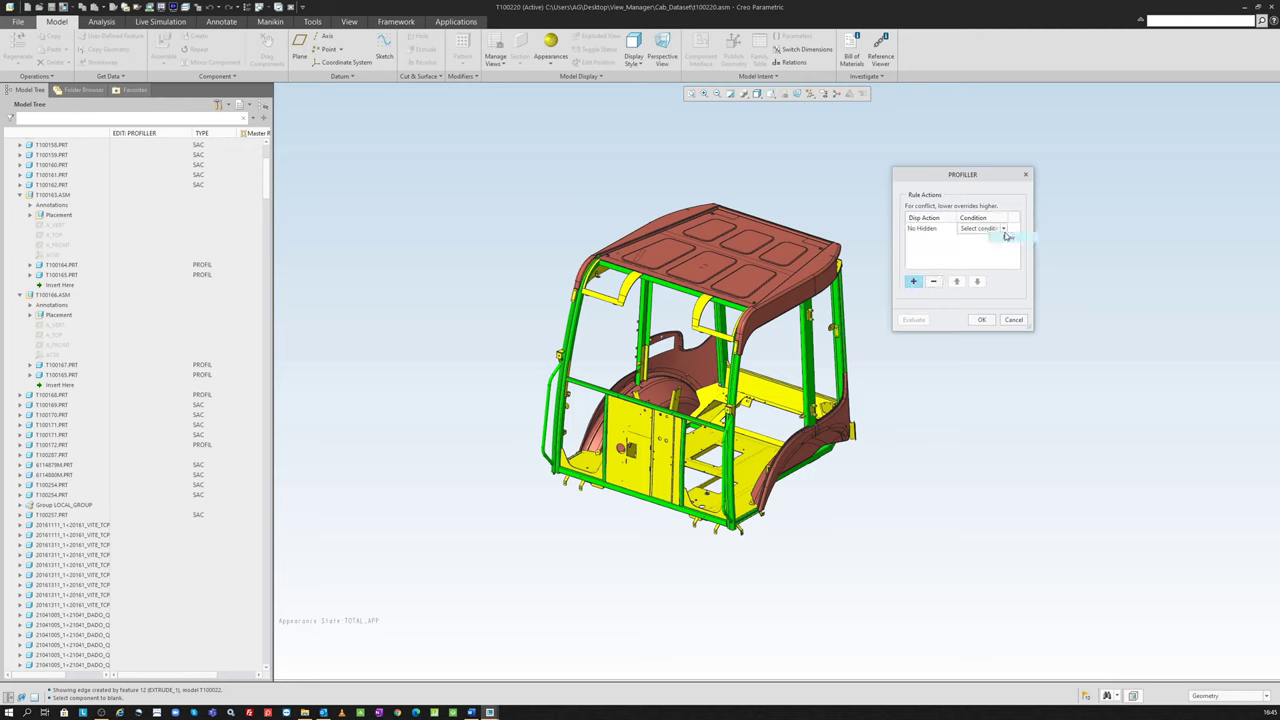
{"action": "left_click", "coordinate": [995, 230]}
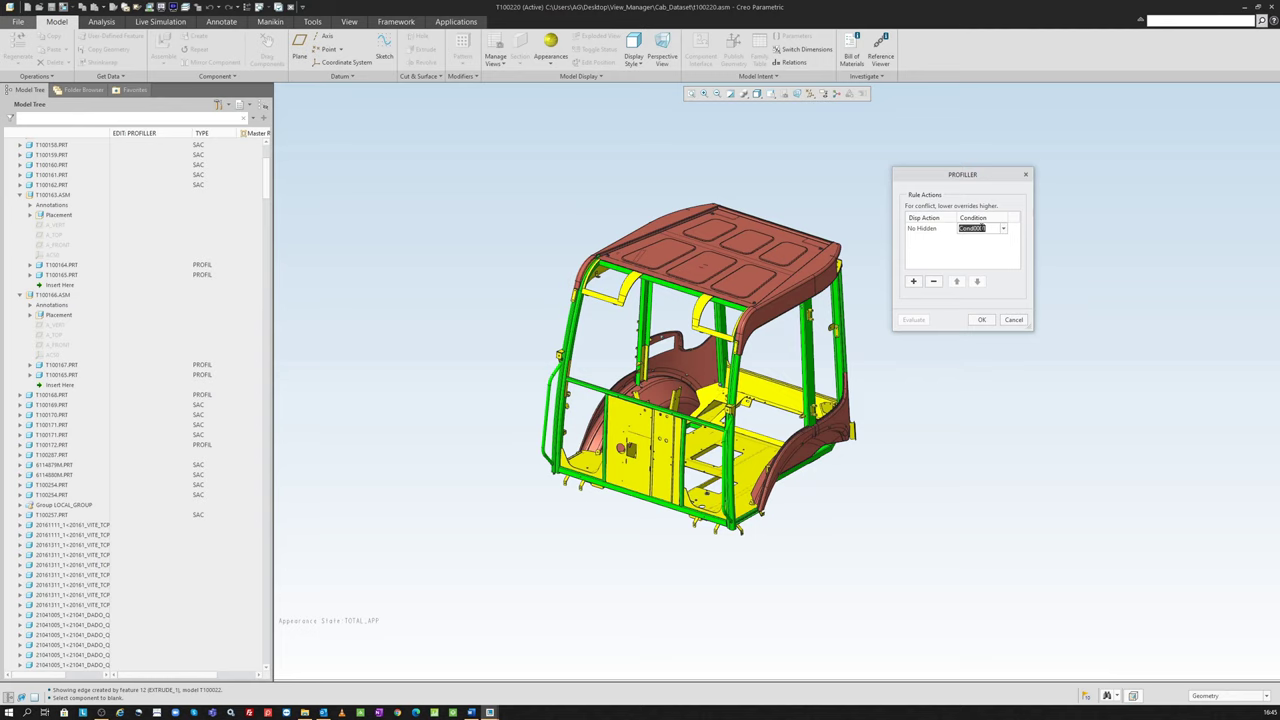
{"action": "type", "text": "profi"}
{"action": "key", "text": "Return"}
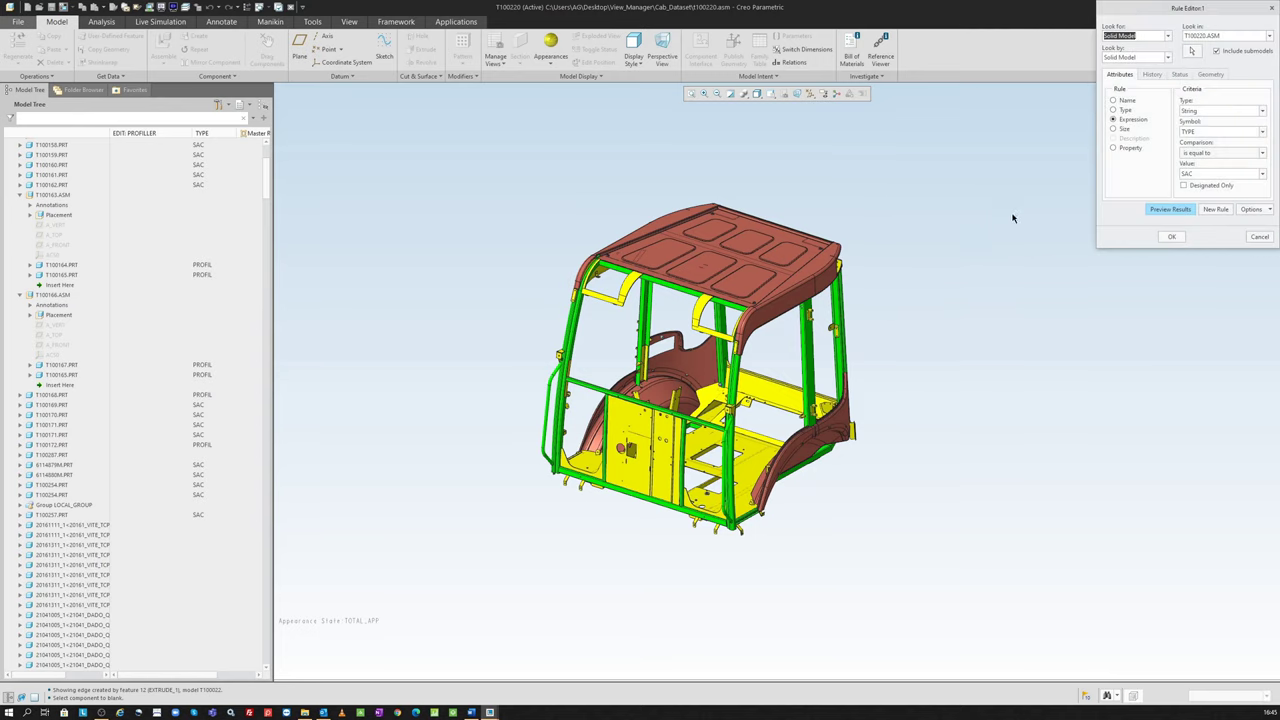
Step: Define the Prof condition as TYPE equal to PROFIL, accepting the 21 matching parts
{"action": "left_click_drag", "start_coordinate": [1168, 7], "coordinate": [1022, 114]}
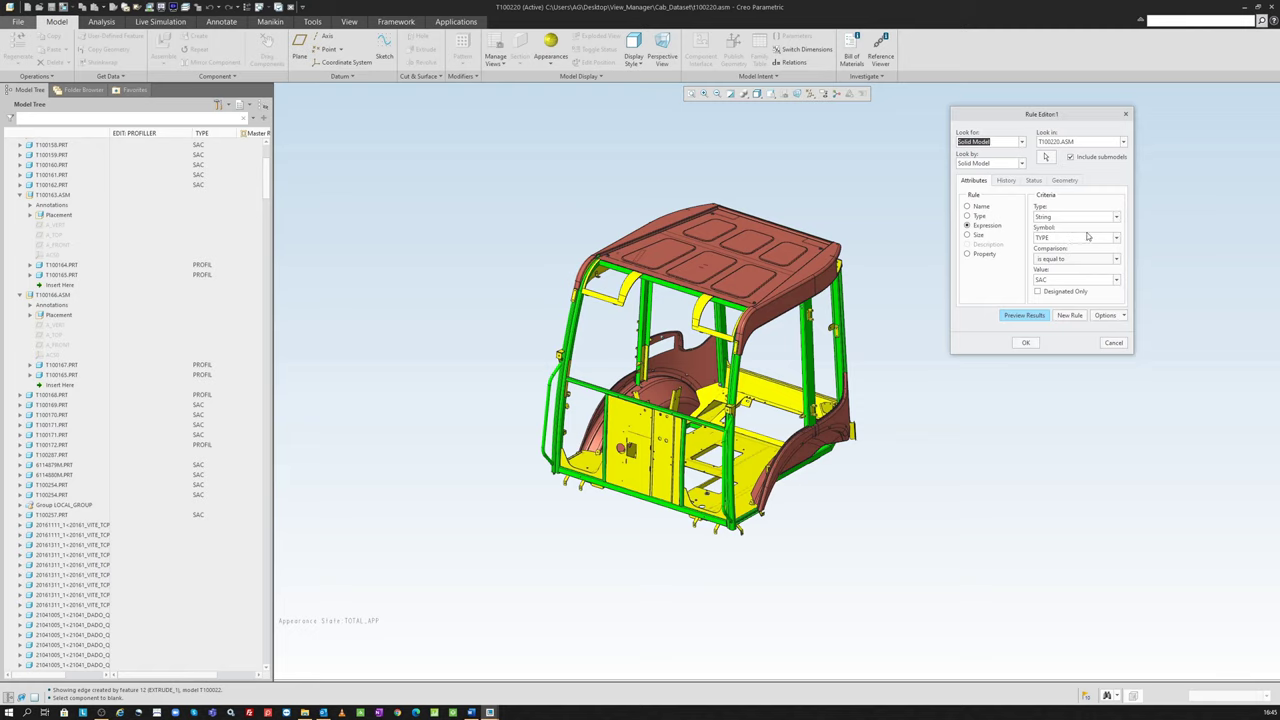
{"action": "left_click", "coordinate": [1116, 279]}
{"action": "left_click", "coordinate": [1062, 298]}
{"action": "left_click", "coordinate": [1024, 315]}
{"action": "key", "text": "ctrl+a"}
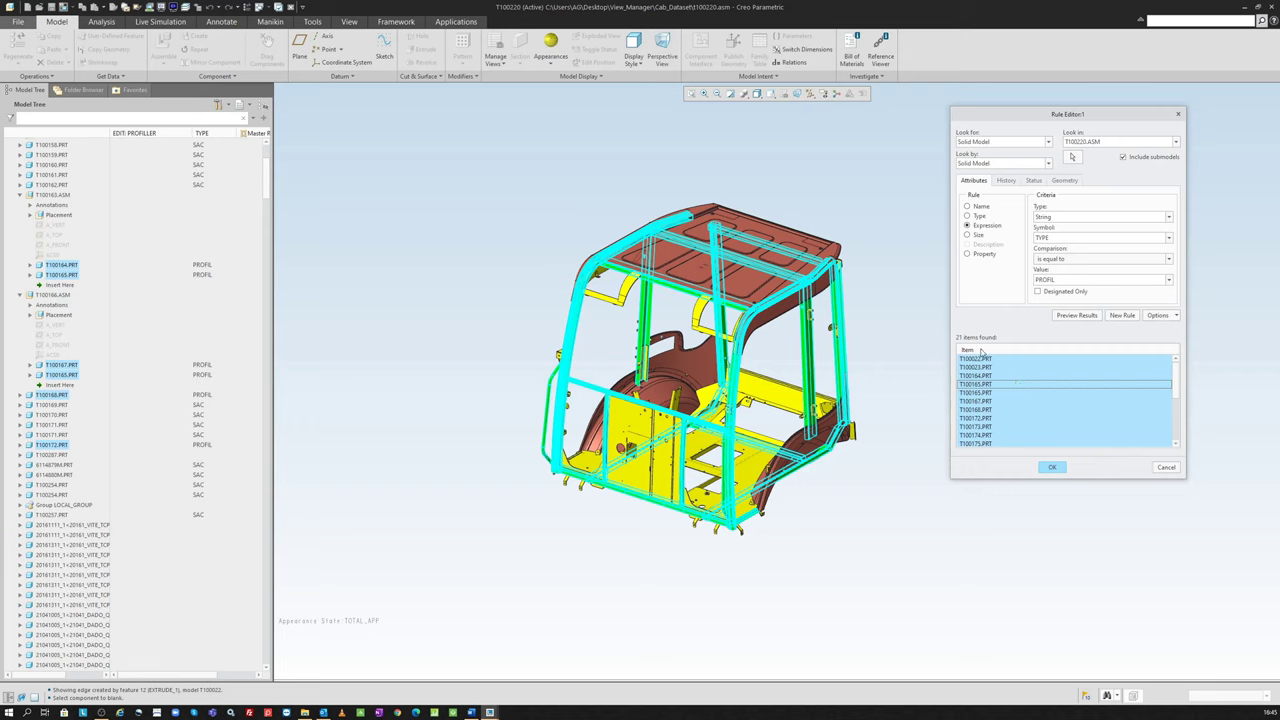
{"action": "key", "text": "Return"}
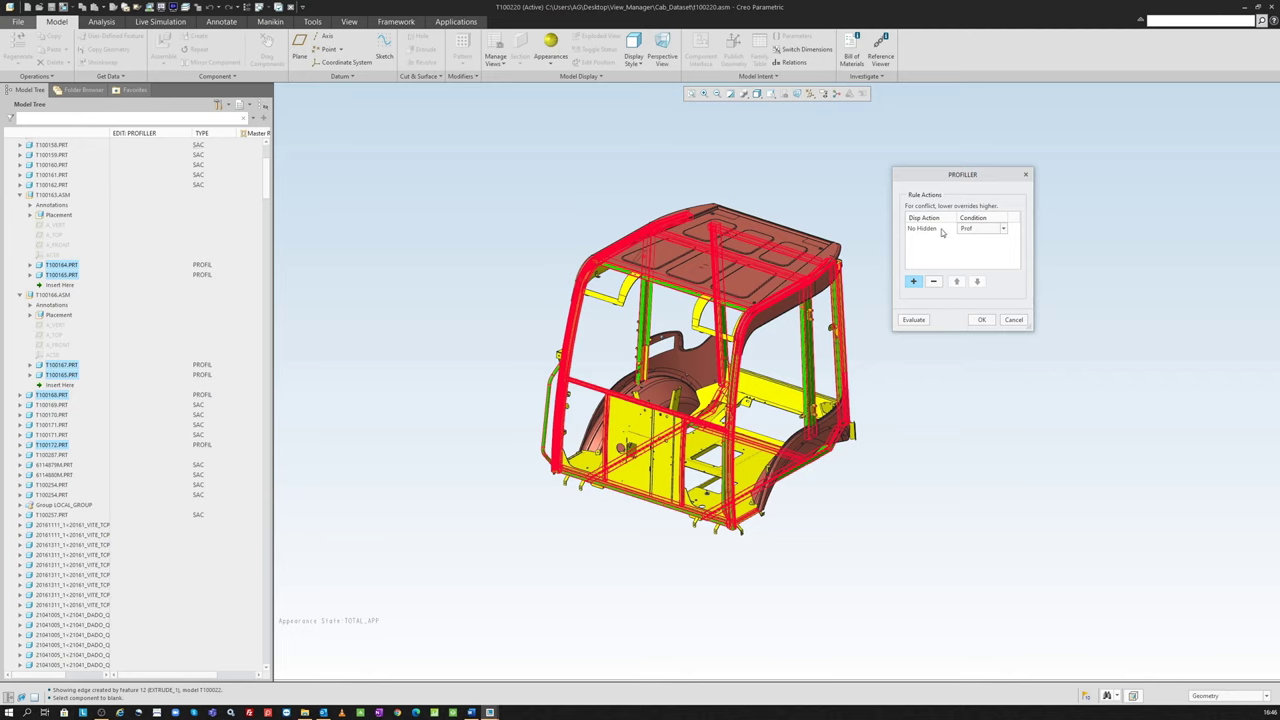
Step: Redefine the Prof condition, replacing the TYPE == PROFIL rule with rules for FORMULU SAC and SAC
{"action": "right_click", "coordinate": [977, 230]}
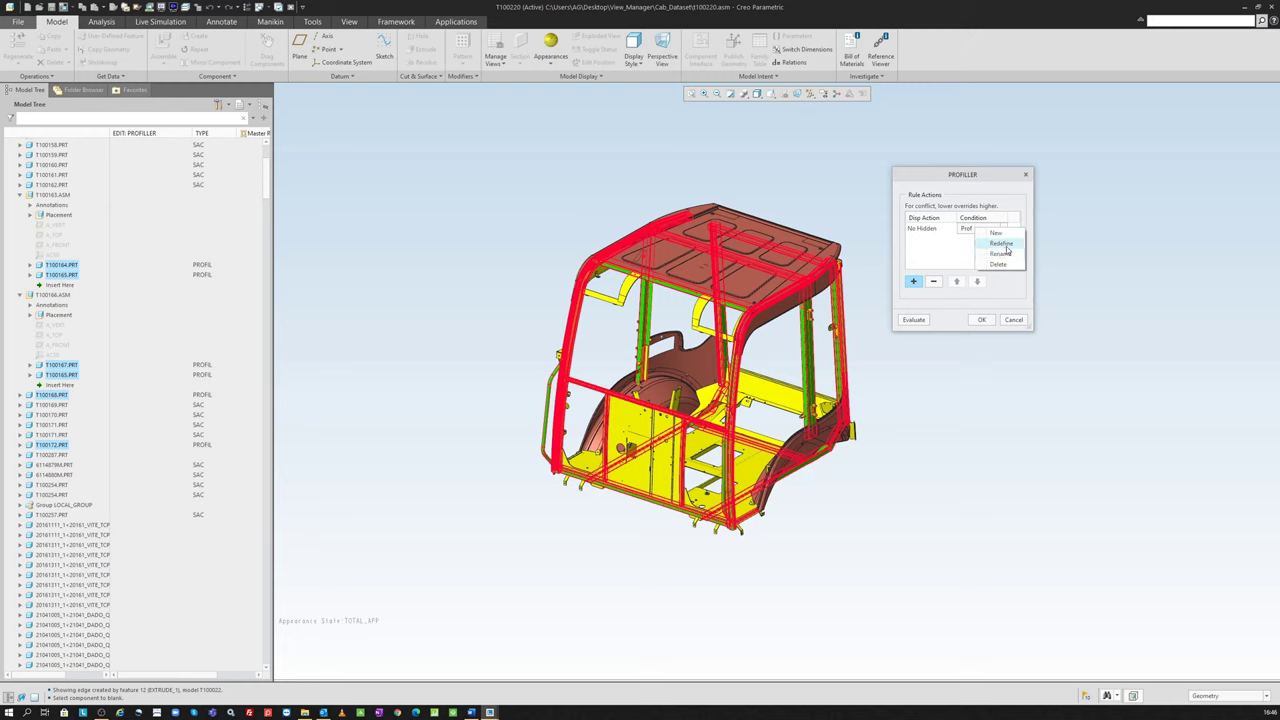
{"action": "left_click", "coordinate": [1006, 247]}
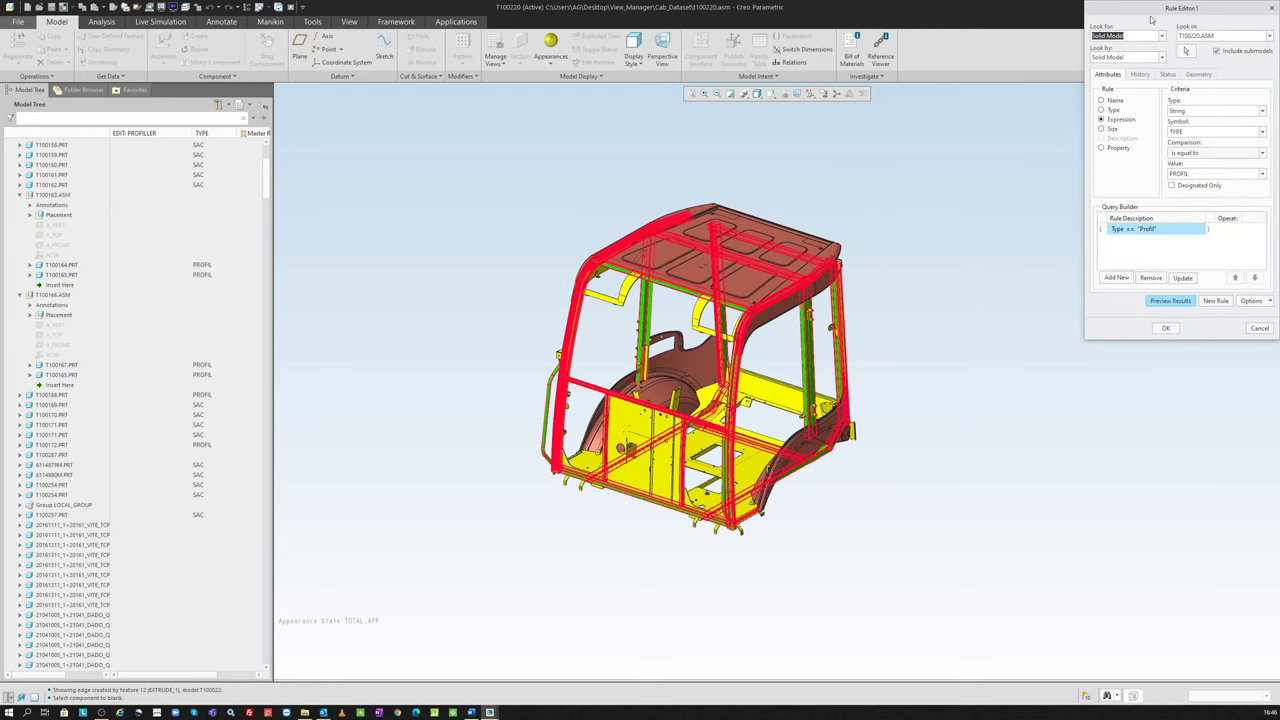
{"action": "left_click_drag", "start_coordinate": [1150, 8], "coordinate": [994, 109]}
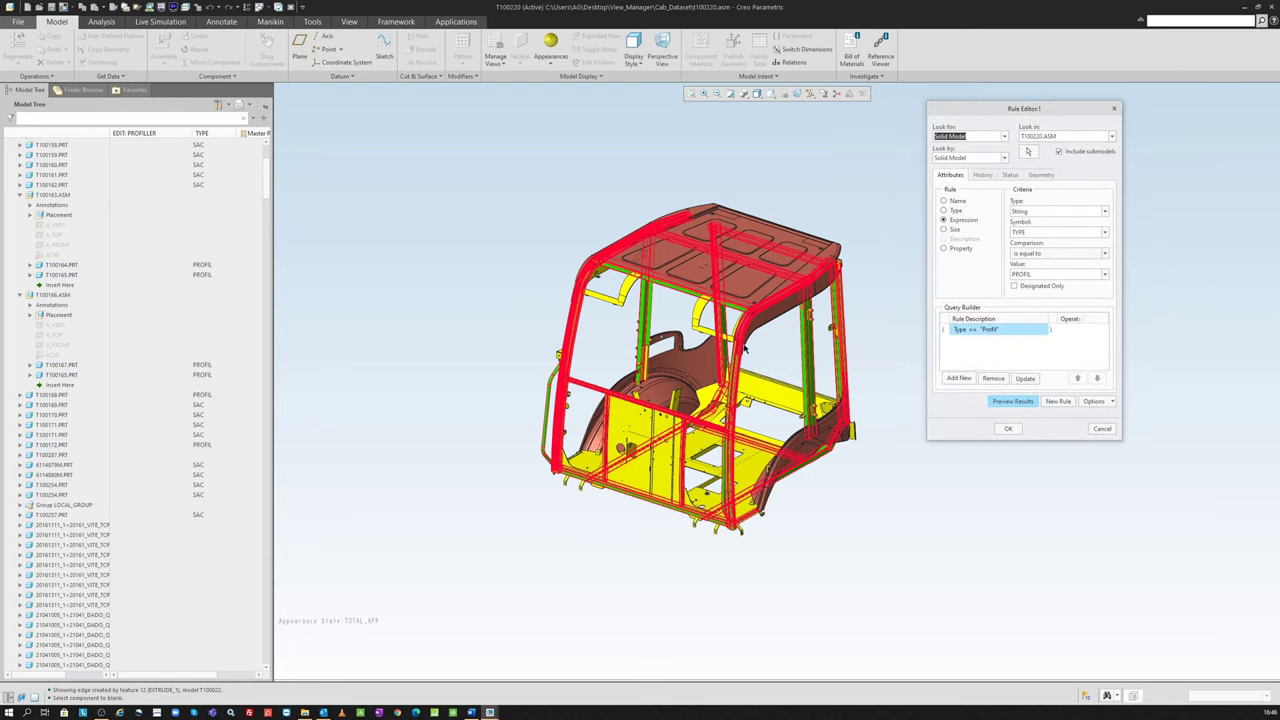
{"action": "left_click", "coordinate": [999, 379]}
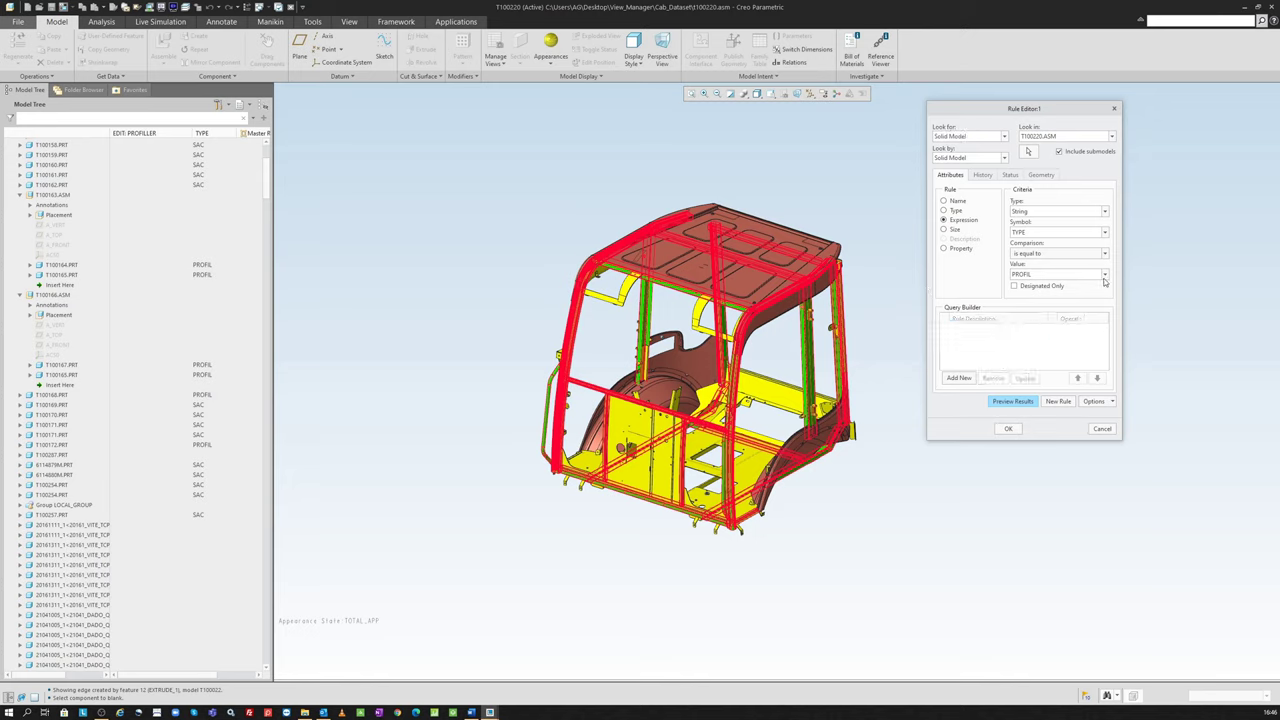
{"action": "left_click", "coordinate": [1105, 276]}
{"action": "left_click", "coordinate": [1066, 290]}
{"action": "left_click", "coordinate": [968, 380]}
{"action": "left_click", "coordinate": [1106, 278]}
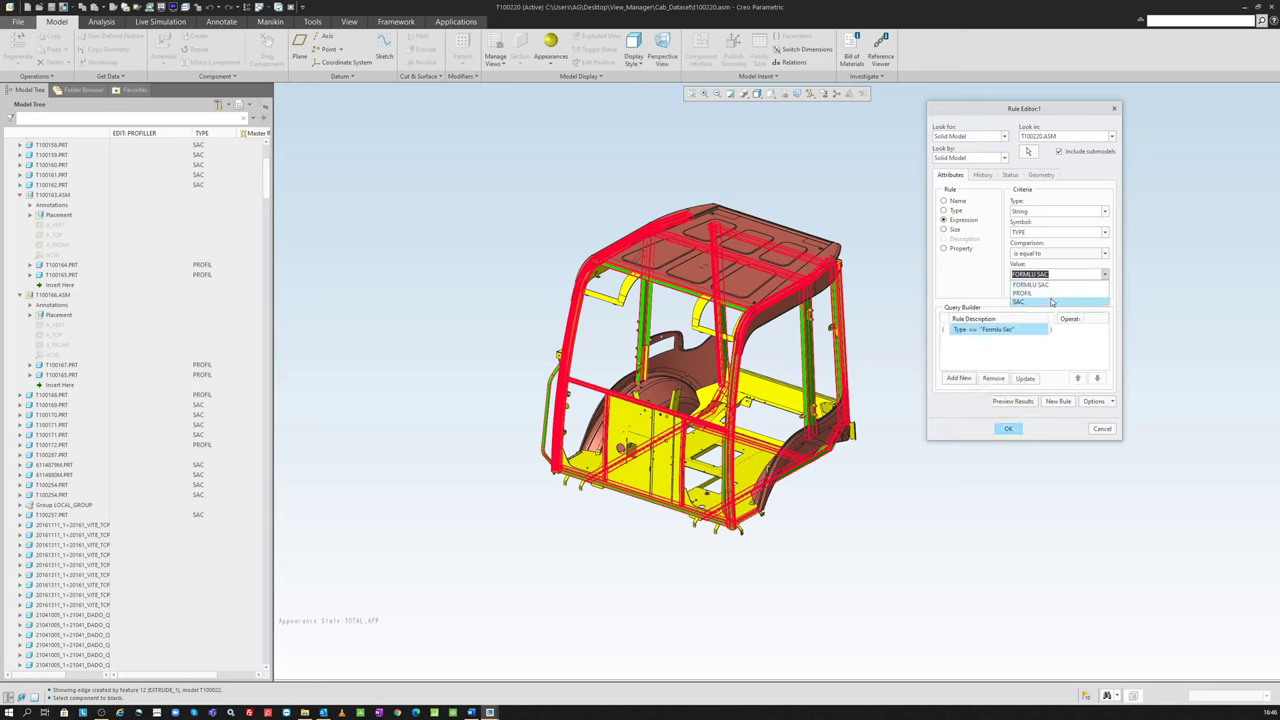
{"action": "left_click", "coordinate": [1050, 303]}
{"action": "left_click", "coordinate": [959, 378]}
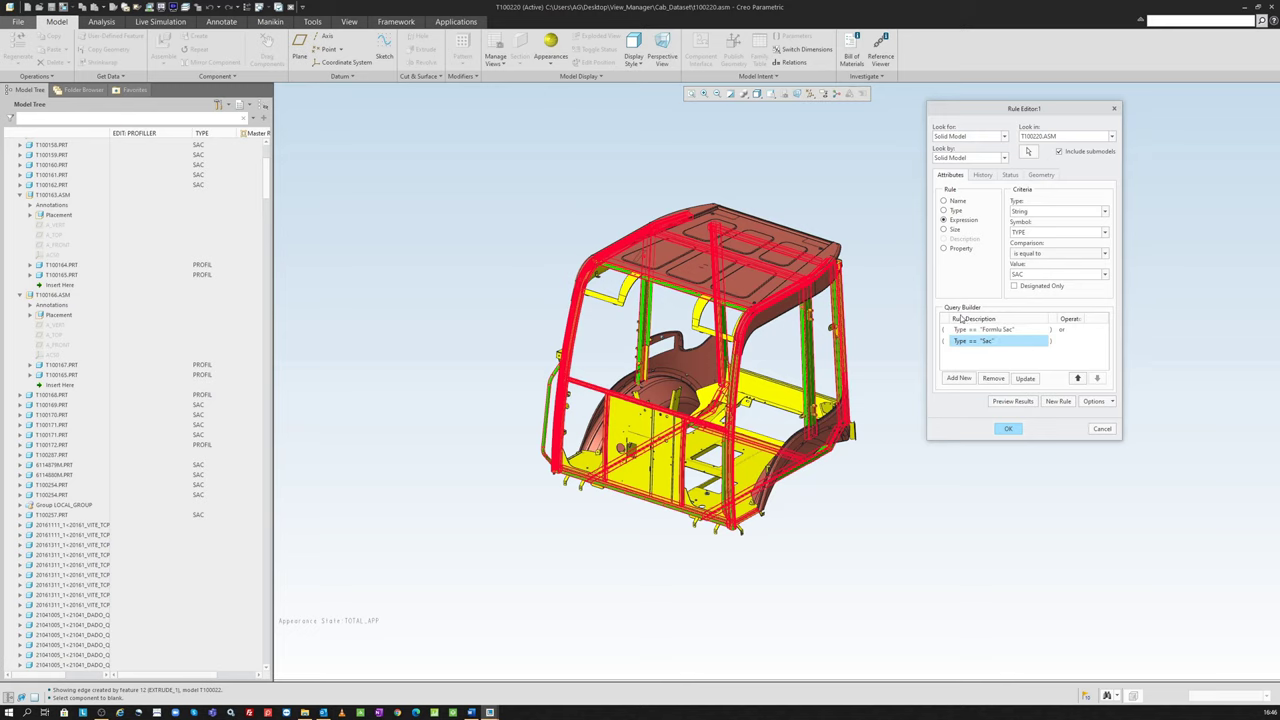
Step: Preview and accept the matching parts, evaluate the rule, and save the Profiller style
{"action": "left_click", "coordinate": [1093, 401]}
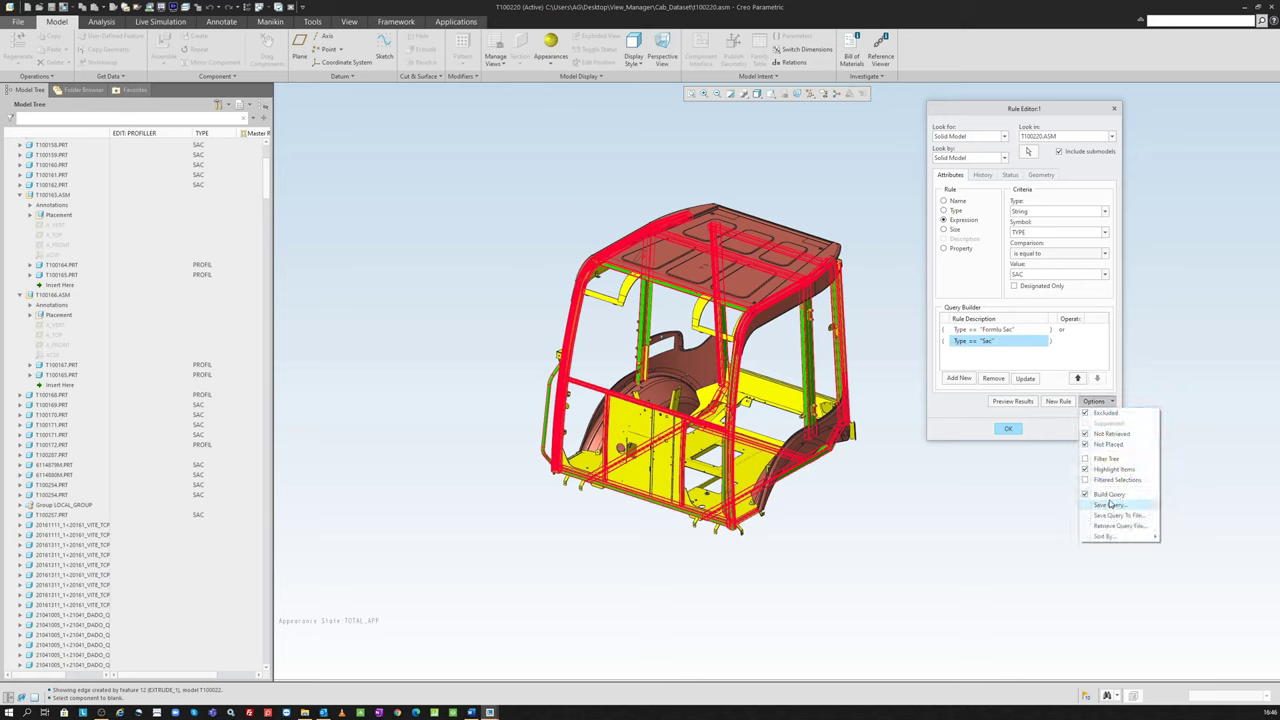
{"action": "left_click", "coordinate": [1030, 300]}
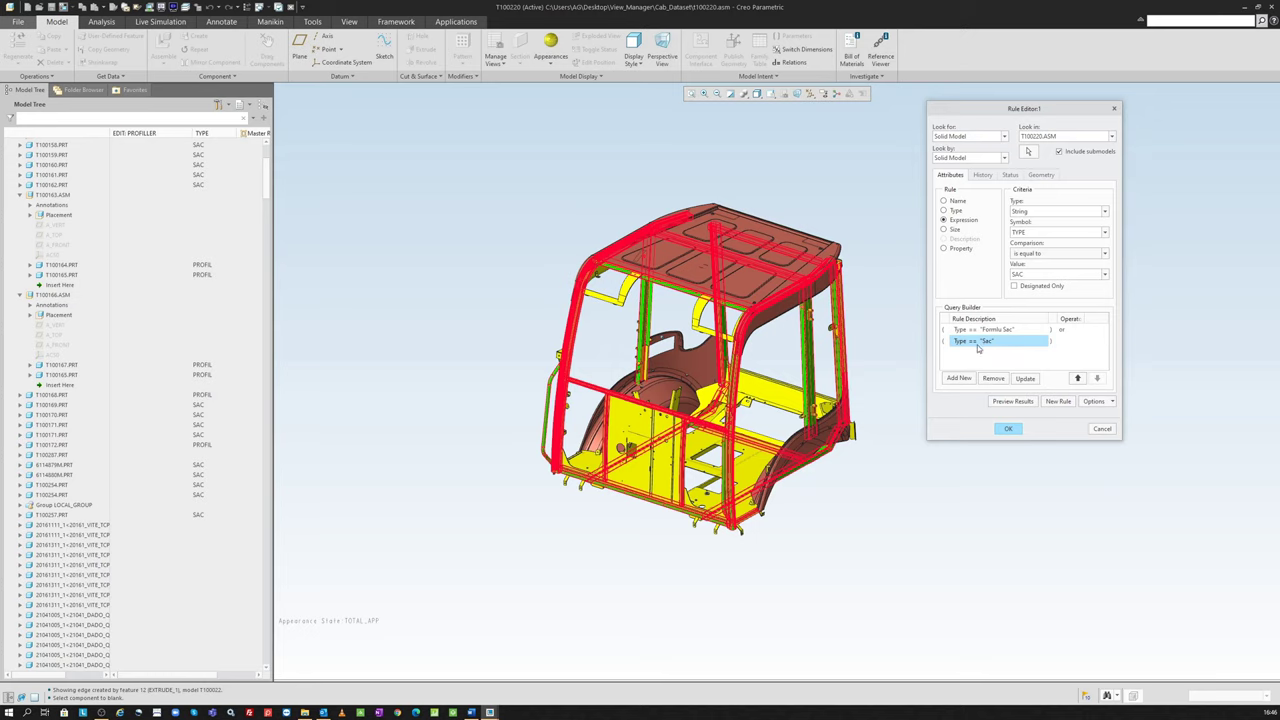
{"action": "left_click", "coordinate": [1014, 402]}
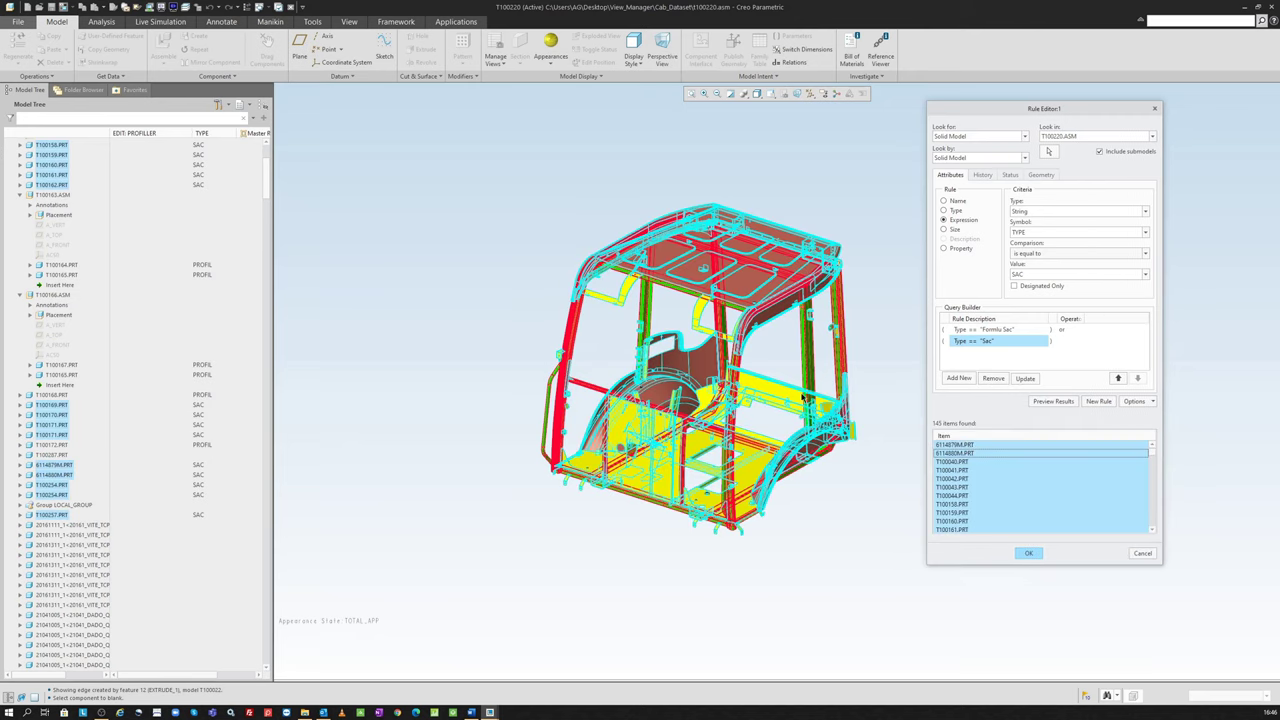
{"action": "scroll", "coordinate": [842, 363], "scroll_direction": "down", "scroll_amount": 3}
{"action": "scroll", "coordinate": [806, 368], "scroll_direction": "up", "scroll_amount": 3}
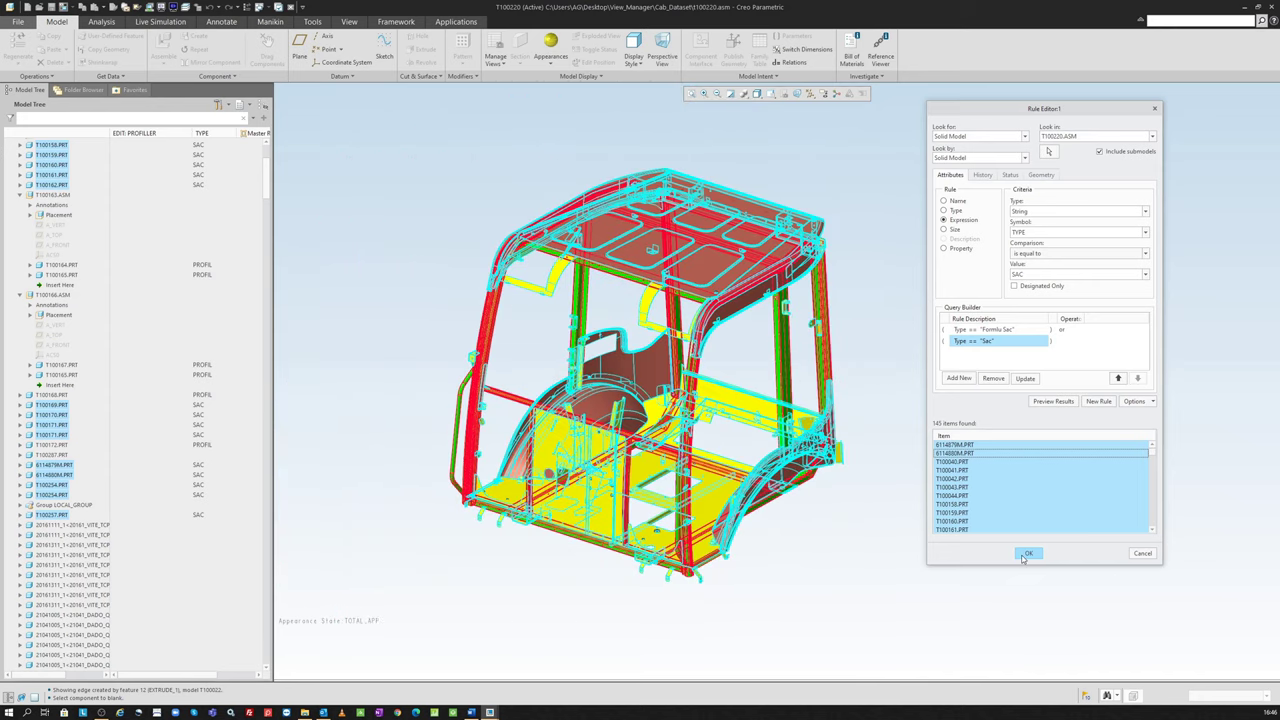
{"action": "left_click", "coordinate": [1025, 556]}
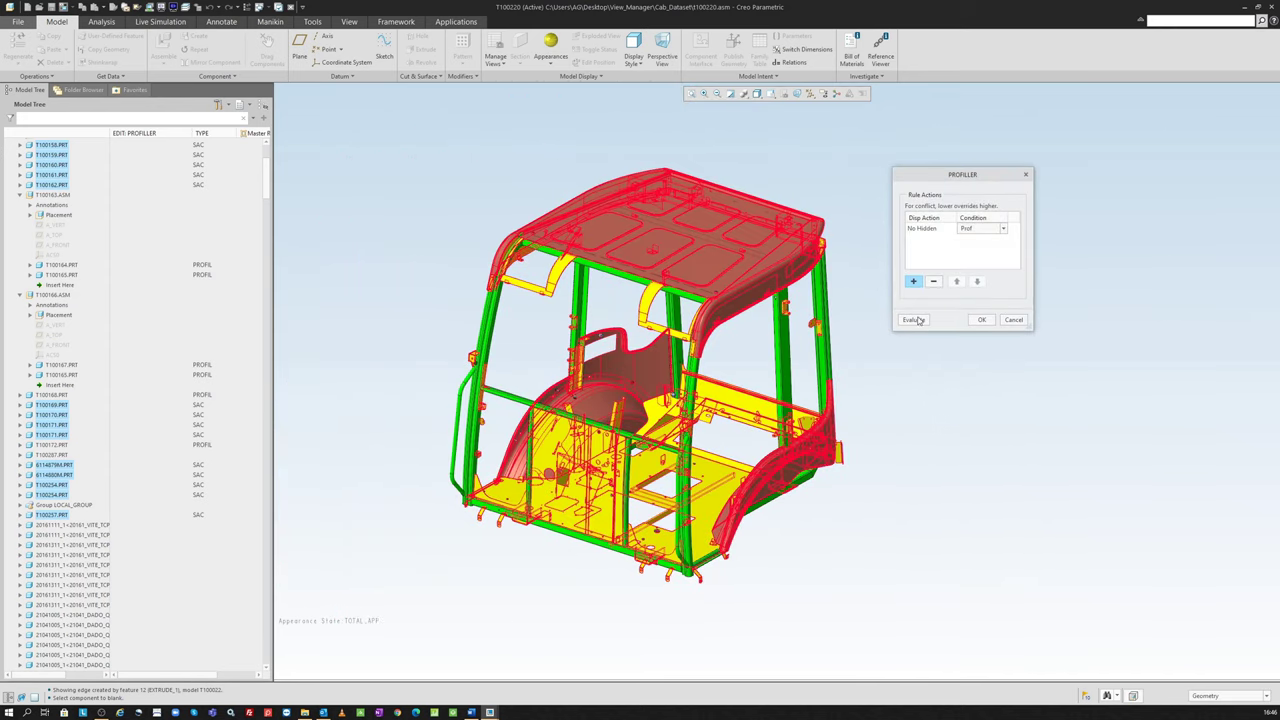
{"action": "left_click", "coordinate": [914, 320]}
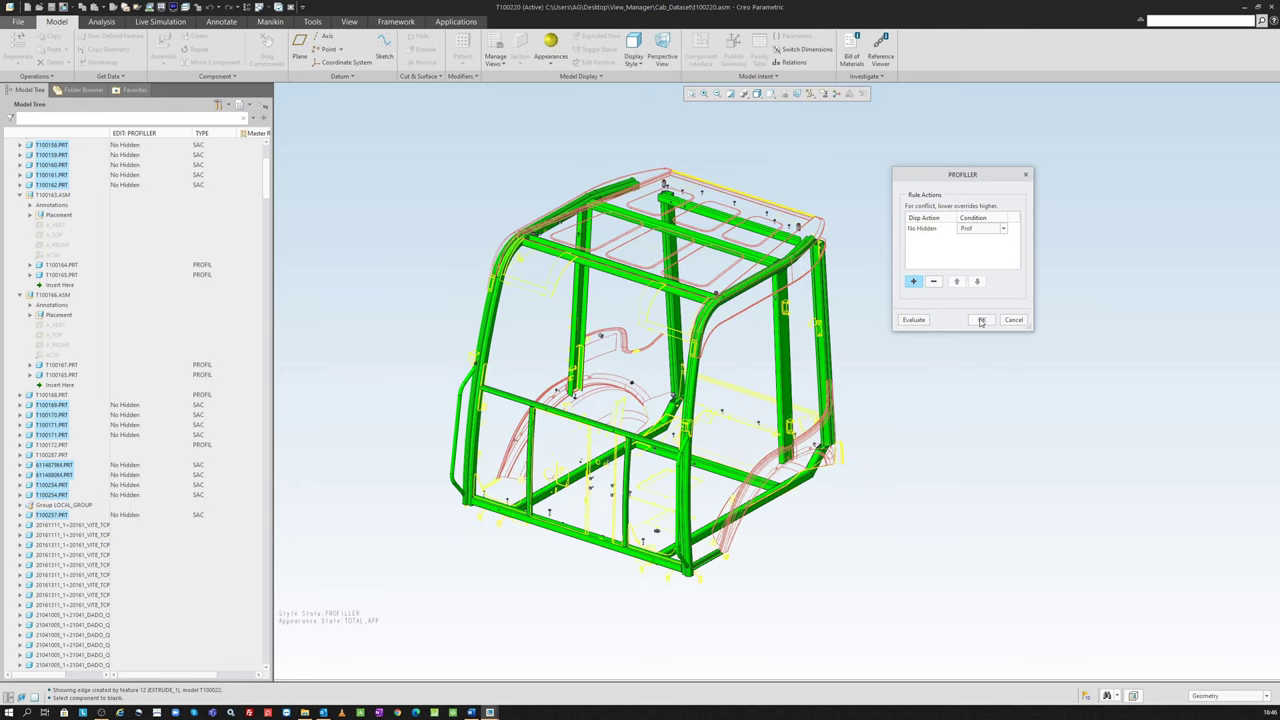
{"action": "left_click", "coordinate": [981, 320]}
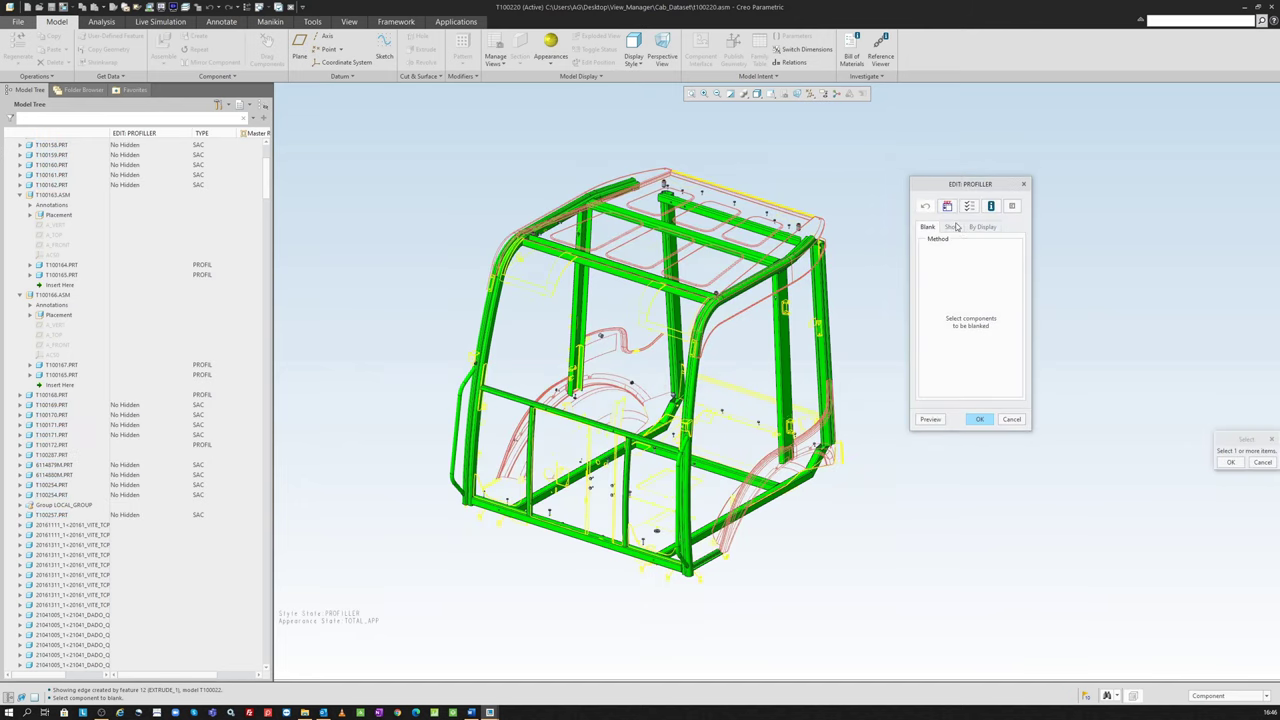
{"action": "left_click", "coordinate": [978, 422]}
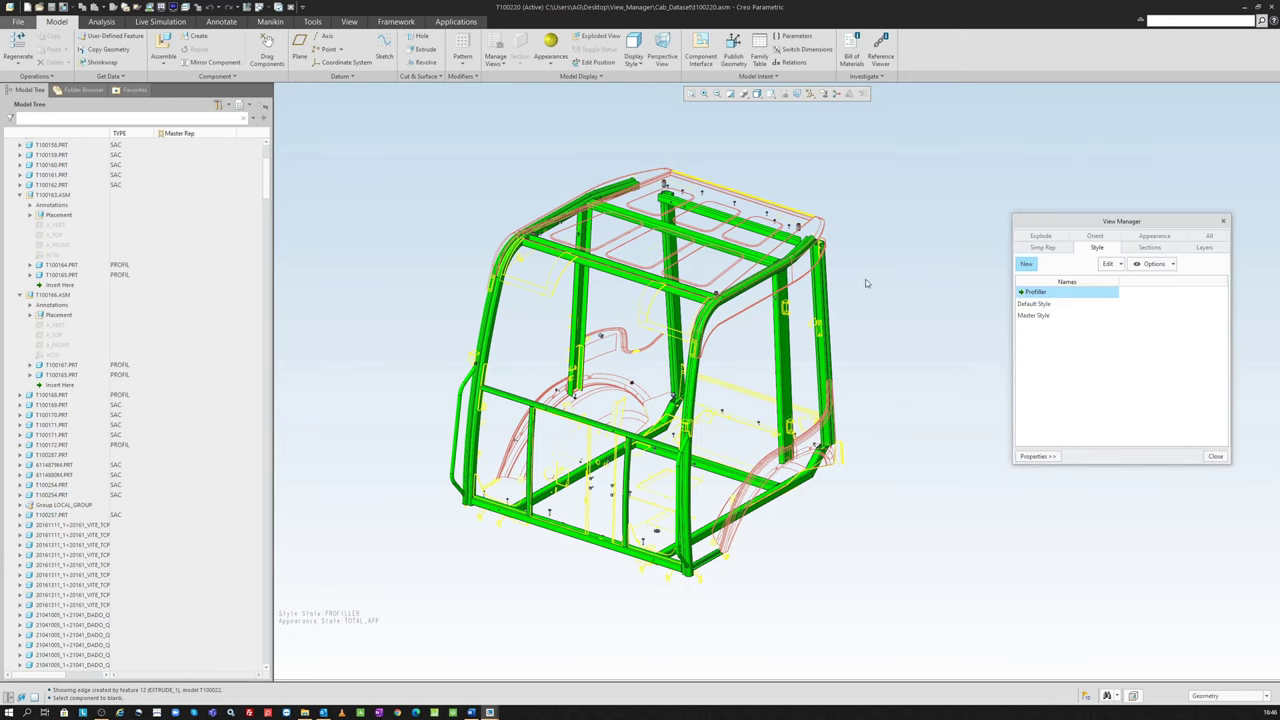
Step: Compare Master Style with Profiller, then apply the Master Appearance state to the cab
{"action": "mouse_move", "coordinate": [866, 283]}
{"action": "middle_mouse_down"}
{"action": "mouse_move", "coordinate": [829, 252]}
{"action": "mouse_move", "coordinate": [841, 275]}
{"action": "middle_mouse_up"}
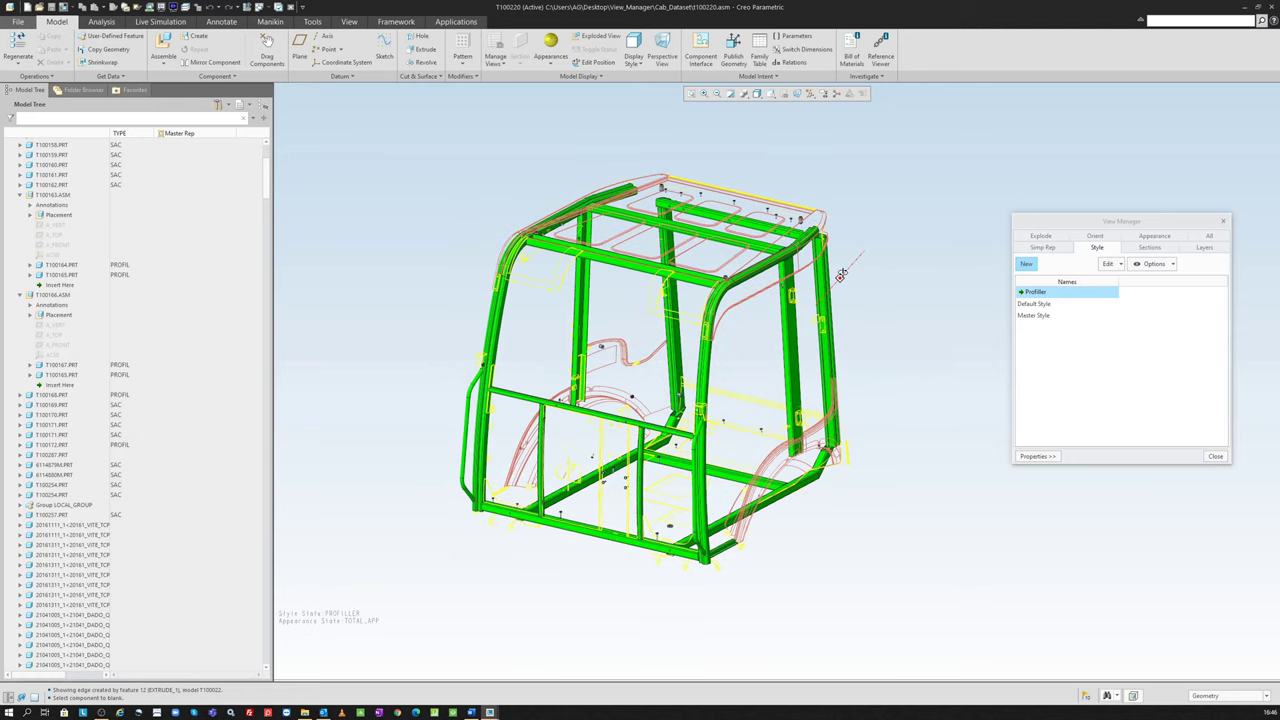
{"action": "double_click", "coordinate": [1044, 314]}
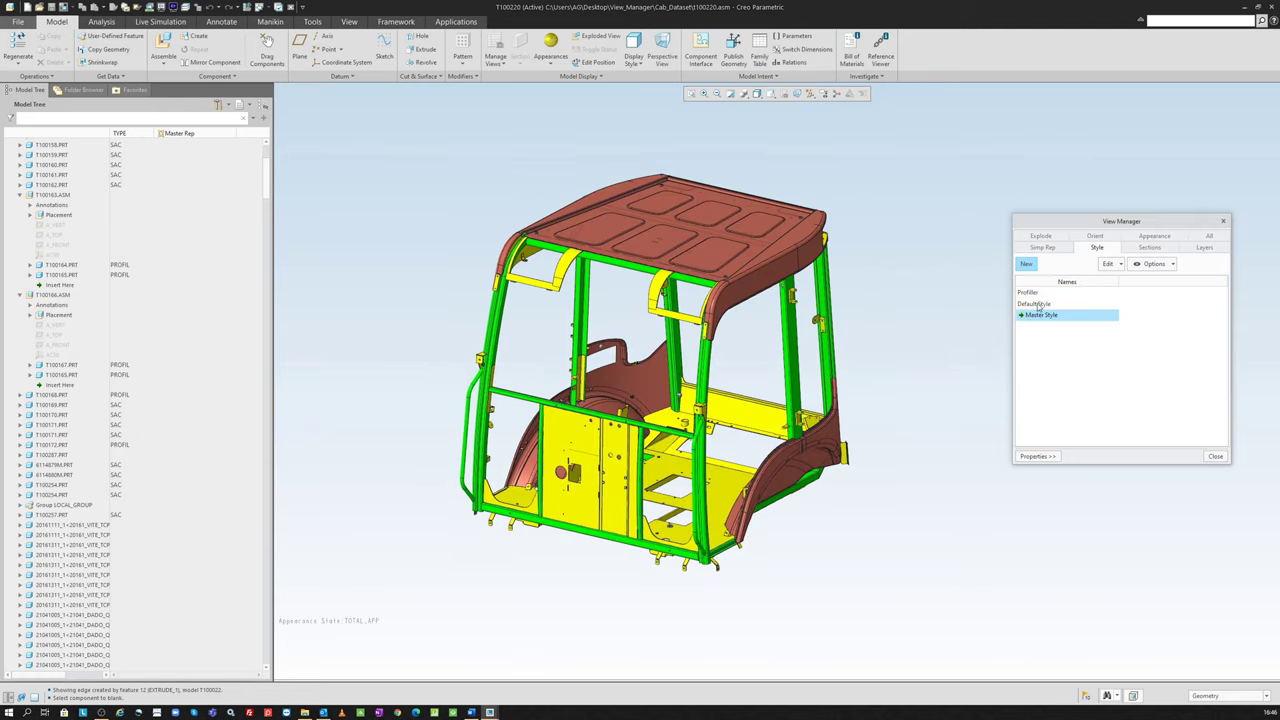
{"action": "double_click", "coordinate": [1030, 292]}
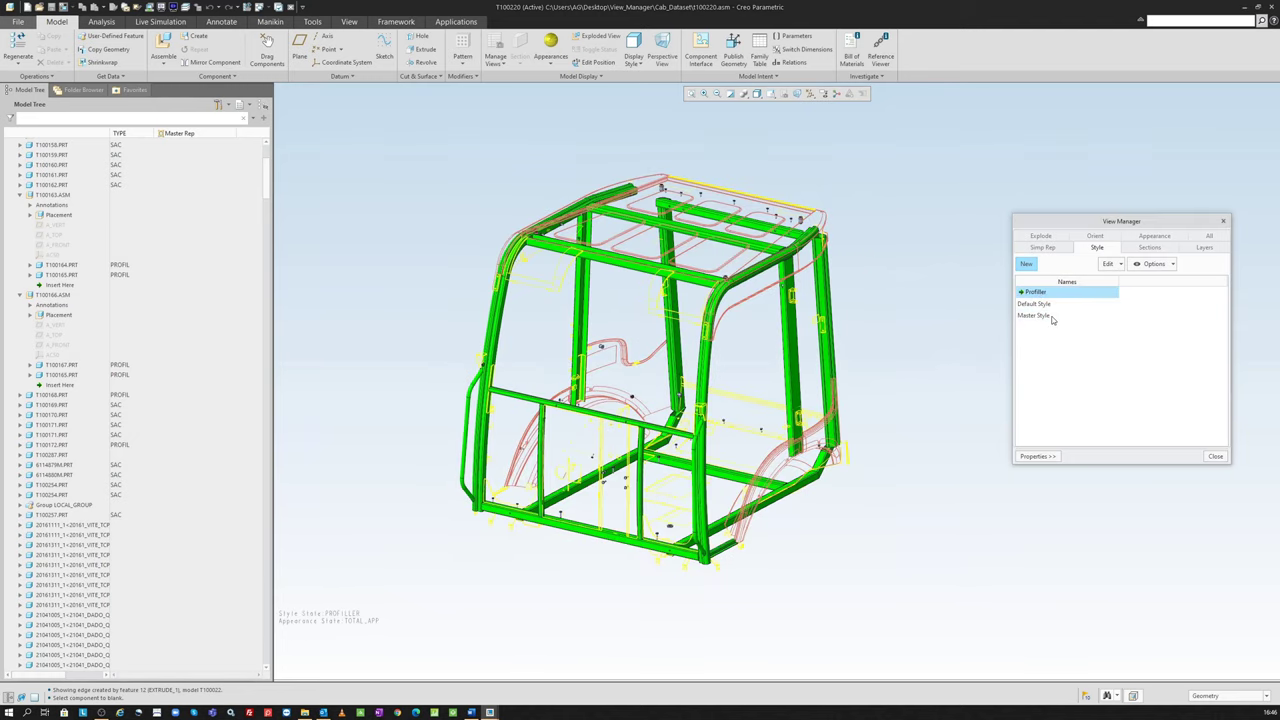
{"action": "double_click", "coordinate": [1044, 316]}
{"action": "left_click", "coordinate": [1156, 236]}
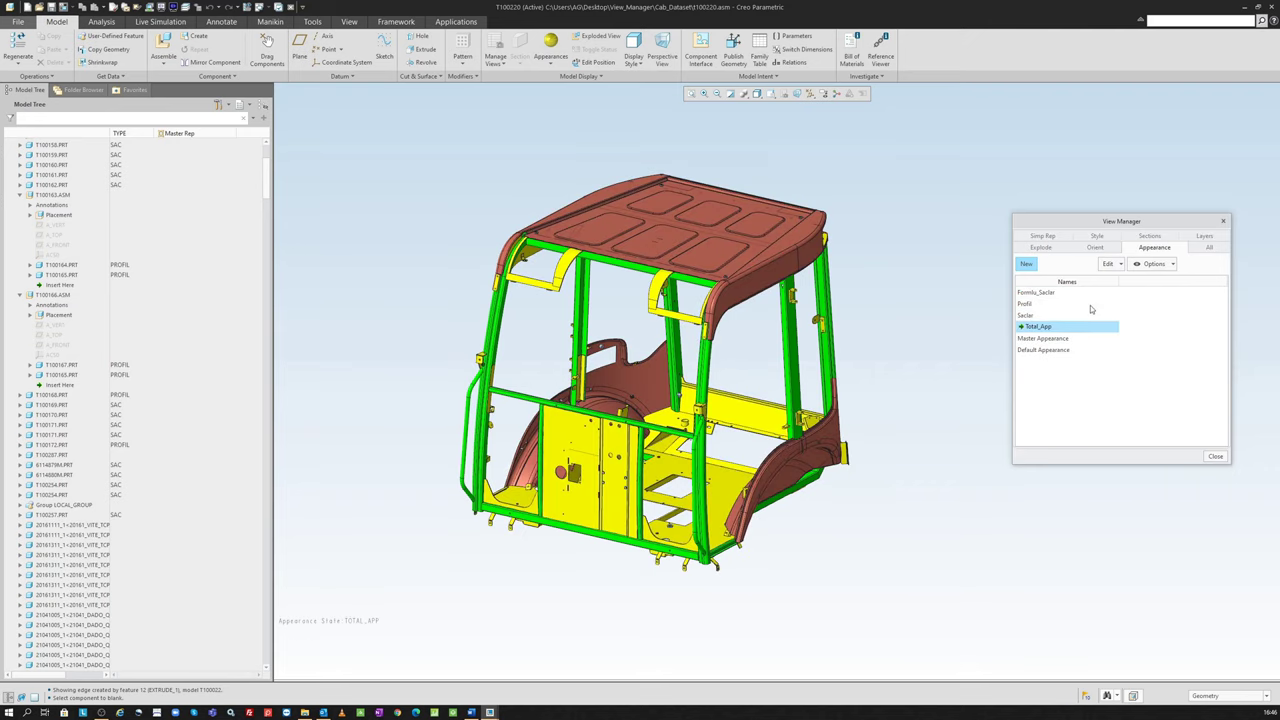
{"action": "double_click", "coordinate": [1050, 338]}
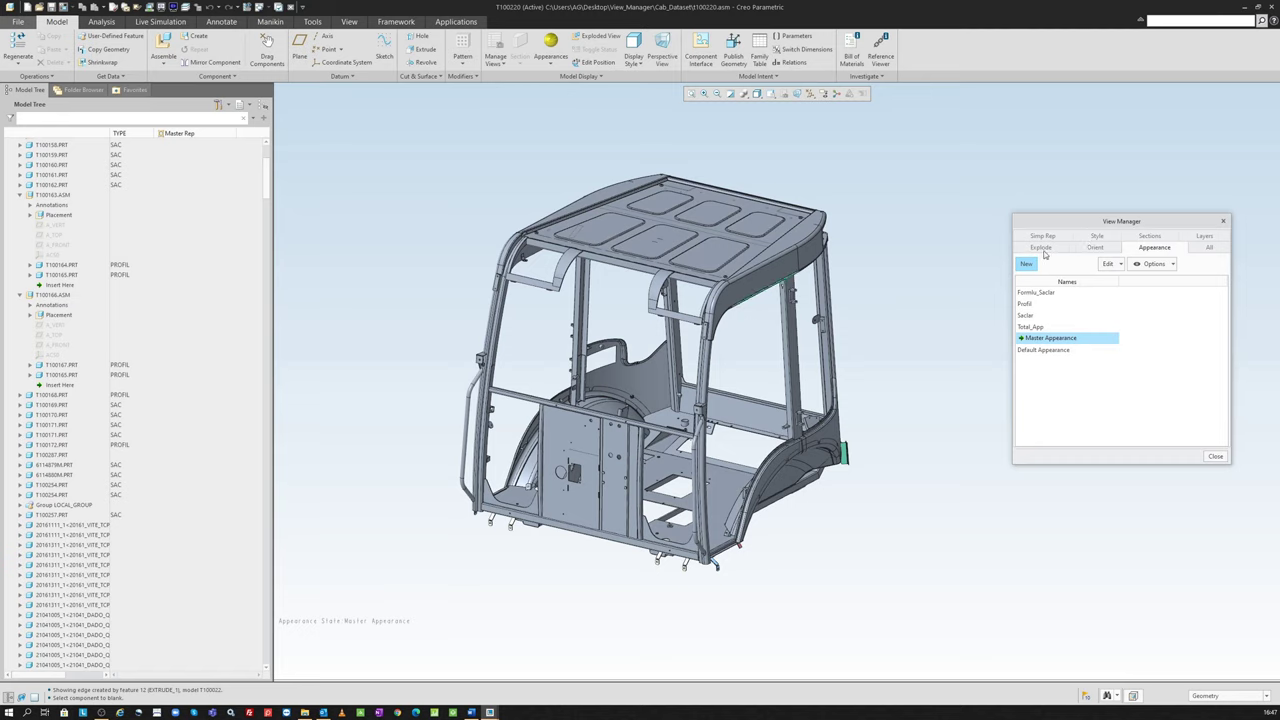
Step: Reapply the Profiller style, orbit the grey frame, and list the combined views showing Default All
{"action": "left_click", "coordinate": [1100, 238]}
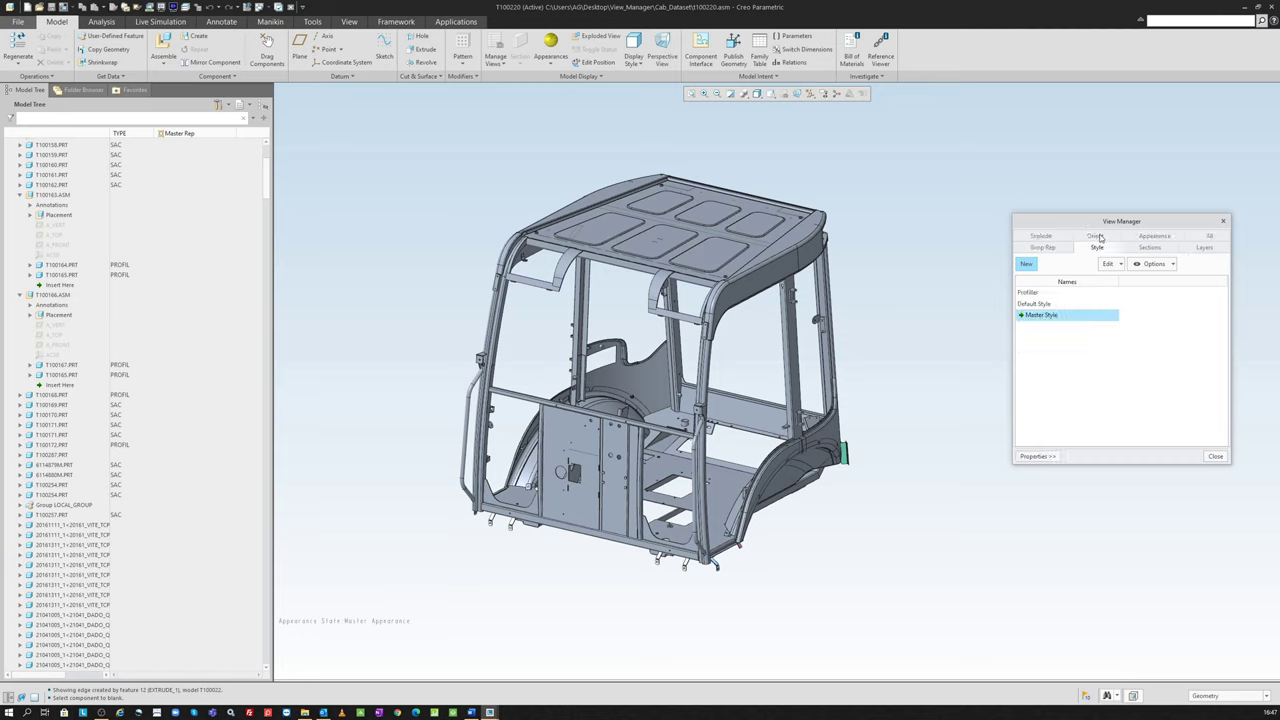
{"action": "double_click", "coordinate": [1046, 292]}
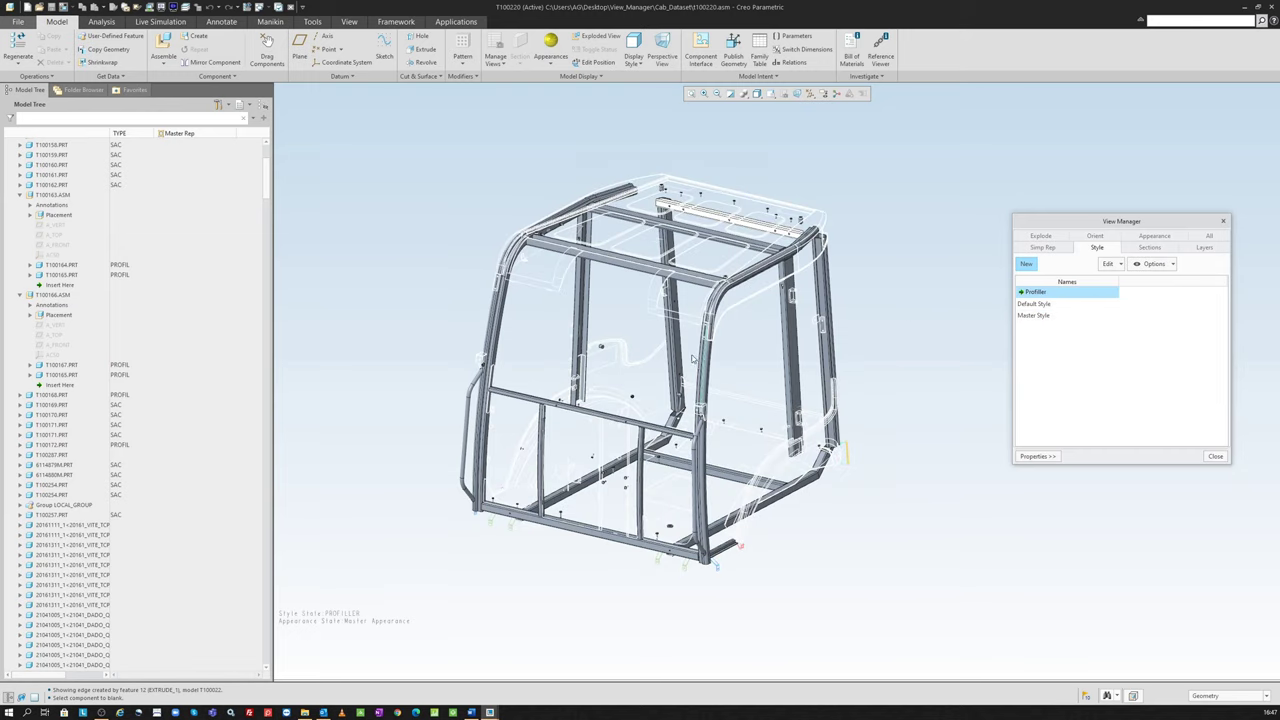
{"action": "middle_click_drag", "start_coordinate": [703, 400], "coordinate": [688, 352]}
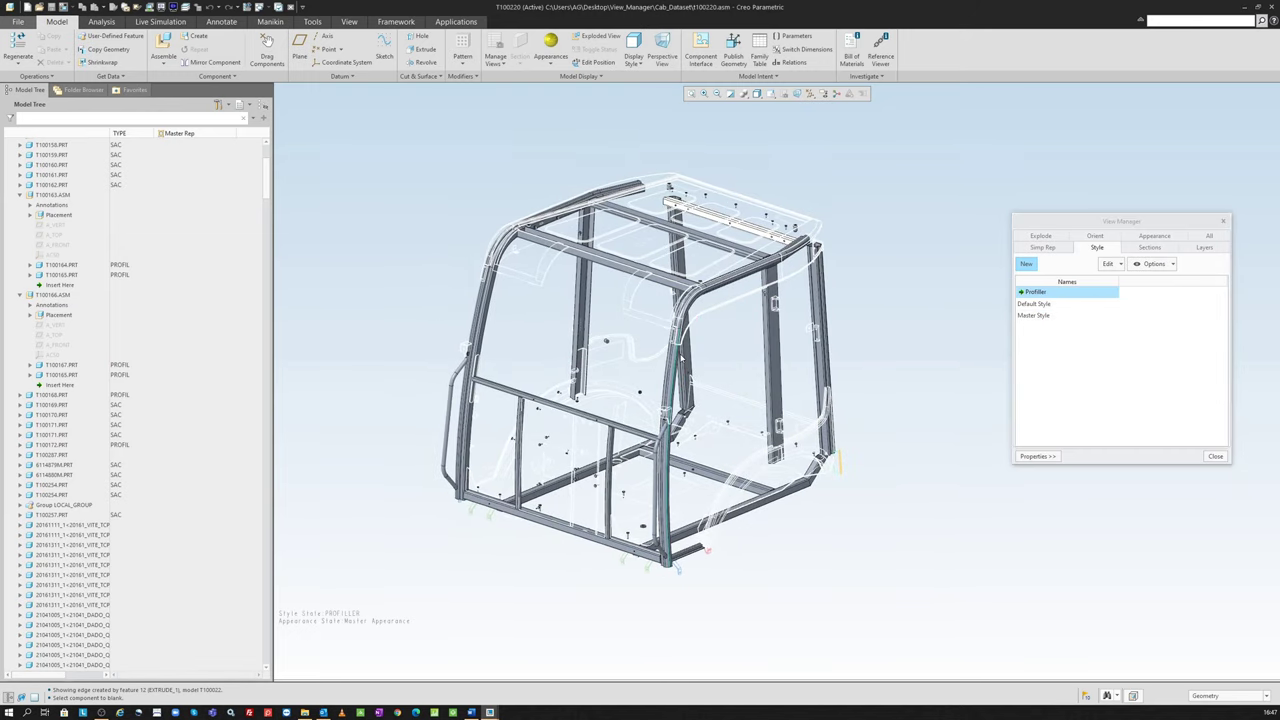
{"action": "left_click", "coordinate": [1042, 247]}
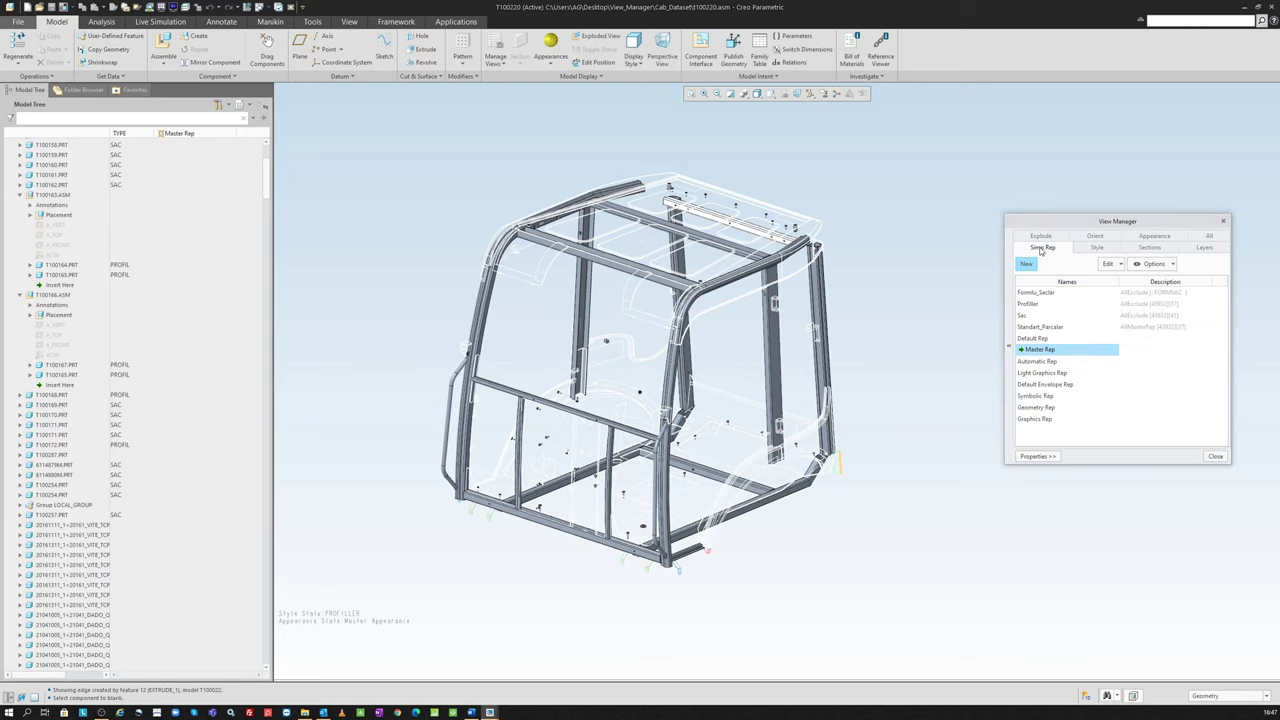
{"action": "left_click", "coordinate": [1097, 247]}
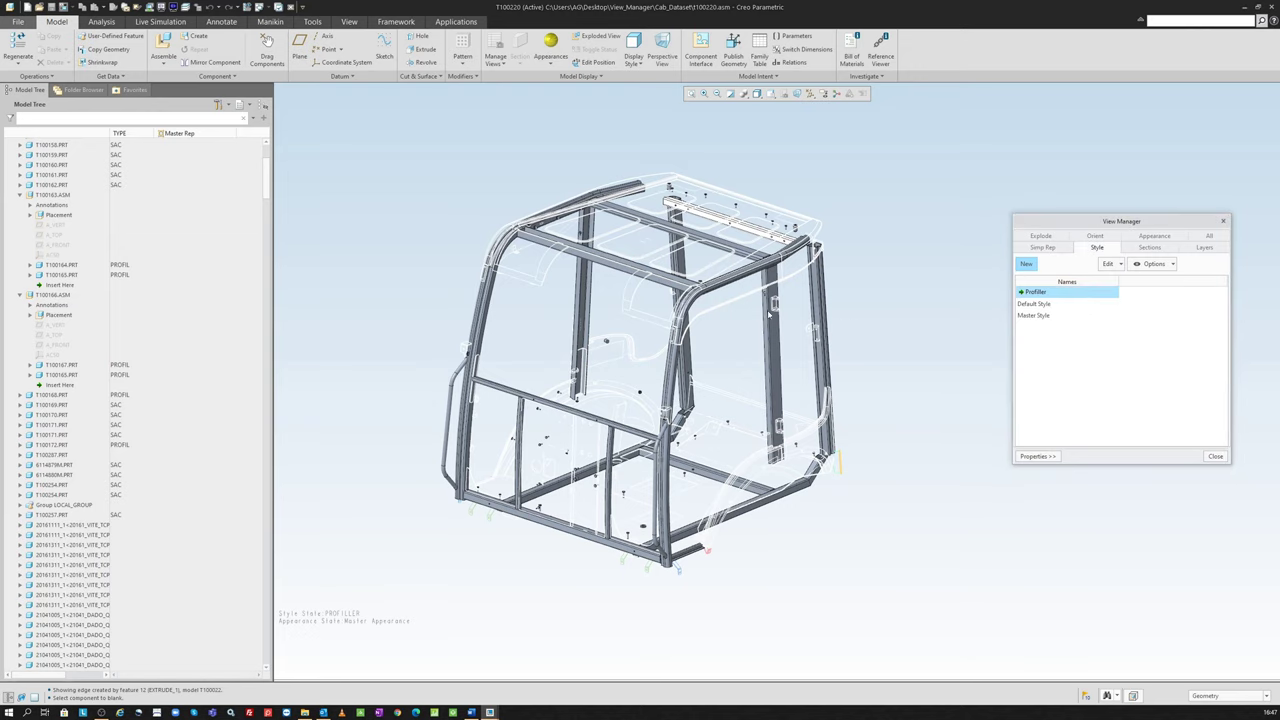
{"action": "middle_click_drag", "start_coordinate": [769, 314], "coordinate": [748, 312]}
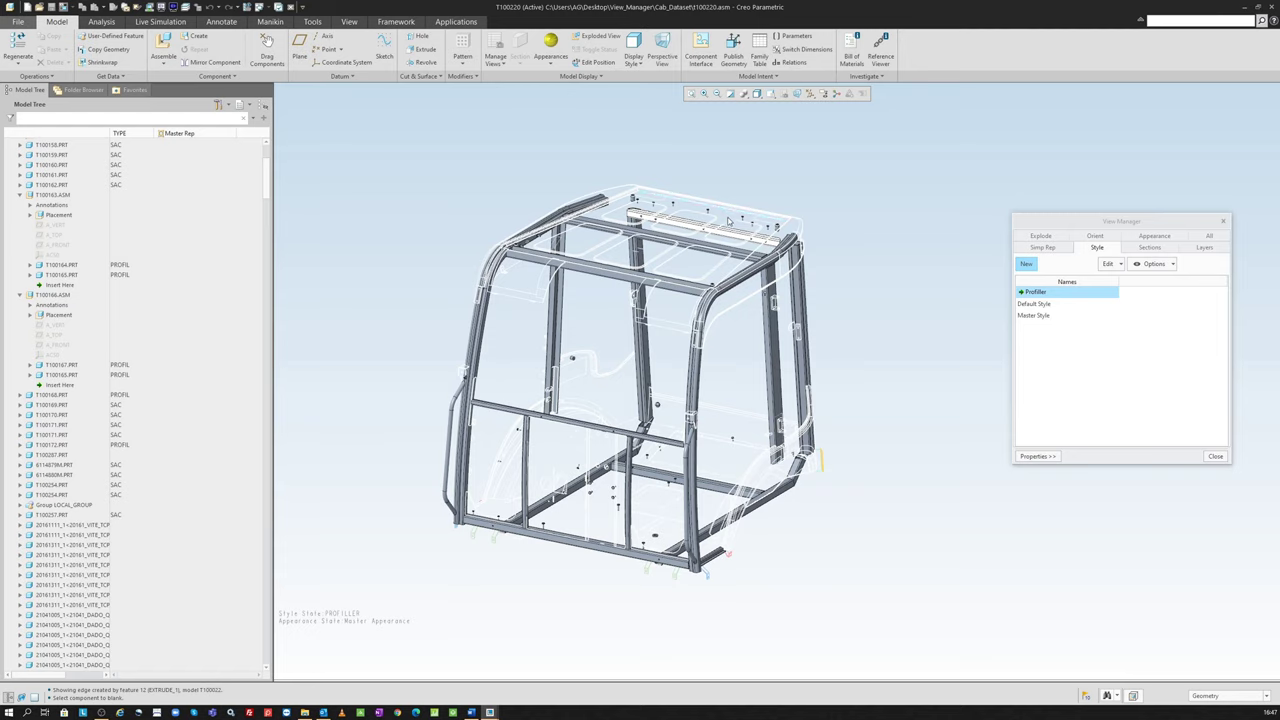
{"action": "middle_click_drag", "start_coordinate": [618, 298], "coordinate": [626, 308]}
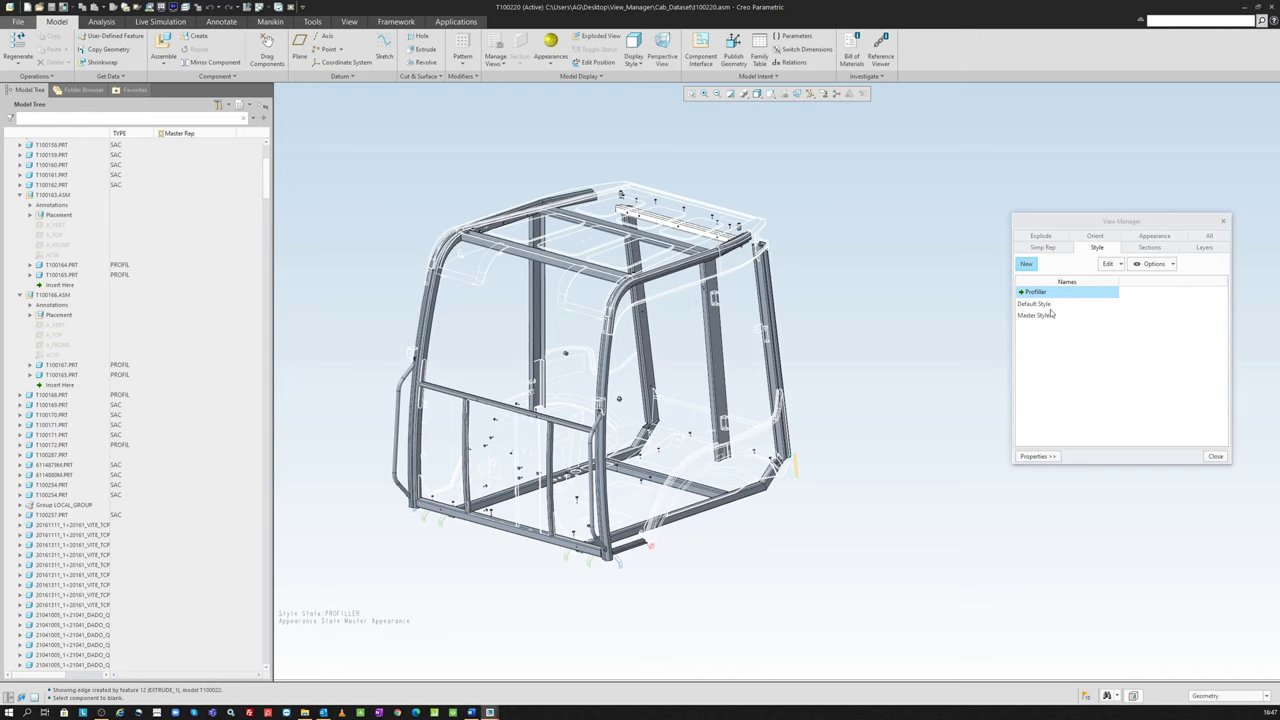
{"action": "middle_click_drag", "start_coordinate": [594, 359], "coordinate": [682, 354]}
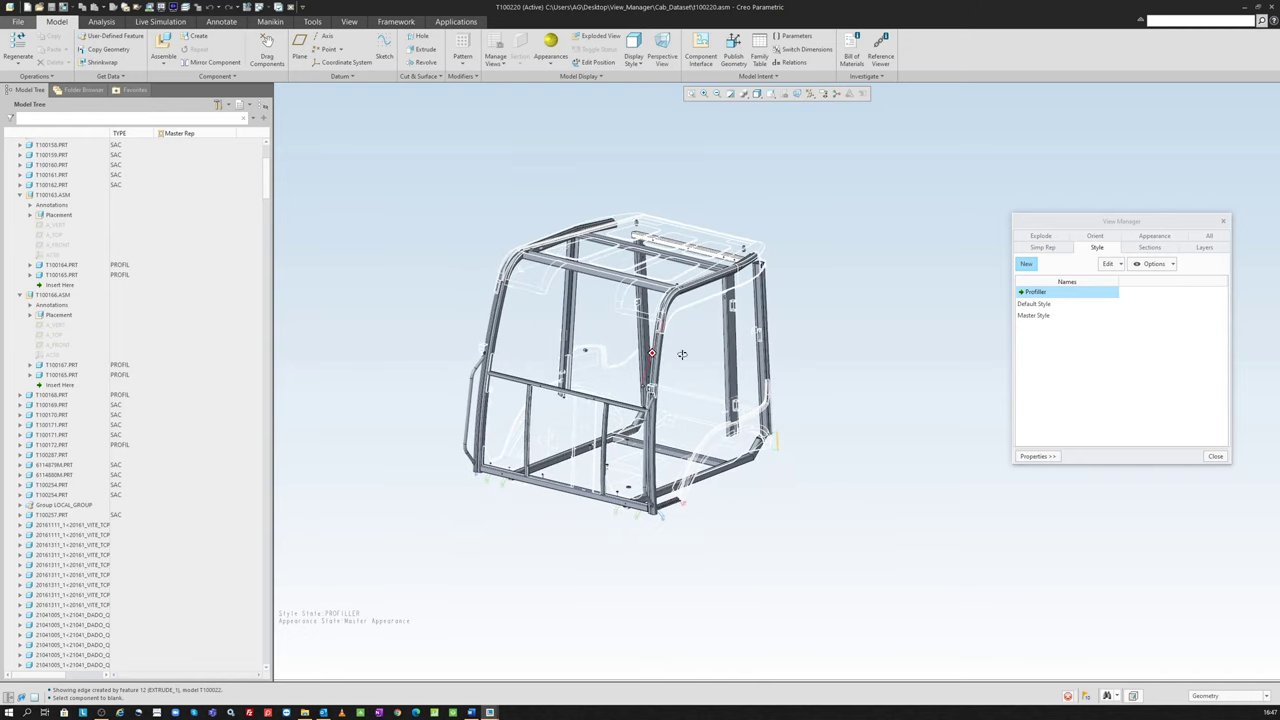
{"action": "left_click_drag", "start_coordinate": [1084, 220], "coordinate": [1057, 213]}
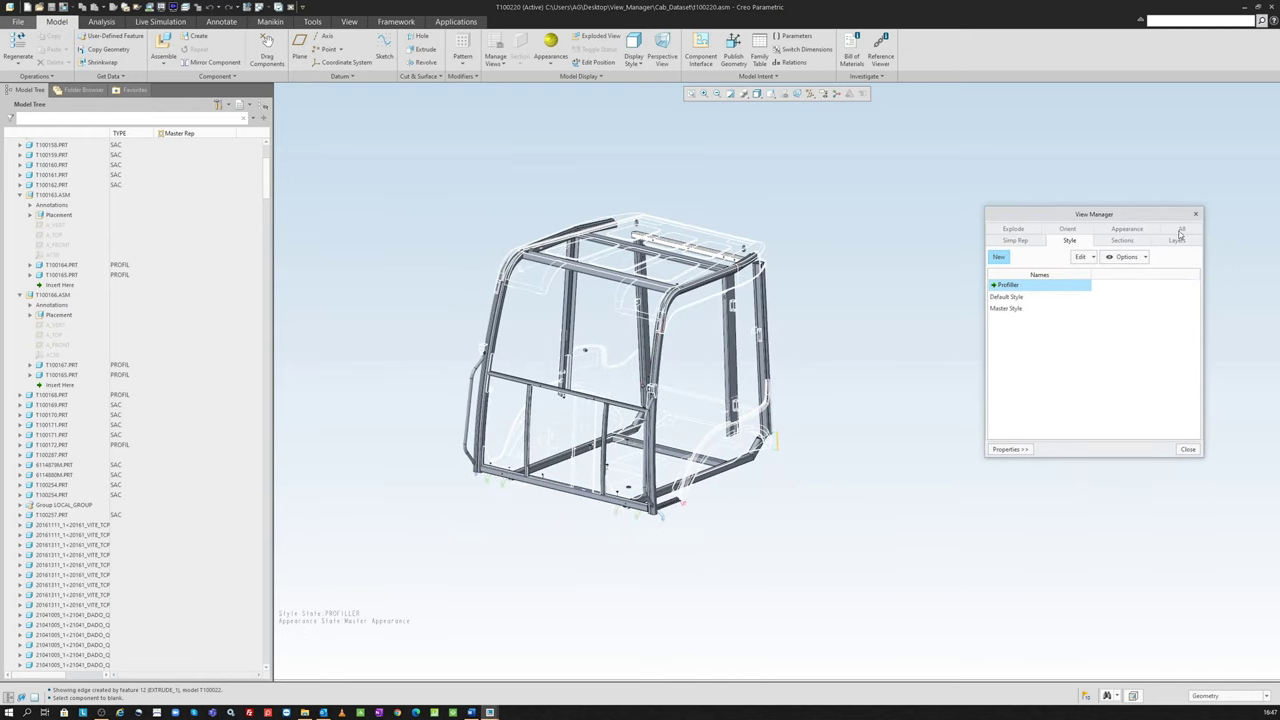
{"action": "left_click", "coordinate": [1181, 231]}
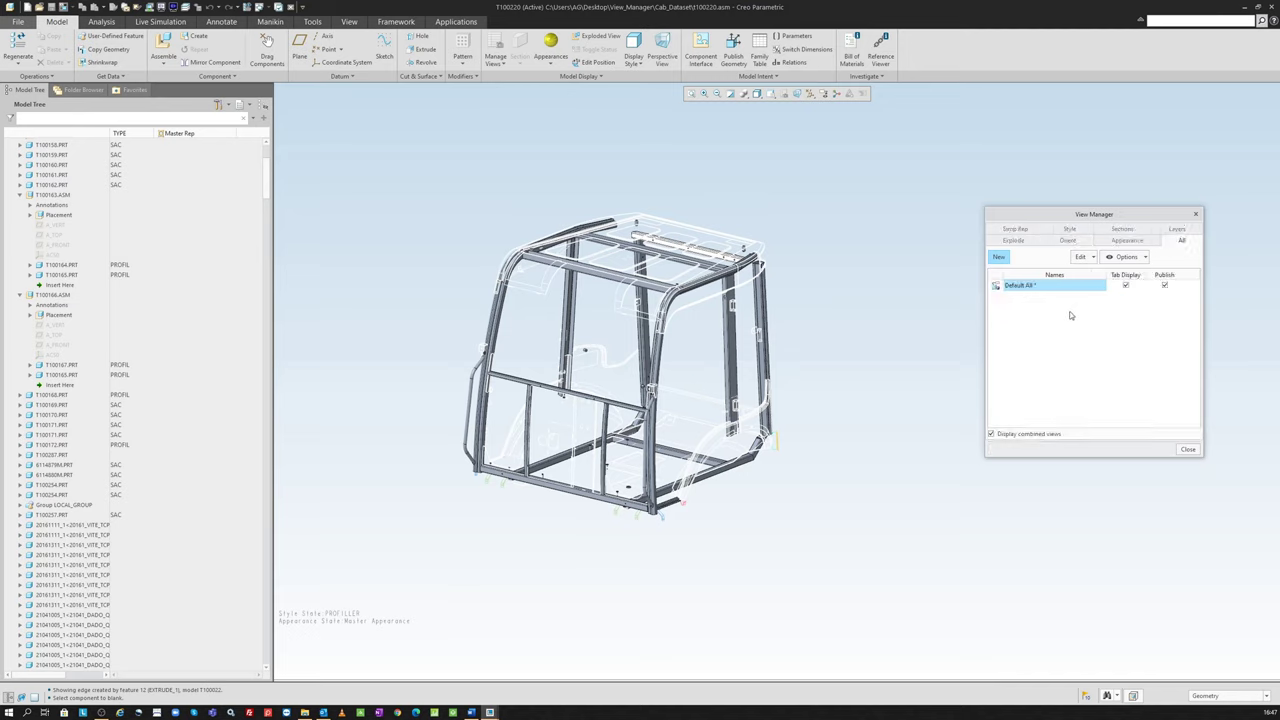
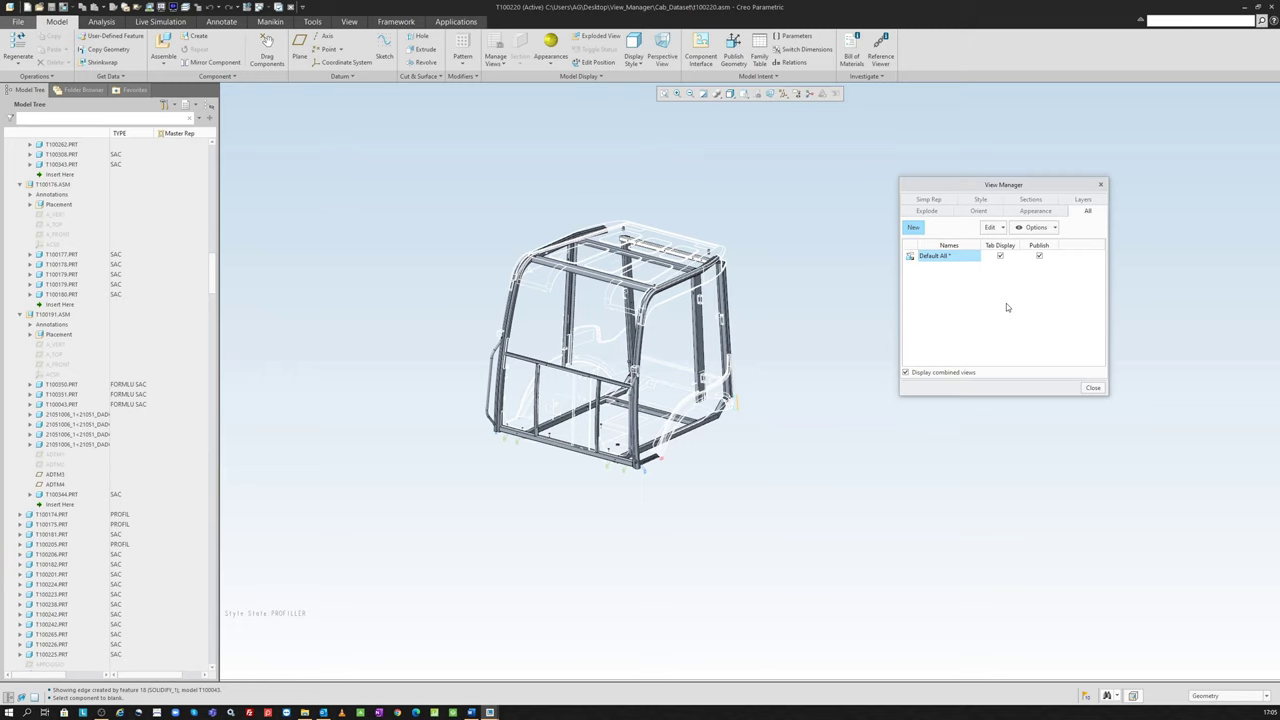
Step: Change the TYPE parameter of rail T100175.PRT from PROFIL to SAC in the Model Tree
{"action": "scroll", "coordinate": [639, 470], "scroll_direction": "down", "scroll_amount": 3}
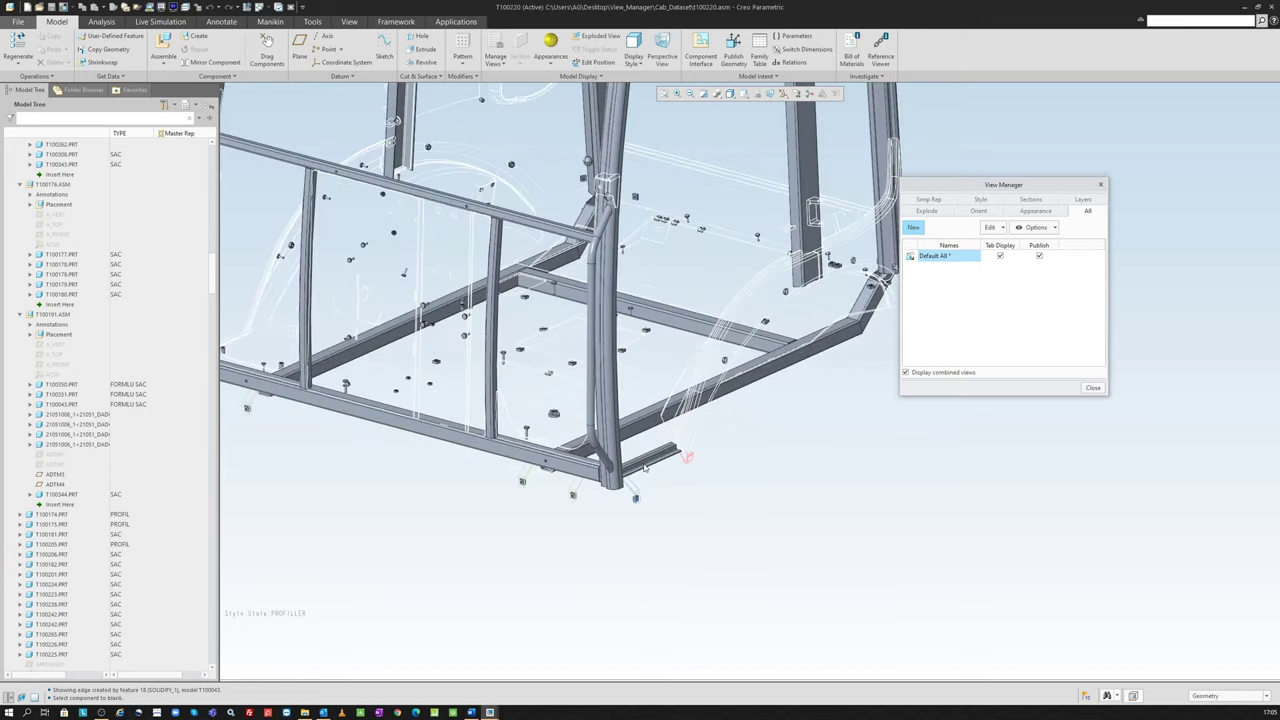
{"action": "scroll", "coordinate": [637, 465], "scroll_direction": "down", "scroll_amount": 3}
{"action": "scroll", "coordinate": [635, 460], "scroll_direction": "down", "scroll_amount": 3}
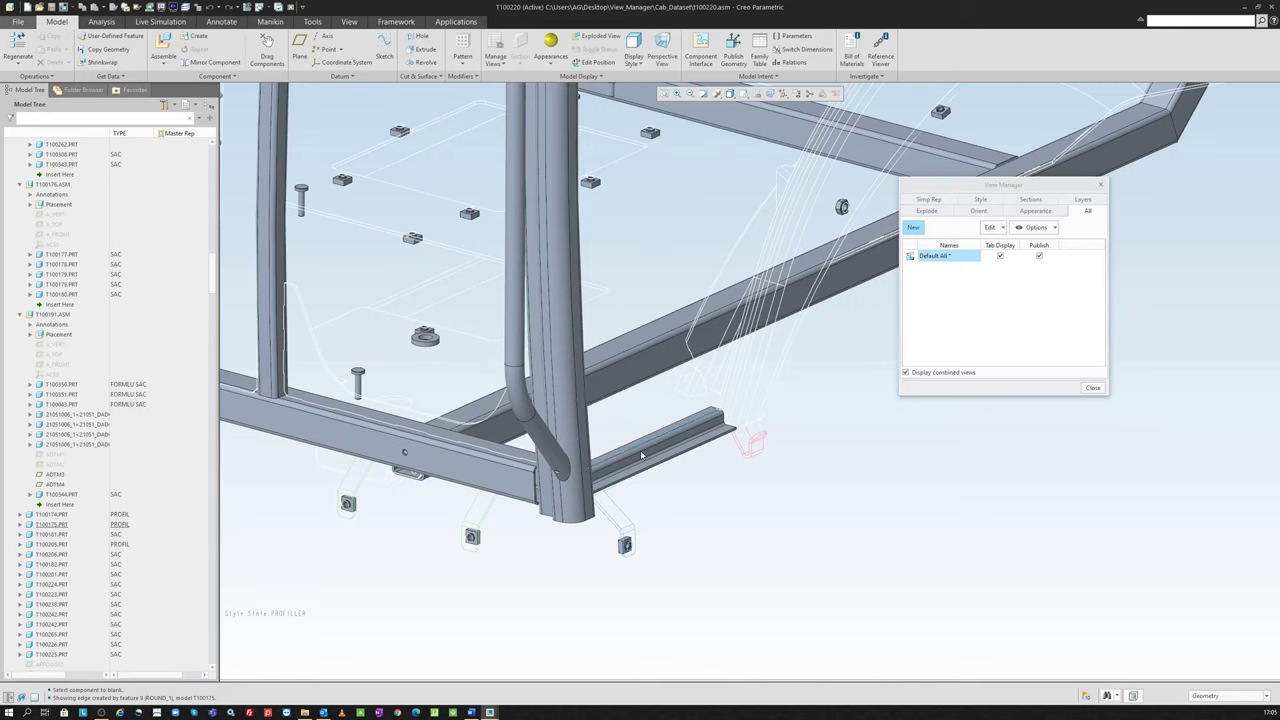
{"action": "left_click", "coordinate": [640, 456]}
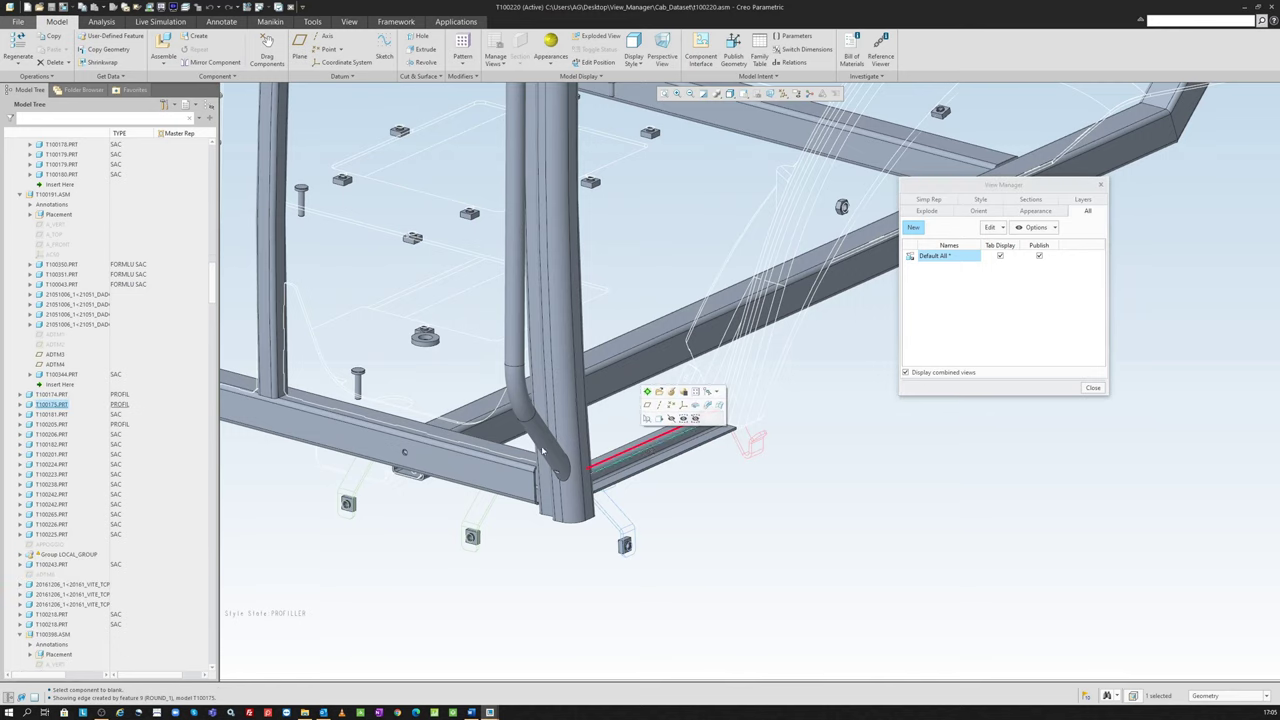
{"action": "left_click", "coordinate": [118, 404]}
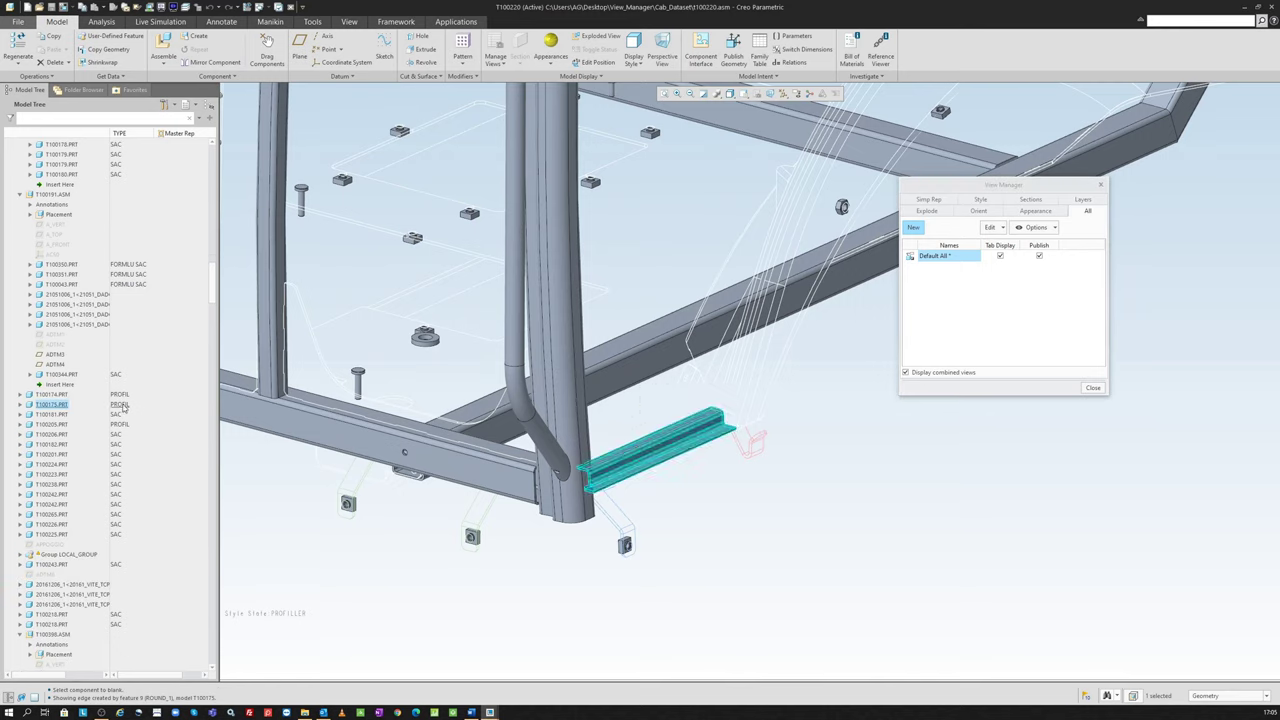
{"action": "left_click", "coordinate": [121, 404]}
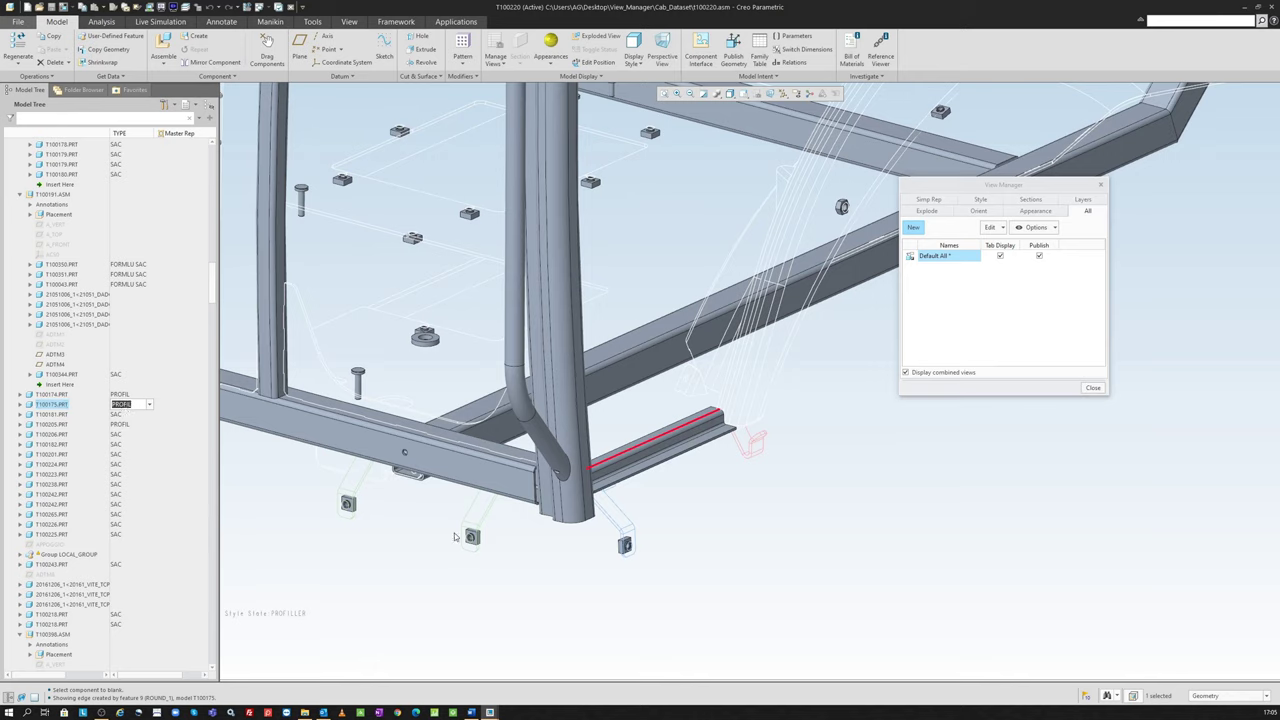
{"action": "type", "text": "SAC"}
Step: Rotate the cab and reselect the rail to confirm its TYPE now reads SAC
{"action": "left_click", "coordinate": [900, 492]}
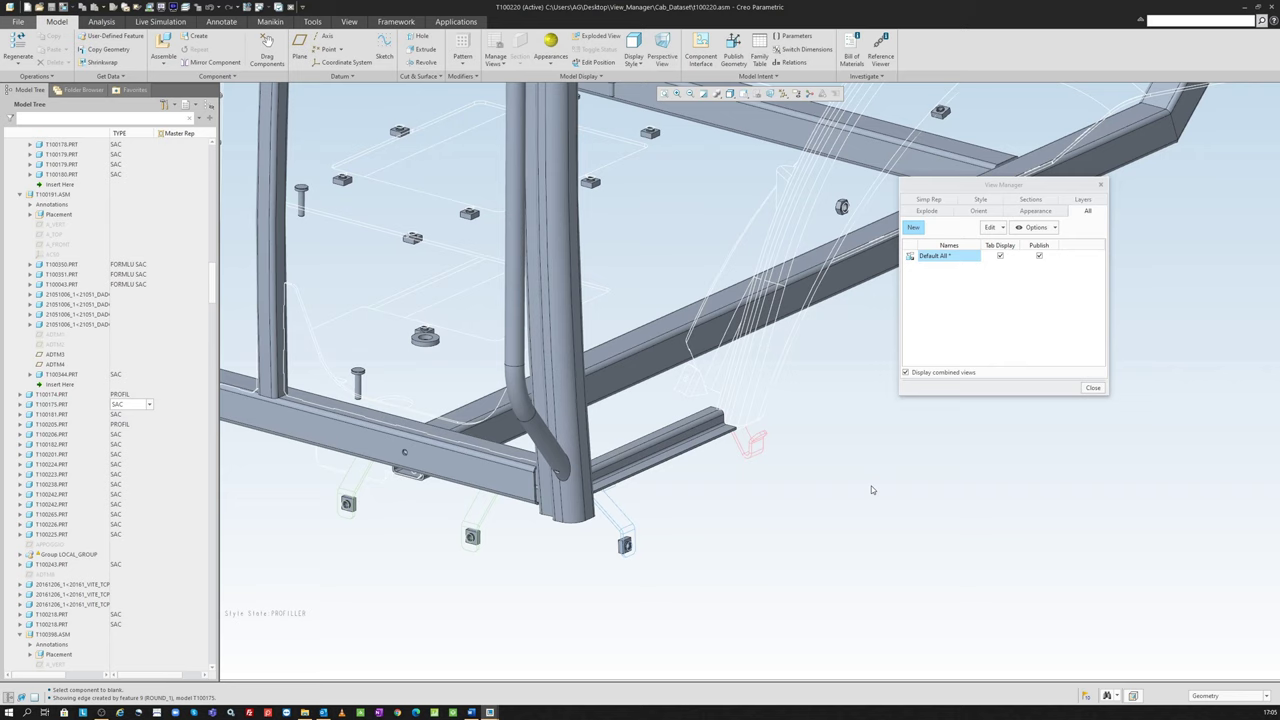
{"action": "middle_click_drag", "start_coordinate": [740, 531], "coordinate": [681, 547]}
{"action": "left_click", "coordinate": [700, 462]}
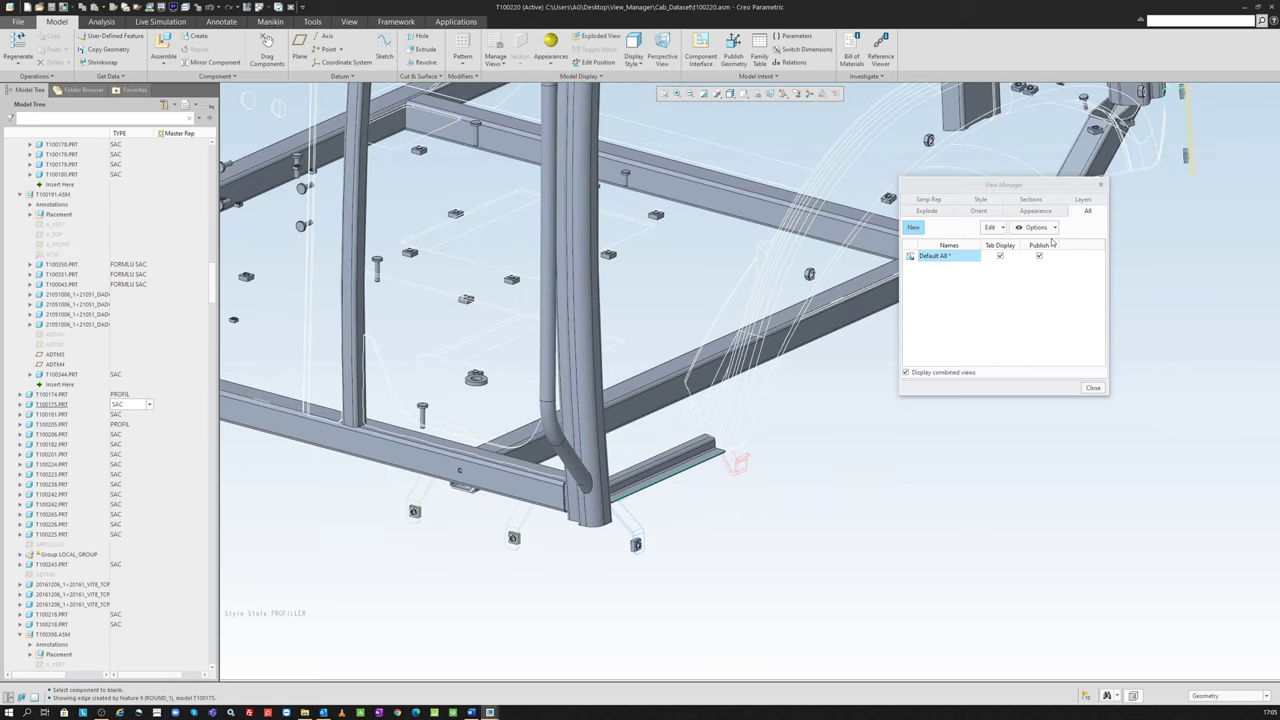
Step: Redefine the Profiller style and re-evaluate its By Display rules so T100175.PRT becomes No Hidden
{"action": "left_click", "coordinate": [985, 202]}
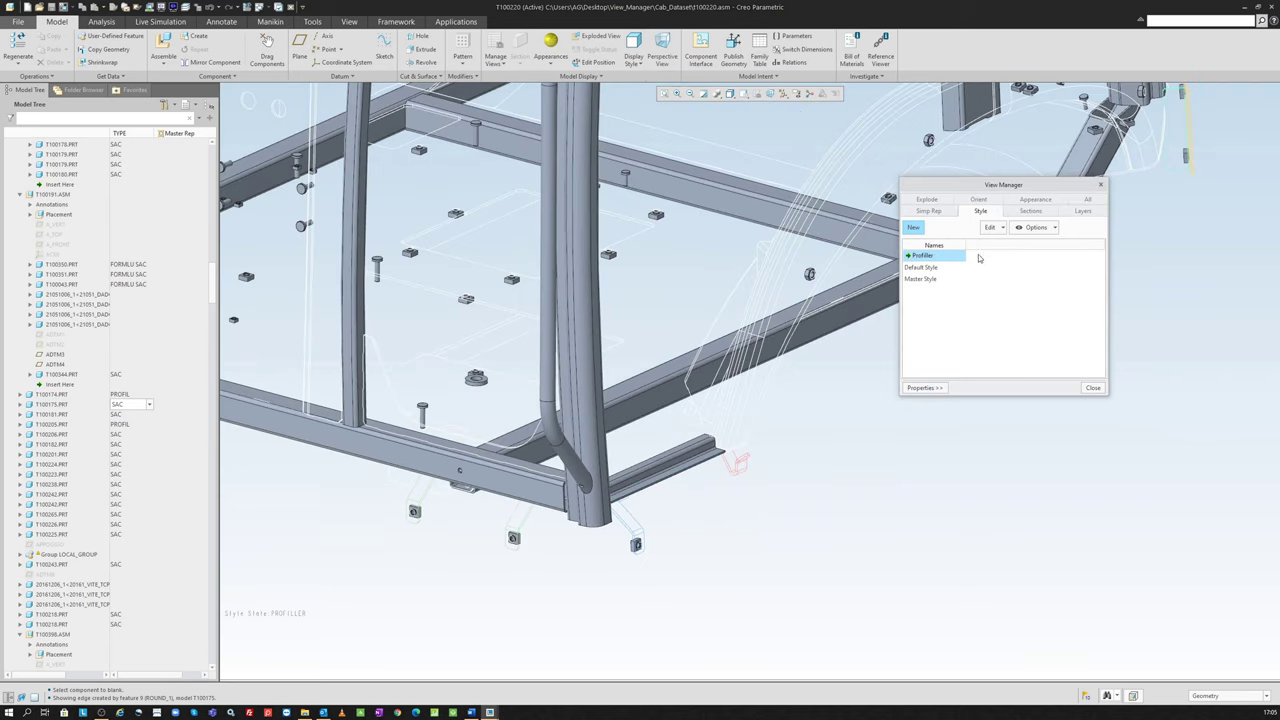
{"action": "left_click", "coordinate": [990, 228]}
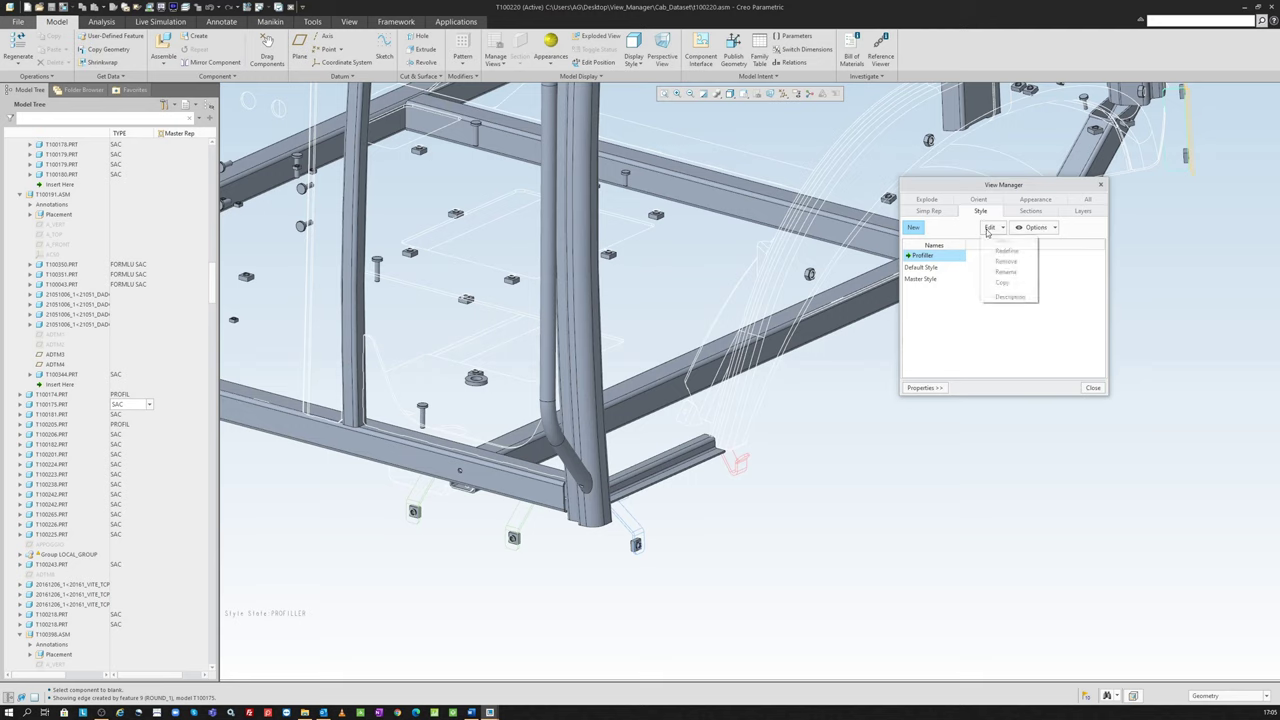
{"action": "left_click", "coordinate": [1008, 251]}
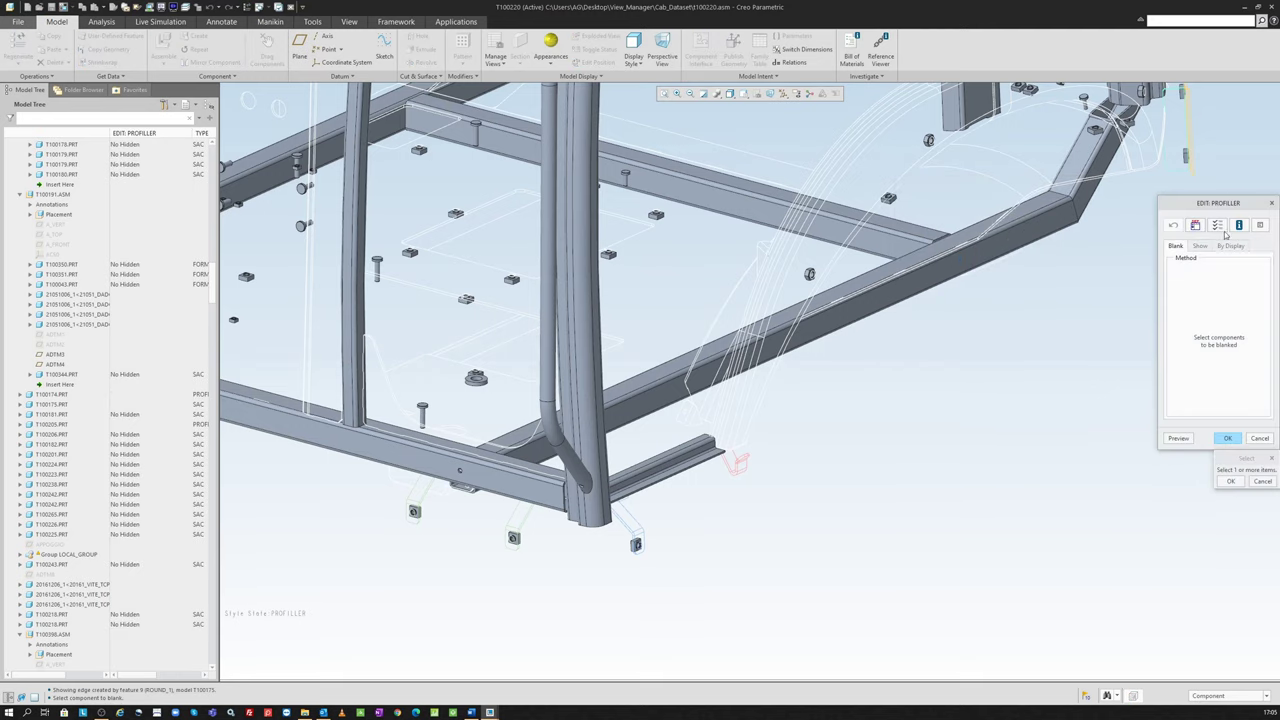
{"action": "left_click", "coordinate": [1263, 226]}
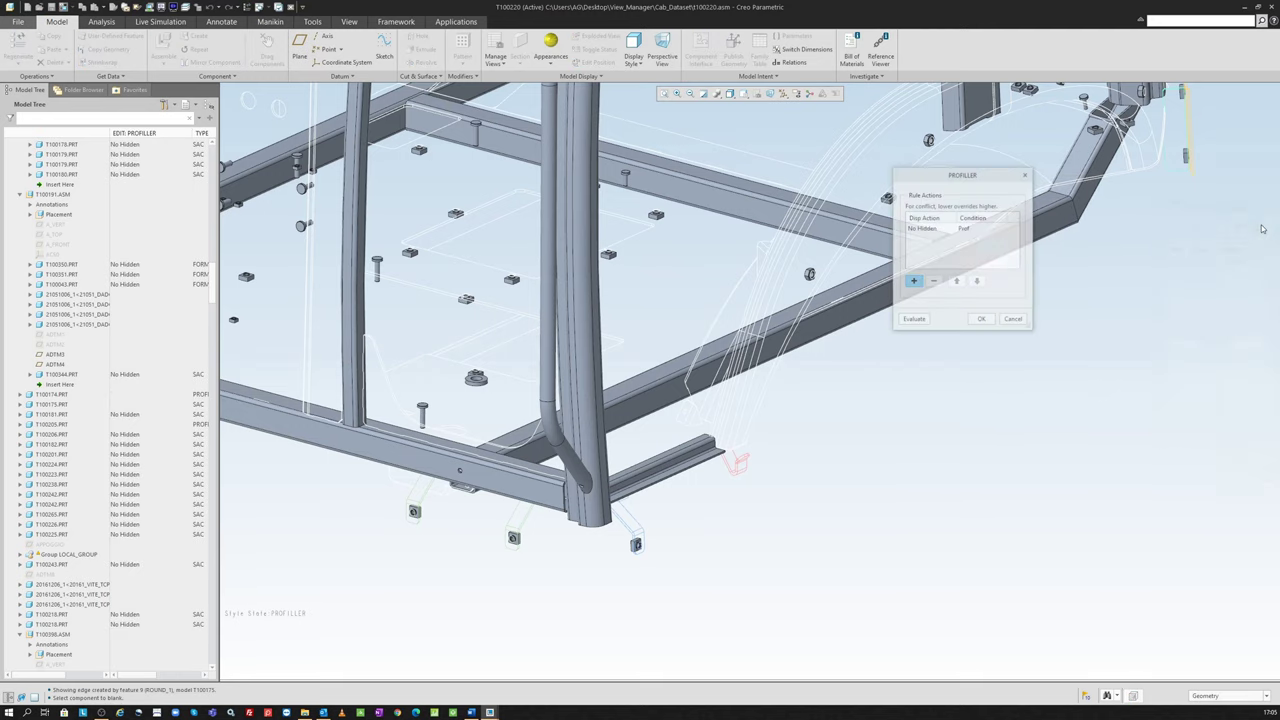
{"action": "left_click", "coordinate": [912, 322]}
{"action": "left_click", "coordinate": [982, 320]}
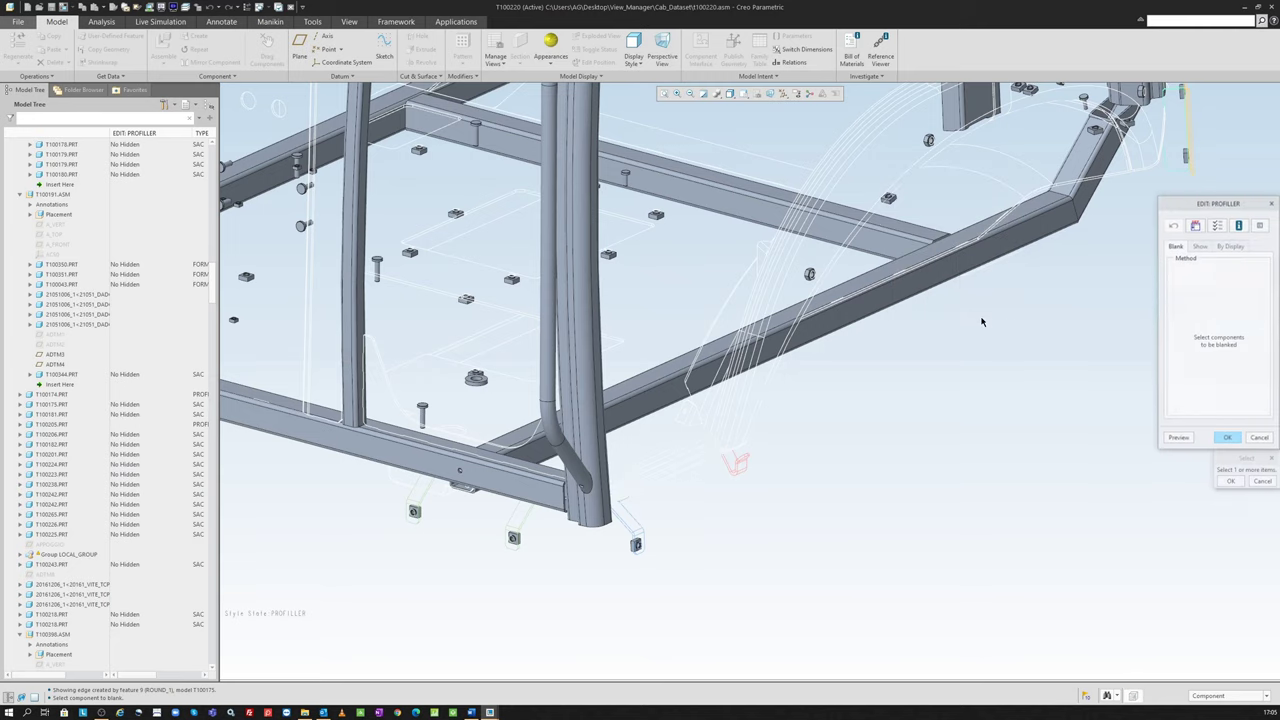
{"action": "left_click", "coordinate": [1243, 440]}
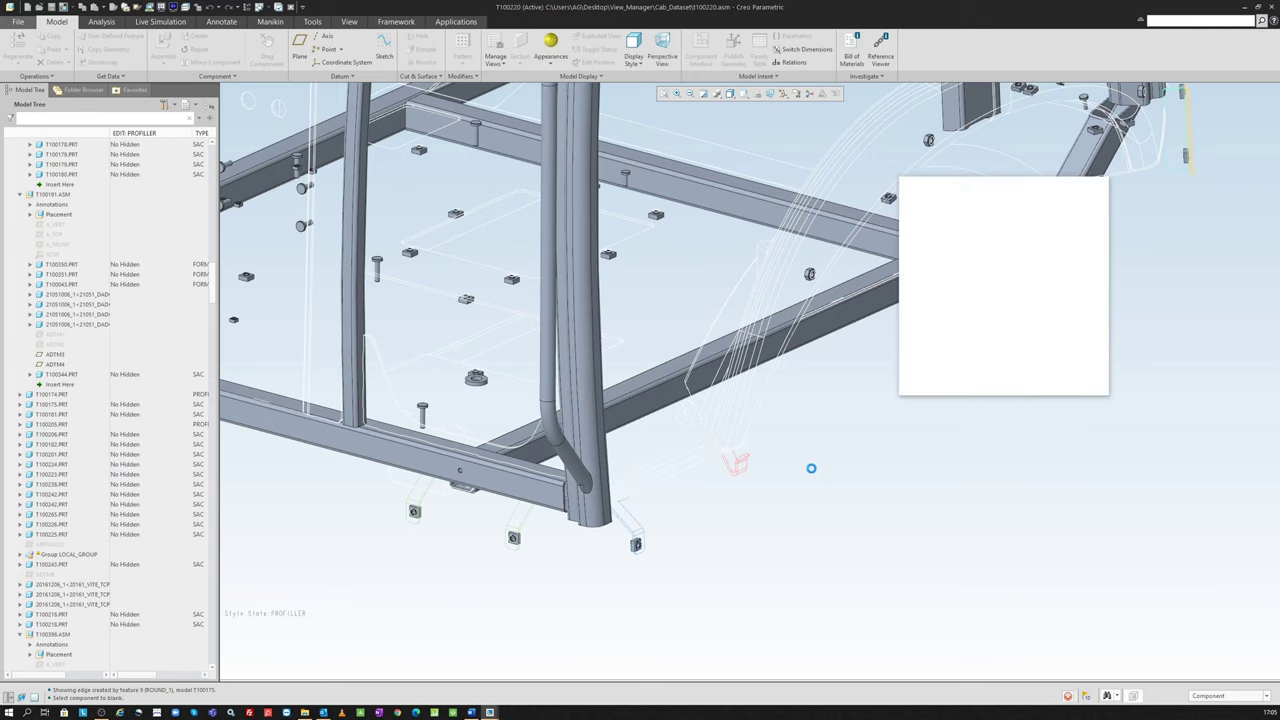
{"action": "scroll", "coordinate": [732, 526], "scroll_direction": "down", "scroll_amount": 2}
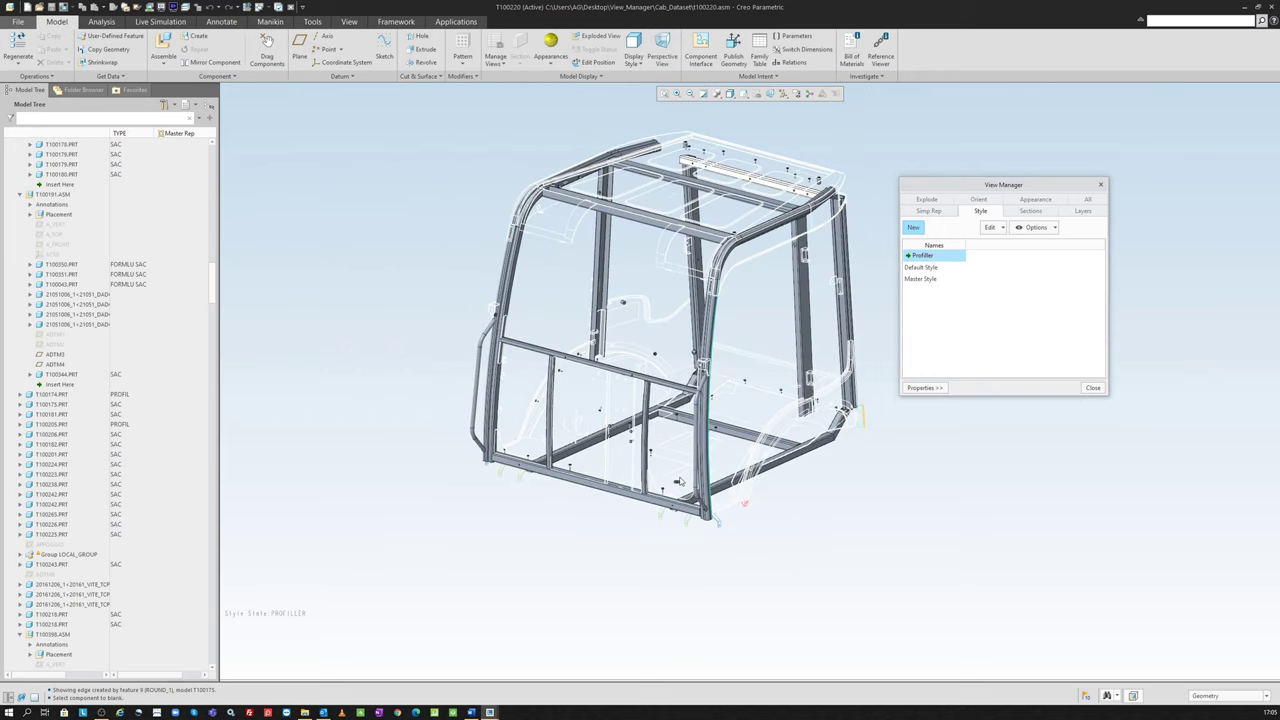
{"action": "scroll", "coordinate": [620, 460], "scroll_direction": "up", "scroll_amount": 2}
{"action": "scroll", "coordinate": [481, 420], "scroll_direction": "up", "scroll_amount": 3}
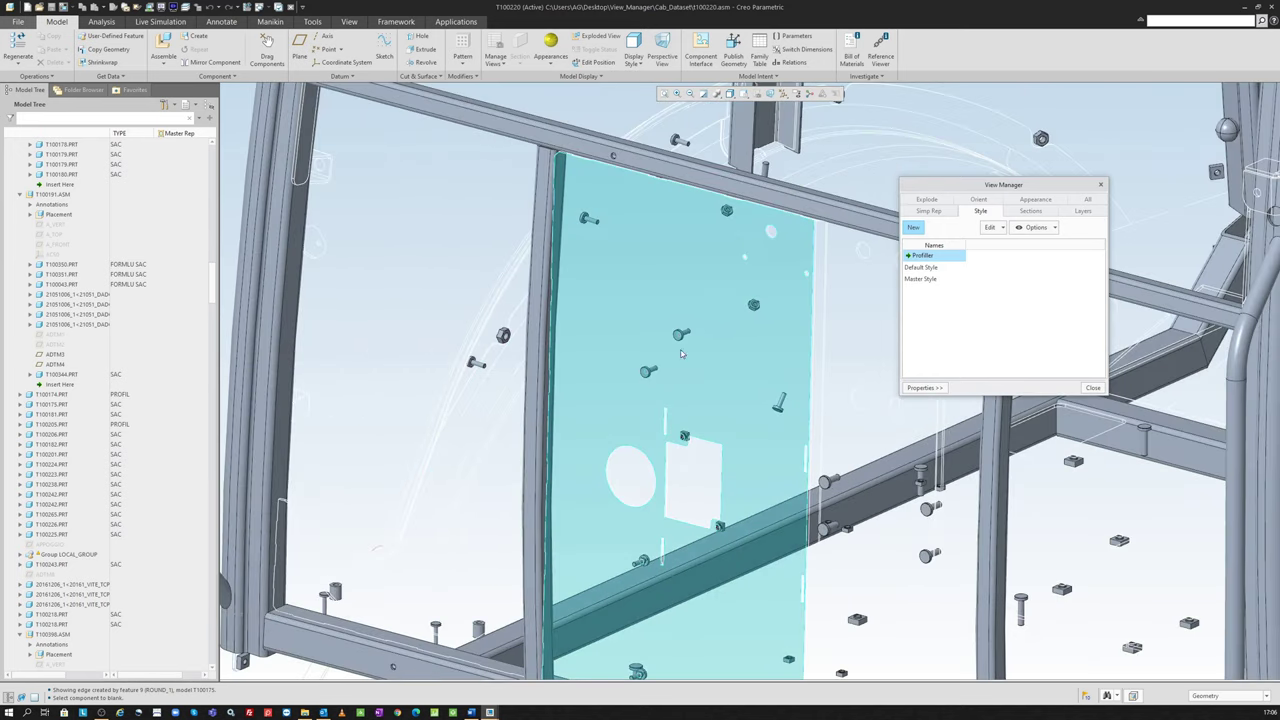
{"action": "scroll", "coordinate": [681, 353], "scroll_direction": "down", "scroll_amount": 5}
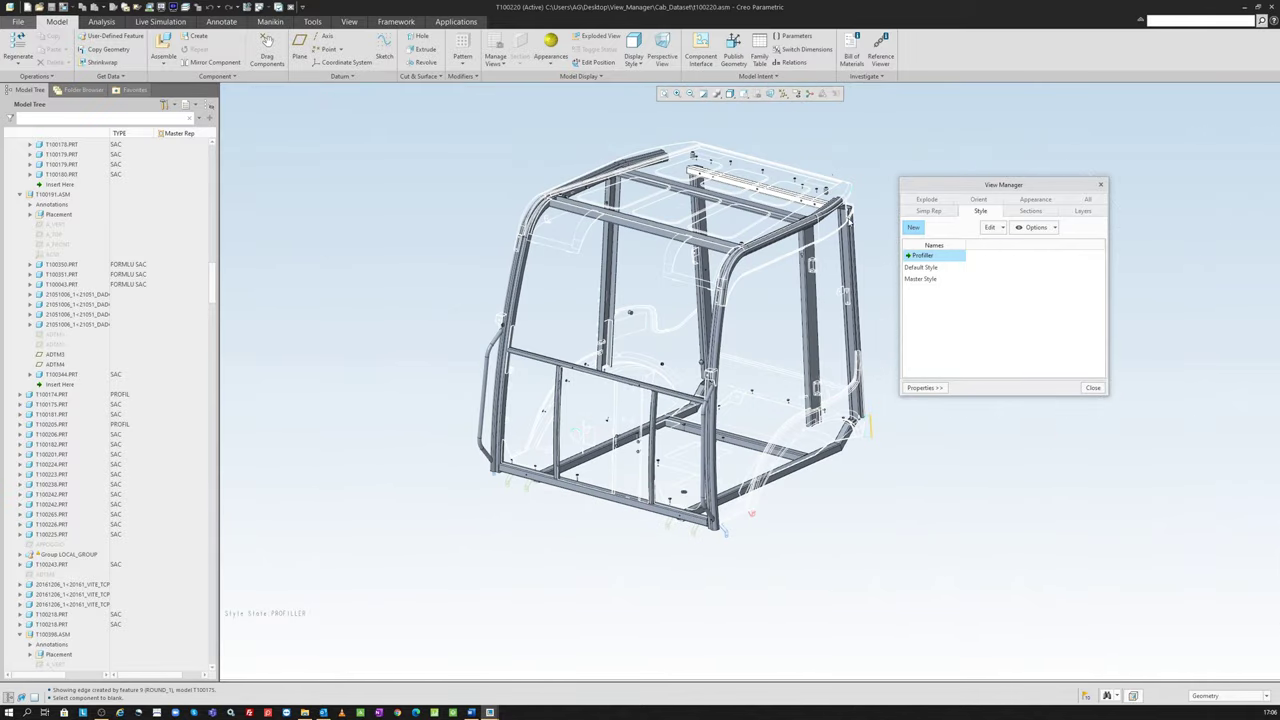
{"action": "scroll", "coordinate": [846, 181], "scroll_direction": "up", "scroll_amount": 1}
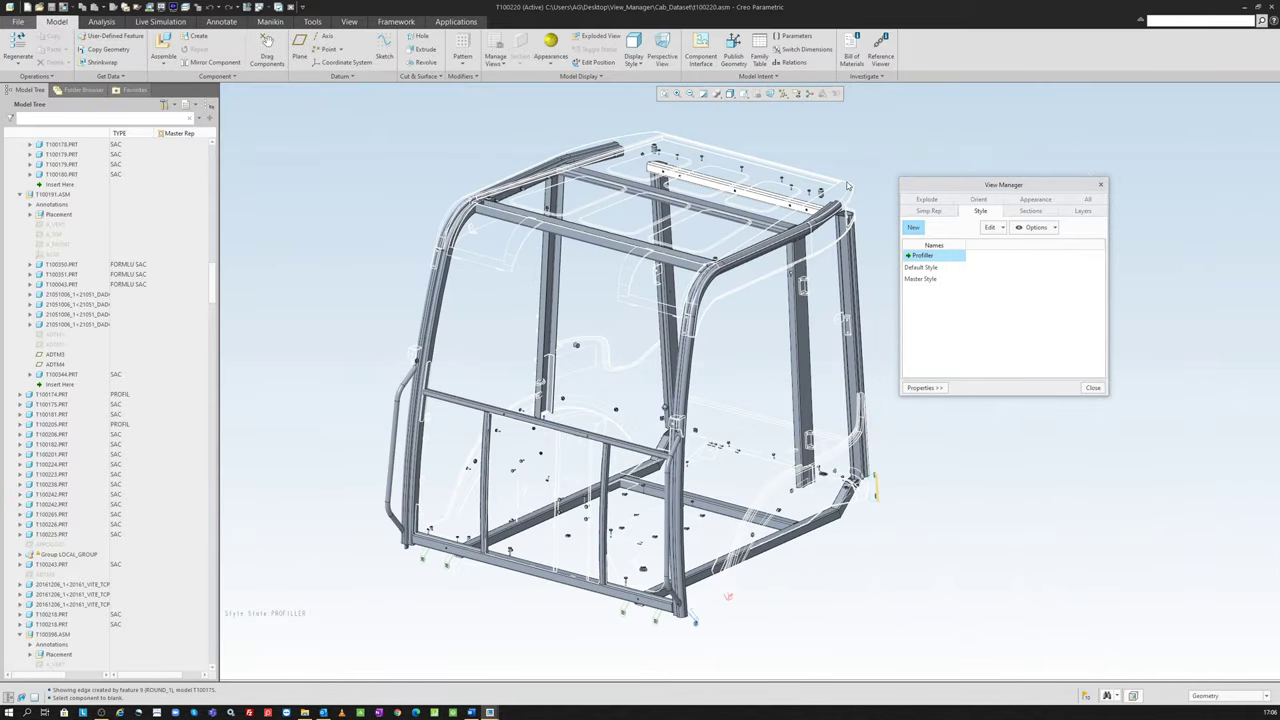
{"action": "left_click", "coordinate": [925, 211]}
{"action": "double_click", "coordinate": [918, 268]}
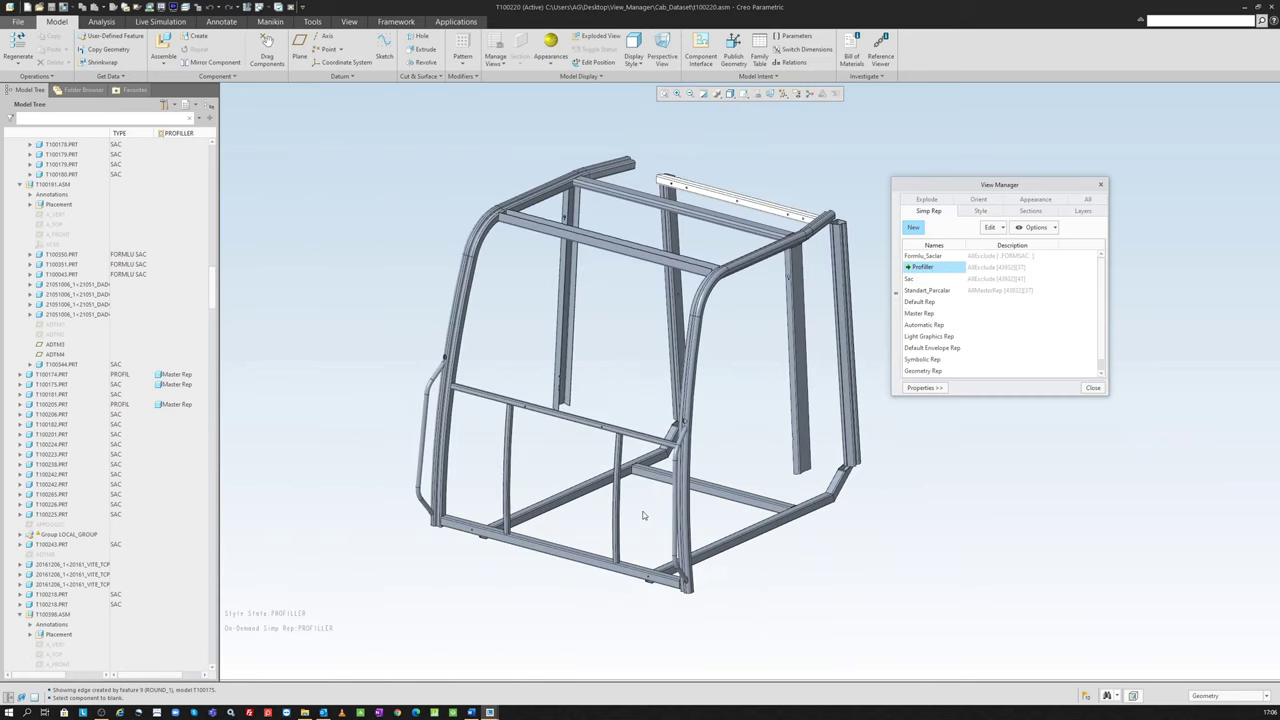
{"action": "double_click", "coordinate": [940, 314]}
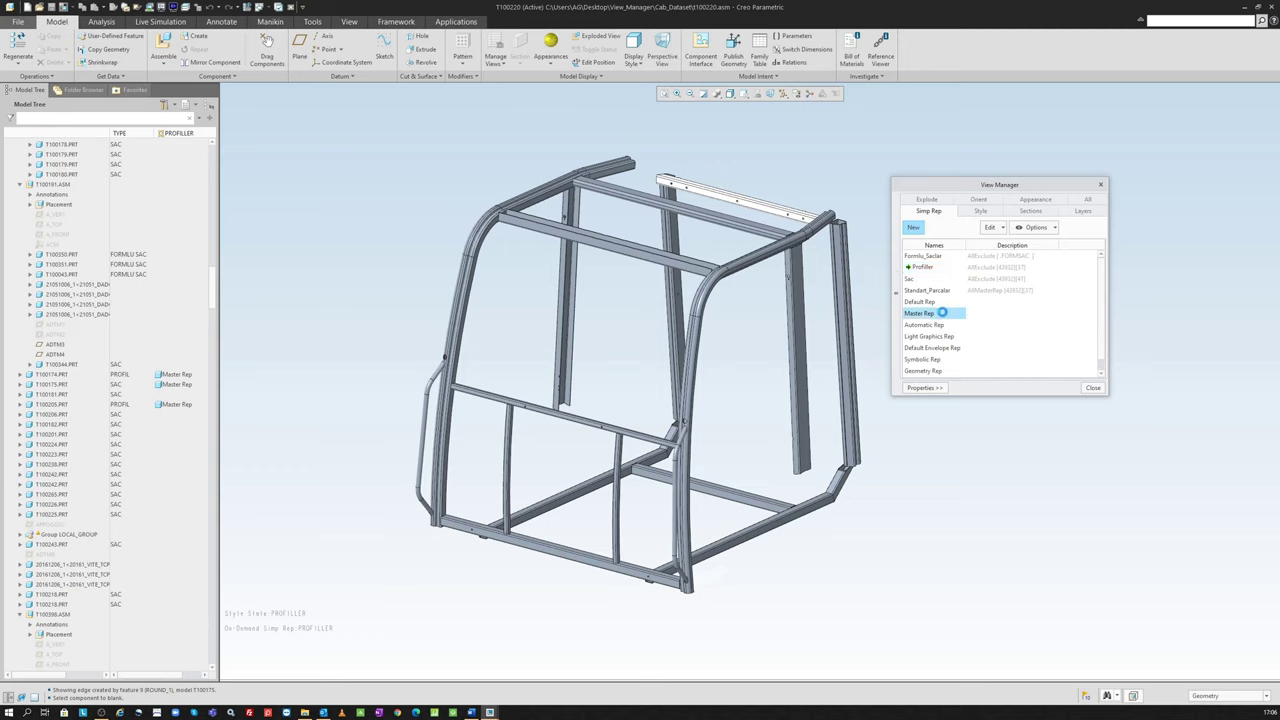
{"action": "left_click", "coordinate": [980, 211]}
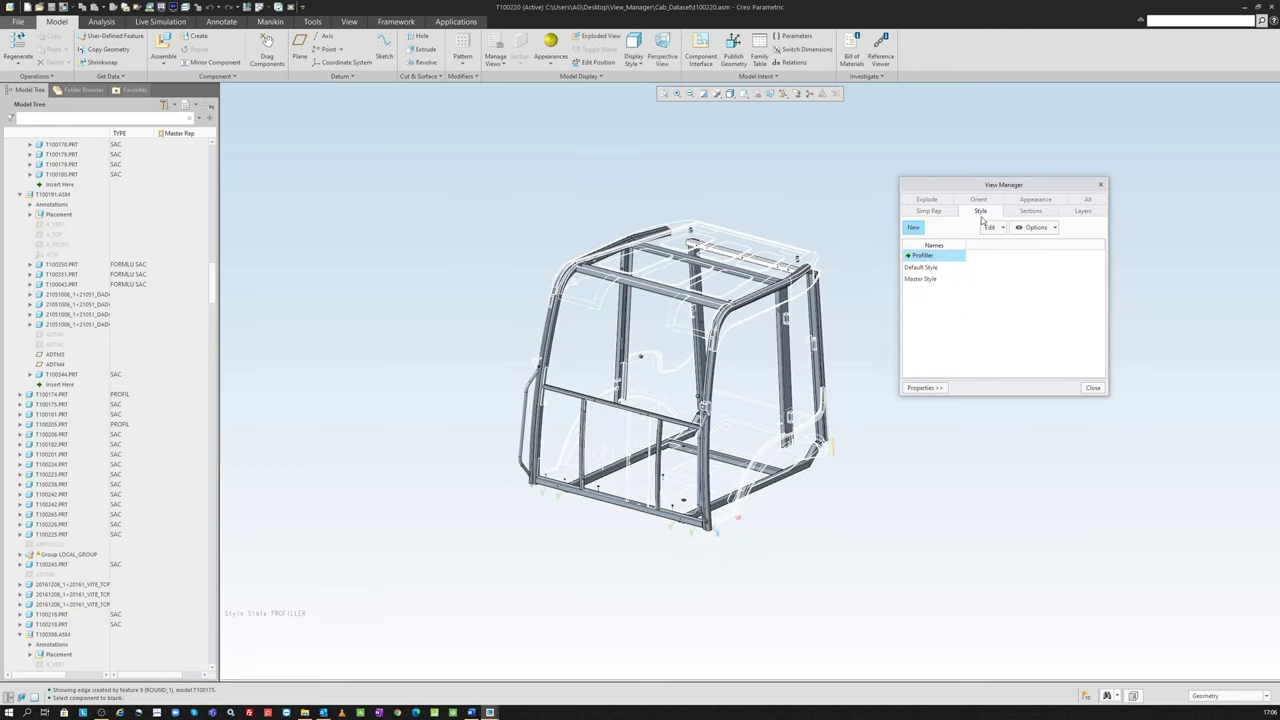
{"action": "scroll", "coordinate": [733, 403], "scroll_direction": "down", "scroll_amount": 1}
{"action": "scroll", "coordinate": [733, 403], "scroll_direction": "down", "scroll_amount": 1}
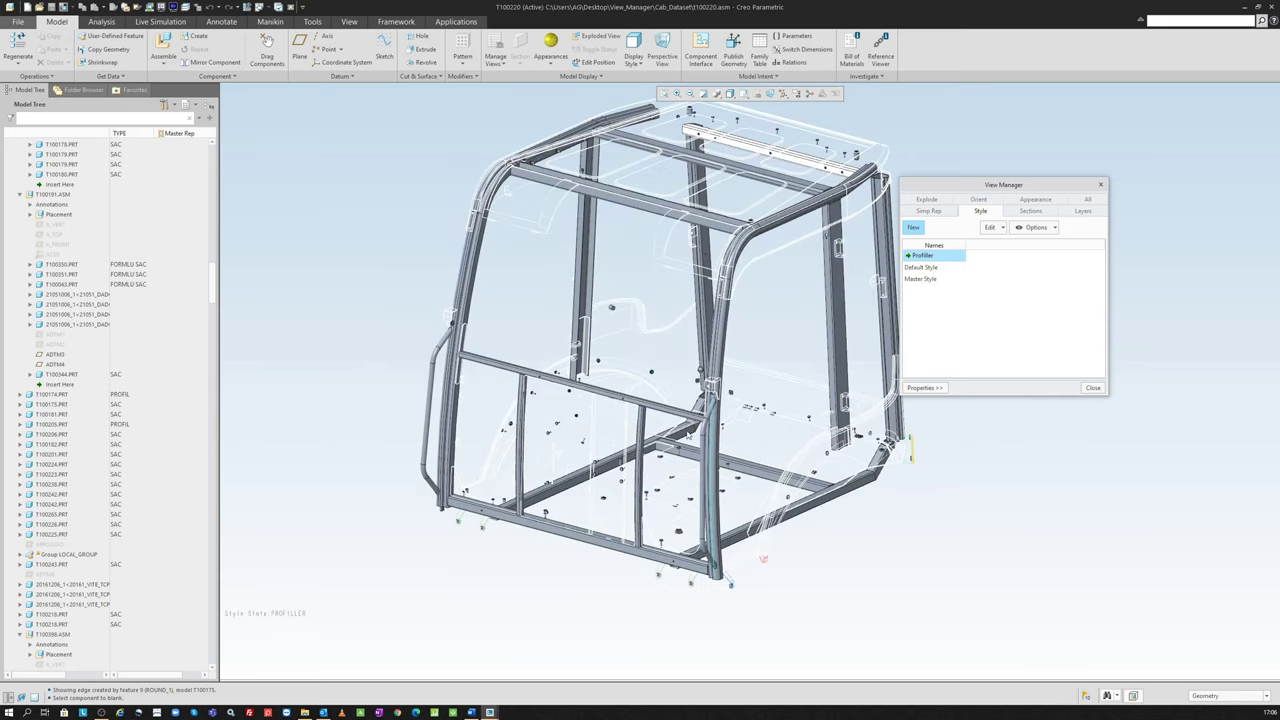
{"action": "scroll", "coordinate": [733, 403], "scroll_direction": "down", "scroll_amount": 1}
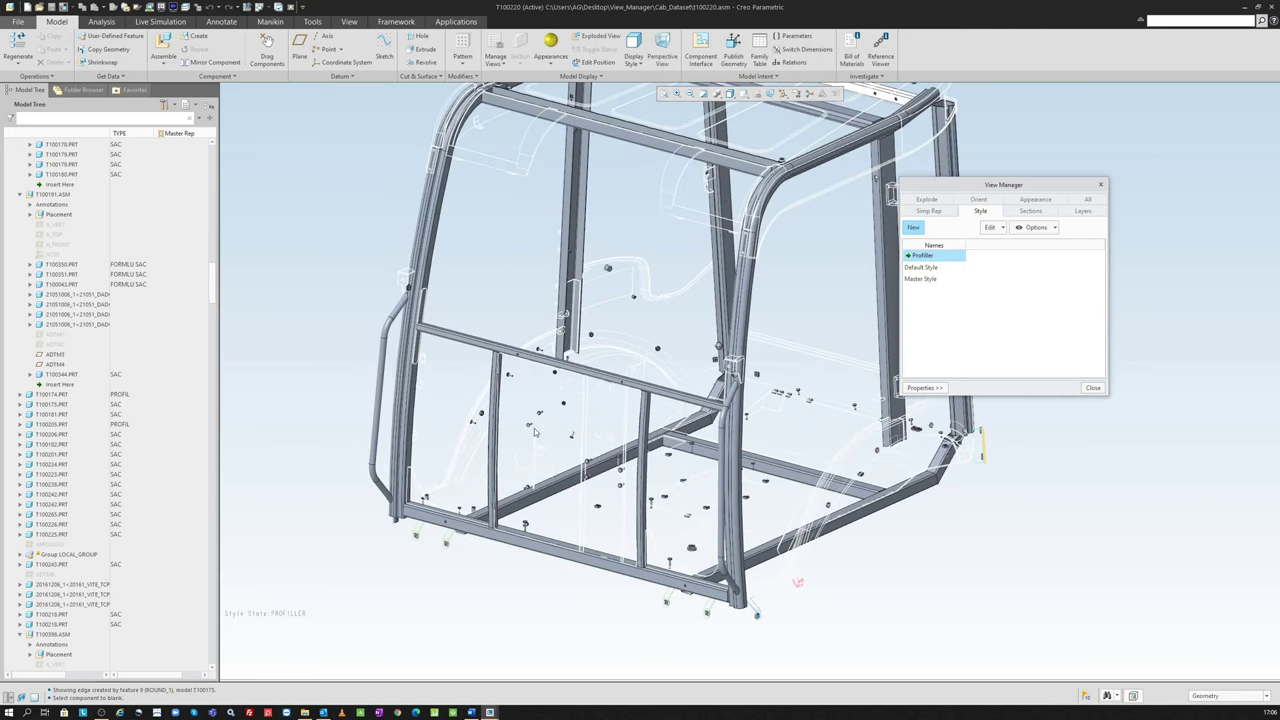
{"action": "scroll", "coordinate": [535, 430], "scroll_direction": "down", "scroll_amount": 2}
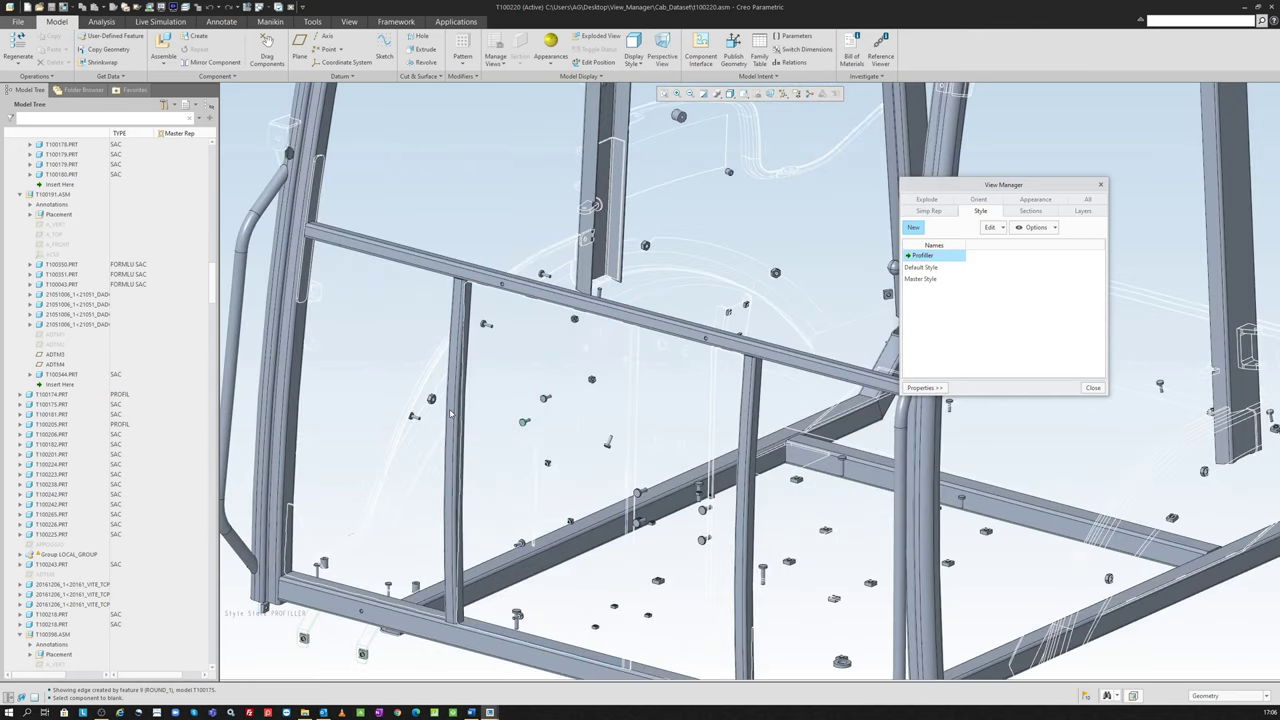
{"action": "scroll", "coordinate": [424, 420], "scroll_direction": "up", "scroll_amount": 2}
{"action": "scroll", "coordinate": [424, 420], "scroll_direction": "up", "scroll_amount": 1}
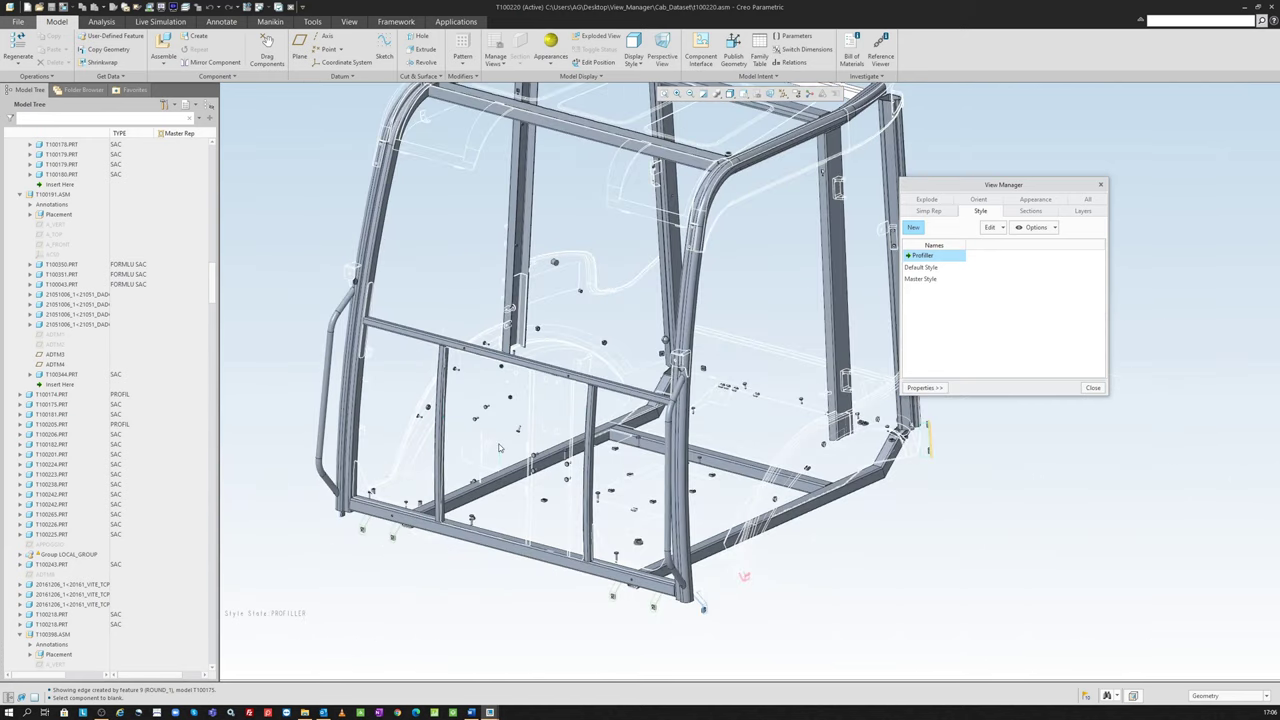
{"action": "scroll", "coordinate": [499, 447], "scroll_direction": "down", "scroll_amount": 3}
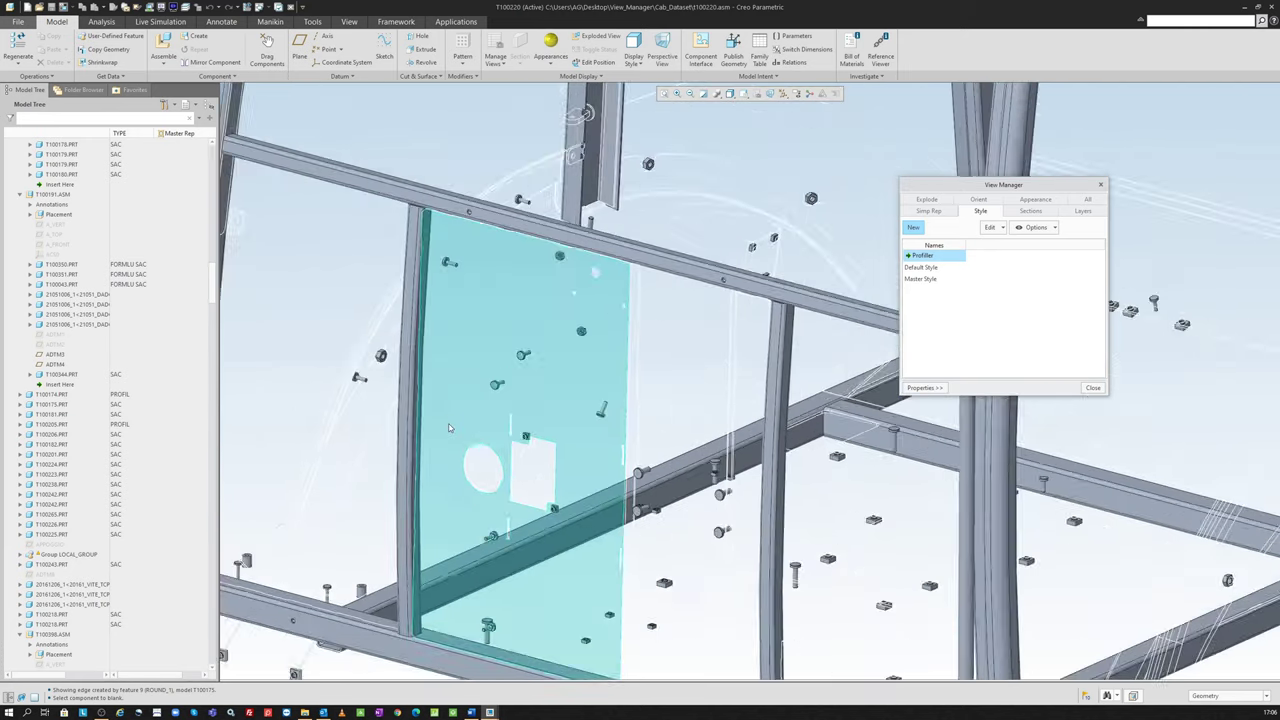
{"action": "scroll", "coordinate": [499, 447], "scroll_direction": "up", "scroll_amount": 5}
{"action": "scroll", "coordinate": [499, 447], "scroll_direction": "up", "scroll_amount": 1}
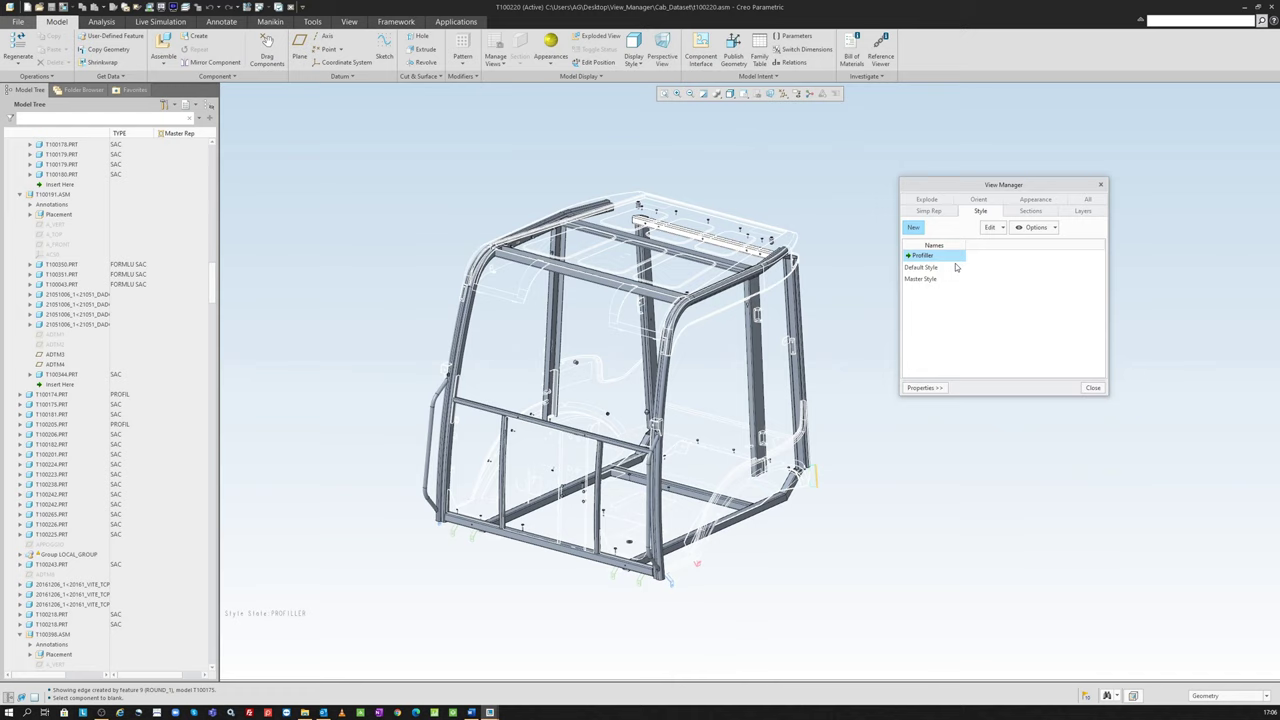
Step: Briefly activate Standart_Parcalar, restore Master Rep, and list the Profiller, Default and Master styles
{"action": "left_click", "coordinate": [930, 211]}
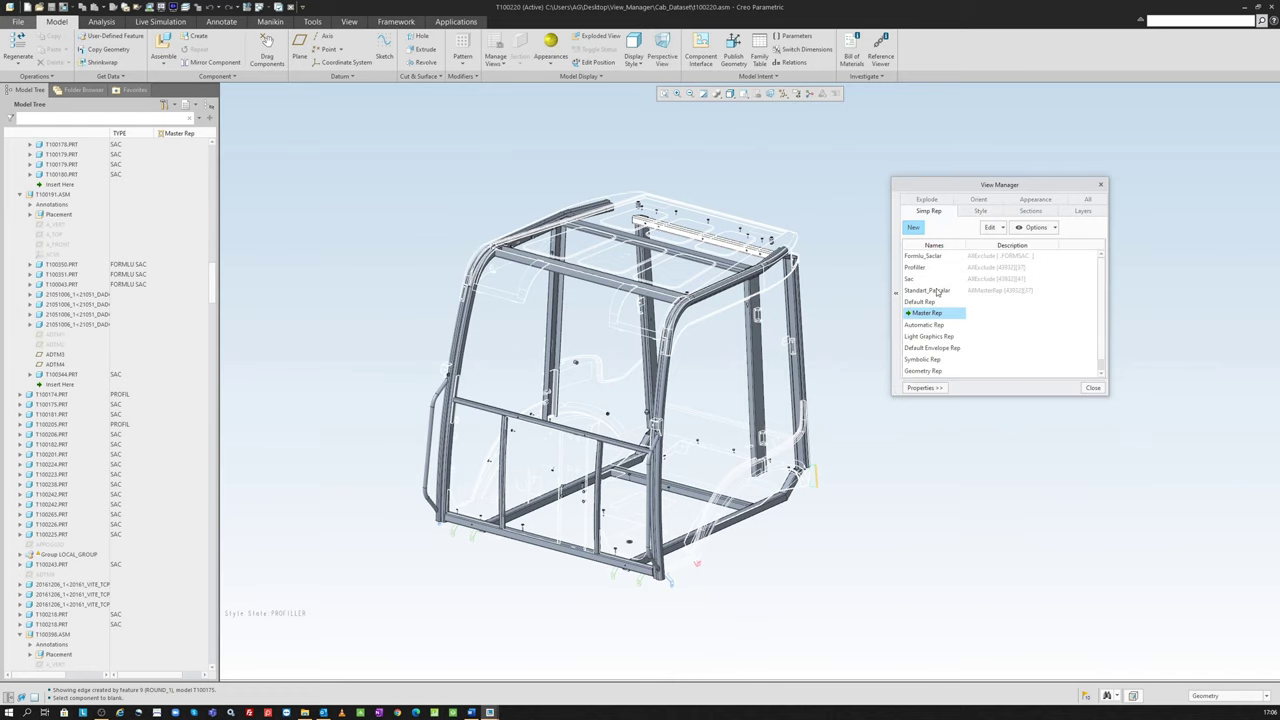
{"action": "double_click", "coordinate": [937, 291]}
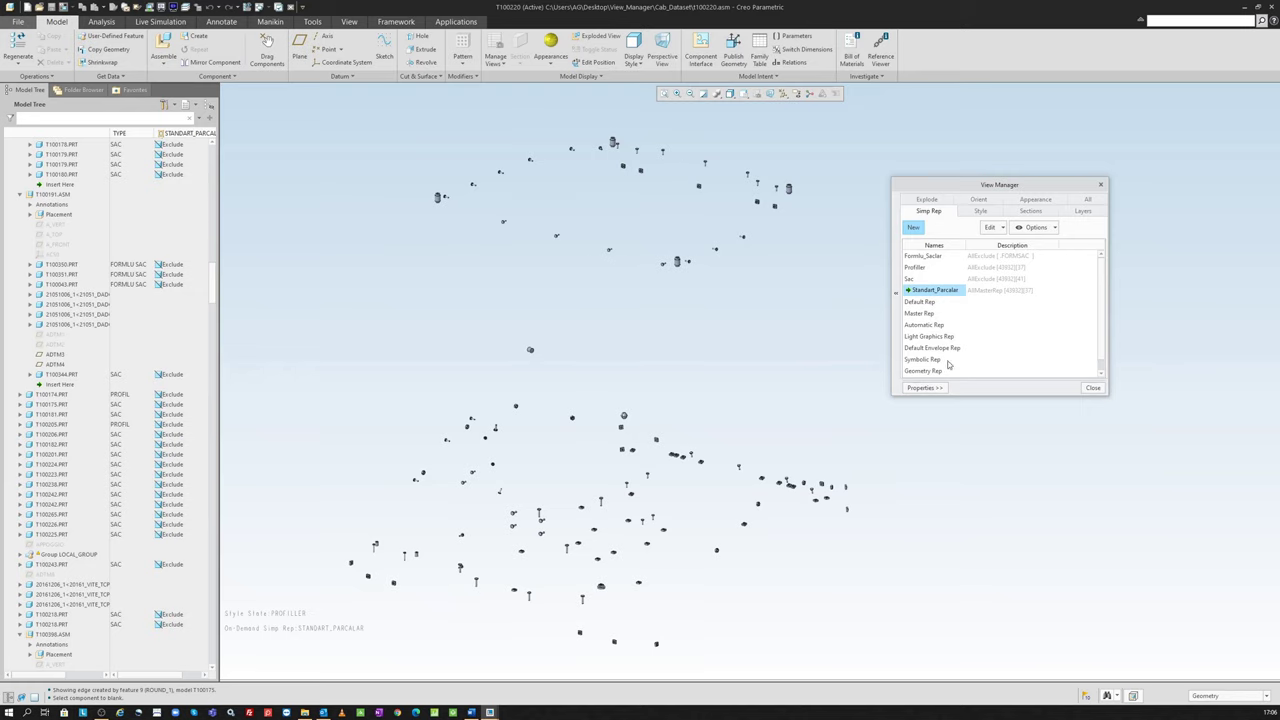
{"action": "double_click", "coordinate": [925, 313]}
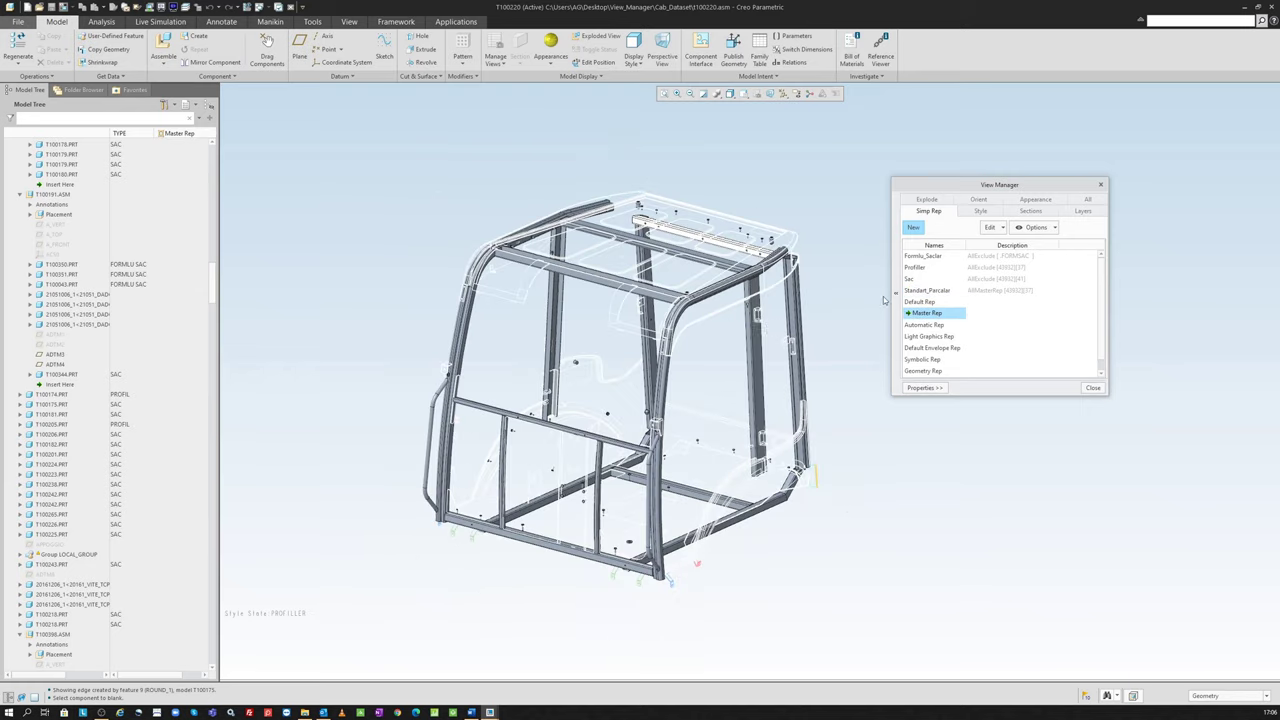
{"action": "scroll", "coordinate": [755, 490], "scroll_direction": "down", "scroll_amount": 2}
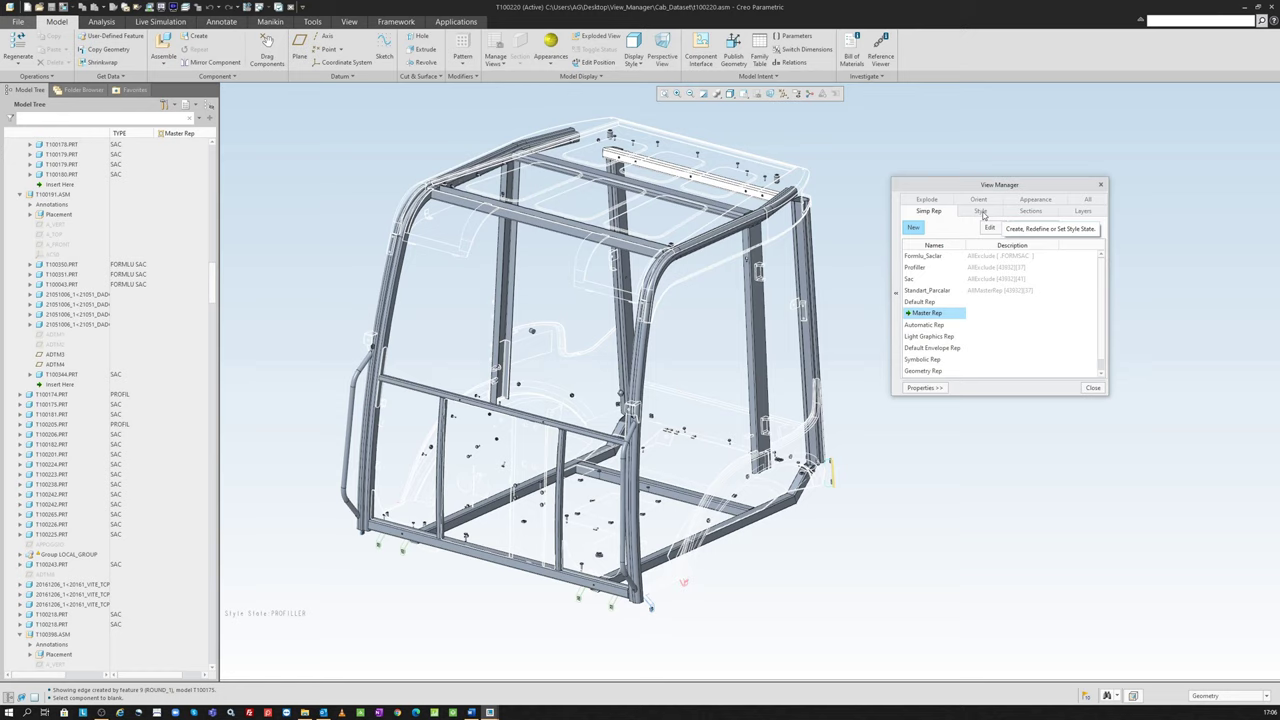
{"action": "left_click", "coordinate": [981, 212]}
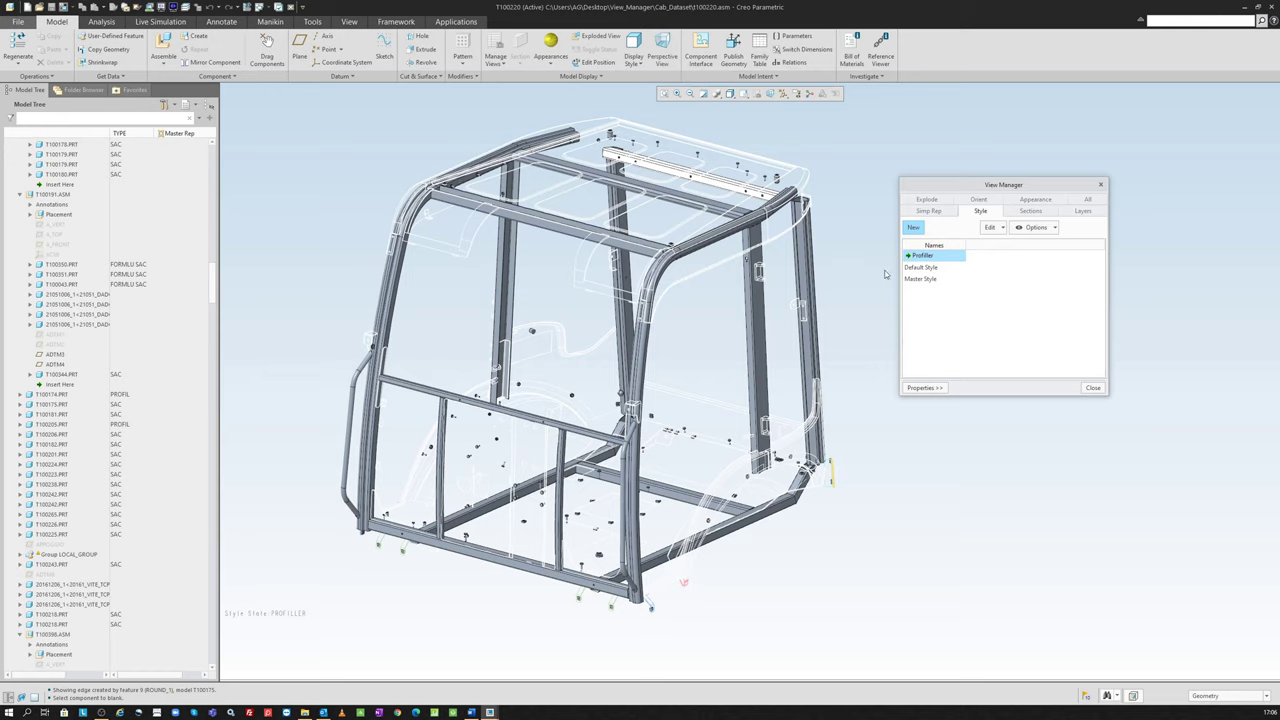
Step: Preview the Standart_Parcalar representation, dismiss the File menu, then reactivate the full Master Rep cab
{"action": "left_click", "coordinate": [928, 211]}
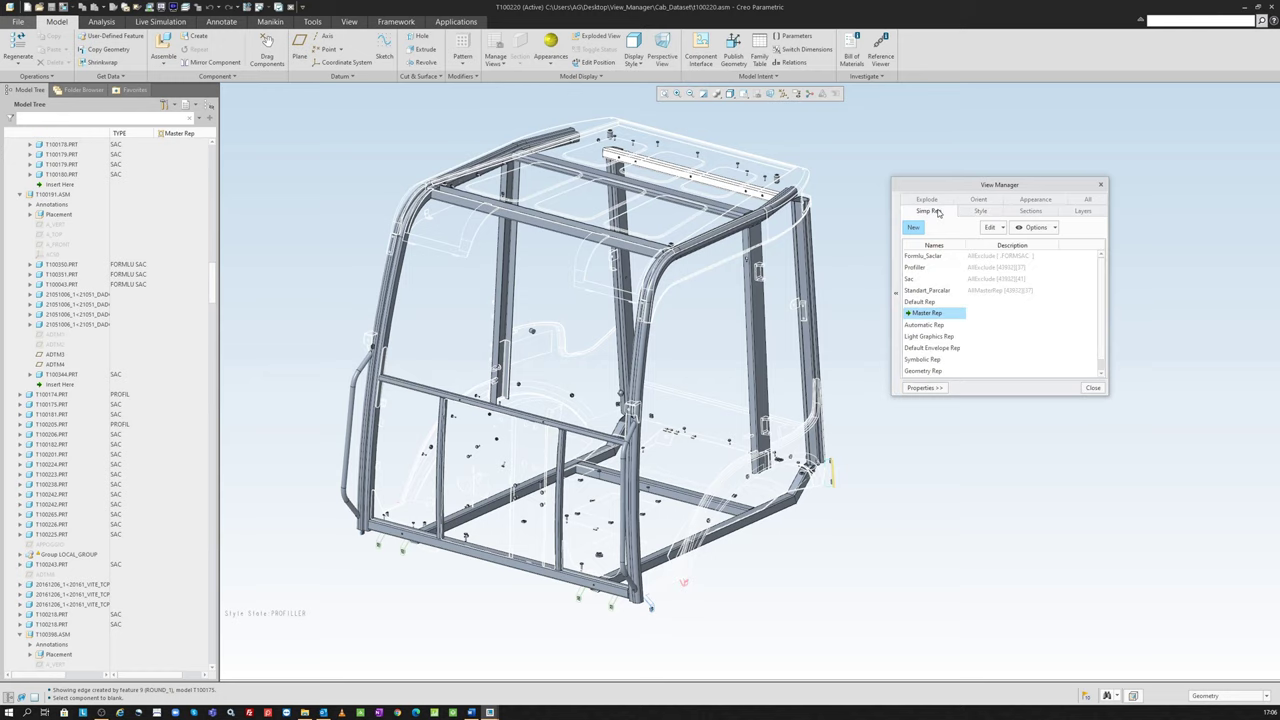
{"action": "left_click", "coordinate": [920, 290]}
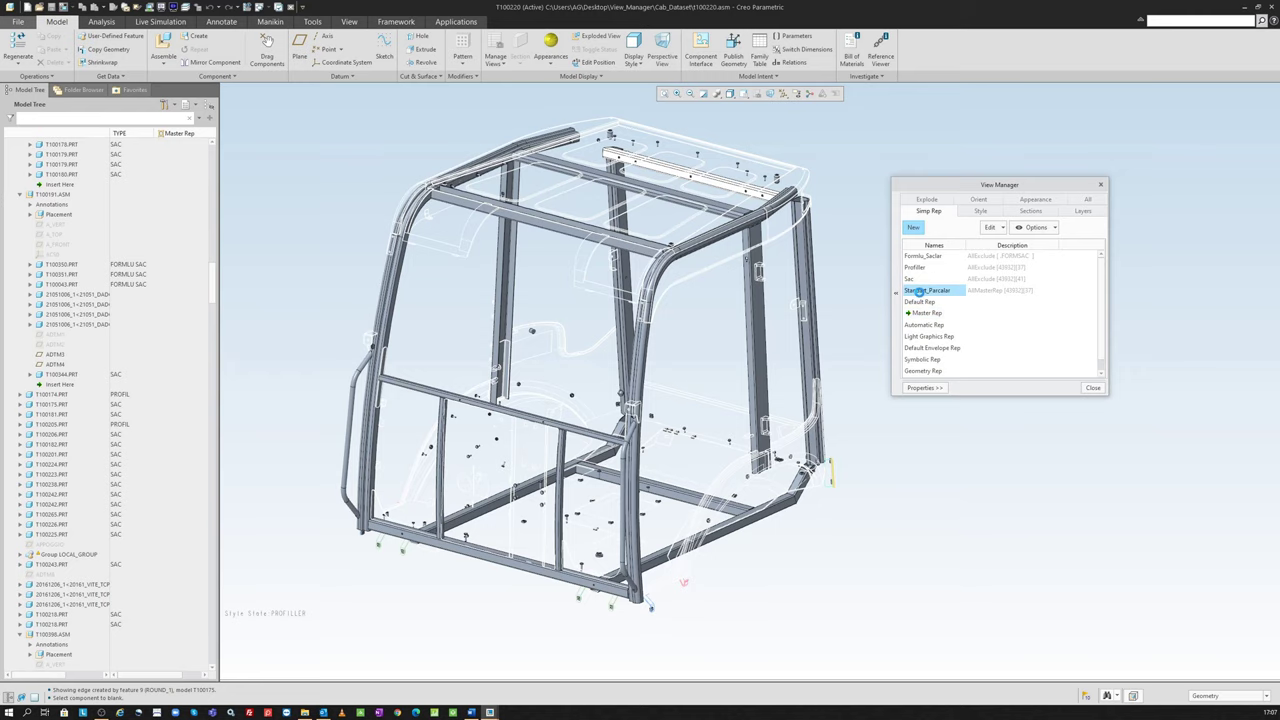
{"action": "double_click", "coordinate": [920, 290]}
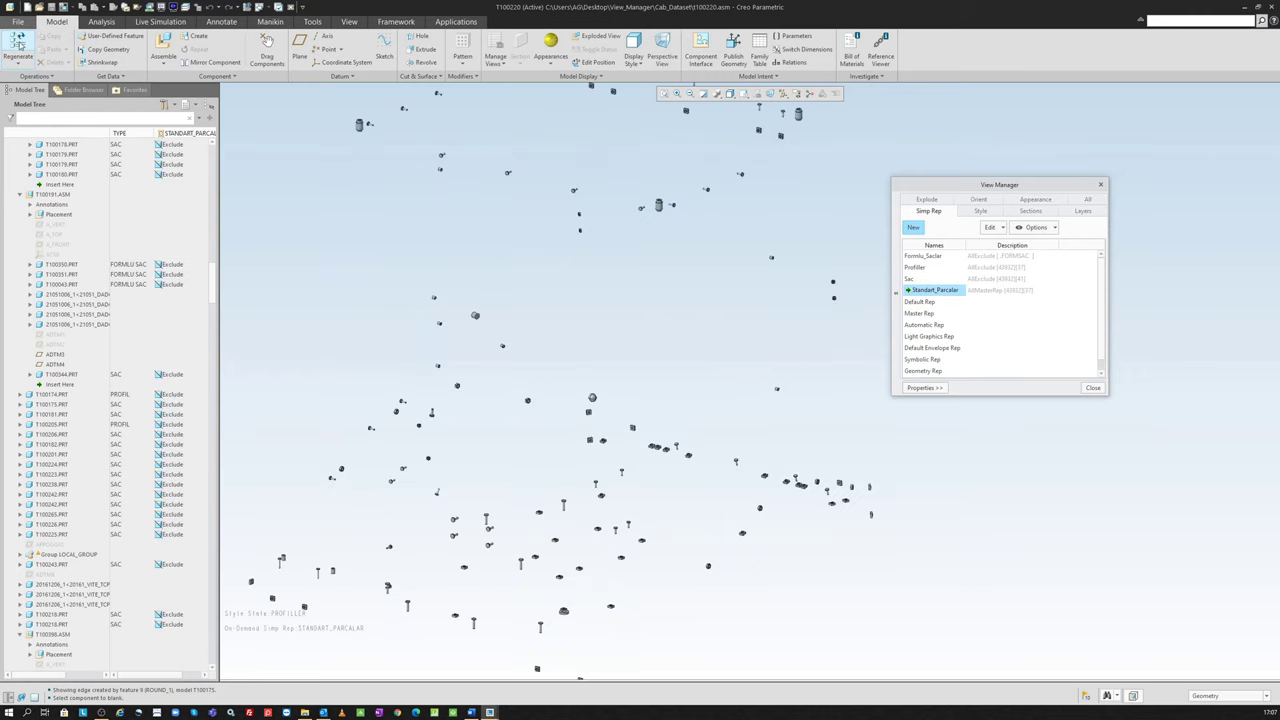
{"action": "left_click", "coordinate": [18, 21]}
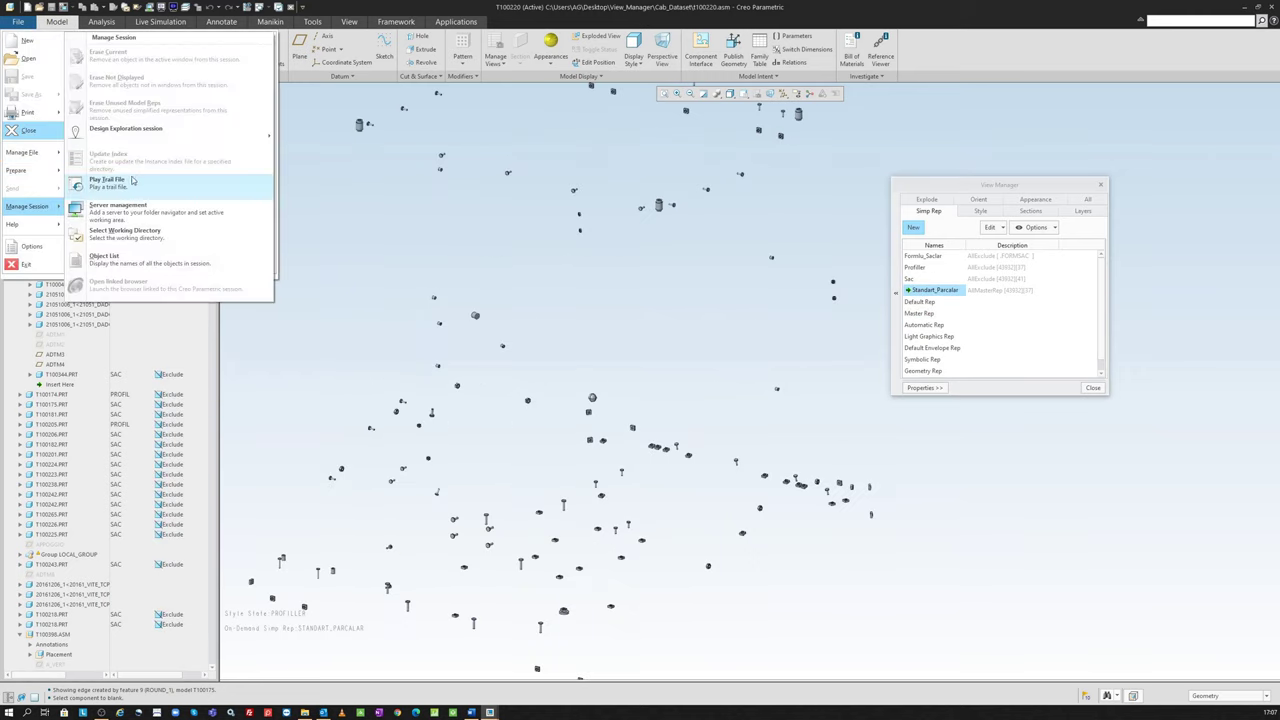
{"action": "mouse_move", "coordinate": [27, 206]}
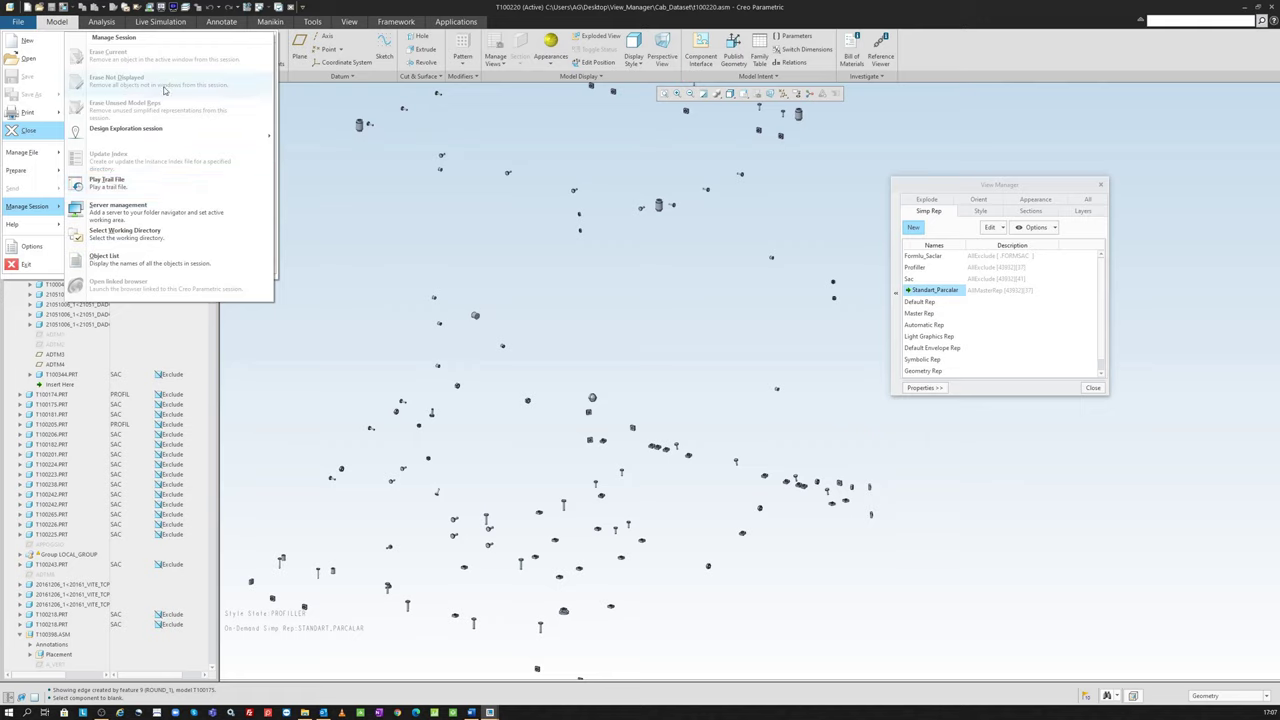
{"action": "left_click", "coordinate": [670, 304]}
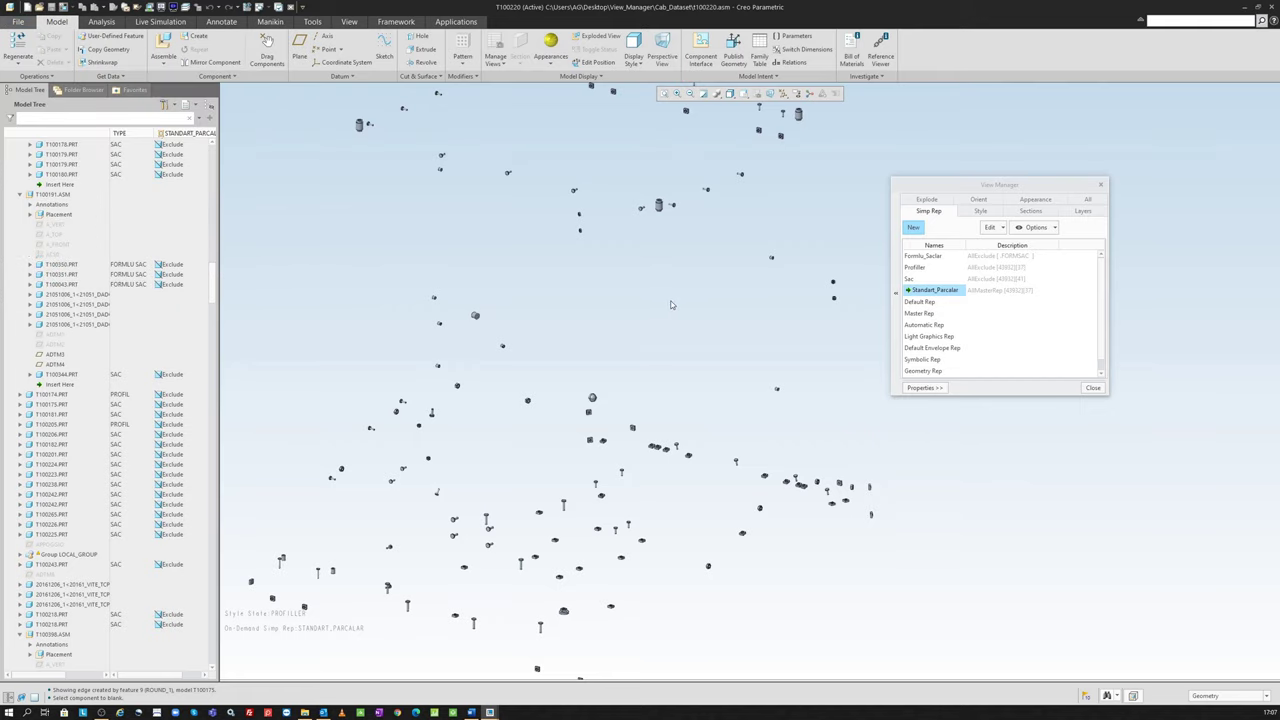
{"action": "double_click", "coordinate": [926, 313]}
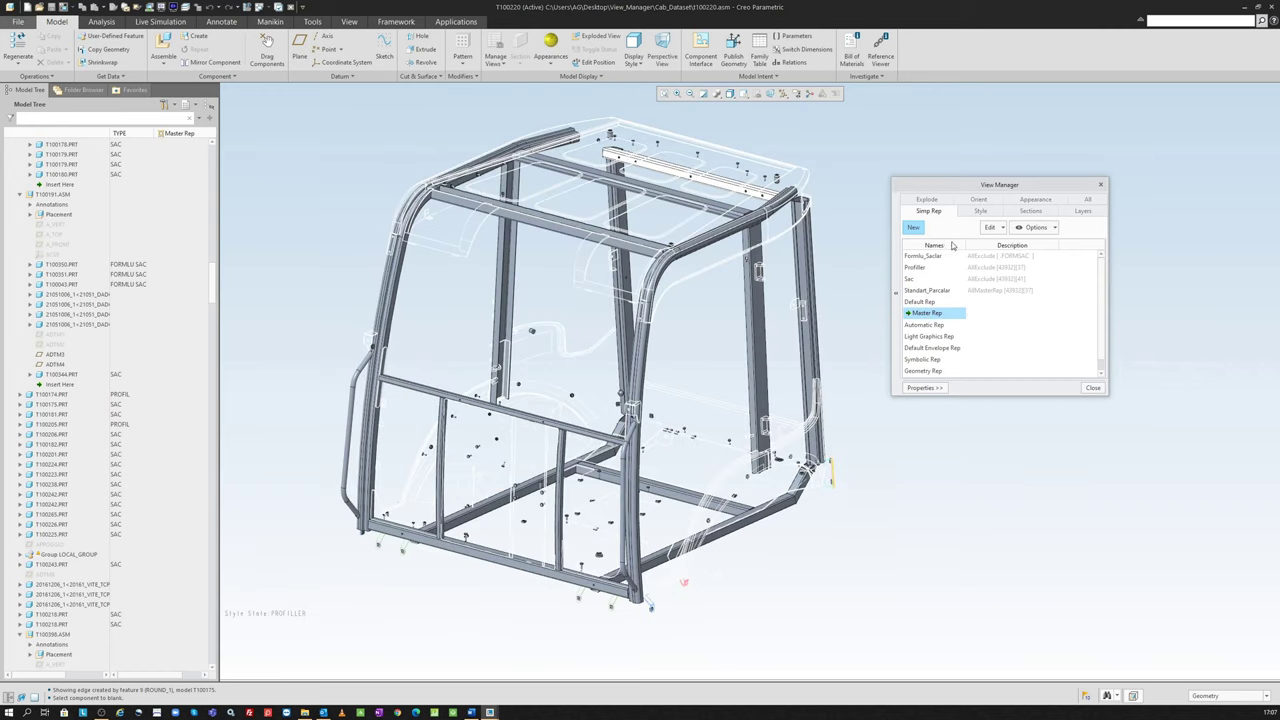
{"action": "left_click", "coordinate": [979, 212]}
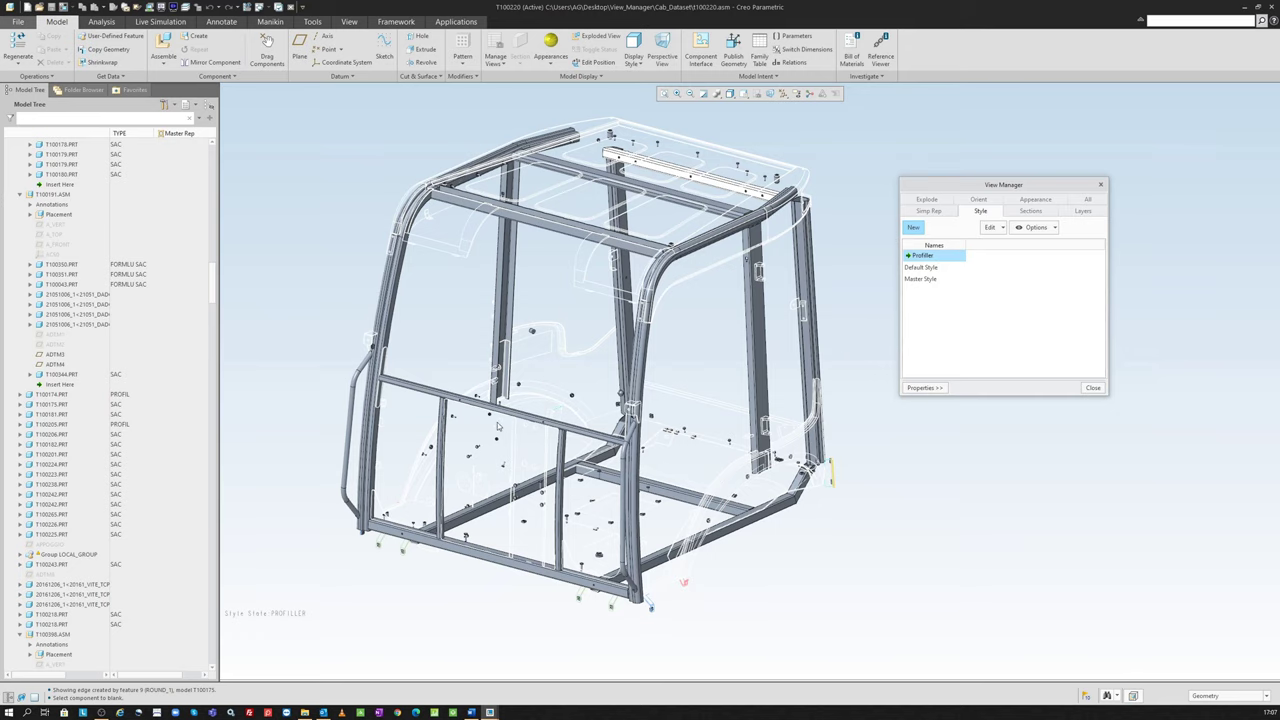
{"action": "scroll", "coordinate": [680, 330], "scroll_direction": "down", "scroll_amount": 3}
{"action": "scroll", "coordinate": [655, 332], "scroll_direction": "up", "scroll_amount": 3}
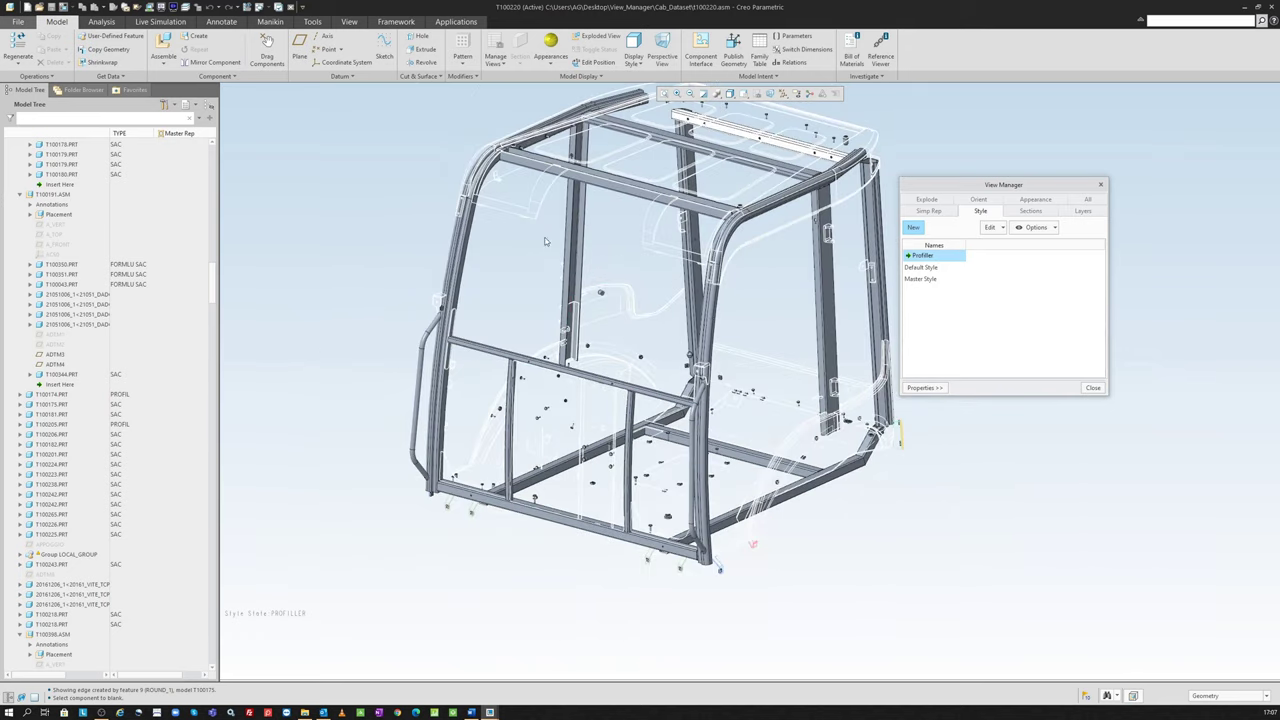
{"action": "scroll", "coordinate": [600, 356], "scroll_direction": "down", "scroll_amount": 3}
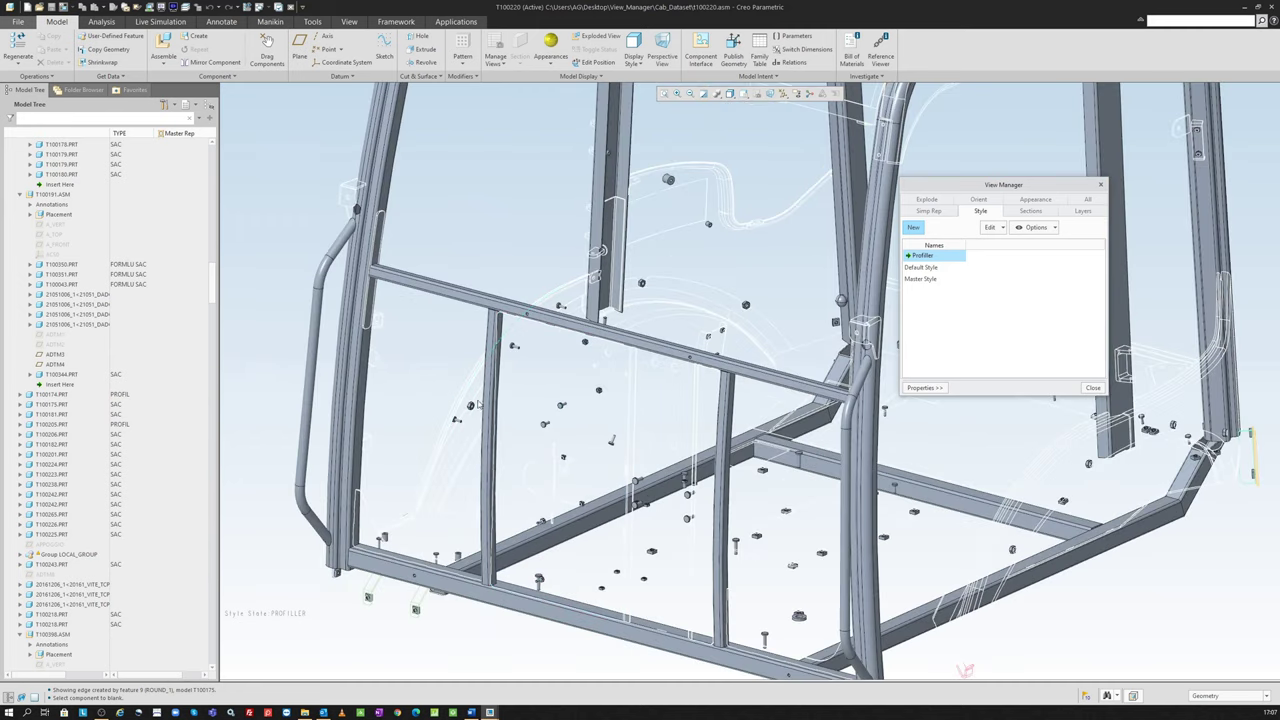
{"action": "scroll", "coordinate": [480, 404], "scroll_direction": "up", "scroll_amount": 3}
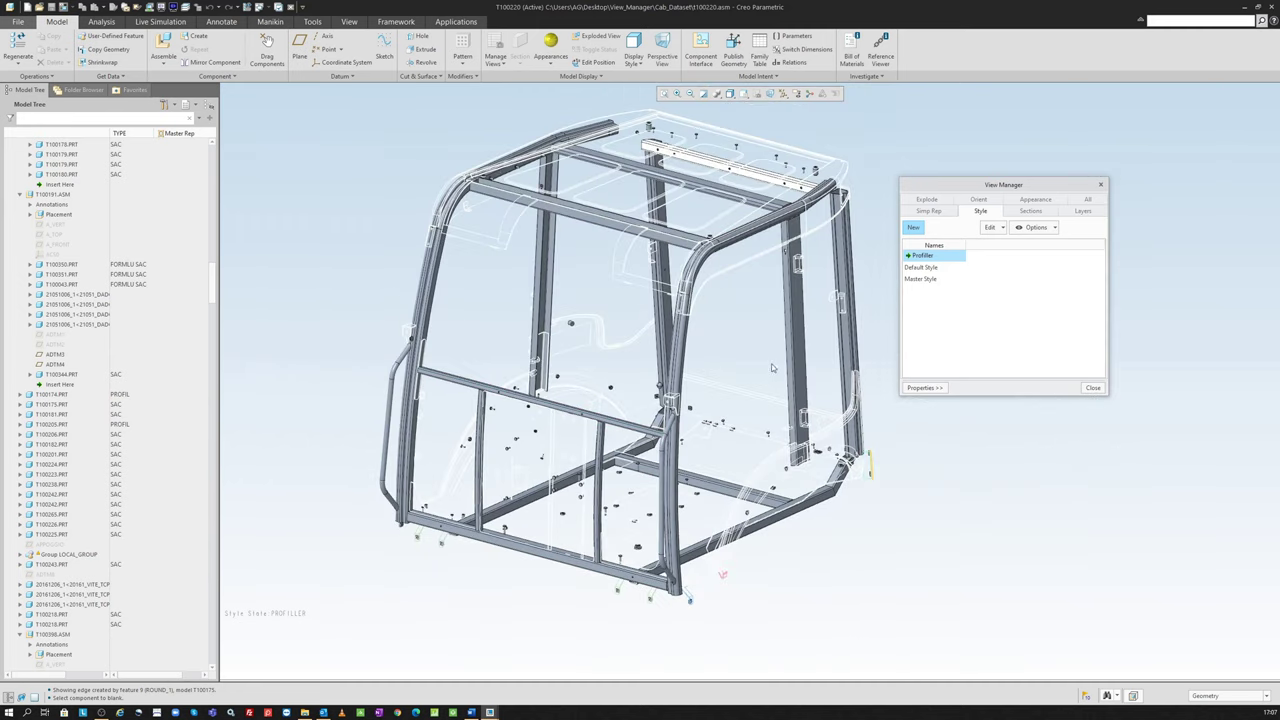
{"action": "left_click", "coordinate": [937, 212]}
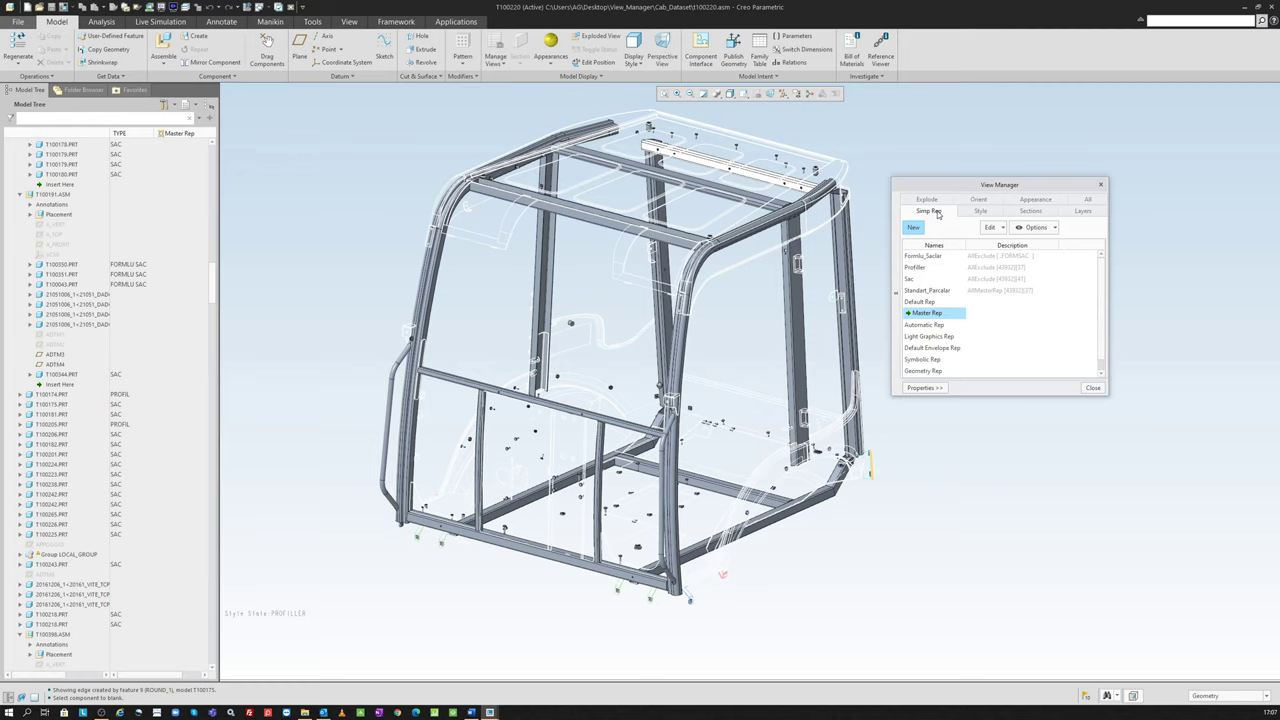
Step: Hide the cab's side glass panel, preview Standart_Parcalar, restore Master Rep, and show the styles list
{"action": "left_click", "coordinate": [975, 212]}
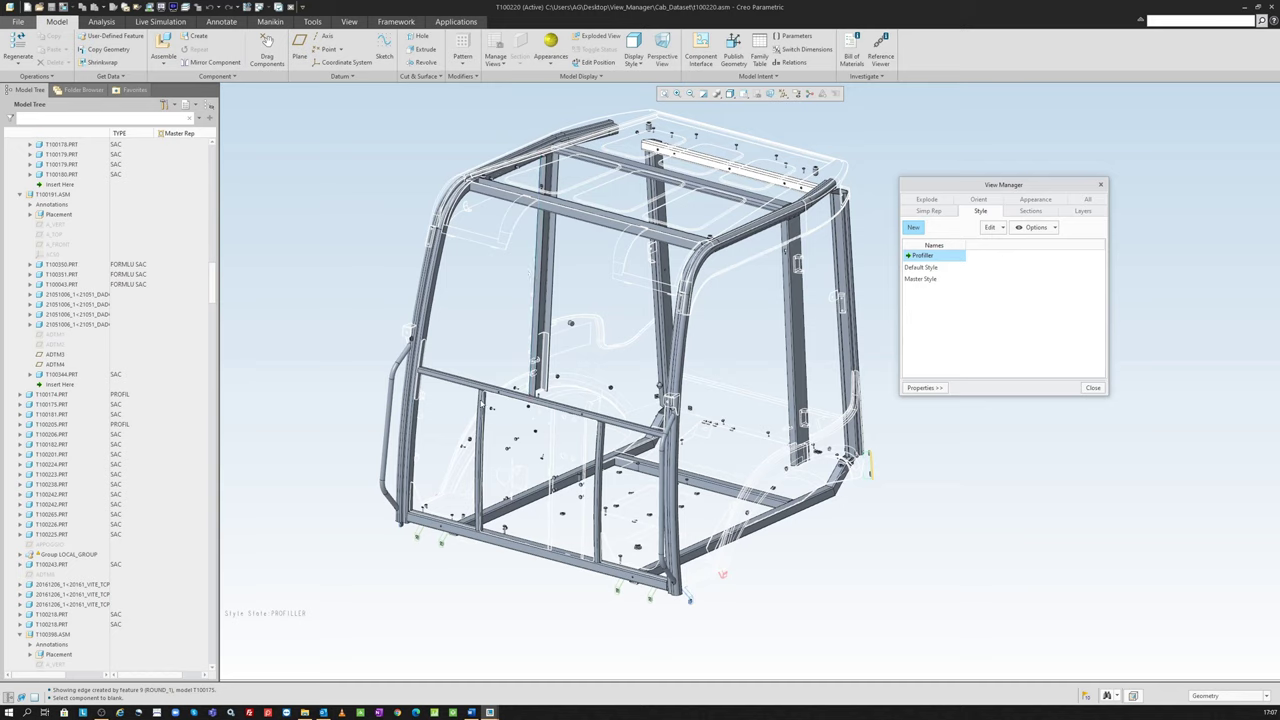
{"action": "left_click", "coordinate": [492, 410]}
{"action": "left_click", "coordinate": [930, 211]}
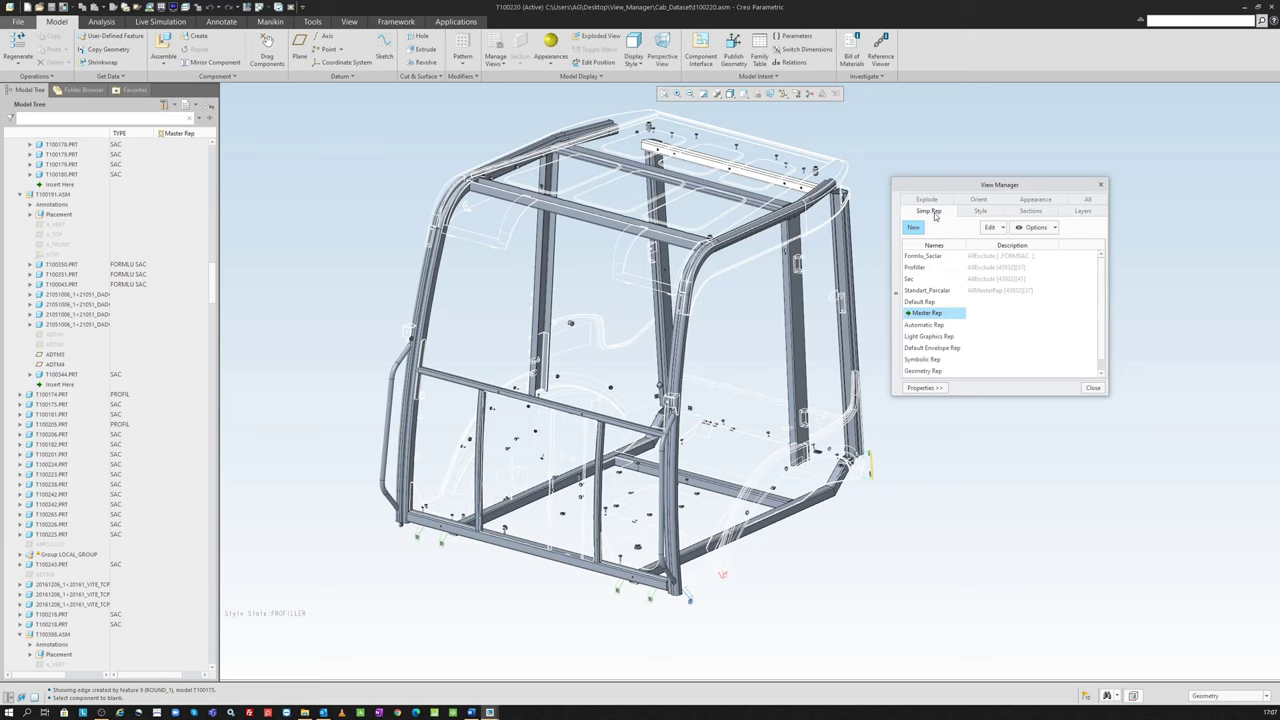
{"action": "left_click", "coordinate": [924, 291]}
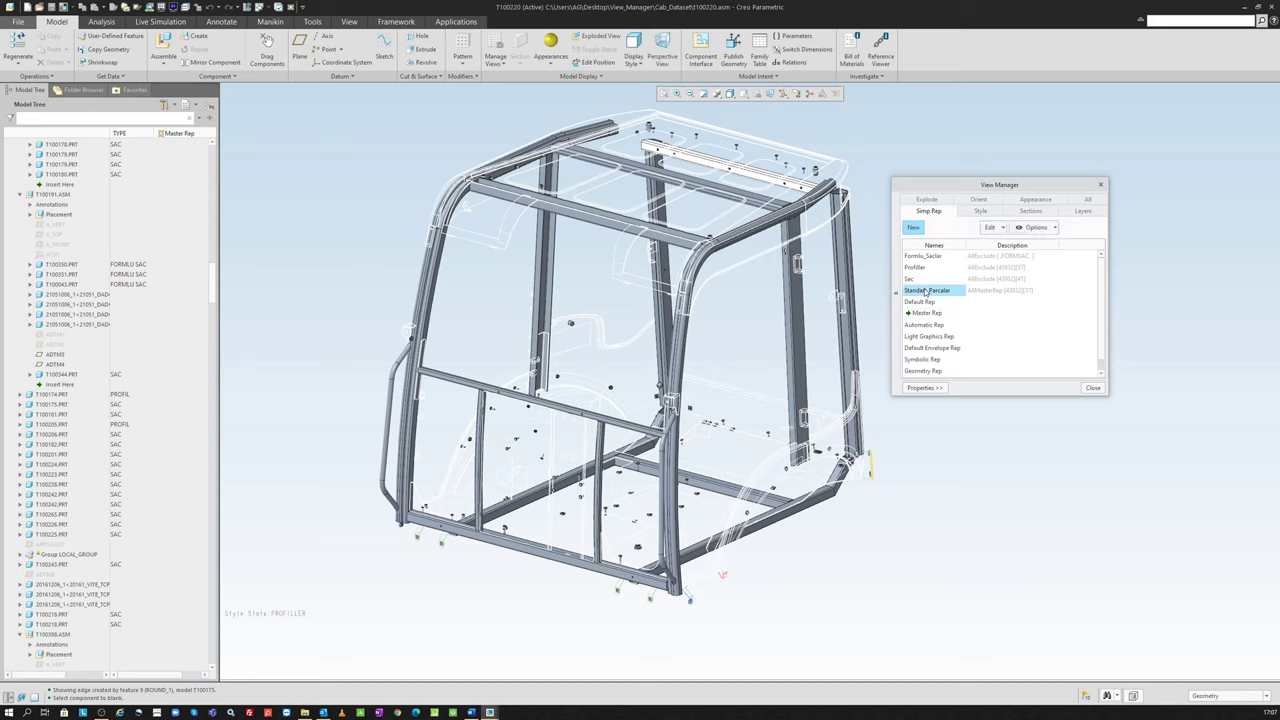
{"action": "double_click", "coordinate": [927, 291]}
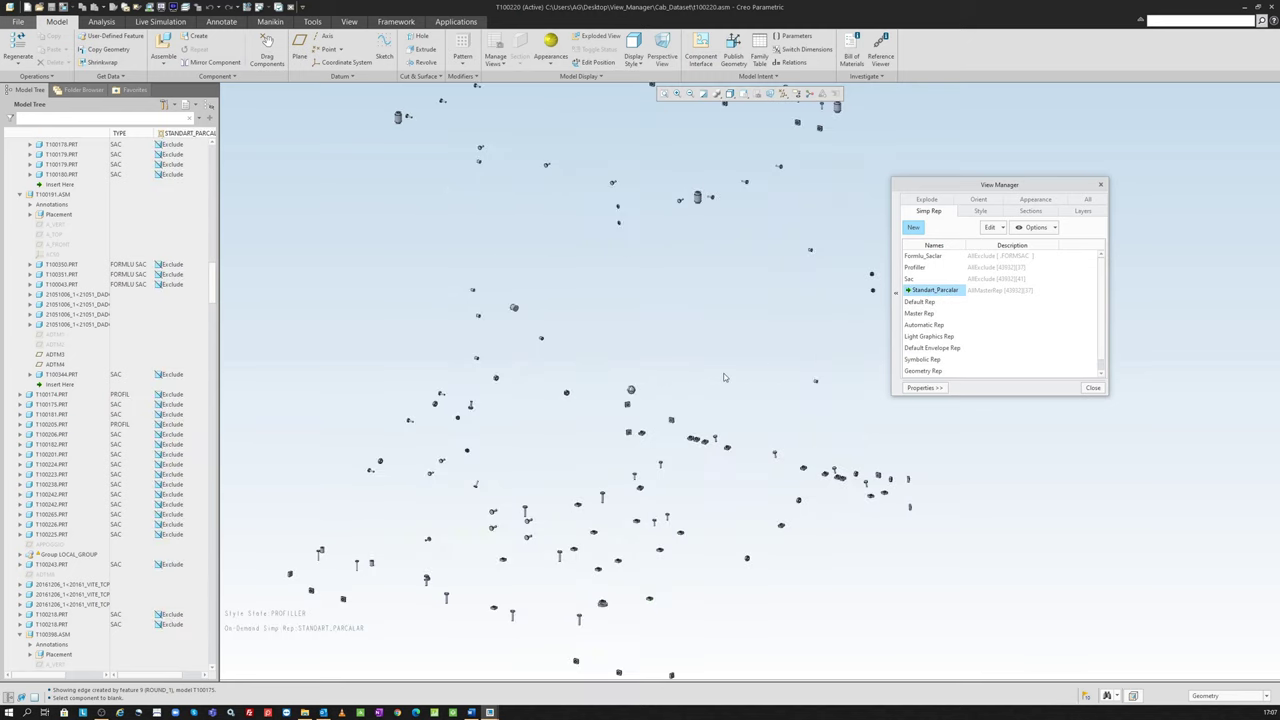
{"action": "left_click", "coordinate": [932, 314]}
{"action": "double_click", "coordinate": [932, 314]}
{"action": "left_click", "coordinate": [981, 211]}
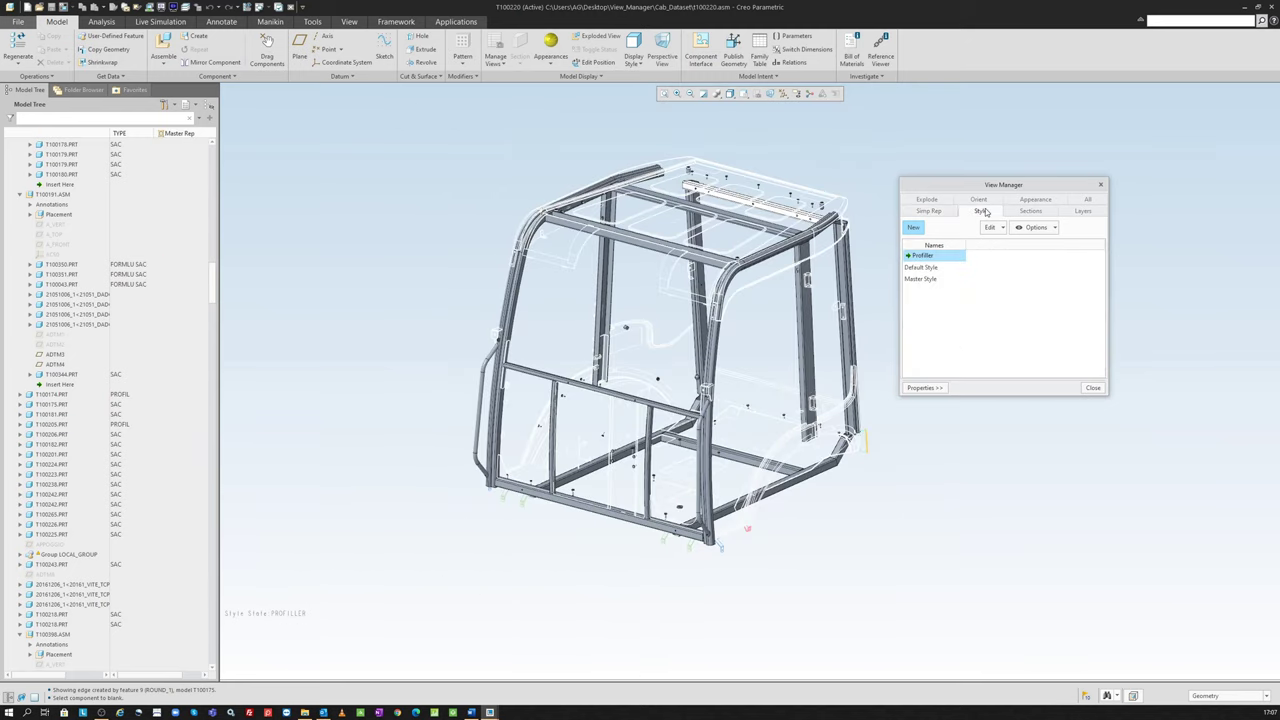
Step: Redefine Profiller with rule-based actions, add a Blanked rule row, and create its condition Cond0001
{"action": "right_click", "coordinate": [948, 260]}
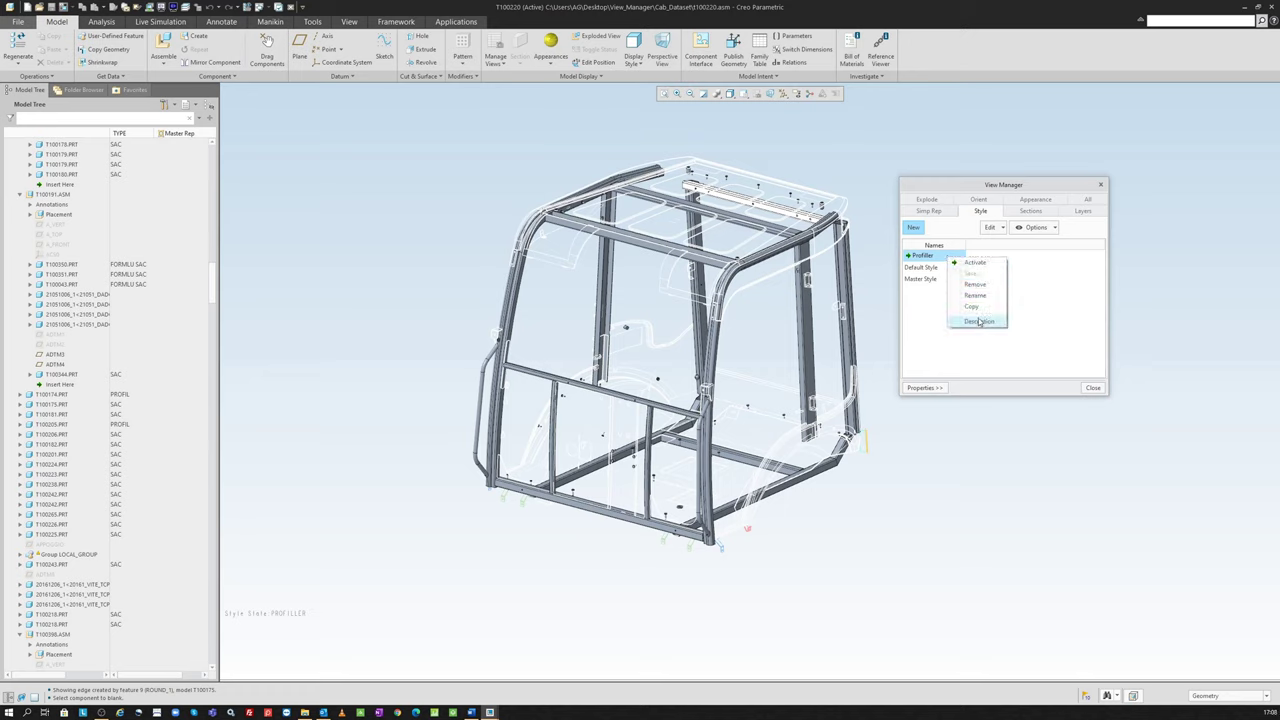
{"action": "left_click", "coordinate": [994, 228]}
{"action": "left_click", "coordinate": [1007, 250]}
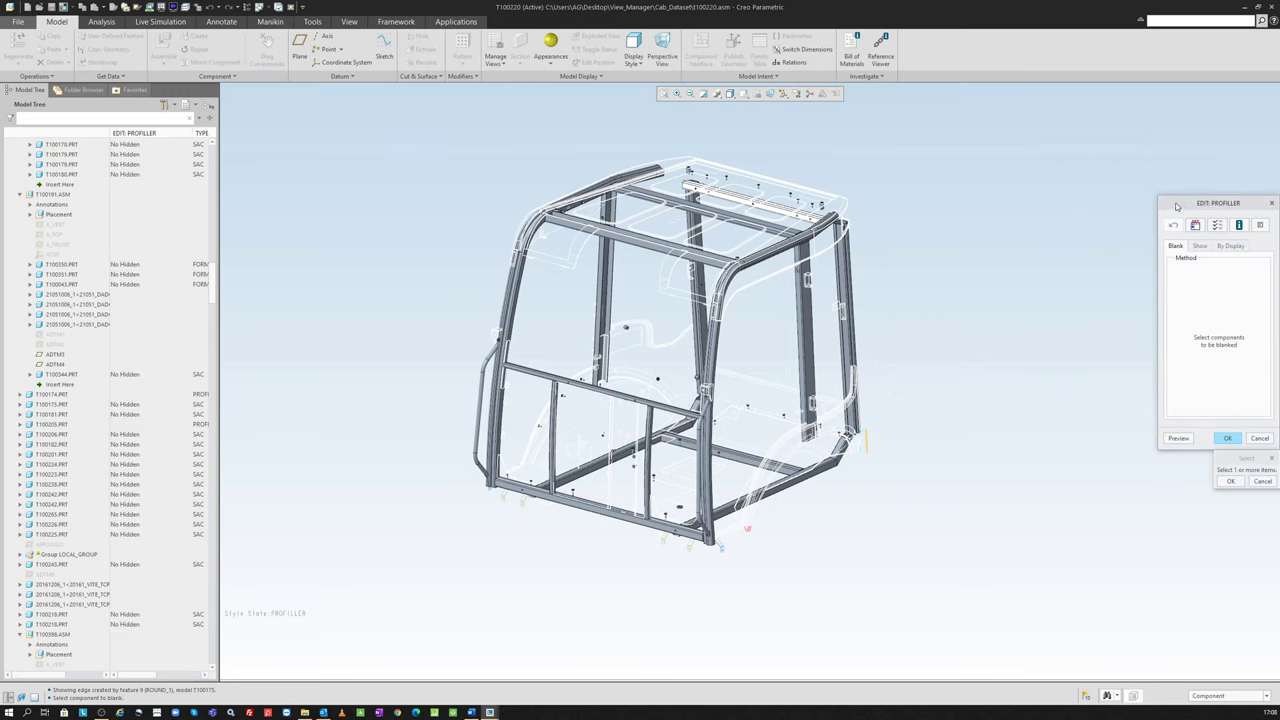
{"action": "left_click_drag", "start_coordinate": [1176, 207], "coordinate": [1041, 204]}
{"action": "left_click", "coordinate": [1121, 224]}
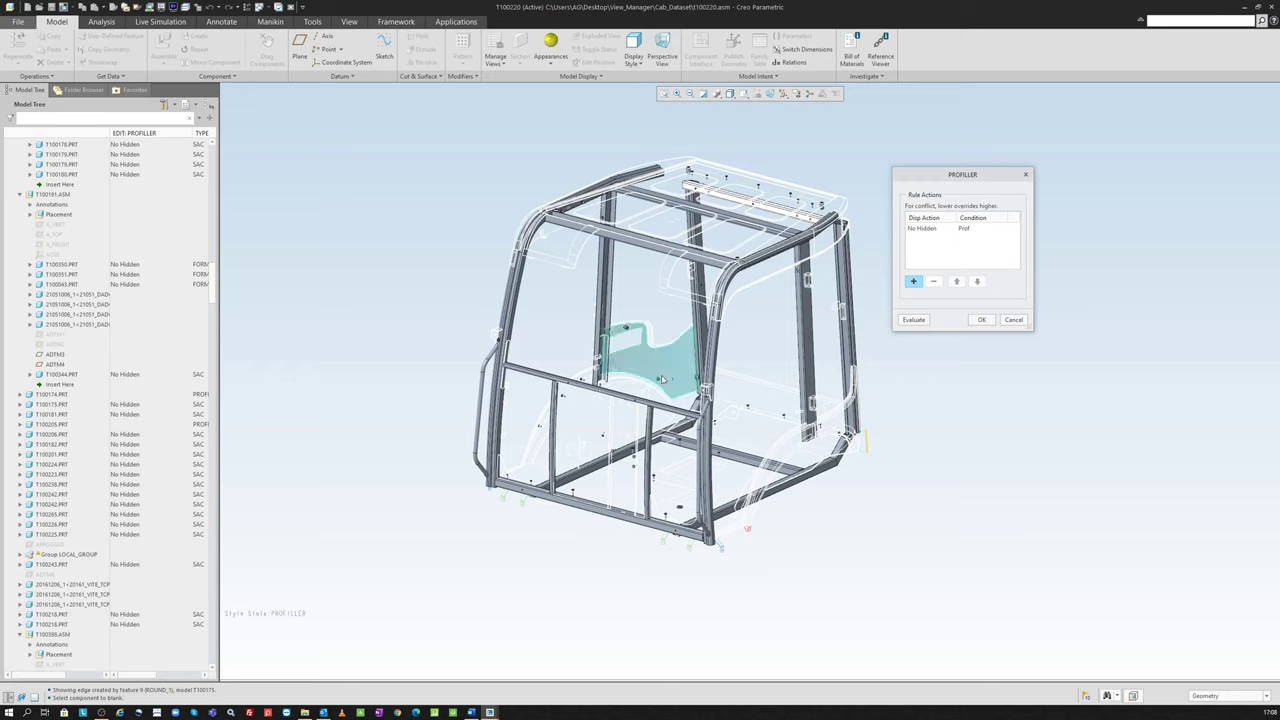
{"action": "left_click", "coordinate": [913, 282]}
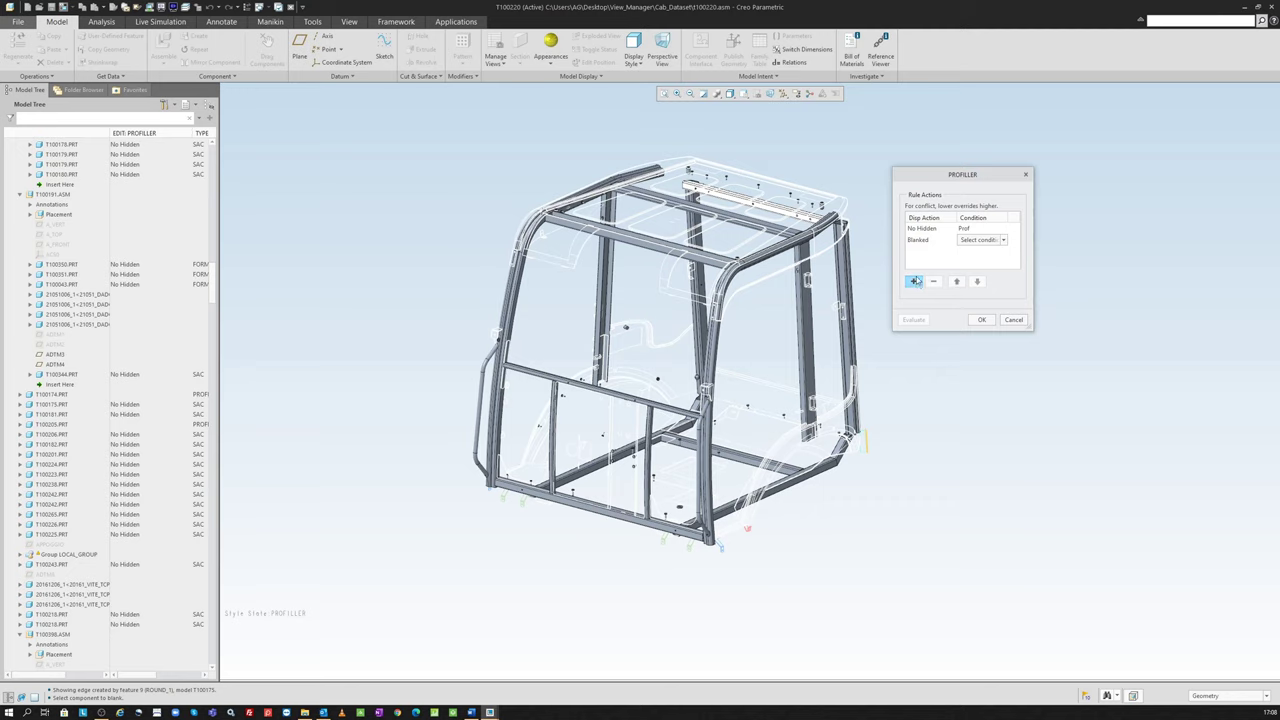
{"action": "left_click", "coordinate": [983, 245]}
{"action": "left_click", "coordinate": [995, 254]}
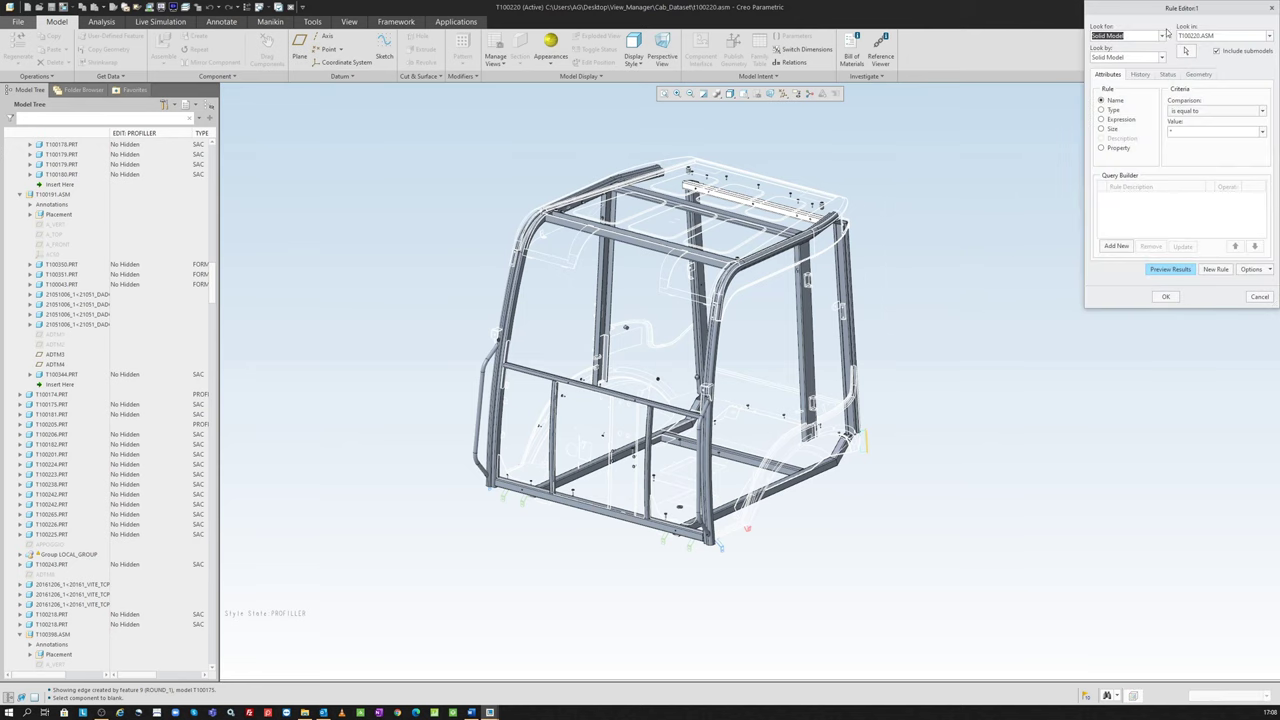
Step: Base the rule condition on Simplified Rep status of the Standart_Parcalar representation
{"action": "left_click_drag", "start_coordinate": [1162, 8], "coordinate": [1024, 108]}
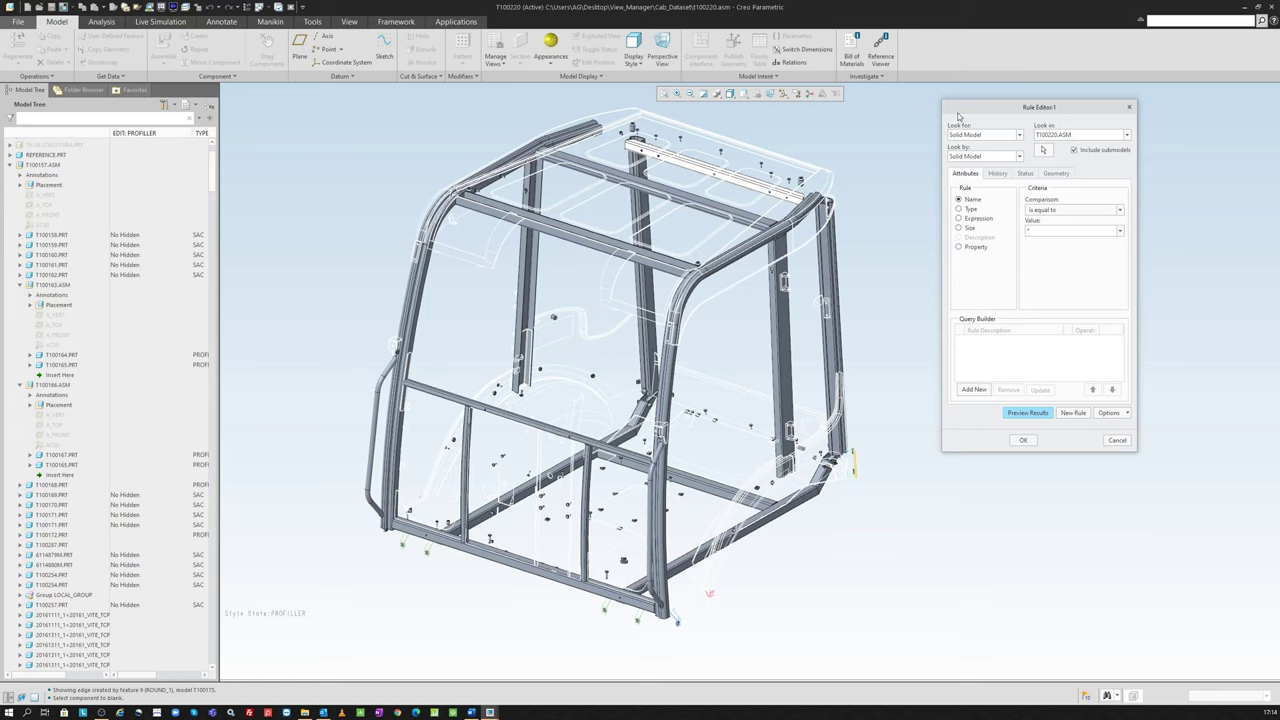
{"action": "left_click", "coordinate": [977, 218]}
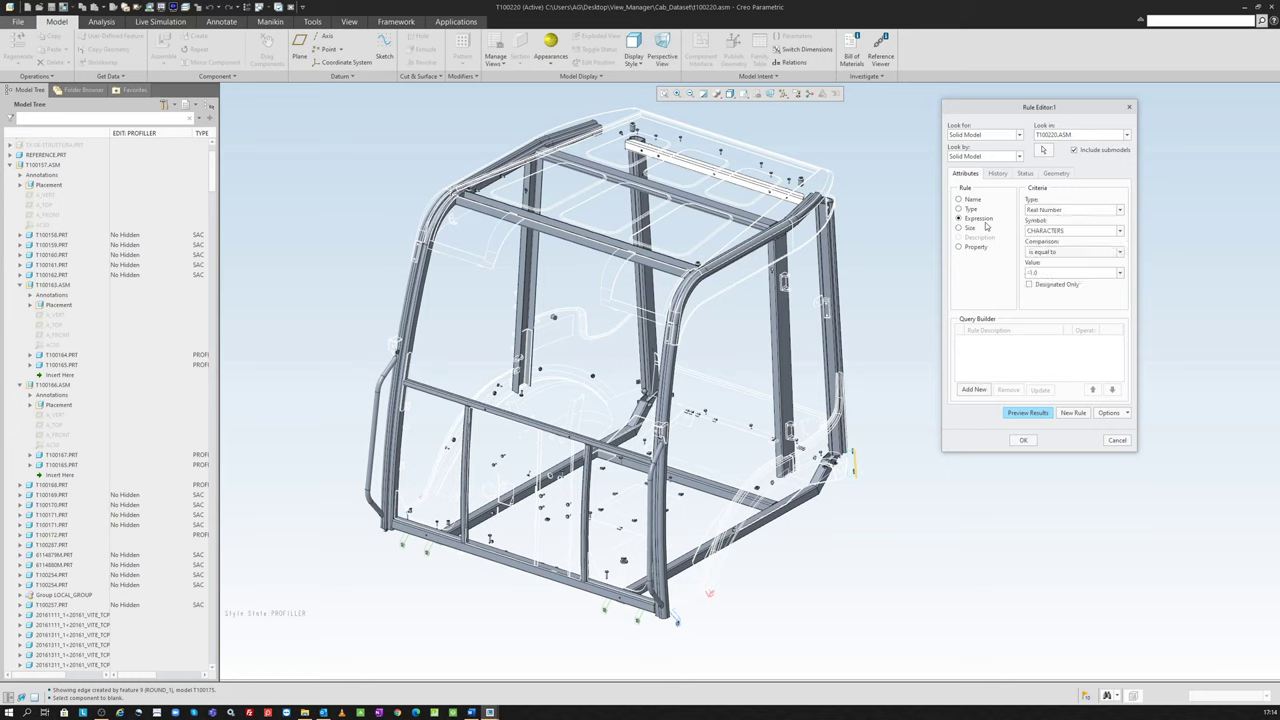
{"action": "left_click", "coordinate": [968, 199]}
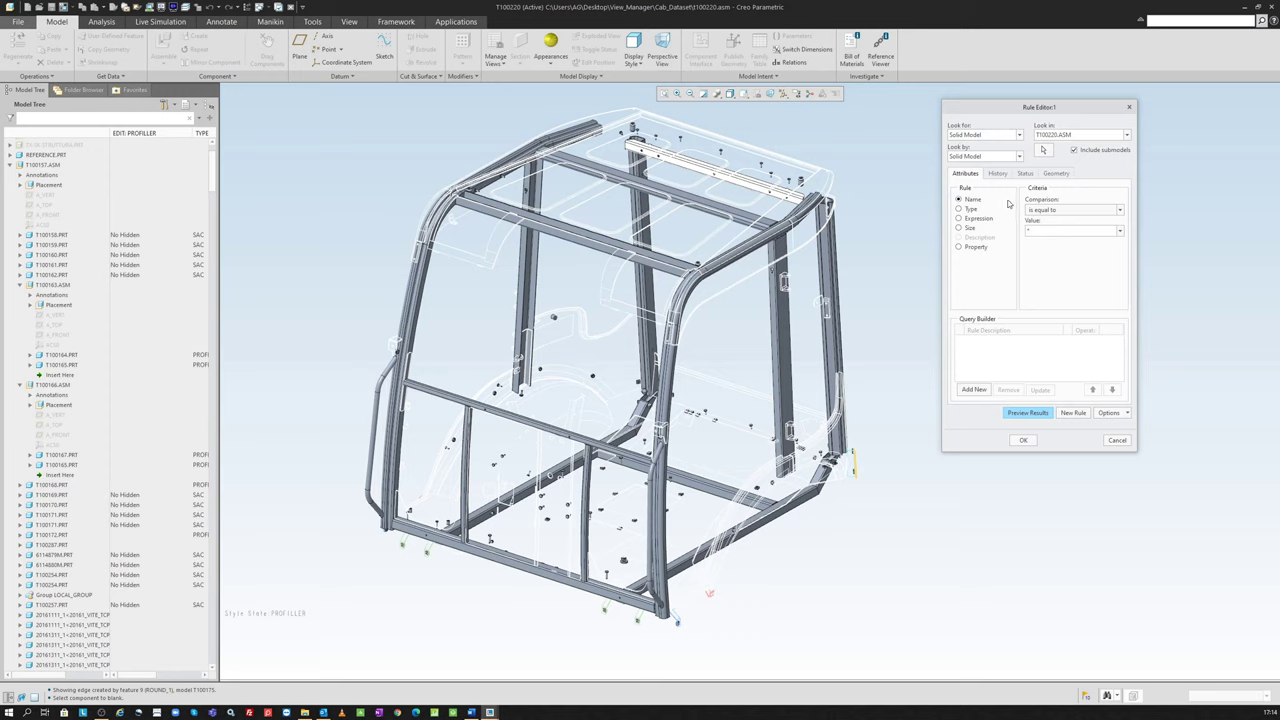
{"action": "left_click", "coordinate": [1024, 174]}
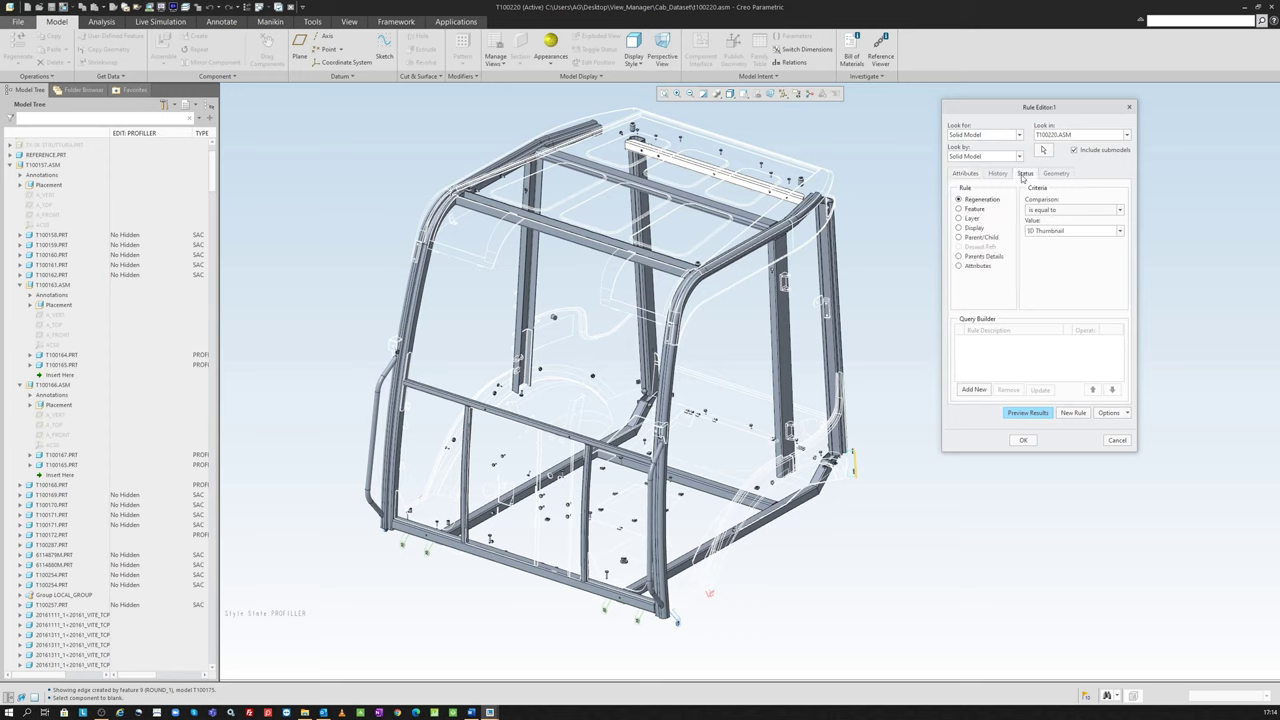
{"action": "left_click", "coordinate": [976, 228]}
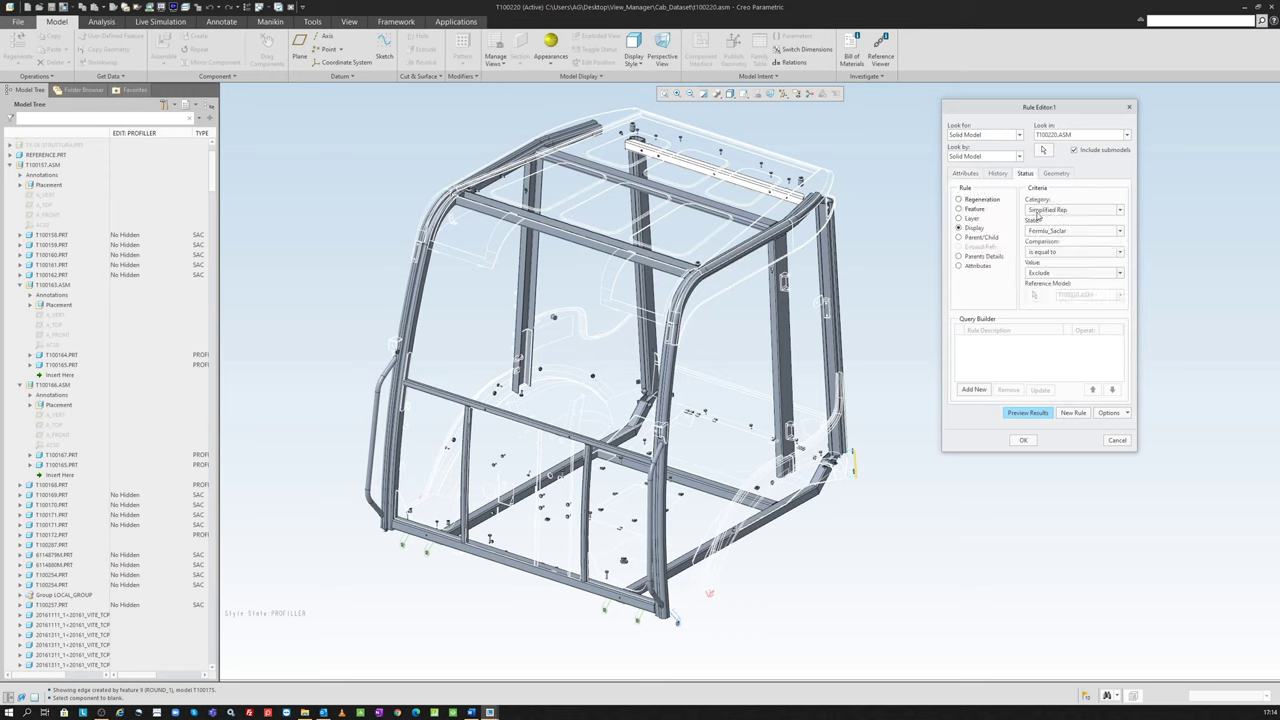
{"action": "left_click", "coordinate": [1064, 210]}
{"action": "left_click", "coordinate": [1064, 212]}
{"action": "left_click", "coordinate": [1060, 232]}
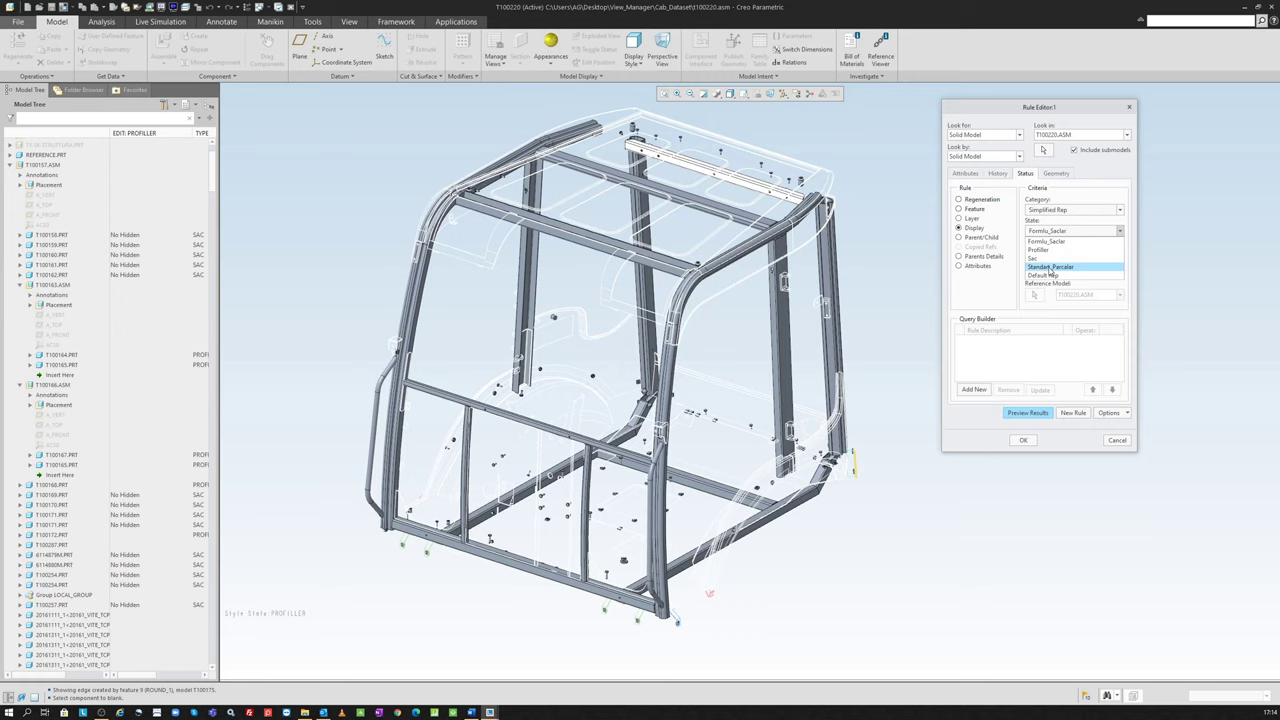
{"action": "left_click", "coordinate": [1051, 268]}
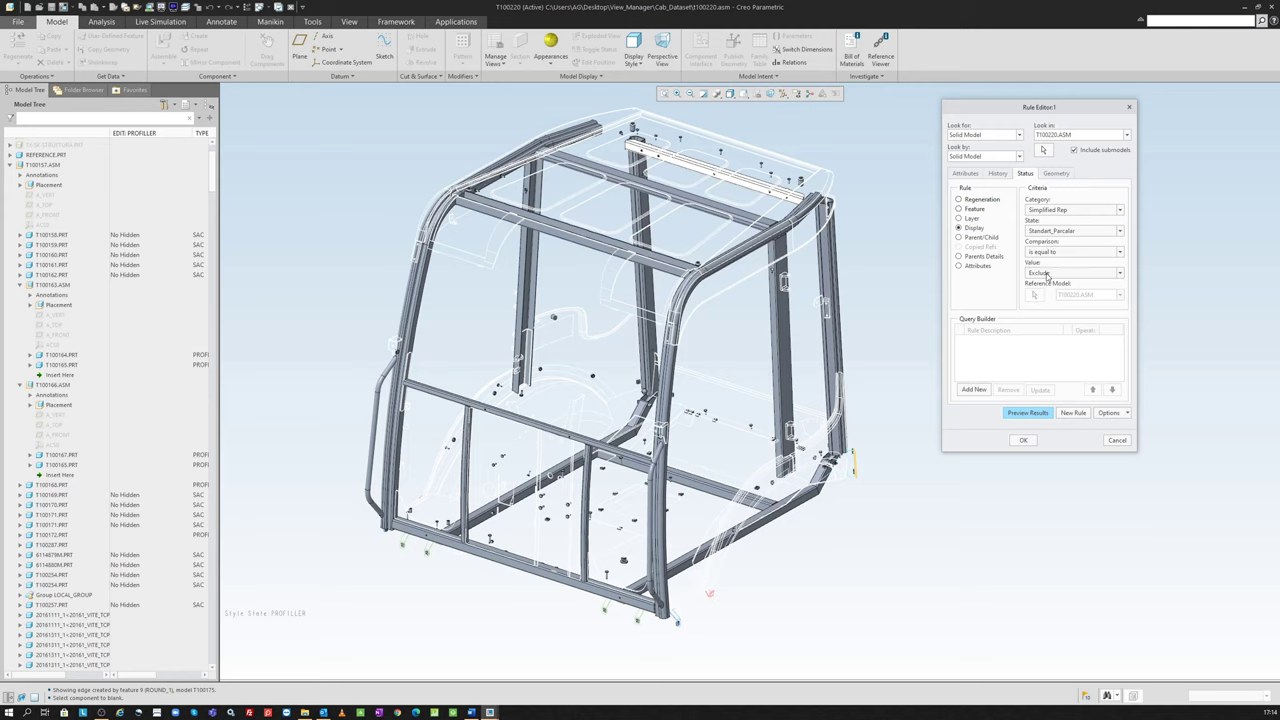
Step: Set the status value to Master Rep, preview the matches, and add the condition to the rule
{"action": "left_click", "coordinate": [1027, 414]}
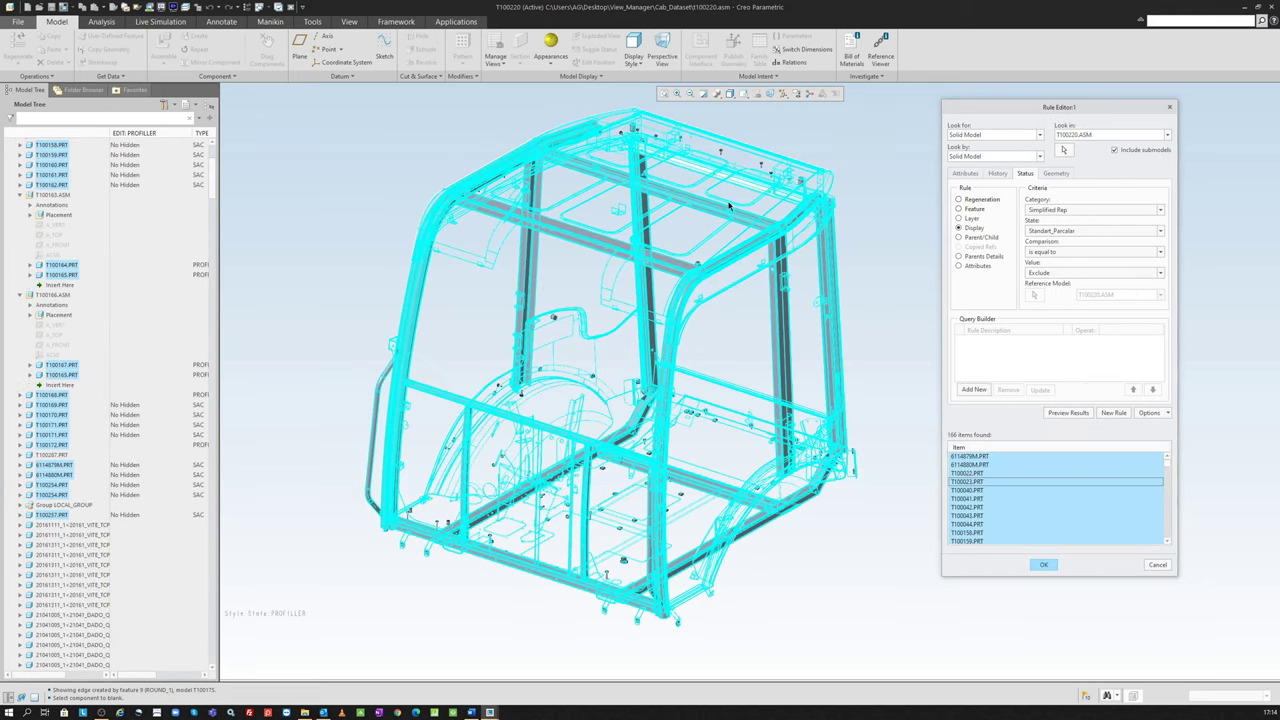
{"action": "left_click", "coordinate": [1045, 273]}
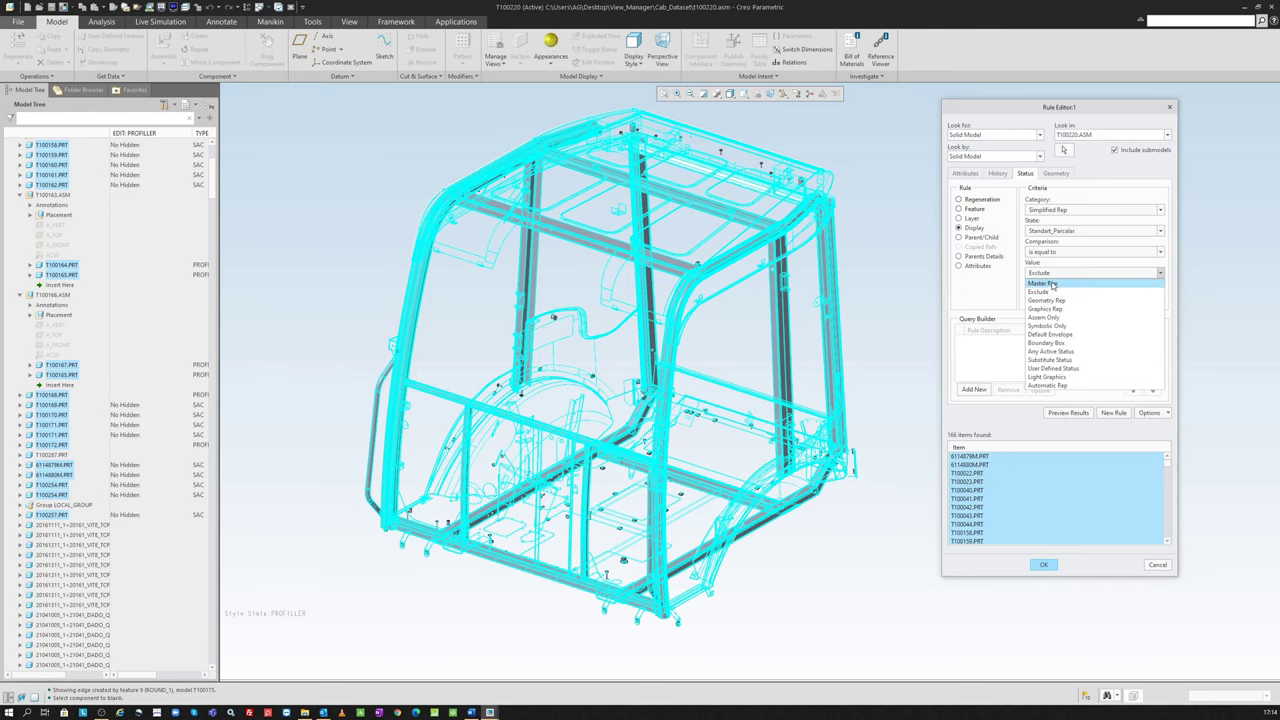
{"action": "left_click", "coordinate": [1054, 283]}
{"action": "left_click", "coordinate": [1068, 413]}
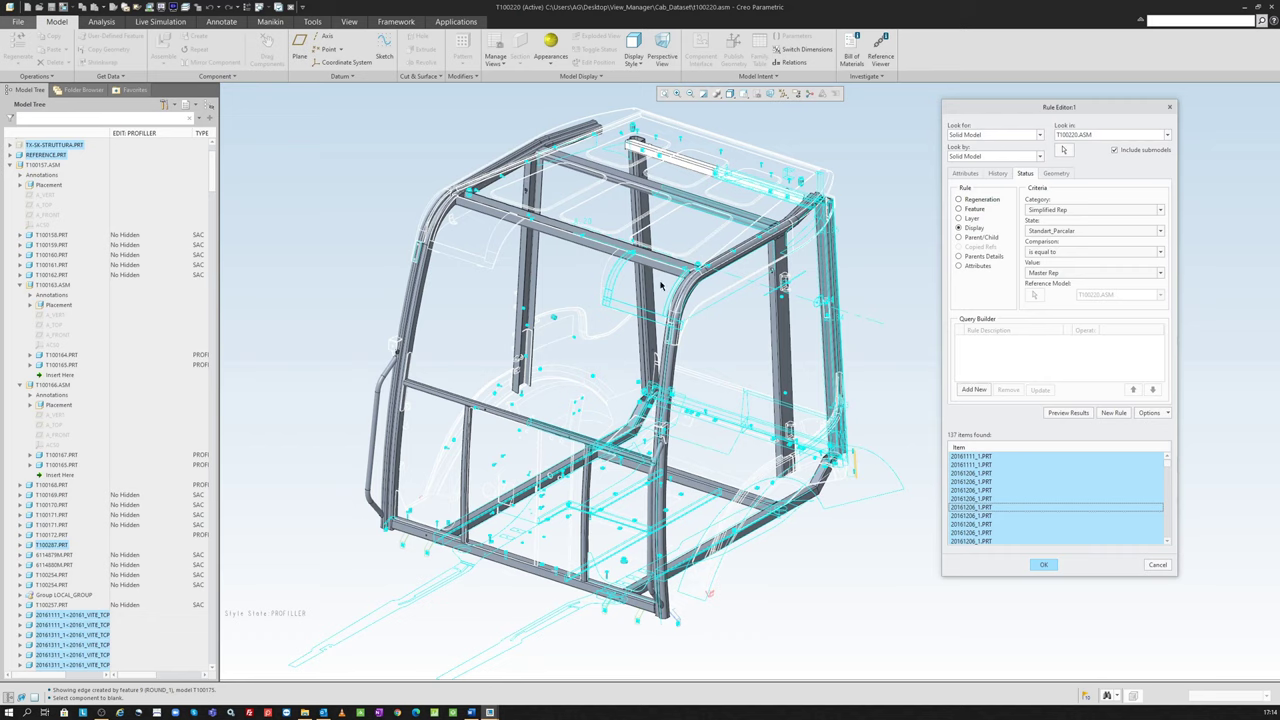
{"action": "left_click", "coordinate": [978, 390]}
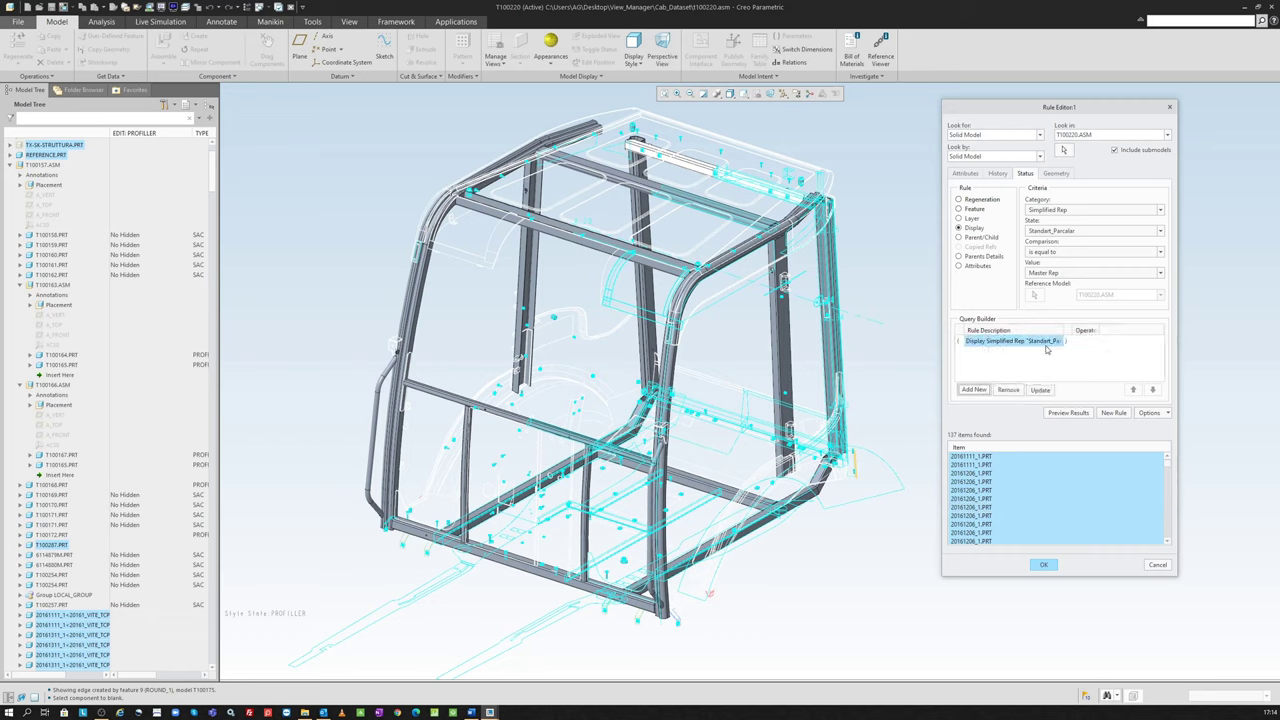
{"action": "left_click", "coordinate": [1044, 565]}
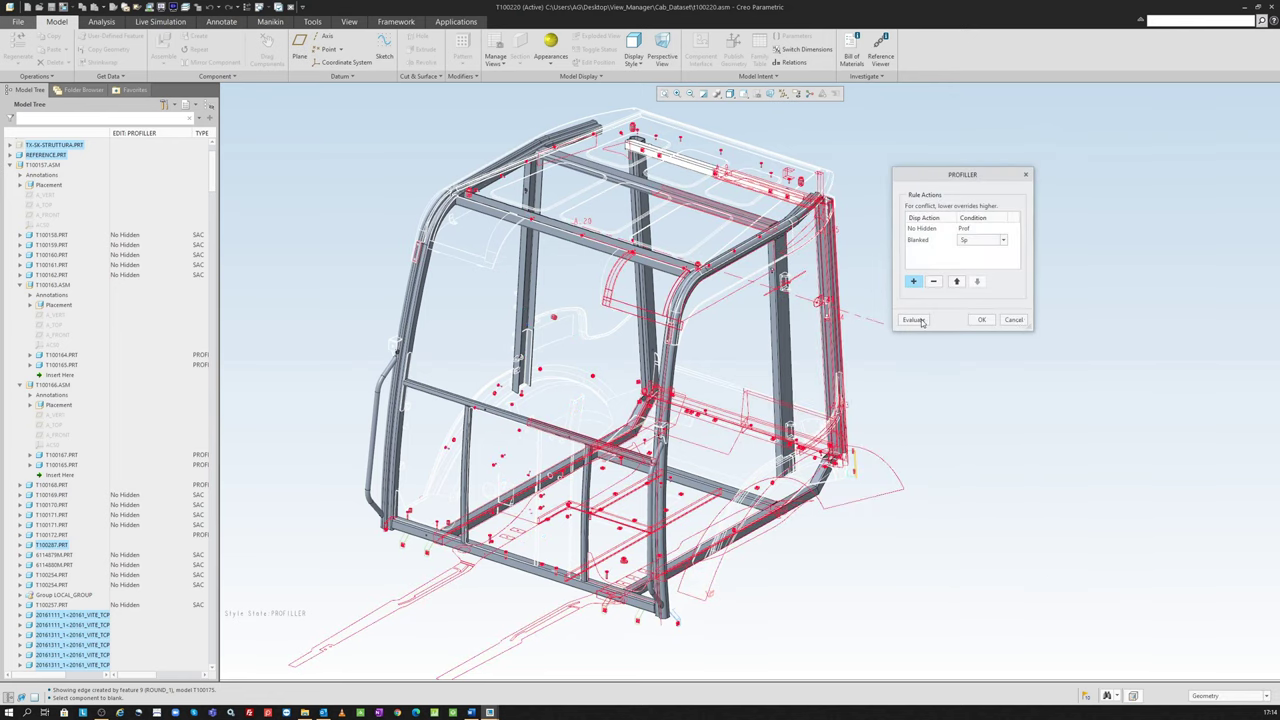
Step: Evaluate and accept the Profiller Blanked rule, then activate Master Style to show the full cab solid
{"action": "left_click", "coordinate": [922, 322]}
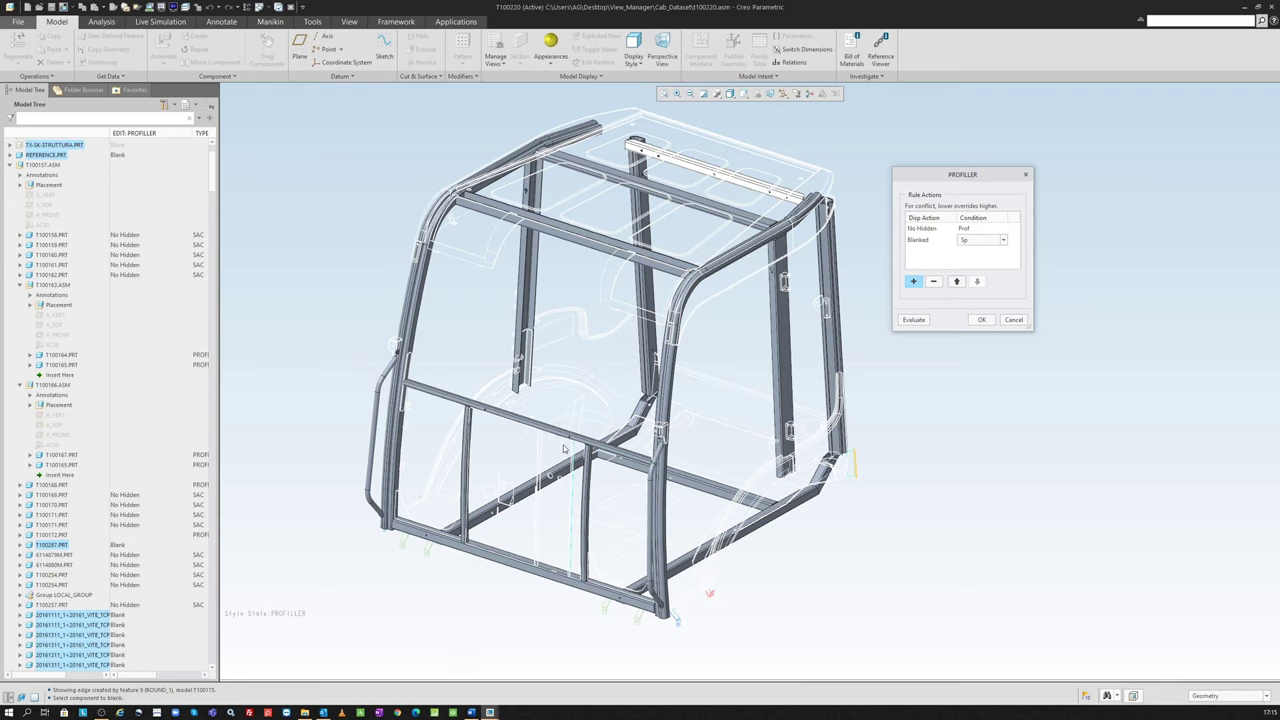
{"action": "scroll", "coordinate": [646, 440], "scroll_direction": "up", "scroll_amount": 1}
{"action": "scroll", "coordinate": [117, 530], "scroll_direction": "down", "scroll_amount": 2}
{"action": "scroll", "coordinate": [117, 530], "scroll_direction": "down", "scroll_amount": 3}
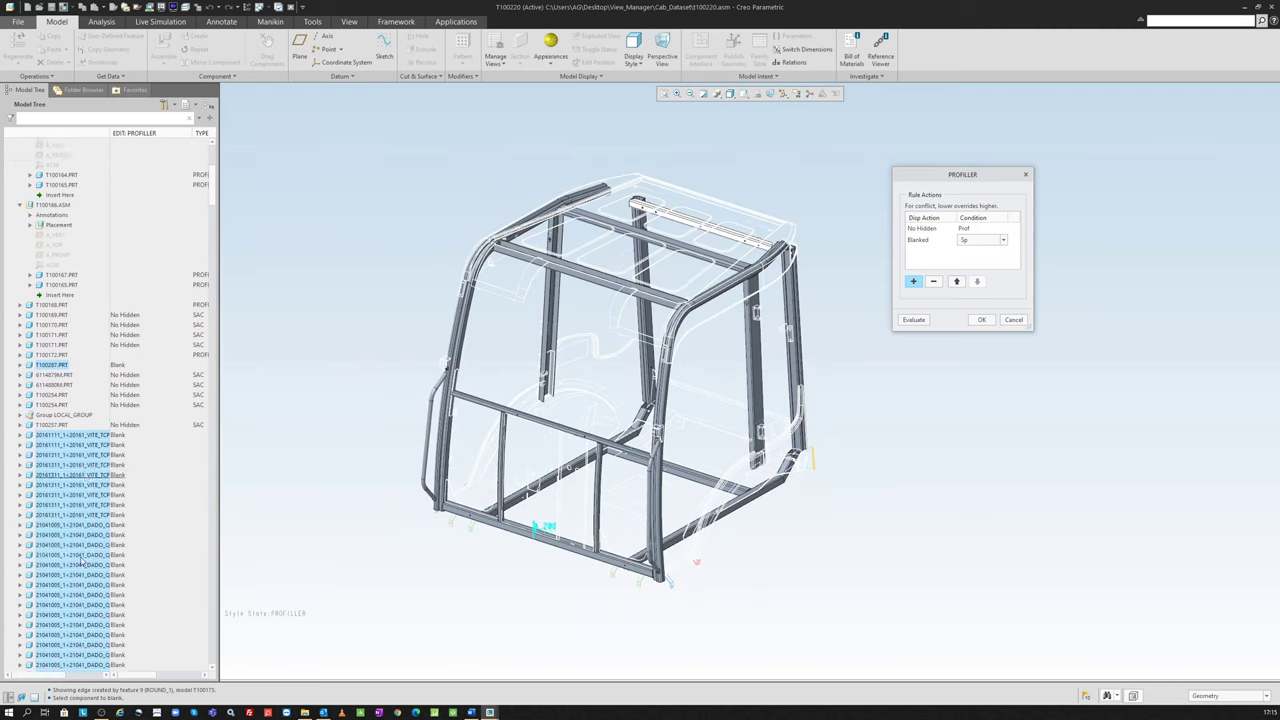
{"action": "scroll", "coordinate": [117, 530], "scroll_direction": "down", "scroll_amount": 3}
{"action": "left_click", "coordinate": [981, 319]}
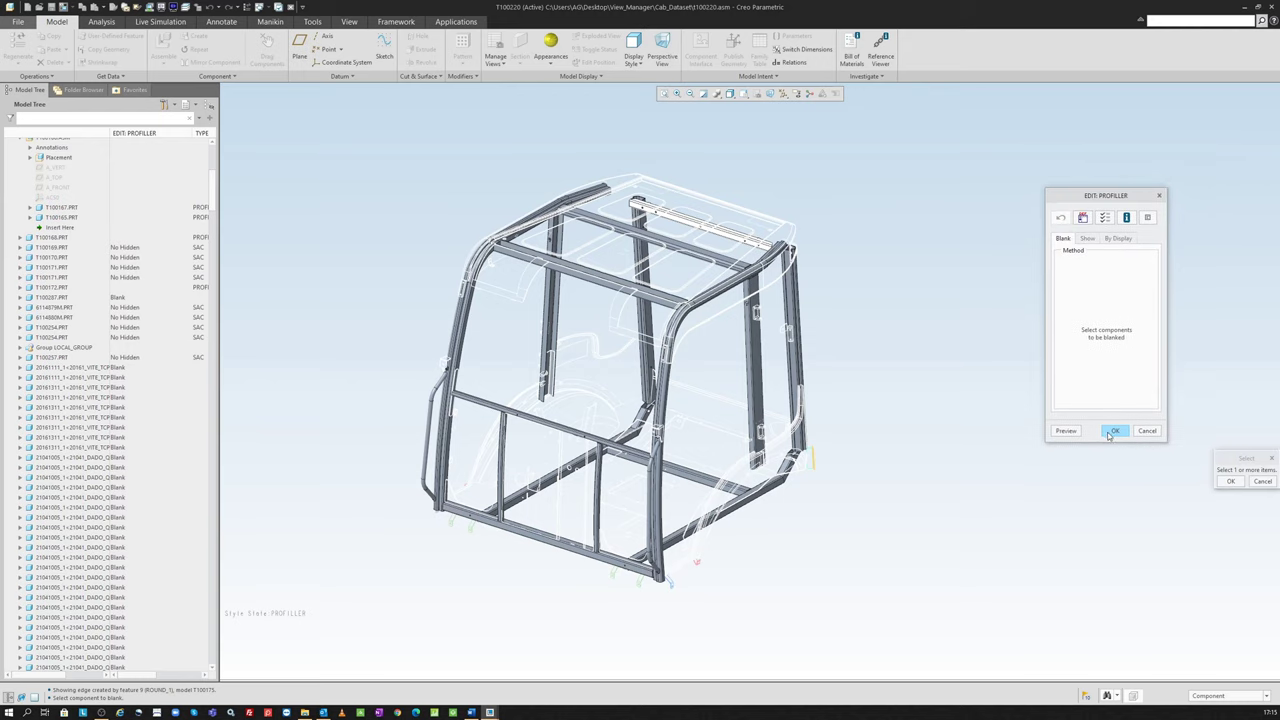
{"action": "left_click", "coordinate": [1110, 432]}
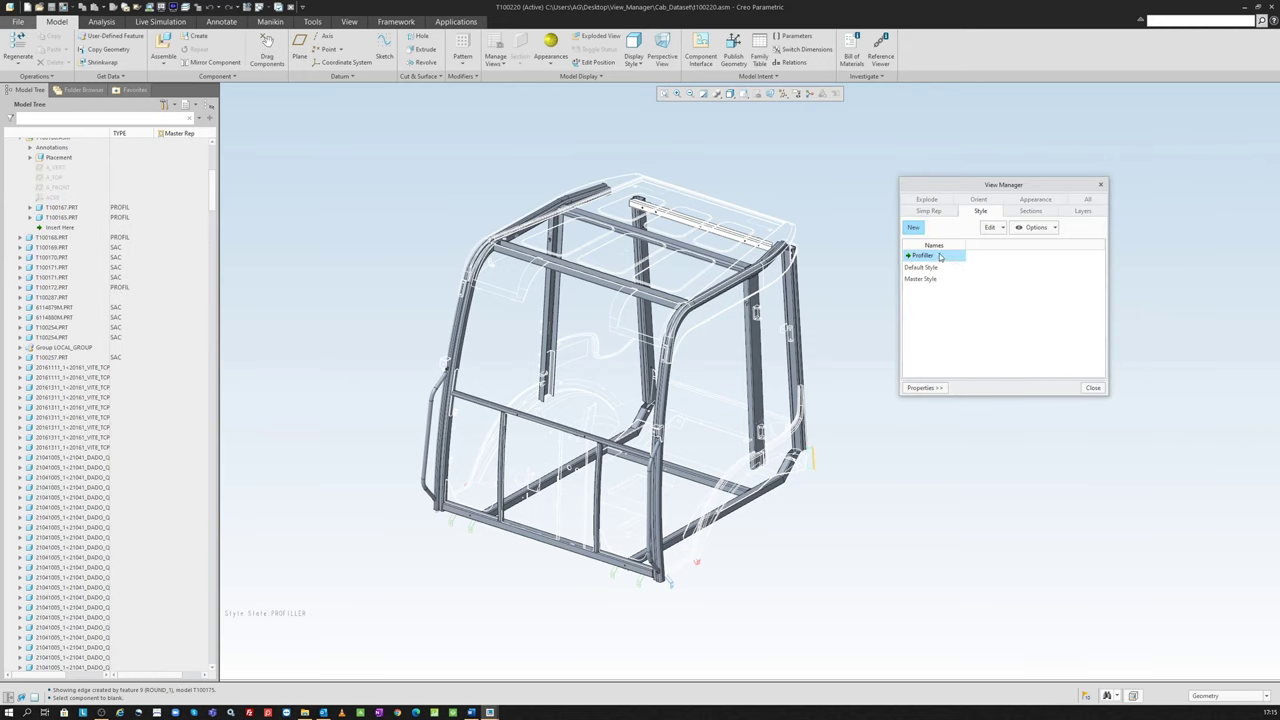
{"action": "double_click", "coordinate": [937, 280]}
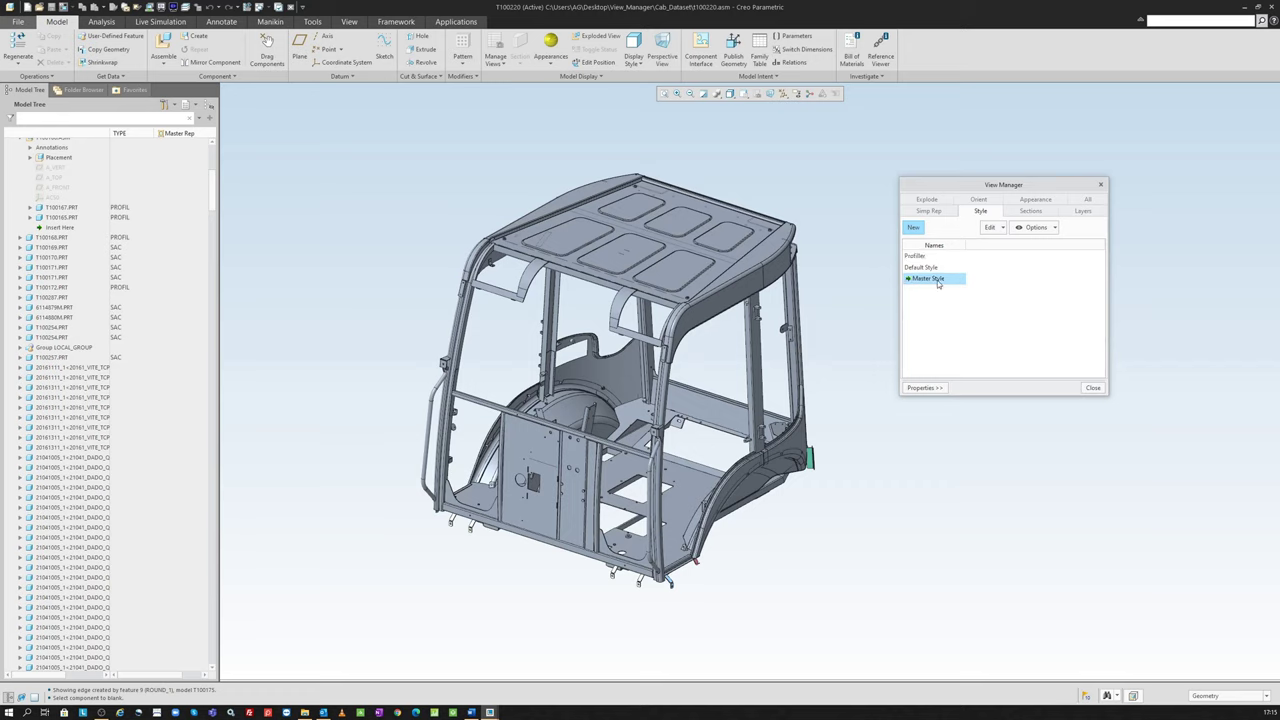
{"action": "left_click", "coordinate": [1088, 200]}
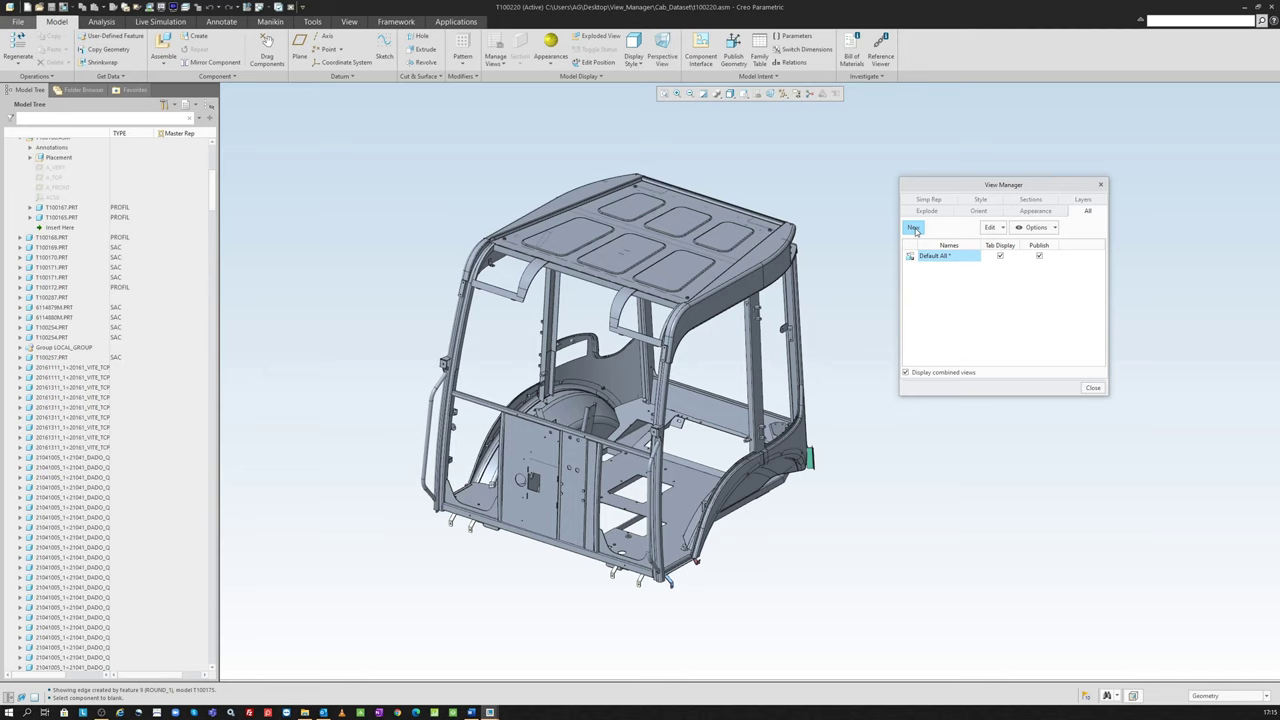
Step: Create a combined view named Profiller that references the original display states
{"action": "left_click", "coordinate": [914, 228]}
{"action": "type", "text": "pl"}
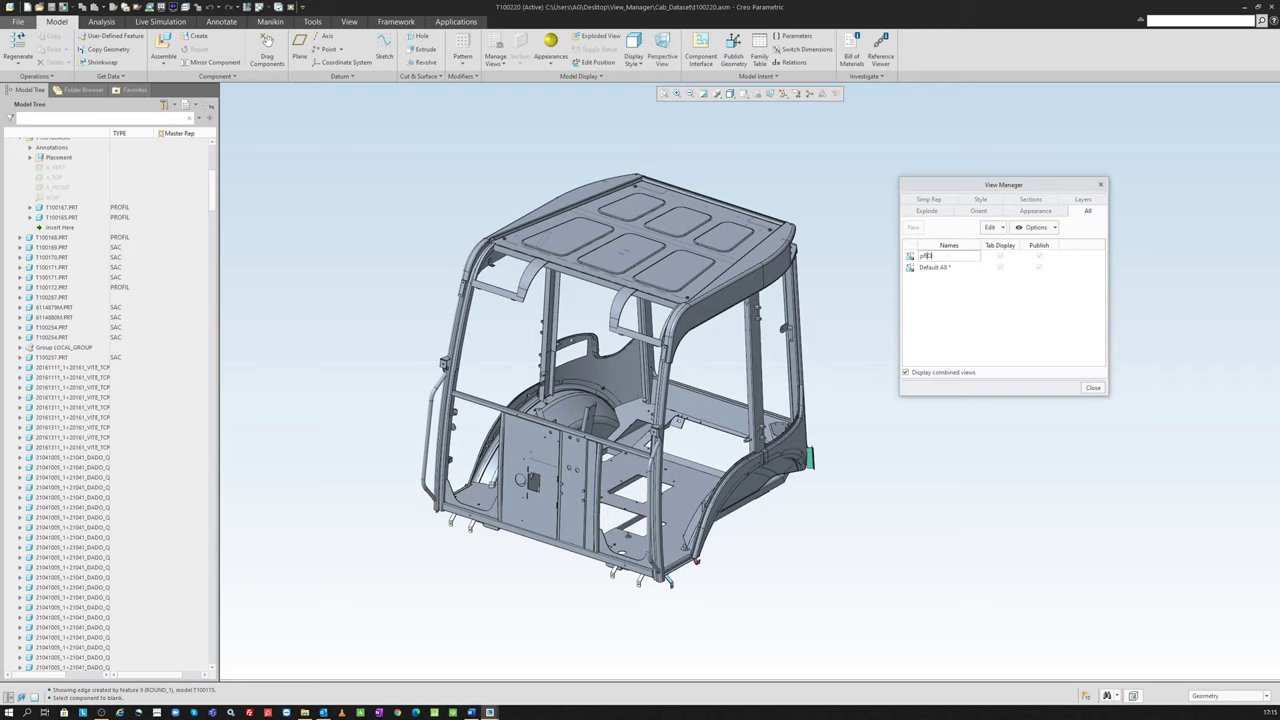
{"action": "key", "text": "BackSpace"}
{"action": "key", "text": "BackSpace"}
{"action": "key", "text": "Return"}
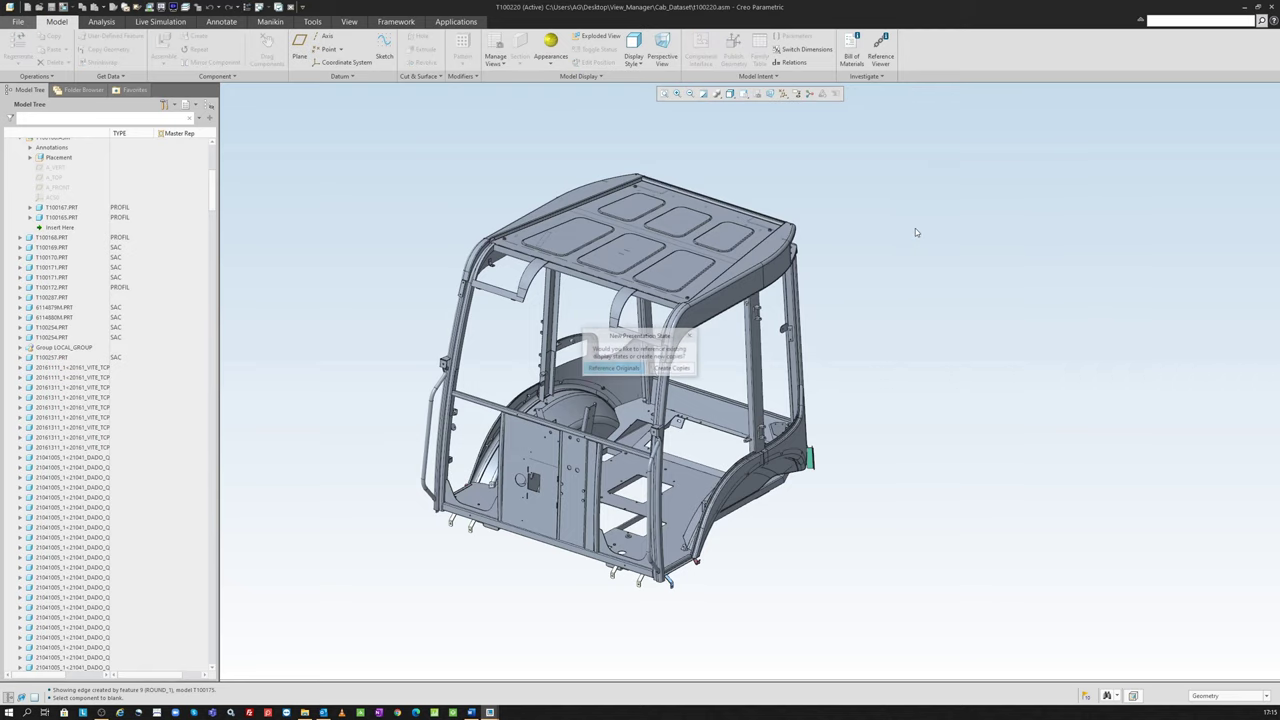
{"action": "left_click", "coordinate": [624, 350]}
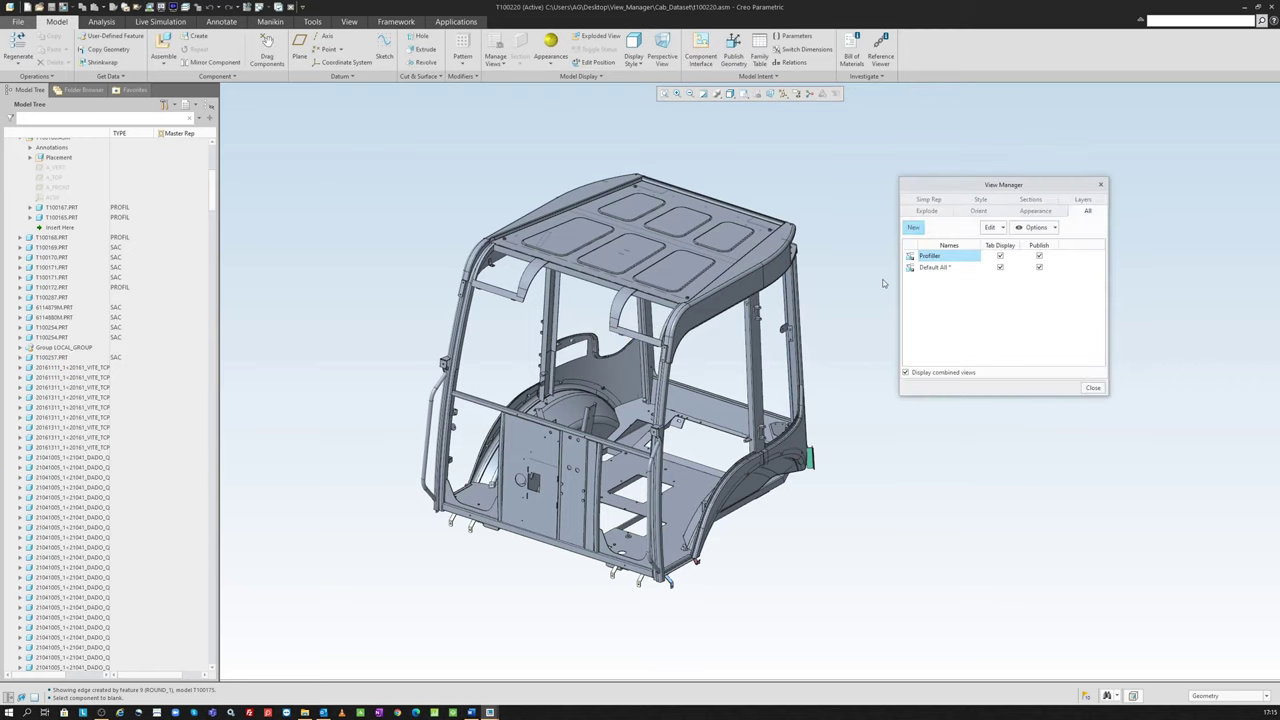
Step: Redefine the Profiller combined view to use the Profiller display style
{"action": "right_click", "coordinate": [936, 257]}
{"action": "left_click", "coordinate": [965, 285]}
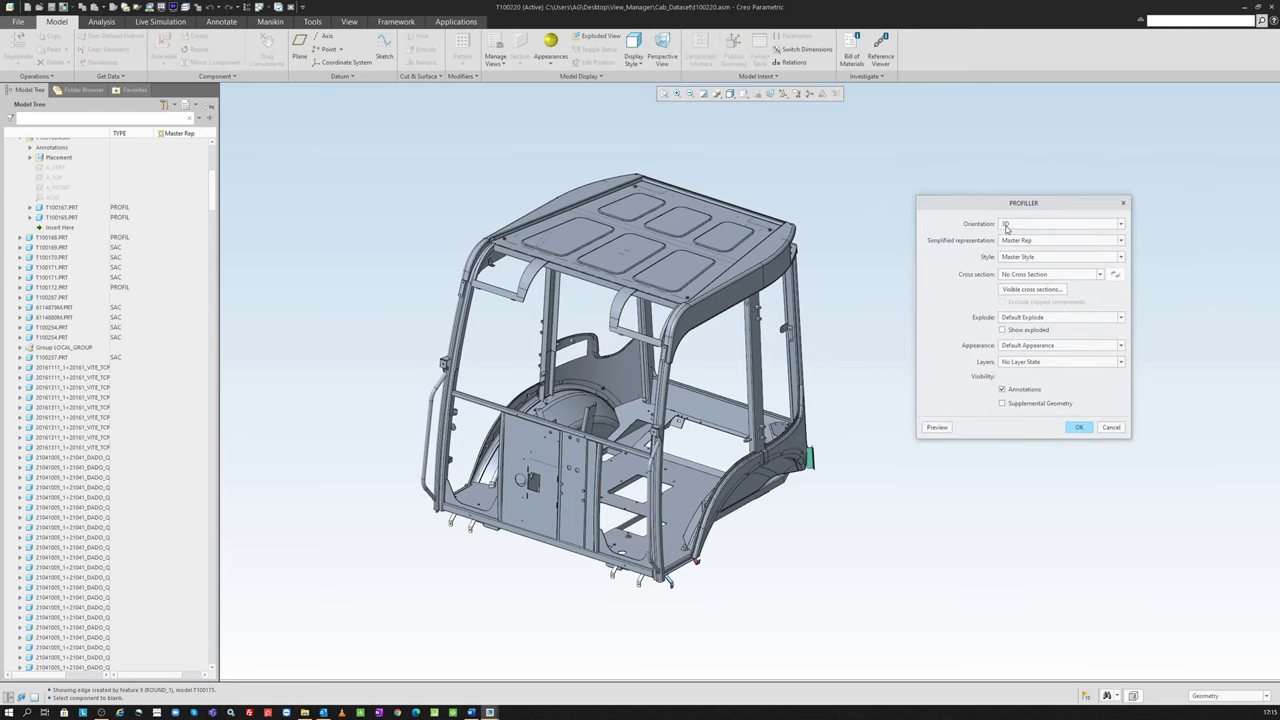
{"action": "left_click", "coordinate": [944, 427]}
{"action": "mouse_move", "coordinate": [1000, 208]}
{"action": "left_mouse_down"}
{"action": "mouse_move", "coordinate": [932, 214]}
{"action": "mouse_move", "coordinate": [382, 137]}
{"action": "left_mouse_up"}
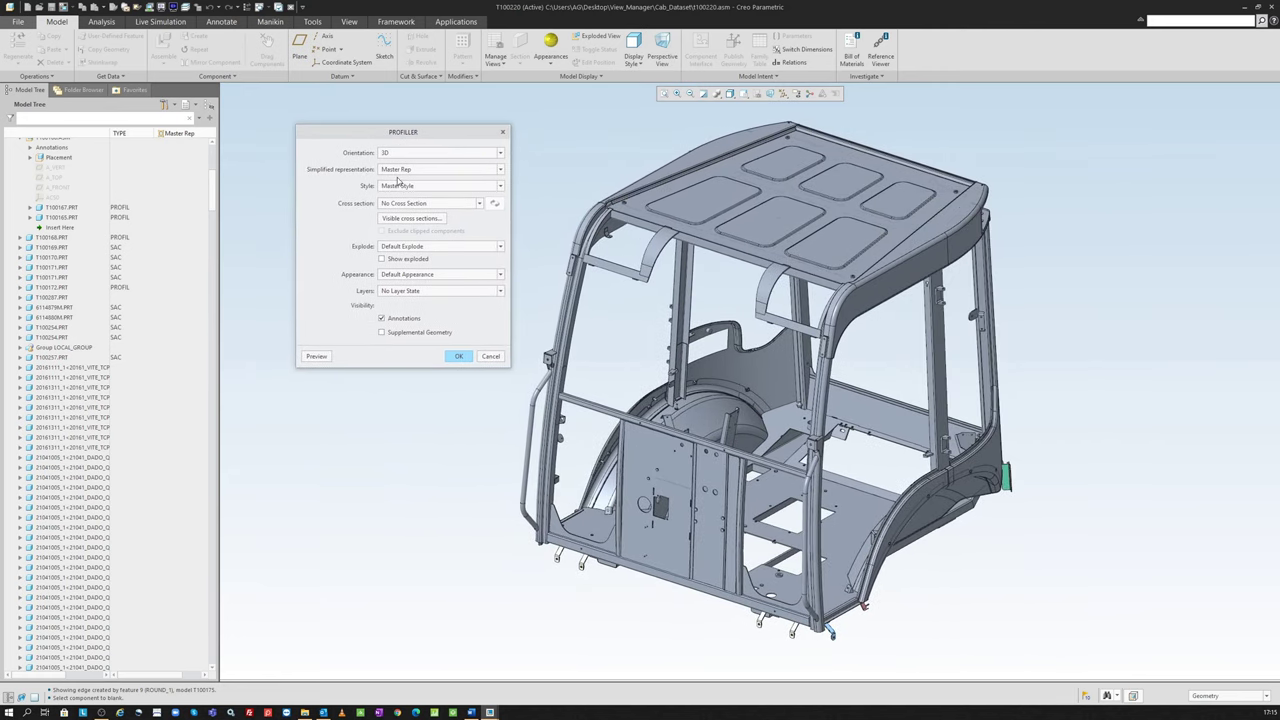
{"action": "left_click", "coordinate": [406, 186]}
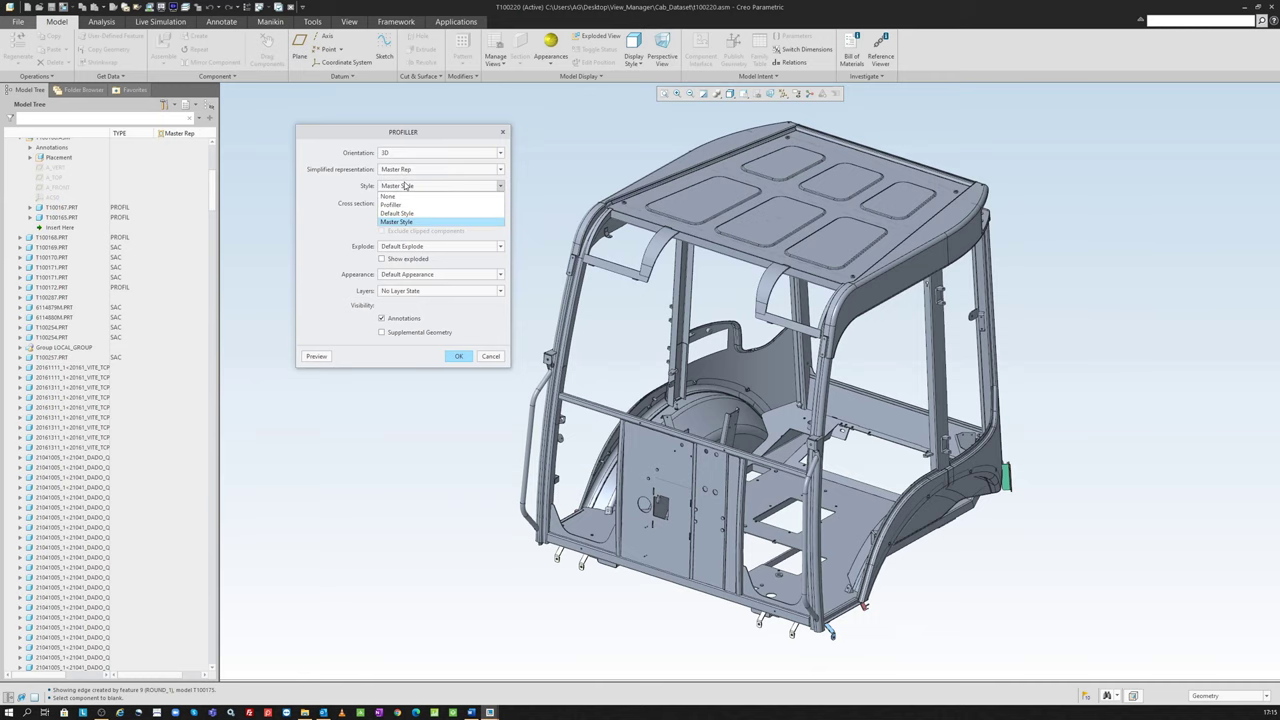
{"action": "left_click", "coordinate": [403, 205]}
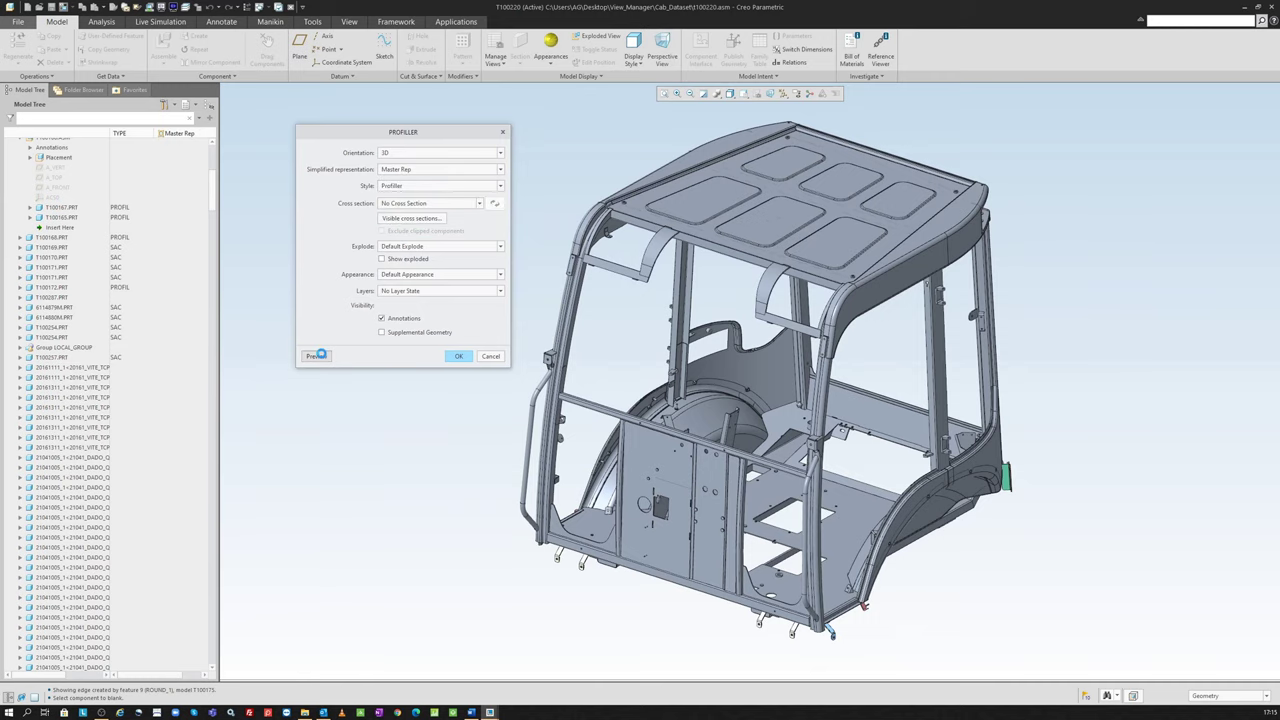
{"action": "left_click", "coordinate": [316, 356]}
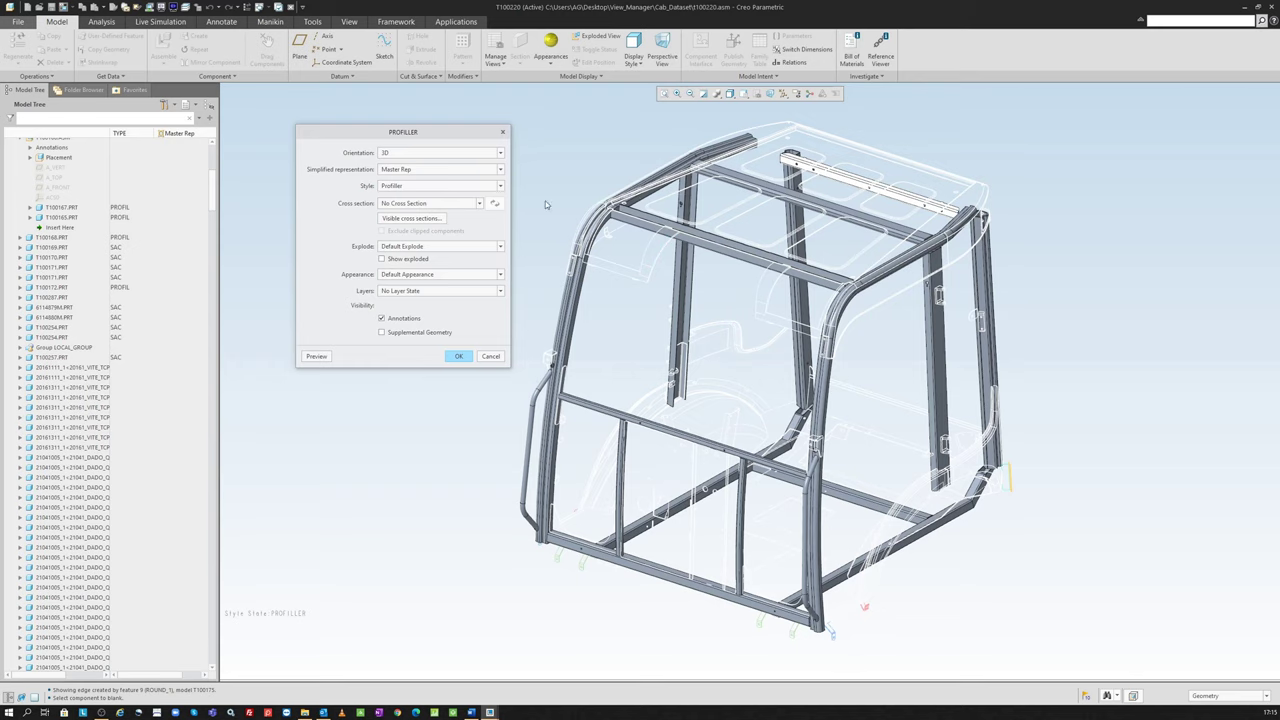
Step: Set Explode to None and Appearance to Profil, preview the green frame, and save the view
{"action": "left_click", "coordinate": [390, 247]}
{"action": "left_click", "coordinate": [390, 264]}
{"action": "left_click", "coordinate": [416, 276]}
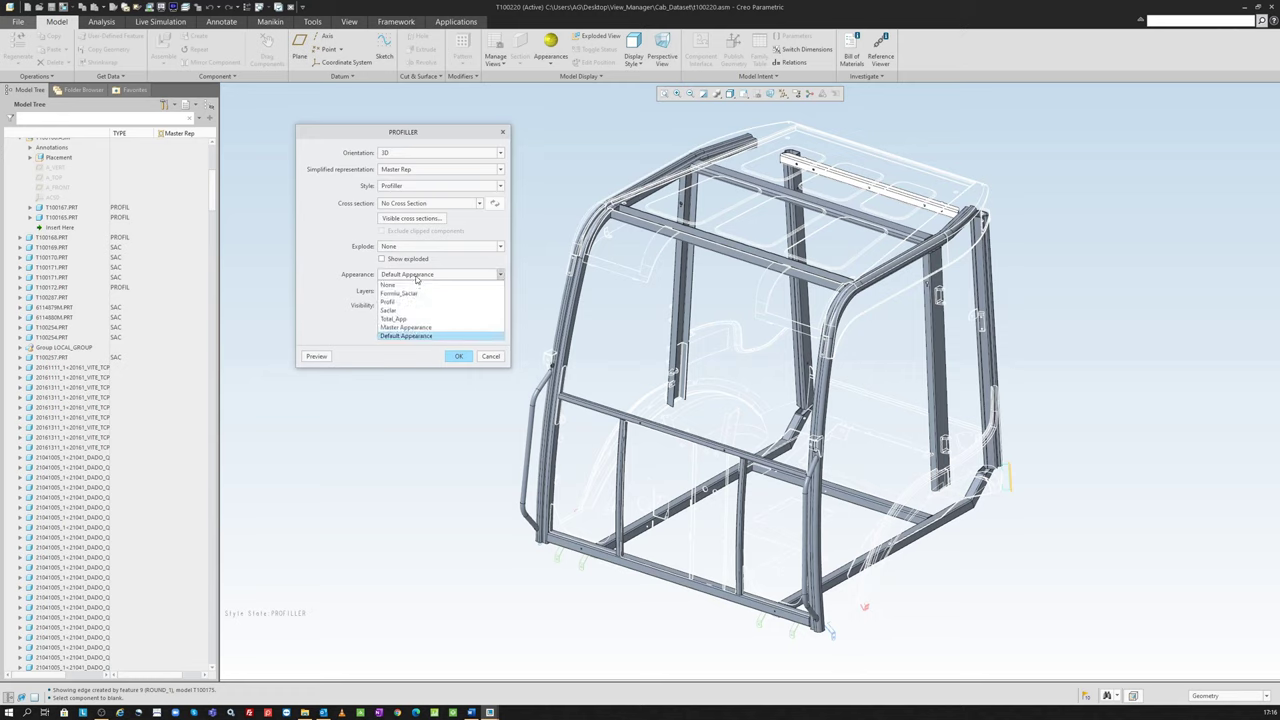
{"action": "left_click", "coordinate": [407, 302]}
{"action": "left_click", "coordinate": [316, 356]}
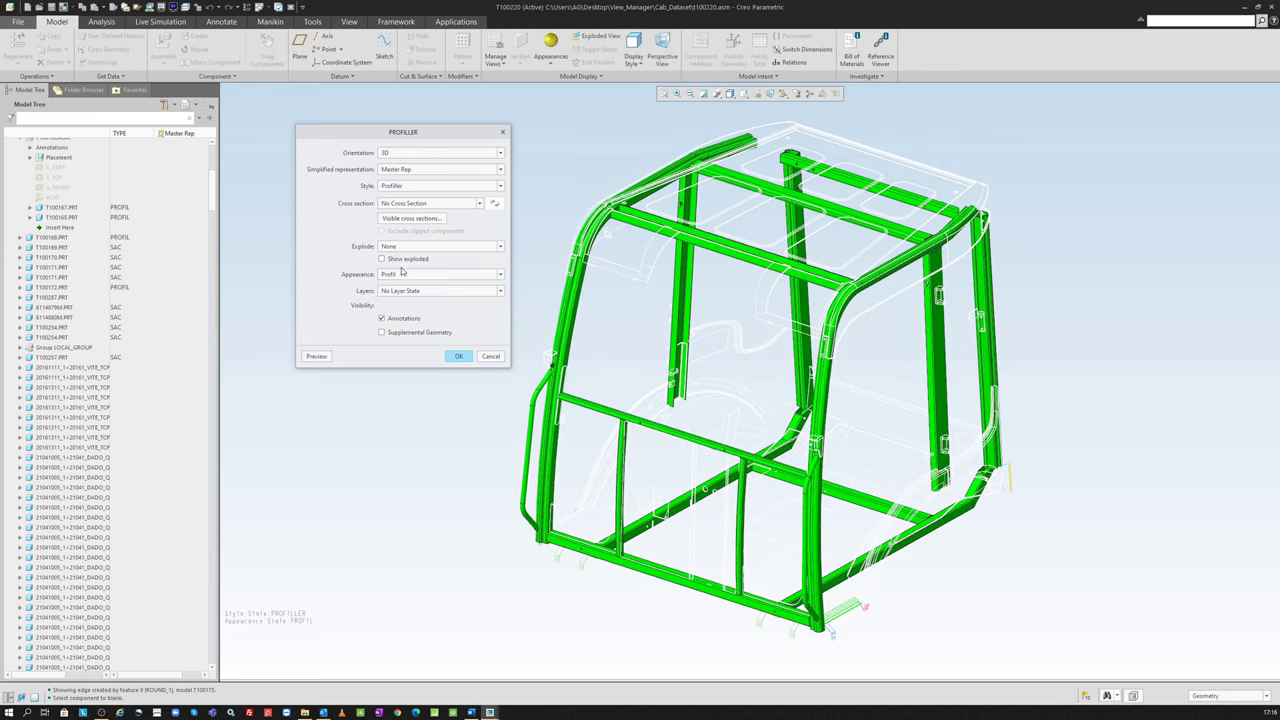
{"action": "left_click", "coordinate": [459, 356]}
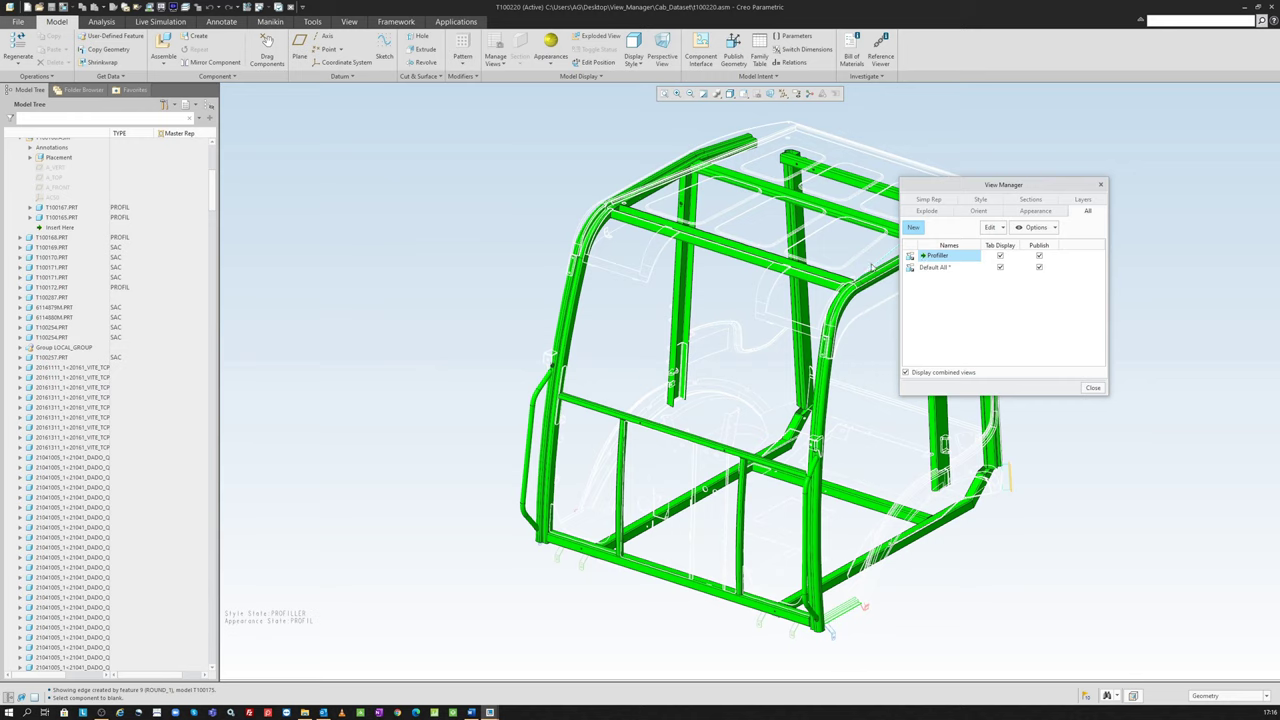
Step: Create a new combined view named Saclar, keeping references to the original display states
{"action": "left_click", "coordinate": [914, 229]}
{"action": "type", "text": "Sec"}
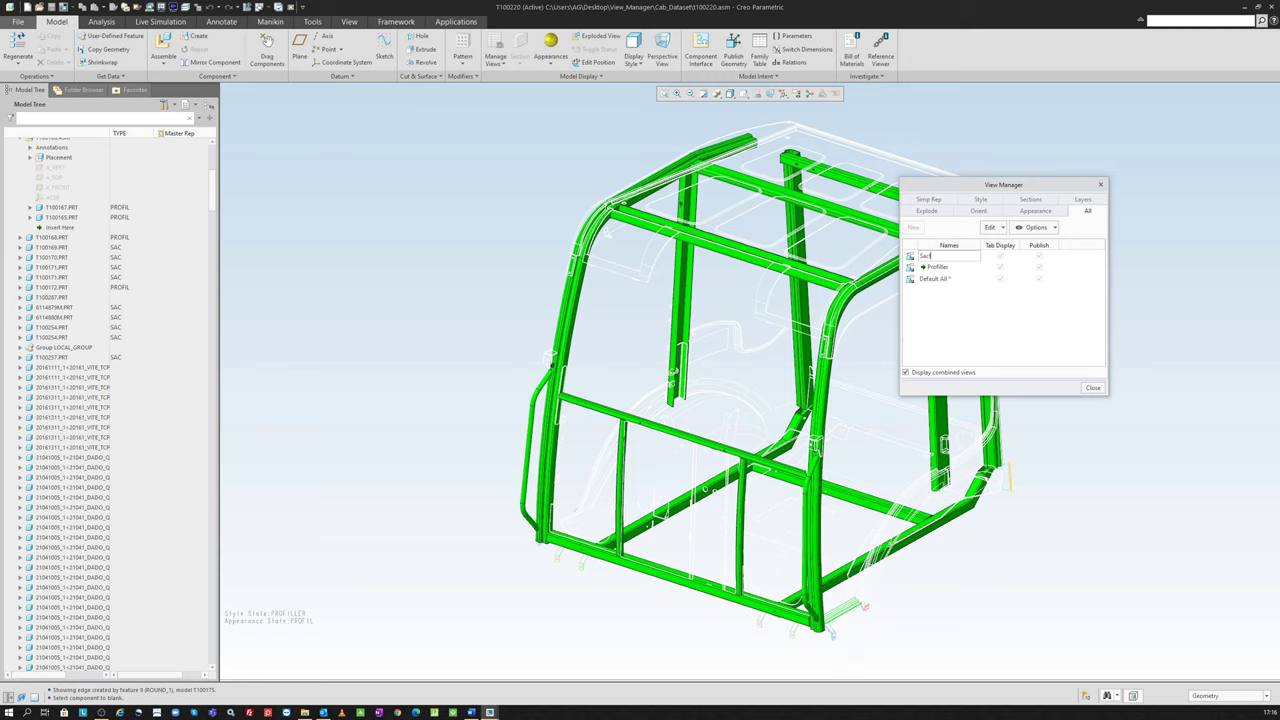
{"action": "key", "text": "Return"}
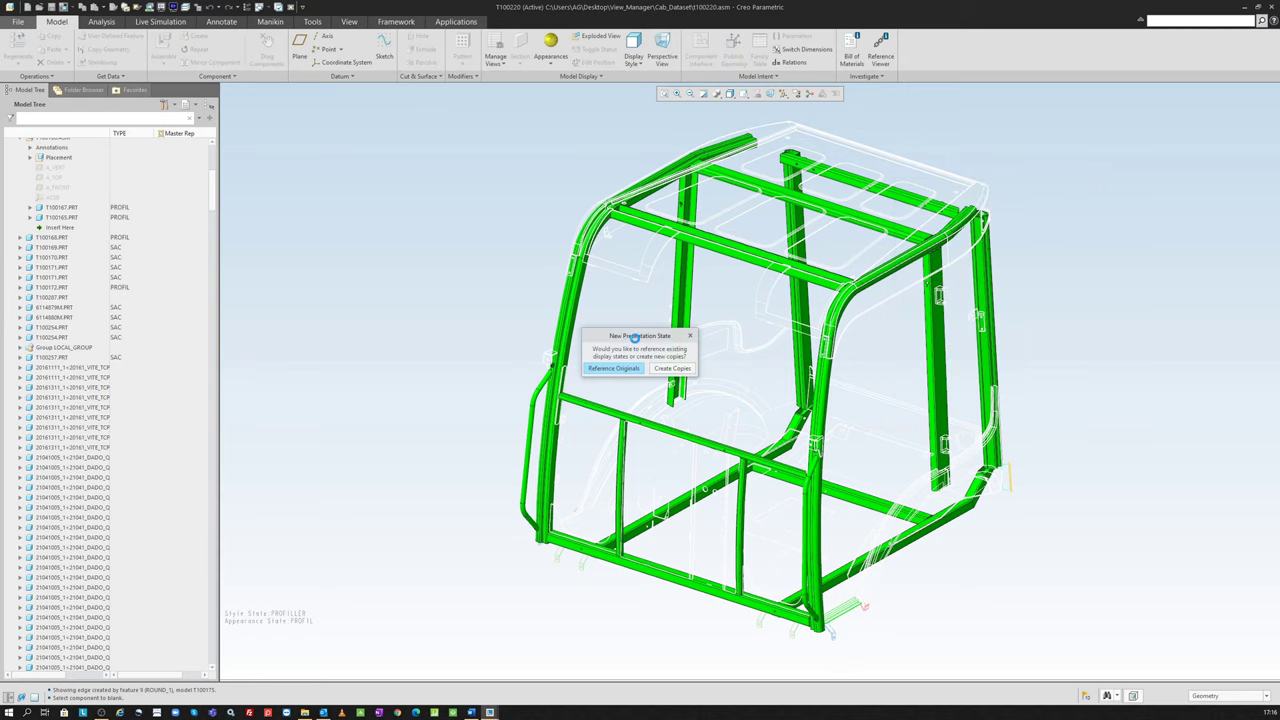
{"action": "key", "text": "Return"}
{"action": "left_click_drag", "start_coordinate": [985, 190], "coordinate": [397, 186]}
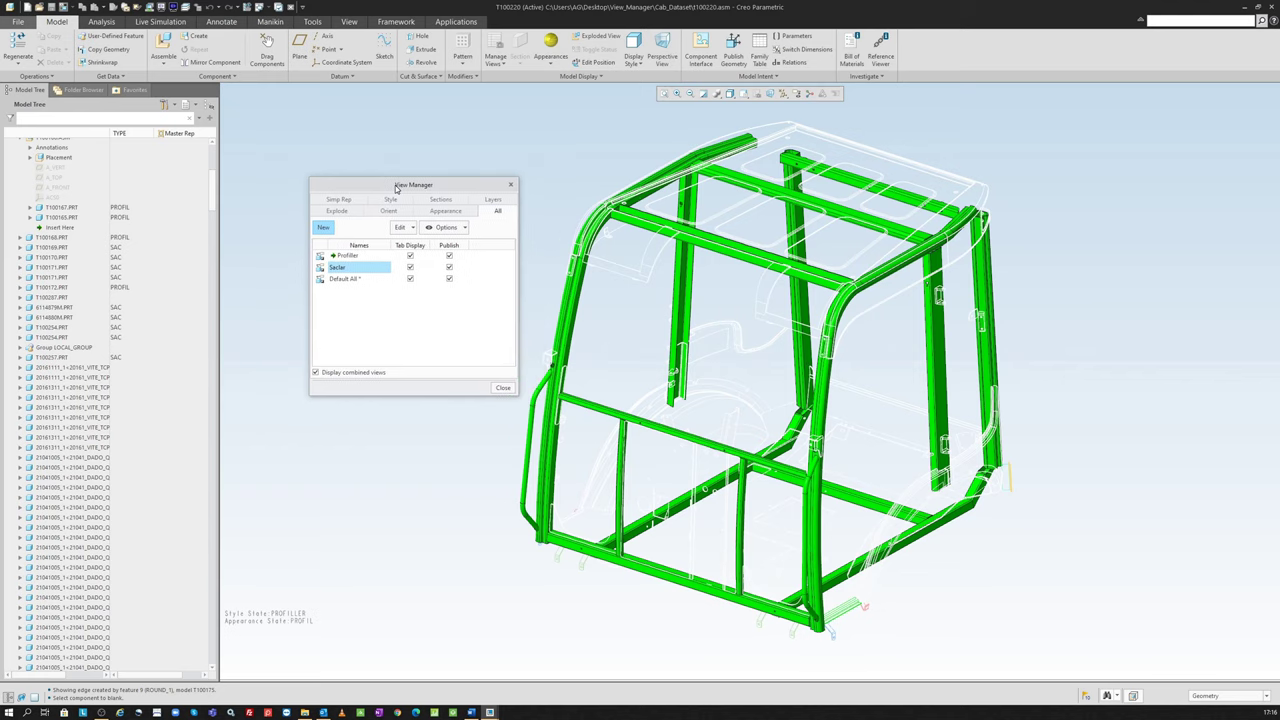
Step: Redefine Saclar with Master Style, Sac rep, no explode and Saclar appearance, previewing before confirming
{"action": "right_click", "coordinate": [352, 268]}
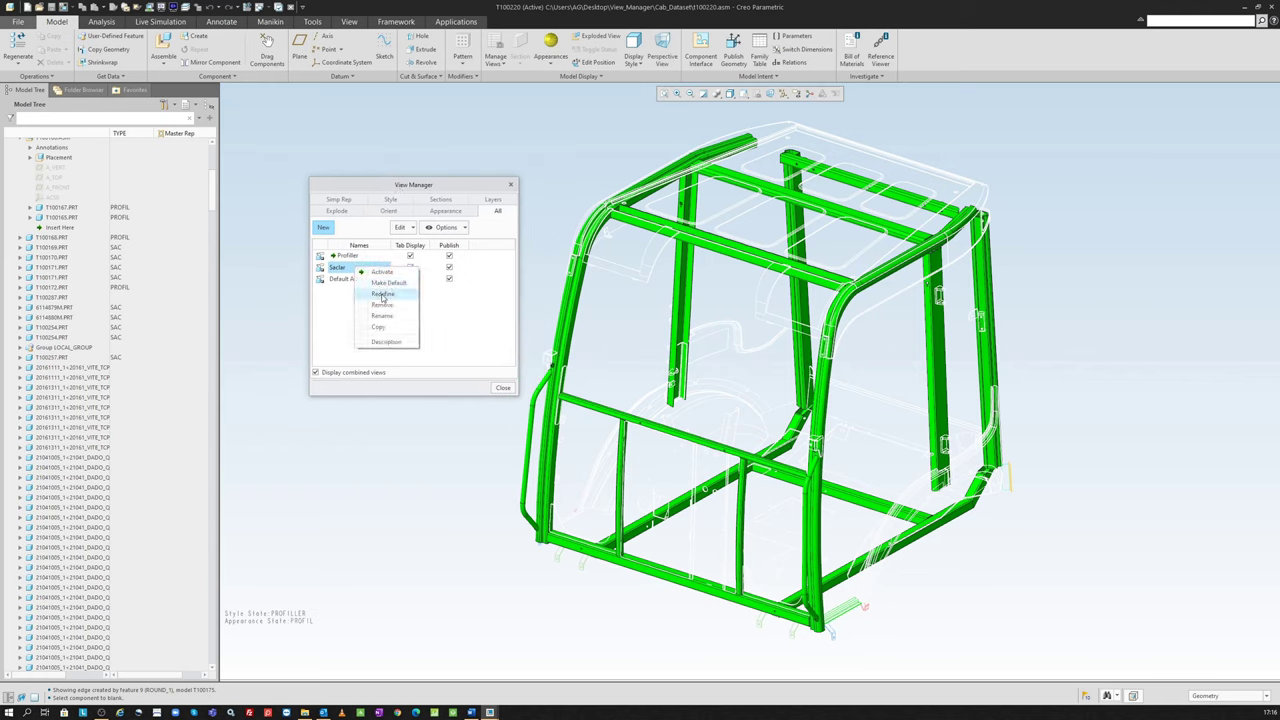
{"action": "left_click", "coordinate": [383, 293]}
{"action": "left_click_drag", "start_coordinate": [1118, 203], "coordinate": [344, 167]}
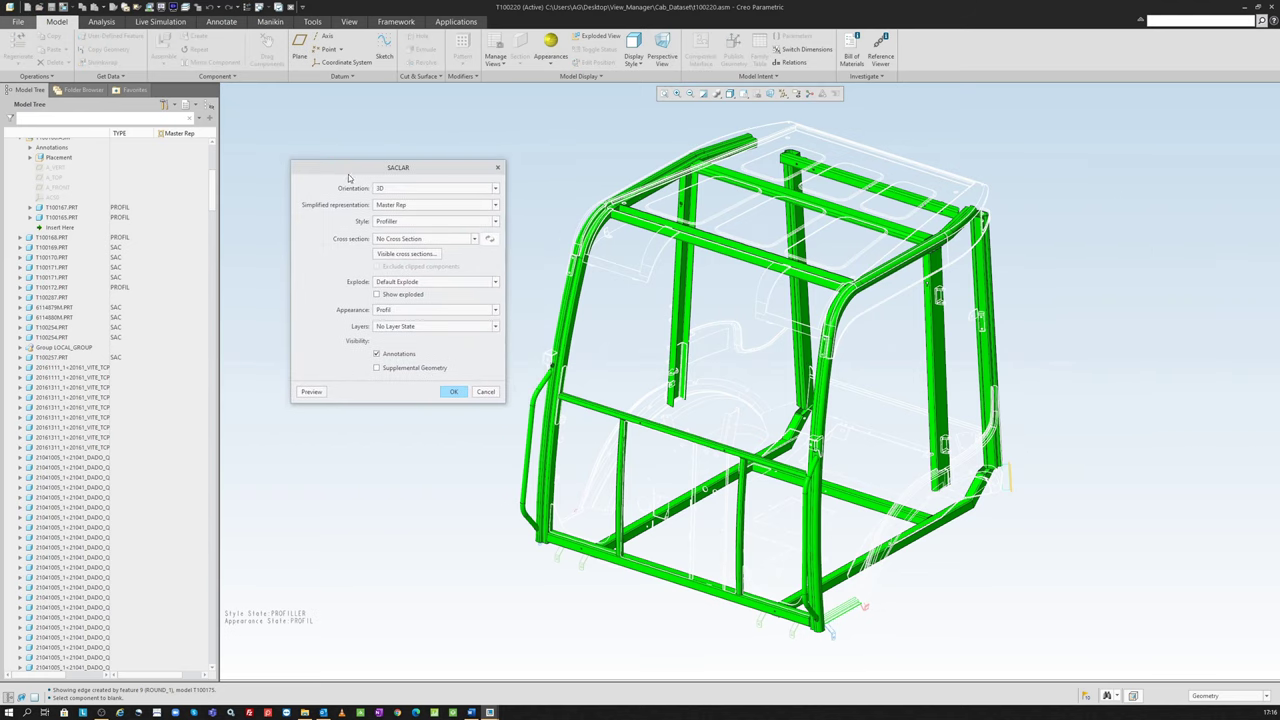
{"action": "left_click", "coordinate": [386, 222]}
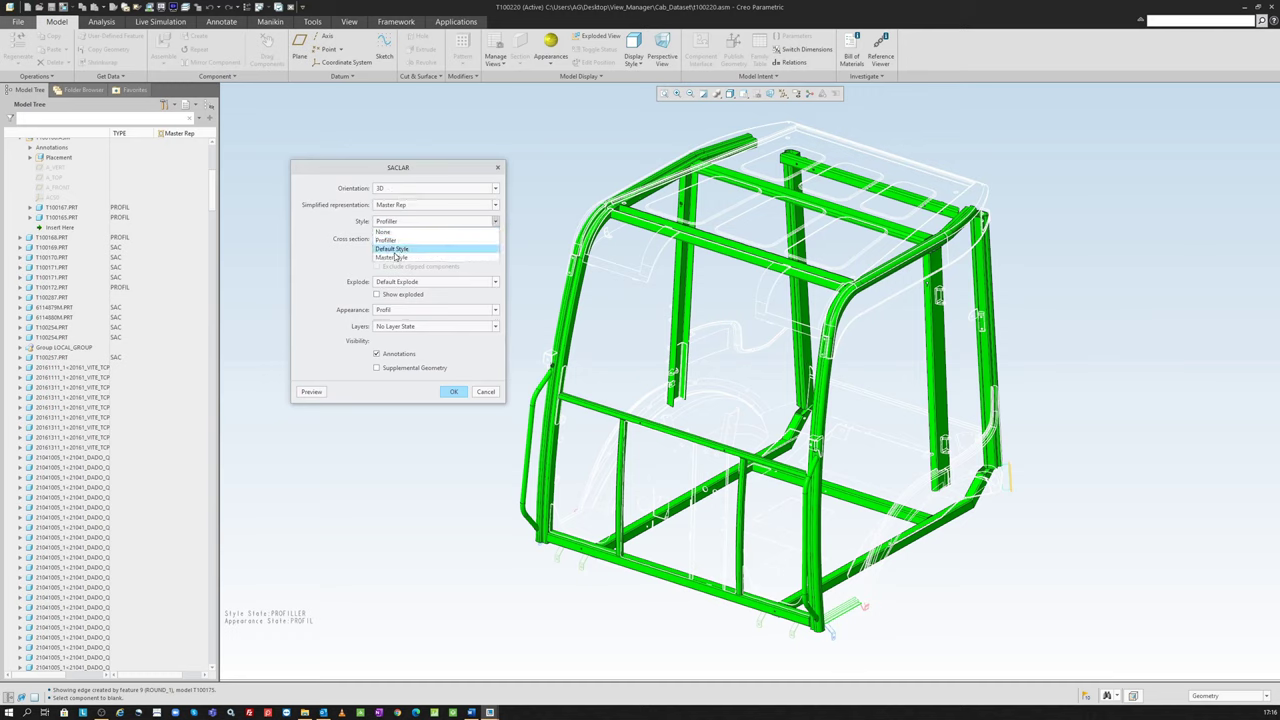
{"action": "left_click", "coordinate": [391, 260]}
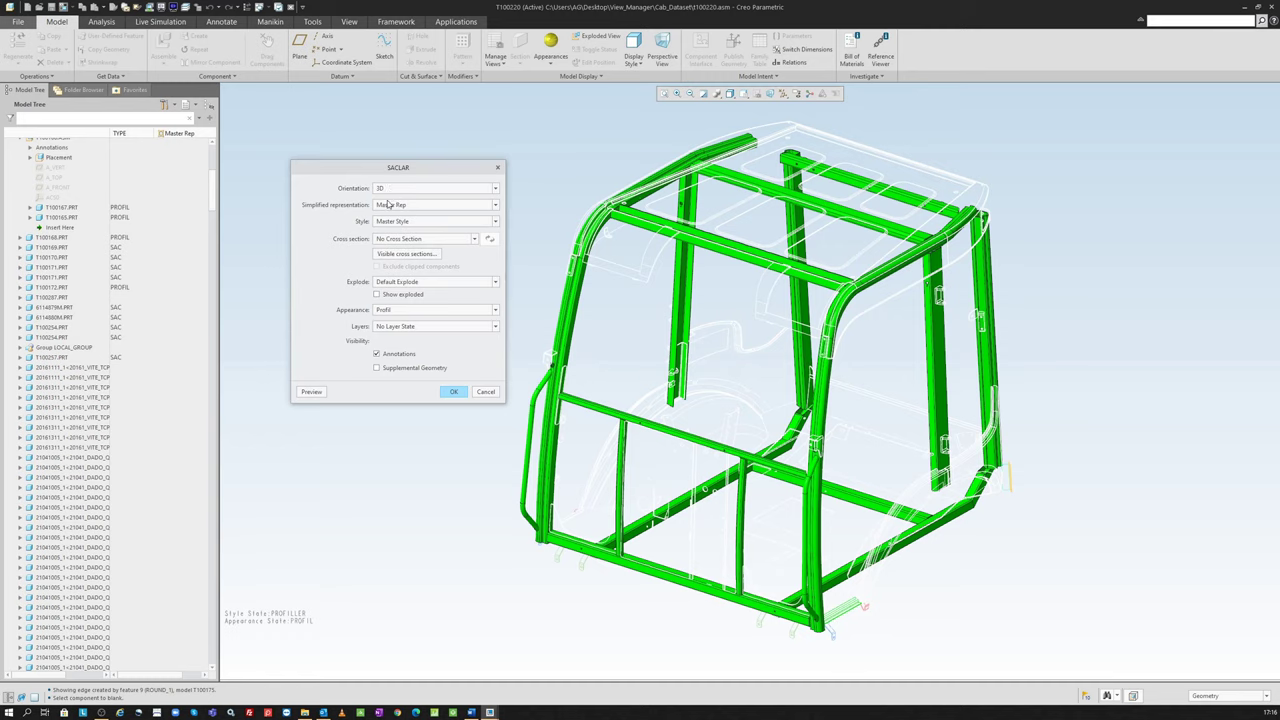
{"action": "left_click", "coordinate": [388, 204]}
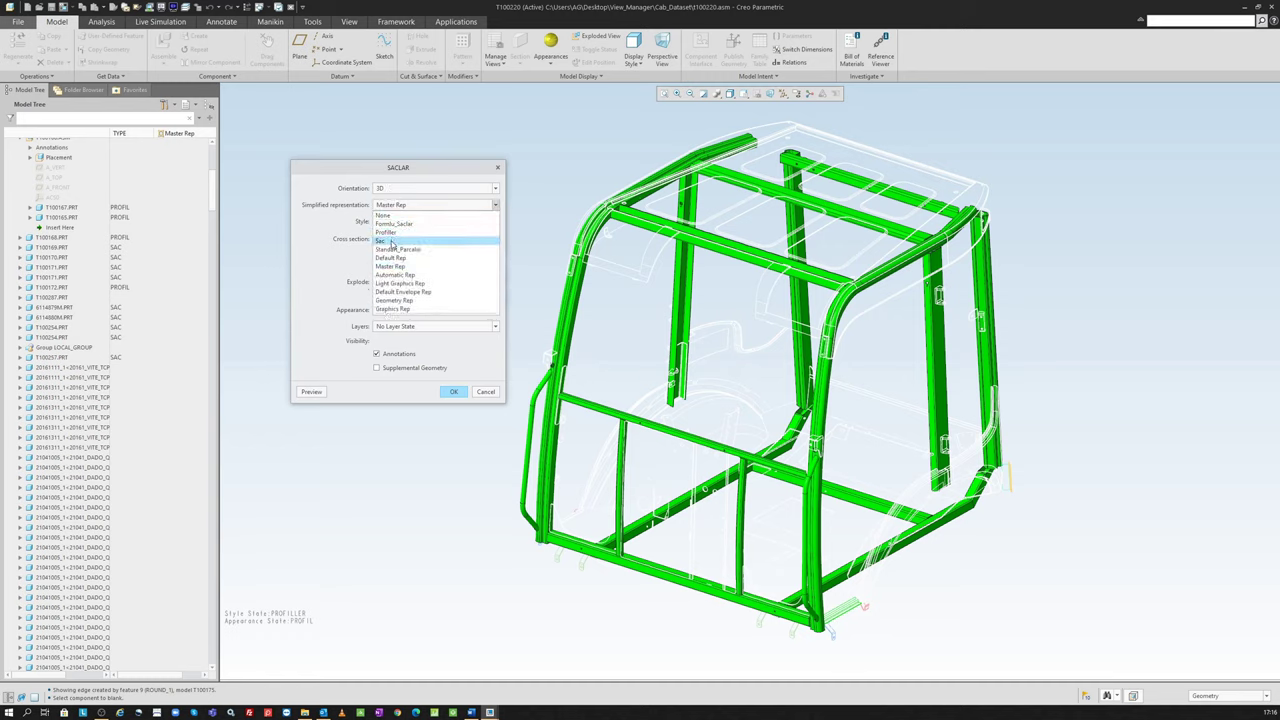
{"action": "left_click", "coordinate": [391, 242]}
{"action": "left_click", "coordinate": [392, 284]}
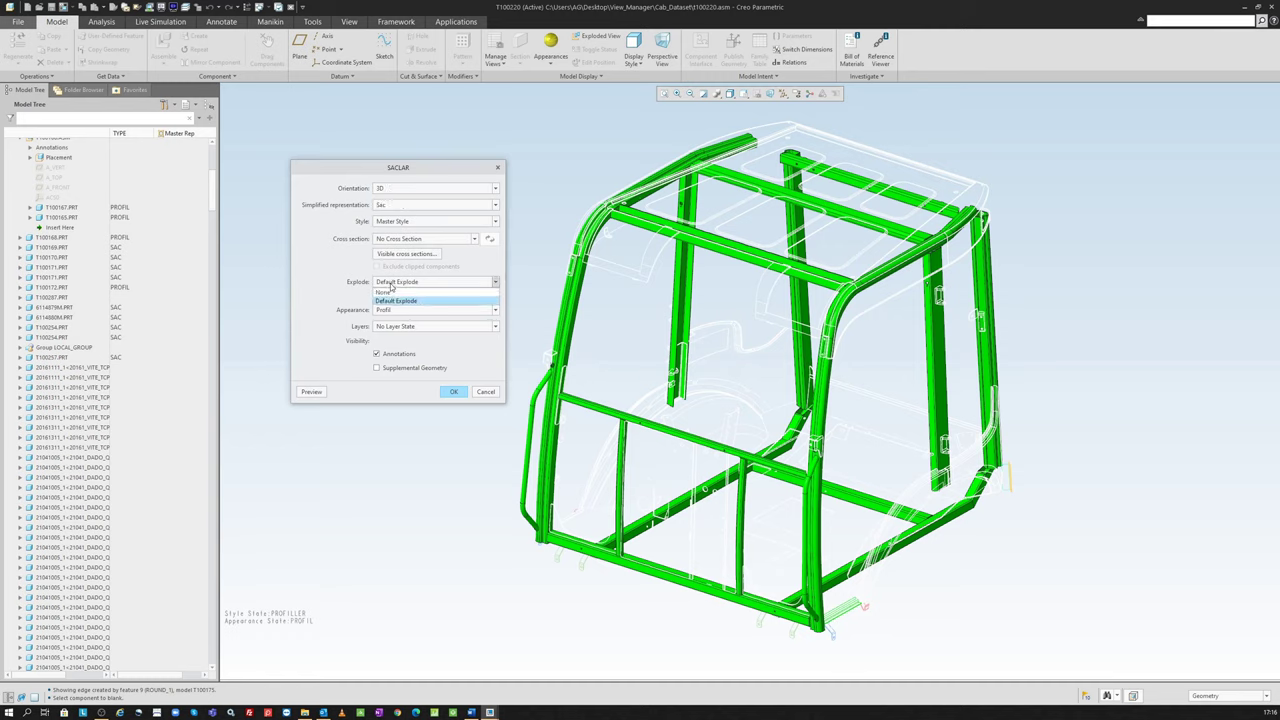
{"action": "left_click", "coordinate": [387, 291]}
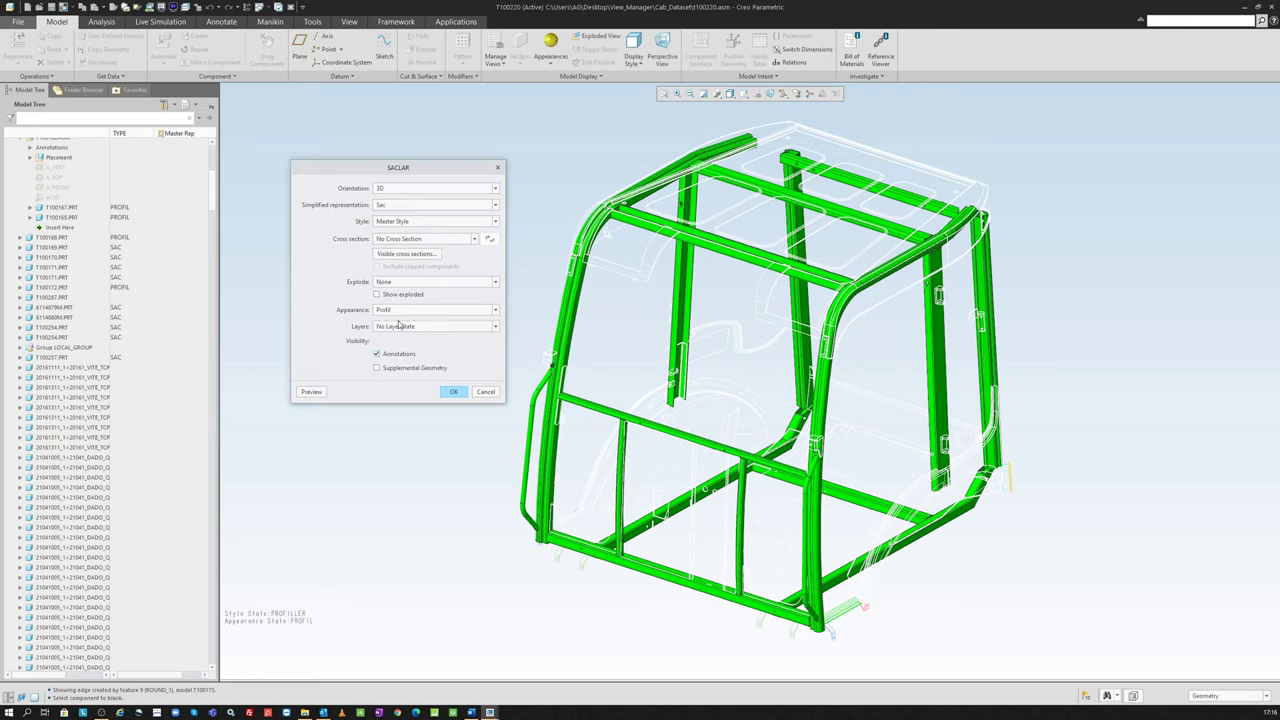
{"action": "left_click", "coordinate": [384, 312]}
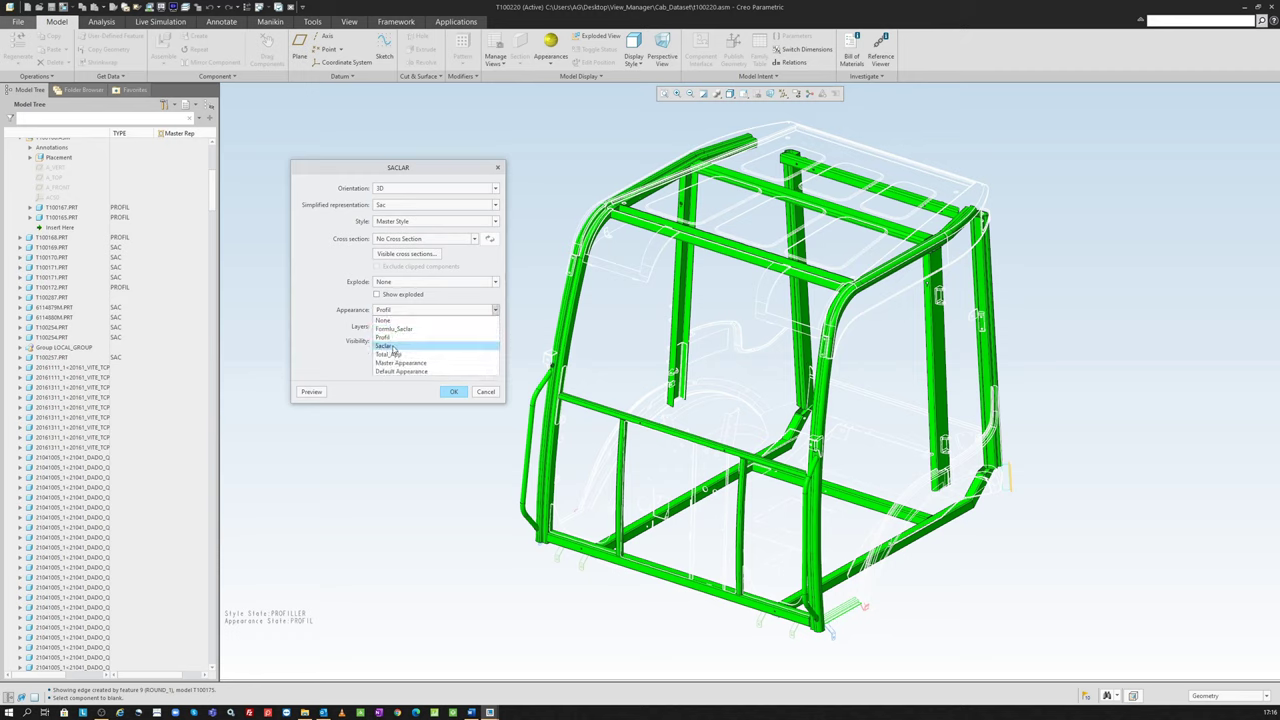
{"action": "left_click", "coordinate": [384, 346]}
{"action": "left_click", "coordinate": [311, 391]}
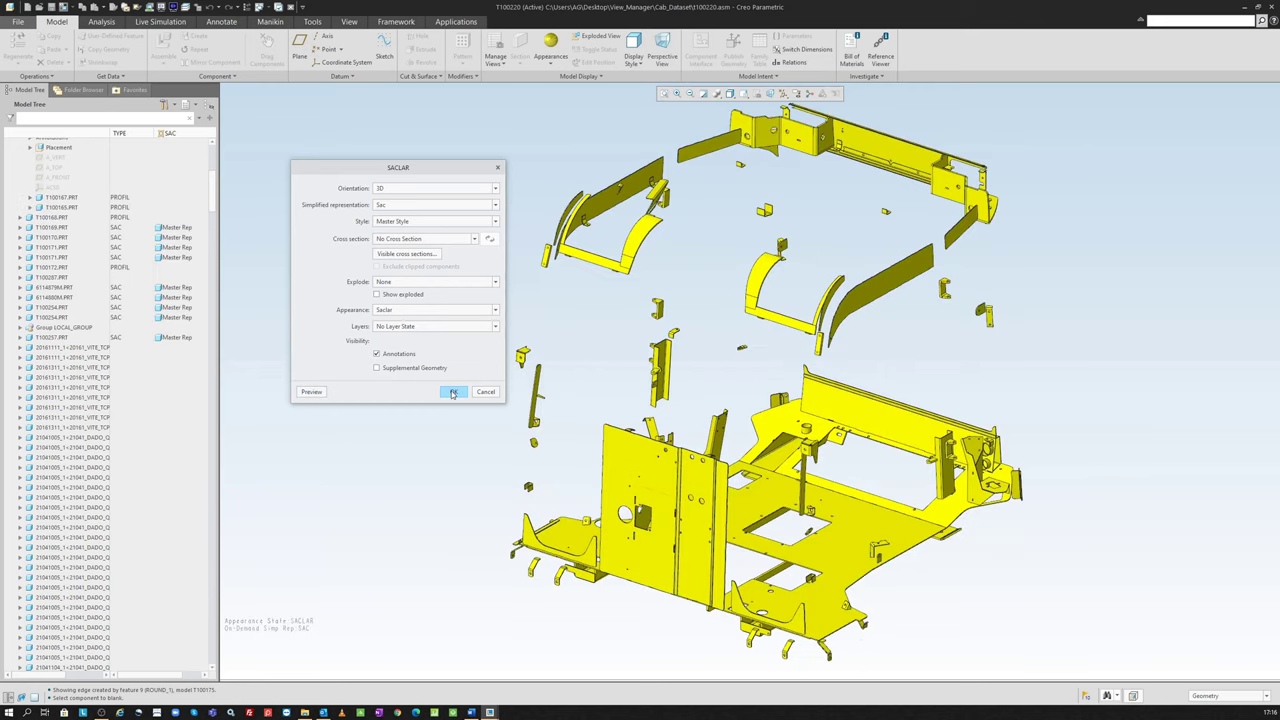
{"action": "left_click", "coordinate": [453, 392]}
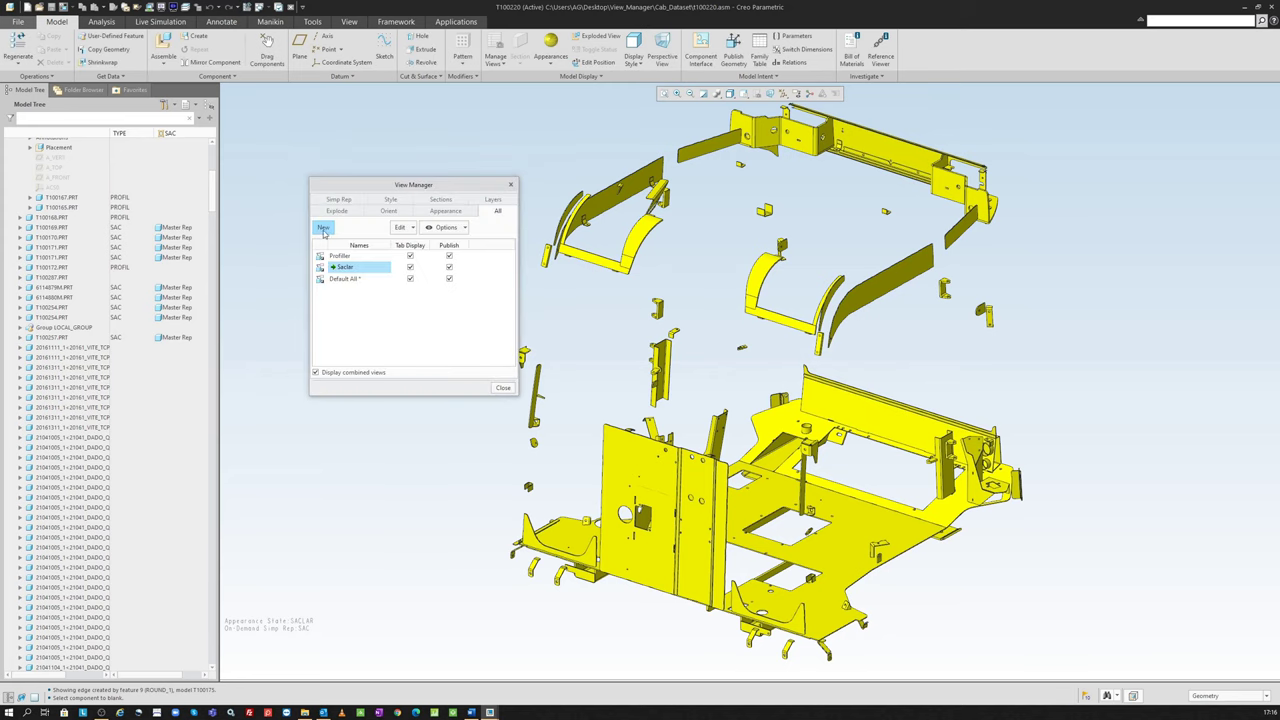
Step: Create a new combined view named Formlu_Saclar
{"action": "left_click", "coordinate": [323, 228]}
{"action": "type", "text": "Fronflu_Saclar"}
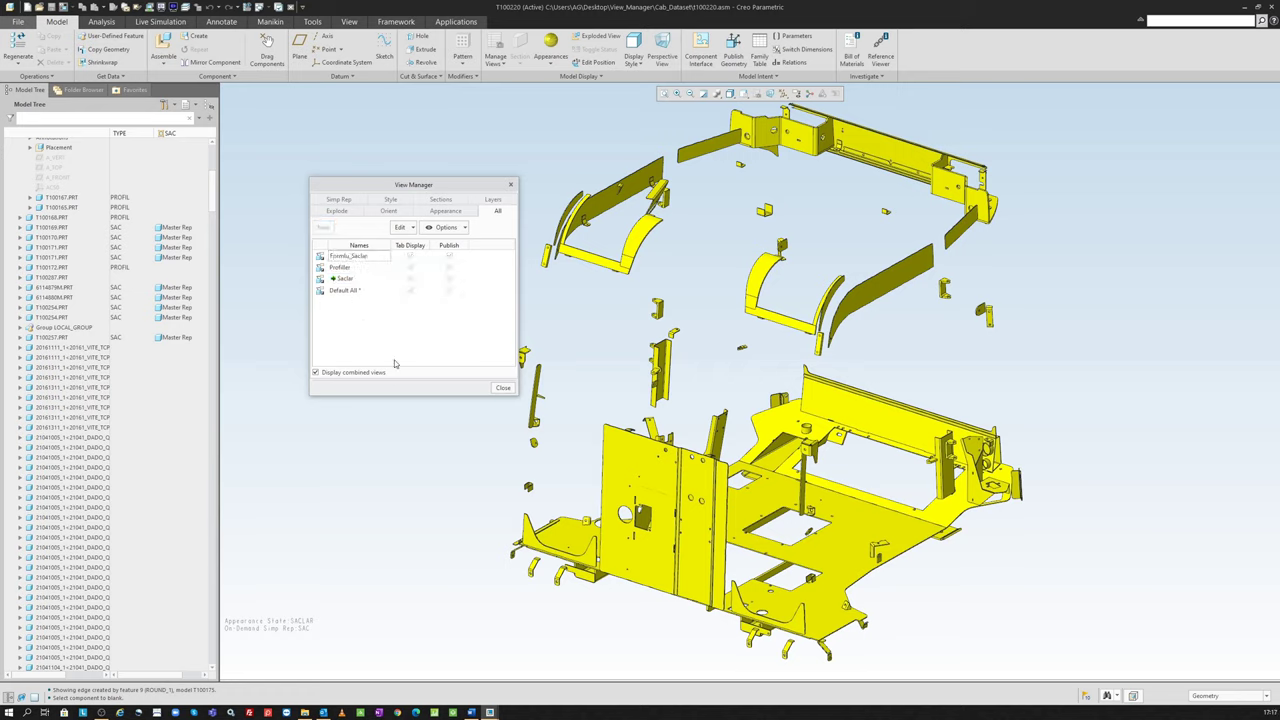
{"action": "key", "text": "Return"}
{"action": "left_click", "coordinate": [599, 365]}
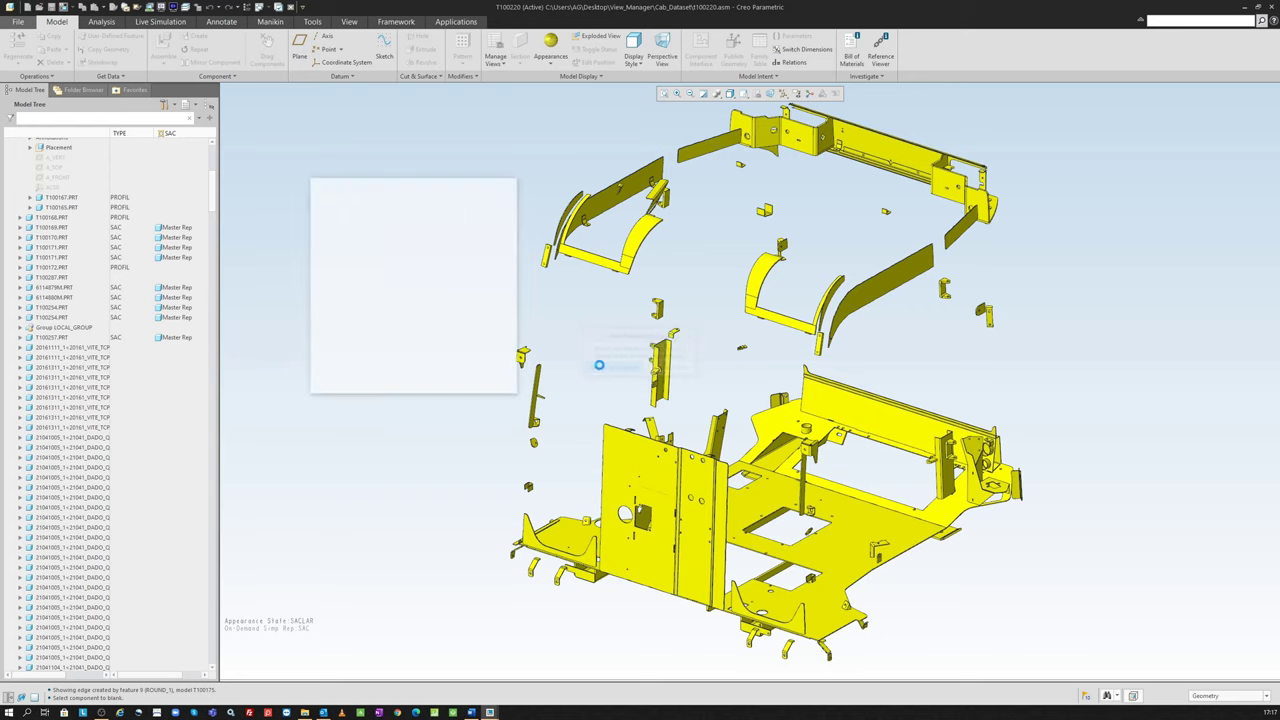
Step: Redefine Formlu_Saclar with its matching rep and appearance, Master Style and no explode
{"action": "right_click", "coordinate": [351, 261]}
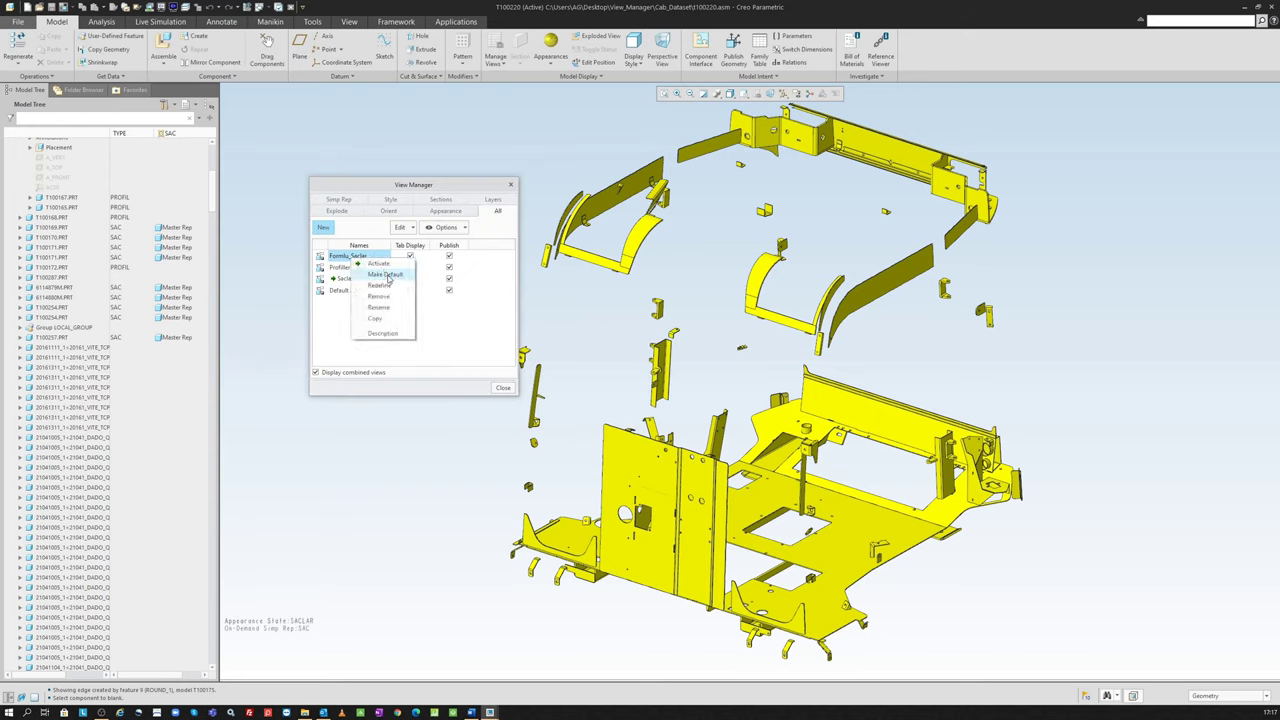
{"action": "left_click", "coordinate": [392, 291]}
{"action": "mouse_move", "coordinate": [1136, 196]}
{"action": "left_mouse_down"}
{"action": "mouse_move", "coordinate": [565, 195]}
{"action": "mouse_move", "coordinate": [349, 160]}
{"action": "left_mouse_up"}
{"action": "left_click", "coordinate": [382, 207]}
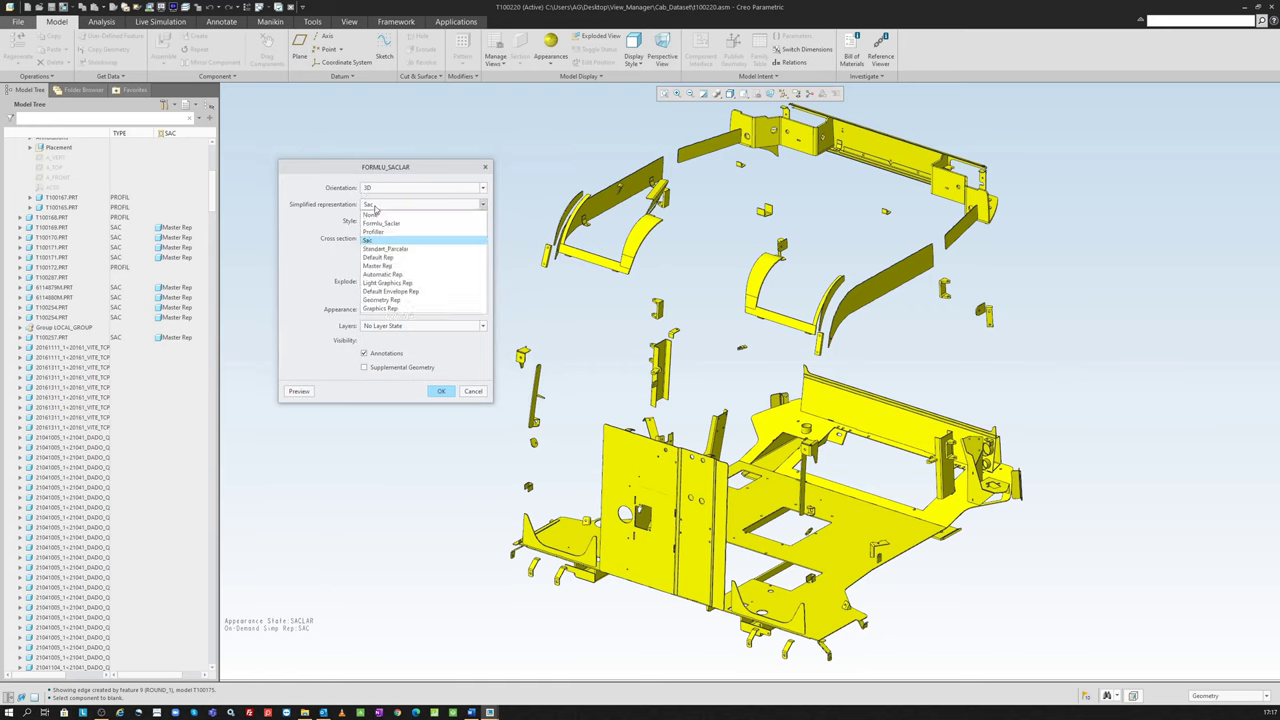
{"action": "left_click", "coordinate": [390, 227]}
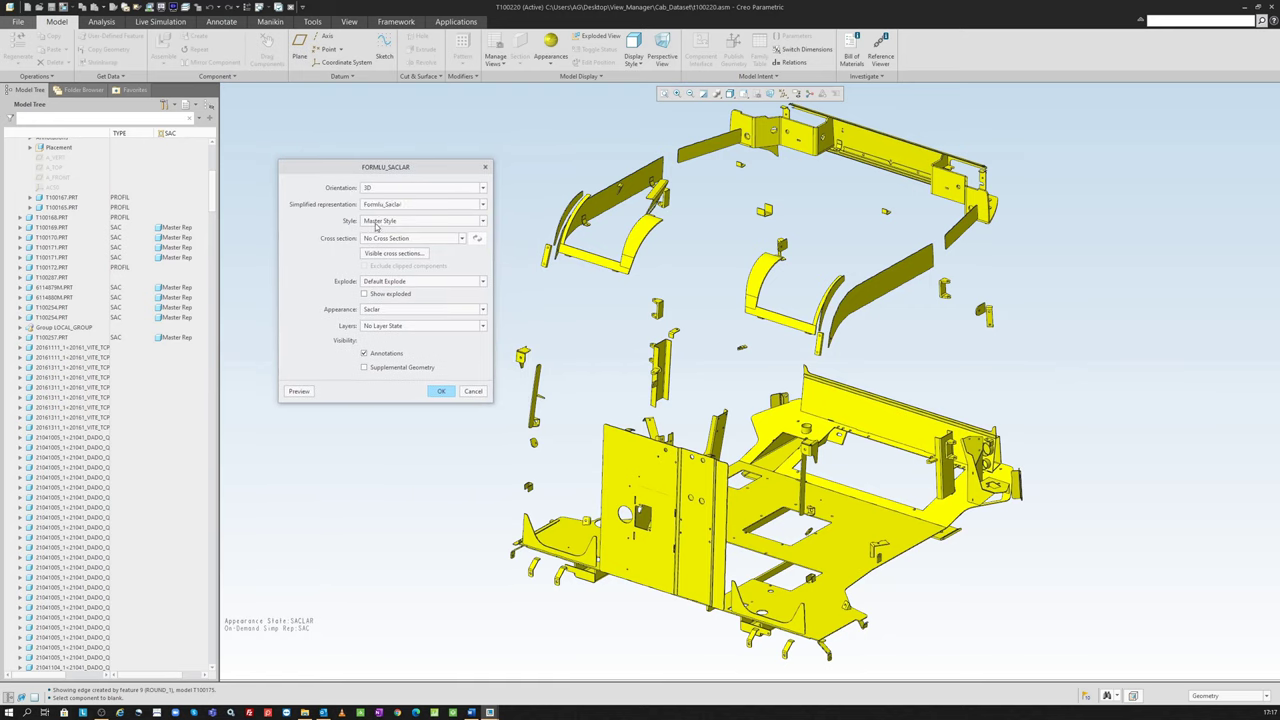
{"action": "left_click", "coordinate": [377, 226]}
{"action": "left_click", "coordinate": [377, 239]}
{"action": "left_click", "coordinate": [383, 282]}
{"action": "left_click", "coordinate": [377, 294]}
{"action": "left_click", "coordinate": [377, 310]}
{"action": "left_click", "coordinate": [384, 329]}
{"action": "left_click", "coordinate": [298, 391]}
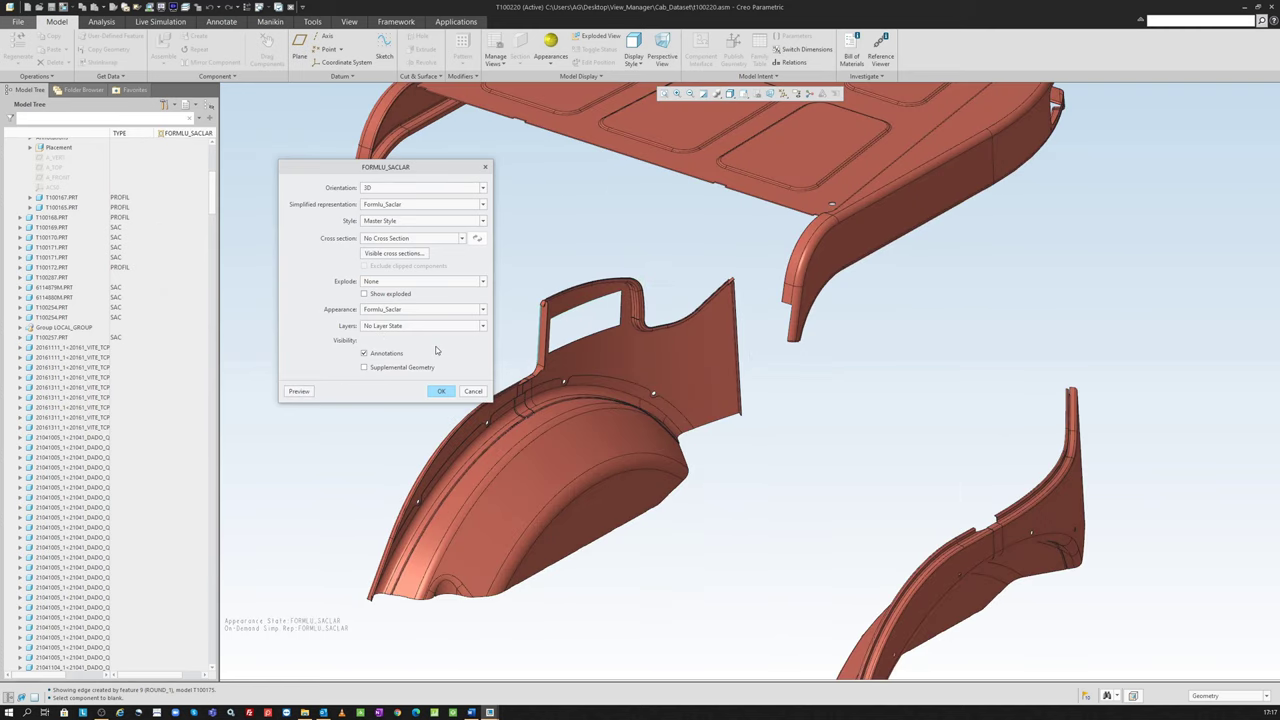
{"action": "left_click", "coordinate": [443, 392]}
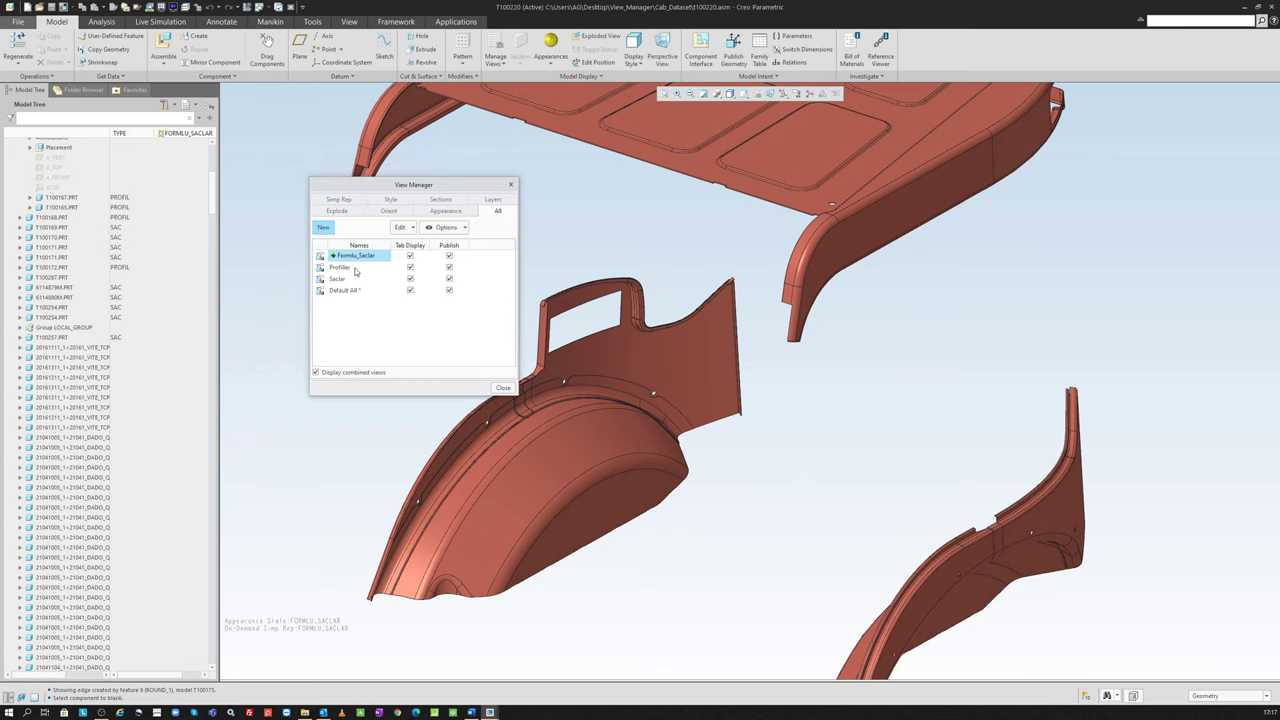
Step: Test the combined views by activating Profiller, Saclar, Profiller, then Formlu_Saclar
{"action": "double_click", "coordinate": [357, 268]}
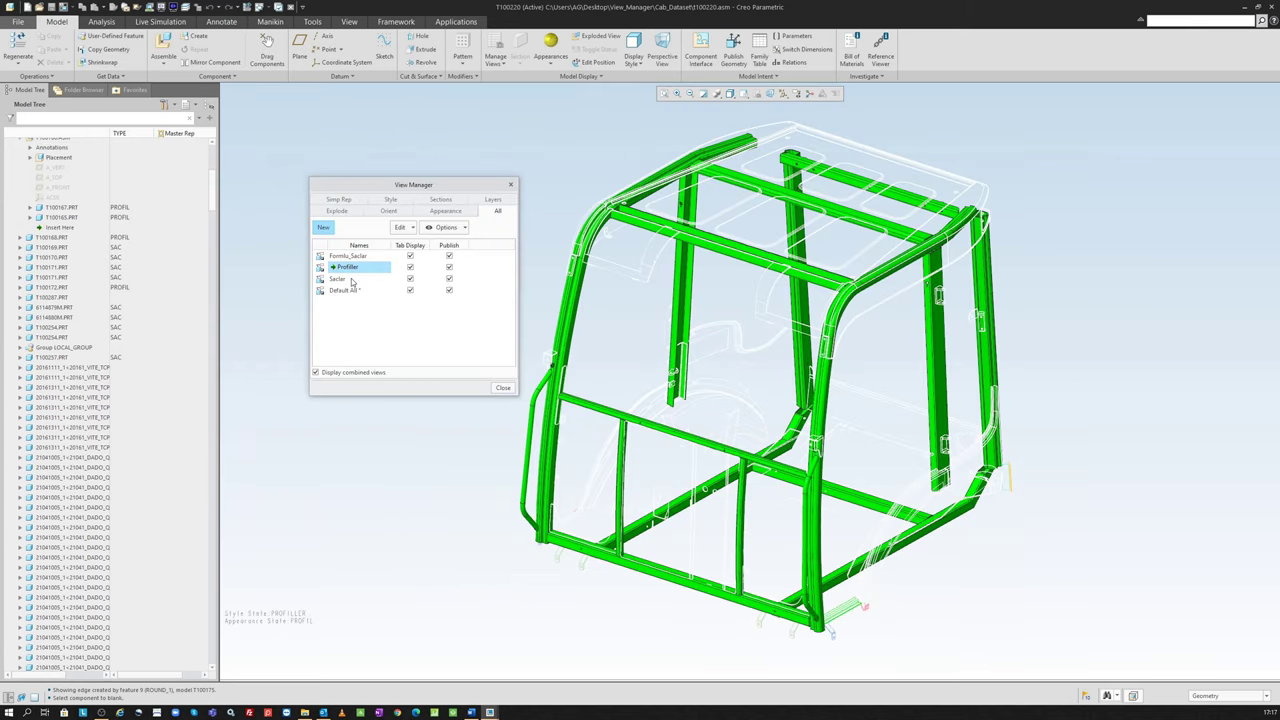
{"action": "left_click", "coordinate": [350, 278]}
{"action": "double_click", "coordinate": [350, 278]}
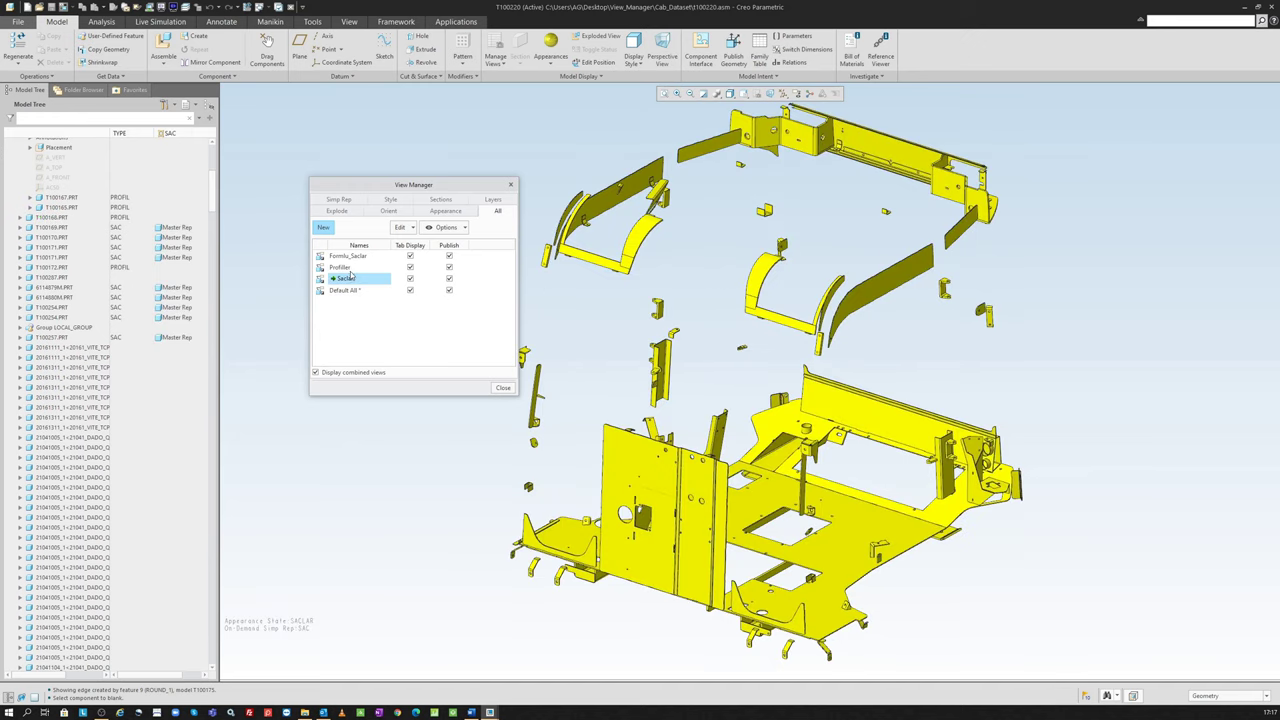
{"action": "left_click", "coordinate": [352, 268]}
{"action": "double_click", "coordinate": [352, 268]}
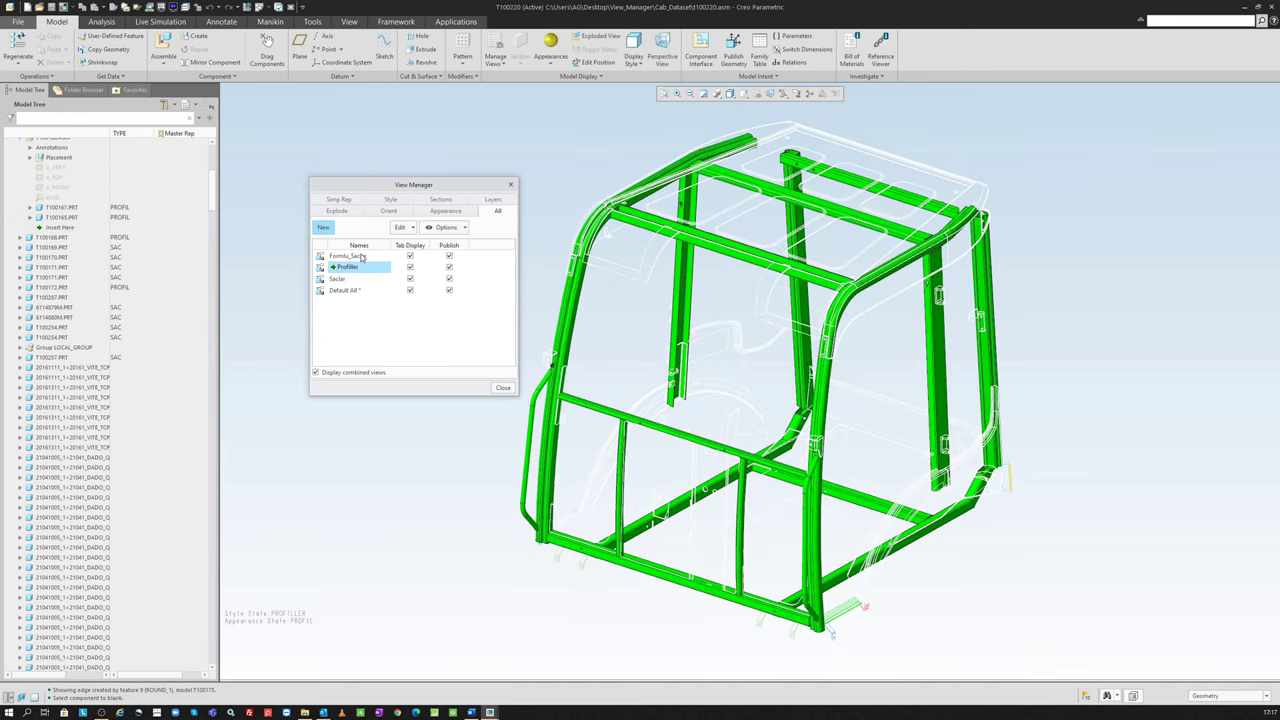
{"action": "left_click", "coordinate": [359, 256]}
{"action": "double_click", "coordinate": [359, 256]}
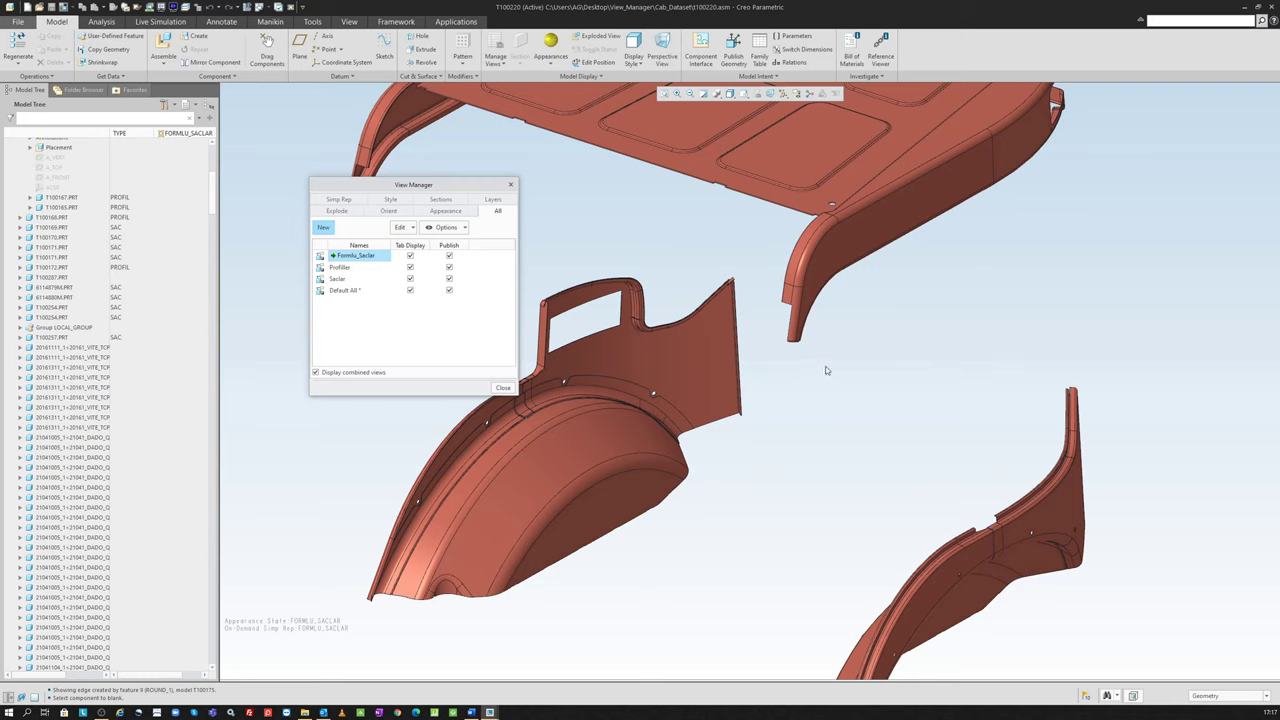
Step: Fit the whole model in view and save the orientation as 3D-2
{"action": "left_click", "coordinate": [743, 94]}
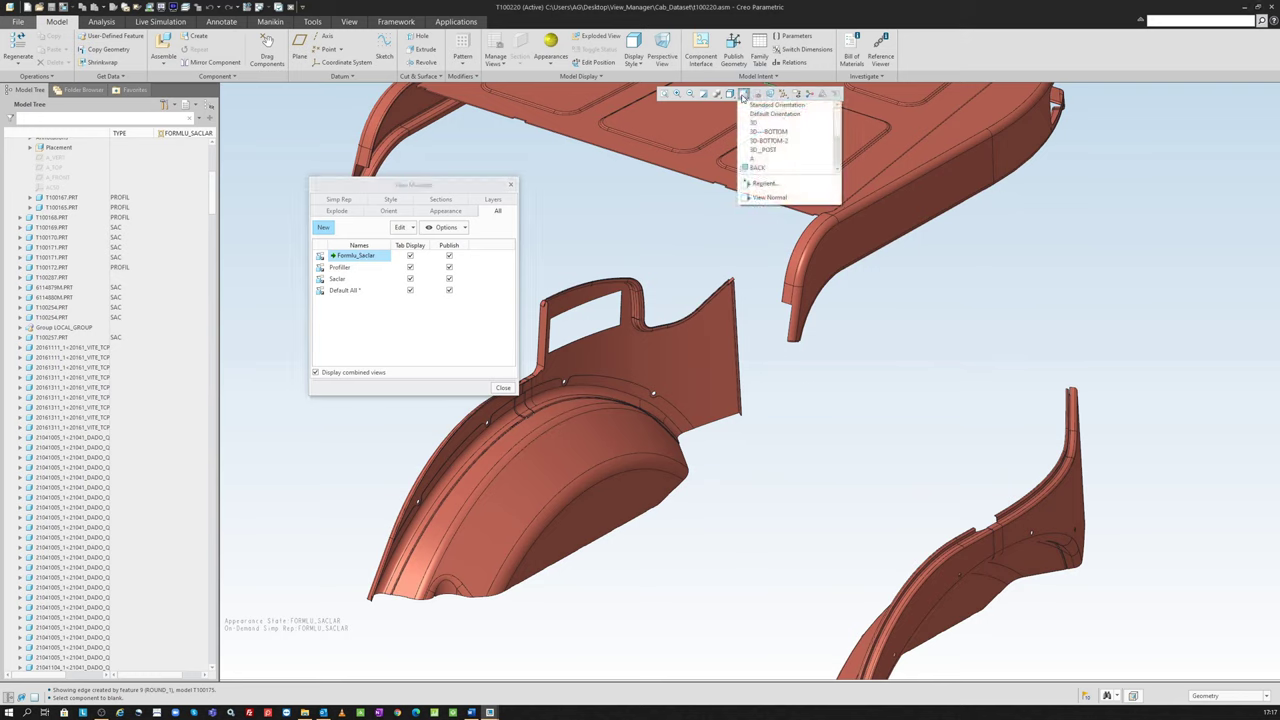
{"action": "left_click", "coordinate": [775, 113]}
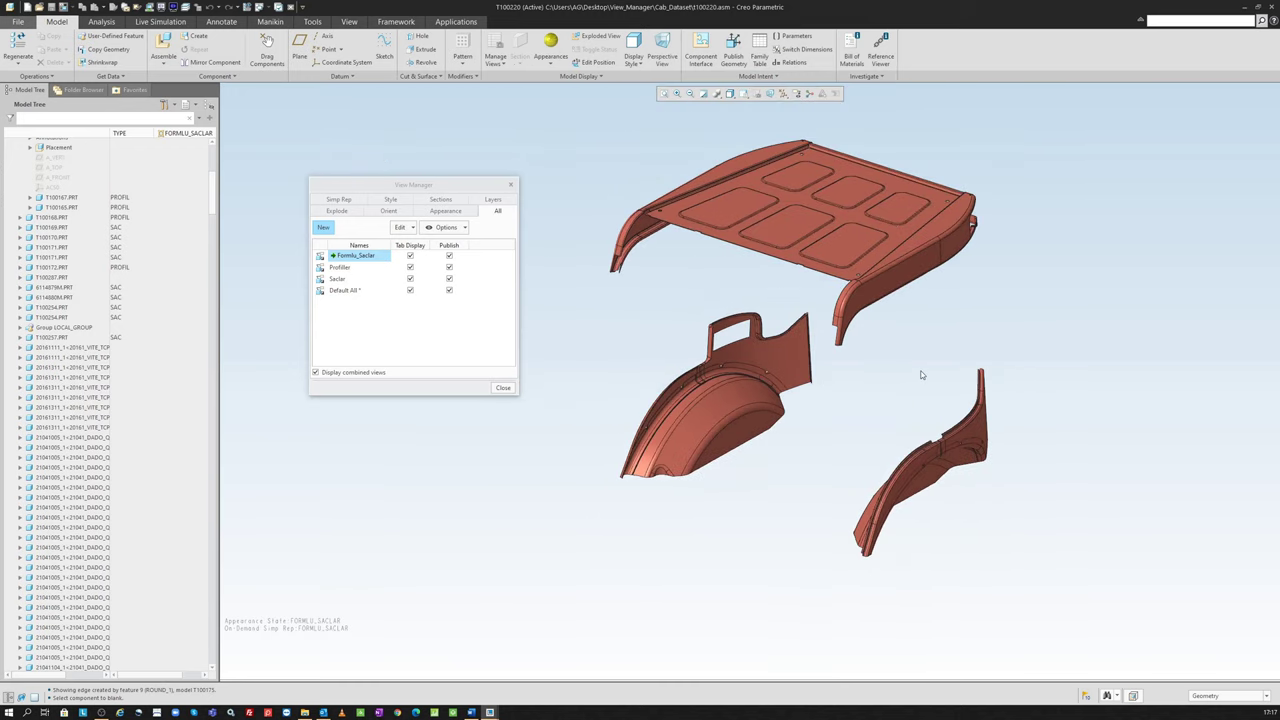
{"action": "scroll", "coordinate": [907, 332], "scroll_direction": "up", "scroll_amount": 2}
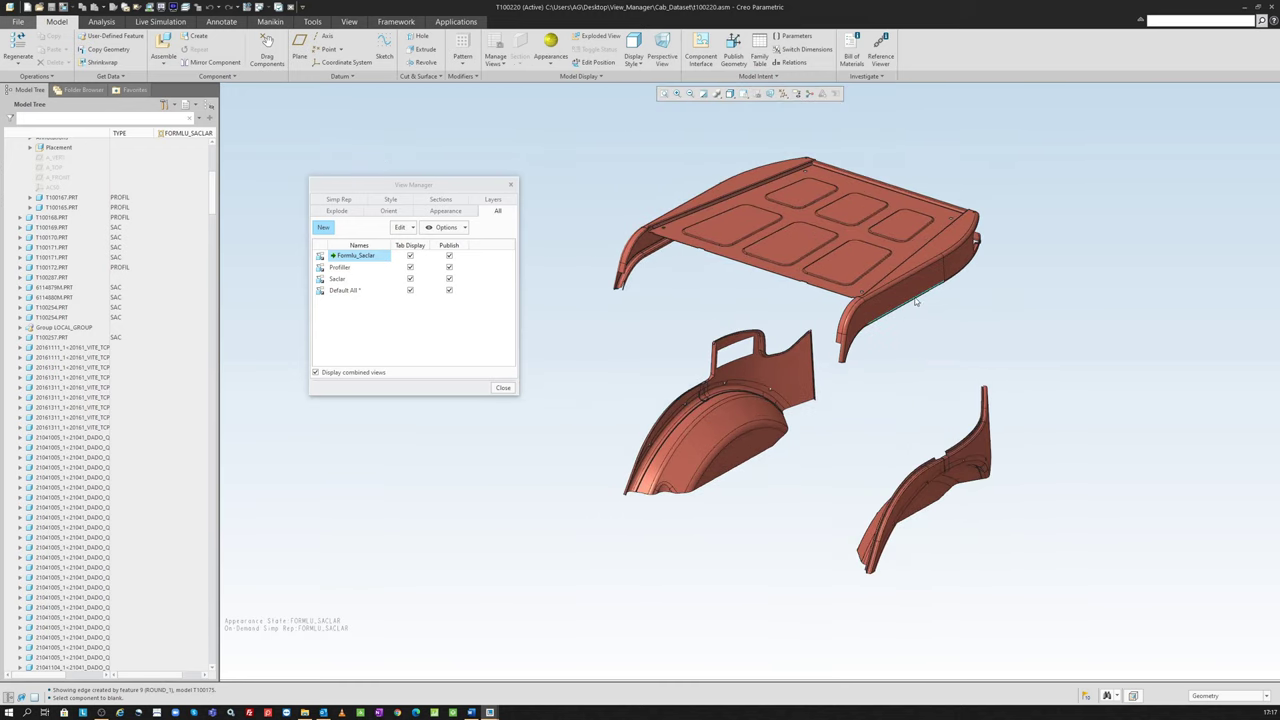
{"action": "left_click", "coordinate": [745, 95]}
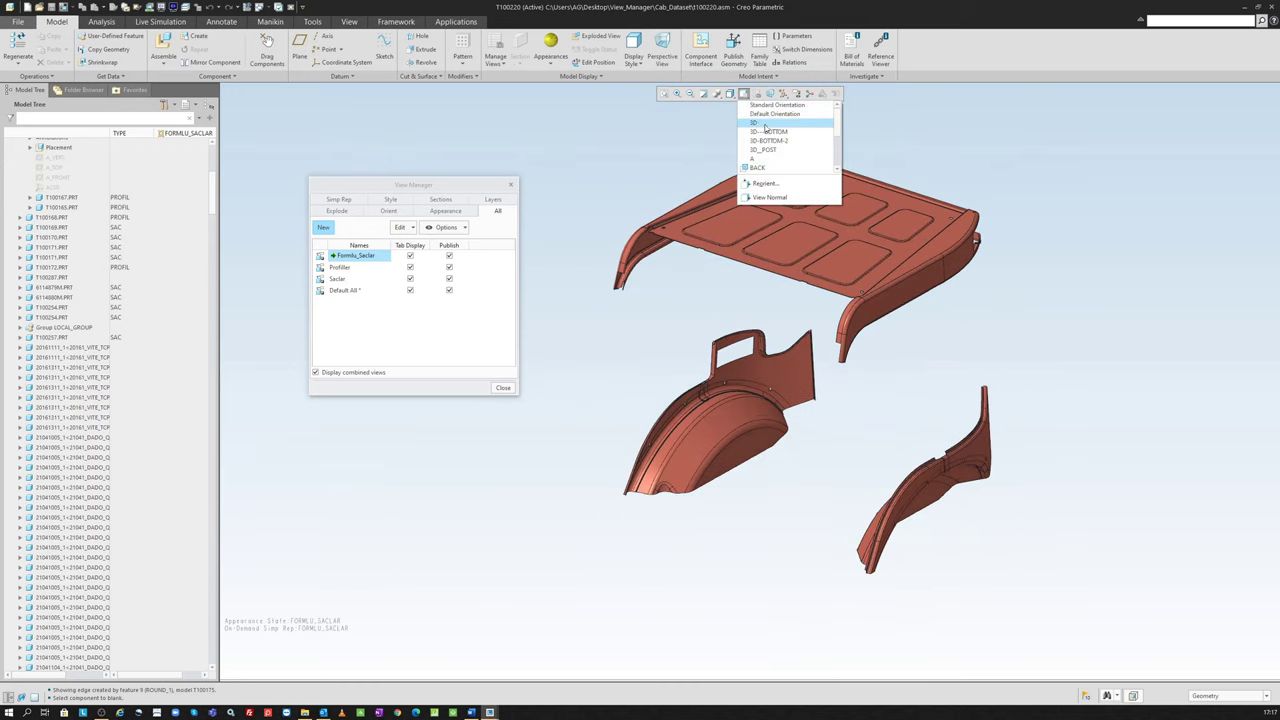
{"action": "left_click", "coordinate": [764, 184]}
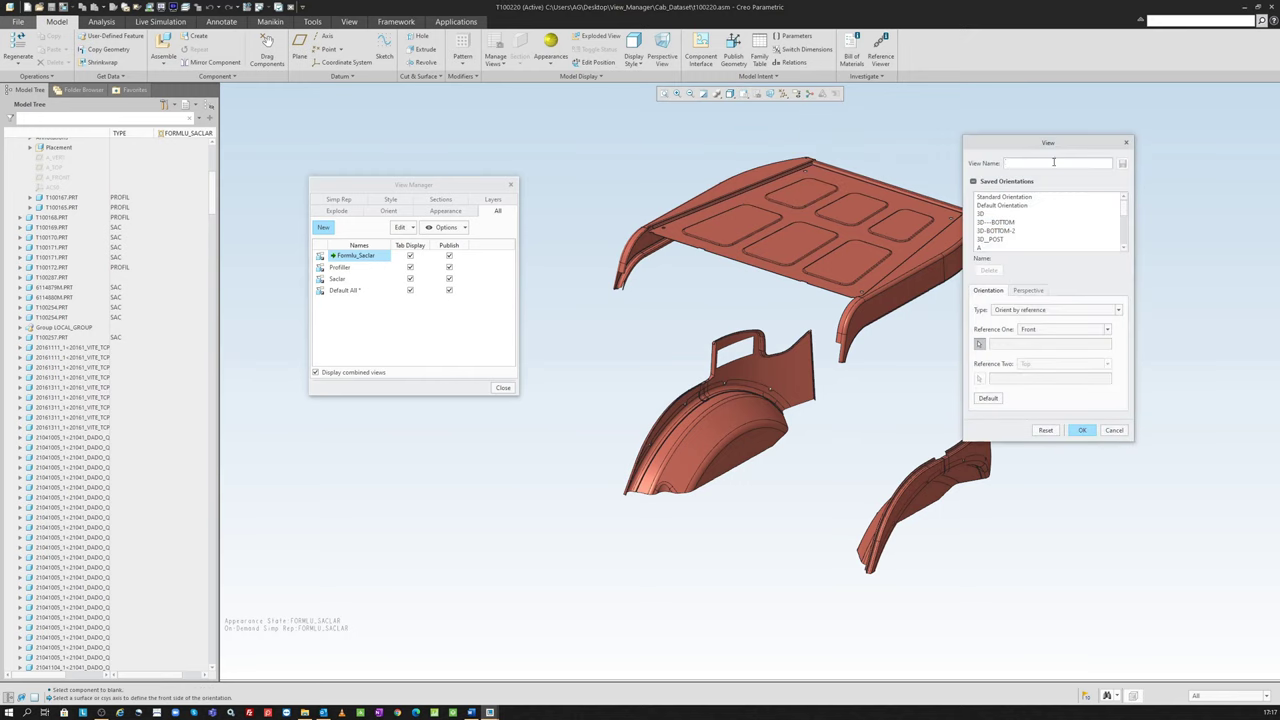
{"action": "type", "text": "1d-2"}
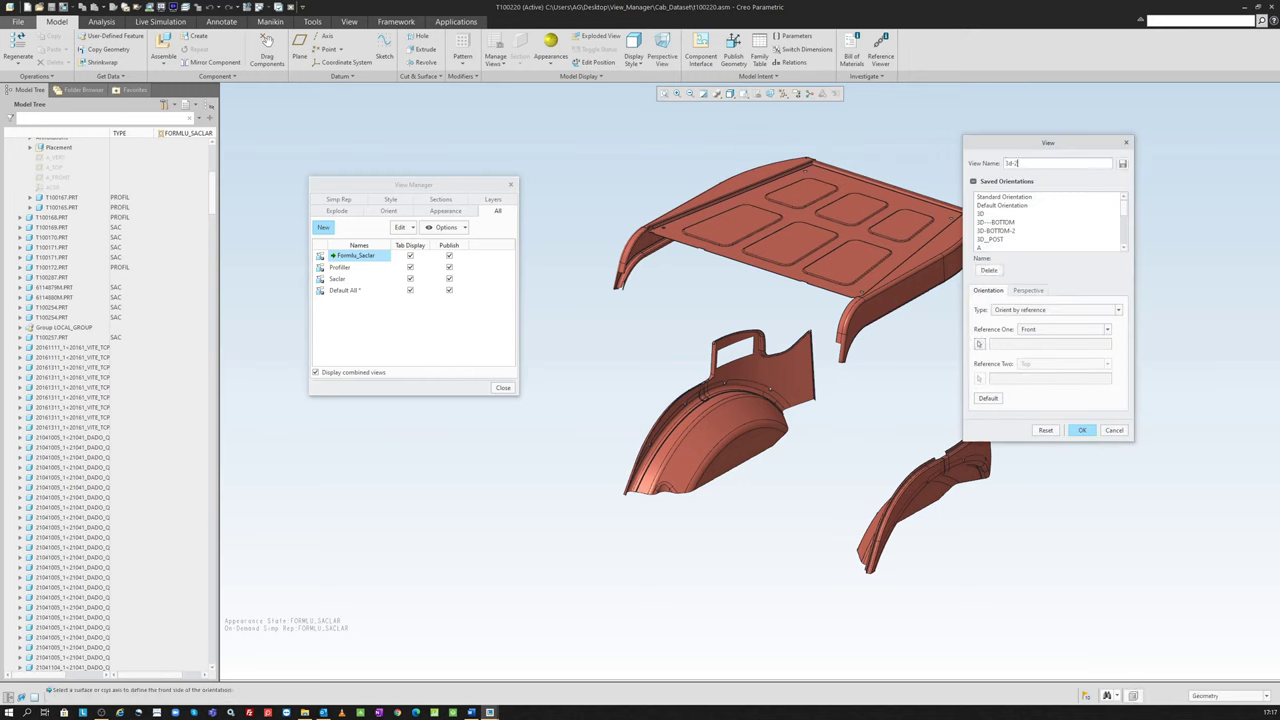
{"action": "key", "text": "Return"}
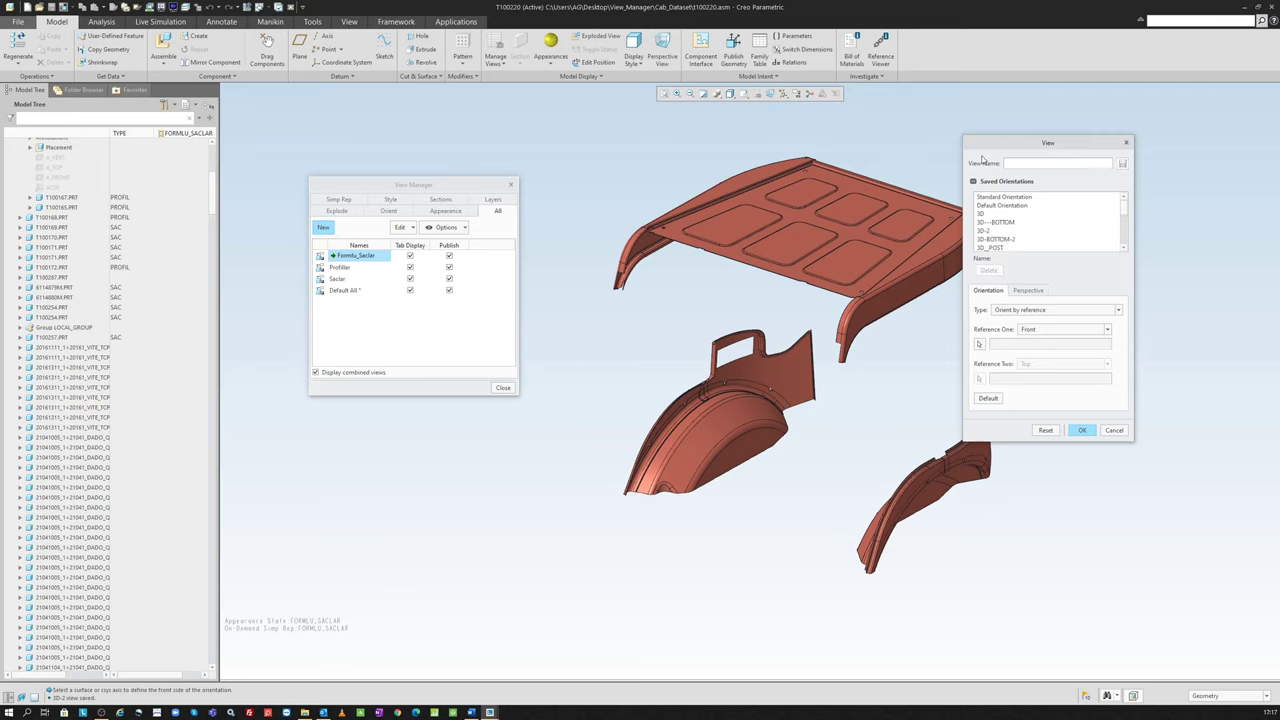
{"action": "key", "text": "Escape"}
Step: Set Formlu_Saclar's orientation to 3D-2, then reactivate the Profiller view
{"action": "right_click", "coordinate": [369, 261]}
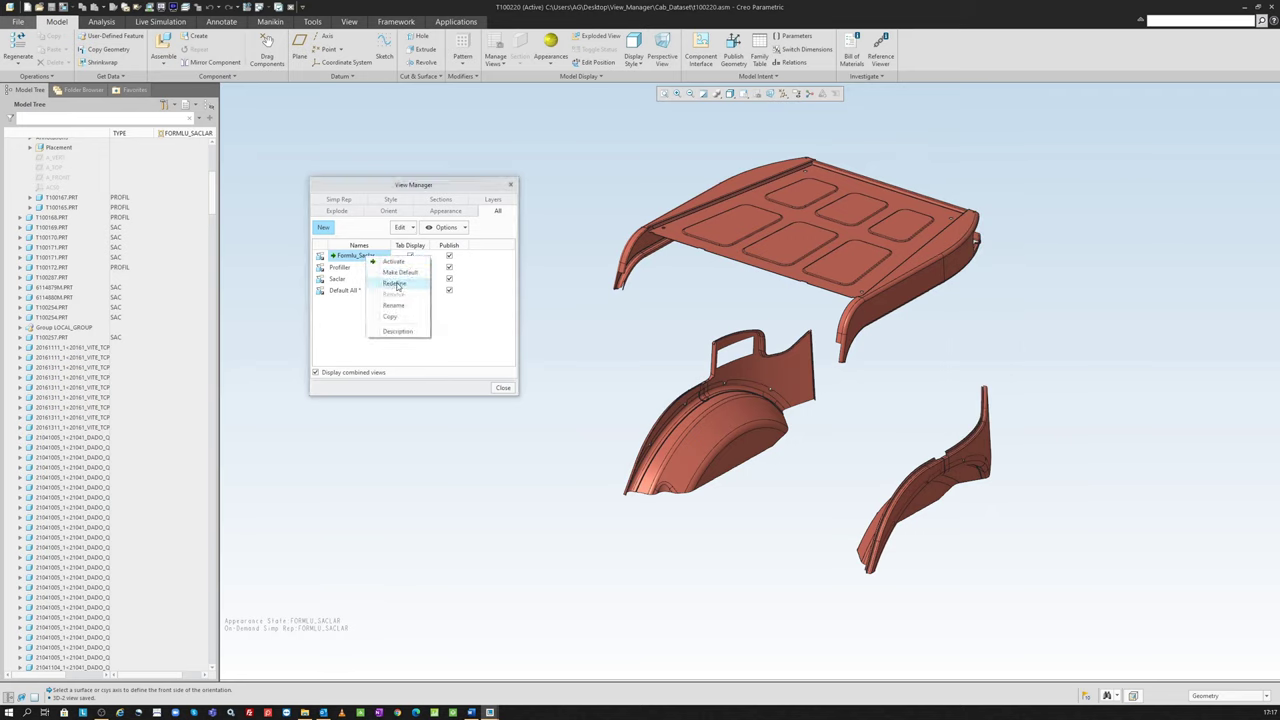
{"action": "left_click", "coordinate": [394, 284]}
{"action": "left_click", "coordinate": [1162, 230]}
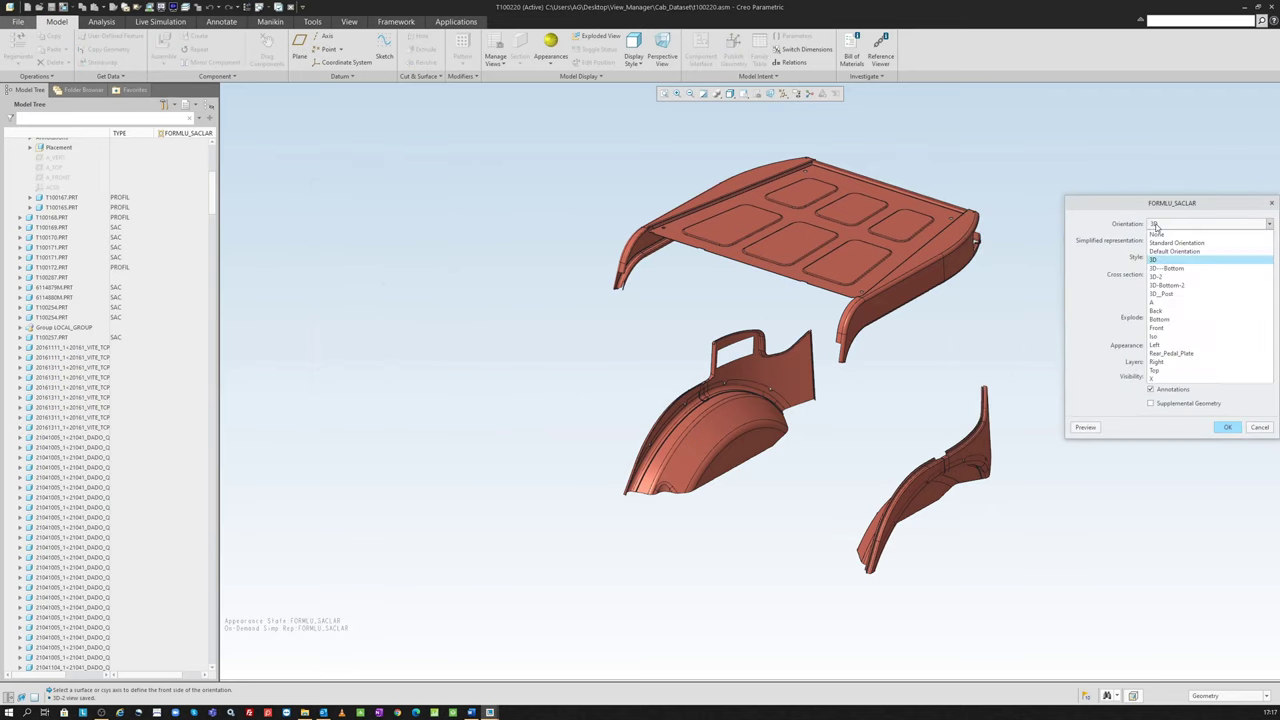
{"action": "left_click", "coordinate": [1162, 286]}
{"action": "left_click", "coordinate": [1164, 229]}
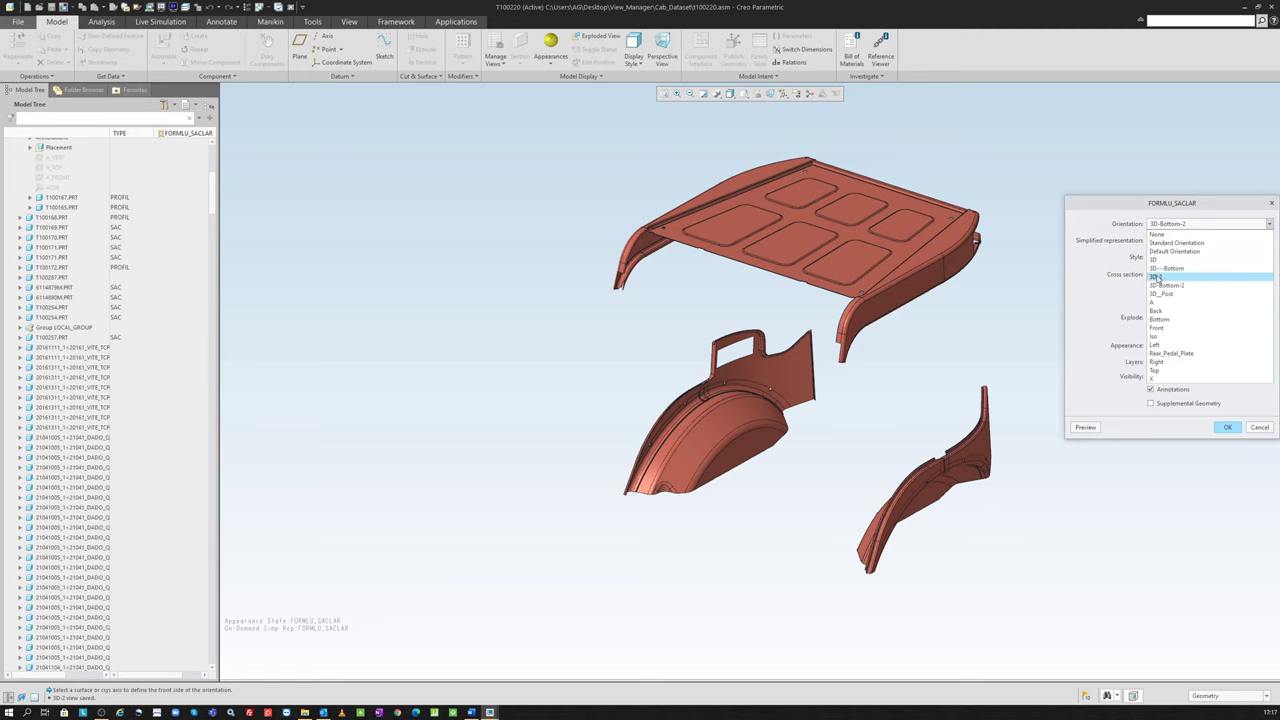
{"action": "left_click", "coordinate": [1160, 279]}
{"action": "left_click", "coordinate": [1087, 427]}
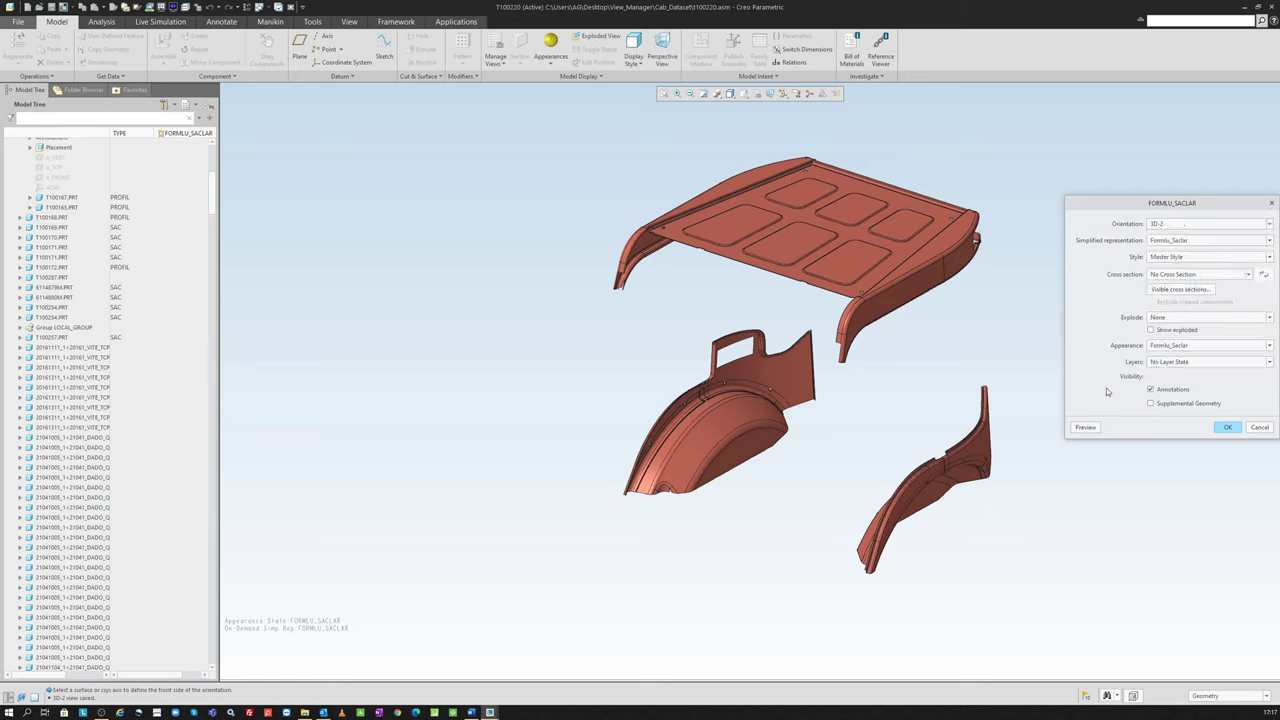
{"action": "left_click", "coordinate": [1227, 427]}
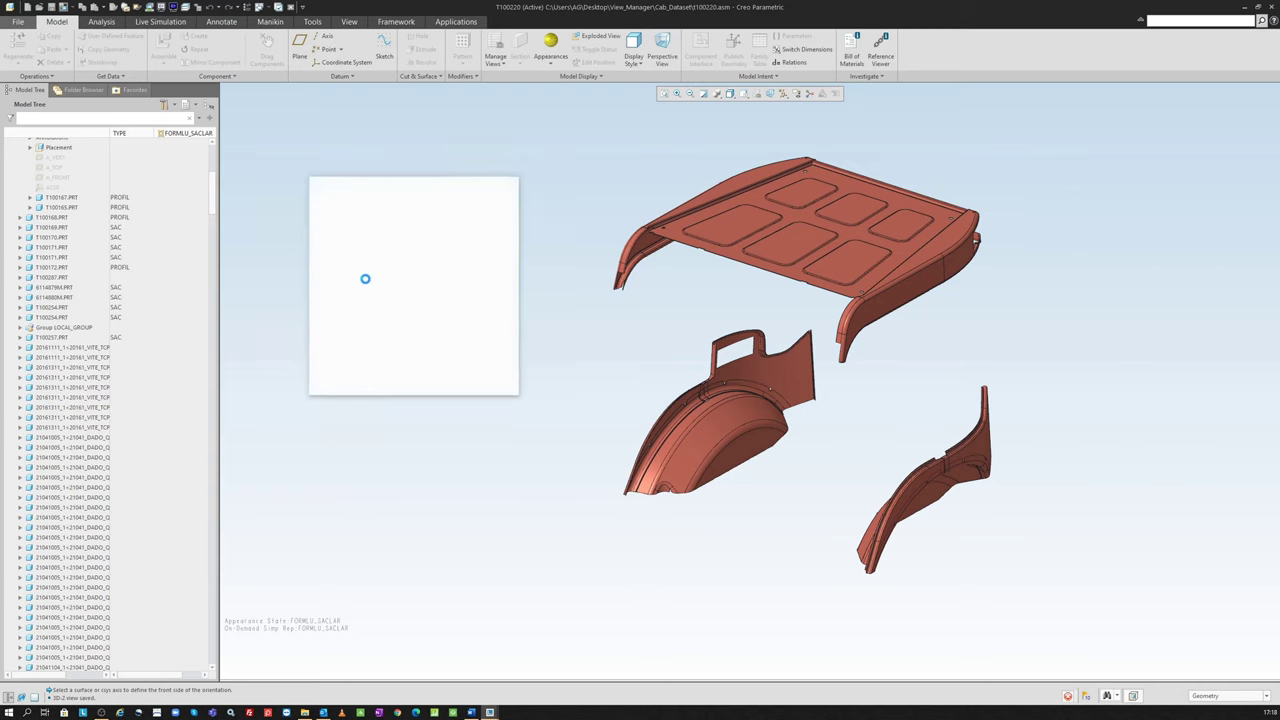
{"action": "double_click", "coordinate": [341, 268]}
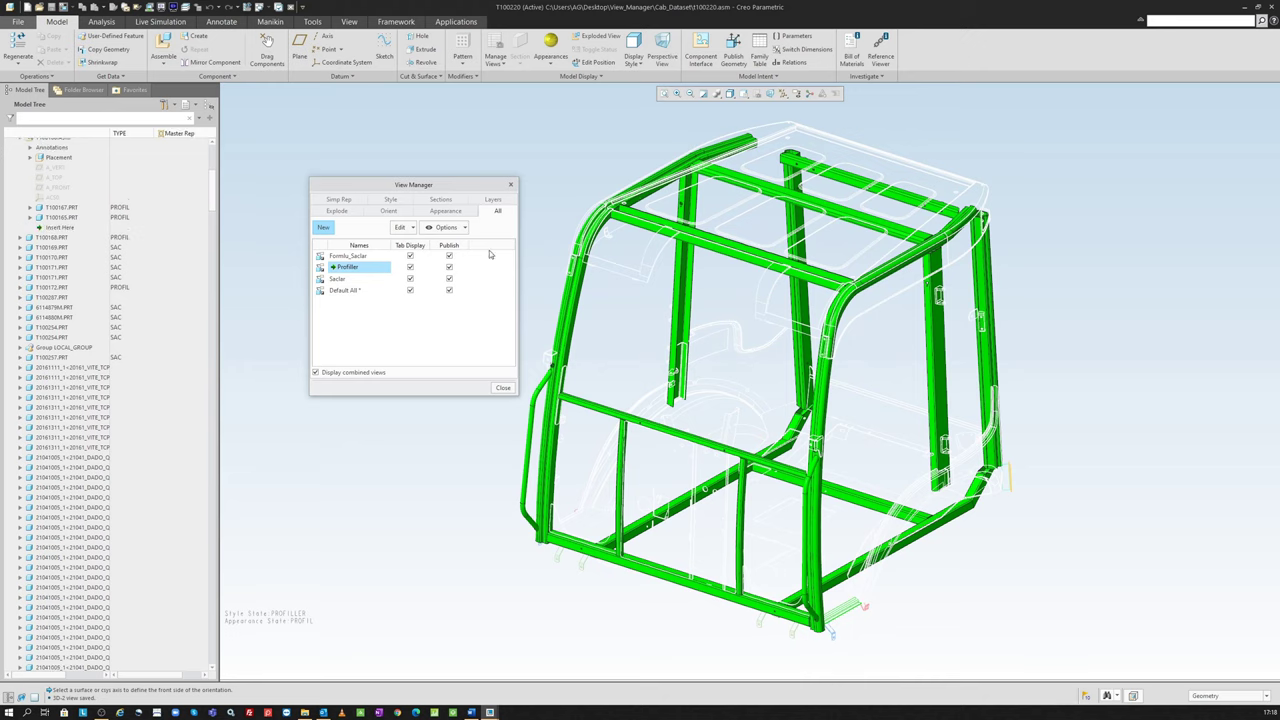
Step: Reactivate Profiller and Formlu_Saclar, then apply Master Appearance and Total_App appearances
{"action": "scroll", "coordinate": [762, 217], "scroll_direction": "up", "scroll_amount": 5}
{"action": "double_click", "coordinate": [368, 268]}
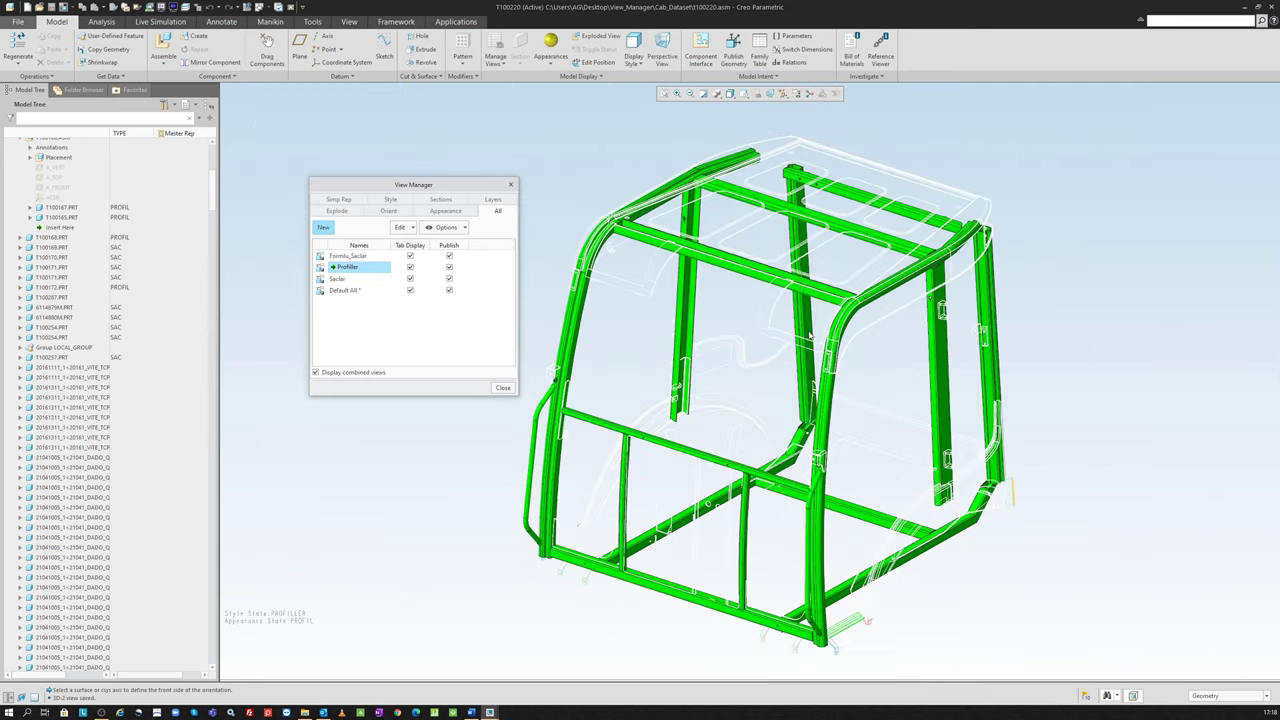
{"action": "double_click", "coordinate": [360, 256]}
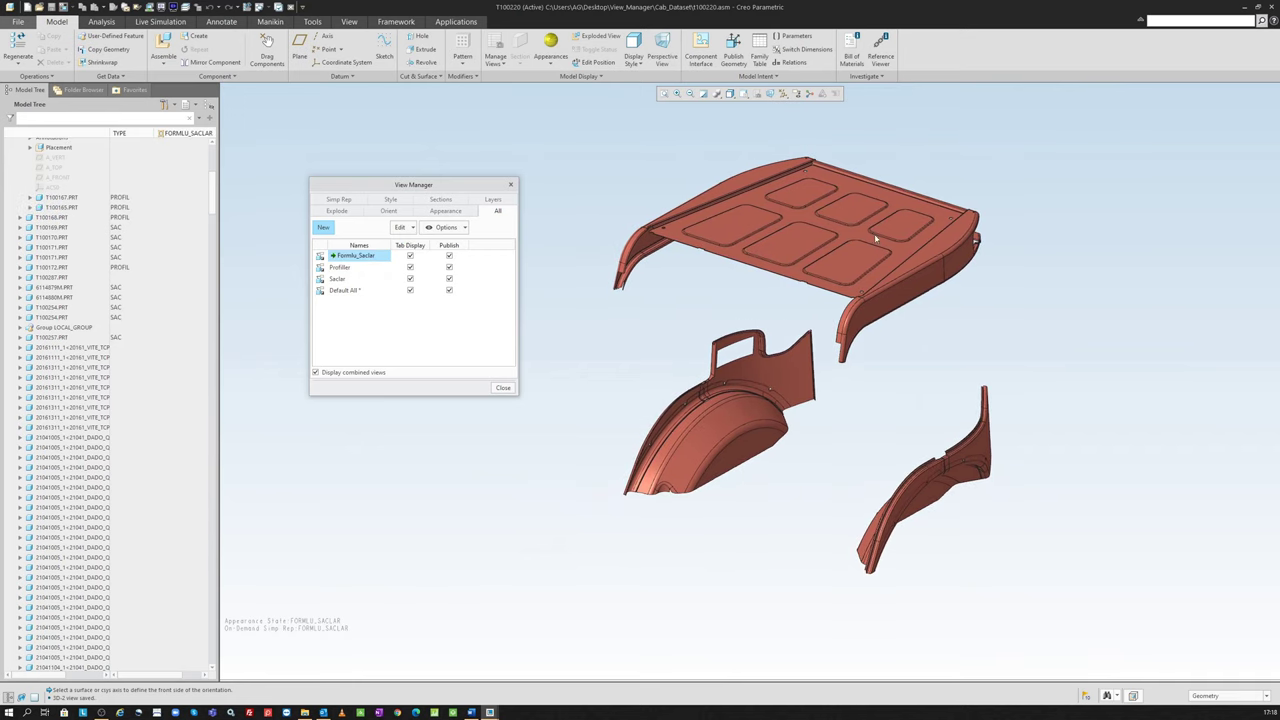
{"action": "left_click", "coordinate": [391, 200]}
{"action": "left_click", "coordinate": [440, 203]}
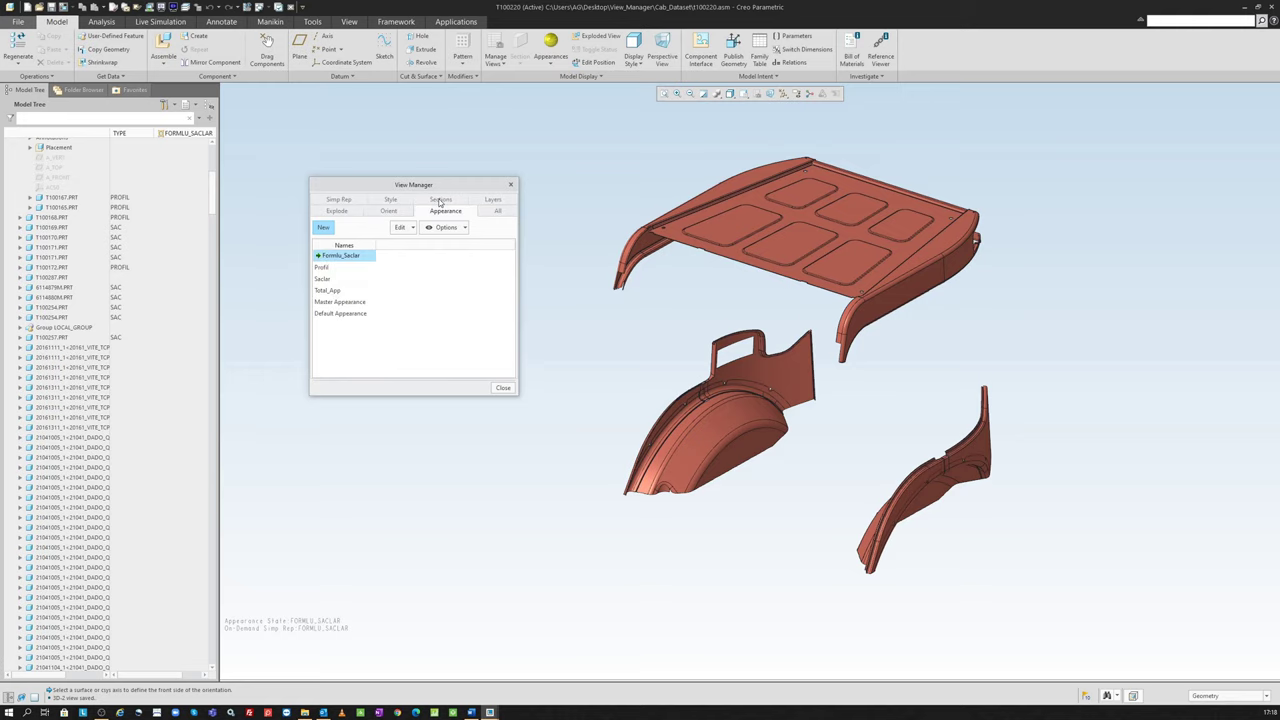
{"action": "double_click", "coordinate": [353, 302]}
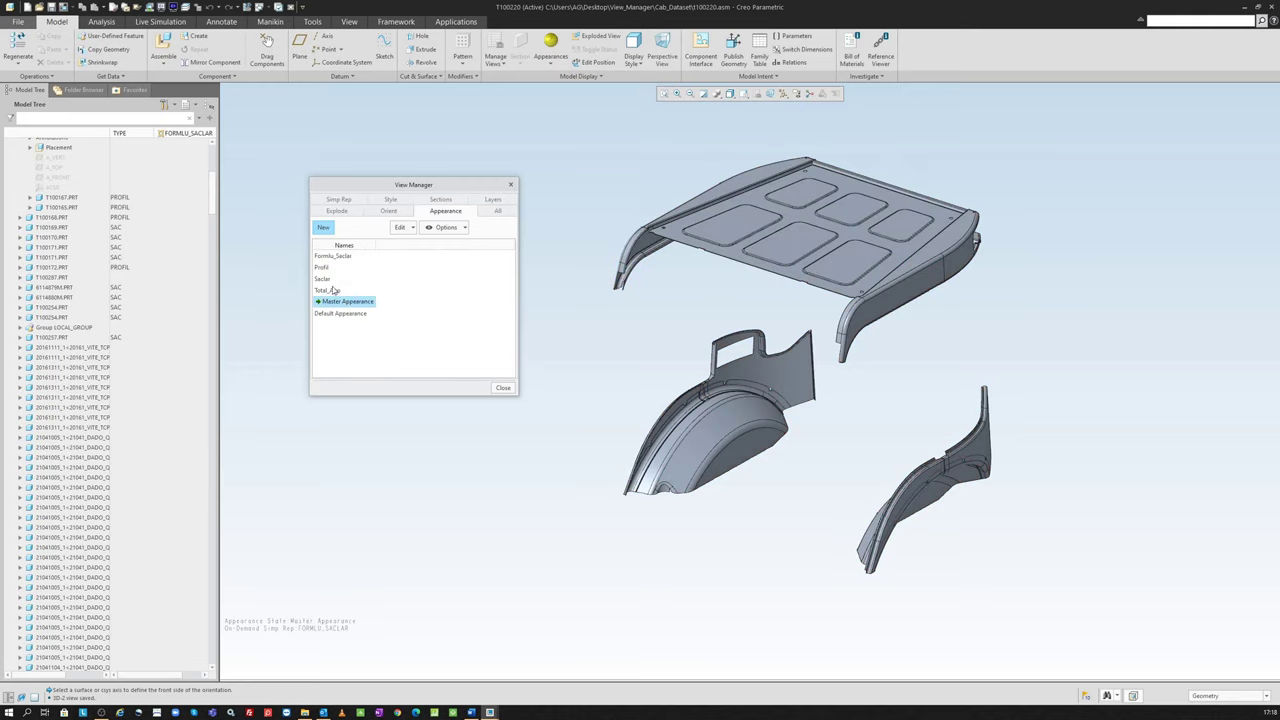
{"action": "double_click", "coordinate": [334, 290]}
Step: Show the full cab with Master Rep, then activate the Default All combined view
{"action": "left_click", "coordinate": [338, 200]}
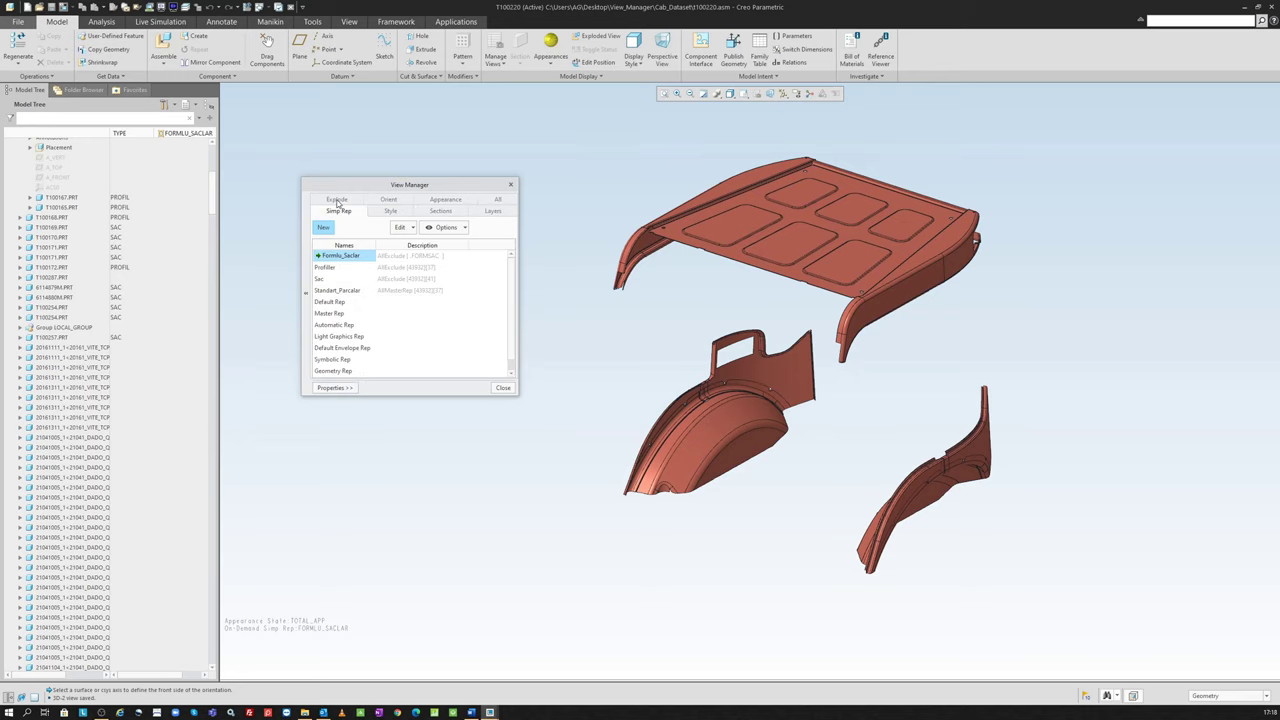
{"action": "double_click", "coordinate": [341, 313]}
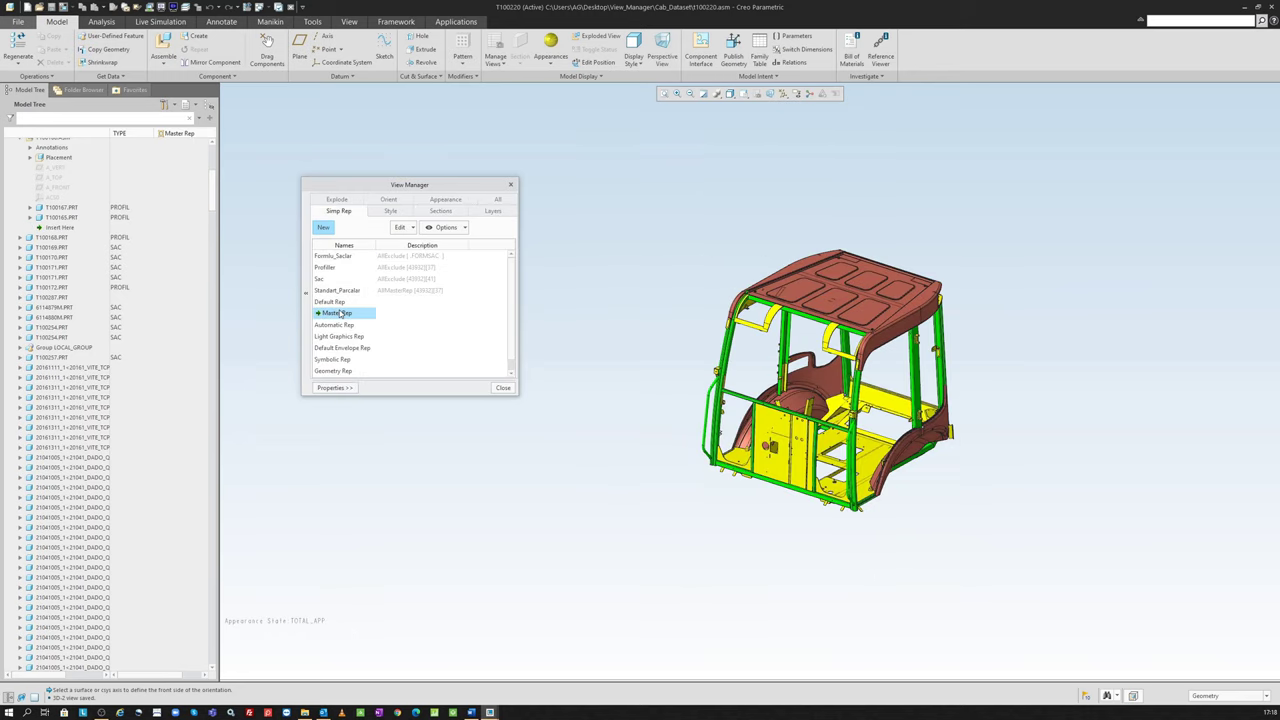
{"action": "scroll", "coordinate": [951, 529], "scroll_direction": "up", "scroll_amount": 3}
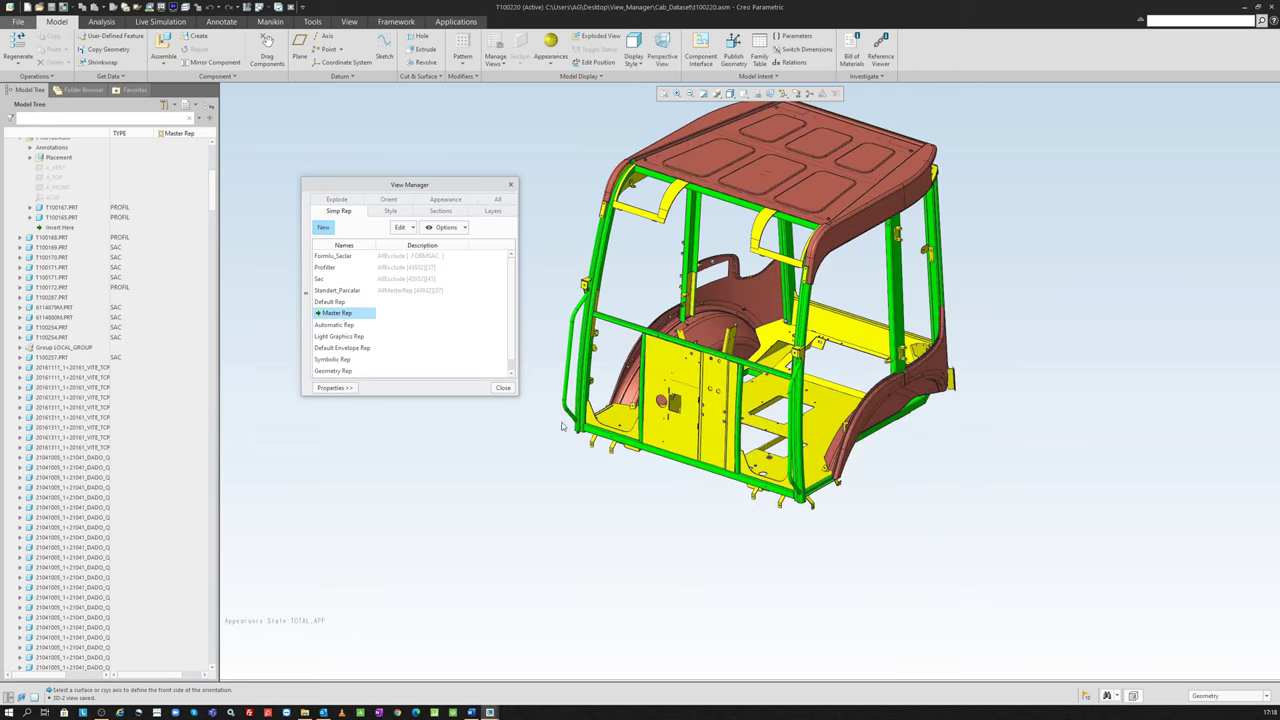
{"action": "scroll", "coordinate": [951, 529], "scroll_direction": "down", "scroll_amount": 1}
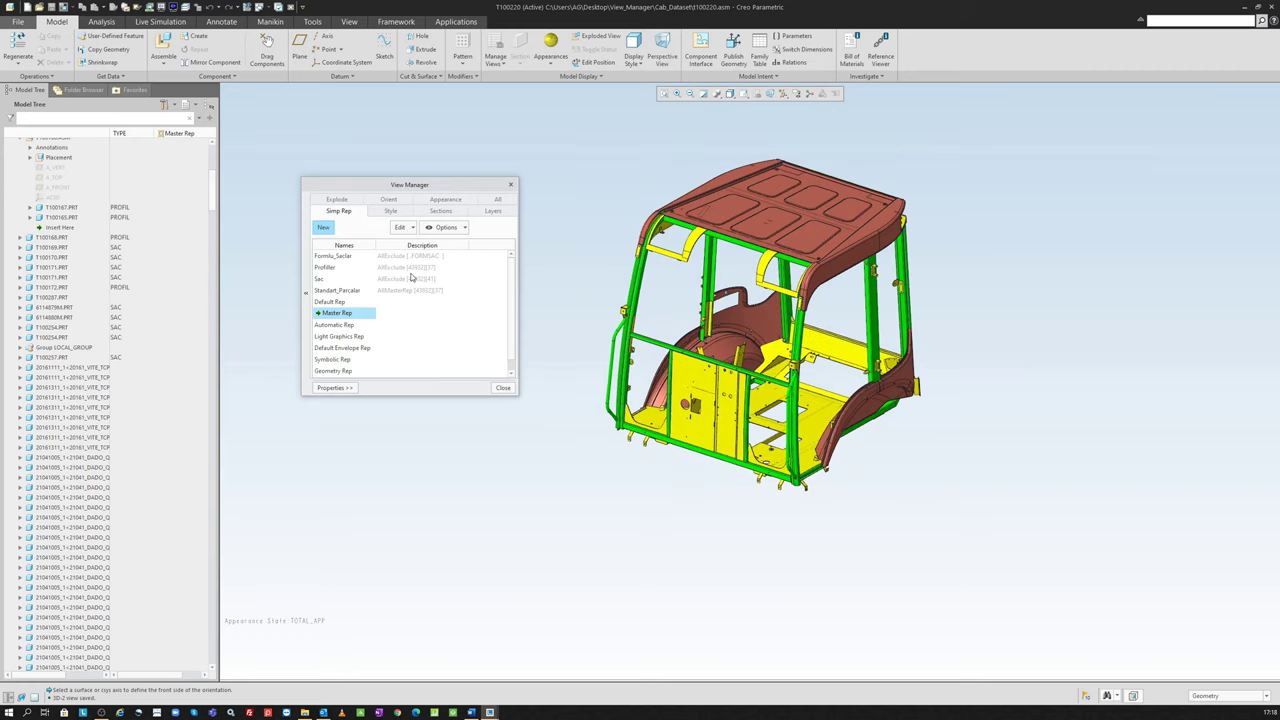
{"action": "left_click", "coordinate": [500, 202]}
{"action": "left_click", "coordinate": [366, 290]}
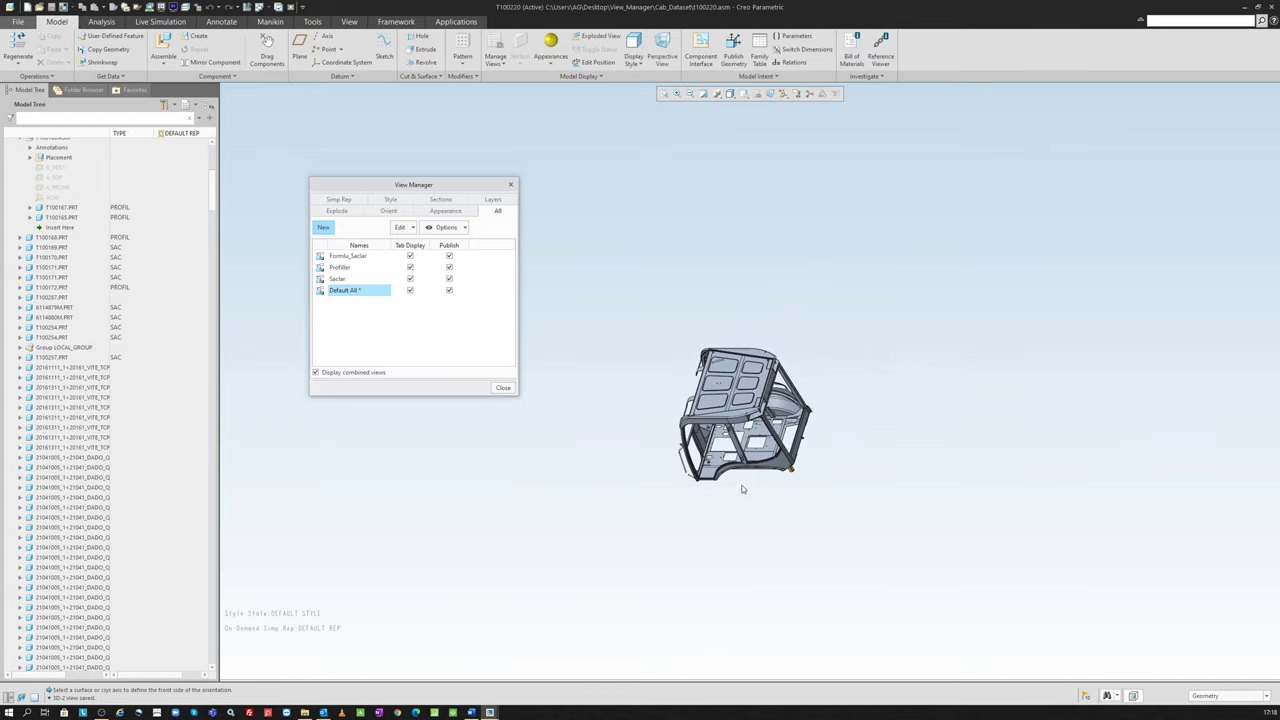
Step: Reorient the cab to a saved view and create a combined view named 3D_View
{"action": "scroll", "coordinate": [742, 489], "scroll_direction": "down", "scroll_amount": 3}
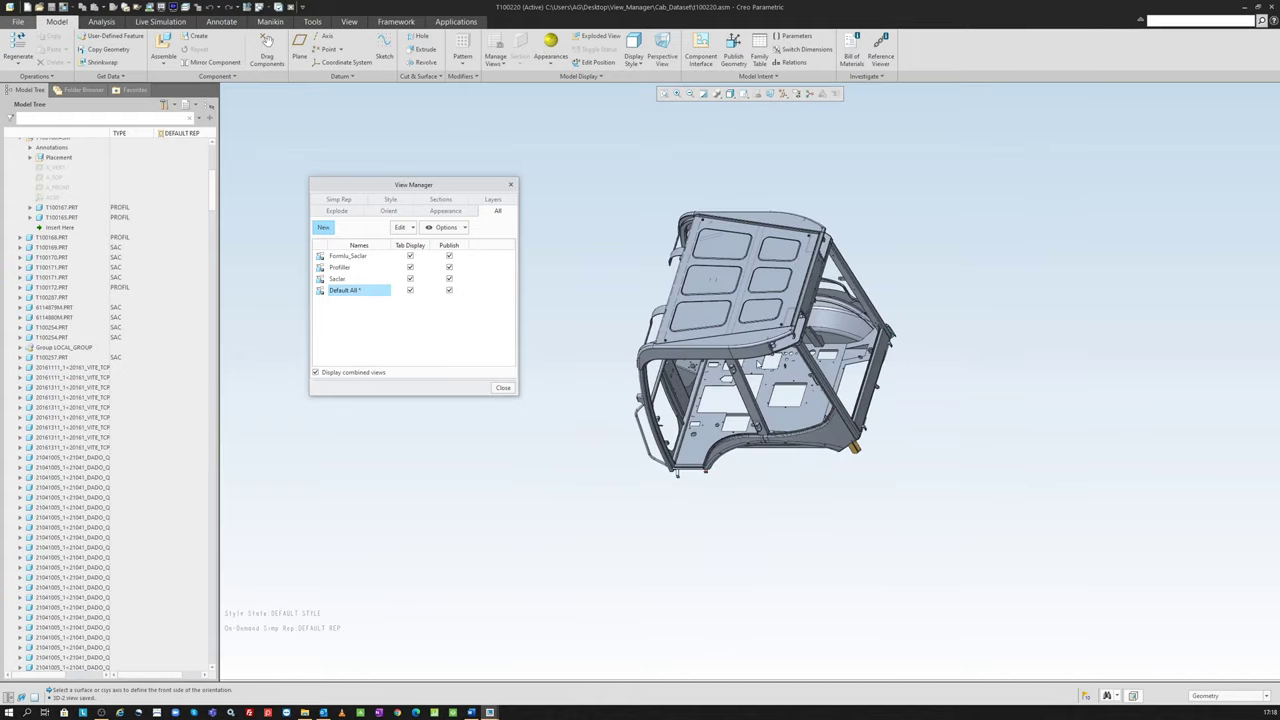
{"action": "left_click", "coordinate": [743, 93]}
{"action": "left_click", "coordinate": [765, 118]}
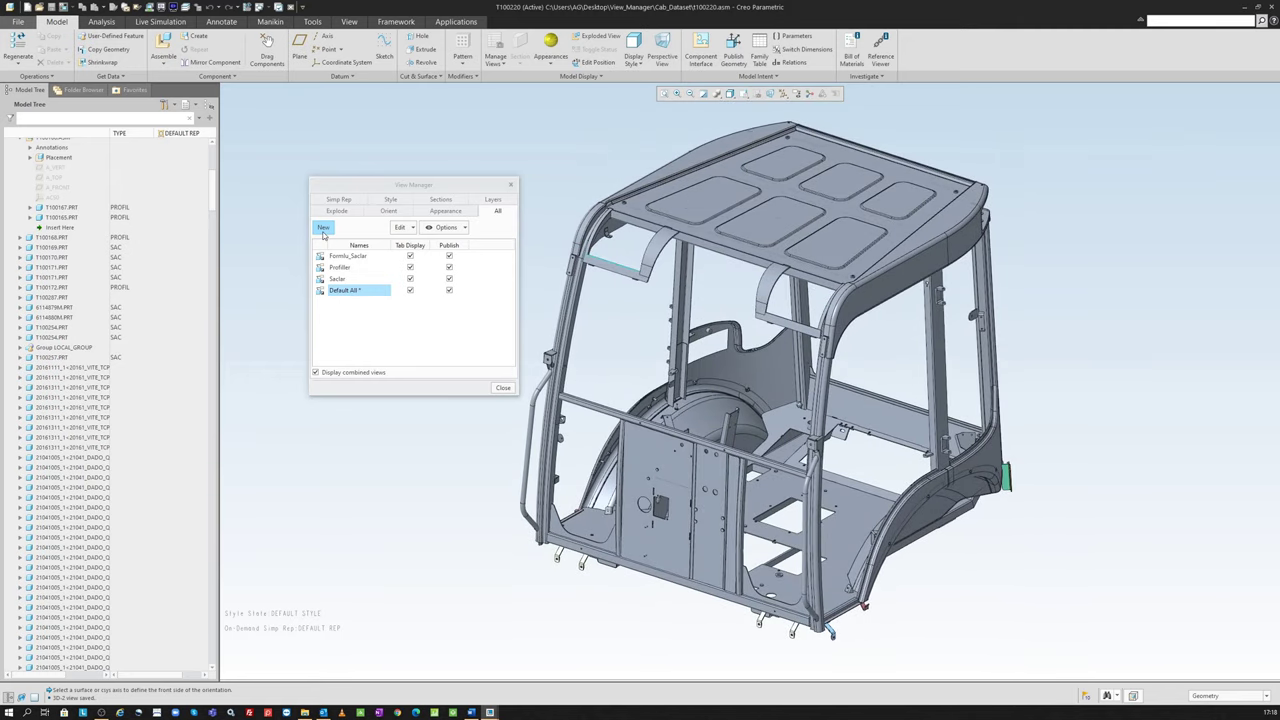
{"action": "left_click", "coordinate": [323, 228]}
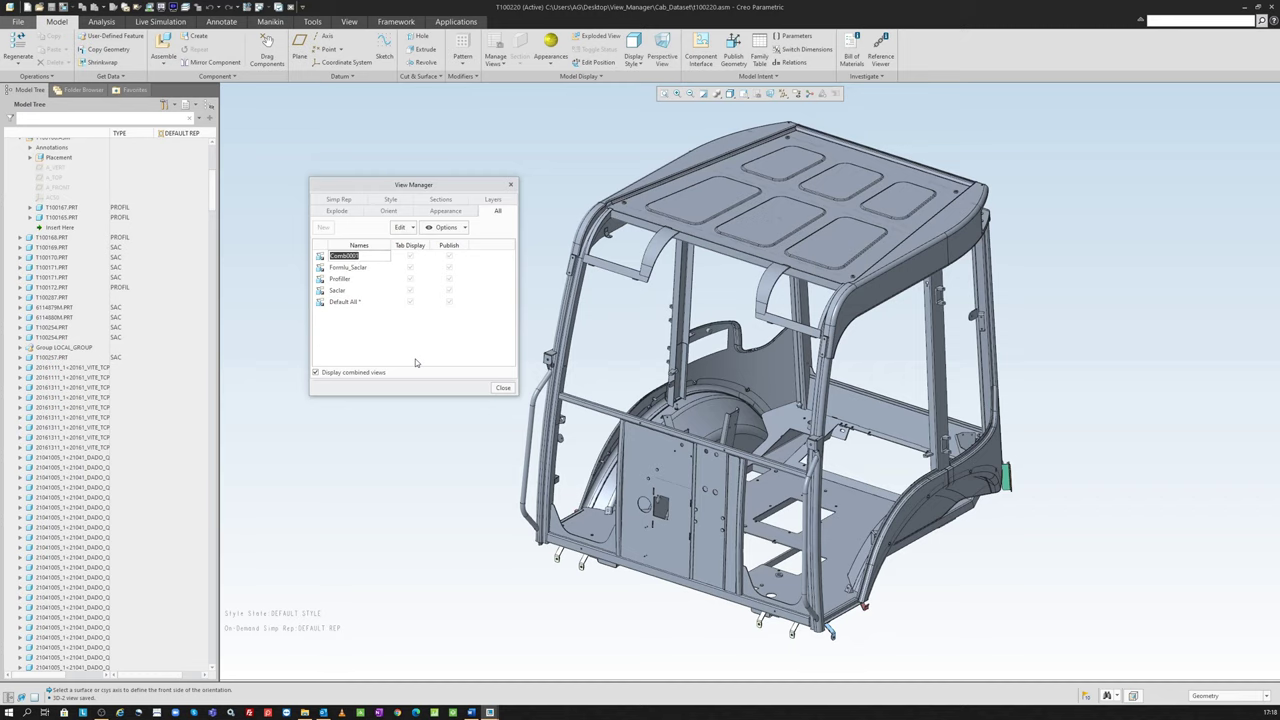
{"action": "type", "text": "3"}
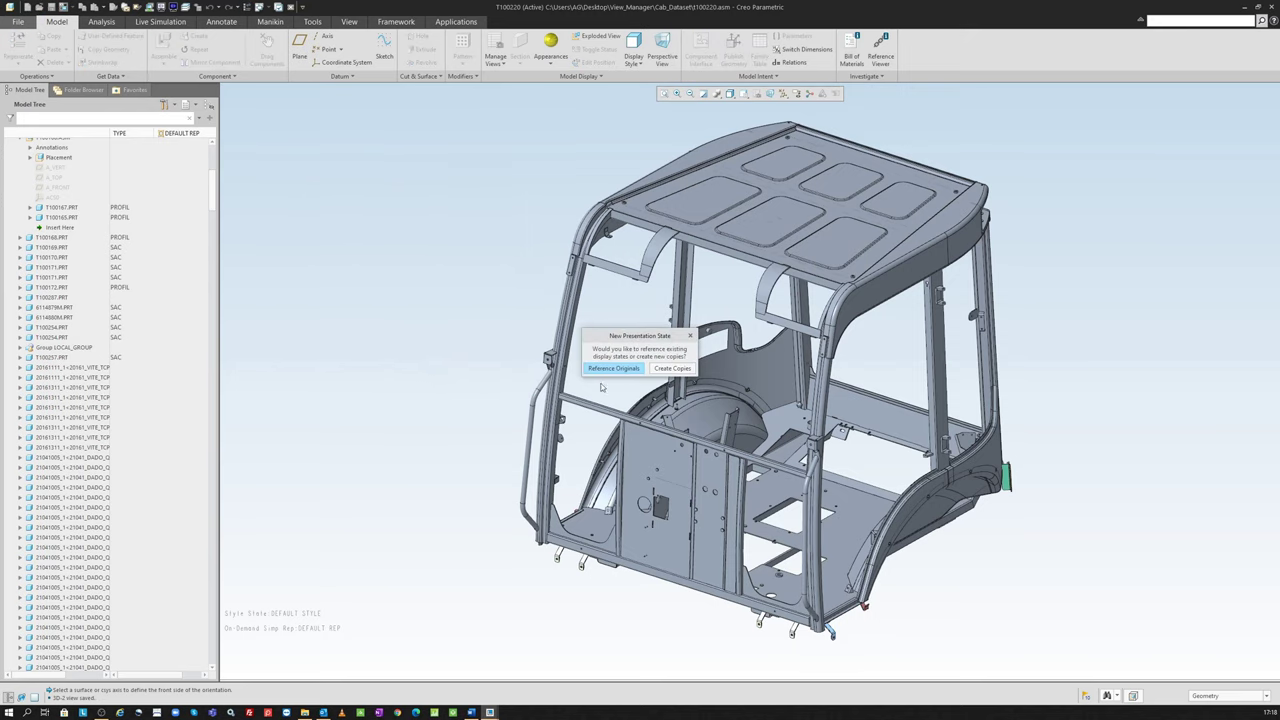
{"action": "key", "text": "Return"}
Step: Redefine 3D_View with Master Rep, no explode and Total_App appearance, previewing before saving
{"action": "right_click", "coordinate": [380, 262]}
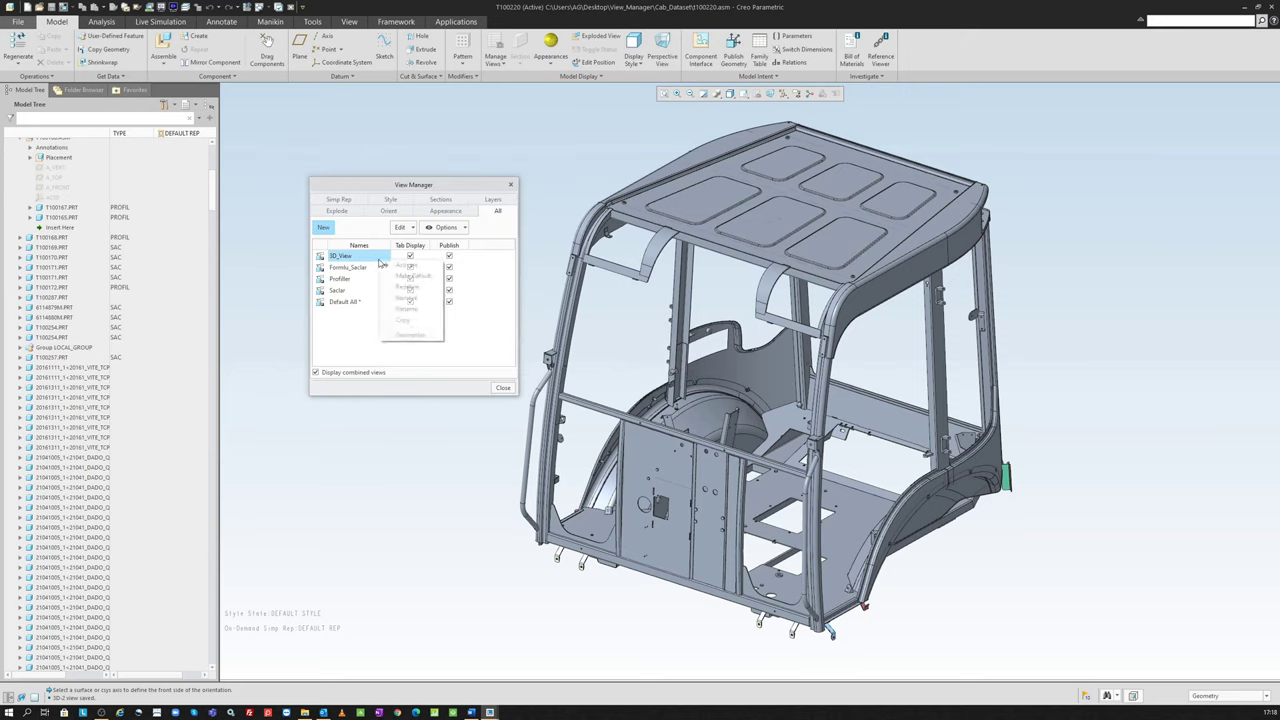
{"action": "left_click", "coordinate": [406, 287]}
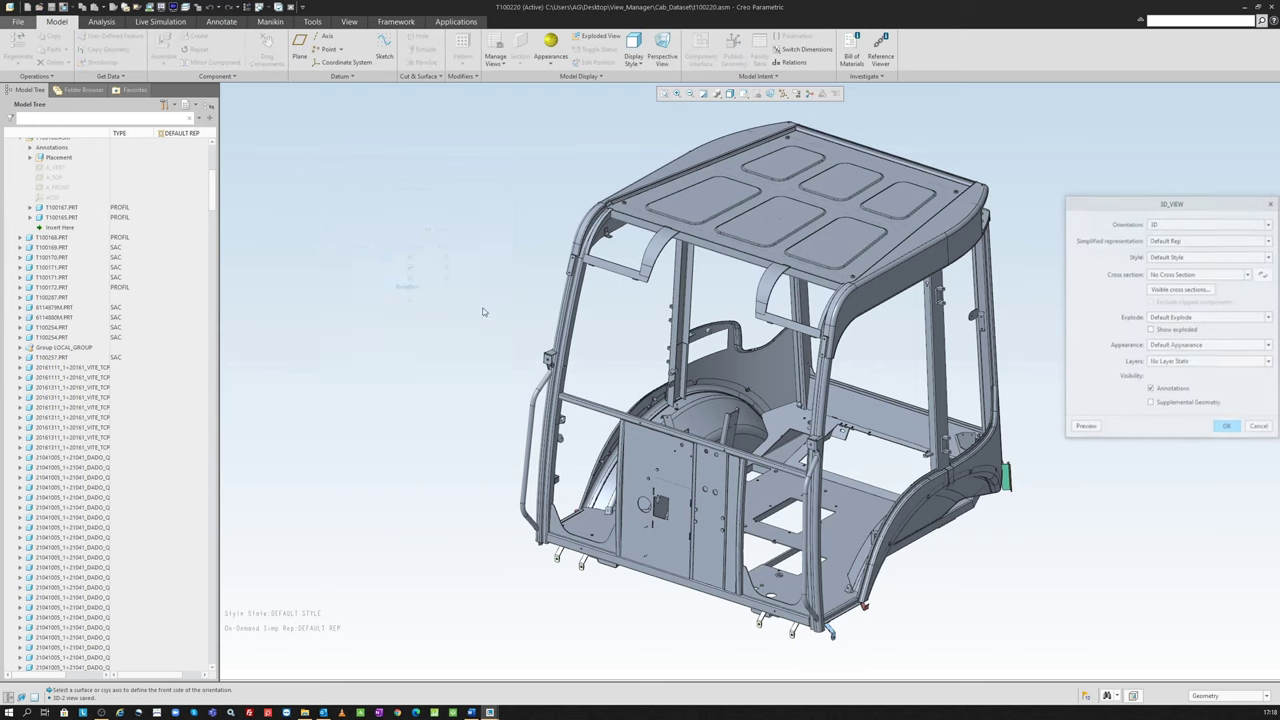
{"action": "left_click", "coordinate": [1160, 241]}
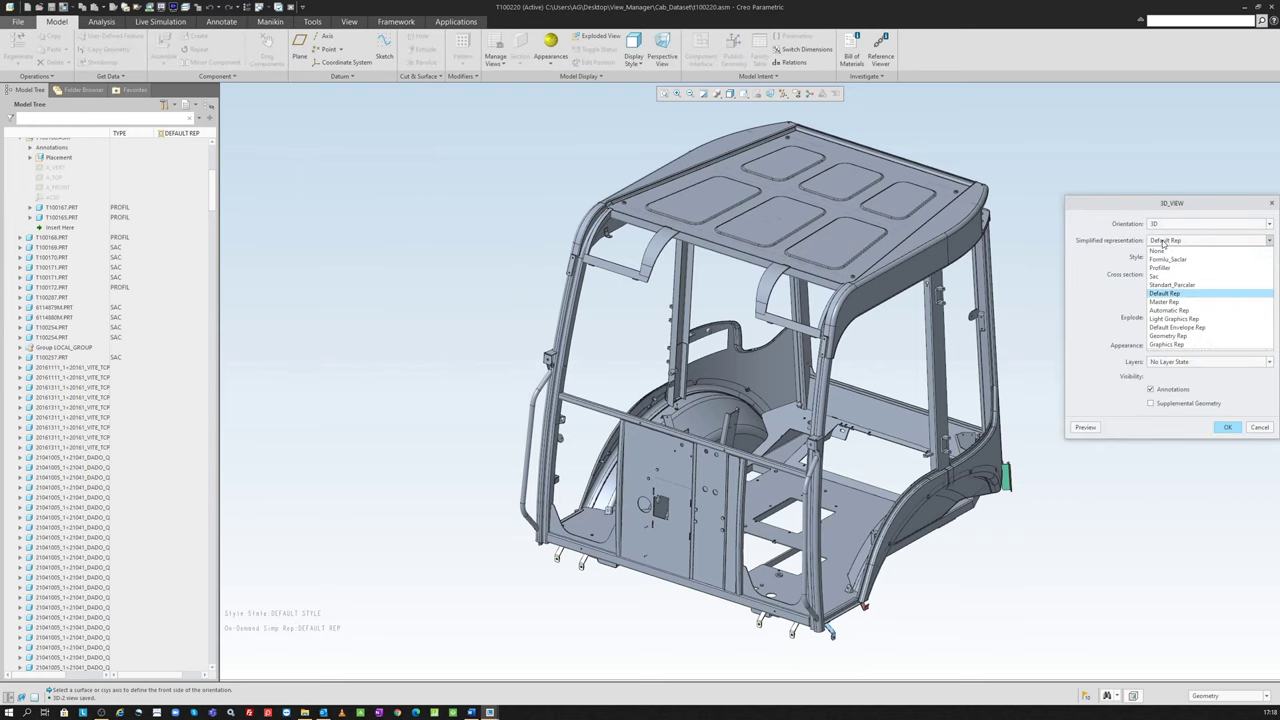
{"action": "left_click", "coordinate": [1169, 301]}
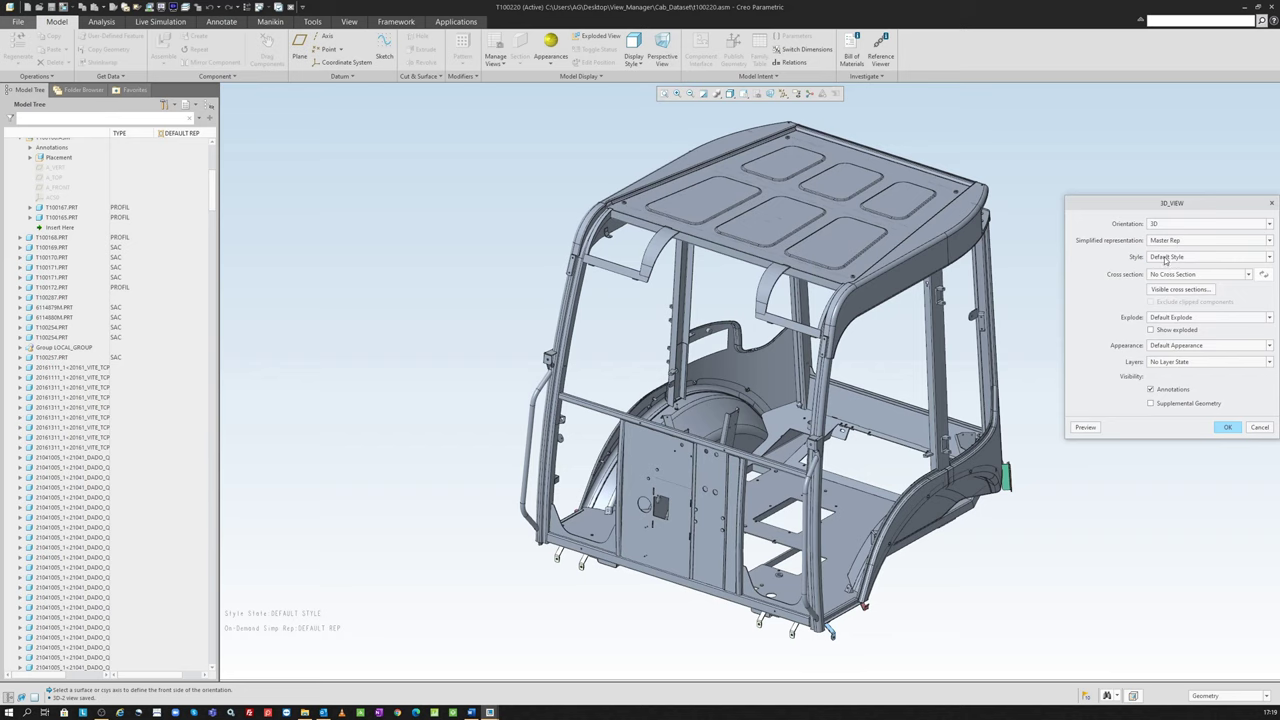
{"action": "left_click_drag", "start_coordinate": [1160, 206], "coordinate": [413, 157]}
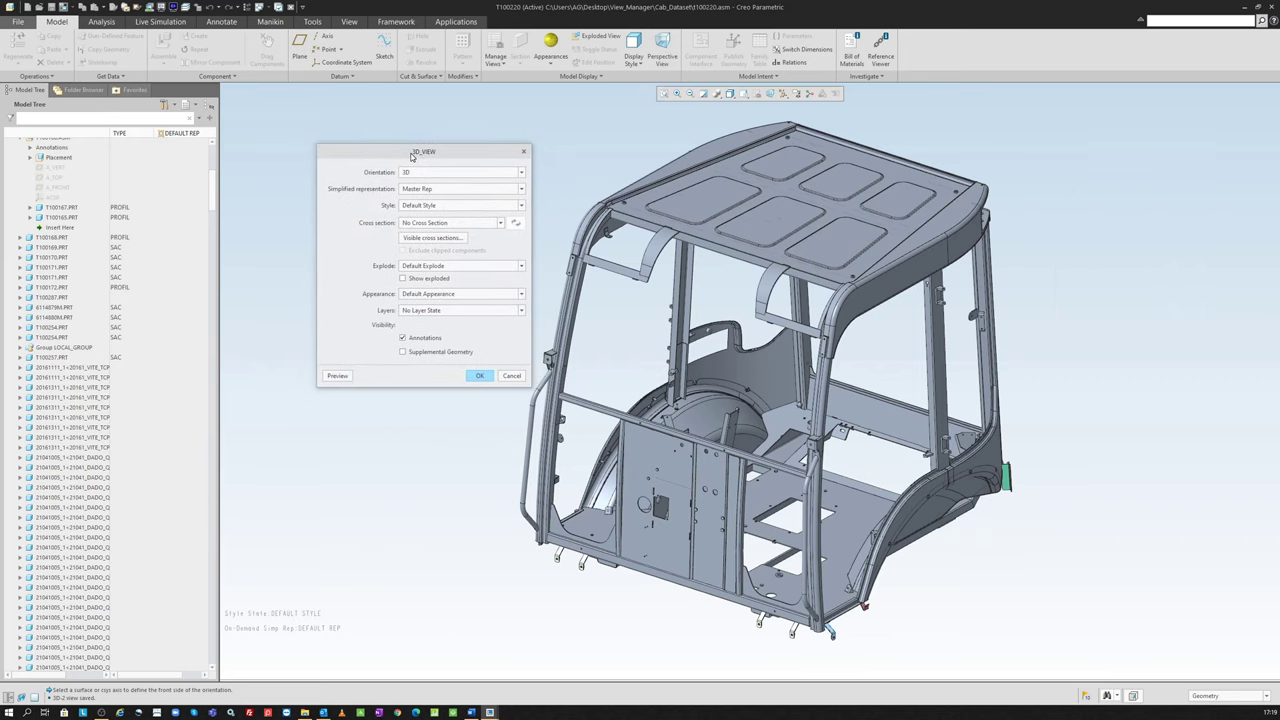
{"action": "left_click", "coordinate": [433, 271]}
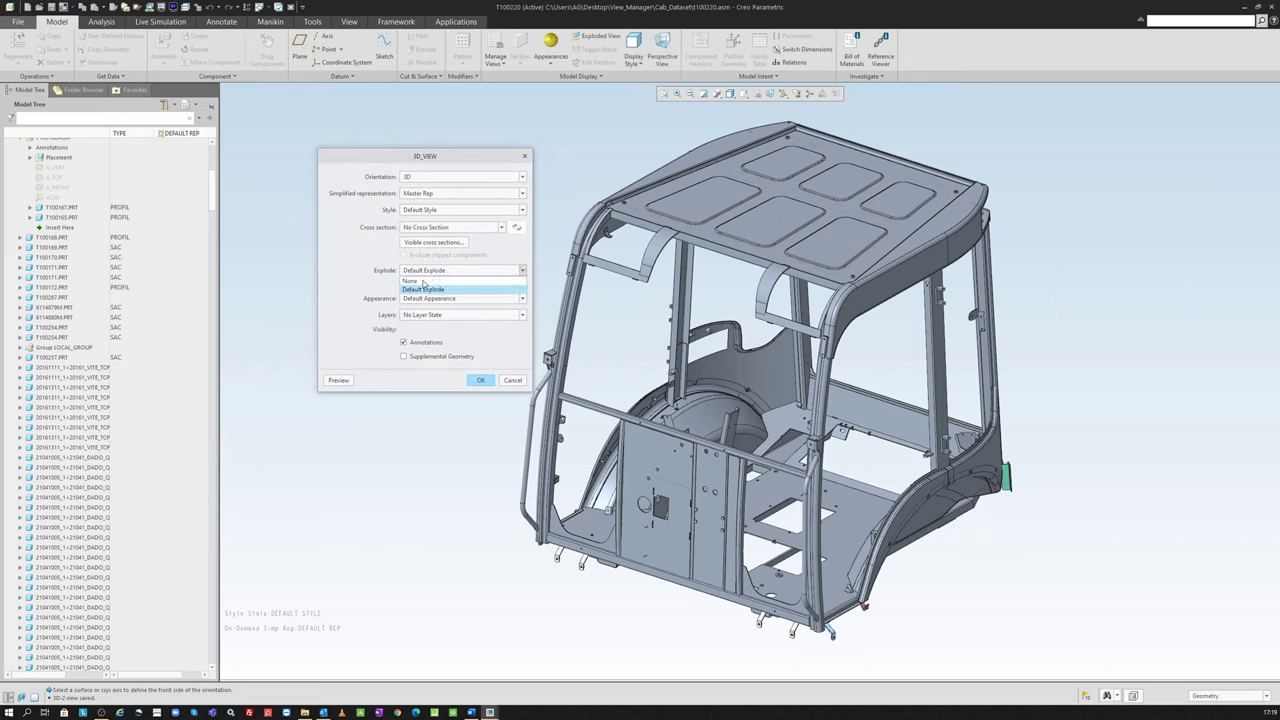
{"action": "left_click", "coordinate": [428, 283]}
{"action": "left_click", "coordinate": [431, 299]}
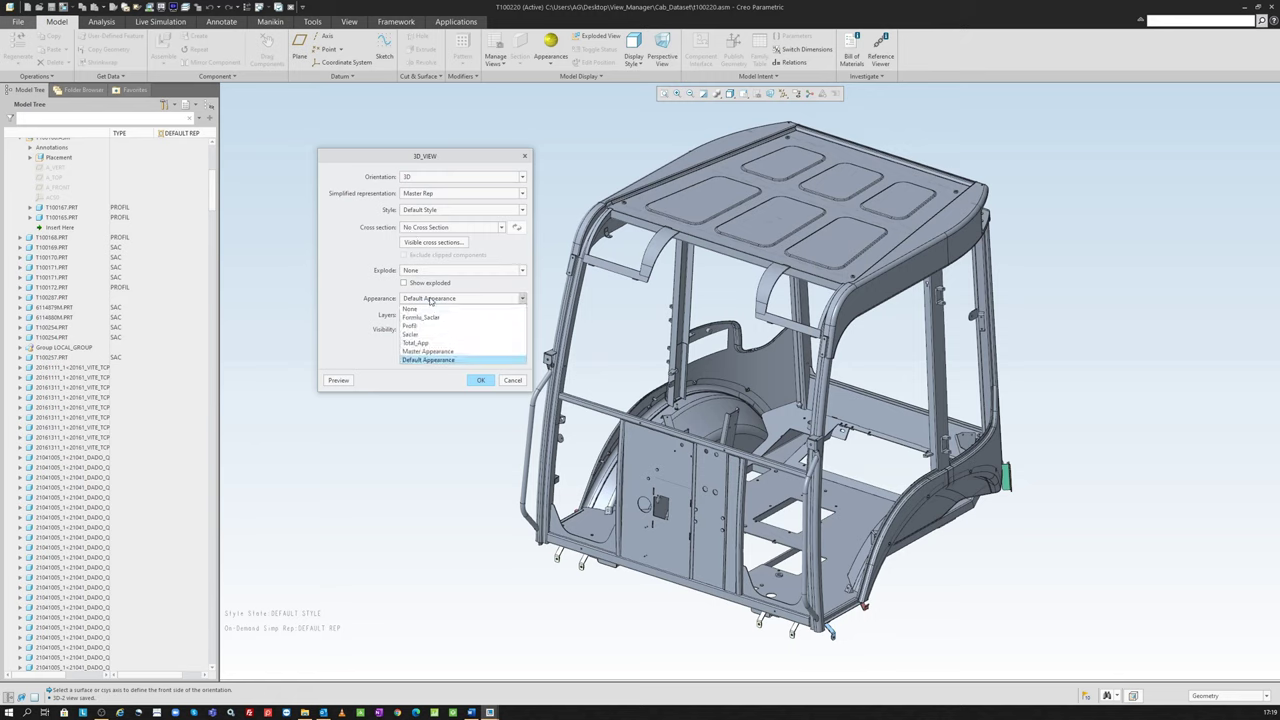
{"action": "left_click", "coordinate": [428, 343]}
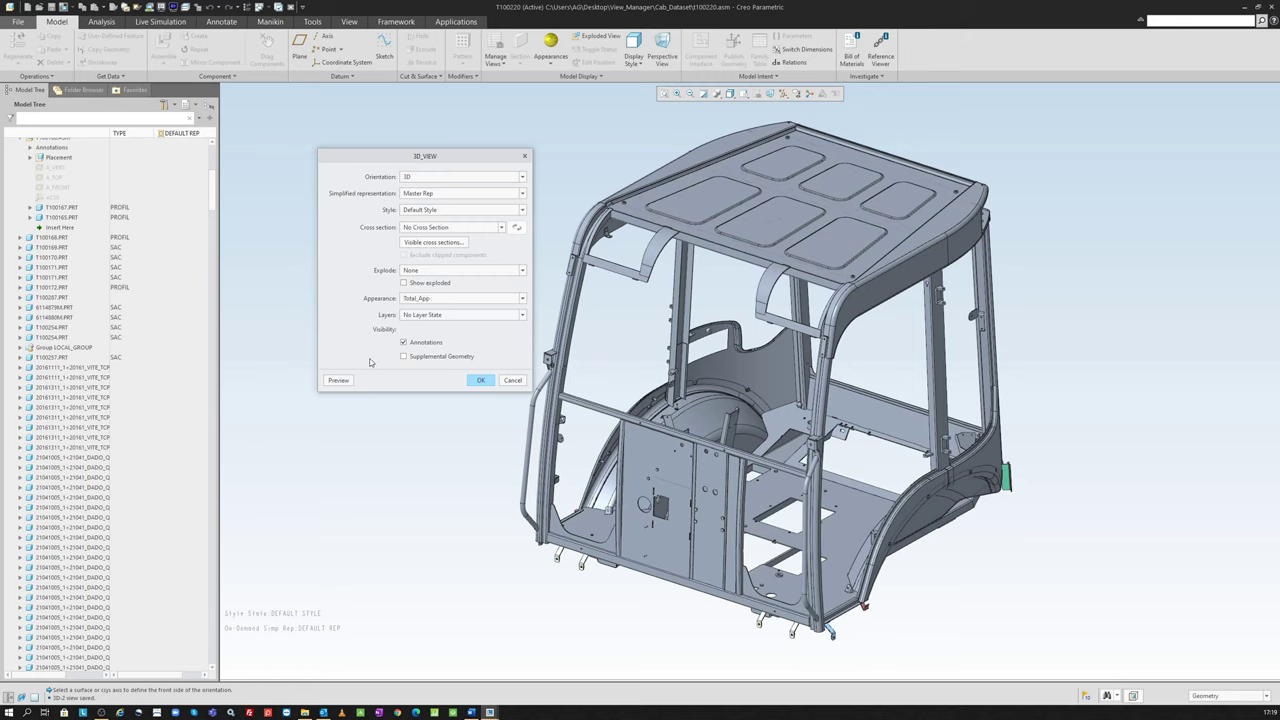
{"action": "left_click", "coordinate": [338, 380]}
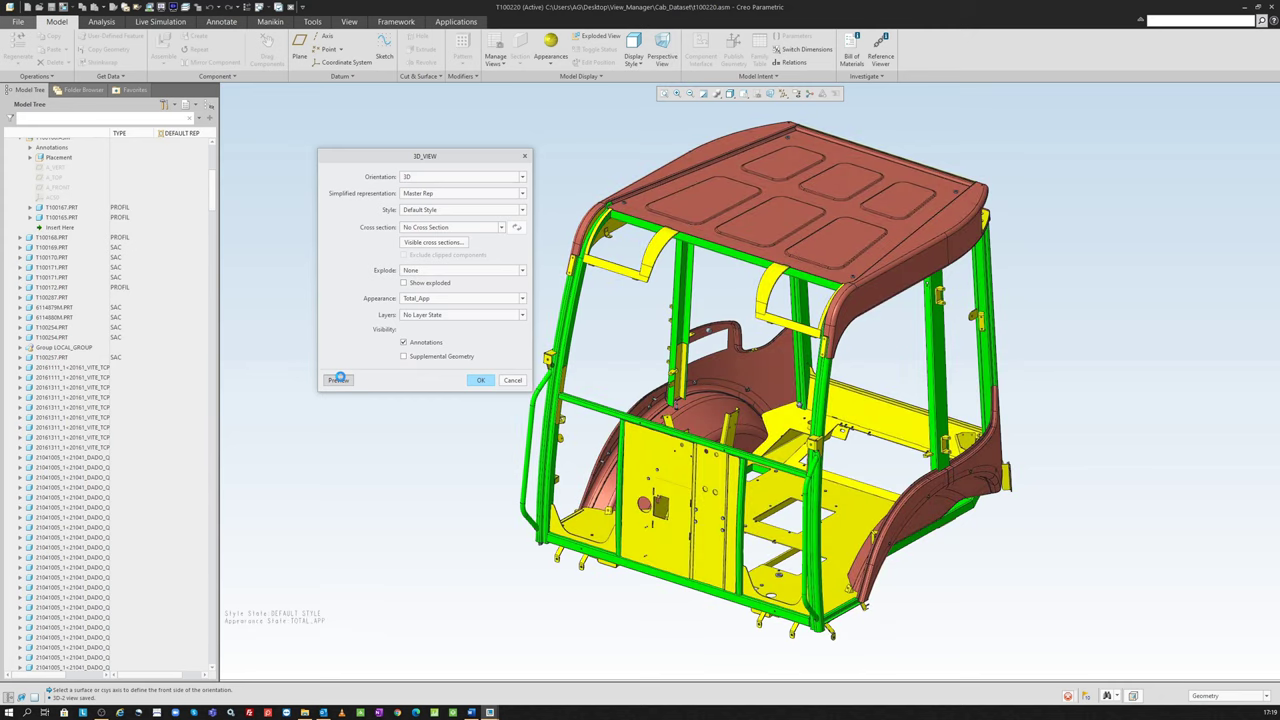
{"action": "left_click", "coordinate": [481, 380]}
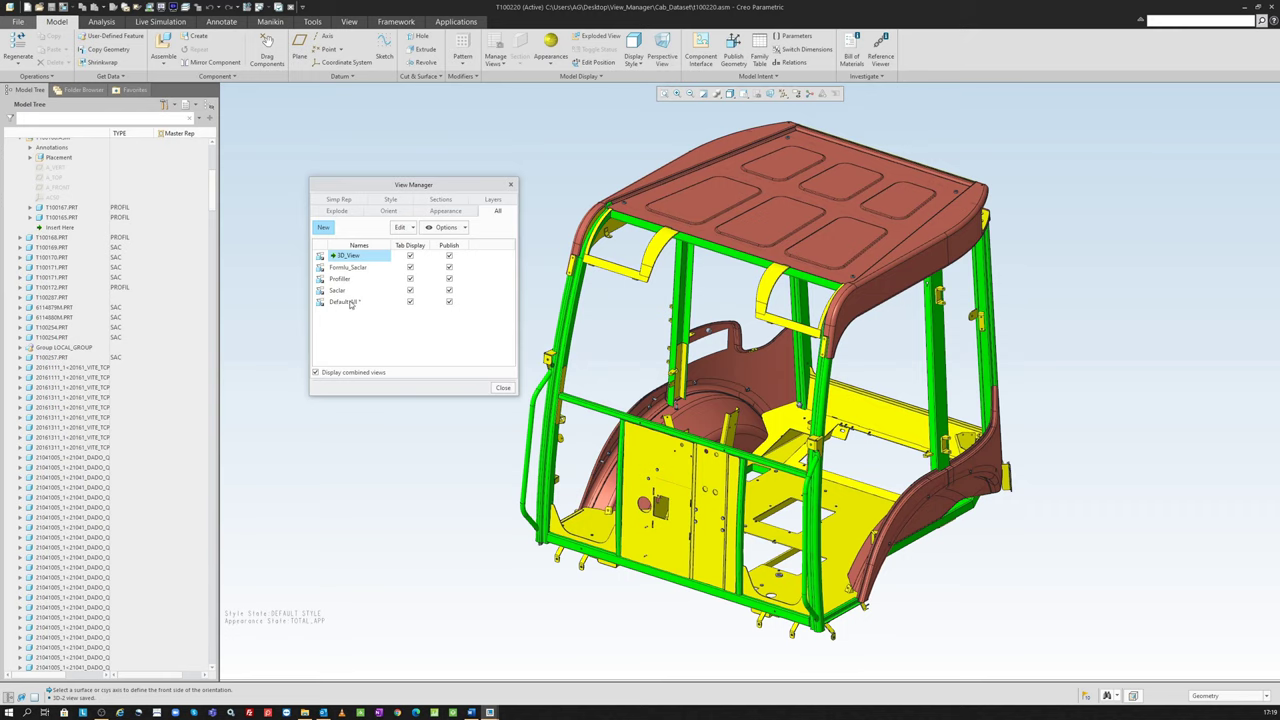
Step: Exclude Default All from the view tabs and close View Manager
{"action": "left_click", "coordinate": [411, 304]}
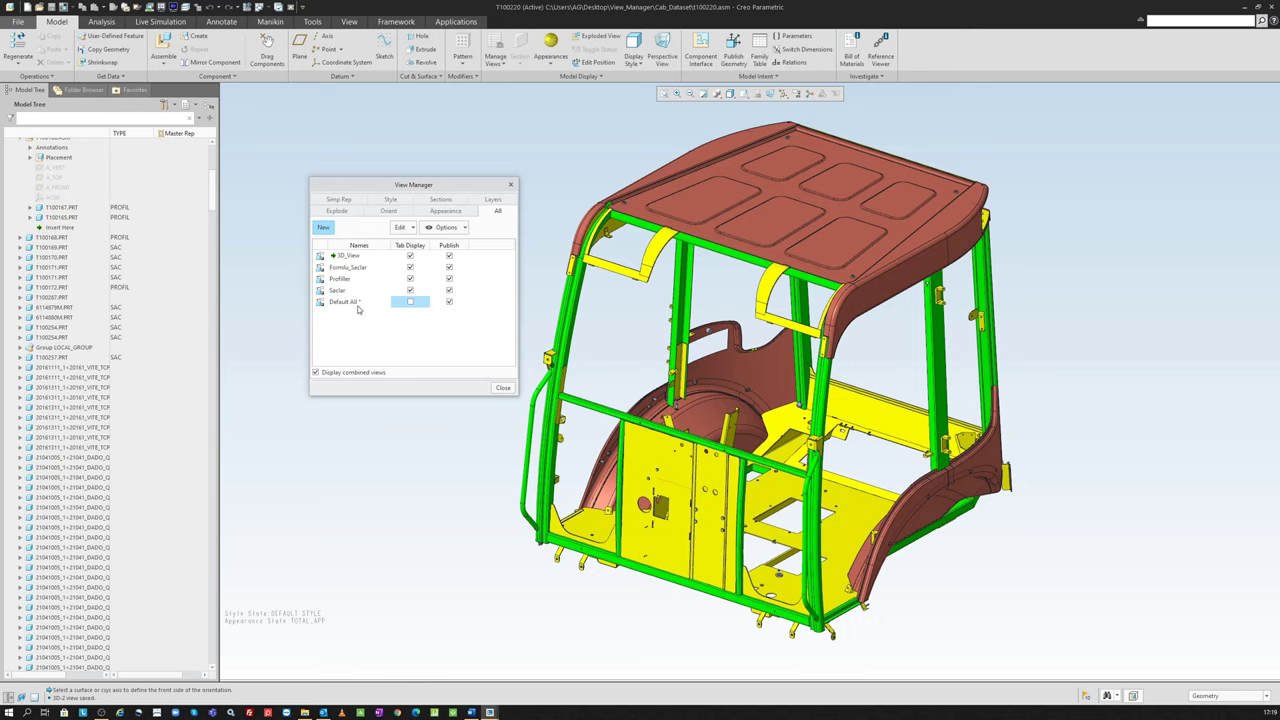
{"action": "left_click", "coordinate": [334, 375]}
{"action": "left_click", "coordinate": [334, 375]}
{"action": "left_click", "coordinate": [497, 389]}
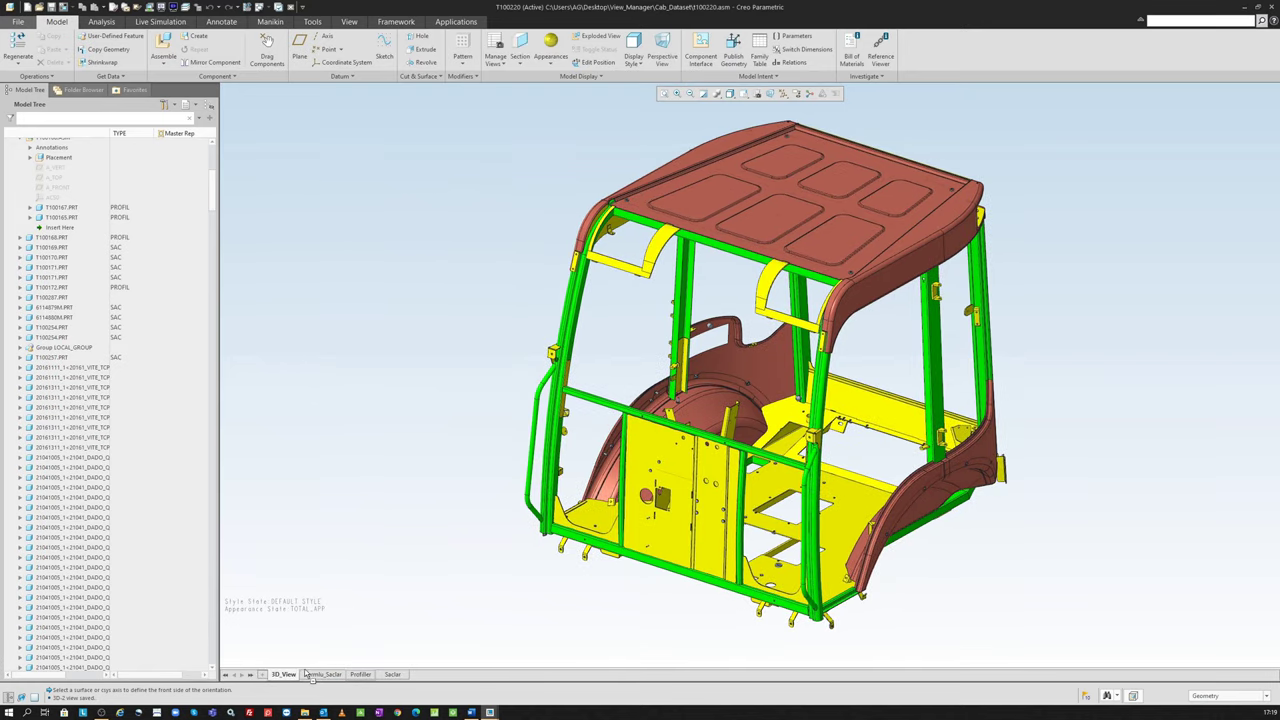
Step: Move Formlu_Saclar after Profiller in the tabs and cycle through Profiller, Formlu_Saclar and 3D_View
{"action": "left_click_drag", "start_coordinate": [304, 675], "coordinate": [330, 680]}
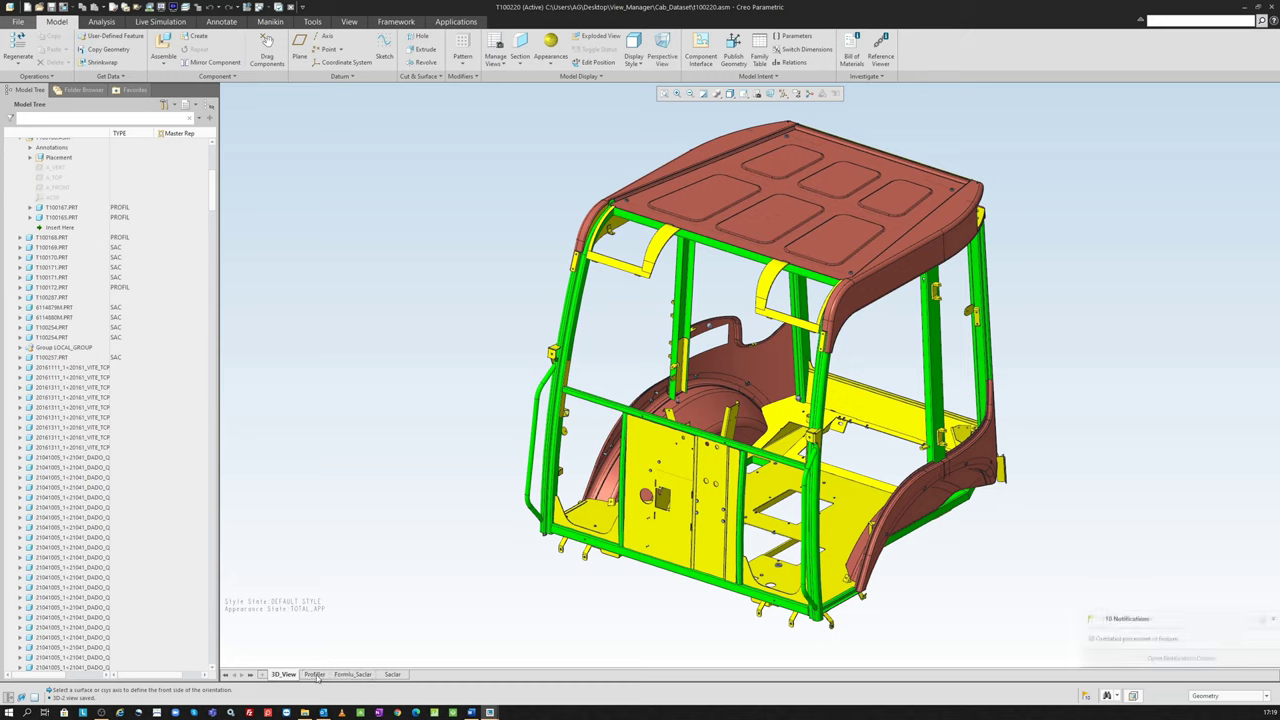
{"action": "left_click", "coordinate": [315, 675]}
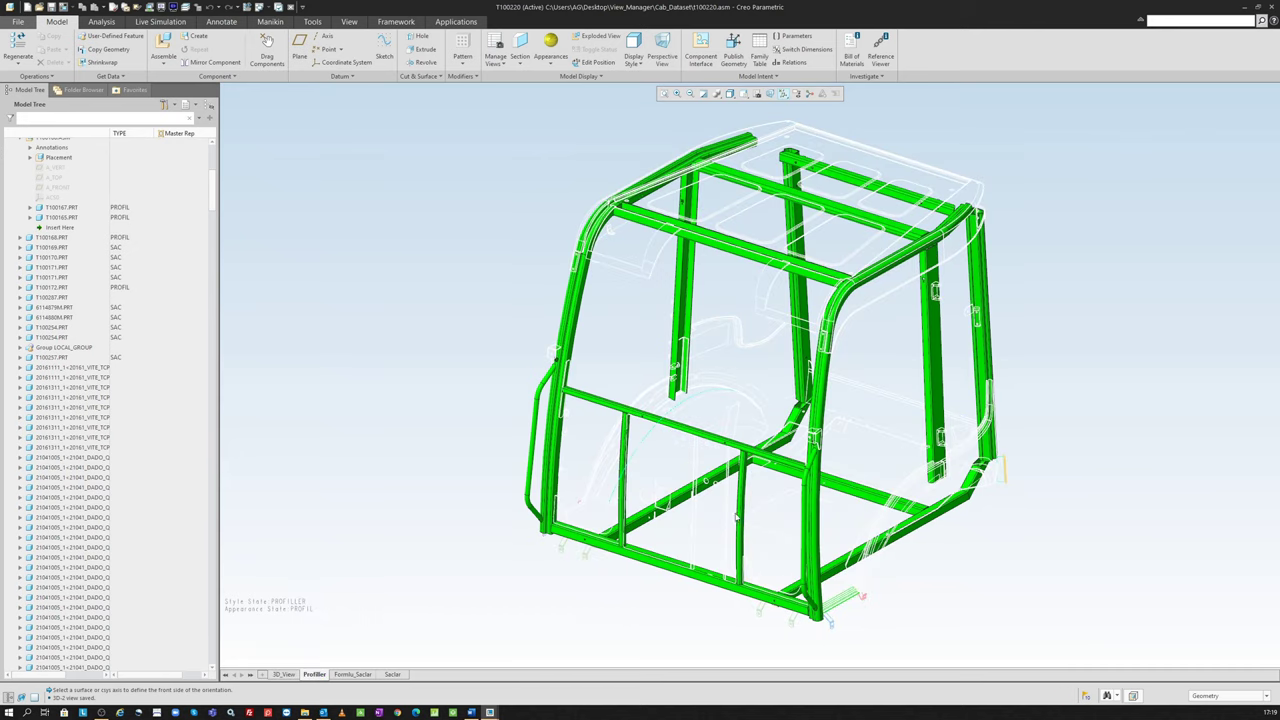
{"action": "left_click", "coordinate": [347, 675]}
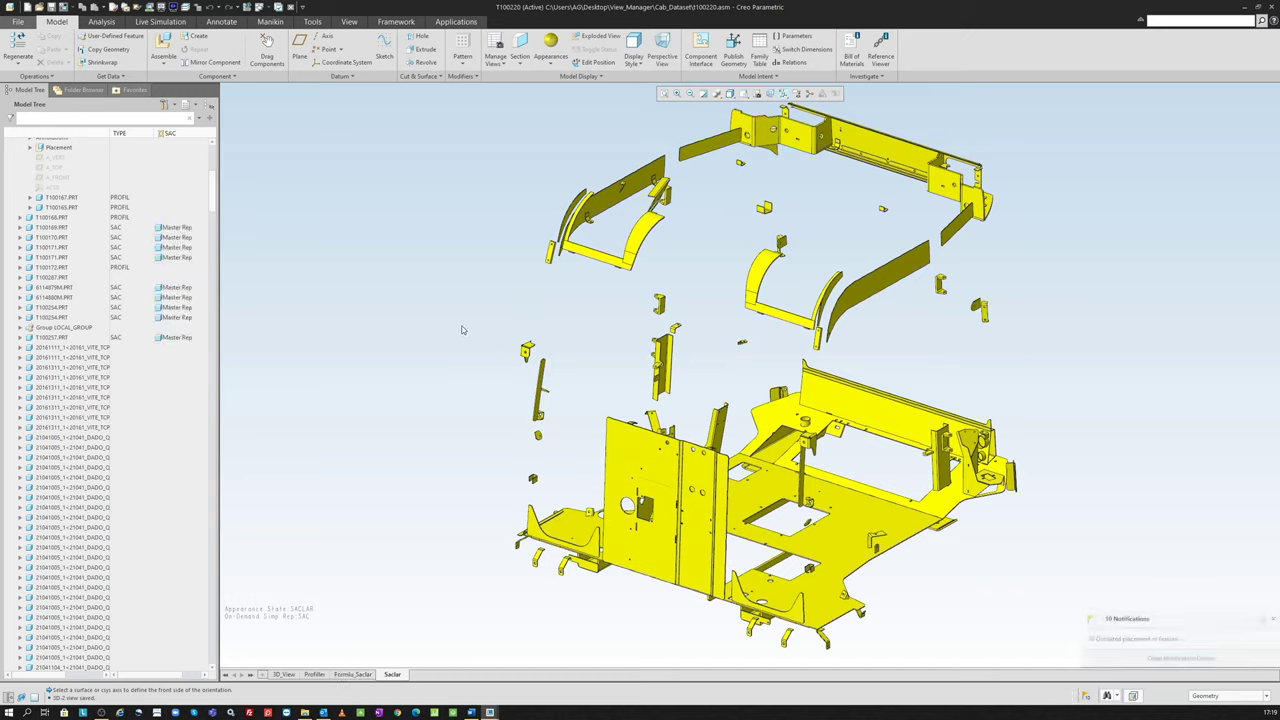
{"action": "left_click", "coordinate": [284, 674]}
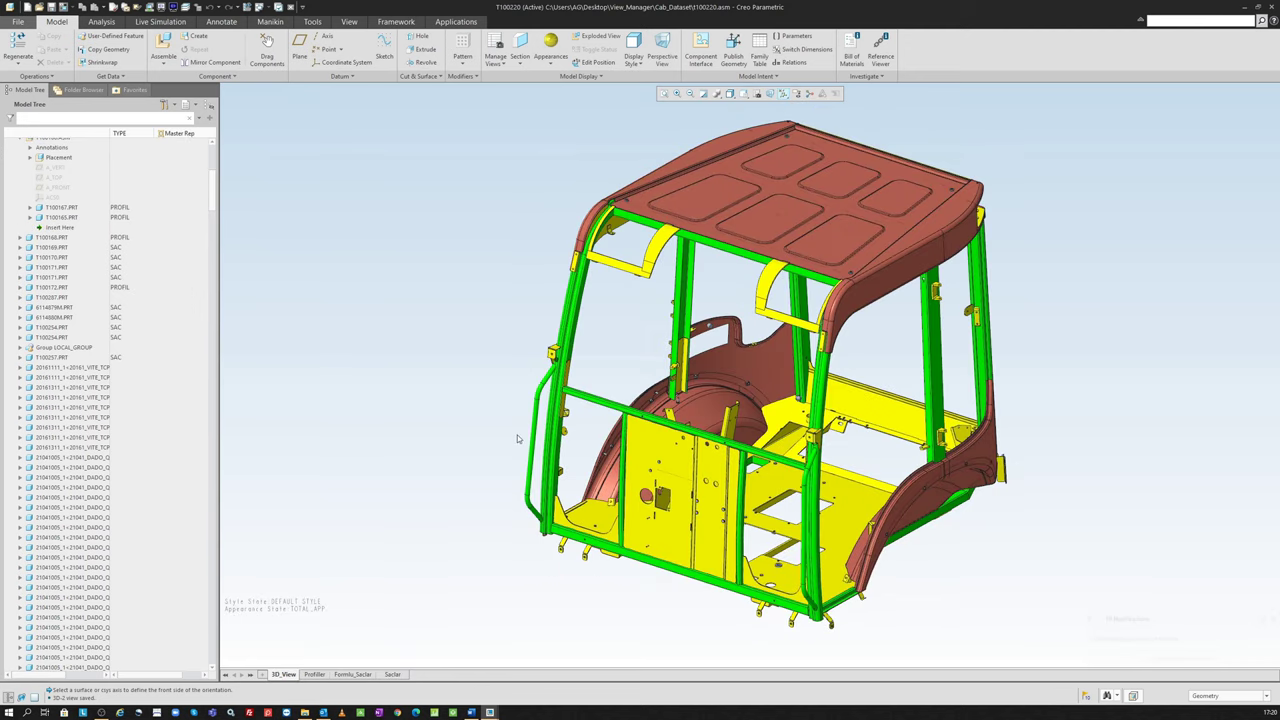